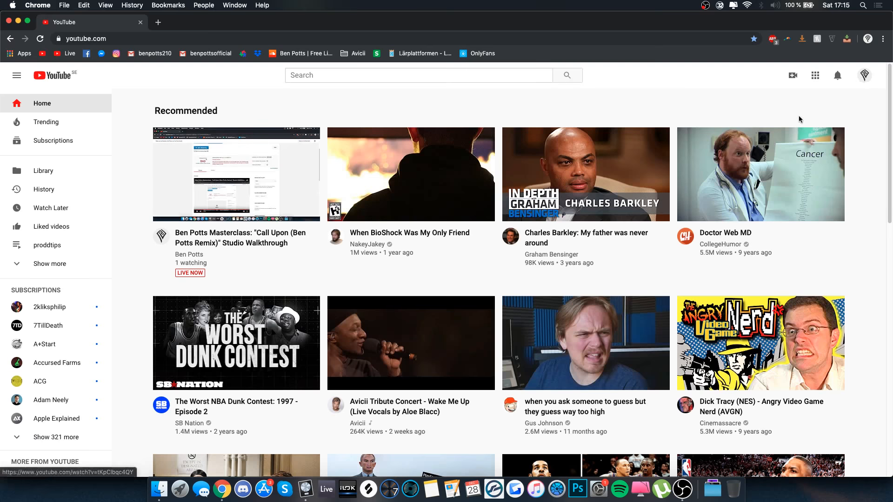
# - Open the own YouTube channel's community posts and view the poll on which track to walk through
pyautogui.click(864, 75)
pyautogui.click(799, 135)
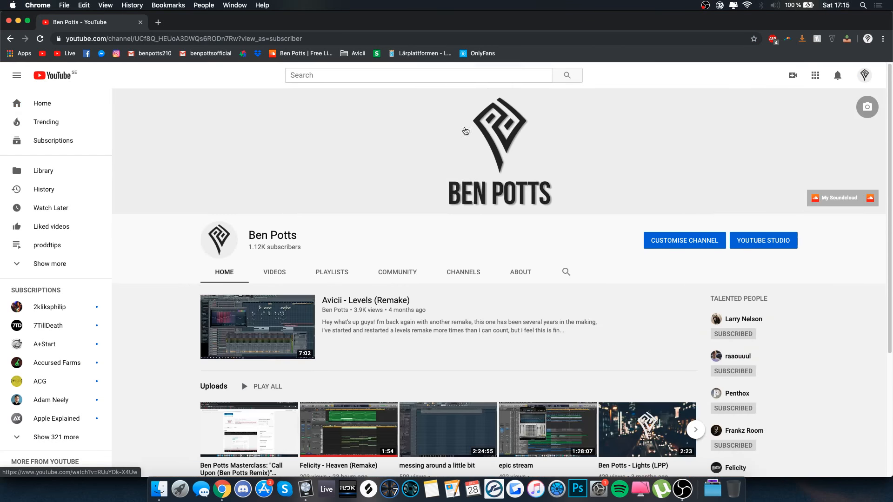
pyautogui.click(400, 274)
pyautogui.scroll(-5, 326, 293)
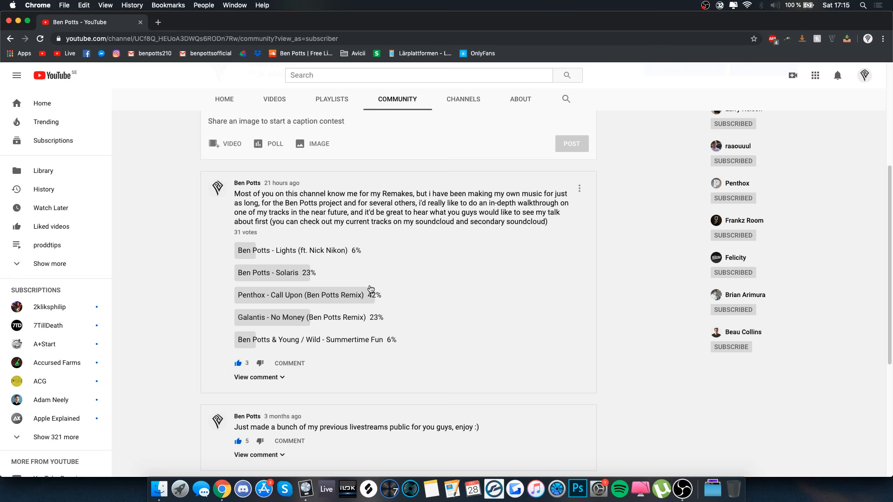
pyautogui.scroll(-2, 371, 289)
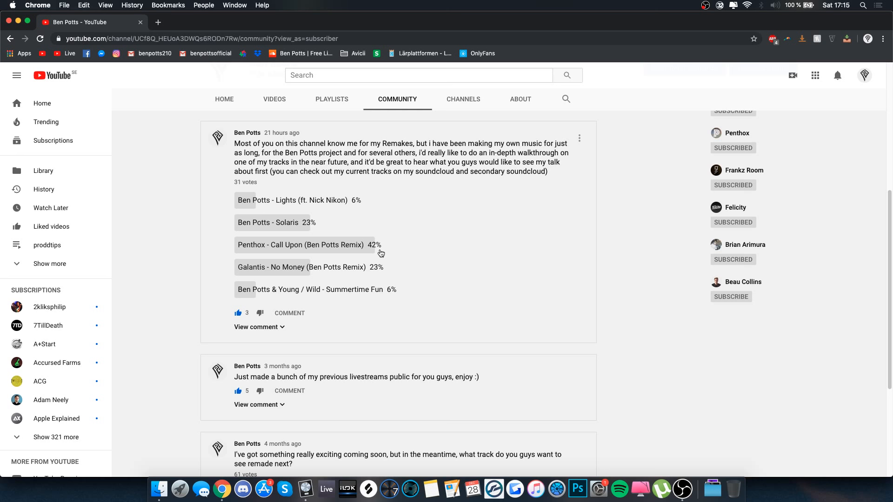
# - Check the audio mixer in OBS and switch to Logic Pro X to look through the project's full track list
pyautogui.click(683, 489)
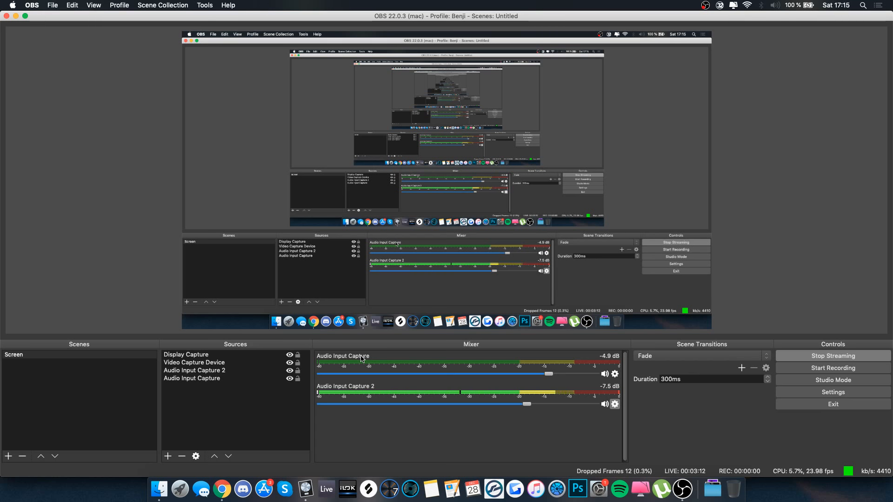
pyautogui.click(305, 488)
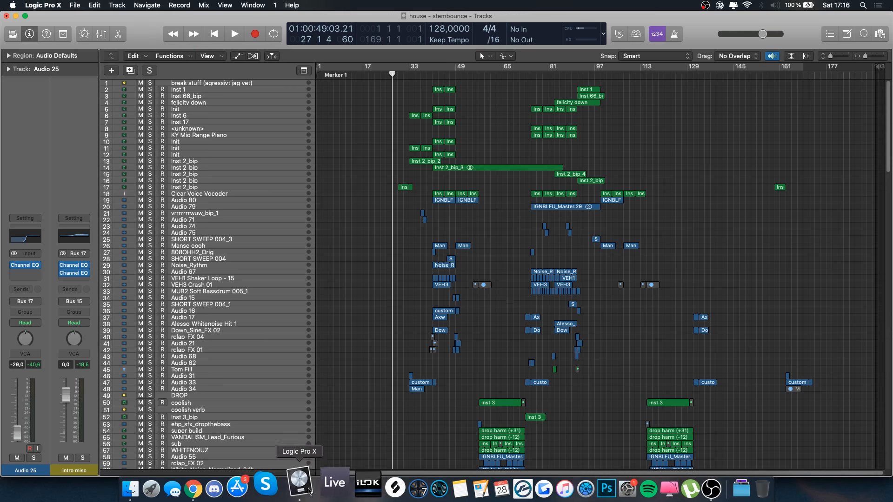
pyautogui.scroll(-15, 508, 296)
pyautogui.scroll(2, 508, 296)
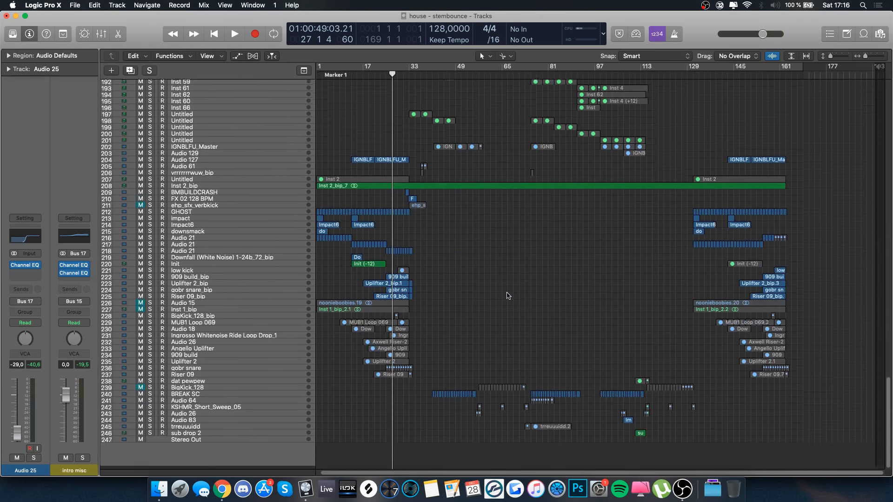
pyautogui.scroll(4, 508, 295)
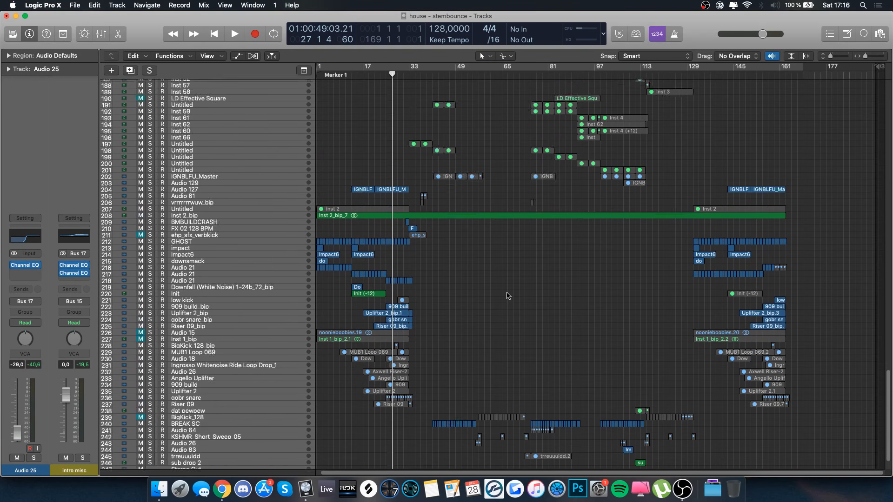
pyautogui.scroll(20, 507, 295)
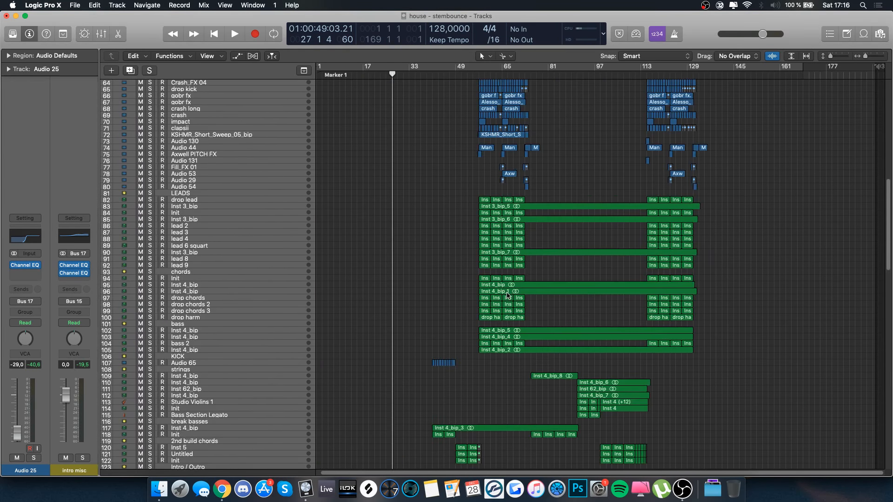
pyautogui.scroll(15, 507, 296)
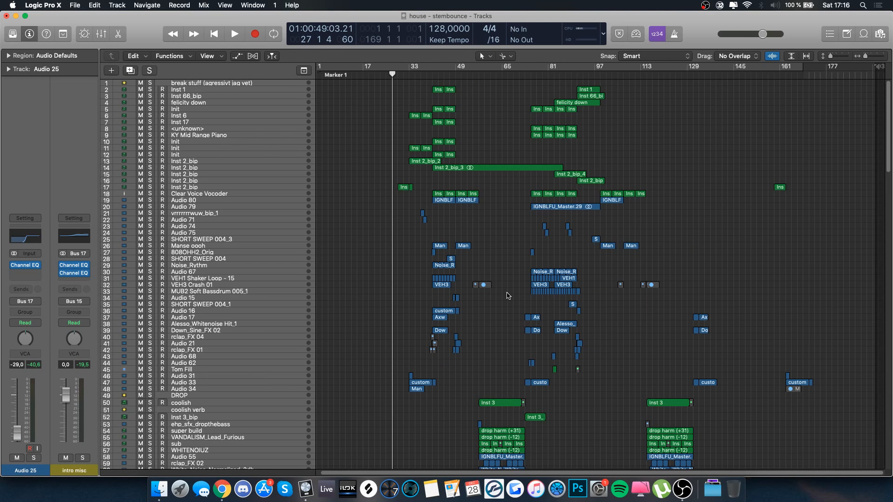
# - Play the project from bar 1 with cycling turned on, and switch to OBS to mute Audio Input Capture 2
pyautogui.click(450, 66)
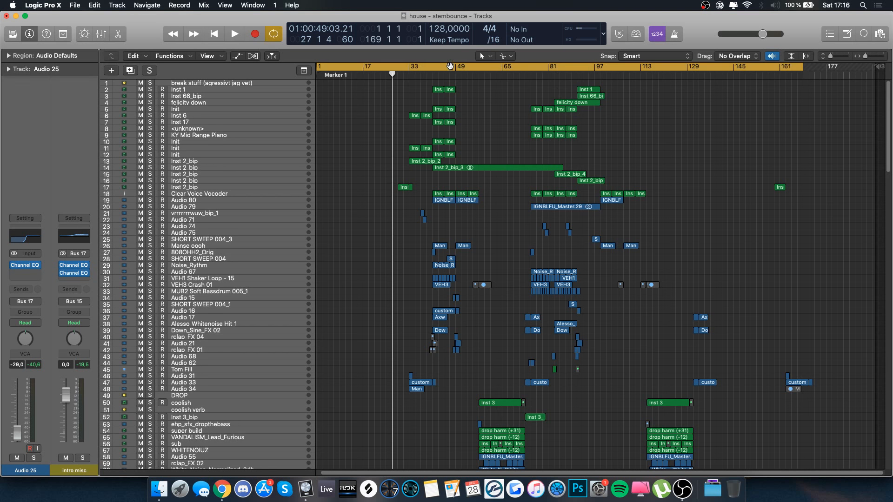
pyautogui.press('space')
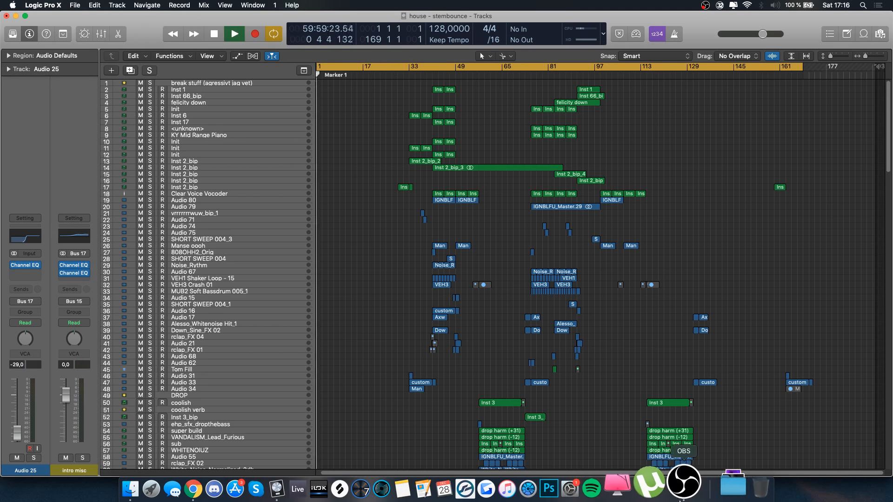
pyautogui.click(683, 488)
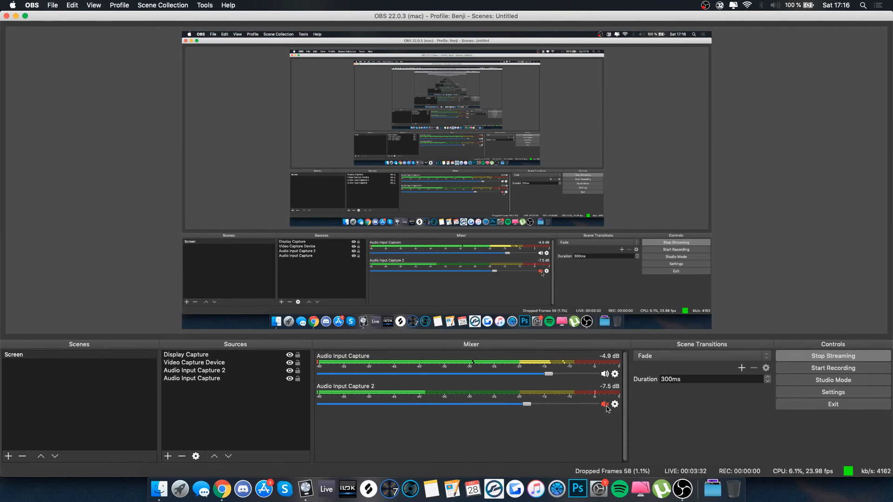
# - Switch to Logic Pro X, select the Call Upon acapella track and enlarge the tracks so its waveform can be viewed
pyautogui.click(306, 488)
pyautogui.scroll(-10, 381, 187)
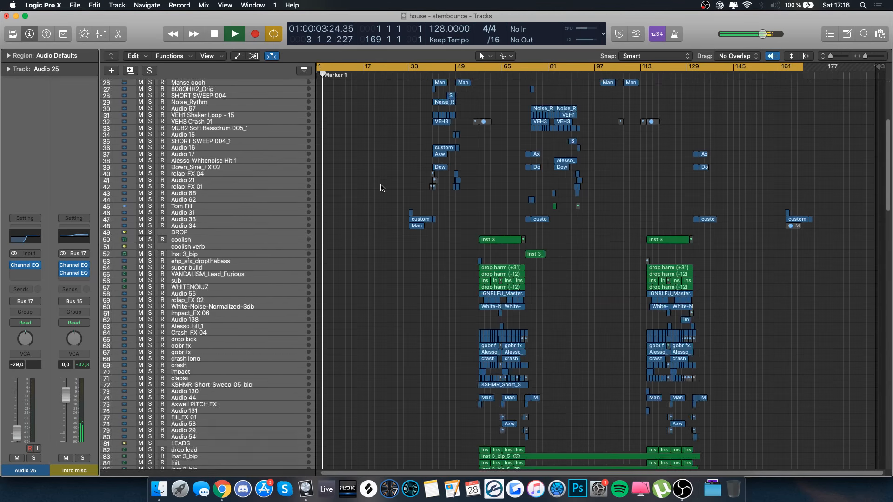
pyautogui.scroll(-15, 380, 188)
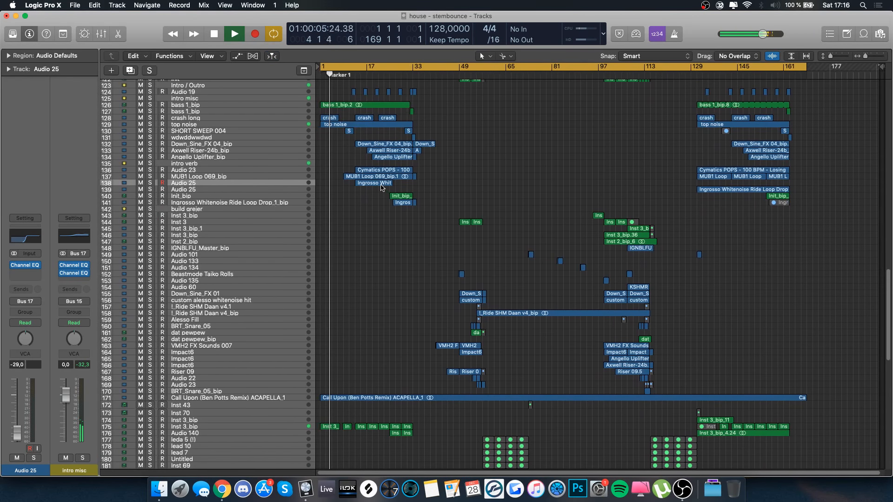
pyautogui.press('super+Right')
pyautogui.press('super+Right')
pyautogui.press('super+Right')
pyautogui.hscroll(-1, 381, 187)
pyautogui.scroll(-10, 381, 188)
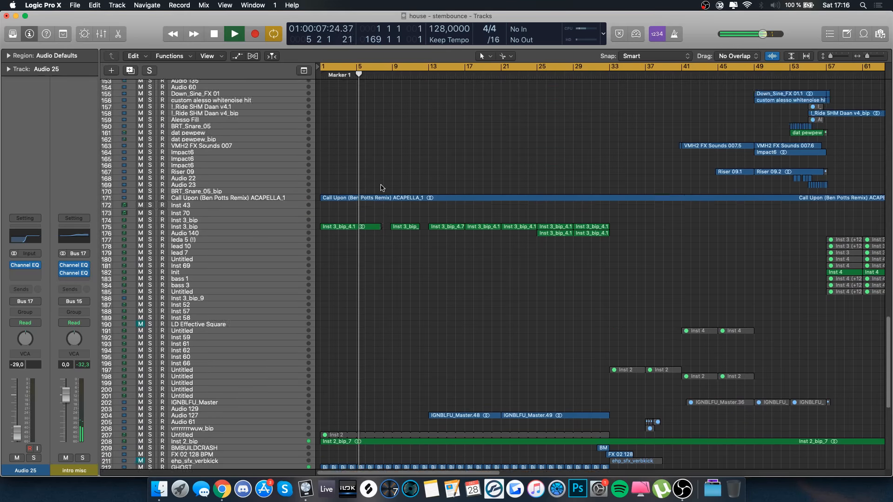
pyautogui.click(284, 152)
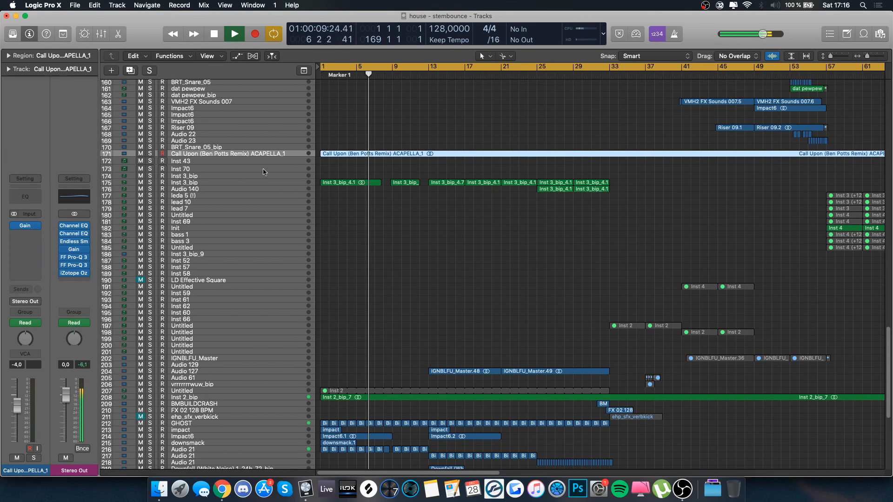
pyautogui.moveTo(830, 56); pyautogui.dragTo(836, 58)
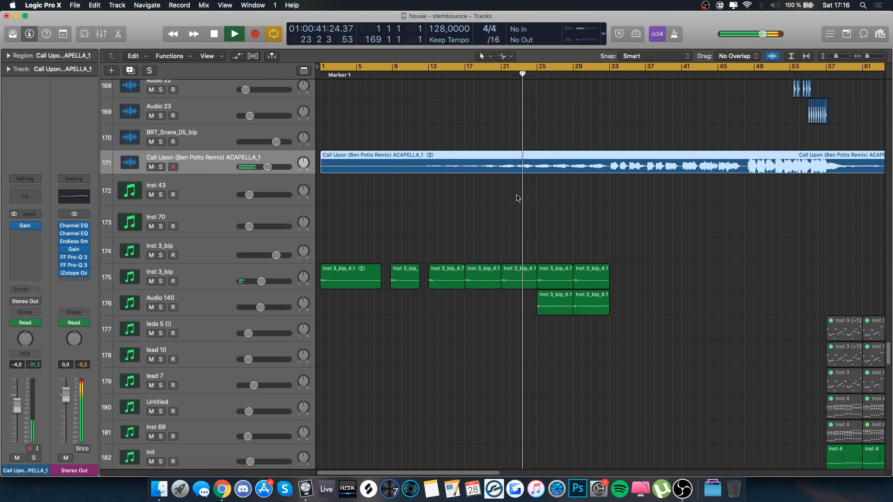
# - Switch to OBS, lower Audio Input Capture 2 to -8.6 dB and return to Logic Pro X
pyautogui.click(683, 488)
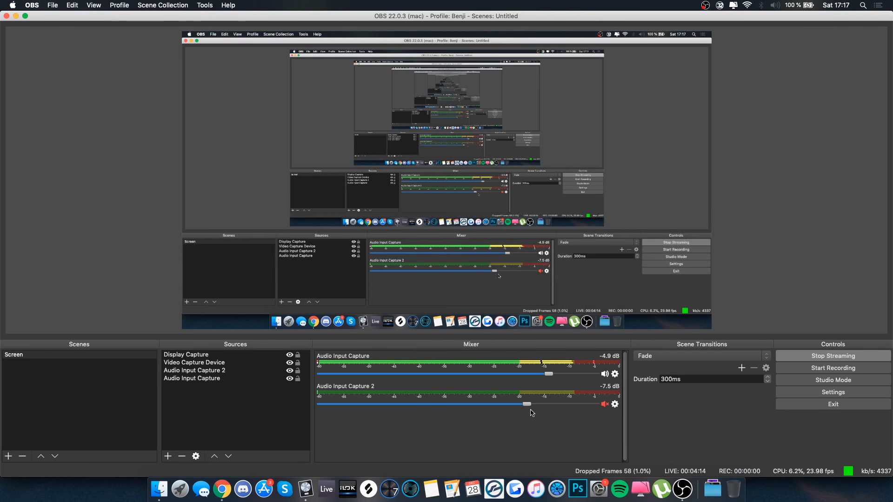
pyautogui.click(305, 488)
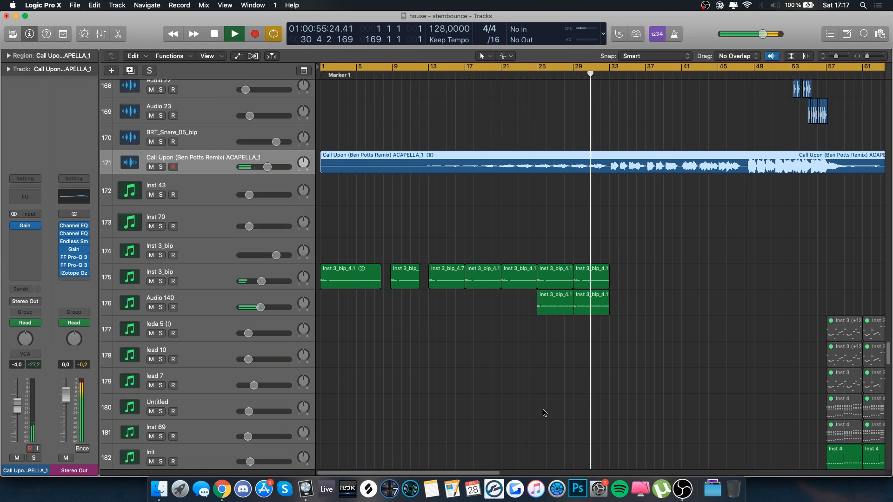
pyautogui.click(682, 490)
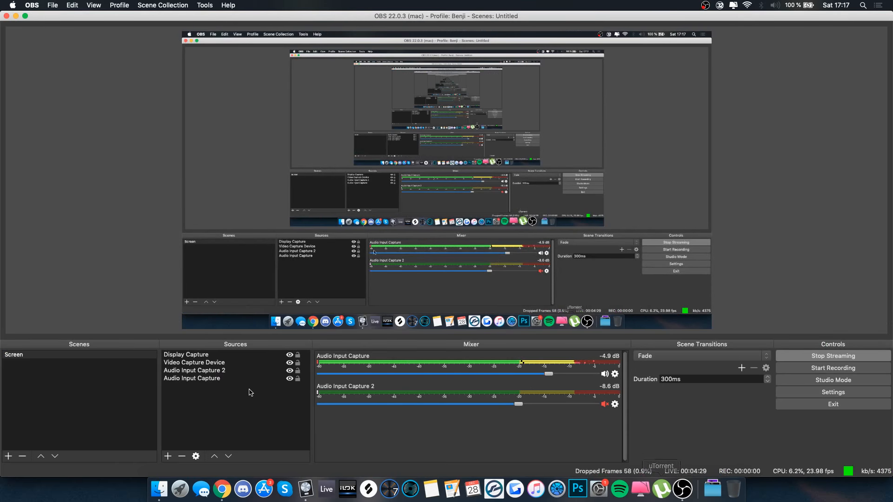
pyautogui.click(306, 488)
# - Turn off waveform zoom and shrink the track heights to compact rows in the arrangement
pyautogui.hscroll(10, 472, 243)
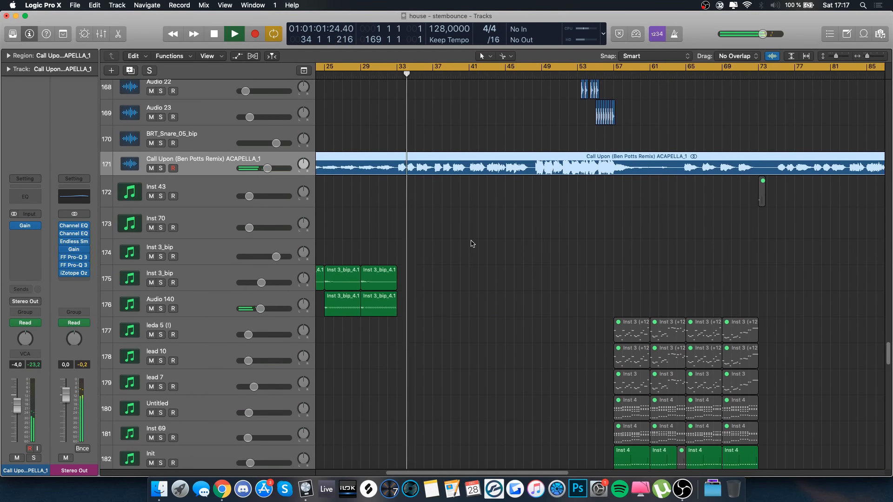
pyautogui.scroll(3, 472, 243)
pyautogui.hscroll(2, 472, 243)
pyautogui.scroll(8, 472, 243)
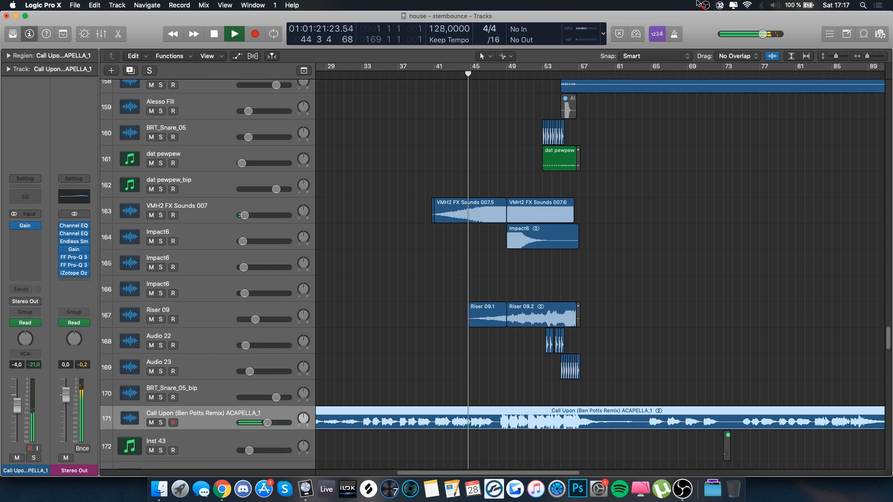
pyautogui.click(772, 55)
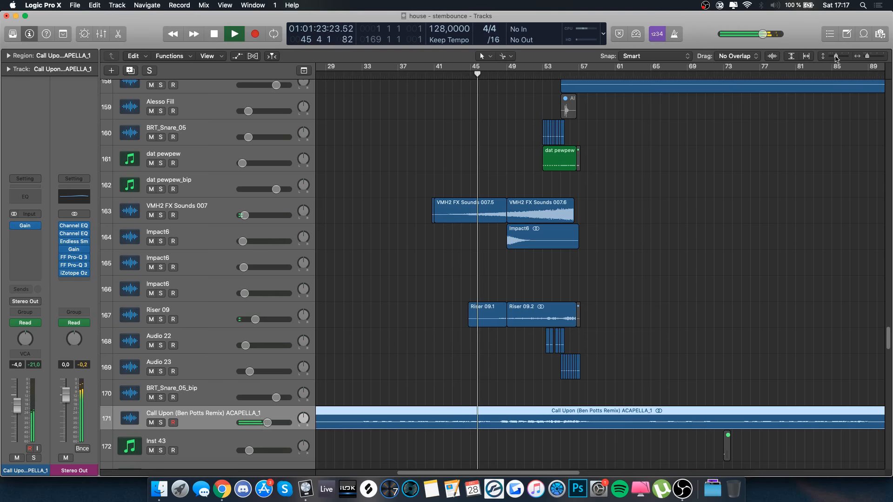
pyautogui.moveTo(835, 55); pyautogui.dragTo(819, 58)
# - Examine the notes of the Inst 5 track under 2nd build chords in the Piano Roll and close the editor
pyautogui.scroll(10, 529, 153)
pyautogui.hscroll(4, 528, 153)
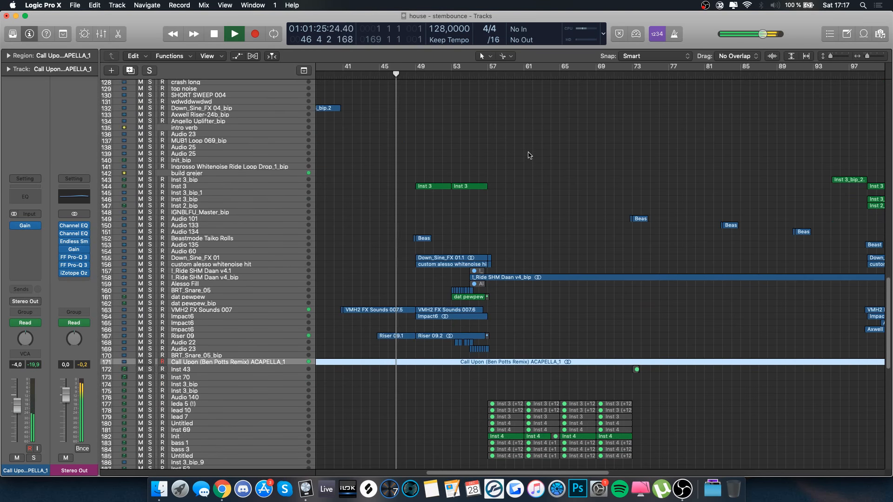
pyautogui.scroll(-2, 529, 153)
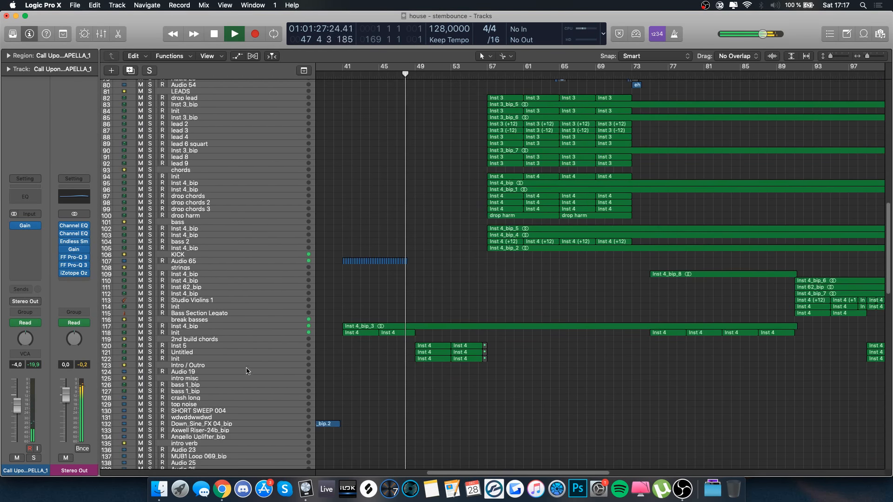
pyautogui.click(255, 347)
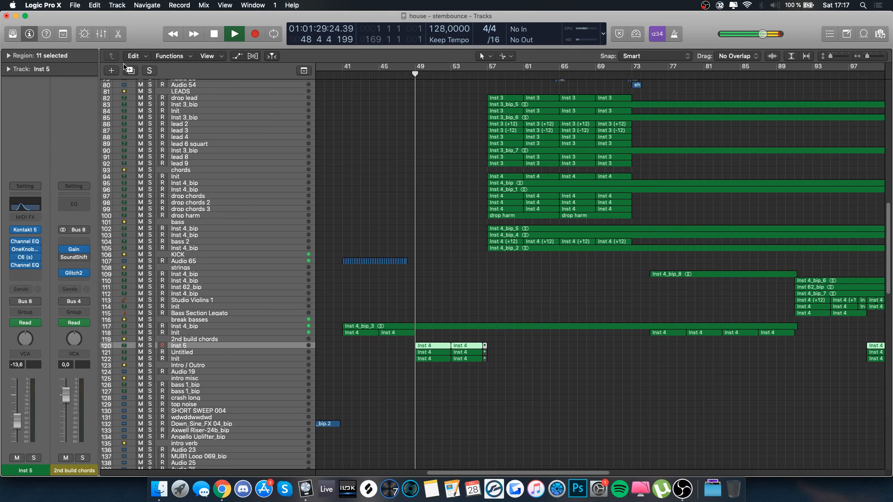
pyautogui.click(125, 37)
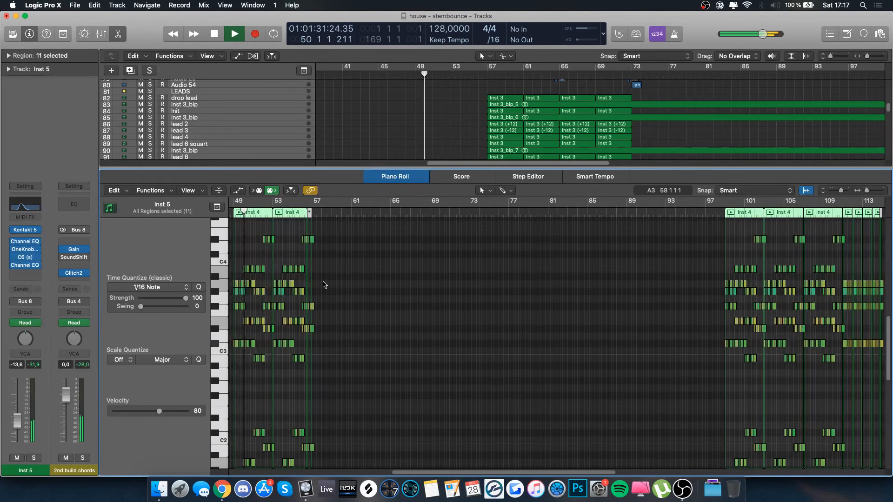
pyautogui.scroll(2, 324, 285)
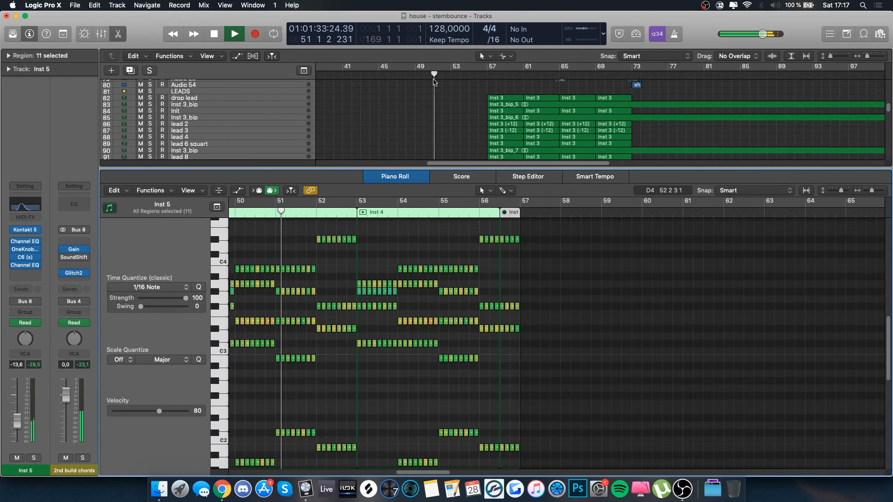
pyautogui.click(116, 35)
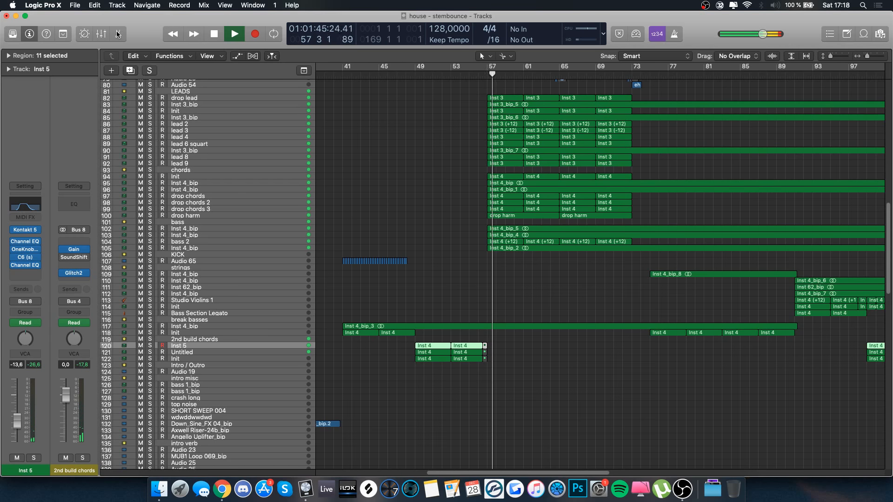
# - Select the bass, LEADS and DROP summing tracks in turn to inspect their channel strips
pyautogui.click(197, 222)
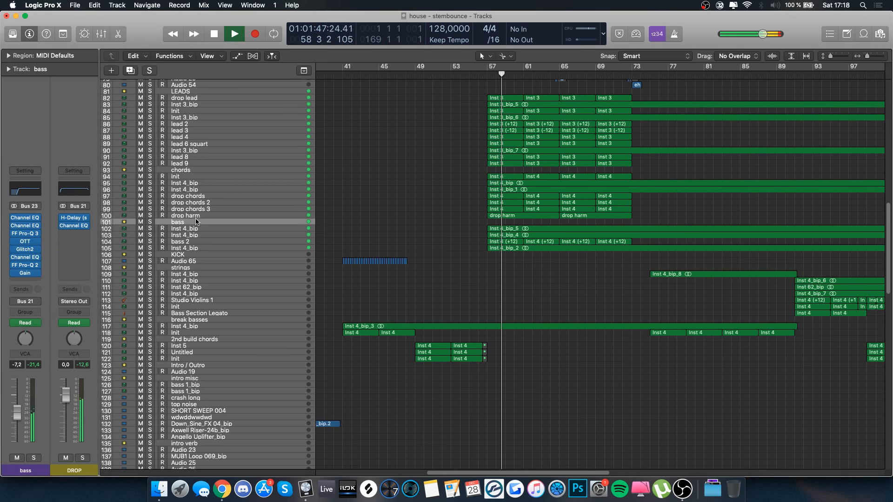
pyautogui.click(225, 93)
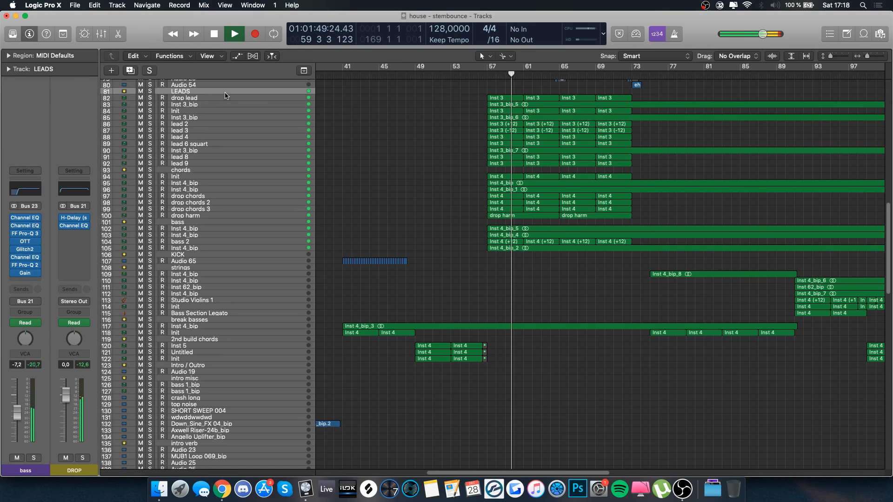
pyautogui.scroll(15, 225, 166)
pyautogui.scroll(1, 225, 165)
pyautogui.click(179, 236)
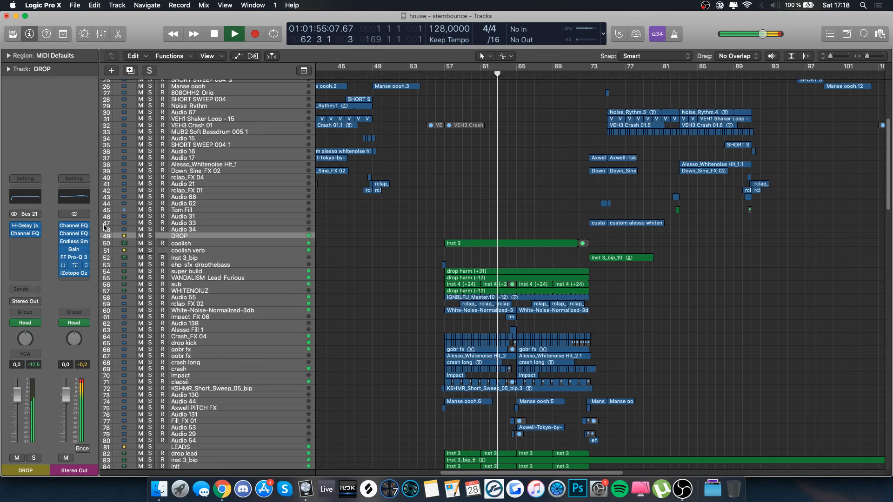
# - View the EQ curves of the two FF Pro-Q 3 plug-ins on the Stereo Out channel and close their windows
pyautogui.click(74, 257)
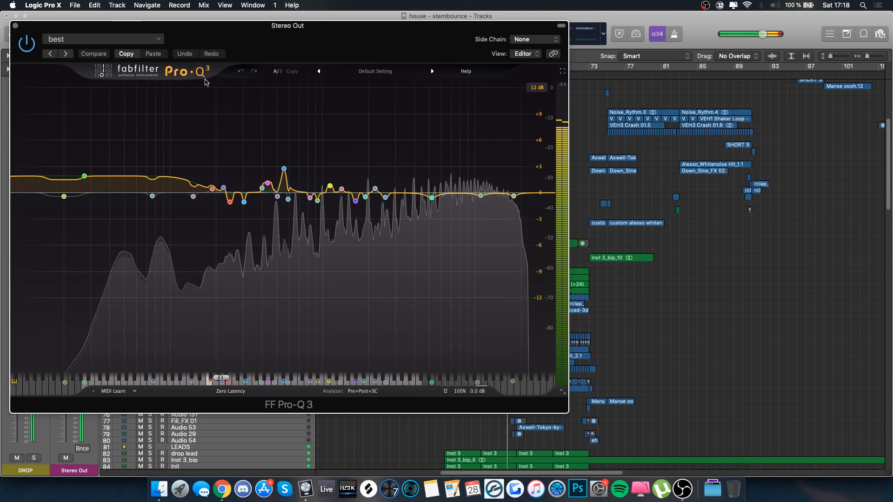
pyautogui.press('cmd+w')
pyautogui.click(73, 257)
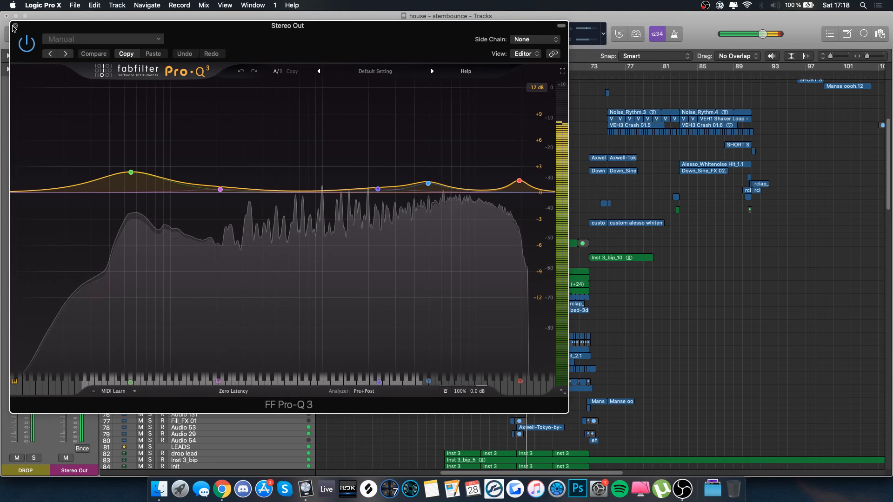
pyautogui.click(14, 26)
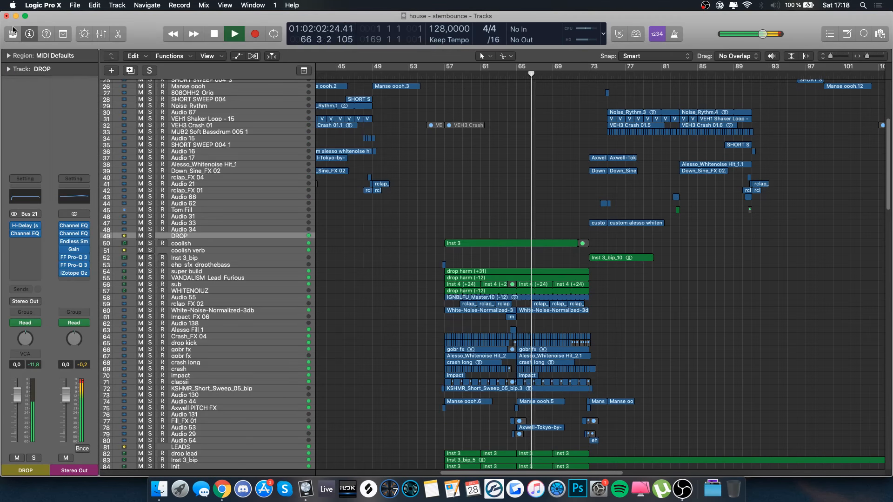
# - Follow playback through the second breakdown in the arrangement, up to the build after bar 95
pyautogui.press('Return')
pyautogui.click(544, 75)
pyautogui.press('space')
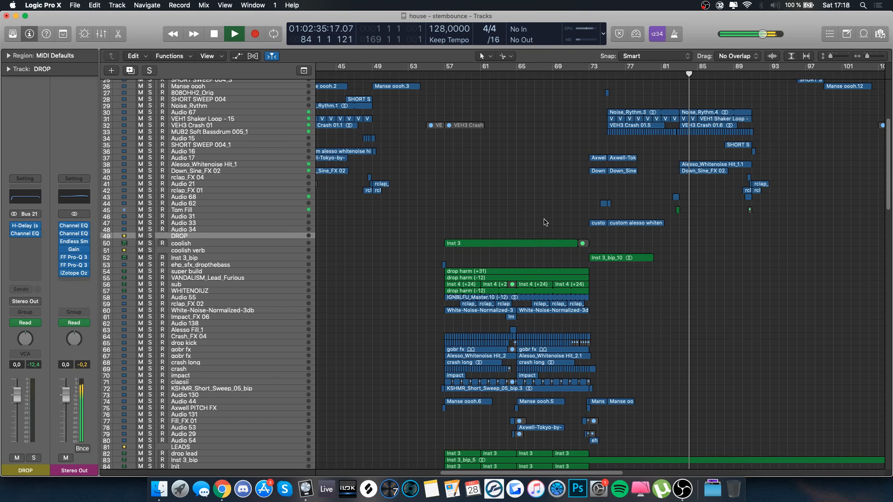
pyautogui.scroll(8, 545, 222)
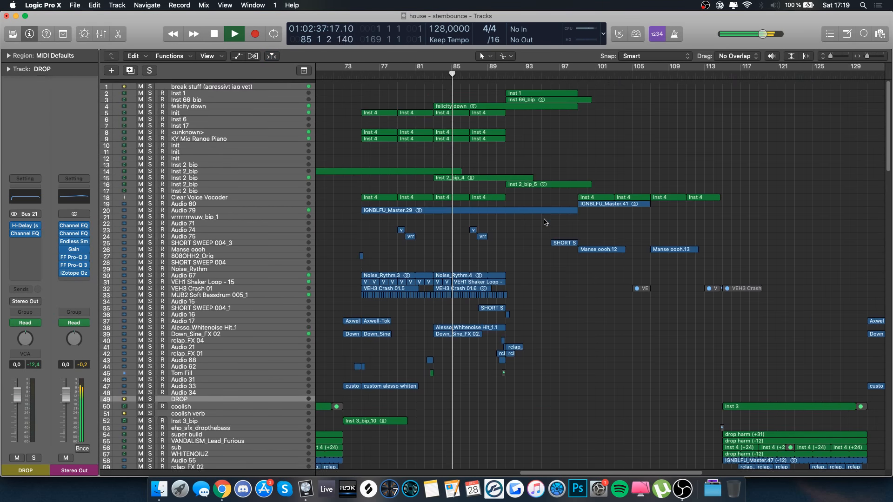
pyautogui.hscroll(1, 546, 223)
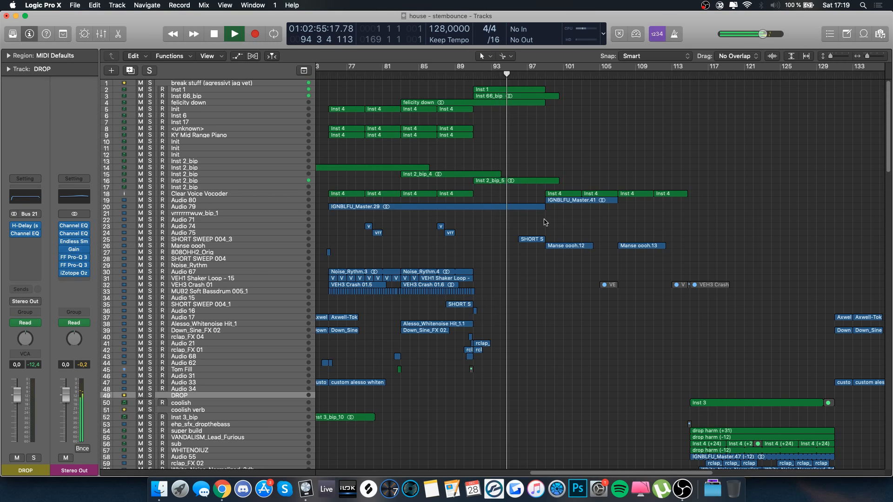
pyautogui.hscroll(5, 552, 222)
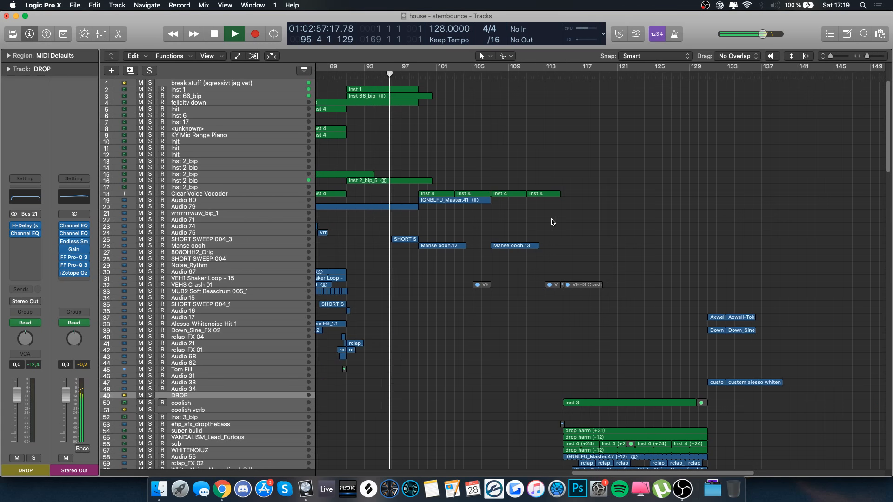
pyautogui.press('super+Right')
pyautogui.press('super+Right')
pyautogui.scroll(1, 552, 222)
pyautogui.hscroll(3, 551, 222)
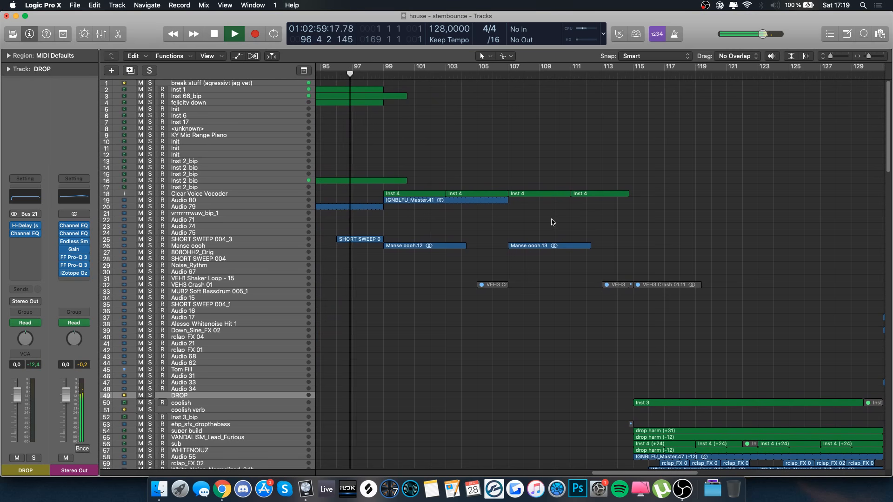
# - Examine the Clear Voice Vocoder notes in the Piano Roll, close the editor, and select the Audio 80 track
pyautogui.click(259, 194)
pyautogui.press('e')
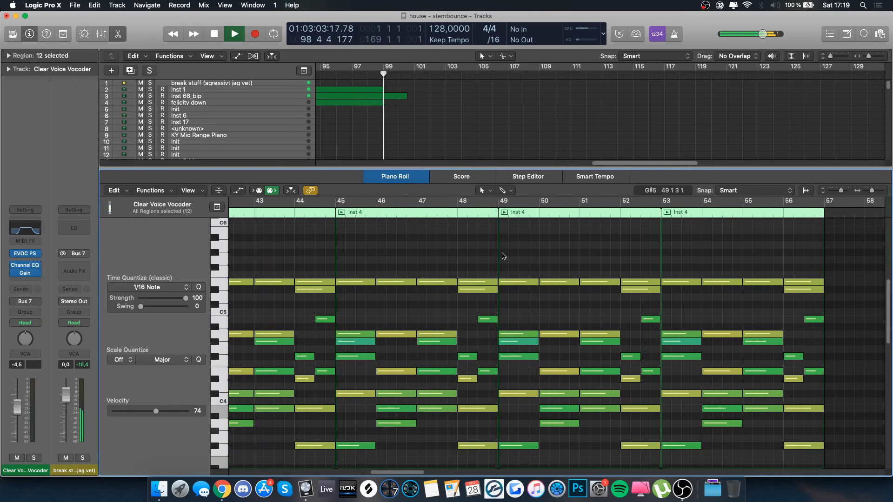
pyautogui.press('e')
pyautogui.hscroll(-2, 354, 167)
pyautogui.click(237, 202)
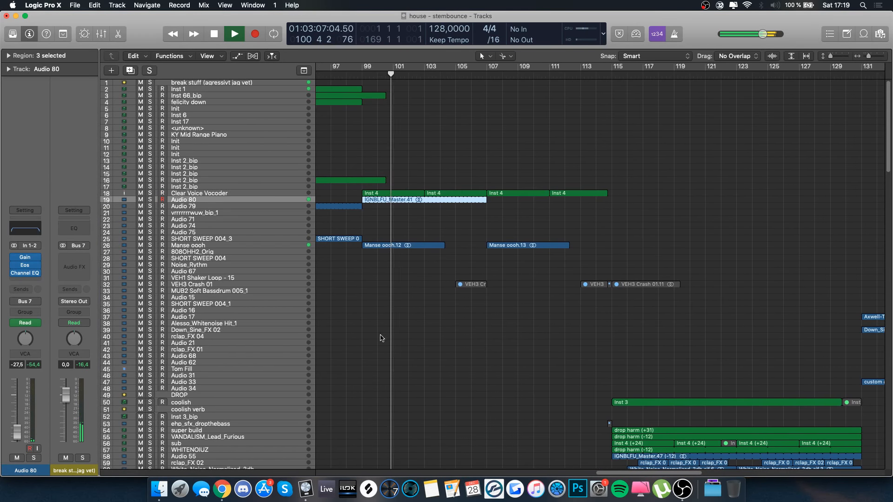
# - Enlarge the track heights and look through the track list, including the strings and 2nd build chords tracks
pyautogui.click(836, 56)
pyautogui.scroll(-20, 644, 295)
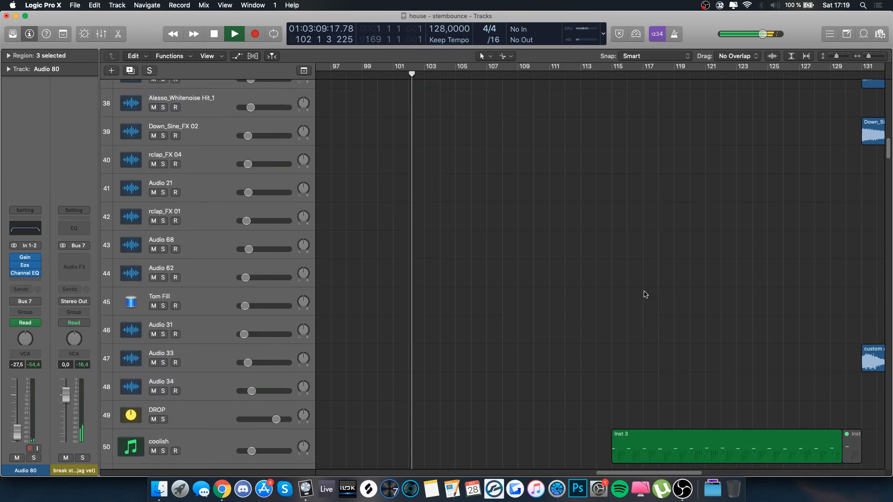
pyautogui.scroll(20, 644, 295)
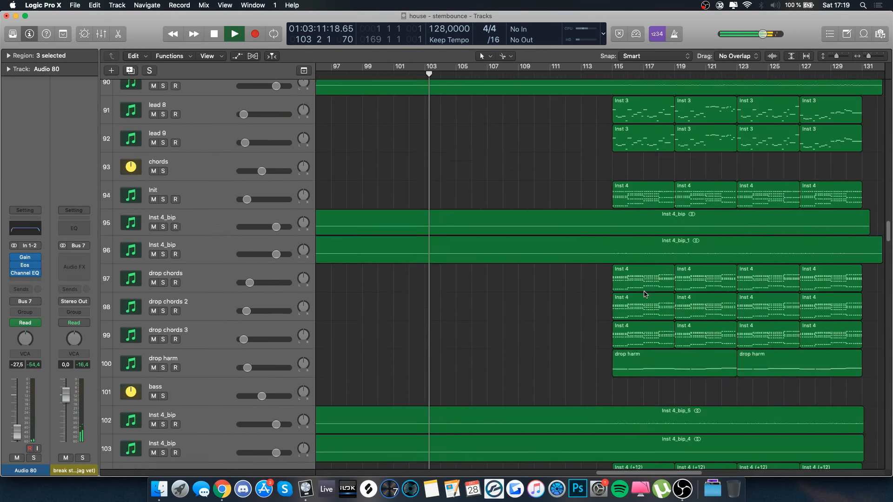
pyautogui.scroll(20, 644, 294)
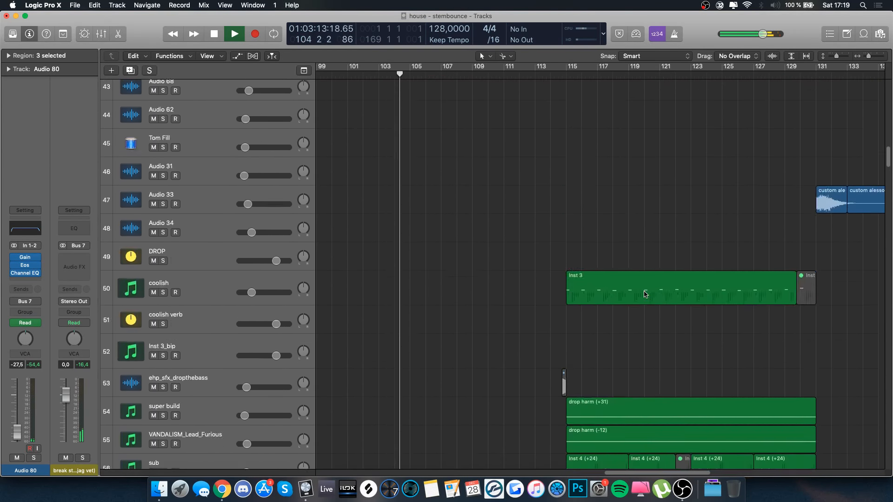
pyautogui.scroll(-20, 645, 294)
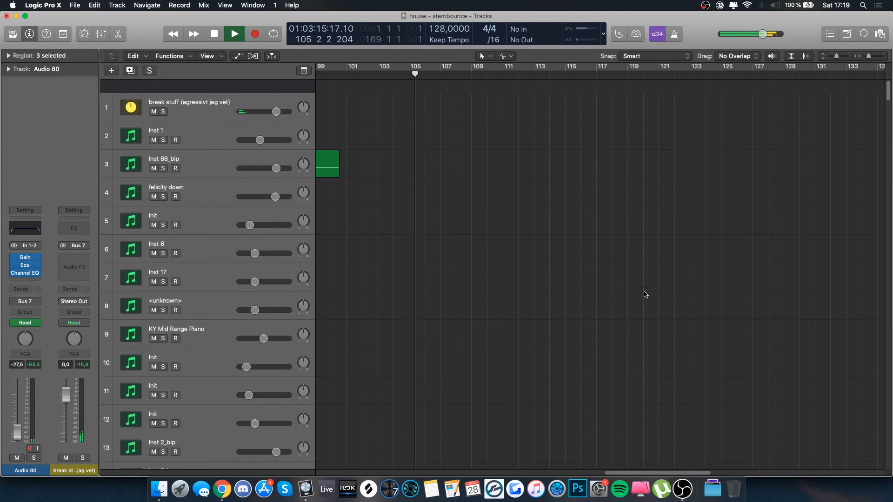
pyautogui.scroll(-20, 644, 294)
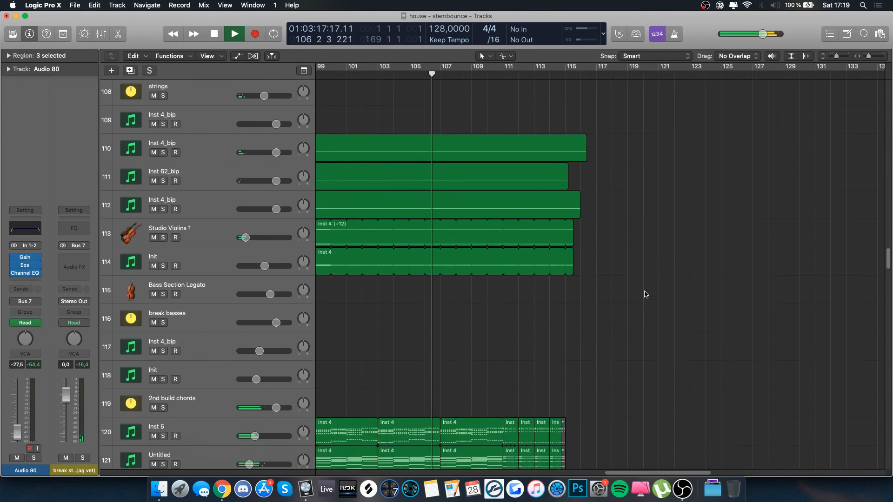
pyautogui.scroll(-15, 645, 294)
# - Select the Call Upon (Ben Potts Remix) ACAPELLA_1 track and turn on waveform zoom, with the timeline magnified around bar 111
pyautogui.click(644, 295)
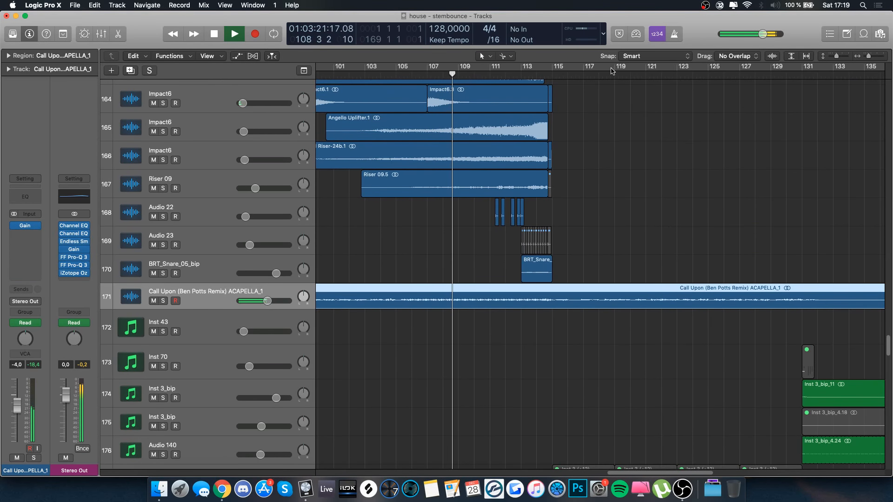
pyautogui.click(774, 55)
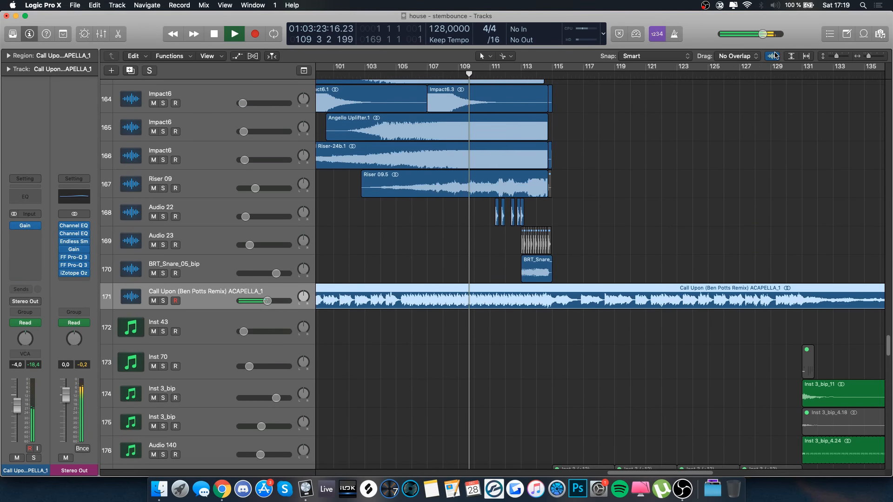
pyautogui.scroll(4, 611, 223)
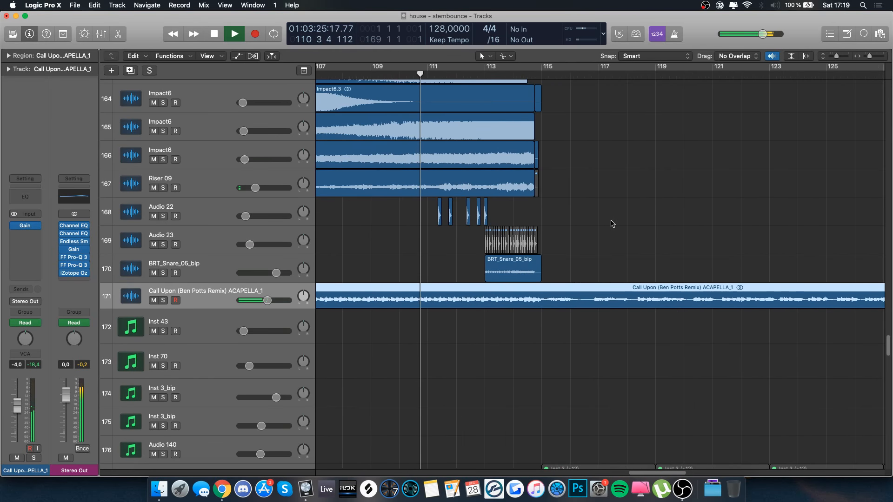
pyautogui.hscroll(2, 612, 224)
pyautogui.hscroll(1, 612, 224)
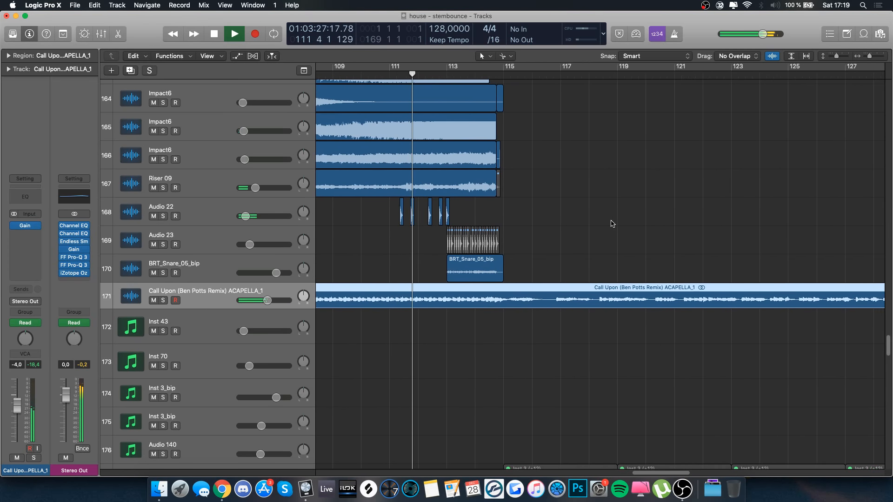
# - Look through the muted regions and the lead, chord and bass tracks of the second drop from bar 115 during playback
pyautogui.scroll(-10, 612, 223)
pyautogui.hscroll(3, 612, 224)
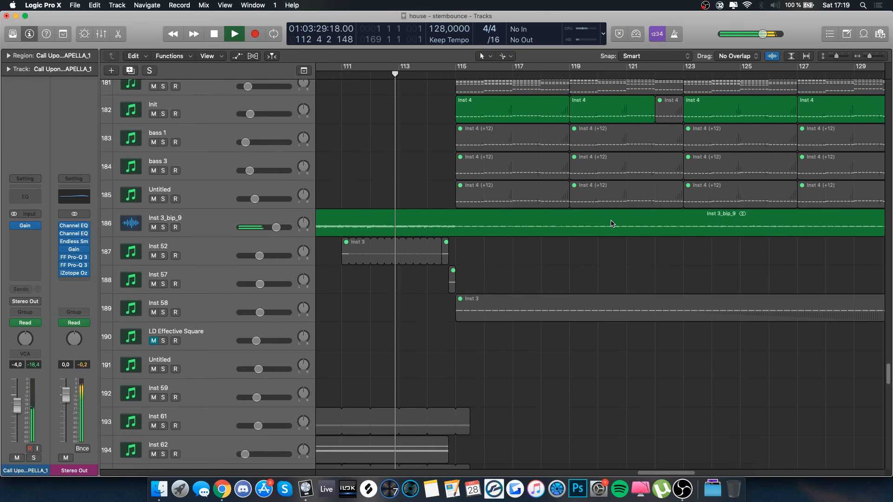
pyautogui.hscroll(2, 612, 224)
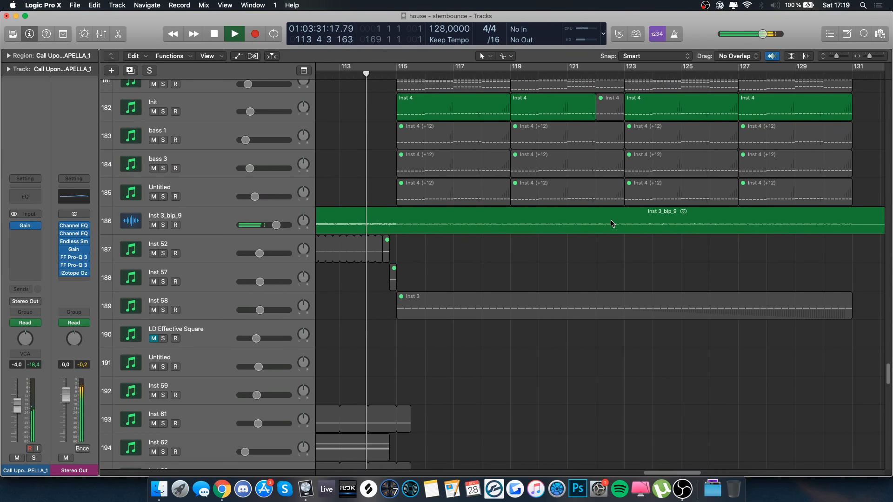
pyautogui.hscroll(3, 611, 224)
pyautogui.scroll(2, 612, 223)
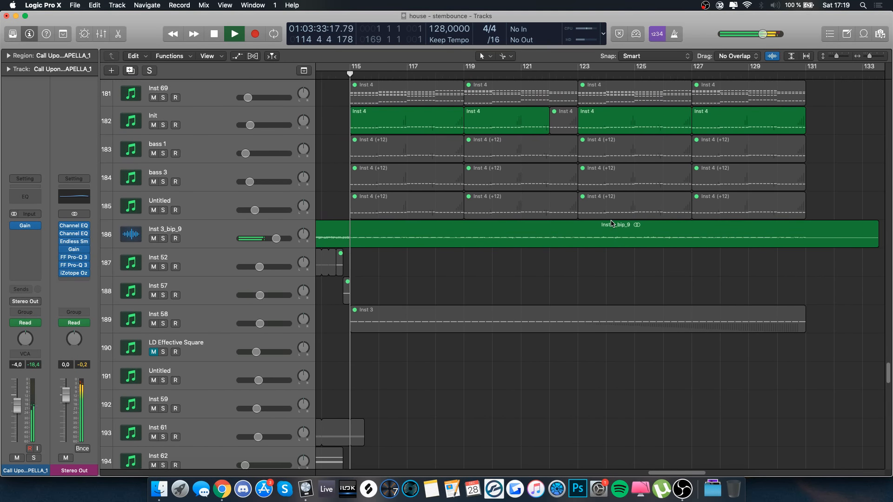
pyautogui.scroll(5, 612, 223)
pyautogui.hscroll(1, 612, 224)
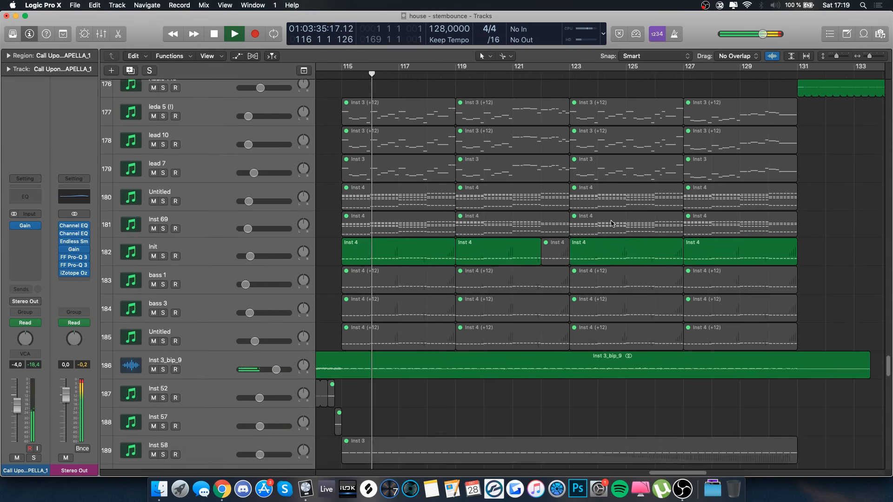
pyautogui.scroll(-20, 612, 224)
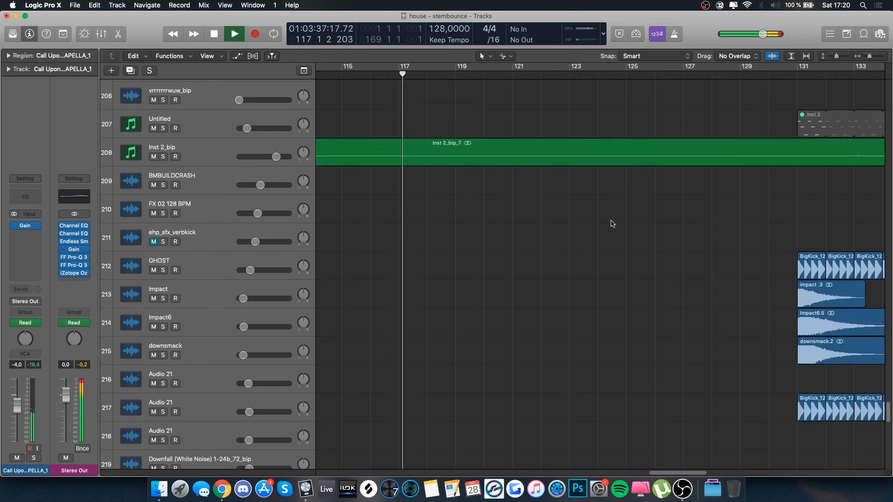
pyautogui.scroll(20, 612, 224)
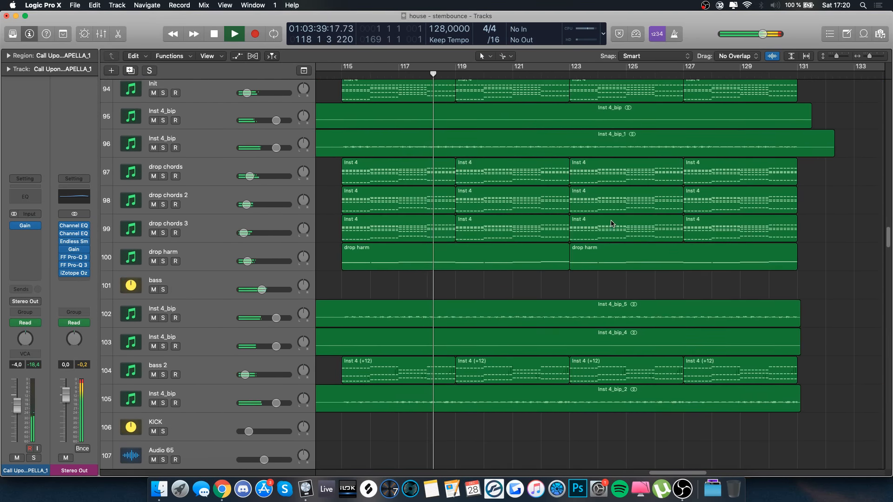
pyautogui.hscroll(1, 612, 223)
pyautogui.scroll(12, 570, 270)
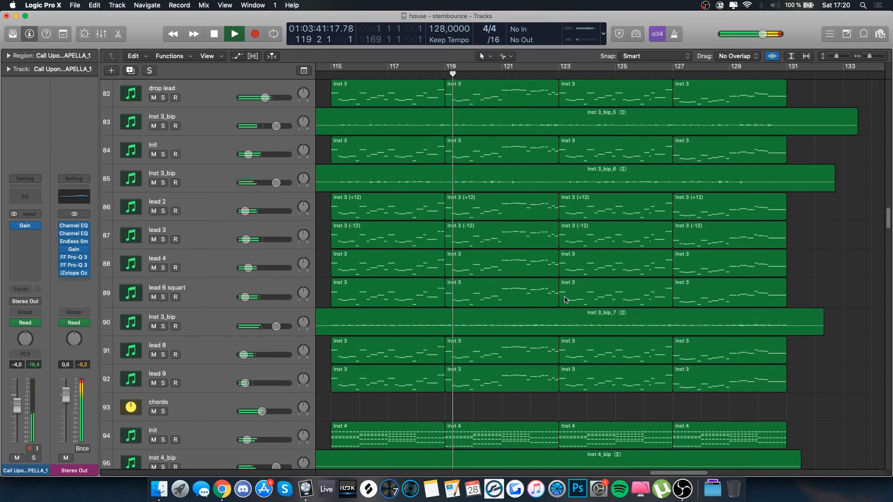
# - View the drop lead track's notes in the Piano Roll, turn on its automation area, and return to the arrangement with track automation hidden
pyautogui.scroll(4, 566, 300)
pyautogui.click(213, 207)
pyautogui.press('a')
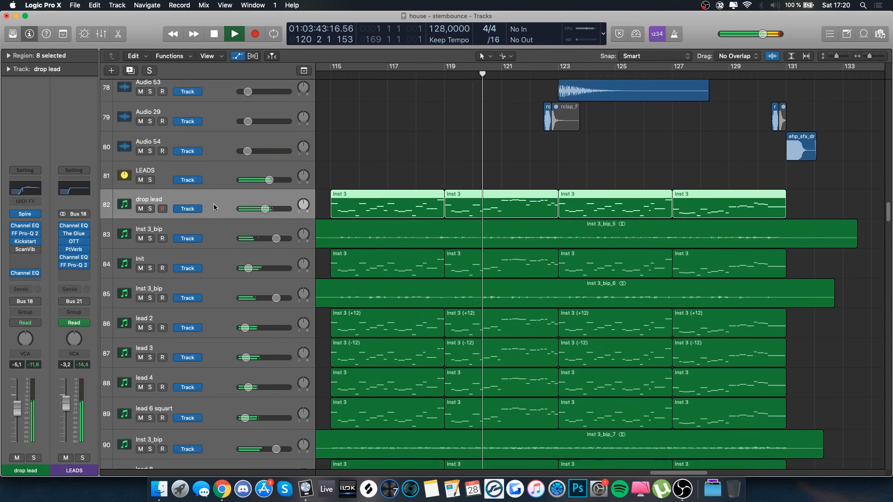
pyautogui.press('p')
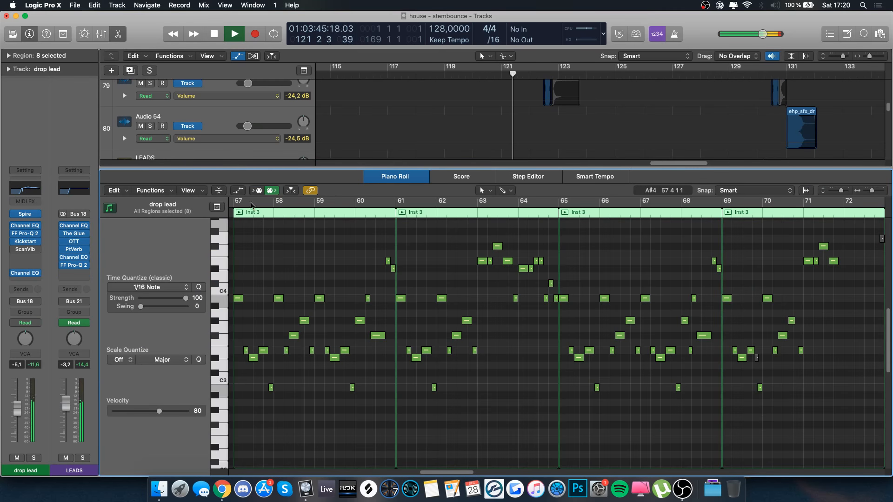
pyautogui.click(237, 190)
pyautogui.click(510, 127)
pyautogui.press('p')
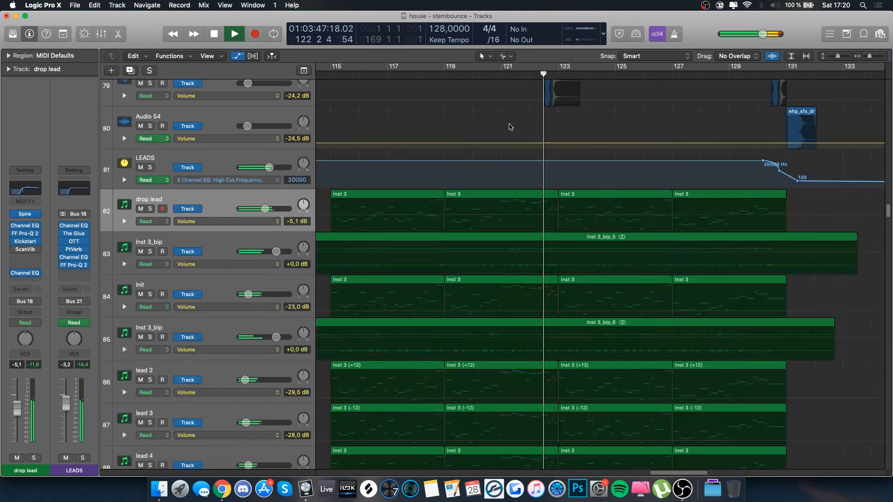
pyautogui.press('a')
# - Examine the Pitch Bend automation of the drop lead region at bar 123 up close in the Piano Roll and close the editor
pyautogui.click(546, 154)
pyautogui.click(605, 195)
pyautogui.press('p')
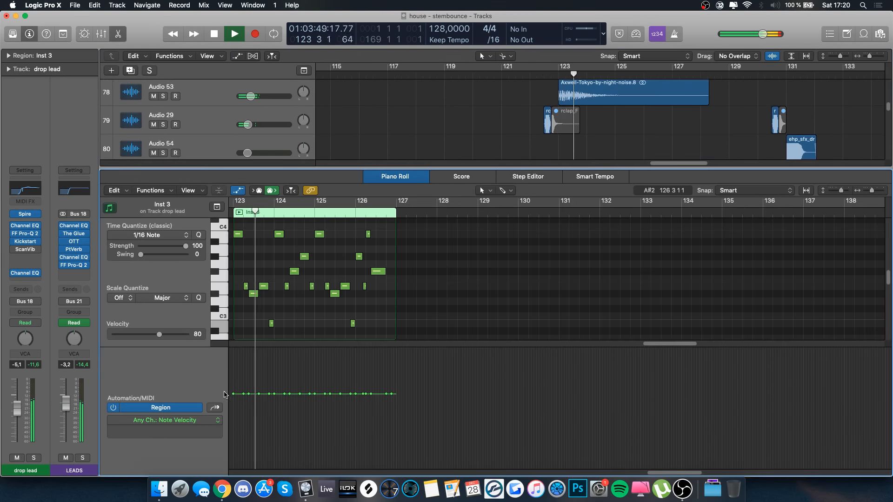
pyautogui.click(176, 420)
pyautogui.click(200, 421)
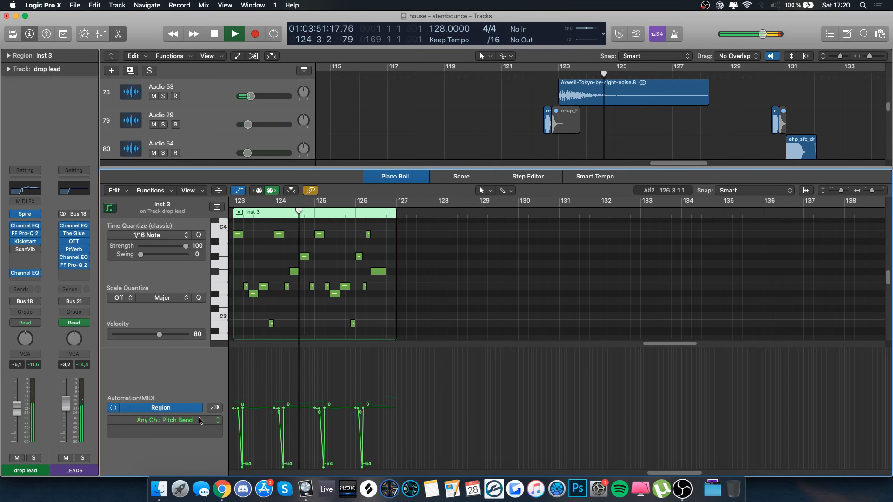
pyautogui.scroll(10, 375, 357)
pyautogui.hscroll(5, 376, 358)
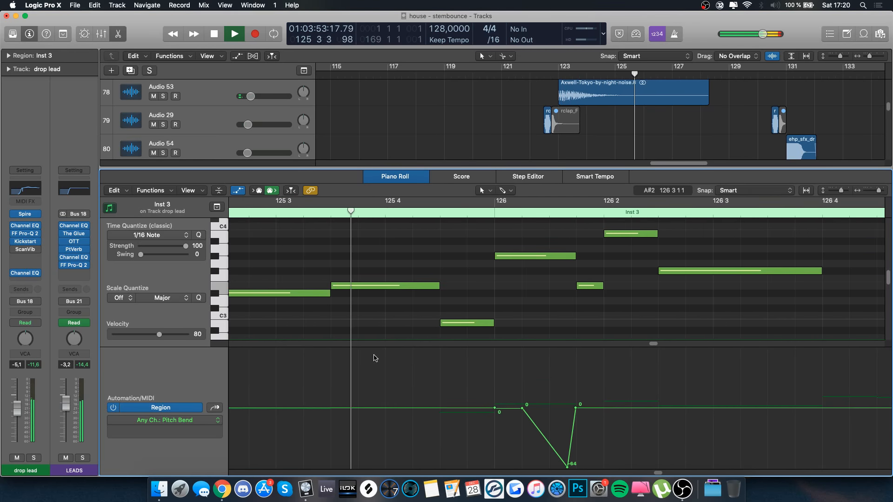
pyautogui.press('p')
# - Select the coolish track under DROP to inspect its channel strip and plug-ins
pyautogui.hscroll(10, 549, 305)
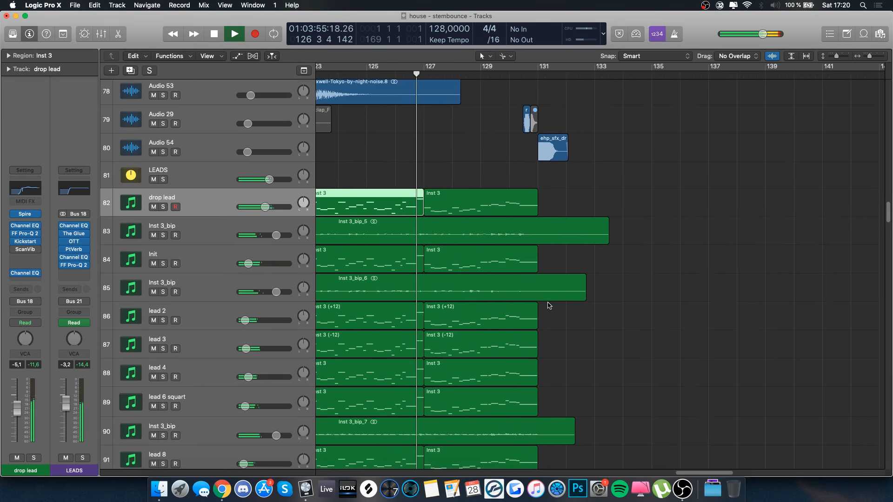
pyautogui.scroll(8, 549, 305)
pyautogui.scroll(15, 549, 306)
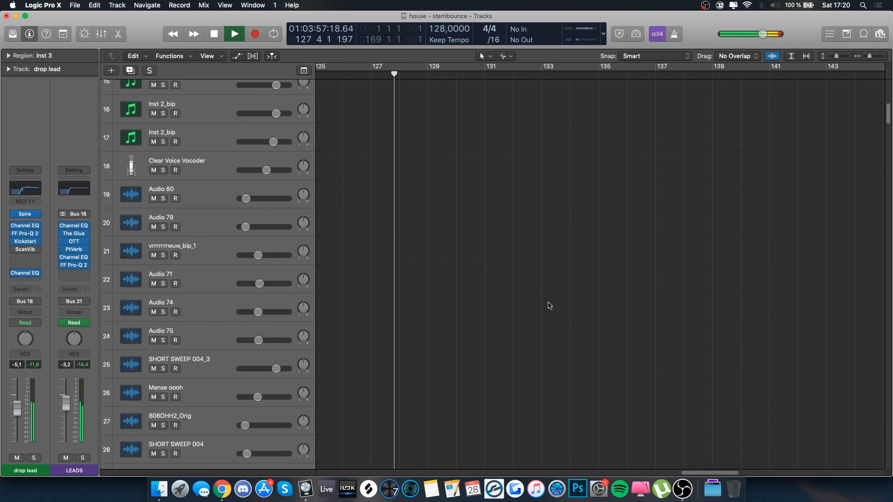
pyautogui.scroll(-4, 549, 305)
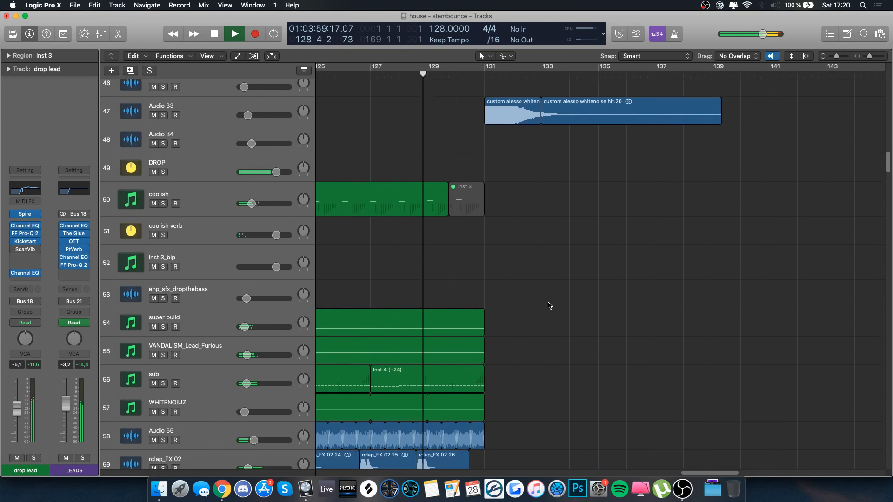
pyautogui.click(337, 214)
# - Reduce the track heights and select the first bass 1_bip track under intro misc at the outro starting at bar 131
pyautogui.scroll(-6, 514, 277)
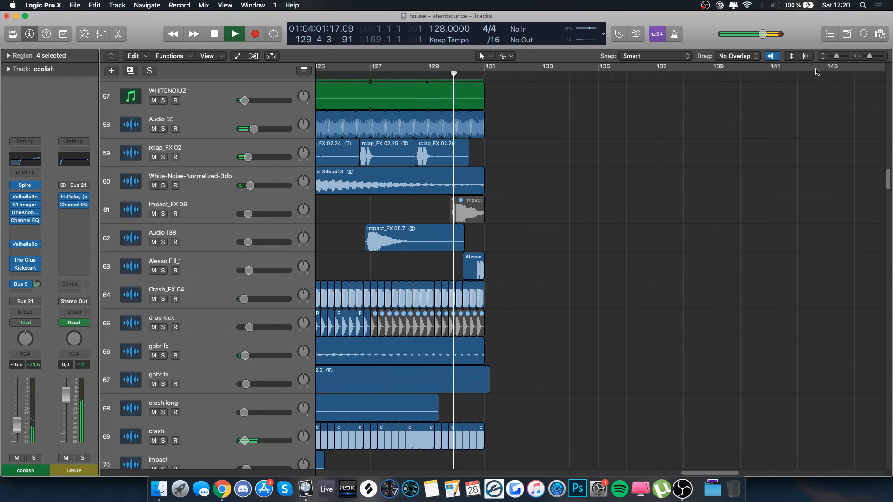
pyautogui.moveTo(835, 57); pyautogui.dragTo(830, 57)
pyautogui.scroll(-10, 538, 303)
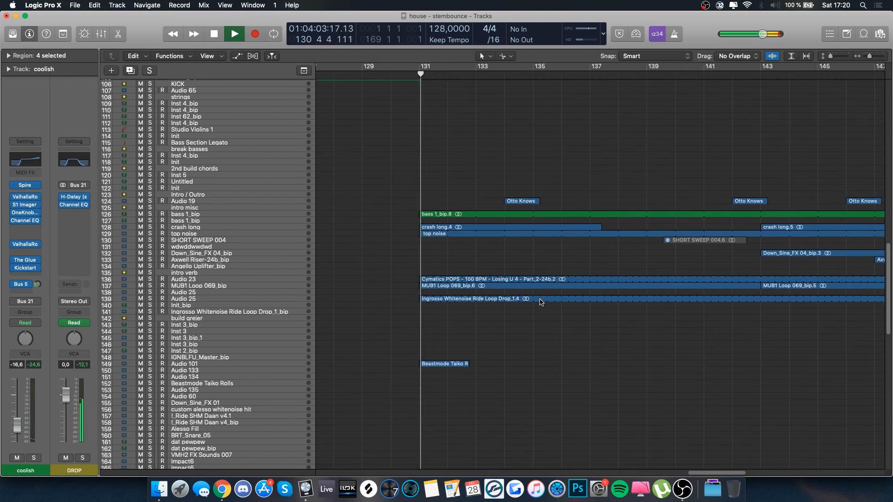
pyautogui.click(301, 214)
pyautogui.press('a')
pyautogui.press('a')
pyautogui.hscroll(2, 440, 246)
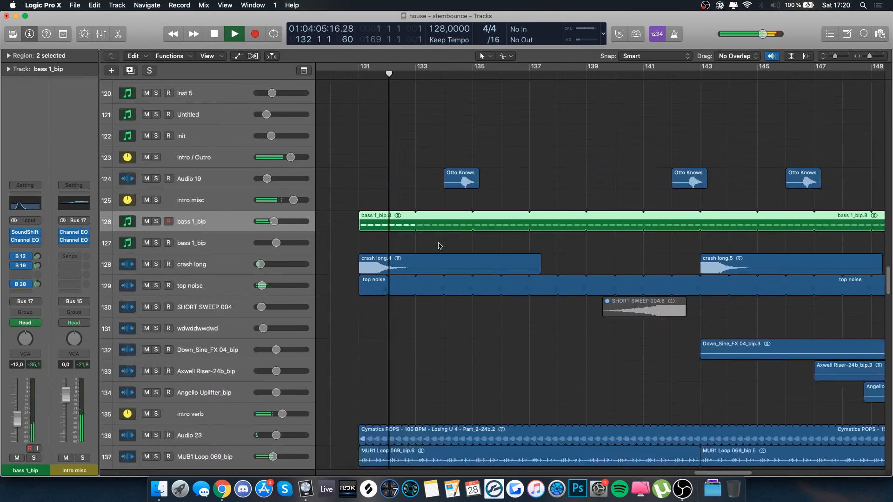
# - Select the Inst 2_bip track above BMBUILDCRASH, briefly showing track automation and hiding it again
pyautogui.scroll(-10, 440, 246)
pyautogui.scroll(3, 440, 246)
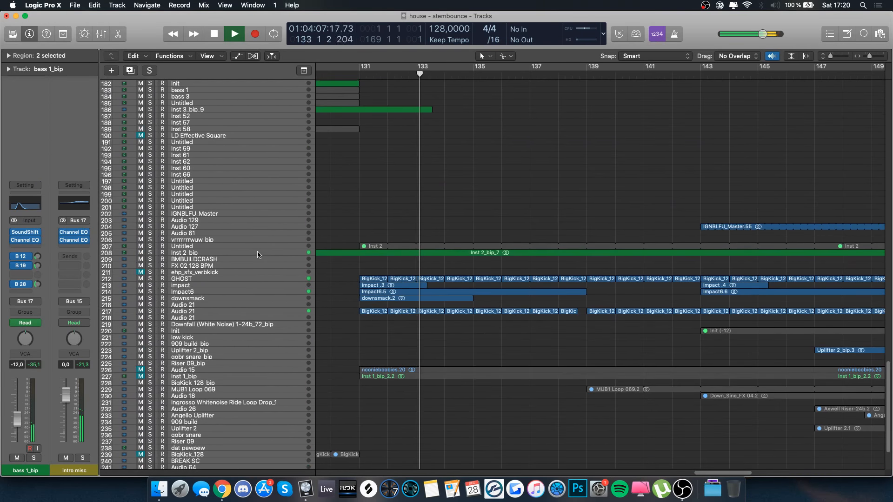
pyautogui.click(259, 255)
pyautogui.press('a')
pyautogui.press('a')
# - Enlarge the track heights around the intro verb tracks in the outro from bar 131
pyautogui.scroll(15, 359, 324)
pyautogui.scroll(-5, 360, 323)
pyautogui.hscroll(1, 360, 323)
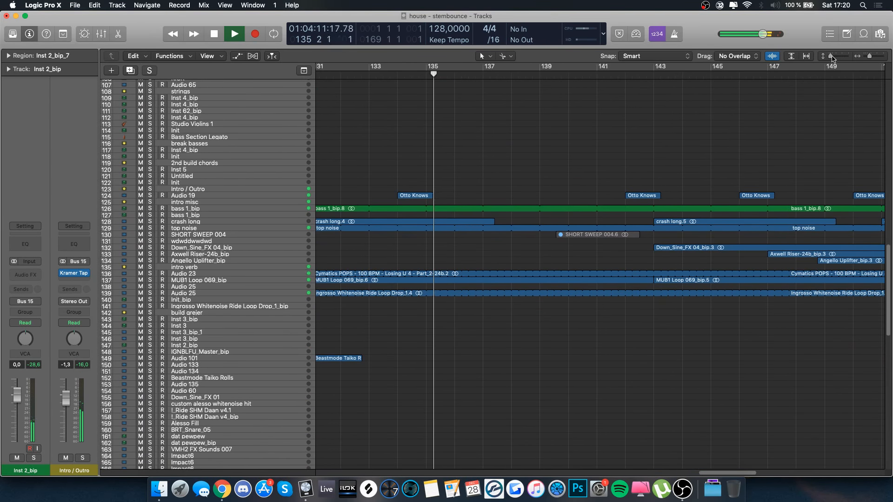
pyautogui.moveTo(833, 59); pyautogui.dragTo(837, 58)
pyautogui.hscroll(3, 559, 323)
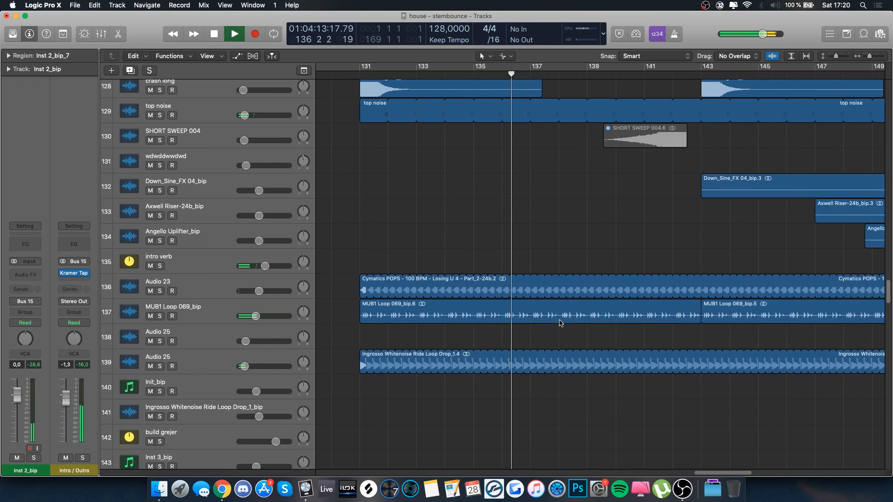
# - Examine the outro's regions from about bar 135 to 143, from the intro misc tracks through the acapella to the kick tracks
pyautogui.scroll(5, 560, 323)
pyautogui.scroll(15, 560, 322)
pyautogui.hscroll(1, 560, 323)
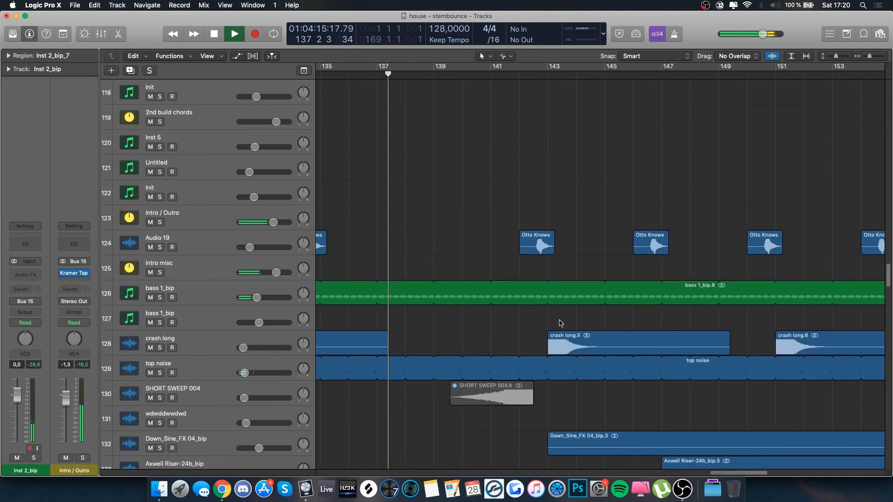
pyautogui.scroll(-18, 560, 323)
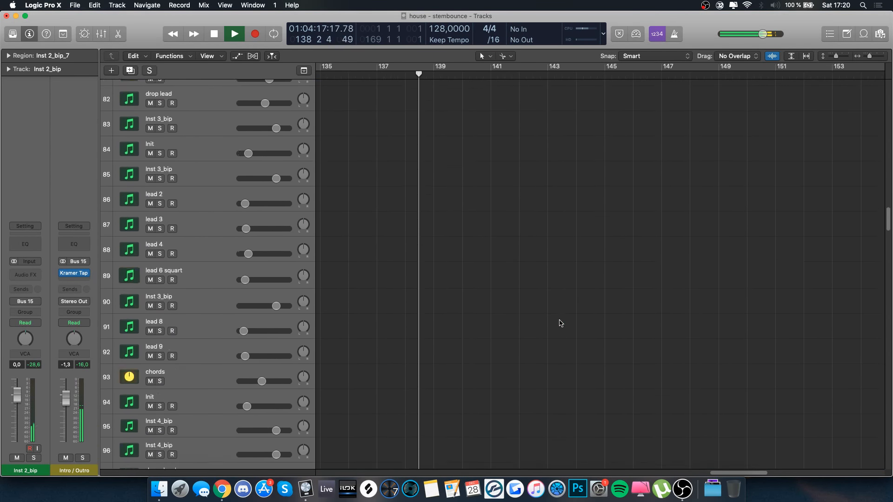
pyautogui.scroll(2, 560, 323)
pyautogui.hscroll(5, 560, 322)
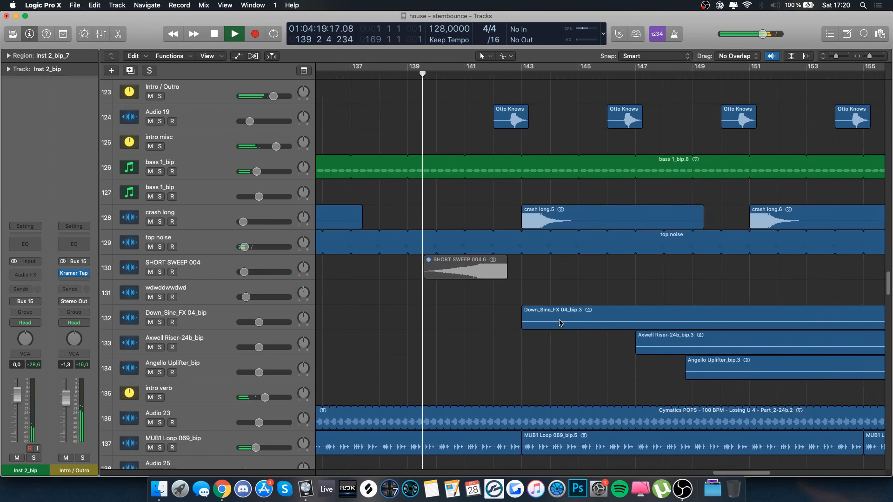
pyautogui.scroll(-11, 560, 323)
pyautogui.scroll(-7, 560, 321)
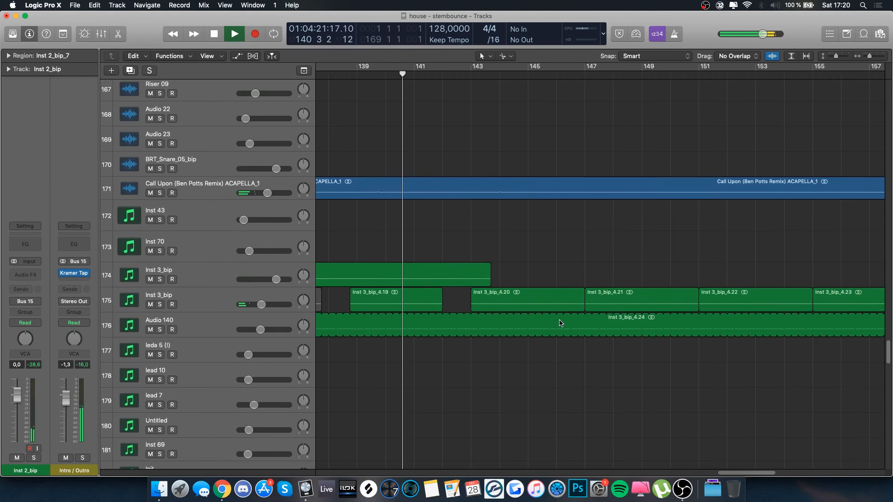
pyautogui.scroll(6, 540, 315)
pyautogui.scroll(-6, 539, 317)
pyautogui.scroll(3, 539, 316)
pyautogui.hscroll(3, 540, 316)
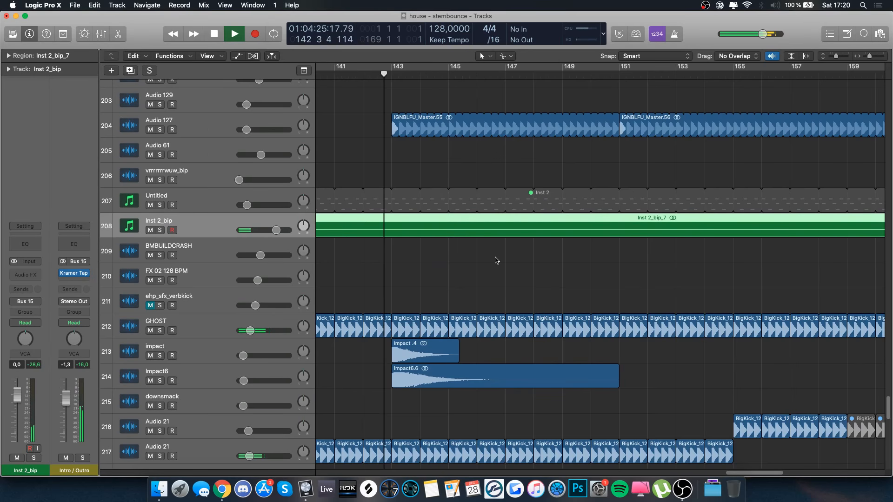
# - Select the Audio 127 track, inspect its High Cut Frequency automation from bar 143 and the neighbouring tracks' curves, and hide automation
pyautogui.hscroll(1, 506, 263)
pyautogui.click(203, 120)
pyautogui.press('a')
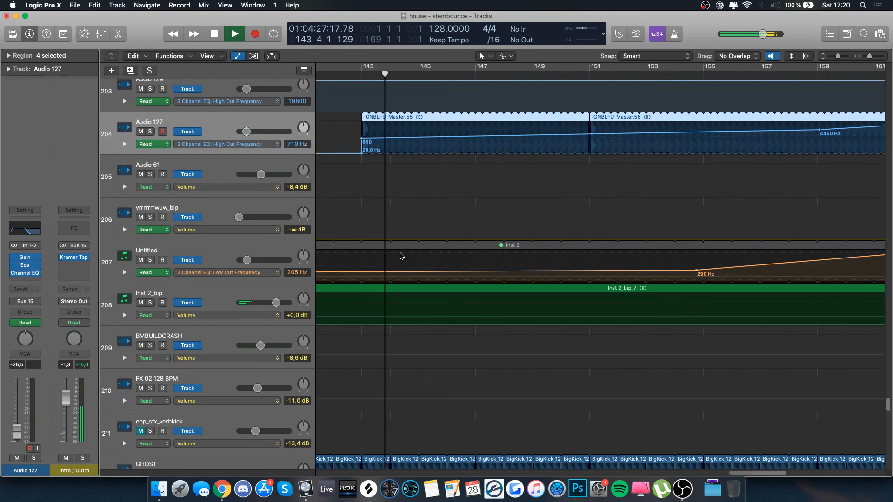
pyautogui.scroll(-10, 401, 256)
pyautogui.hscroll(2, 400, 255)
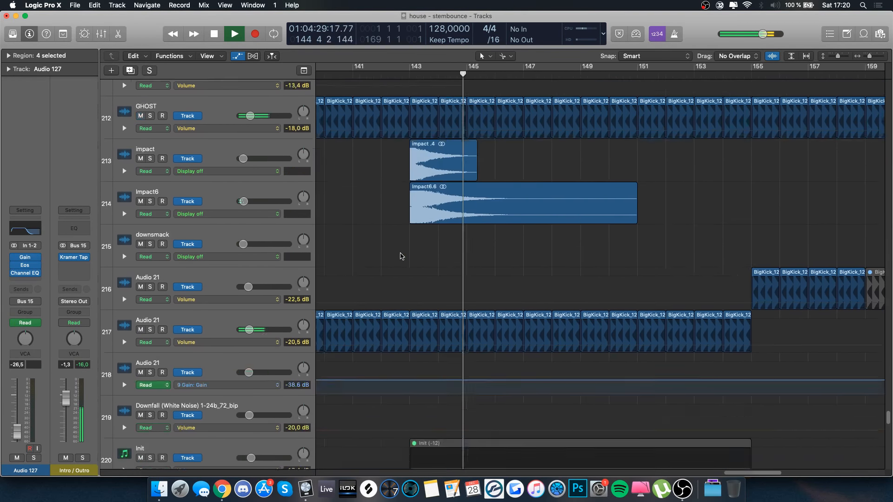
pyautogui.hscroll(2, 401, 255)
pyautogui.scroll(15, 400, 256)
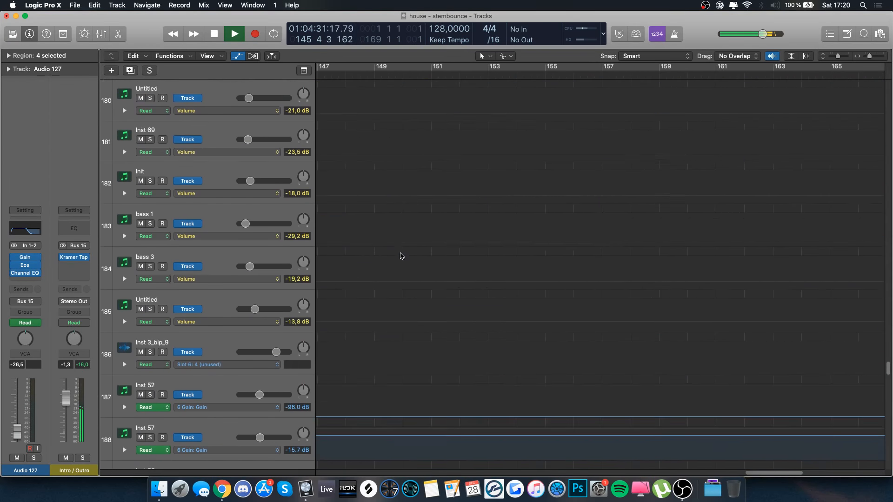
pyautogui.scroll(-4, 401, 256)
pyautogui.hscroll(-2, 401, 256)
pyautogui.press('a')
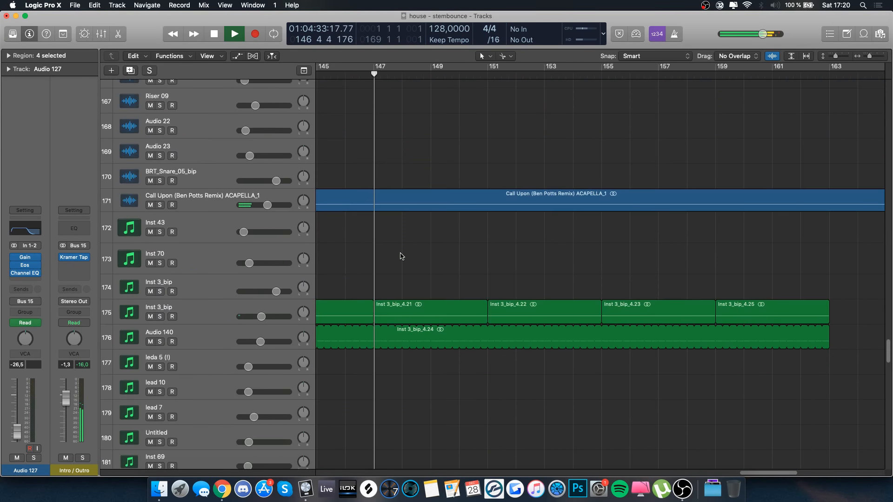
# - Select the Call Upon (Ben Potts Remix) ACAPELLA_1 track and turn on waveform zoom to enlarge the waveforms
pyautogui.scroll(1, 400, 256)
pyautogui.hscroll(2, 398, 255)
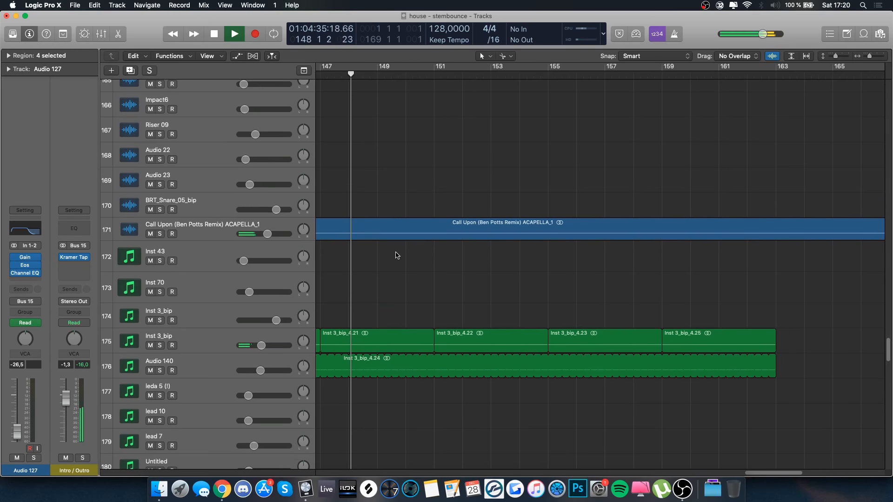
pyautogui.click(283, 225)
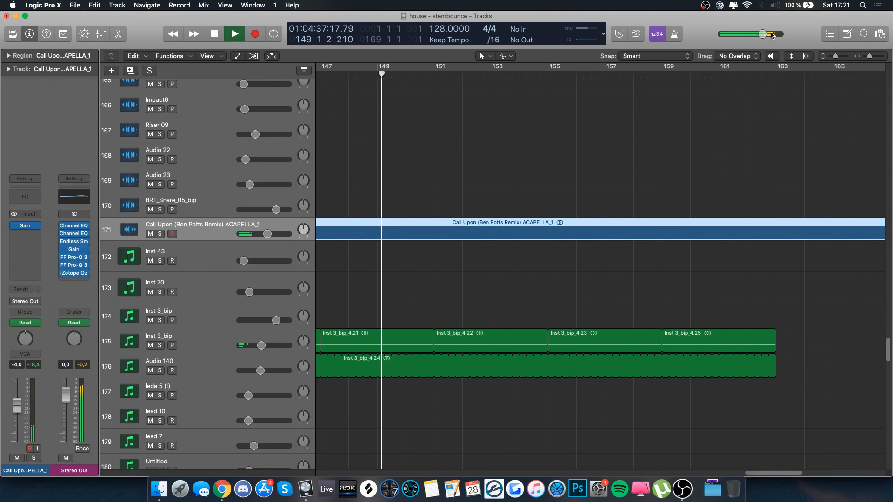
pyautogui.click(772, 56)
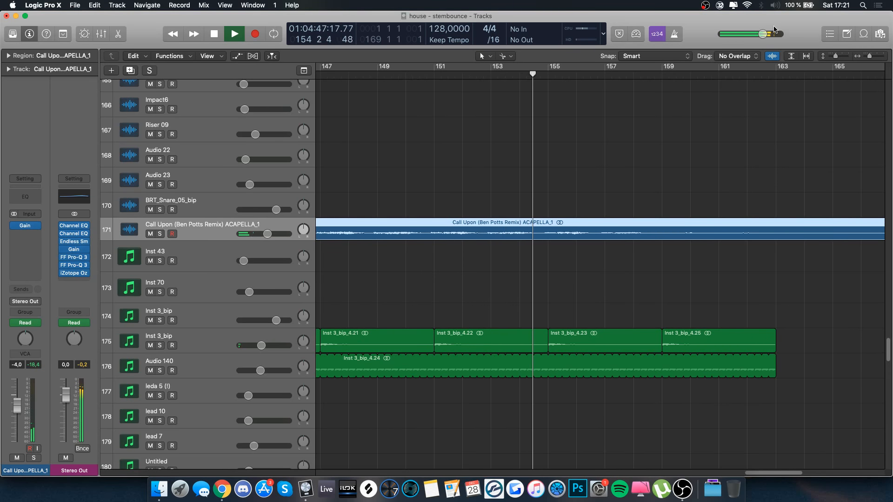
# - Select the Audio 21 track with the BigKick regions from bar 155, inspect its automation and plug-ins, and hide automation
pyautogui.hscroll(5, 556, 253)
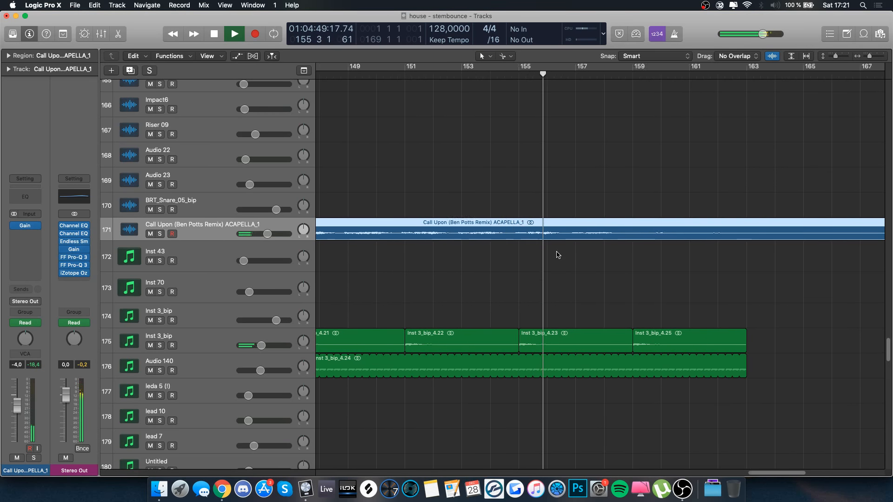
pyautogui.scroll(-15, 556, 254)
pyautogui.scroll(-10, 558, 254)
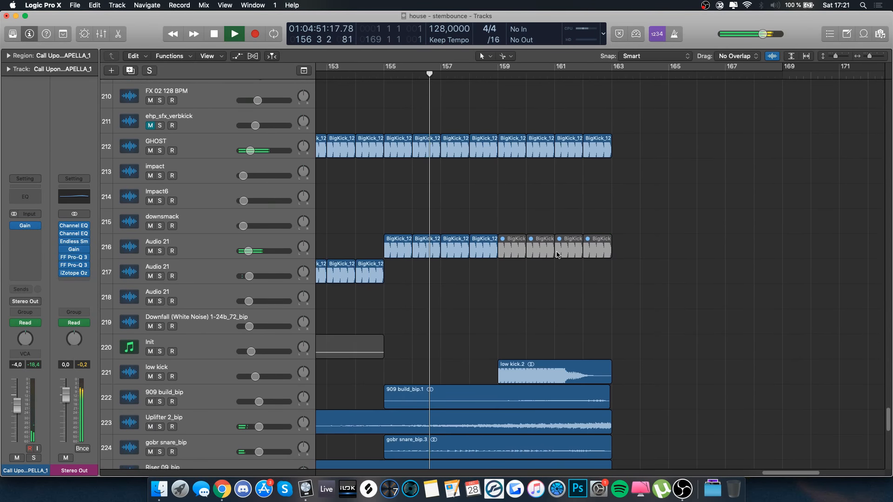
pyautogui.click(216, 255)
pyautogui.press('a')
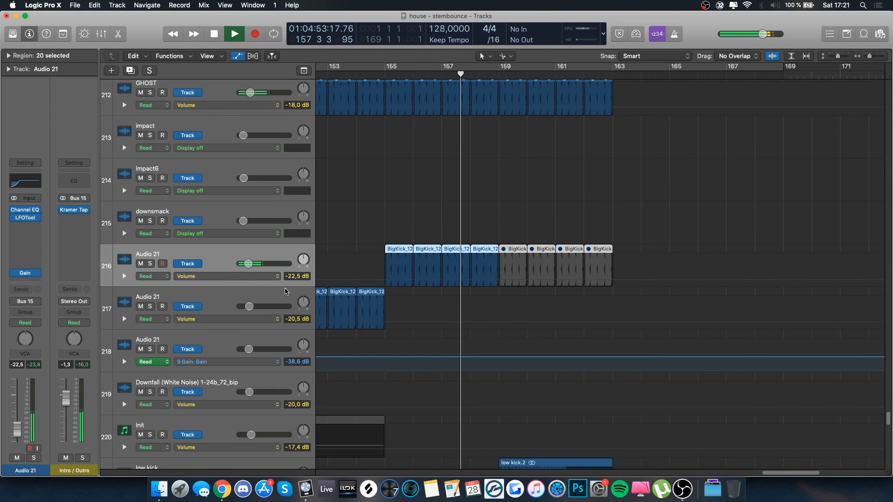
pyautogui.press('a')
pyautogui.scroll(-4, 356, 330)
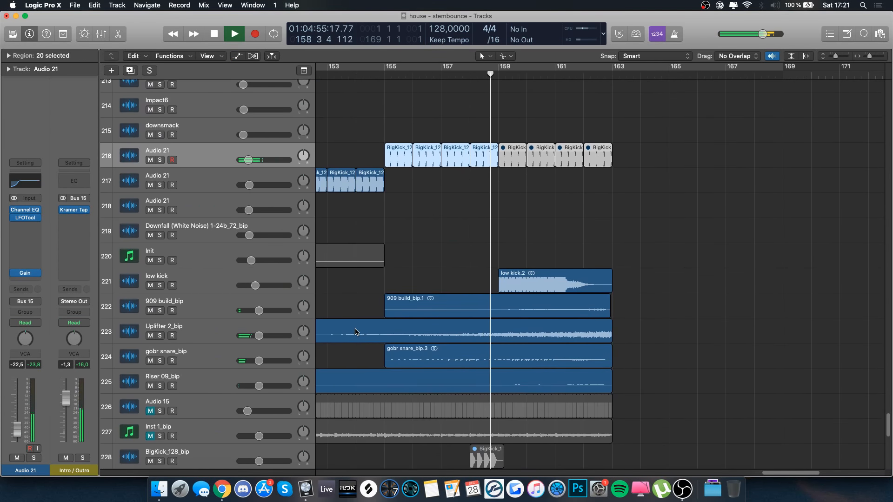
# - Select the low kick track at bar 159 to inspect its channel strip, and view the build tracks below it
pyautogui.hscroll(2, 398, 307)
pyautogui.scroll(-1, 398, 307)
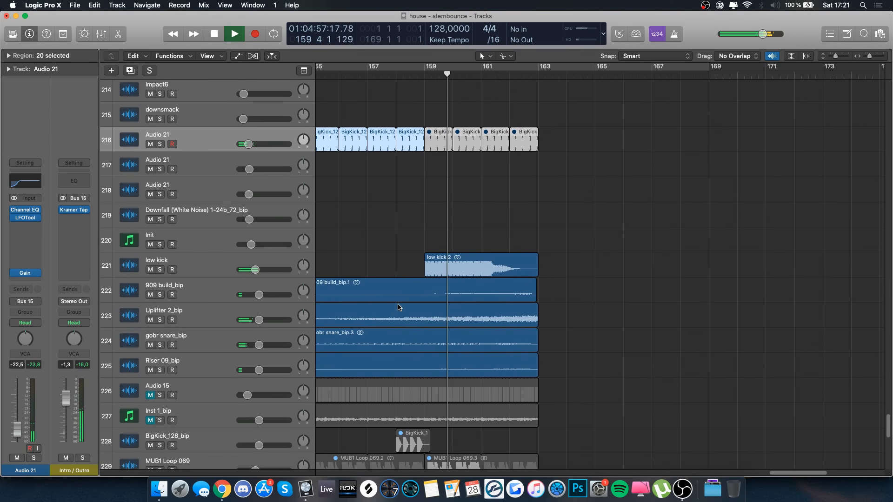
pyautogui.click(278, 263)
pyautogui.scroll(-6, 469, 323)
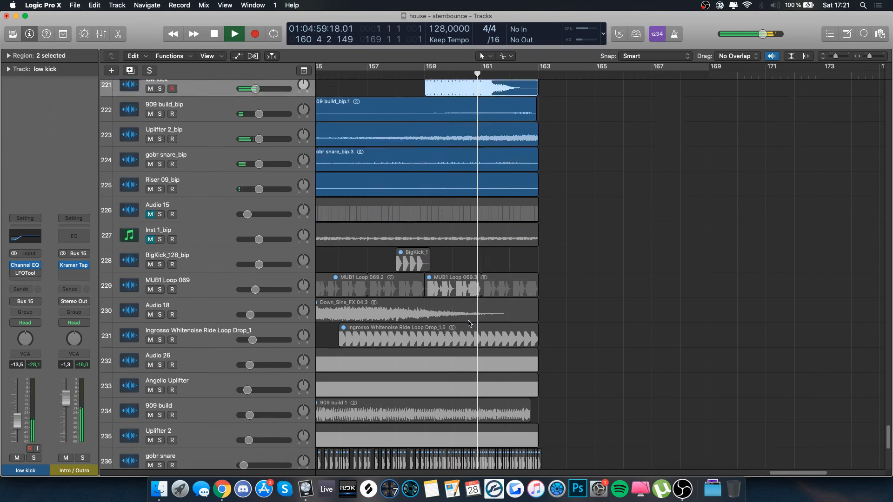
# - View the ending at bar 163, zoom the timeline out to the whole song, and reduce the track heights to the minimum
pyautogui.scroll(8, 469, 323)
pyautogui.hscroll(3, 469, 323)
pyautogui.scroll(20, 468, 323)
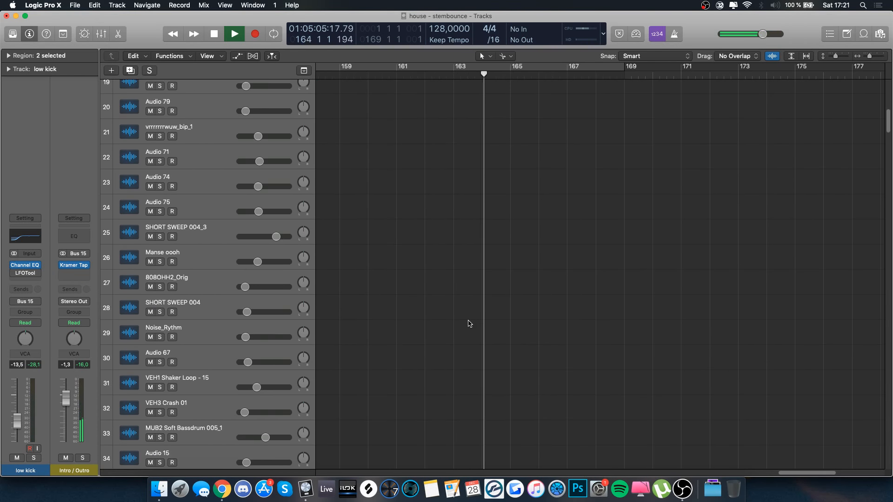
pyautogui.scroll(-8, 469, 324)
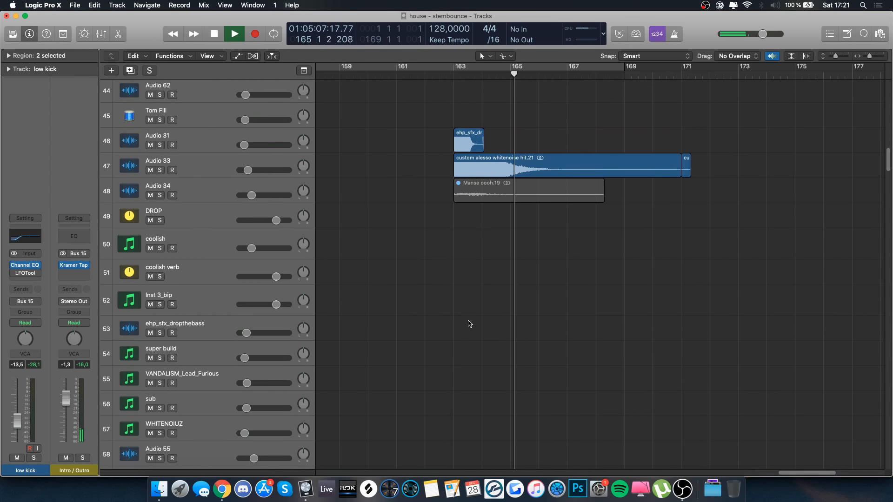
pyautogui.press('super+Left')
pyautogui.press('super+Left')
pyautogui.press('super+Left')
pyautogui.press('super+Left')
pyautogui.press('super+Left')
pyautogui.press('super+Left')
pyautogui.press('super+Left')
pyautogui.press('super+Left')
pyautogui.press('super+Left')
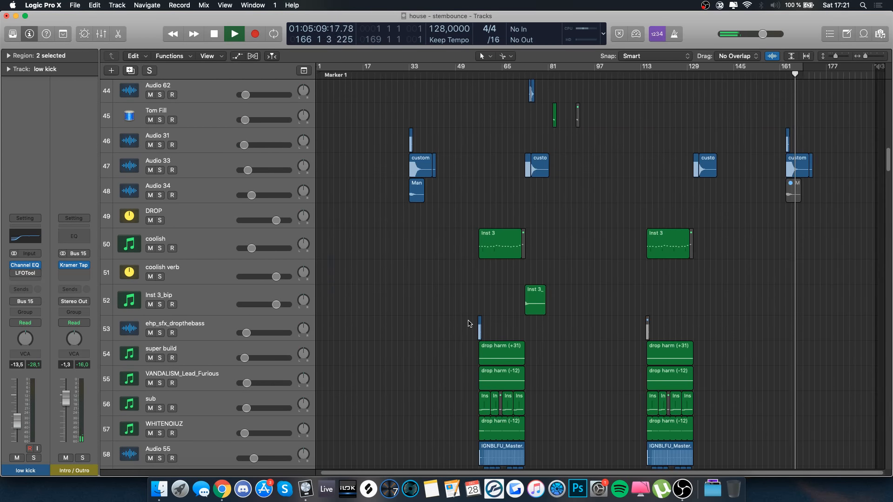
pyautogui.moveTo(835, 56); pyautogui.dragTo(827, 57)
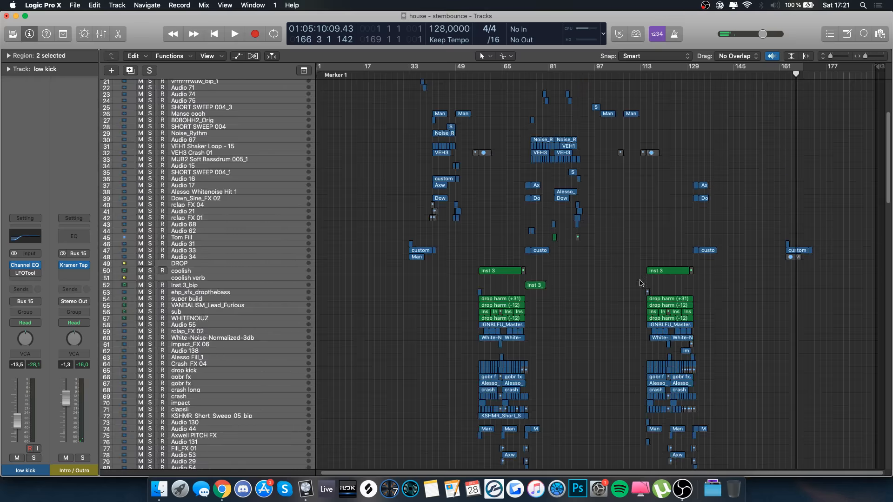
# - Switch to OBS to check the stream's audio mixer levels and return to Logic Pro X
pyautogui.click(682, 489)
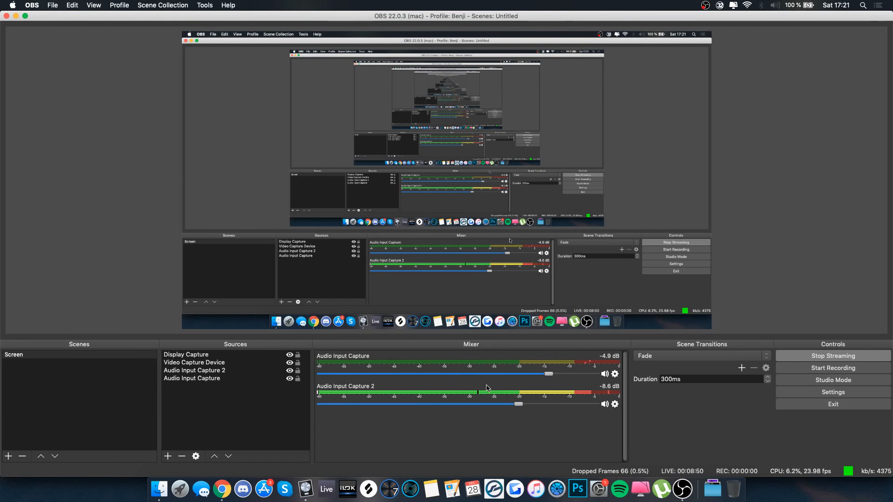
pyautogui.click(305, 488)
# - Select the Init track under LEADS to show its Sylenth1 channel strip and plug-ins
pyautogui.scroll(-4, 448, 315)
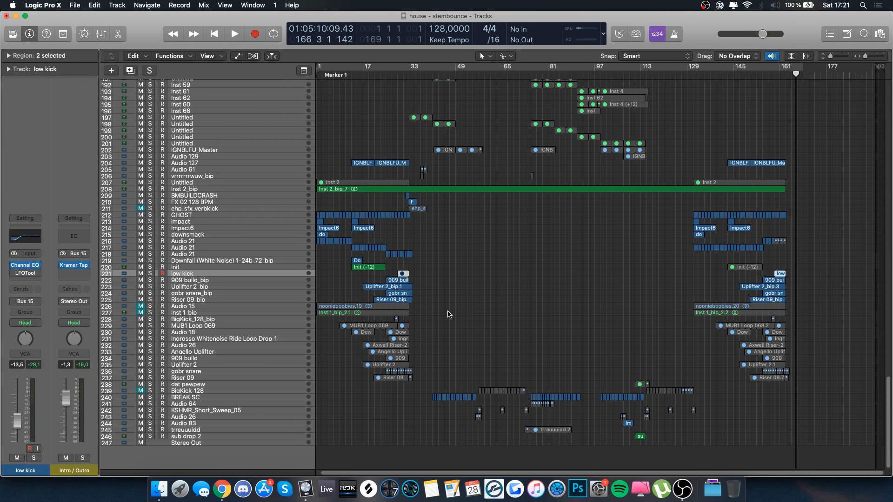
pyautogui.scroll(15, 449, 314)
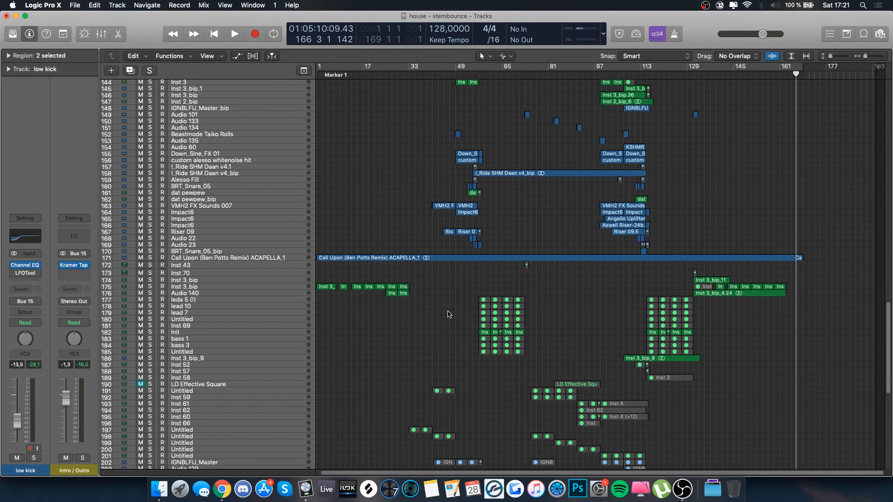
pyautogui.scroll(10, 449, 314)
pyautogui.scroll(8, 449, 314)
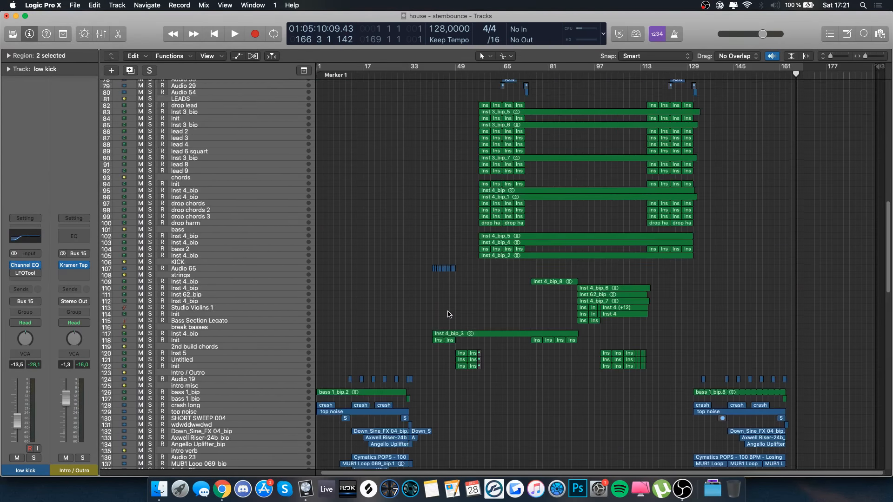
pyautogui.click(262, 229)
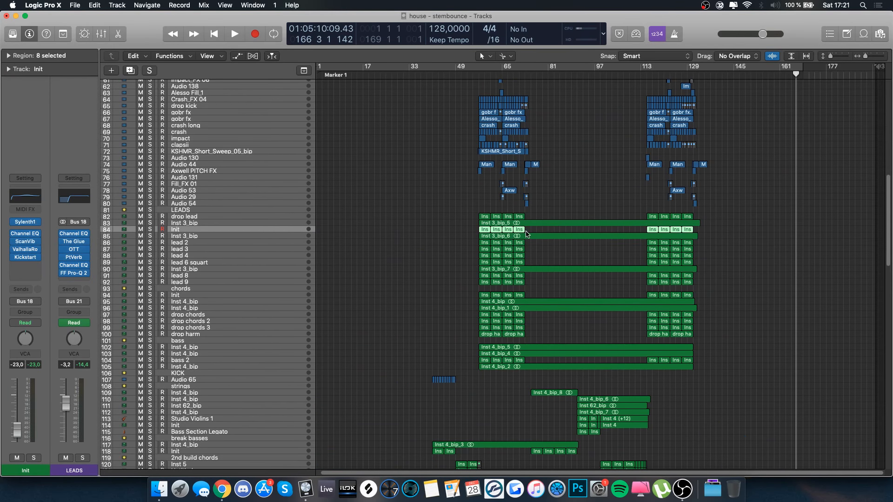
# - Look over the zoomed-out arrangement from the first tracks down to the intro and outro kick and riser tracks
pyautogui.scroll(15, 527, 234)
pyautogui.scroll(-1, 526, 232)
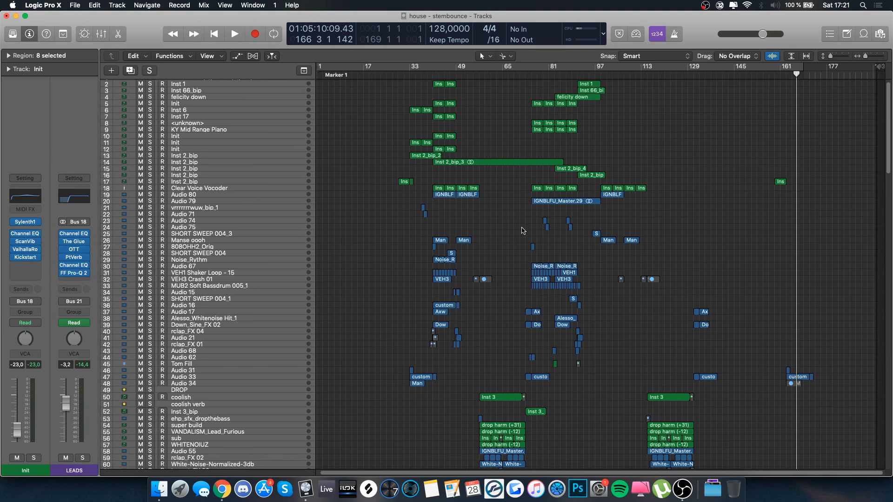
pyautogui.scroll(-4, 523, 231)
pyautogui.scroll(-8, 522, 230)
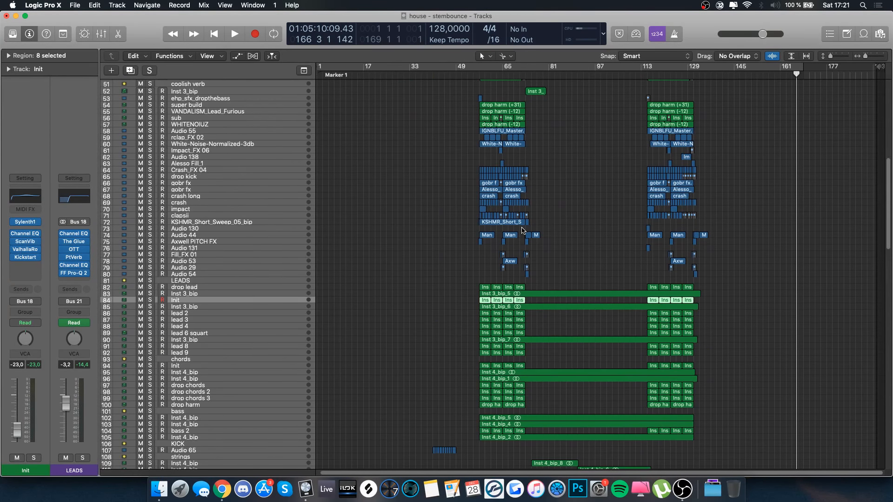
pyautogui.scroll(-15, 523, 231)
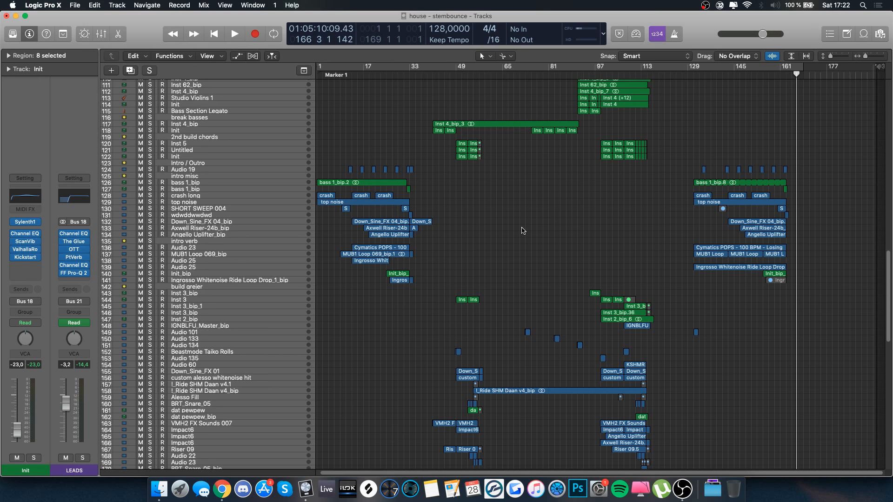
pyautogui.scroll(-20, 523, 230)
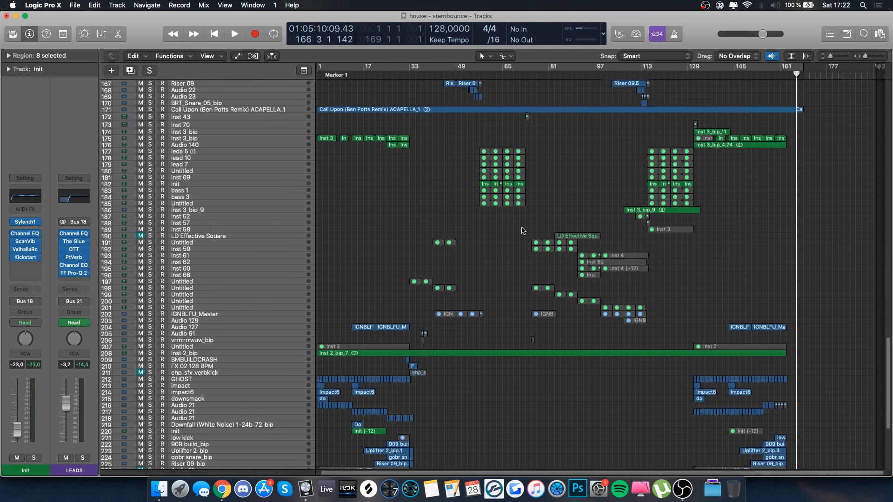
# - Switch to Spotify
pyautogui.click(623, 496)
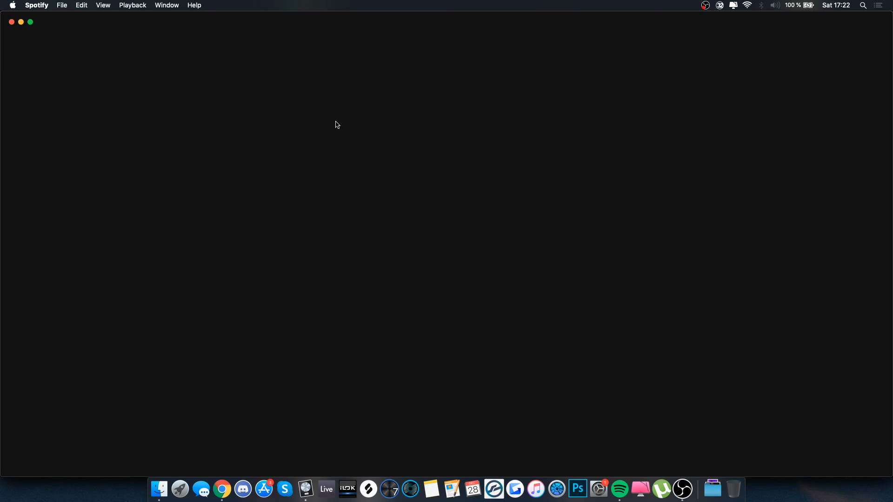
# - Switch to Chrome to show the track walkthrough poll on the YouTube community page and return to Logic Pro X
pyautogui.click(222, 489)
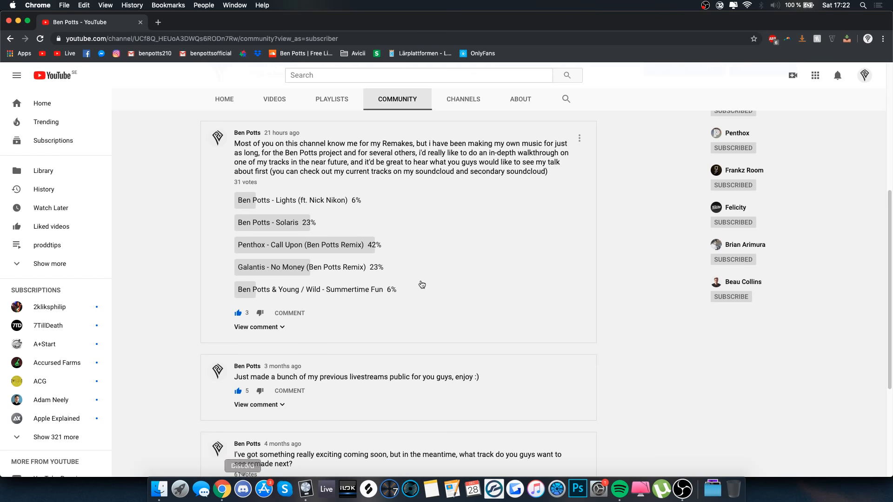
pyautogui.click(624, 501)
pyautogui.click(310, 488)
# - Set the cycle range to bars 33–41 and select the Call Upon acapella track with enlarged track heights
pyautogui.scroll(10, 475, 348)
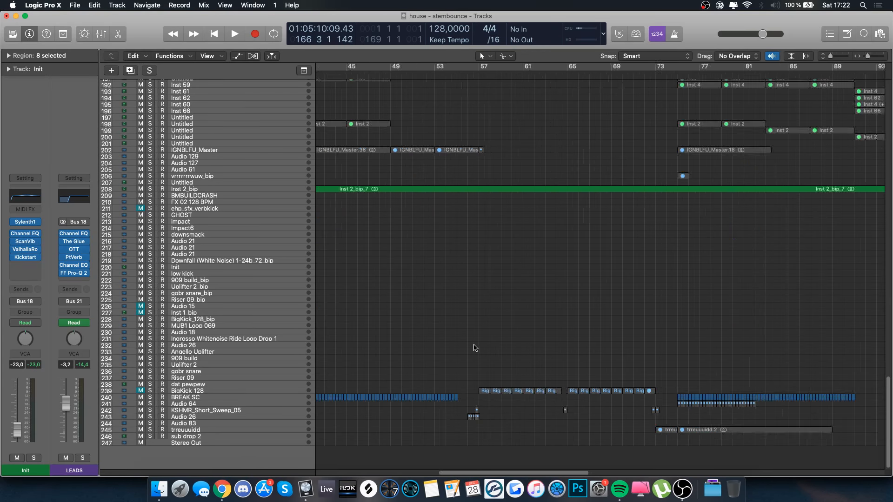
pyautogui.scroll(10, 477, 344)
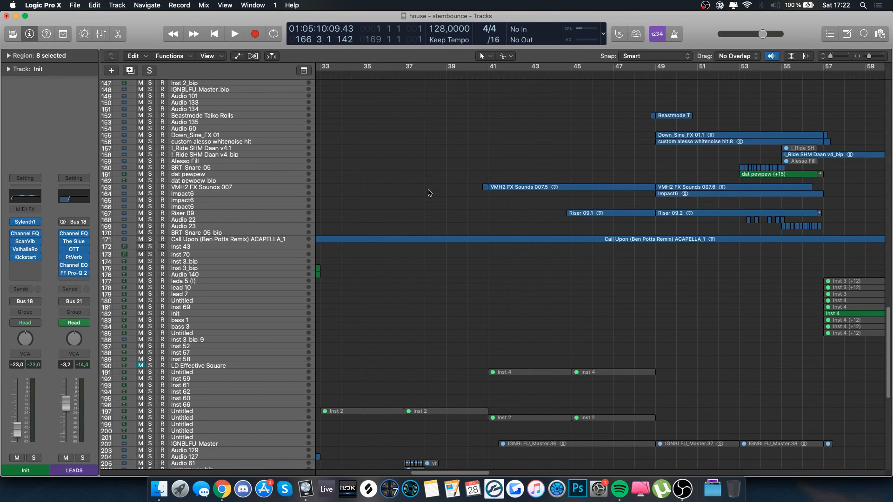
pyautogui.hscroll(-2, 429, 193)
pyautogui.moveTo(521, 68); pyautogui.dragTo(354, 69)
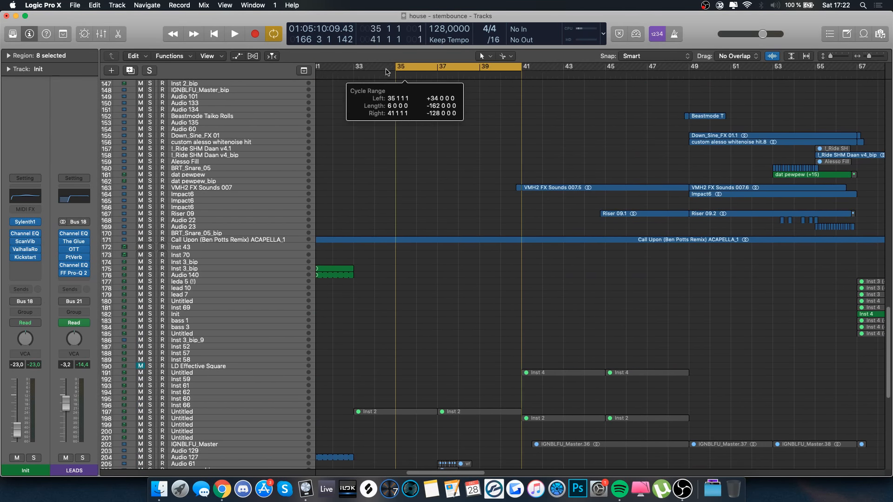
pyautogui.click(241, 245)
pyautogui.moveTo(830, 56); pyautogui.dragTo(838, 57)
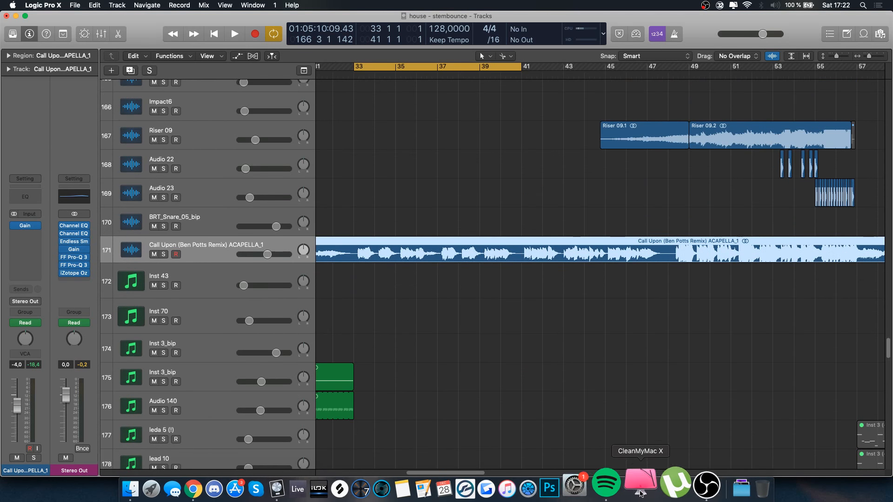
# - Switch to Spotify and return to the acapella track in Logic Pro X
pyautogui.click(620, 489)
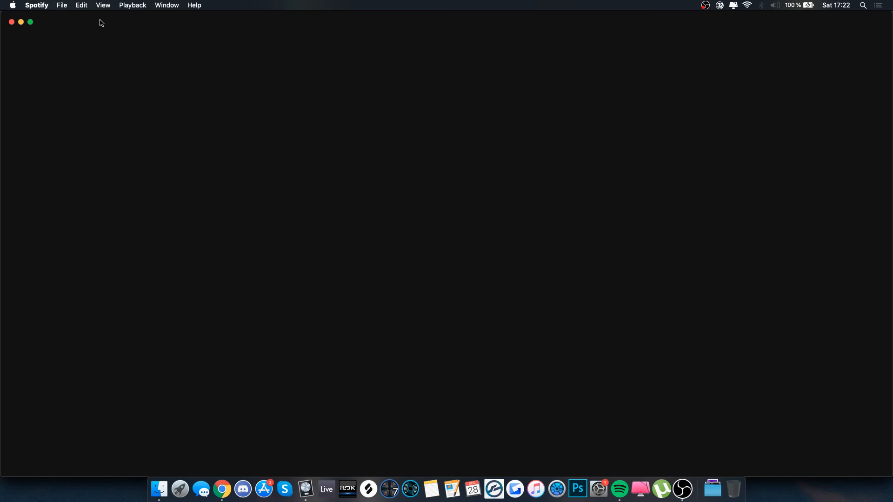
pyautogui.click(316, 482)
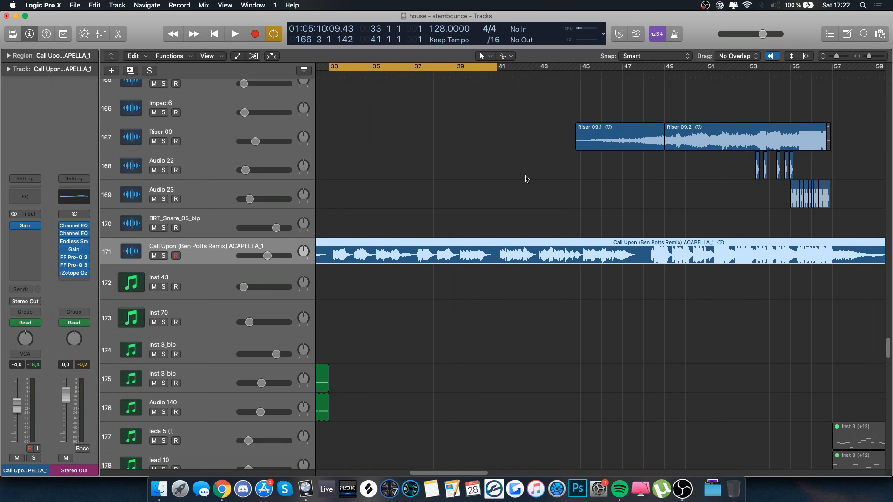
# - Play the soloed acapella from bar 33 while checking the stream's audio levels in OBS, and turn solo off
pyautogui.press('s')
pyautogui.press('space')
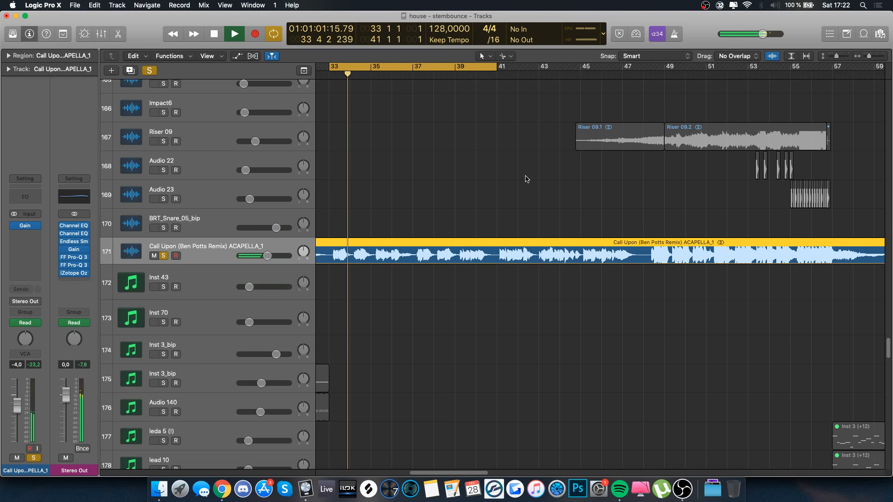
pyautogui.click(682, 488)
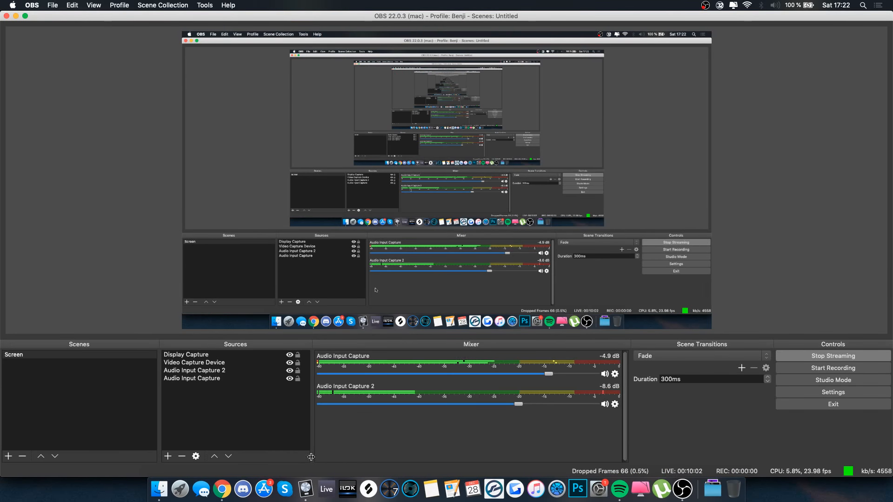
pyautogui.click(305, 489)
pyautogui.click(382, 358)
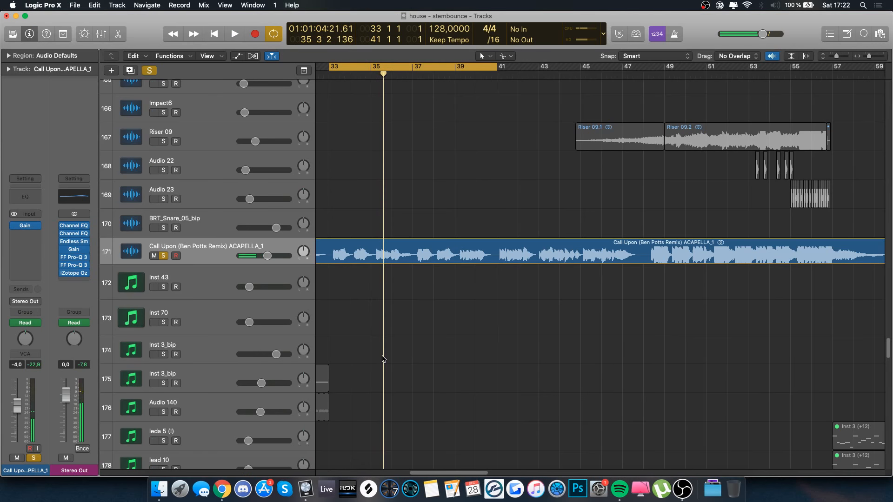
pyautogui.hotkey('ctrl', 's')
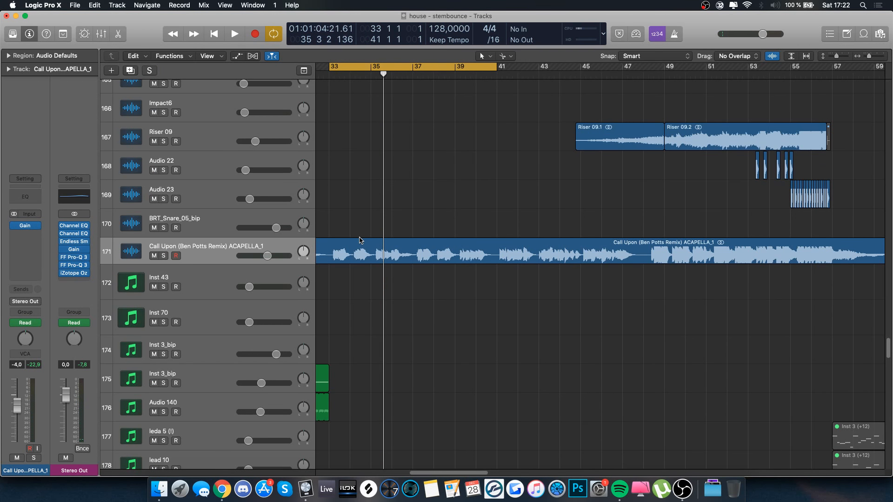
# - Switch to Finder and open the Penthox - Call Upon (Ben Potts Remix) folder in House > Finished Tracks
pyautogui.click(159, 488)
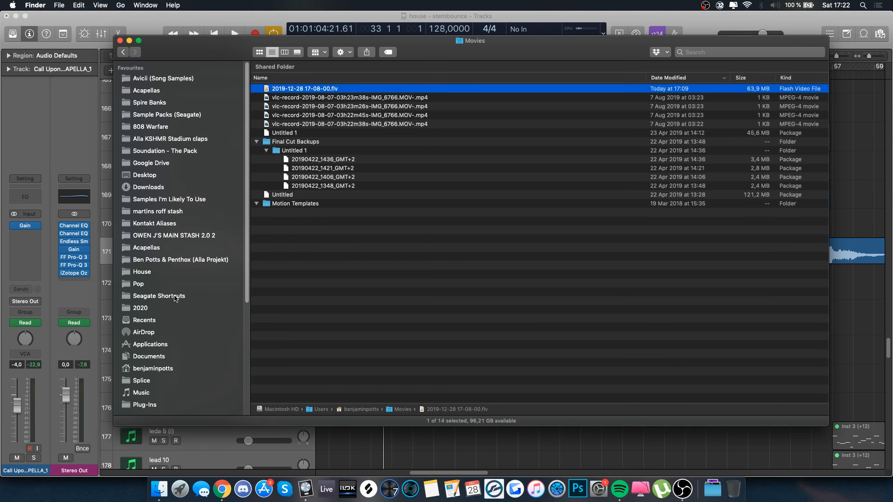
pyautogui.click(170, 275)
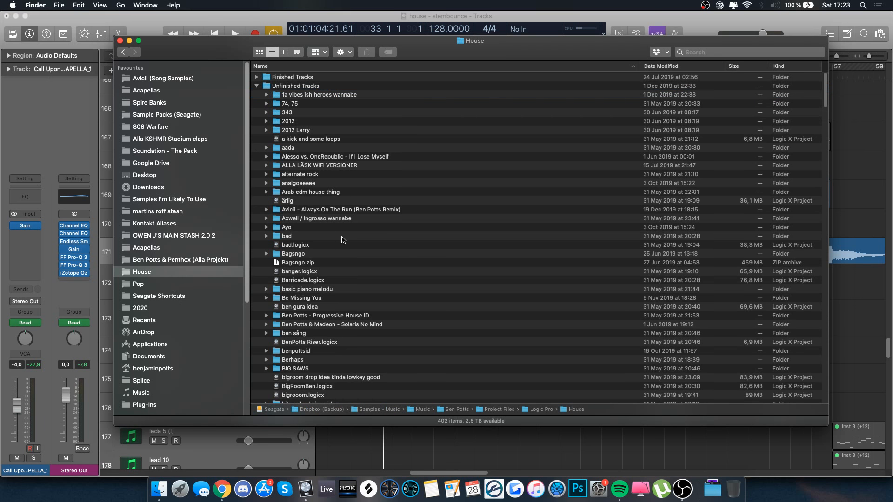
pyautogui.doubleClick(298, 77)
pyautogui.doubleClick(319, 120)
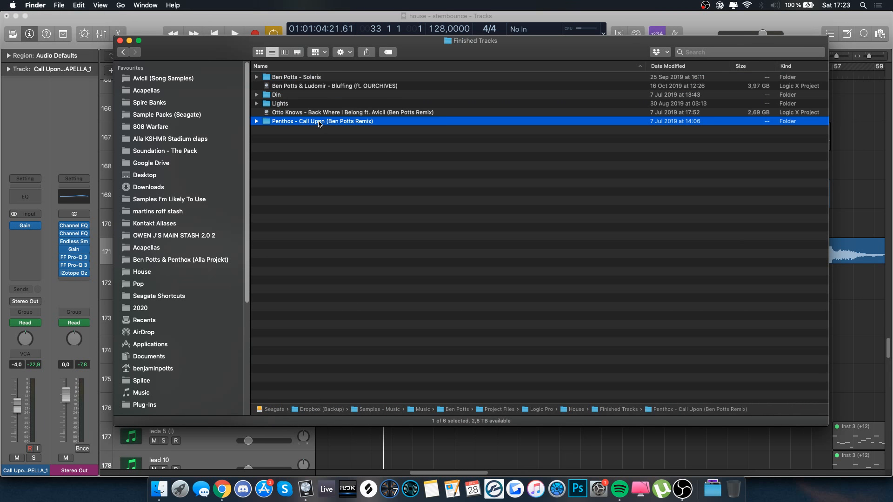
# - Preview the HOUSEID Call Upon project among the folder's files and return to Logic Pro X
pyautogui.click(307, 157)
pyautogui.press('space')
pyautogui.press('Up')
pyautogui.press('Up')
pyautogui.press('Up')
pyautogui.press('Up')
pyautogui.press('Up')
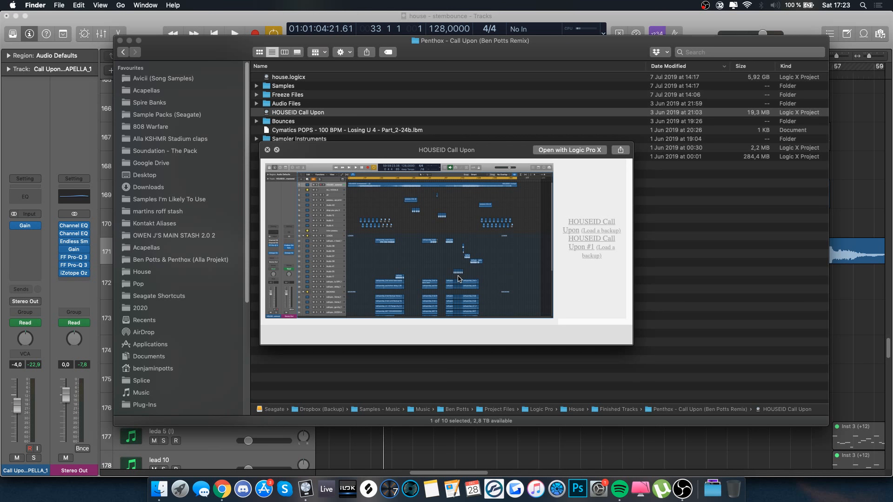
pyautogui.click(860, 332)
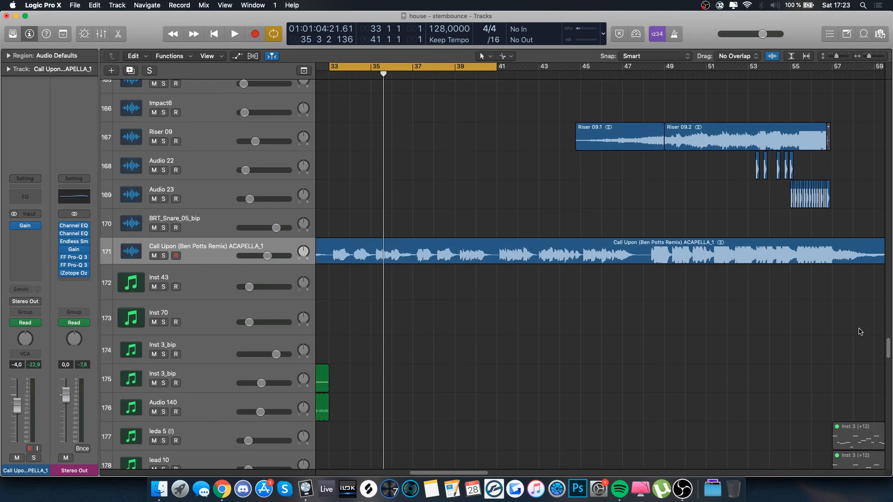
# - Set the cycle range to bars 33–57 with the track heights reduced
pyautogui.scroll(15, 574, 284)
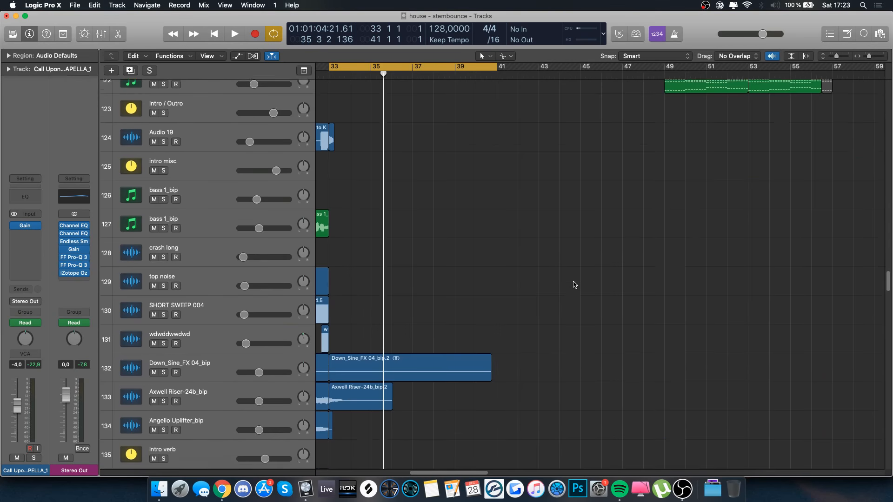
pyautogui.hscroll(-5, 575, 284)
pyautogui.scroll(-3, 575, 284)
pyautogui.scroll(5, 574, 283)
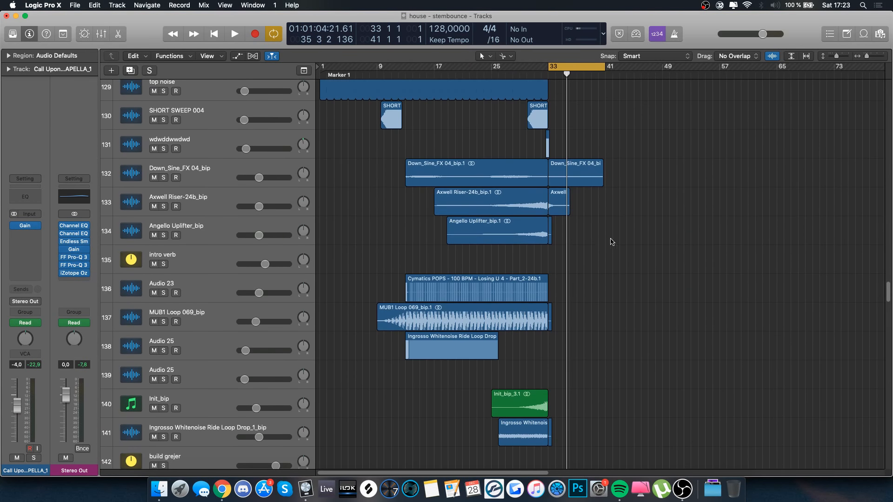
pyautogui.hscroll(4, 765, 115)
pyautogui.moveTo(837, 56); pyautogui.dragTo(807, 56)
pyautogui.hscroll(2, 522, 222)
pyautogui.scroll(6, 522, 222)
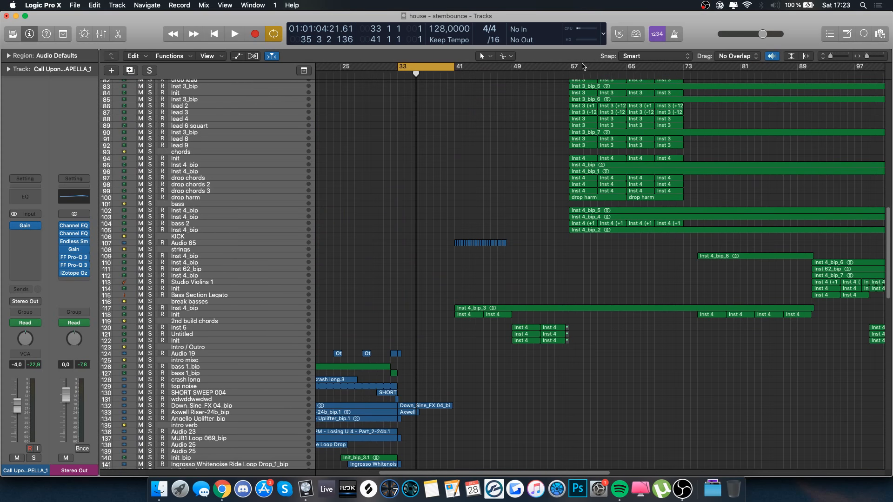
pyautogui.moveTo(567, 68); pyautogui.dragTo(398, 91)
# - Mute the Call Upon acapella track, with the track heights slightly enlarged
pyautogui.scroll(-15, 475, 242)
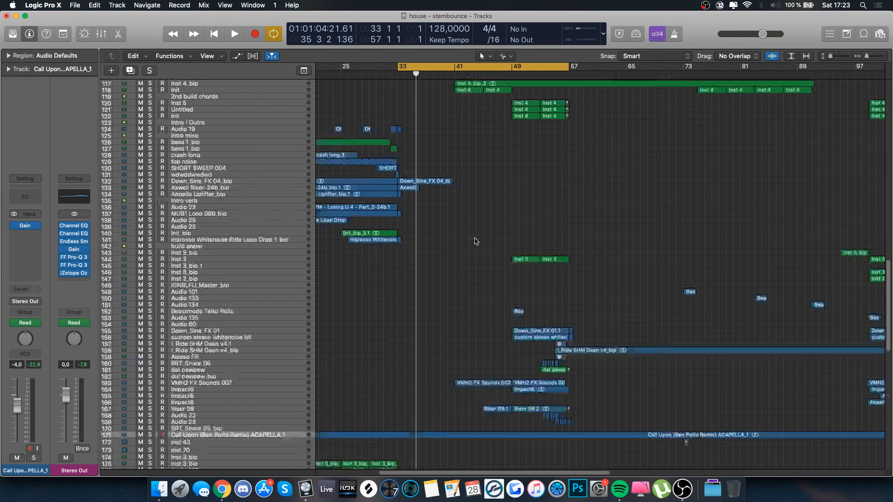
pyautogui.moveTo(831, 57); pyautogui.dragTo(835, 57)
pyautogui.scroll(10, 553, 178)
pyautogui.scroll(8, 506, 189)
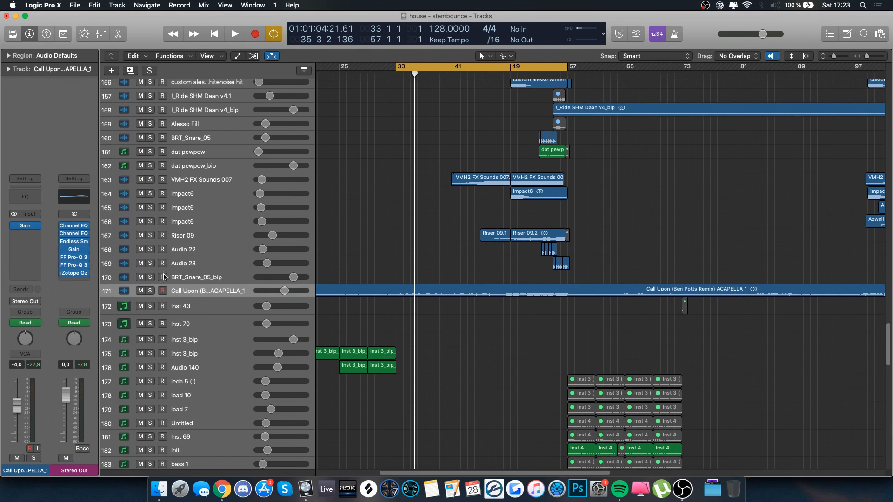
pyautogui.click(140, 291)
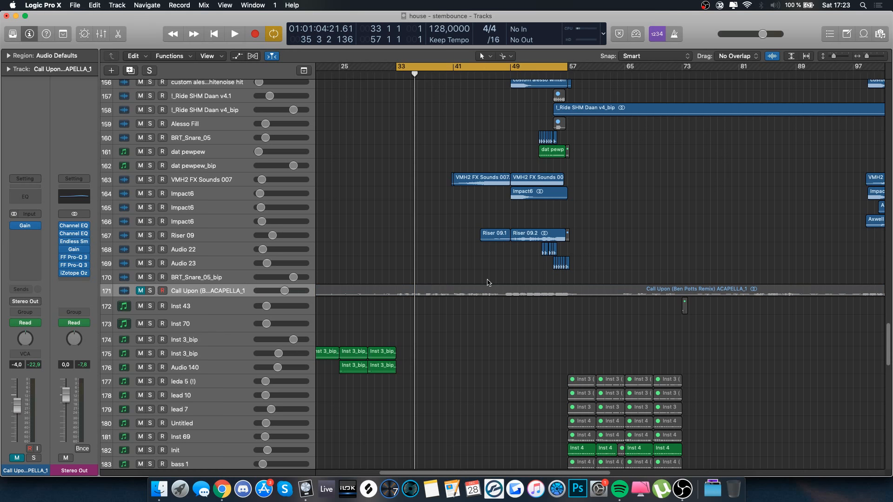
# - Play the cycled section without the acapella, select Inst 2_bip on track 208, and examine which tracks are sounding
pyautogui.press('space')
pyautogui.scroll(-14, 483, 280)
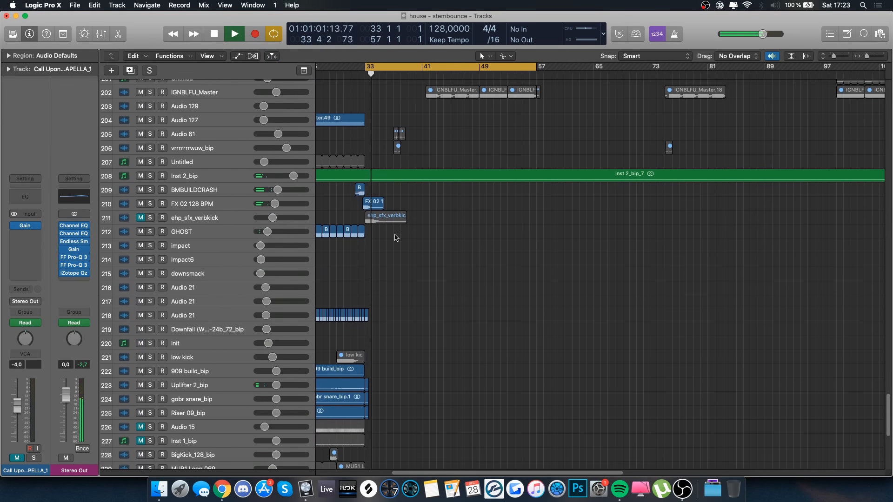
pyautogui.click(219, 175)
pyautogui.scroll(-7, 495, 401)
pyautogui.scroll(15, 495, 401)
pyautogui.scroll(20, 495, 401)
pyautogui.scroll(20, 495, 401)
pyautogui.press('space')
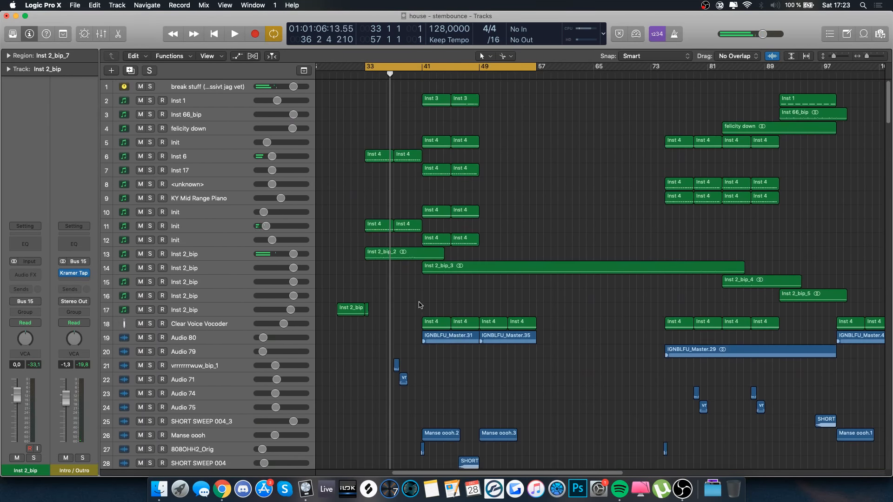
# - Select the Inst 6 track in the break group and enlarge the track heights to show its note regions
pyautogui.scroll(5, 418, 305)
pyautogui.hscroll(-1, 419, 305)
pyautogui.click(198, 164)
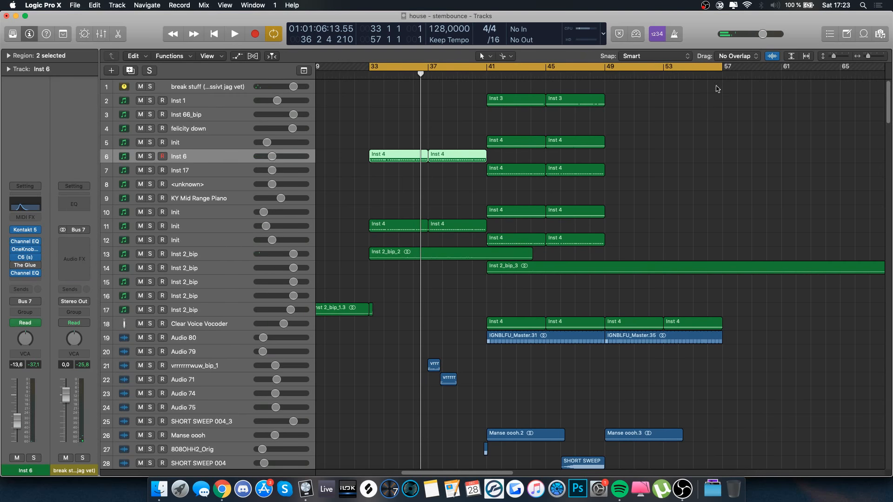
pyautogui.click(841, 56)
pyautogui.click(841, 57)
pyautogui.click(840, 57)
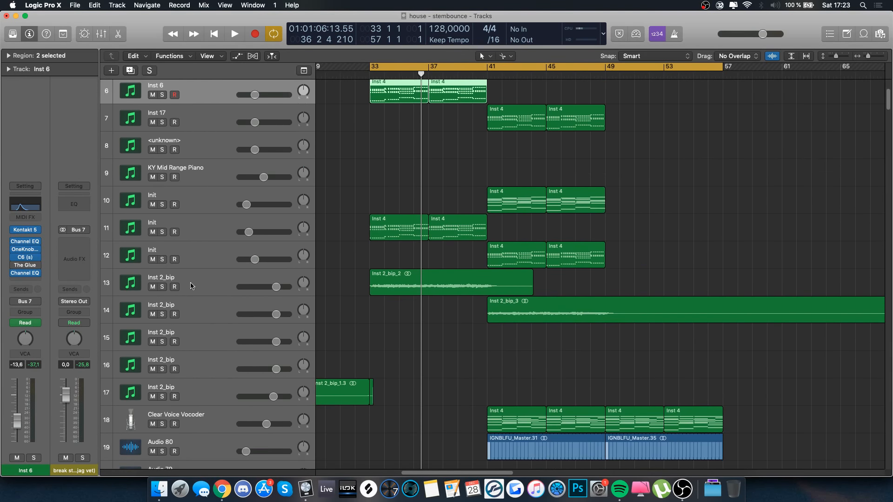
# - Solo and play Inst 2_bip on track 13 from bar 33, and stop playback
pyautogui.click(193, 284)
pyautogui.hotkey('ctrl', 's')
pyautogui.hotkey('shift', 'space')
pyautogui.scroll(-3, 399, 318)
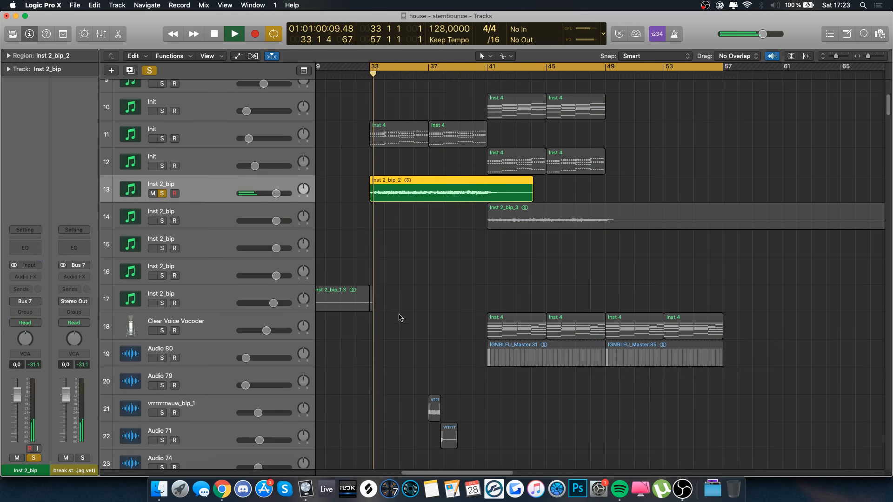
pyautogui.press('space')
# - Select Untitled track 197 and unmute its two Inst 2 regions at bars 33–41
pyautogui.scroll(-20, 399, 317)
pyautogui.scroll(10, 399, 318)
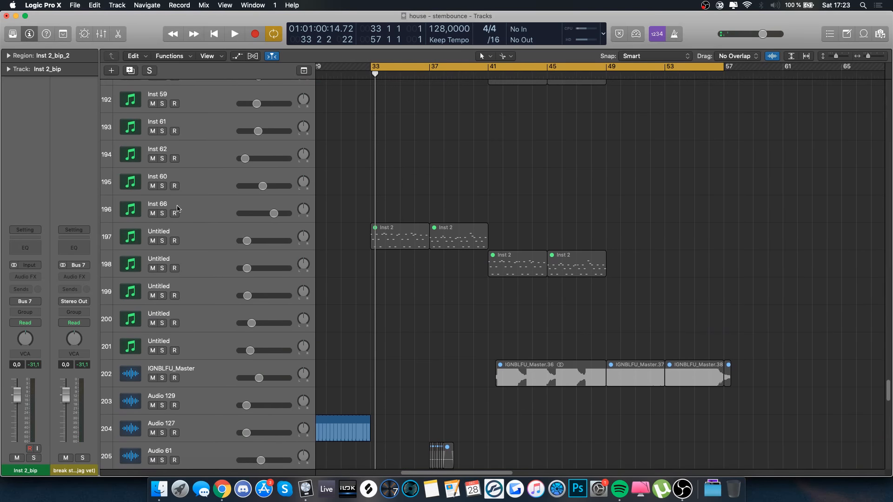
pyautogui.click(194, 231)
pyautogui.hotkey('ctrl', 'm')
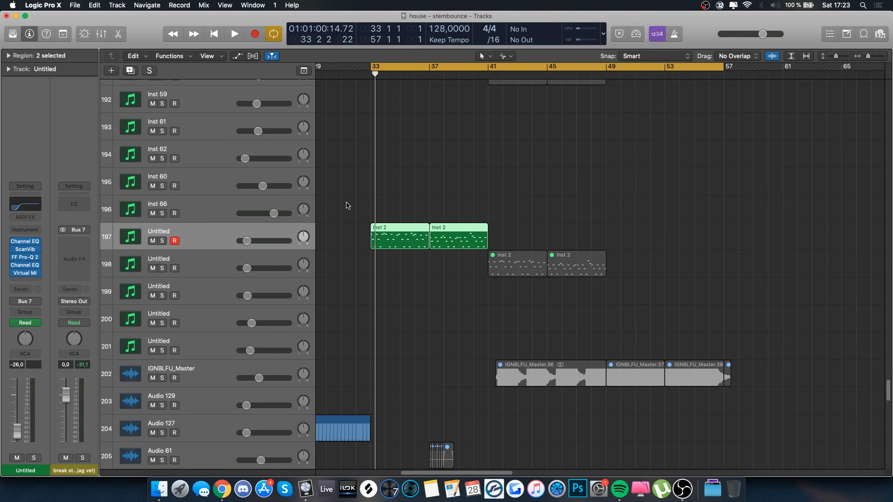
# - Solo the Inst 2 regions on Untitled track 197
pyautogui.scroll(12, 474, 186)
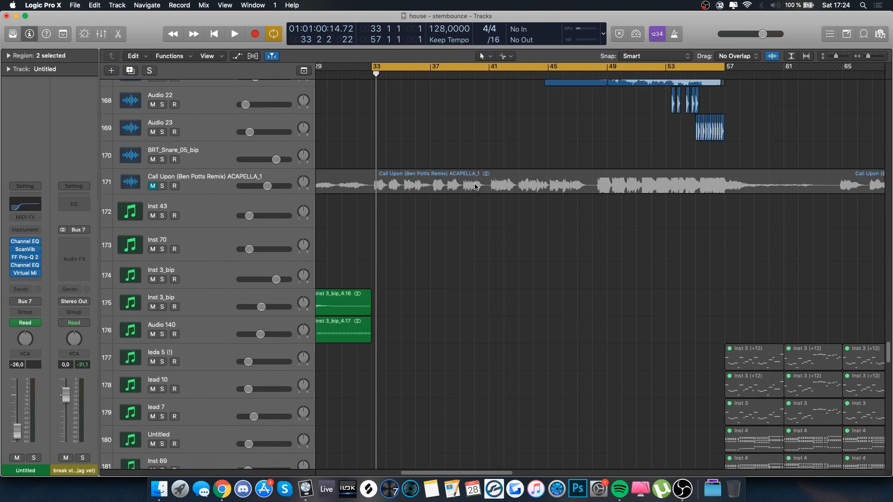
pyautogui.scroll(10, 474, 187)
pyautogui.scroll(-20, 474, 187)
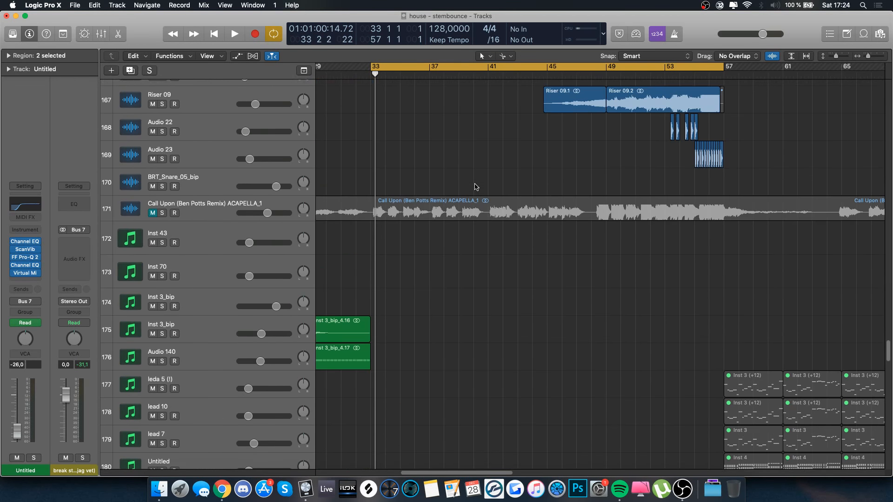
pyautogui.scroll(-7, 474, 187)
pyautogui.hotkey('ctrl', 's')
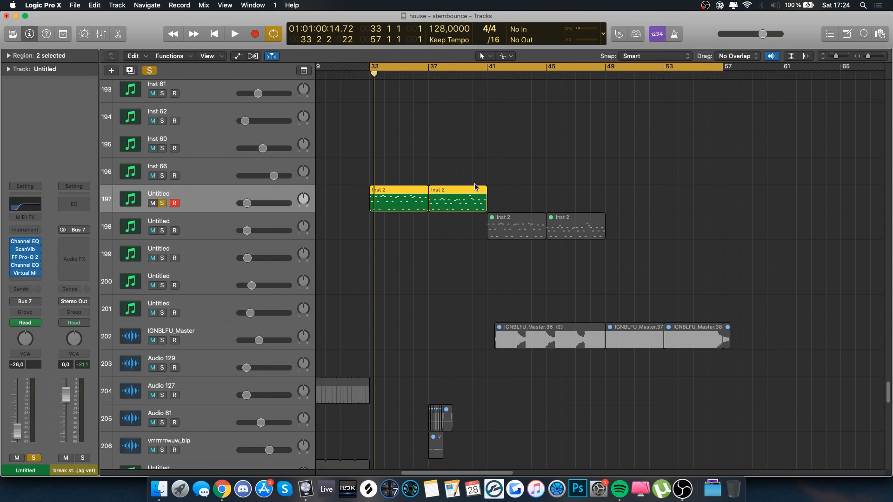
# - View the instrument list for Untitled track 197 without choosing one, and select the Inst 66 track to show its channel strip
pyautogui.click(19, 230)
pyautogui.click(67, 181)
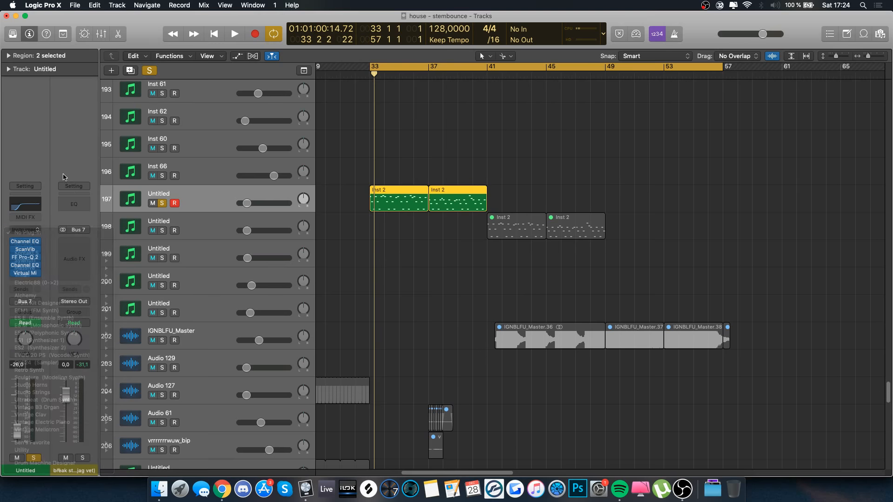
pyautogui.click(216, 225)
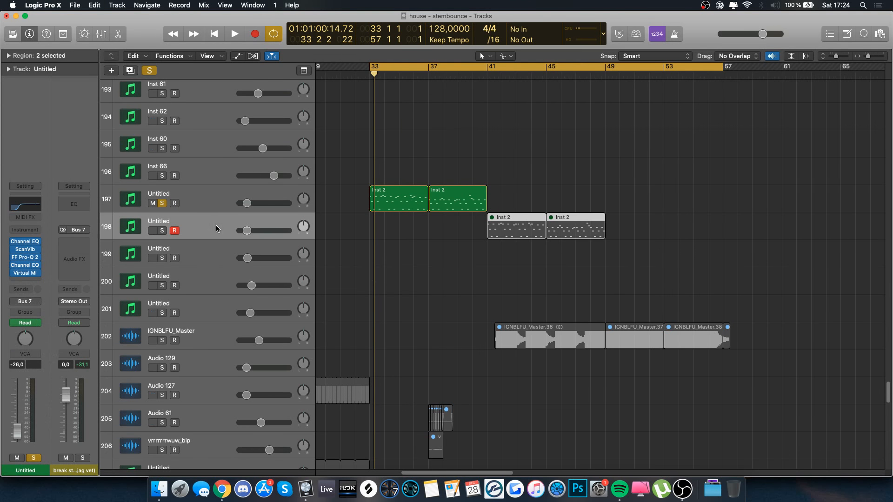
pyautogui.click(203, 204)
pyautogui.click(191, 169)
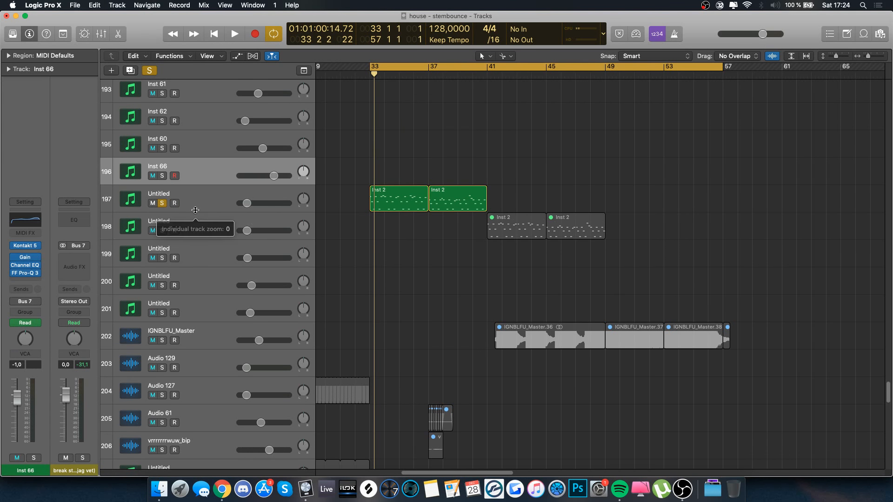
# - Select Untitled track 197 and open its Scanner Vibrato plug-in, placing the window over the track area
pyautogui.click(194, 191)
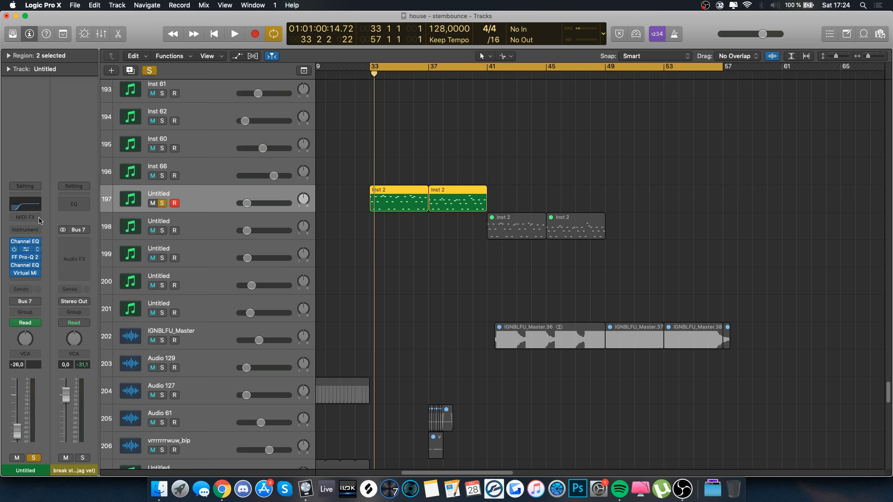
pyautogui.click(26, 250)
pyautogui.moveTo(224, 46); pyautogui.dragTo(360, 123)
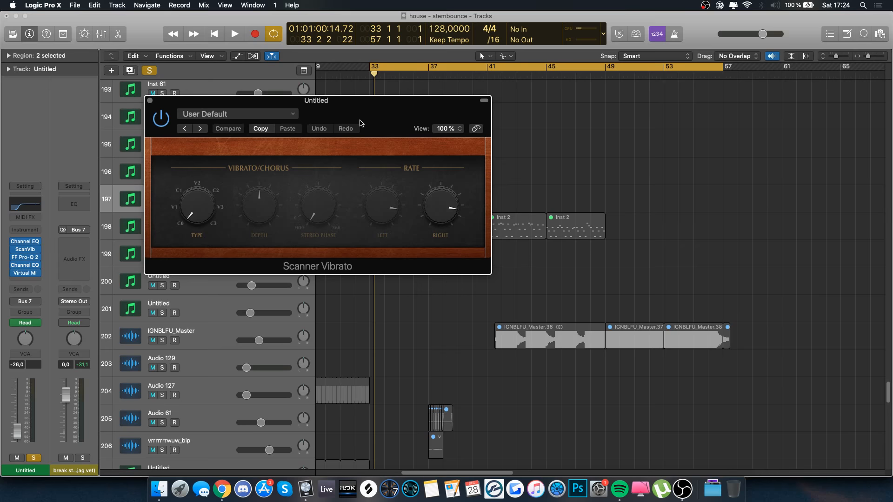
# - Switch to OBS to check the stream, return to Logic Pro X, and close Scanner Vibrato after viewing its type setting
pyautogui.click(681, 487)
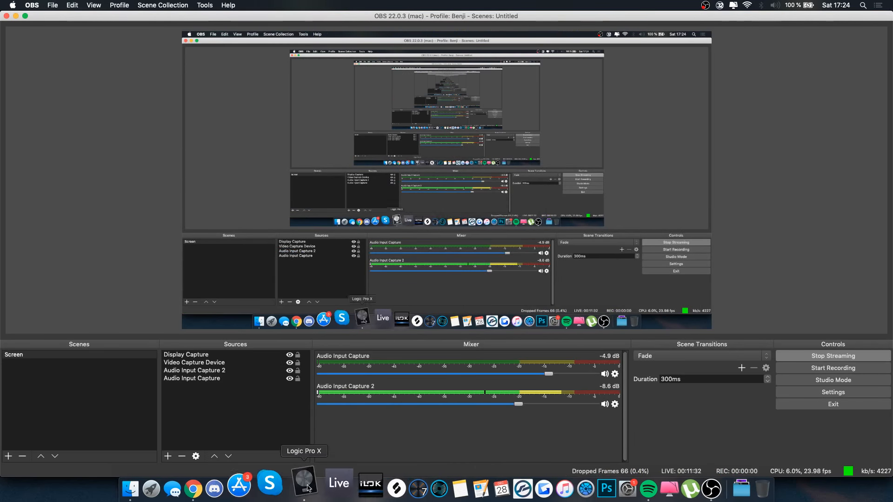
pyautogui.click(305, 483)
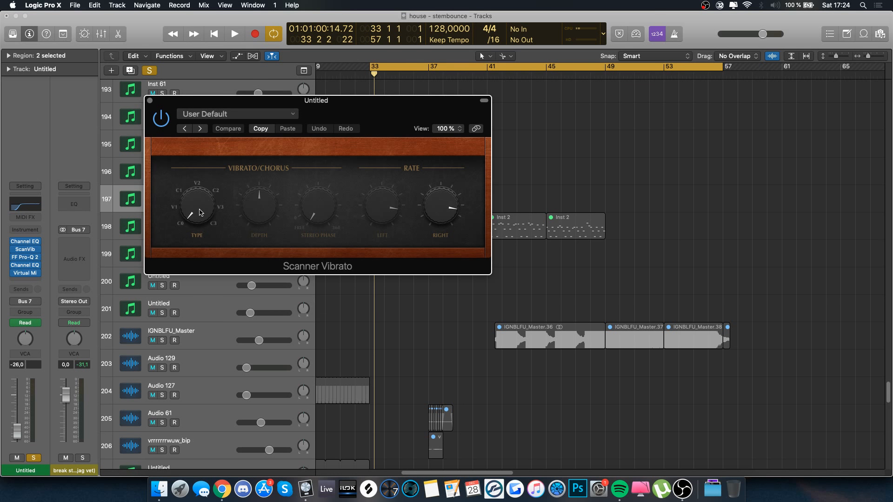
pyautogui.moveTo(200, 213); pyautogui.dragTo(196, 226)
pyautogui.click(150, 101)
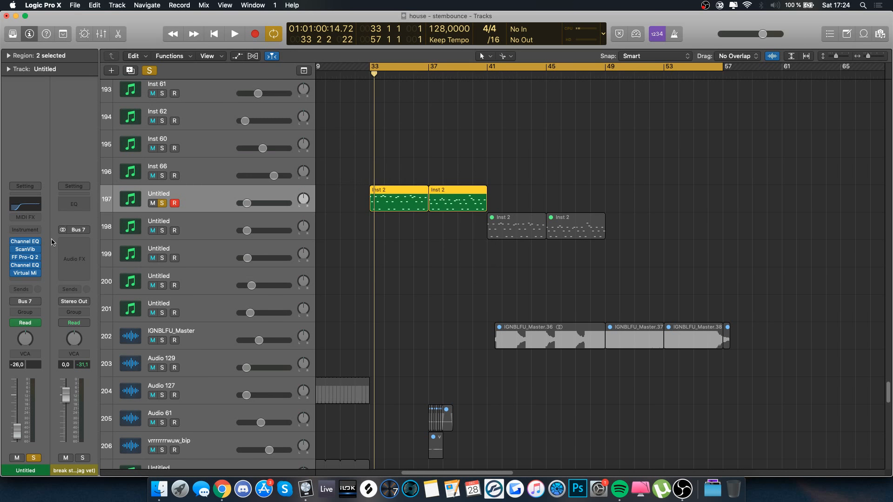
# - View the FF Pro-Q 2 curve and the Virtual Mix Rack settings on Untitled track 197, and close both plug-ins
pyautogui.click(25, 257)
pyautogui.moveTo(294, 52); pyautogui.dragTo(427, 141)
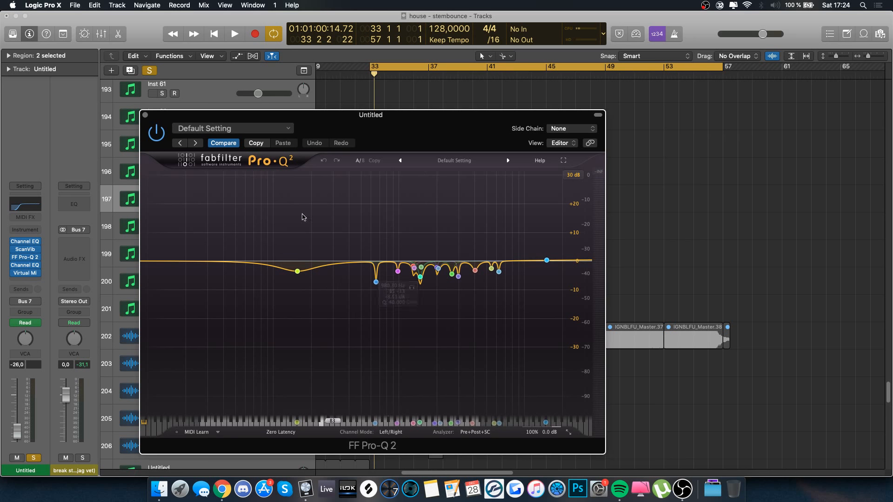
pyautogui.click(27, 273)
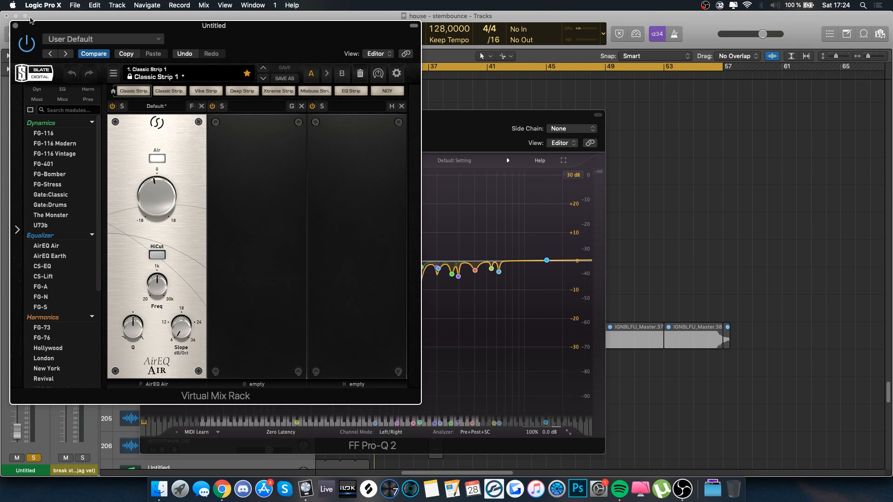
pyautogui.click(15, 26)
pyautogui.click(143, 112)
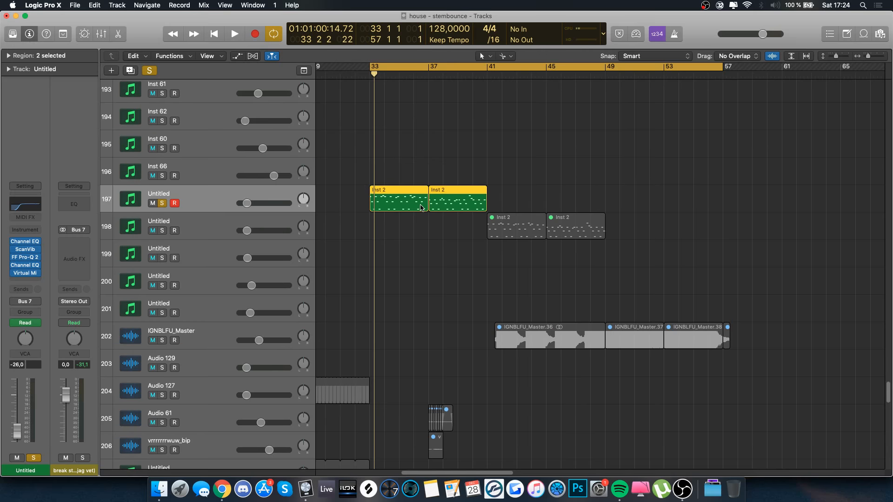
# - Clear the solo and mute Untitled track 197
pyautogui.hscroll(3, 421, 208)
pyautogui.hotkey('ctrl', 's')
pyautogui.press('m')
pyautogui.scroll(-20, 421, 207)
pyautogui.scroll(20, 420, 208)
pyautogui.scroll(15, 420, 208)
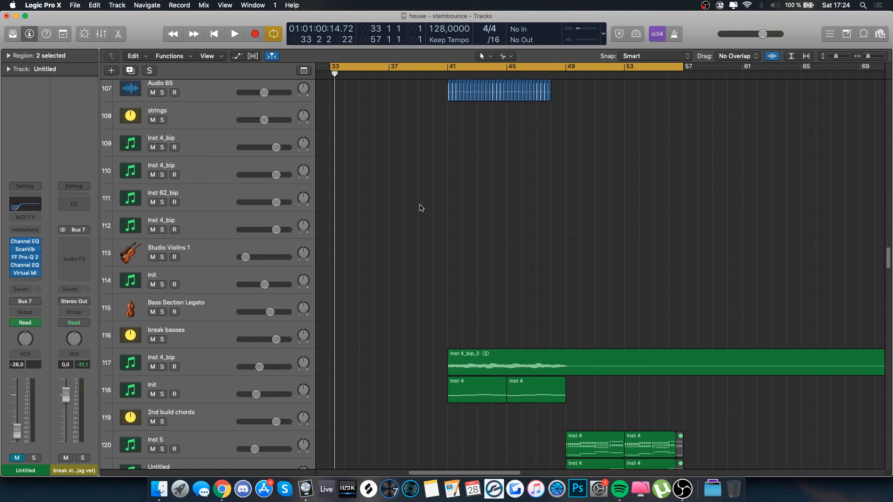
# - Solo Inst 2_bip on track 13, play it from bar 33, stop playback, and clear the solo
pyautogui.click(209, 393)
pyautogui.click(209, 366)
pyautogui.scroll(3, 531, 384)
pyautogui.scroll(20, 531, 383)
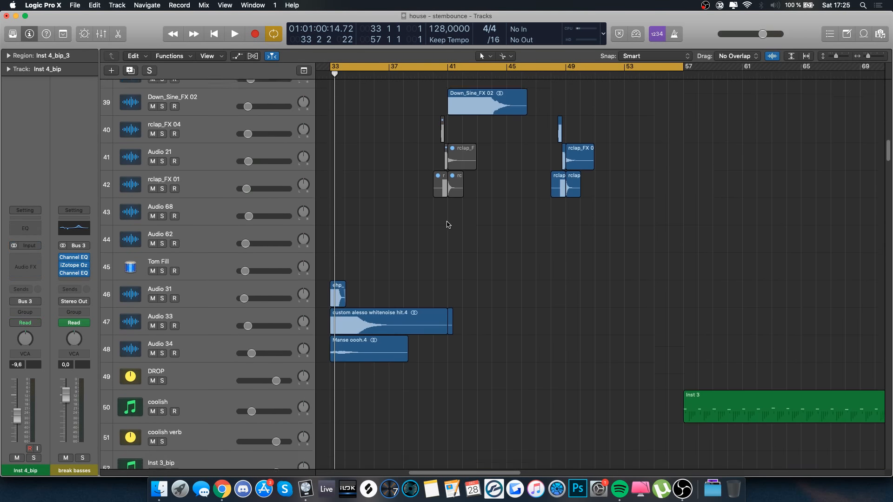
pyautogui.scroll(8, 447, 225)
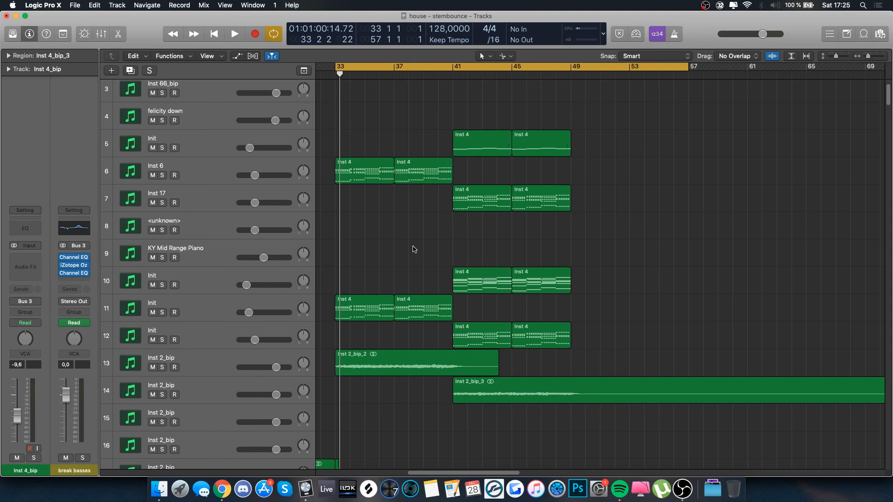
pyautogui.click(217, 362)
pyautogui.press('s')
pyautogui.press('space')
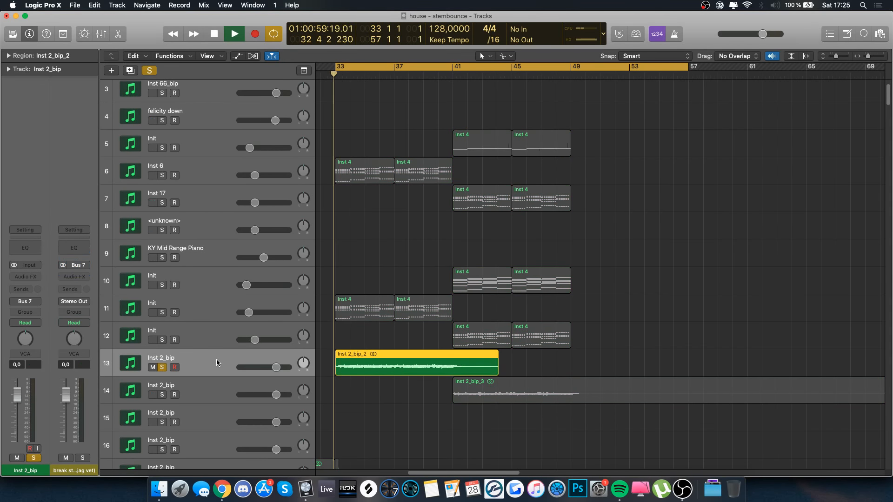
pyautogui.scroll(-4, 377, 343)
pyautogui.scroll(-5, 378, 342)
pyautogui.scroll(6, 377, 343)
pyautogui.press('space')
pyautogui.press('s')
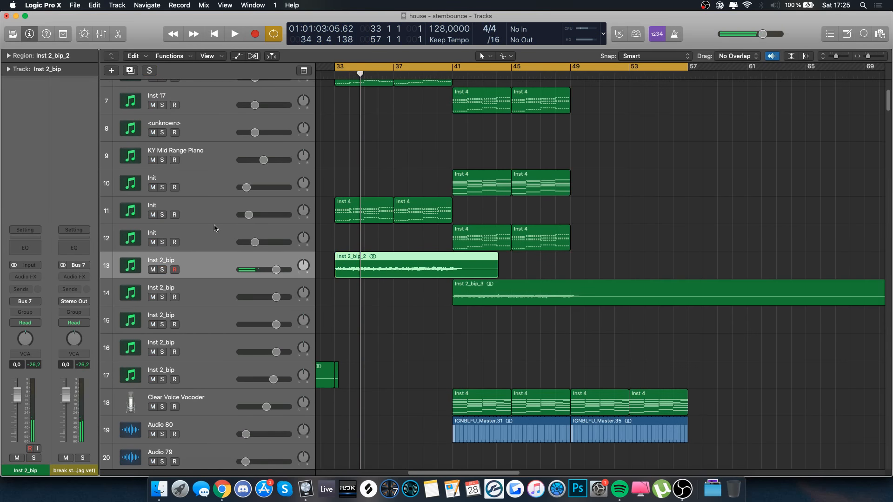
# - Solo the Inst 6 track, start playback, and bypass all five of its audio effects
pyautogui.click(202, 212)
pyautogui.scroll(5, 406, 241)
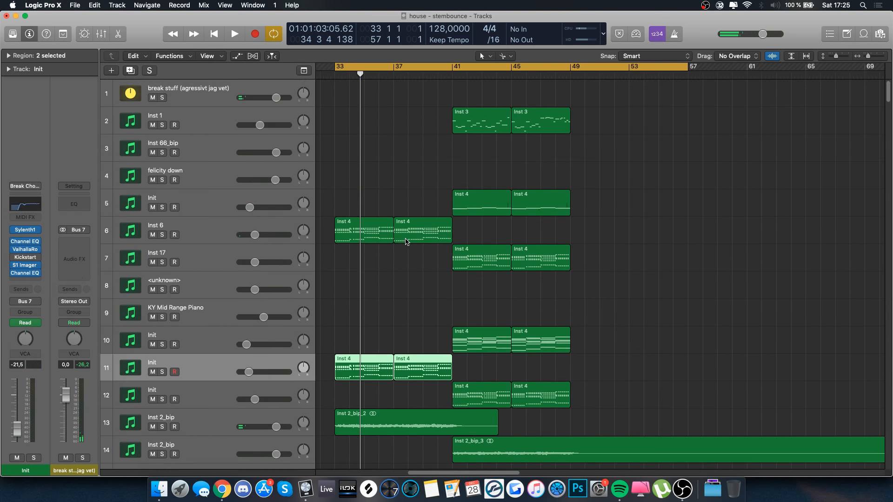
pyautogui.click(226, 231)
pyautogui.press('s')
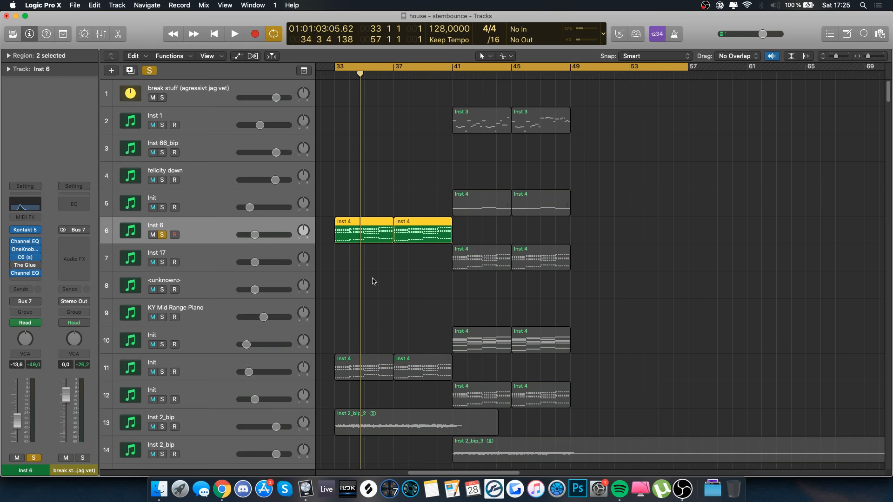
pyautogui.press('space')
pyautogui.moveTo(12, 274); pyautogui.dragTo(20, 241)
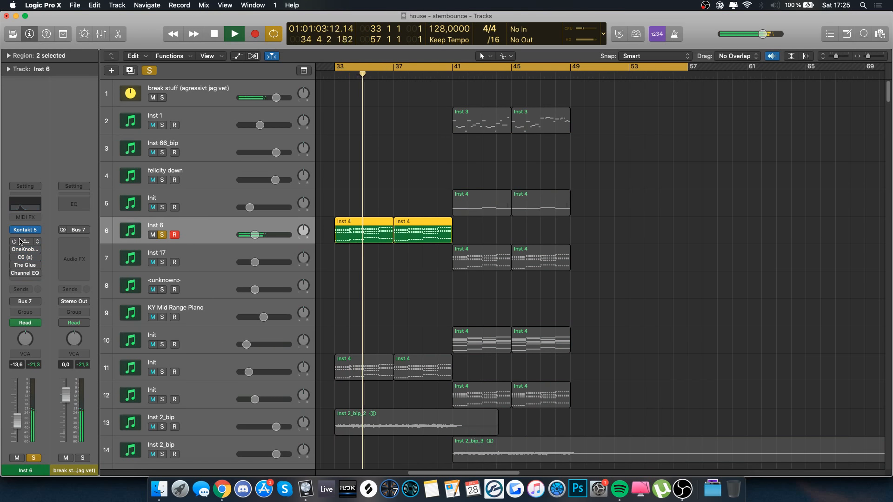
# - Stop playback and view the Alicias Keys piano in Inst 6's Kontakt 5 in the minimized view, closing the window when done
pyautogui.press('space')
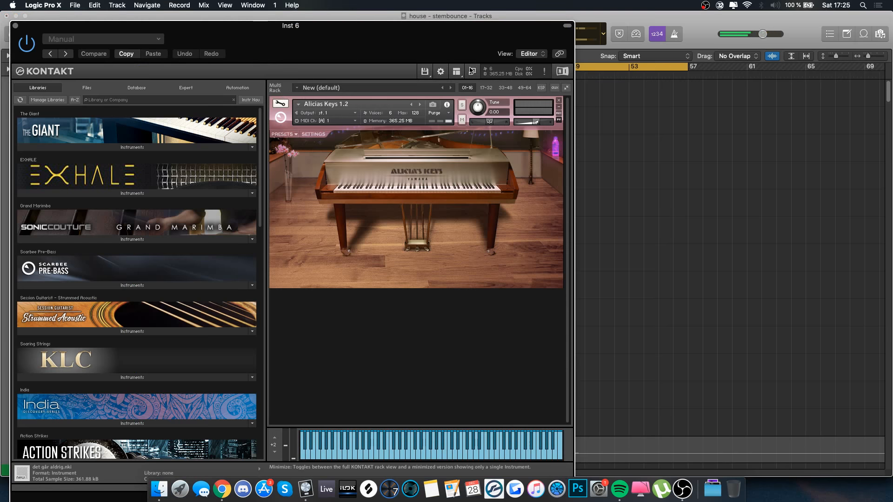
pyautogui.click(471, 71)
pyautogui.moveTo(196, 46); pyautogui.dragTo(551, 126)
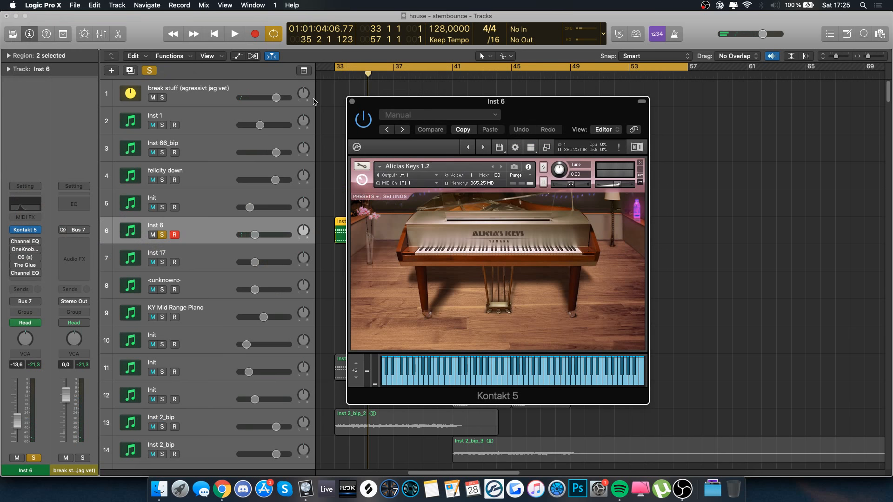
pyautogui.click(352, 101)
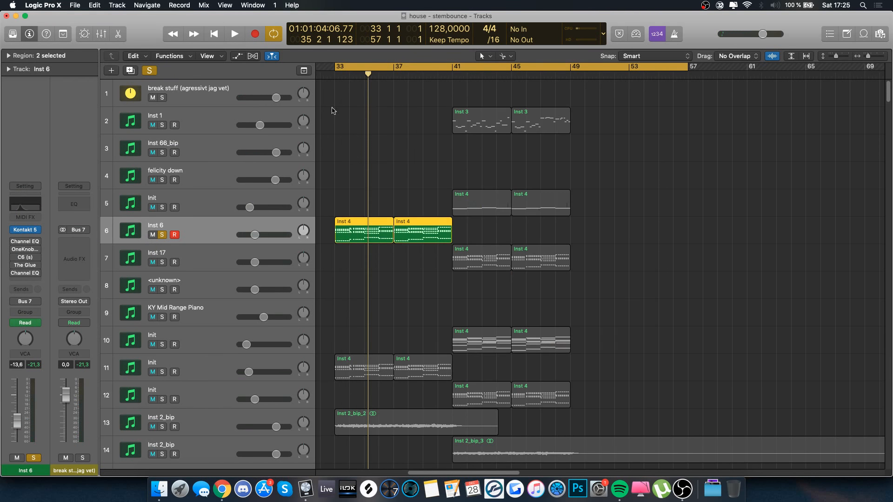
# - Turn the first Channel EQ on Inst 6 back on and close its window
pyautogui.click(28, 244)
pyautogui.moveTo(288, 36); pyautogui.dragTo(444, 51)
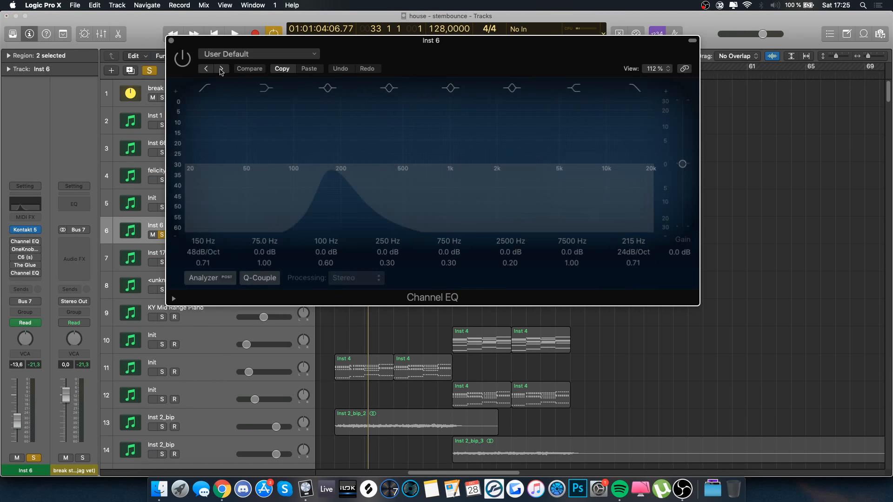
pyautogui.click(178, 60)
pyautogui.click(171, 41)
# - Show the track automation lanes, reselect Inst 6, and play it from bar 33
pyautogui.press('a')
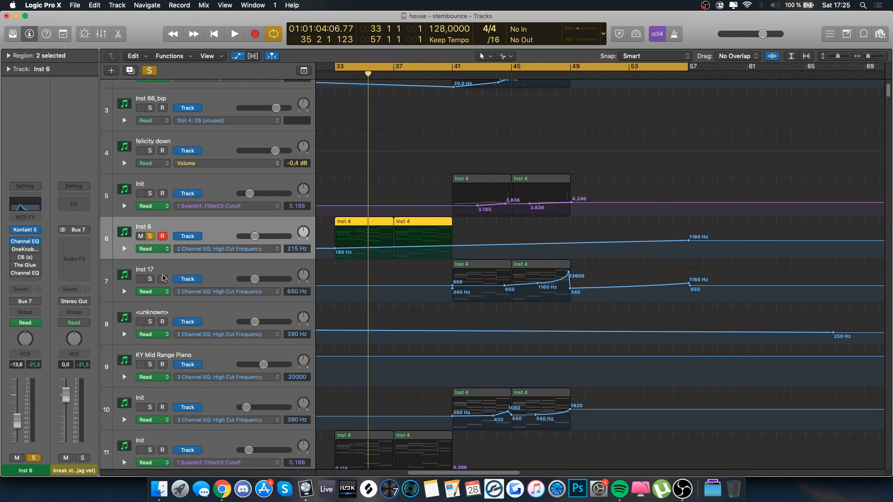
pyautogui.click(163, 279)
pyautogui.click(207, 224)
pyautogui.press('space')
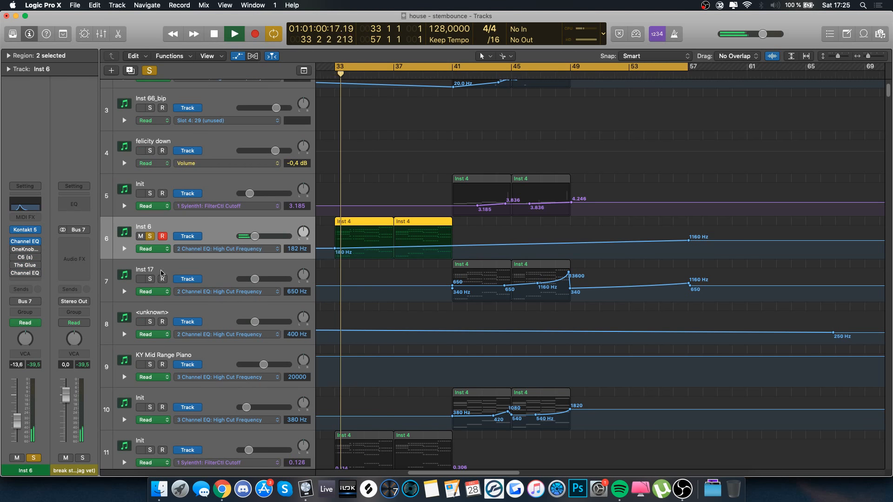
# - Turn OneKnob Wetter back on for Inst 6 during playback and view its setting
pyautogui.click(13, 250)
pyautogui.click(36, 250)
pyautogui.click(23, 250)
pyautogui.click(25, 250)
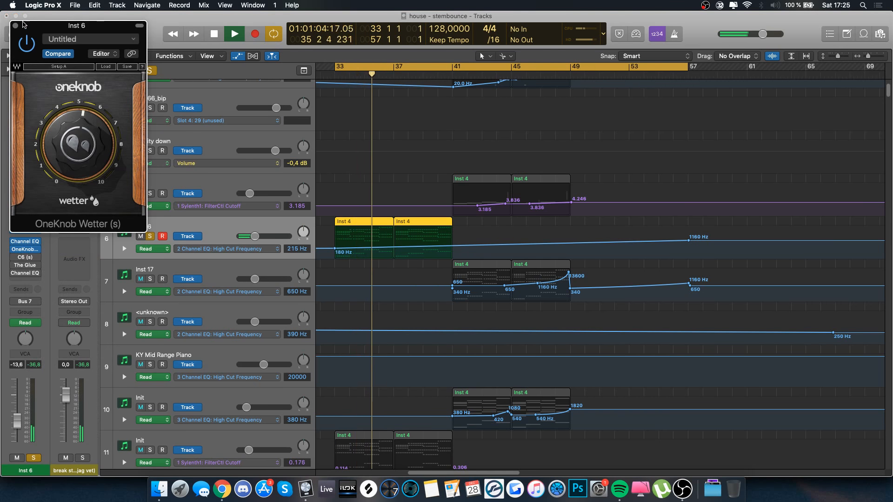
pyautogui.click(15, 25)
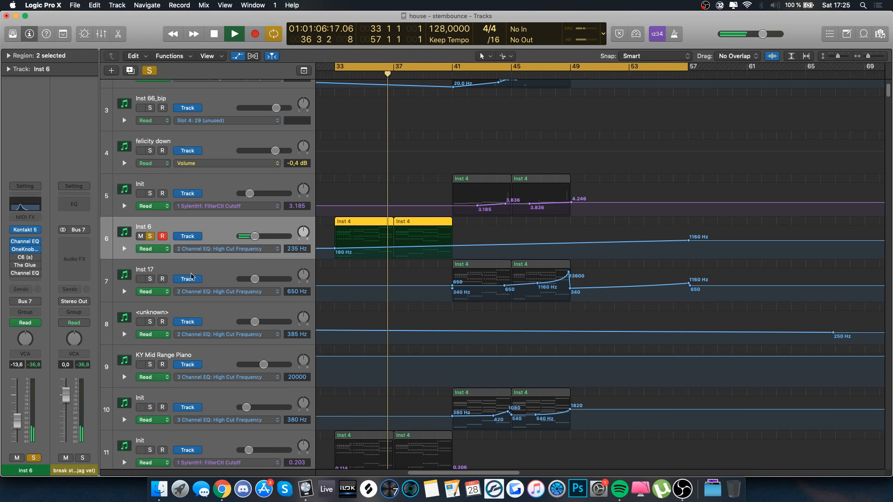
# - Solo Inst 17 as well and turn C6 back on for Inst 6, checking its C6 and final Channel EQ
pyautogui.click(150, 279)
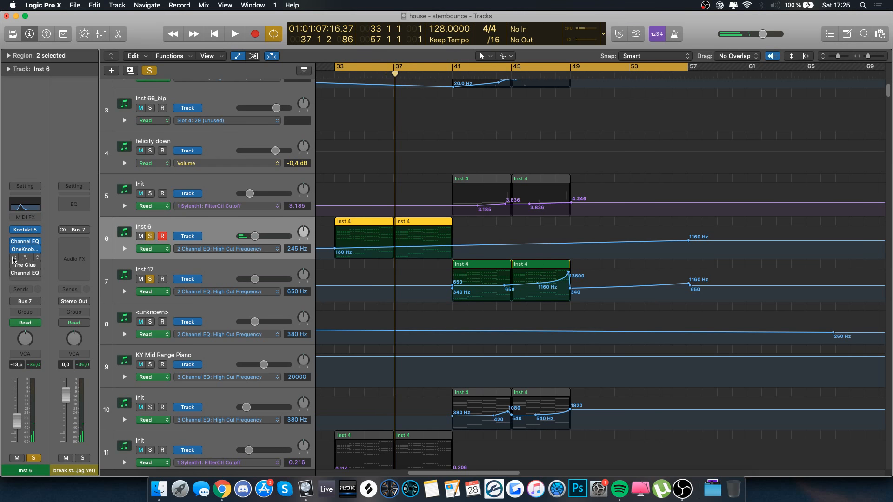
pyautogui.click(21, 259)
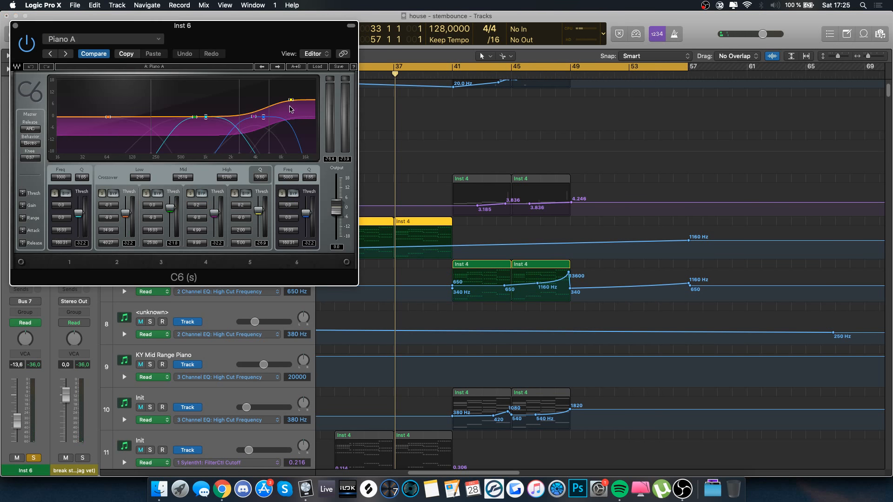
pyautogui.click(14, 26)
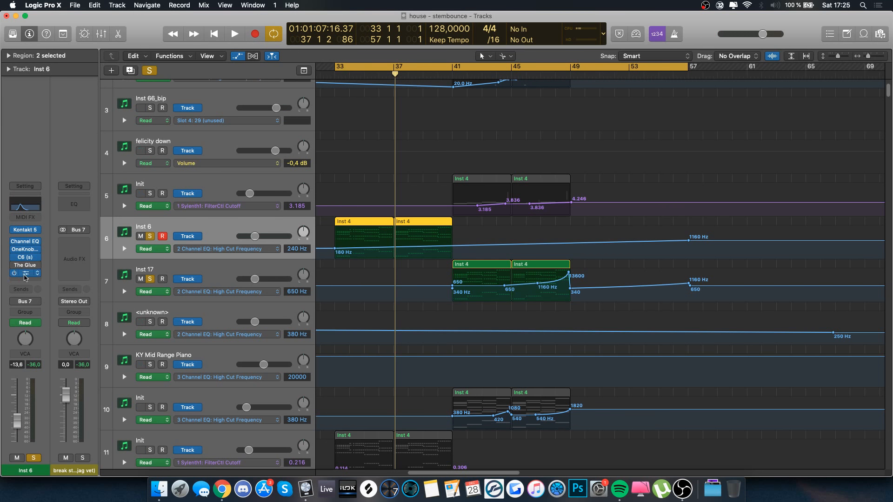
pyautogui.click(26, 273)
pyautogui.click(15, 26)
# - Select Inst 17, play from bar 33, and view the settings of its The Glue compressor
pyautogui.click(243, 271)
pyautogui.press('space')
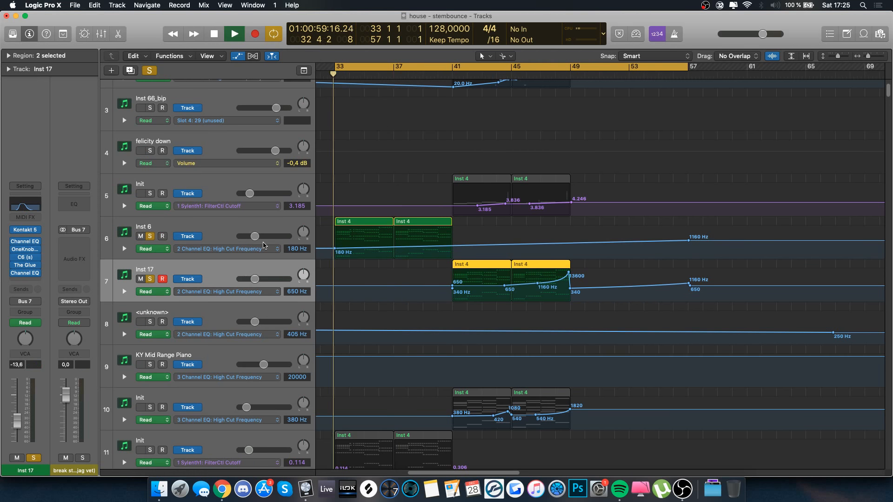
pyautogui.scroll(-1, 328, 260)
pyautogui.hscroll(1, 328, 260)
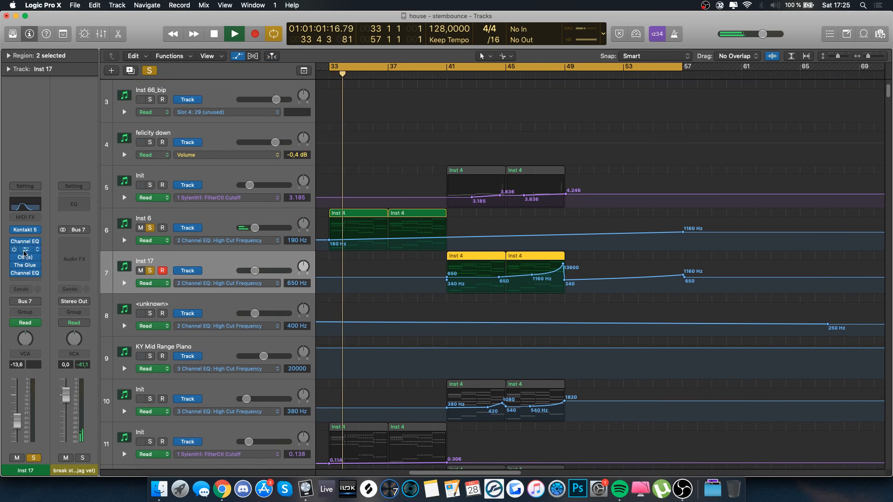
pyautogui.click(25, 265)
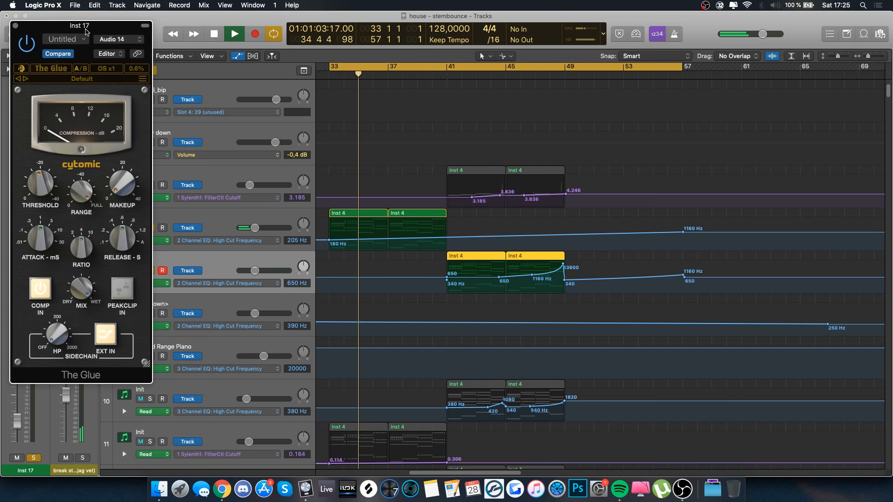
pyautogui.click(15, 26)
pyautogui.hscroll(2, 527, 232)
pyautogui.hscroll(-2, 527, 233)
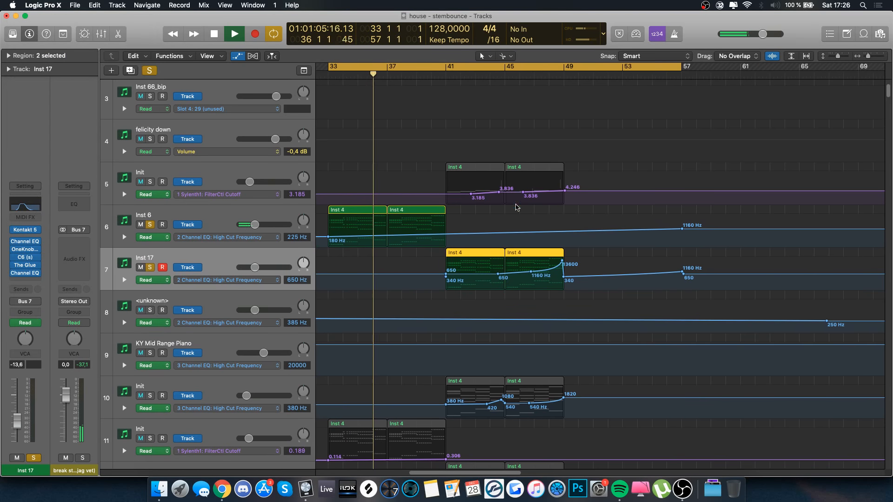
# - Move playback to about bar 40 and listen to the transition from Inst 6 into the Inst 17 regions
pyautogui.click(431, 74)
pyautogui.hscroll(2, 438, 199)
pyautogui.hscroll(1, 437, 200)
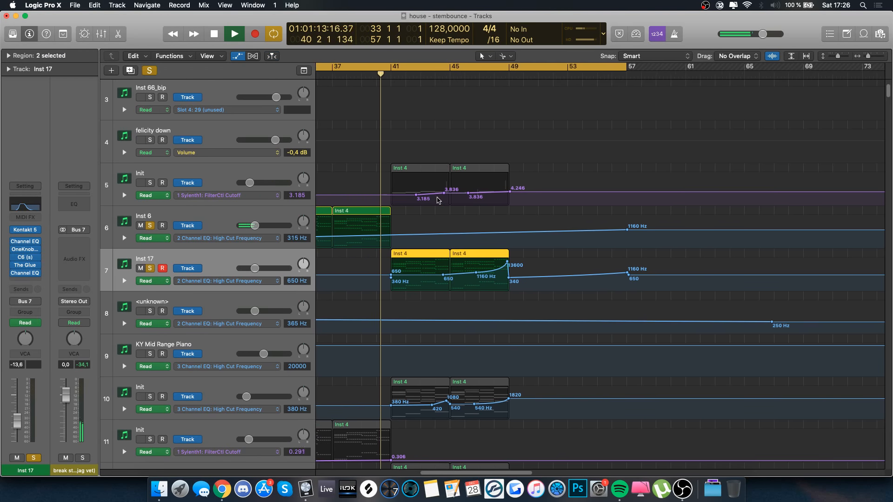
pyautogui.scroll(-2, 419, 209)
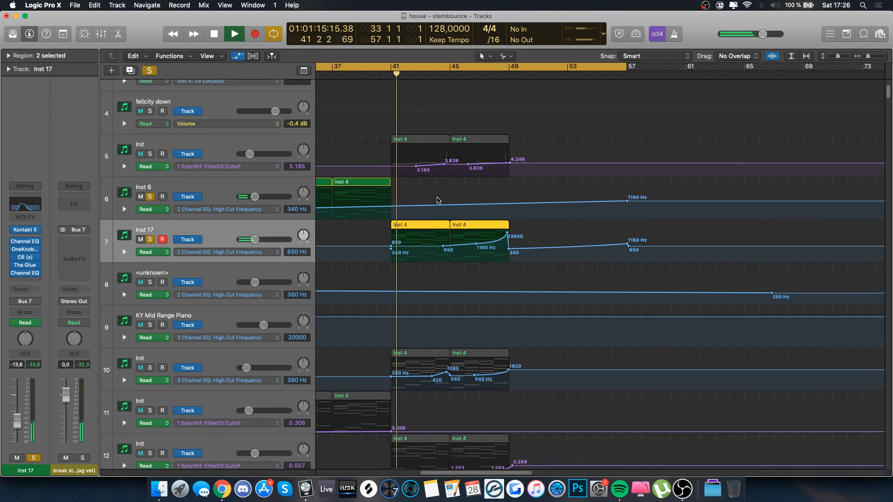
# - View The Glue's compression meter on Inst 17 during its regions, close the plug-in, and stop playback
pyautogui.click(26, 265)
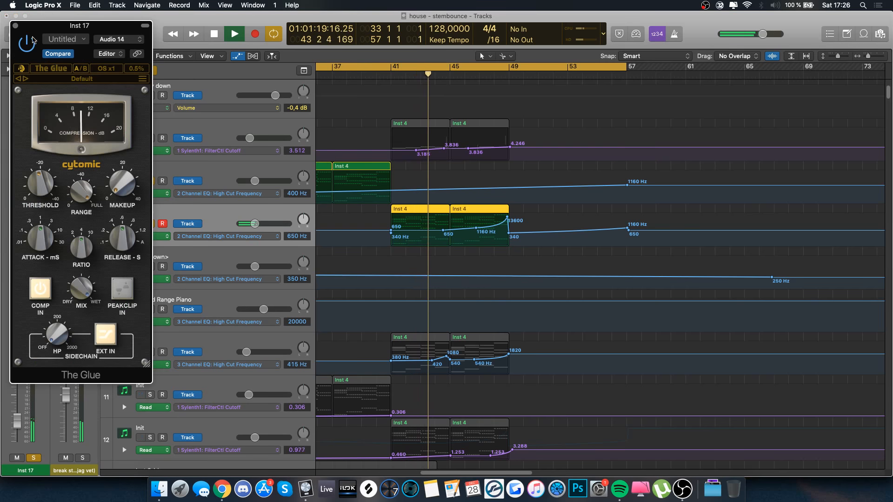
pyautogui.click(15, 25)
pyautogui.hscroll(-3, 415, 198)
pyautogui.press('space')
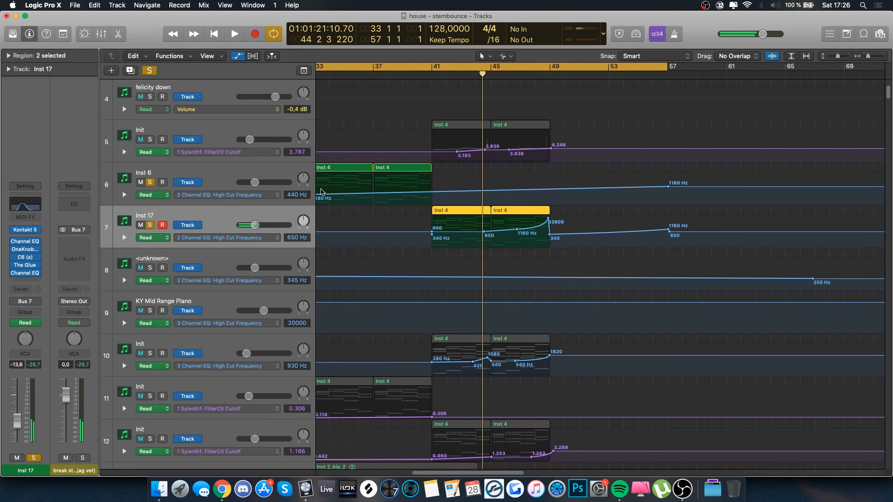
# - Solo the Init track on track 5, set the cycle range to bars 41–49 and play it
pyautogui.click(150, 148)
pyautogui.hscroll(-5, 477, 203)
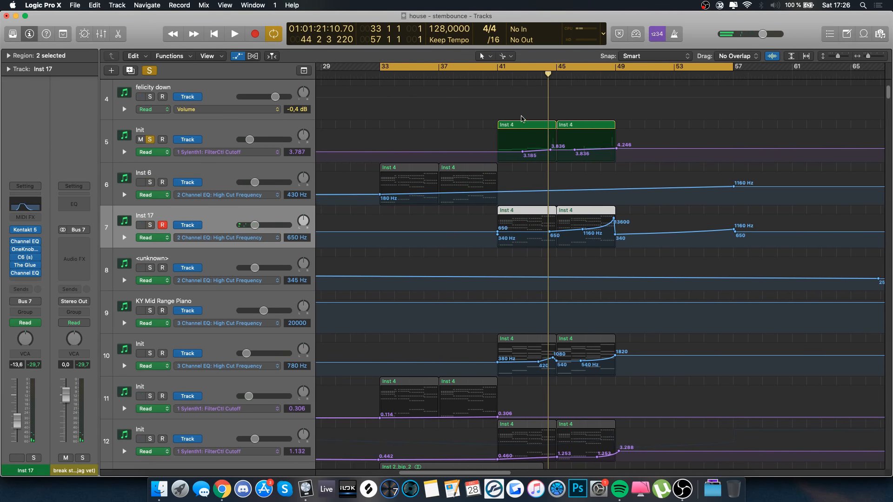
pyautogui.moveTo(502, 73); pyautogui.dragTo(612, 69)
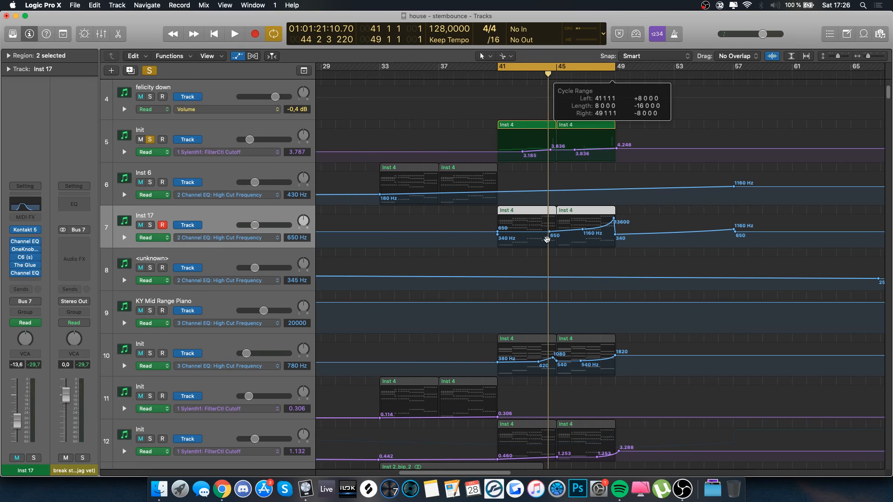
pyautogui.press('space')
pyautogui.click(314, 141)
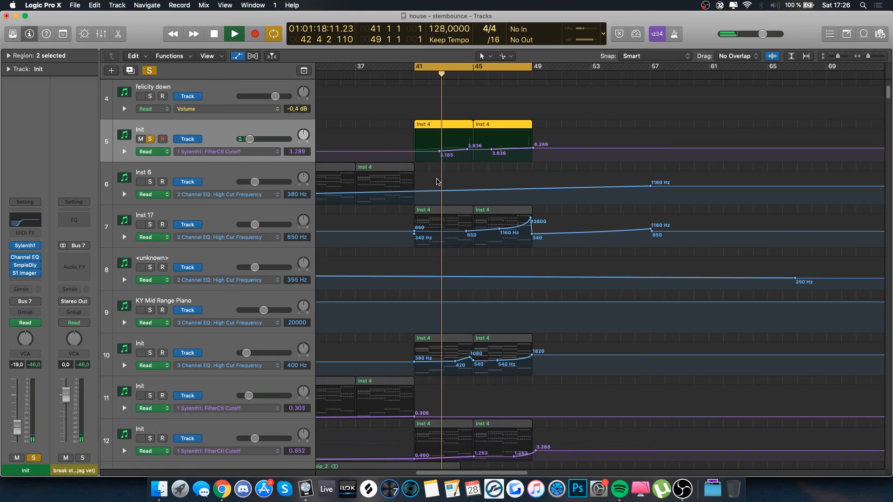
# - Inspect the Sylenth1 instrument settings of the soloed Init track during playback and close the plug-in
pyautogui.press('a')
pyautogui.press('a')
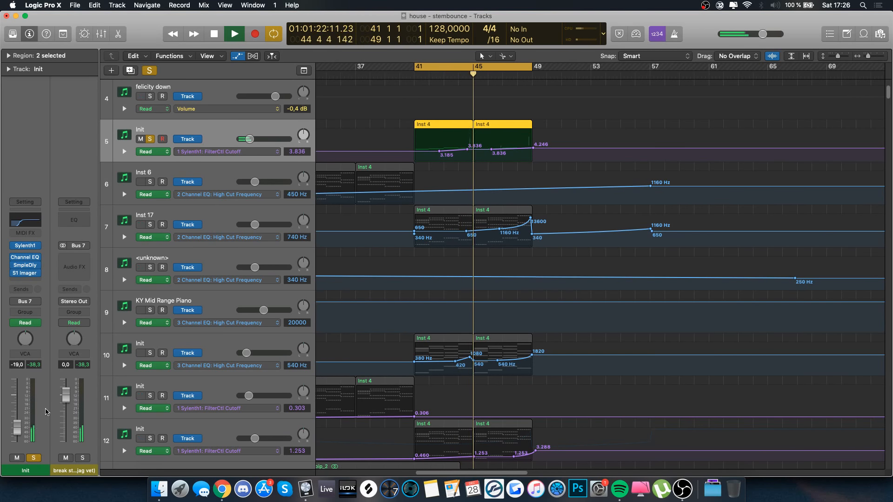
pyautogui.click(25, 246)
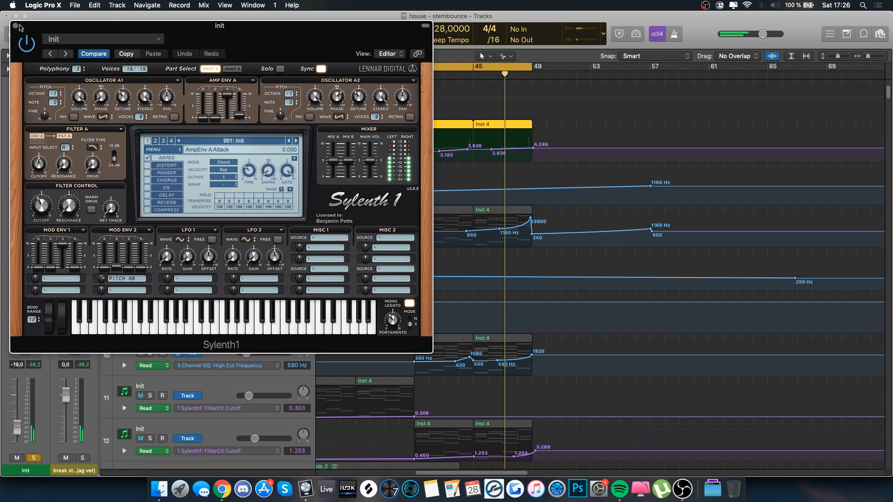
pyautogui.click(15, 26)
# - View the Init regions' notes and pitch bend in the Piano Roll, stop playback, close the editor and unsolo the track
pyautogui.press('a')
pyautogui.press('e')
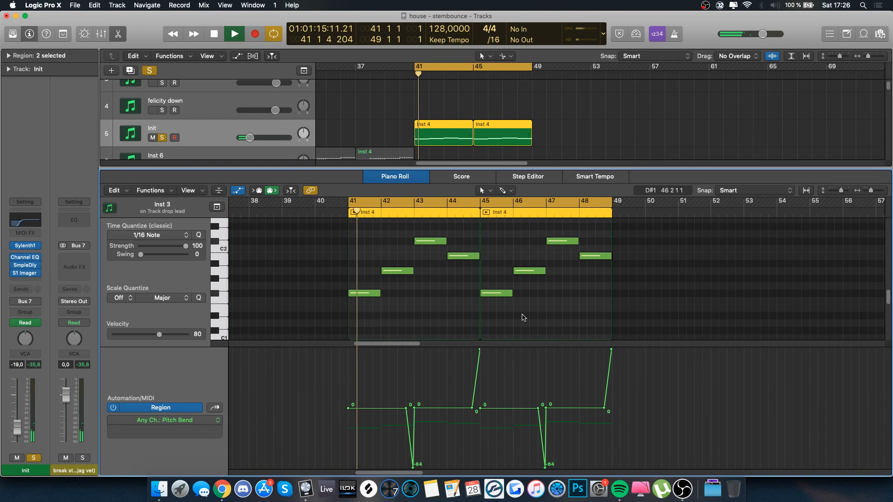
pyautogui.press('space')
pyautogui.press('e')
pyautogui.press('s')
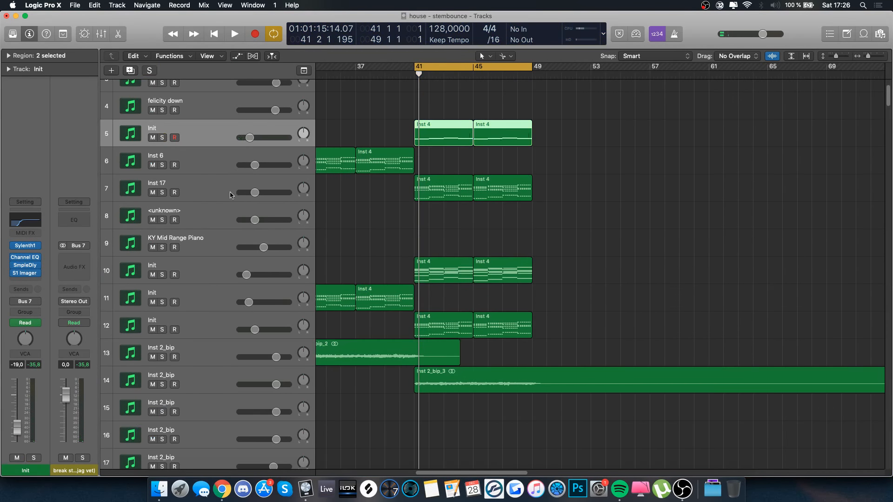
# - Select the Init track on track 10 and solo its Inst 4 regions
pyautogui.click(214, 193)
pyautogui.click(214, 261)
pyautogui.scroll(-3, 434, 244)
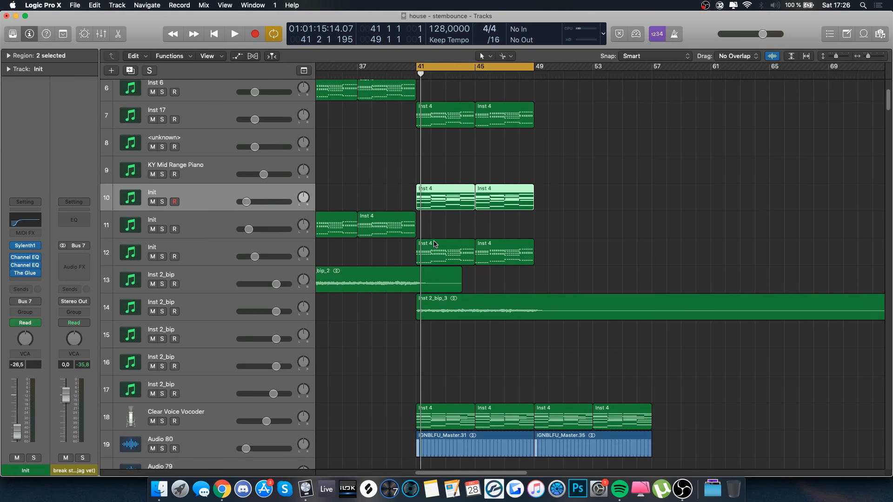
pyautogui.press('s')
pyautogui.press('x')
pyautogui.press('a')
pyautogui.press('a')
pyautogui.click(107, 36)
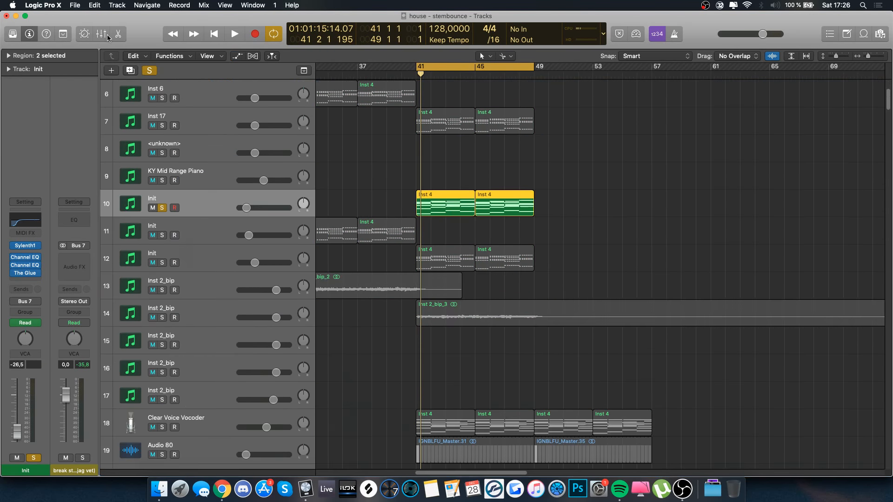
# - Play the soloed Init track, check the audio input levels in OBS and return to Logic Pro X
pyautogui.press('space')
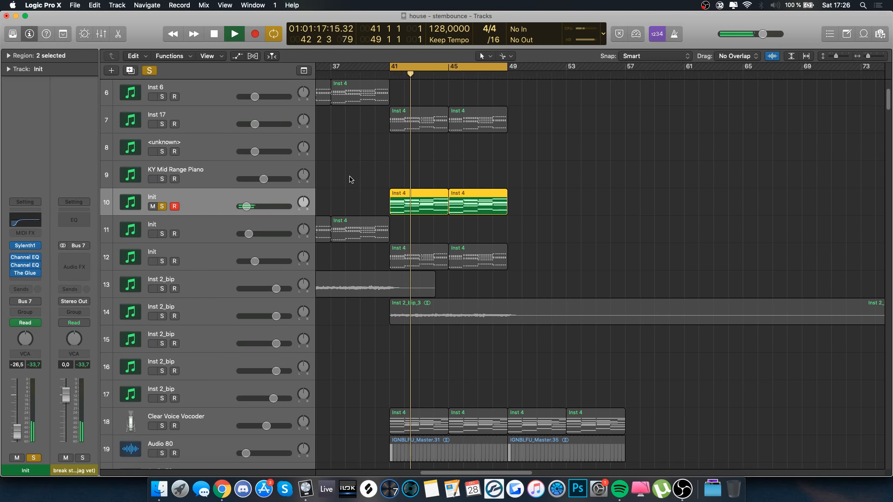
pyautogui.click(683, 489)
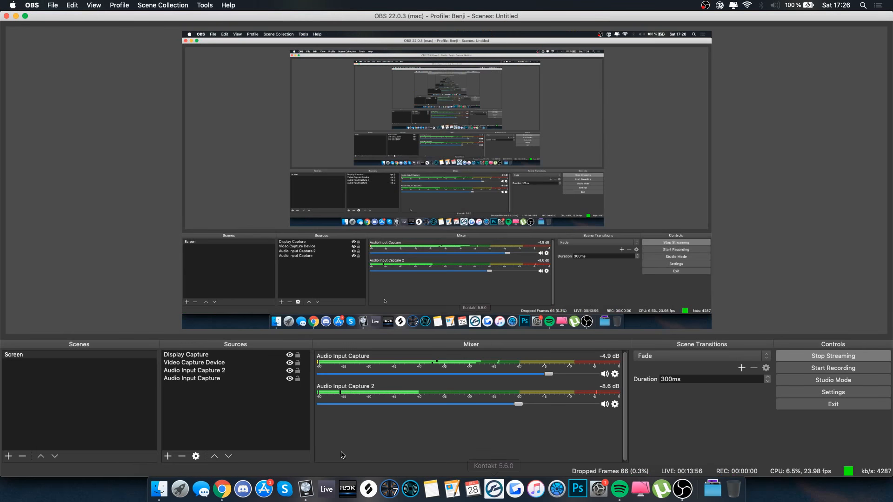
pyautogui.click(305, 488)
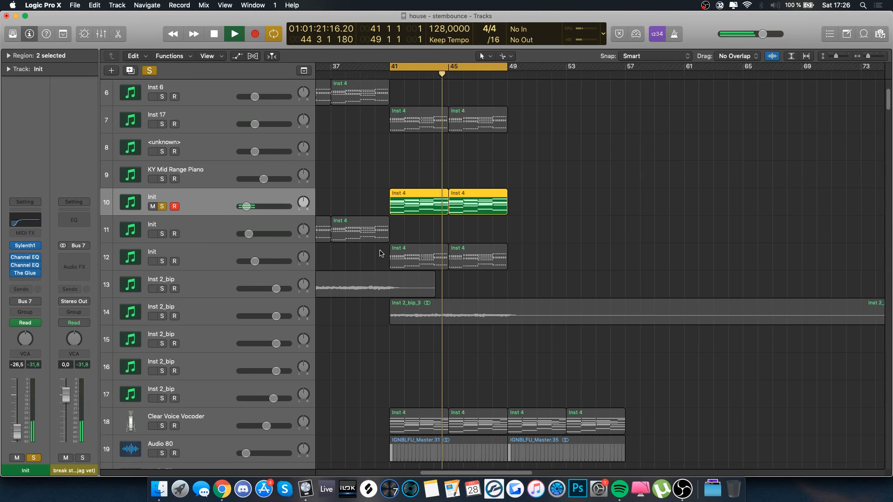
# - Listen with track 12, Inst 17 with the tracks above it, and Inst 2_bip on track 14 also soloed, clearing all solos and stopping playback
pyautogui.click(162, 261)
pyautogui.scroll(3, 172, 207)
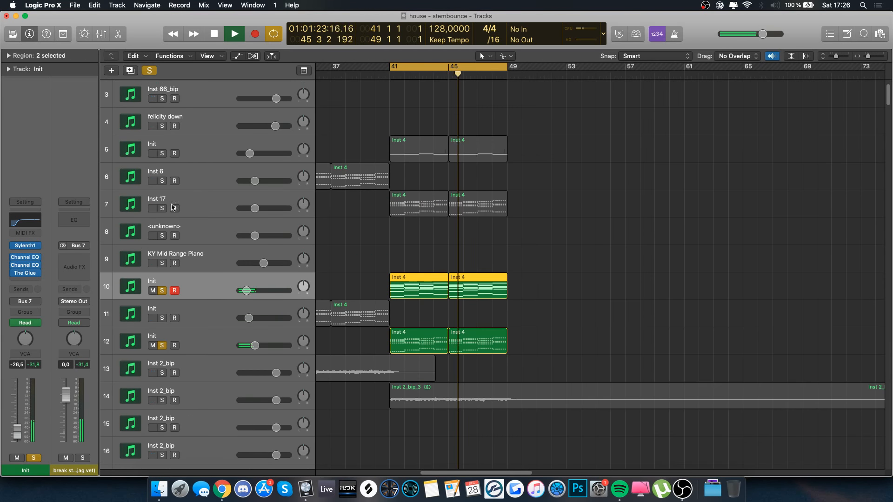
pyautogui.moveTo(163, 212); pyautogui.dragTo(162, 128)
pyautogui.scroll(-9, 162, 130)
pyautogui.click(163, 163)
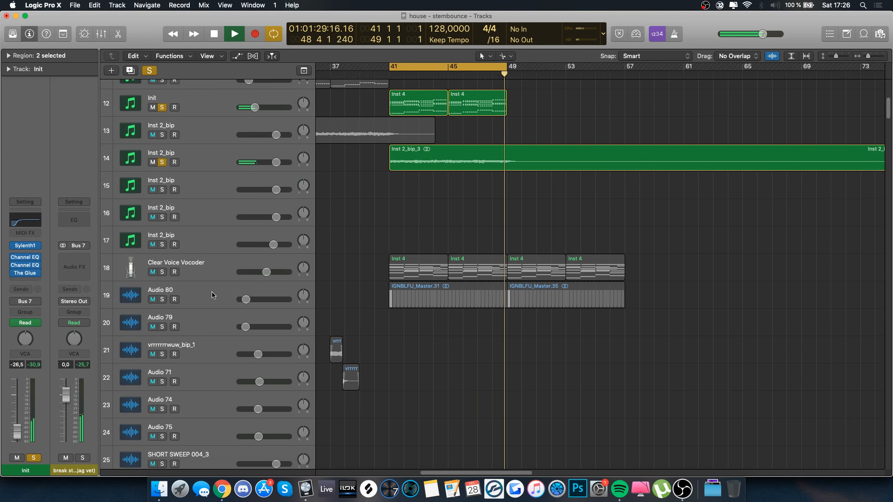
pyautogui.click(149, 70)
pyautogui.press('space')
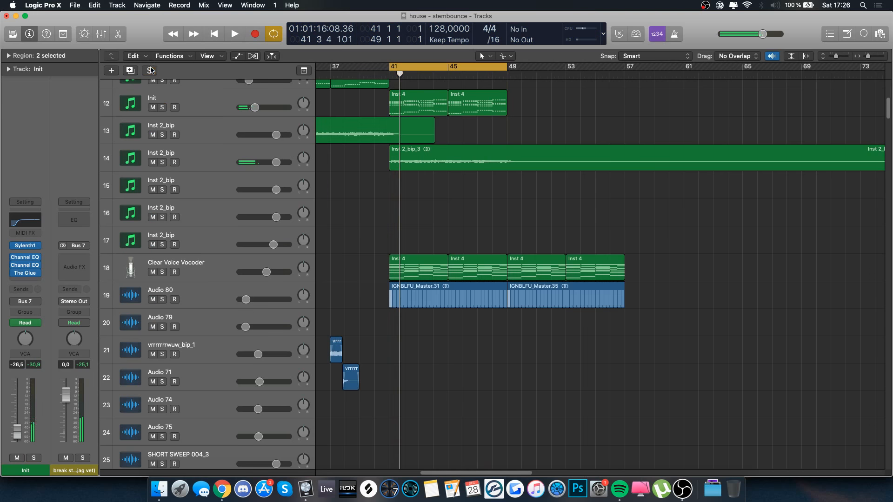
# - Solo the vrrrrrrrwuw_bip_1 and Audio 71 tracks, set the cycle range to bars 36–45 and play their regions
pyautogui.click(206, 307)
pyautogui.scroll(-1, 391, 358)
pyautogui.hscroll(-2, 391, 358)
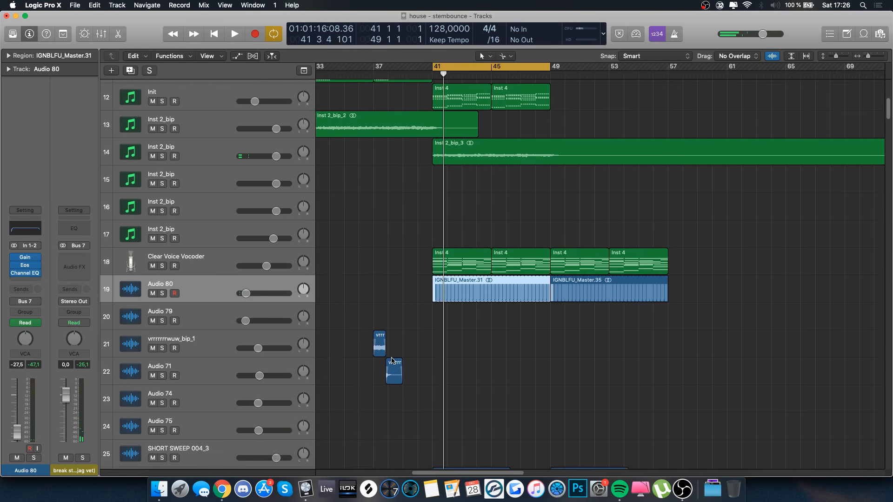
pyautogui.click(219, 318)
pyautogui.moveTo(365, 68); pyautogui.dragTo(492, 68)
pyautogui.press('s')
pyautogui.press('space')
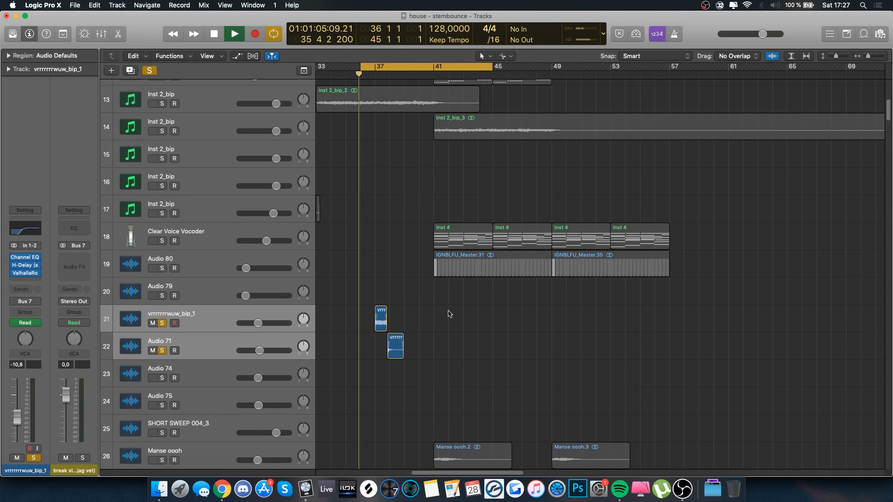
pyautogui.press('super+Right')
pyautogui.press('super+Right')
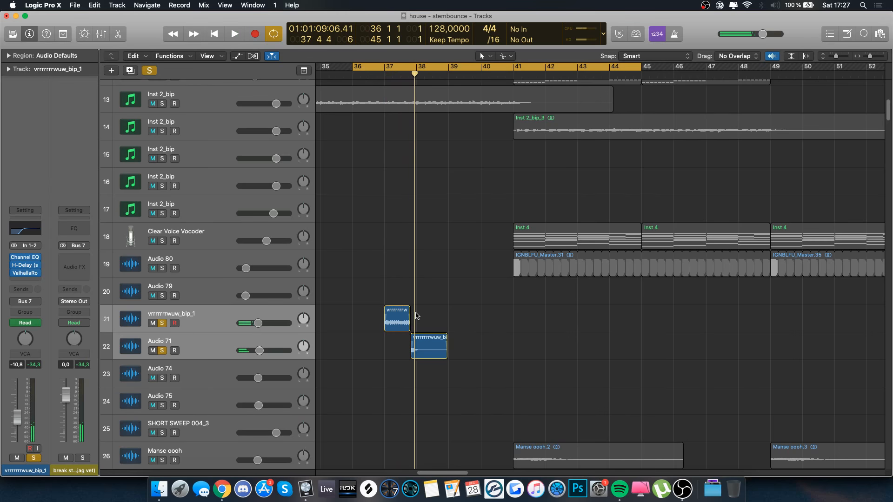
# - Look through the whole arrangement's tracks, including the intro, build and drop sections, for related regions
pyautogui.press('super+Left')
pyautogui.press('super+Left')
pyautogui.hscroll(-4, 432, 299)
pyautogui.scroll(-9, 431, 299)
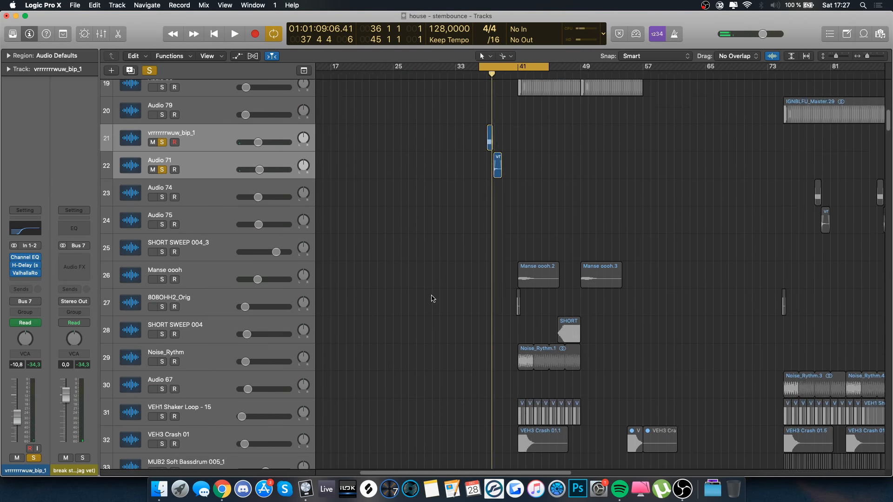
pyautogui.hscroll(-7, 431, 299)
pyautogui.hscroll(6, 431, 299)
pyautogui.scroll(3, 431, 299)
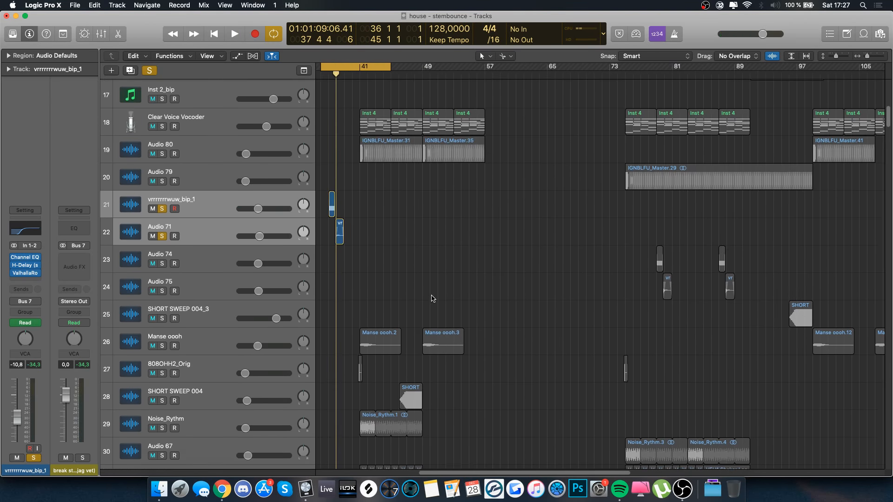
pyautogui.hscroll(-6, 431, 298)
pyautogui.scroll(-20, 431, 298)
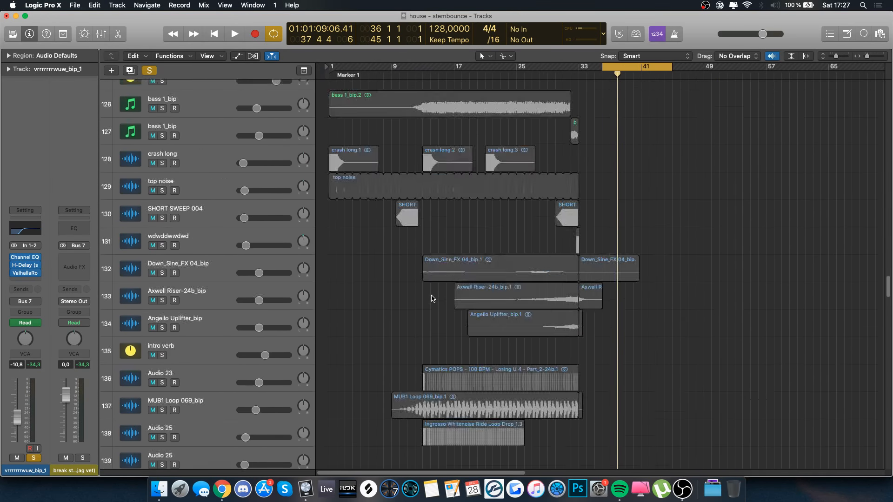
pyautogui.scroll(8, 431, 297)
pyautogui.hscroll(3, 430, 296)
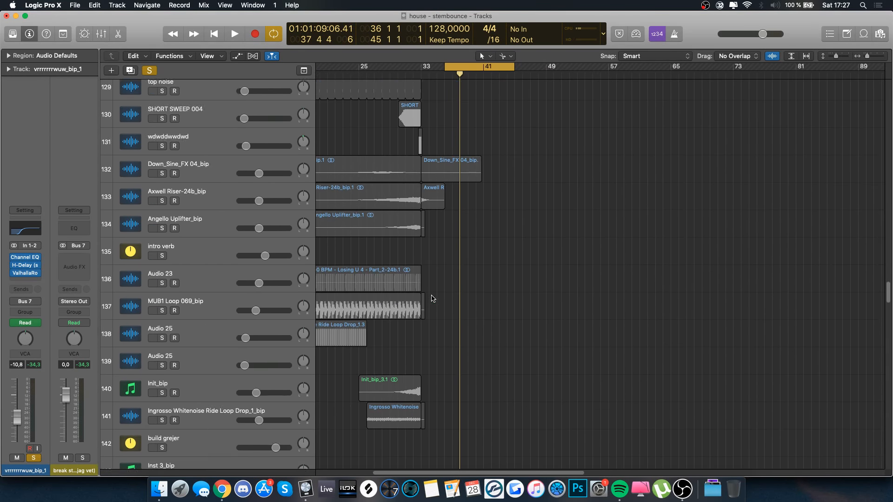
pyautogui.scroll(-20, 419, 215)
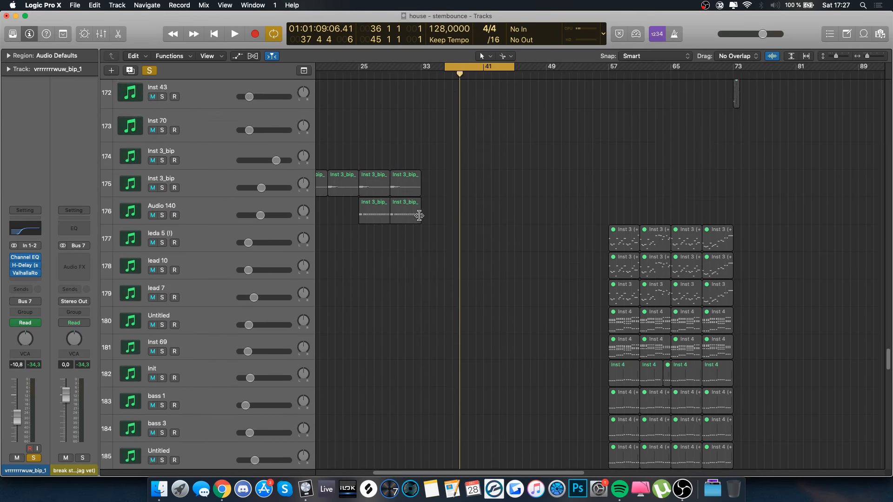
pyautogui.scroll(-8, 418, 216)
pyautogui.scroll(6, 419, 215)
pyautogui.scroll(-6, 419, 216)
pyautogui.scroll(20, 419, 215)
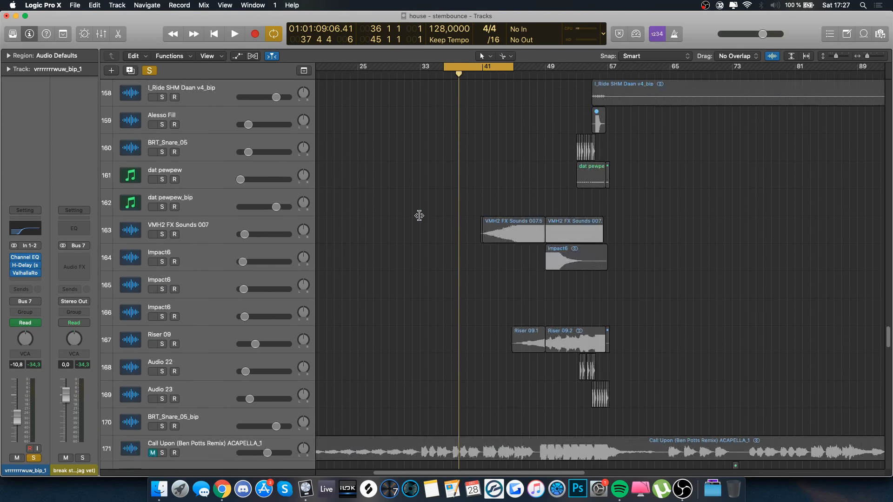
pyautogui.scroll(-6, 419, 215)
pyautogui.scroll(-4, 419, 215)
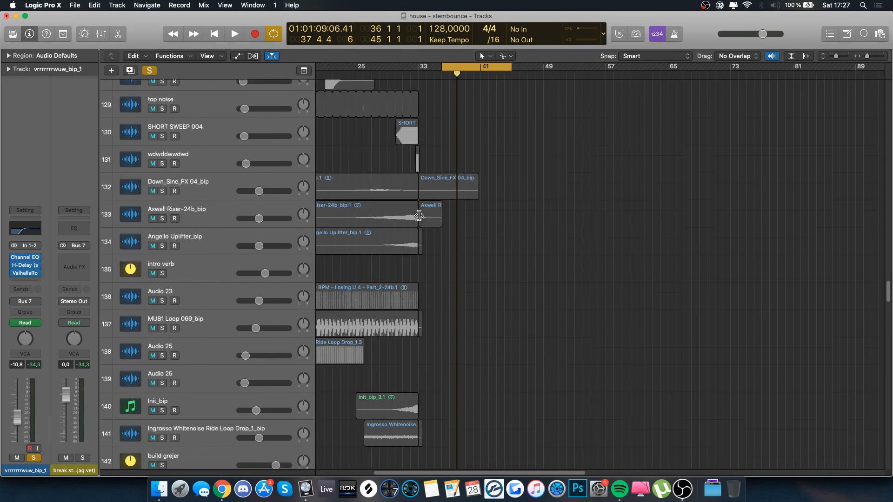
pyautogui.scroll(15, 419, 215)
pyautogui.scroll(20, 419, 216)
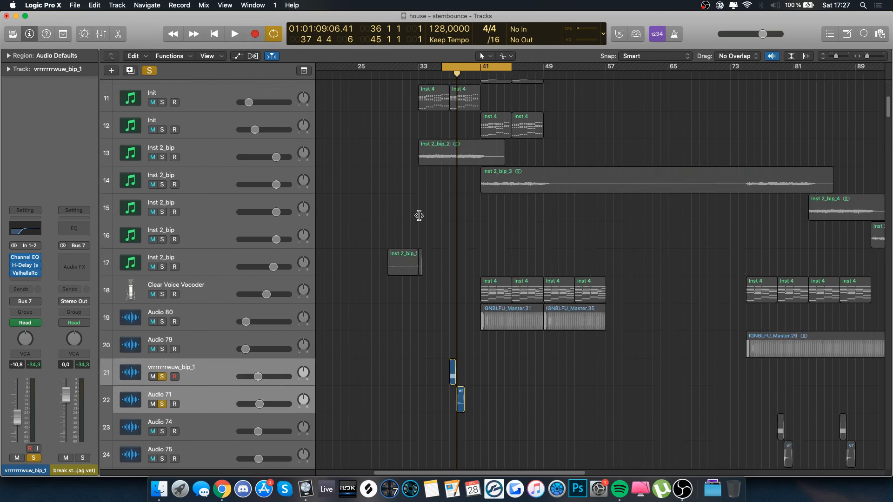
# - Duplicate the vrrrrrrrwuw_bip_1 track's settings to a new audio track and copy its region there at 36 1 4 1
pyautogui.press('super+Right')
pyautogui.press('super+Right')
pyautogui.press('super+Right')
pyautogui.press('super+Right')
pyautogui.press('super+Right')
pyautogui.press('super+Right')
pyautogui.hscroll(-5, 418, 215)
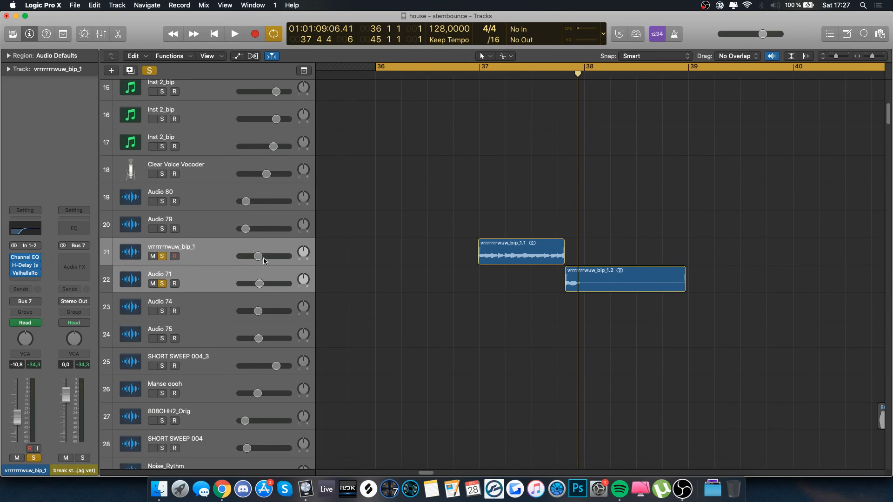
pyautogui.click(210, 247)
pyautogui.click(131, 69)
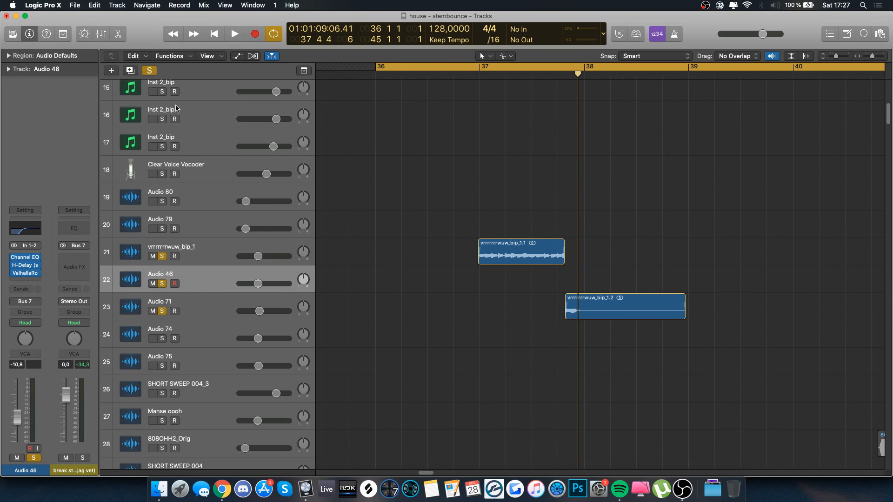
pyautogui.moveTo(517, 251); pyautogui.dragTo(434, 279)
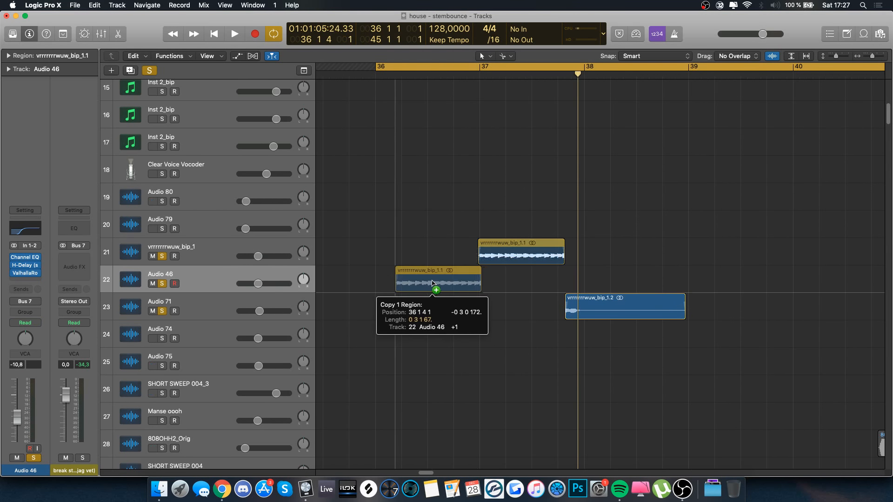
# - Extend the end of the copied region to about bar 38 and play it soloed with the track's effects bypassed
pyautogui.click(483, 165)
pyautogui.press('super+Left')
pyautogui.press('super+Left')
pyautogui.press('super+Left')
pyautogui.press('super+Left')
pyautogui.click(370, 327)
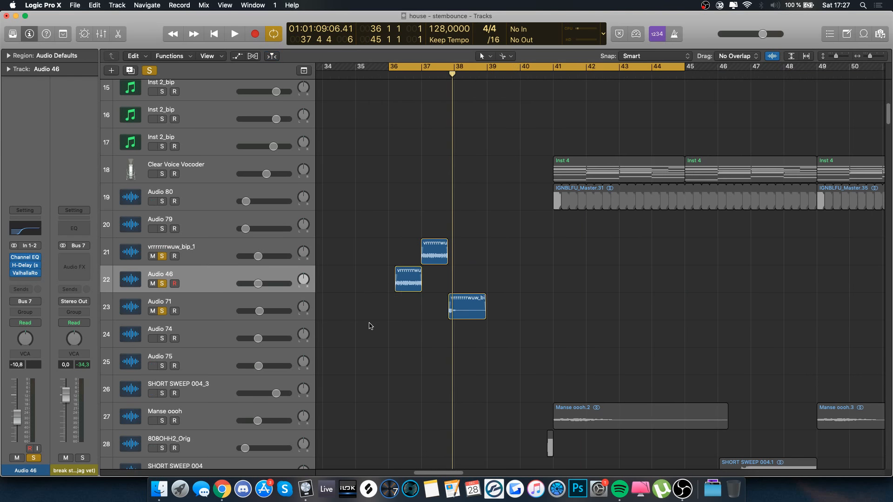
pyautogui.moveTo(395, 288); pyautogui.dragTo(322, 283)
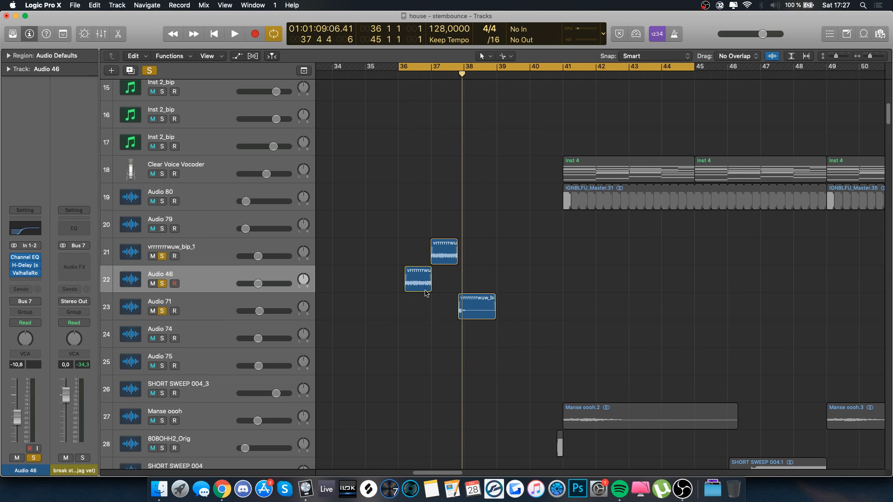
pyautogui.moveTo(429, 290); pyautogui.dragTo(512, 284)
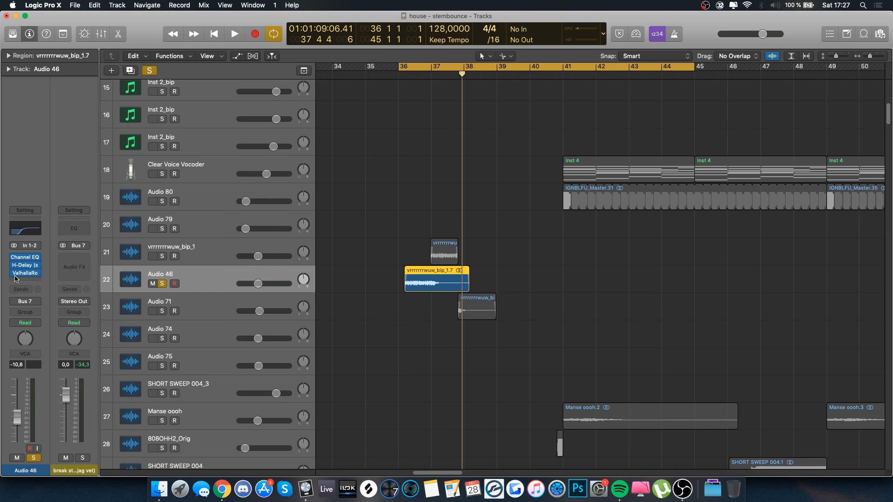
pyautogui.press('space')
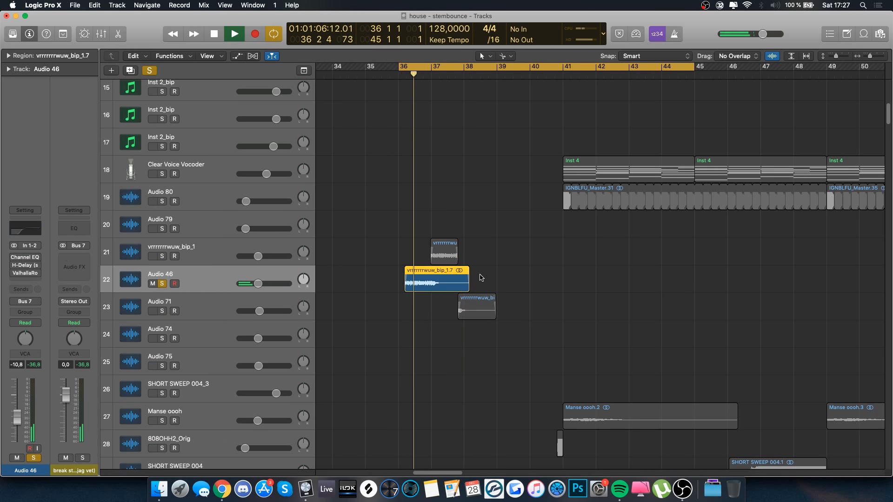
# - Switch to Spotify and search for "jag kommer"
pyautogui.click(624, 500)
pyautogui.press('super+l')
pyautogui.write('jskl')
pyautogui.press('BackSpace')
pyautogui.press('BackSpace')
pyautogui.press('BackSpace')
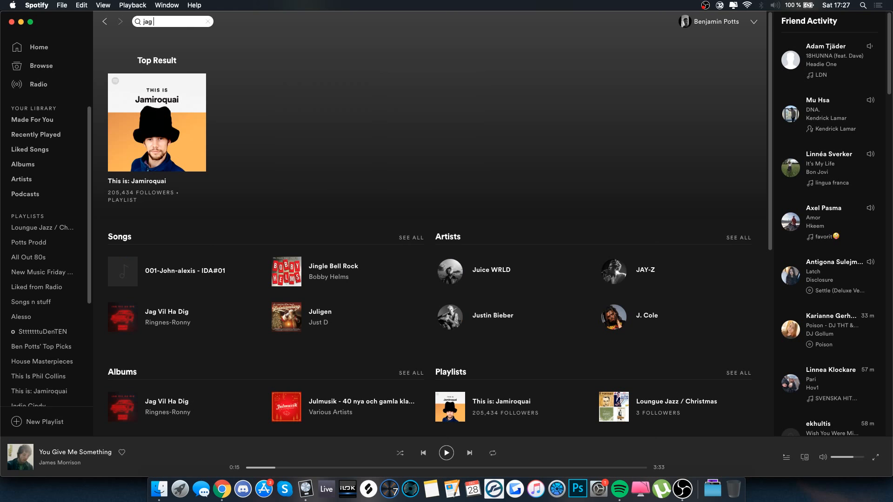
pyautogui.write('ag kommer')
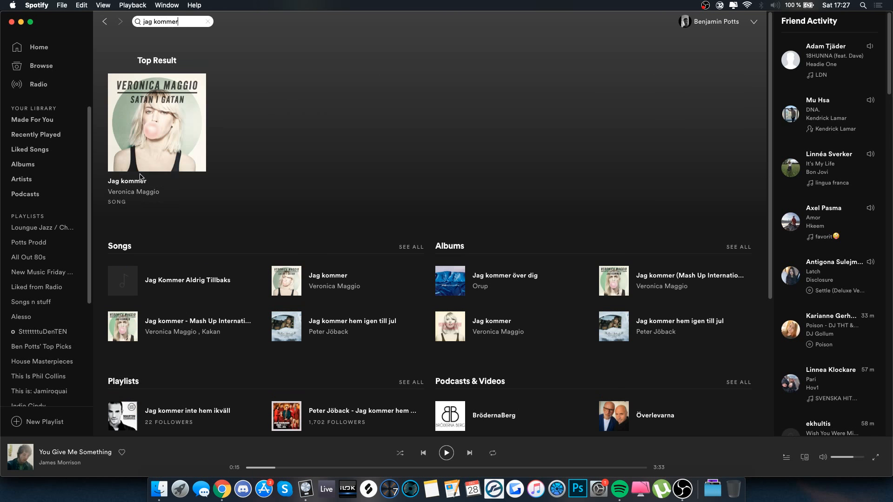
# - Open the album containing Veronica Maggio's "Jag kommer", then switch back to Logic Pro X
pyautogui.click(137, 182)
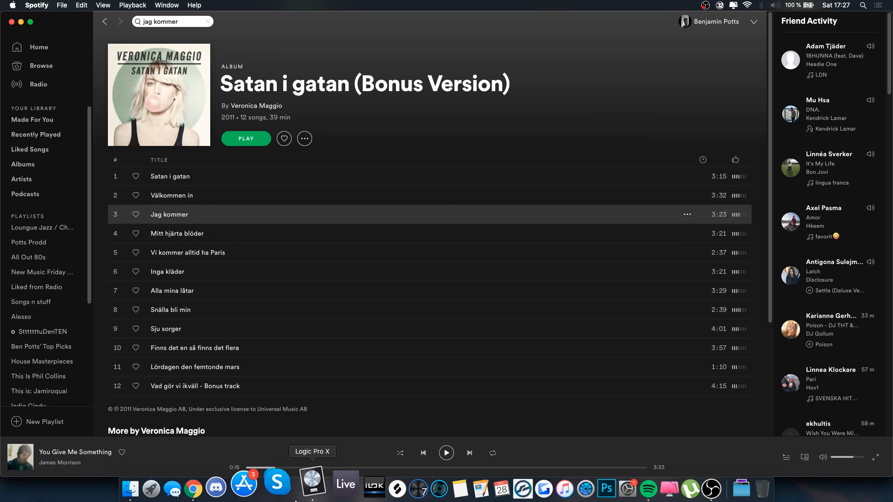
pyautogui.click(306, 489)
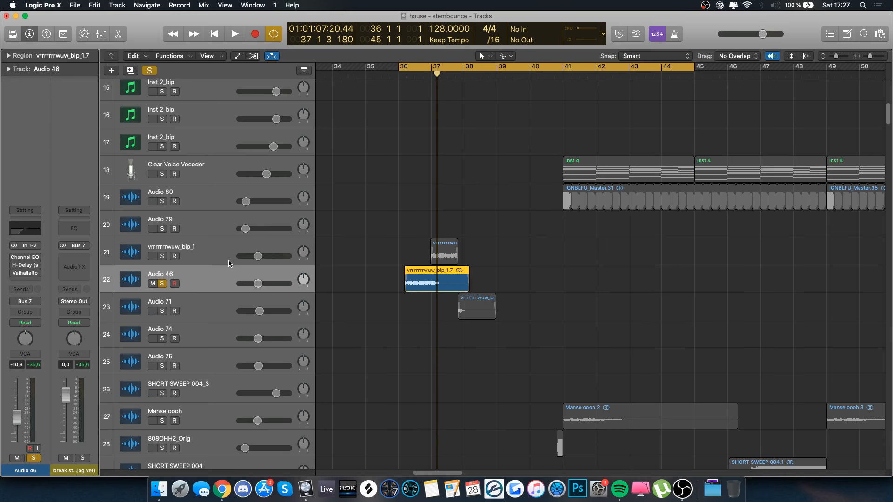
# - Clear the solo and delete the duplicated Audio 46 track together with its copied region
pyautogui.hotkey('ctrl', 's')
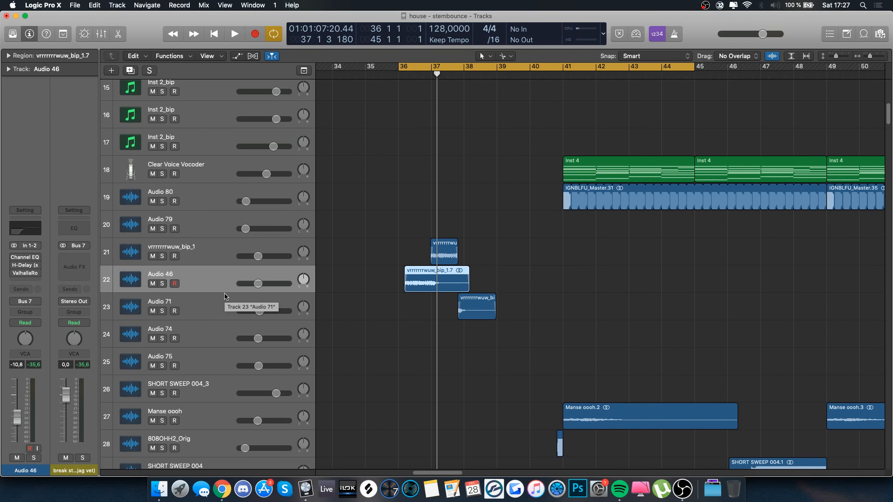
pyautogui.press('Delete')
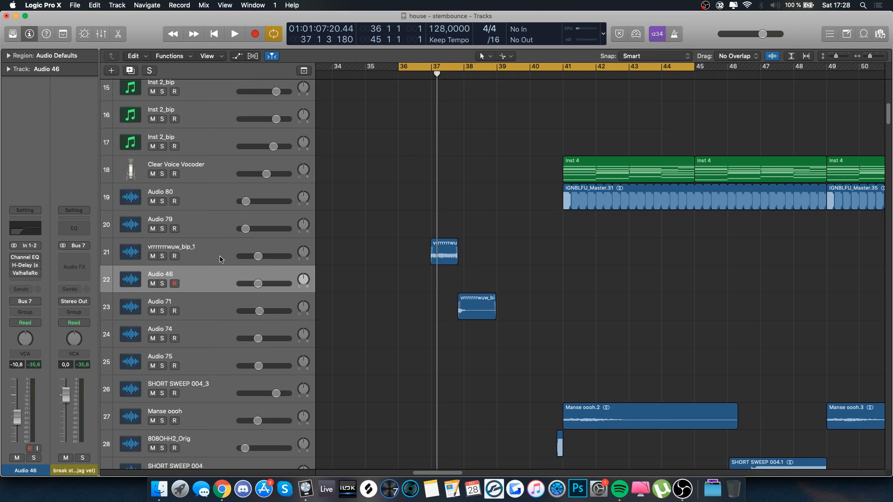
pyautogui.press('super+BackSpace')
# - Set the cycle range from bar 37 to about bar 41 and show the automation curves of all tracks
pyautogui.scroll(4, 522, 286)
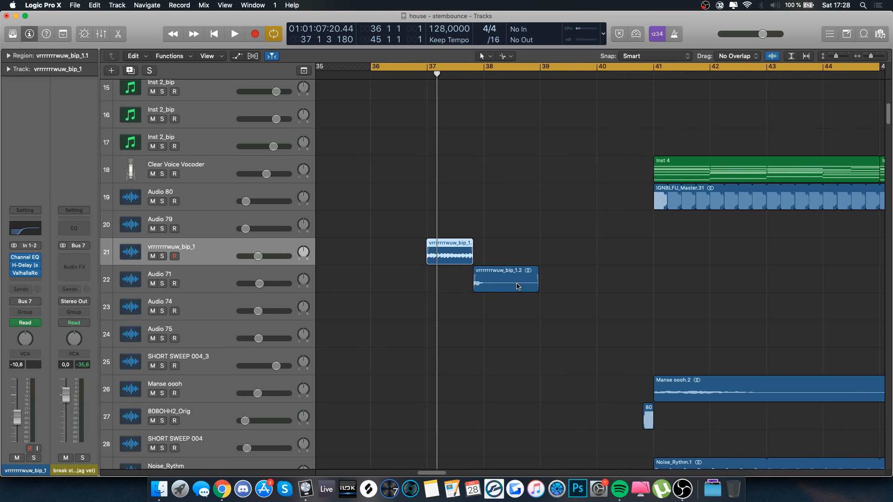
pyautogui.hscroll(2, 520, 287)
pyautogui.moveTo(389, 66); pyautogui.dragTo(618, 67)
pyautogui.click(189, 284)
pyautogui.click(186, 265)
pyautogui.press('a')
pyautogui.scroll(3, 437, 295)
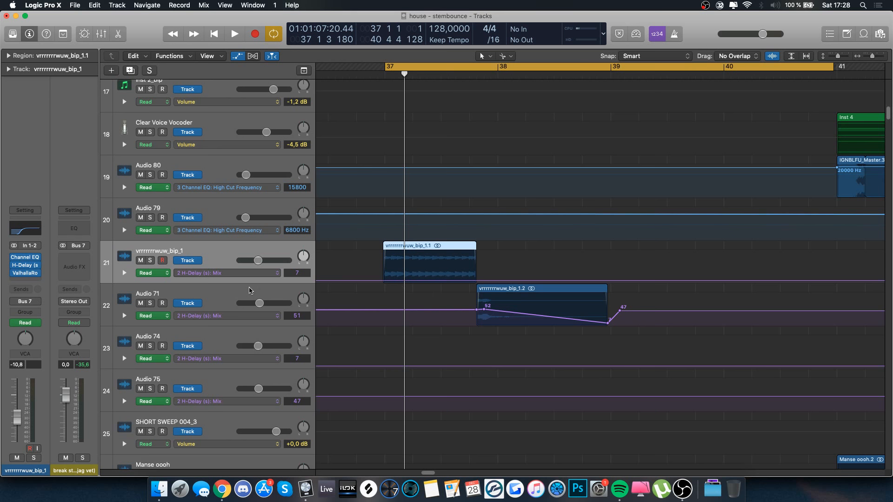
# - Play the vrrrrrrrwuw_bip_1 track soloed, followed by the Audio 71 track soloed, to compare the two samples
pyautogui.hotkey('ctrl', 's')
pyautogui.press('space')
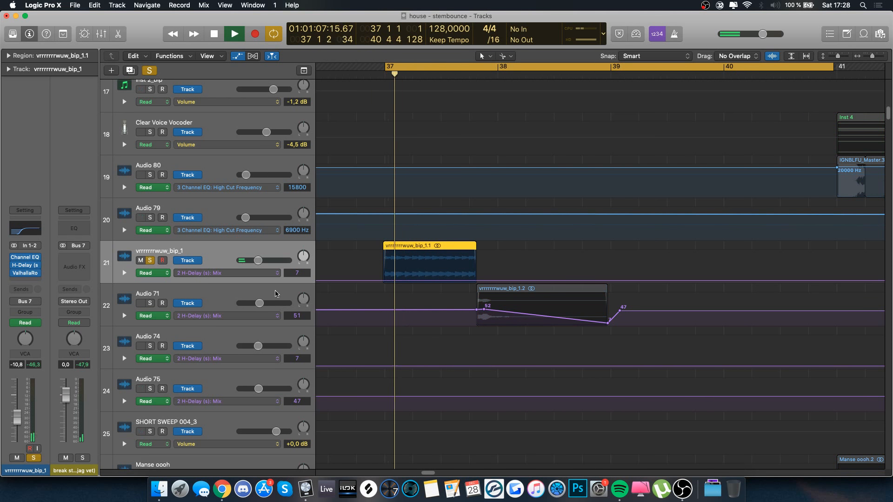
pyautogui.press('space')
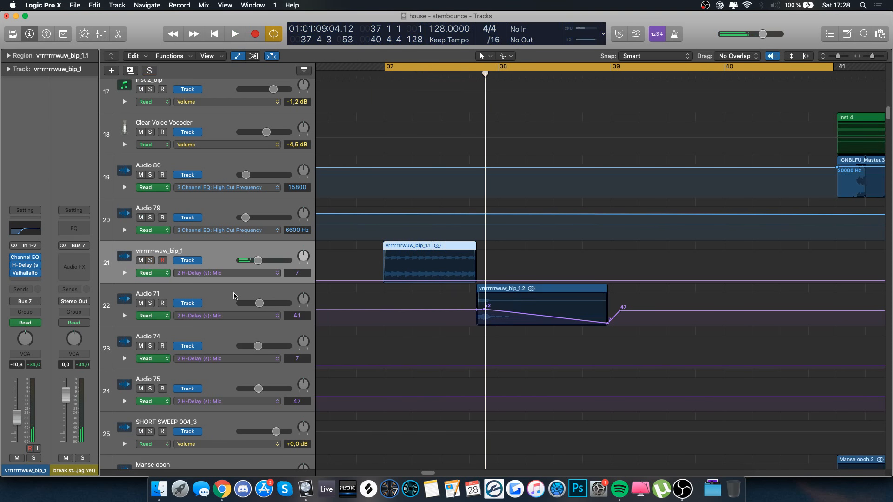
pyautogui.click(235, 297)
pyautogui.press('space')
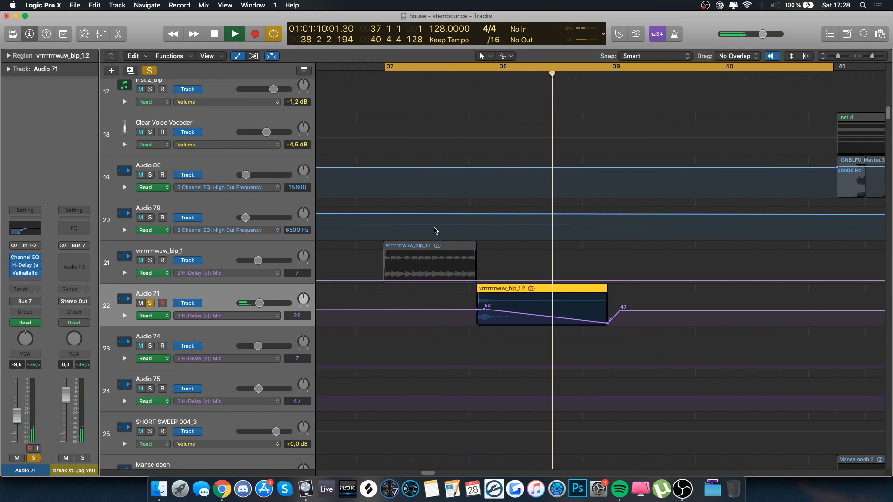
pyautogui.press('space')
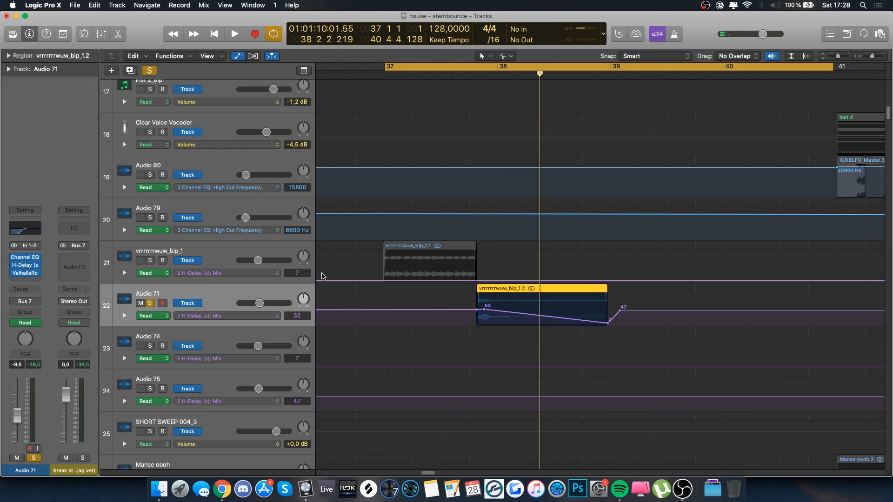
pyautogui.click(265, 255)
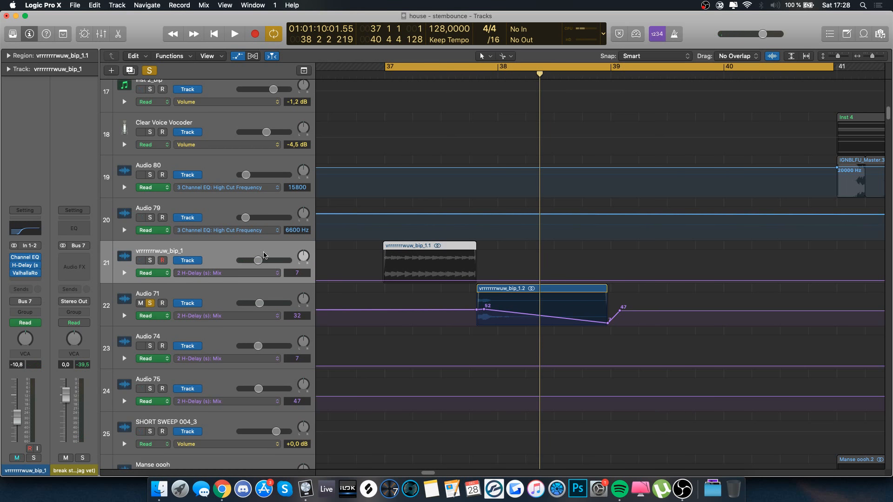
pyautogui.click(163, 293)
pyautogui.click(264, 256)
# - Switch to Spotify, search for Call Upon, expand Penthox's popular songs on the artist page, and return to Logic Pro X
pyautogui.click(623, 486)
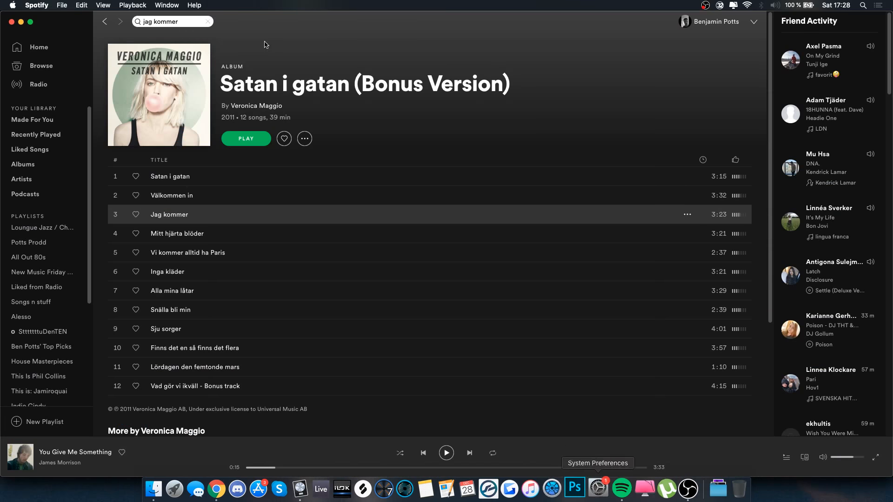
pyautogui.click(184, 21)
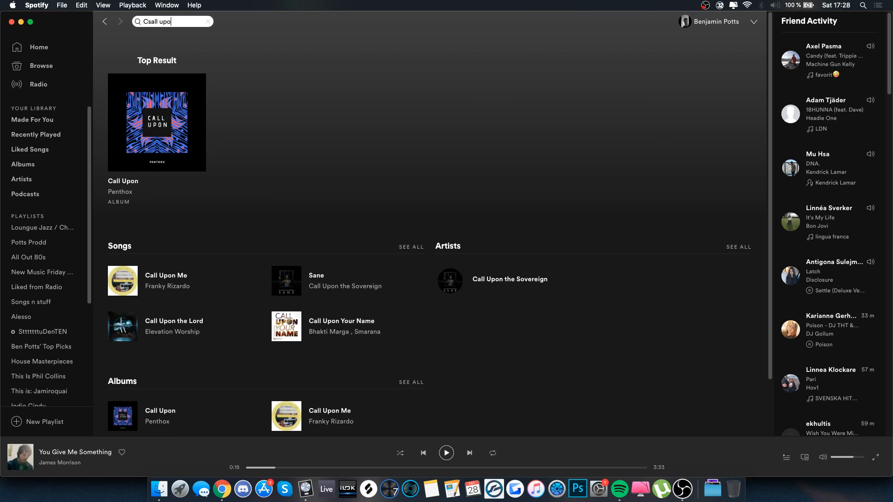
pyautogui.click(131, 185)
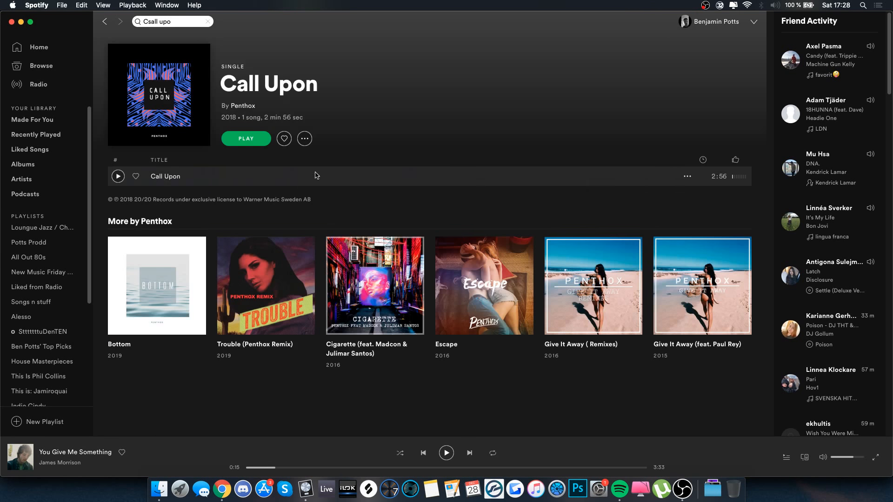
pyautogui.click(241, 107)
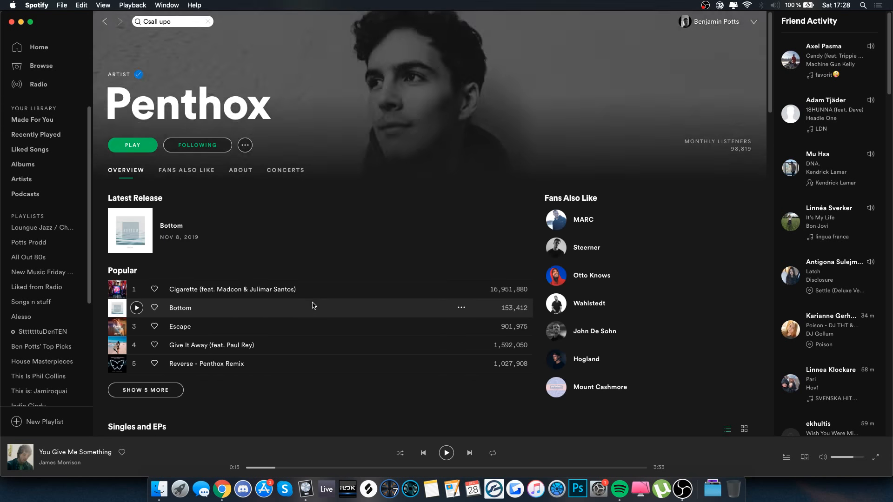
pyautogui.click(171, 393)
pyautogui.scroll(-2, 282, 358)
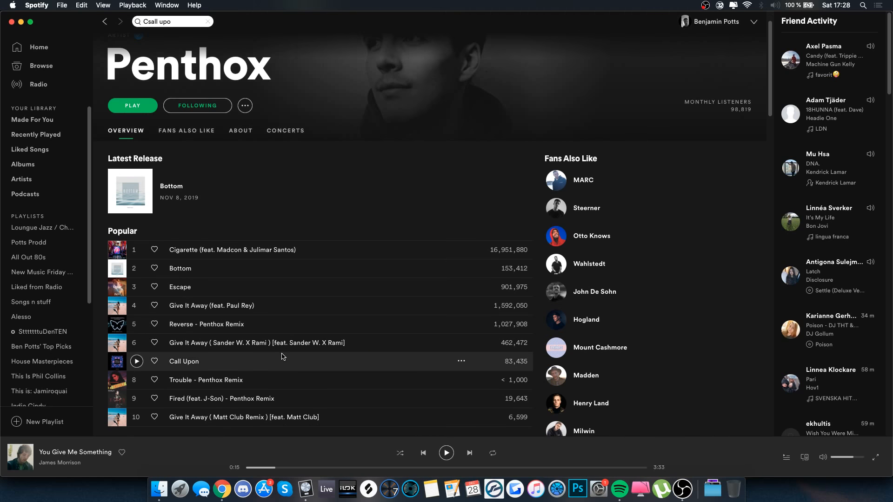
pyautogui.click(305, 487)
# - Hide the track automation and turn off all active solos
pyautogui.scroll(-2, 398, 311)
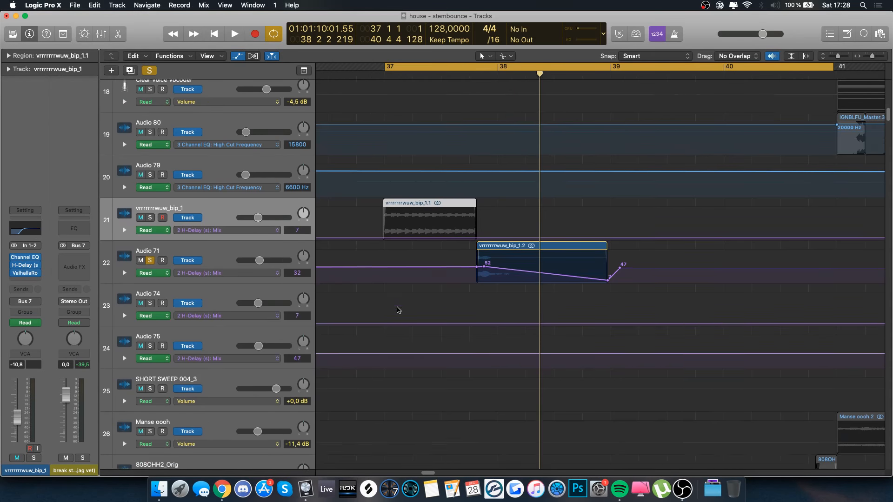
pyautogui.press('a')
pyautogui.hscroll(3, 398, 311)
pyautogui.press('s')
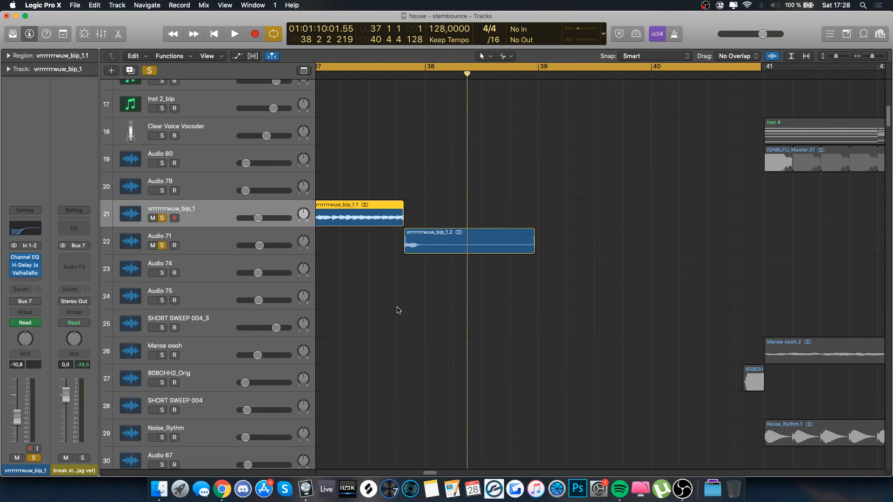
pyautogui.click(149, 69)
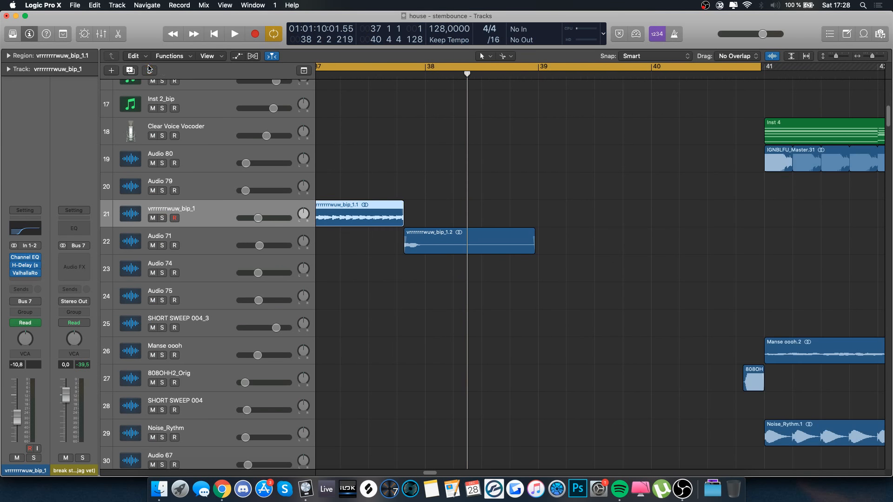
# - View the region parameters of the vrrrrrrrwuw_bip_1.1 region and collapse them again
pyautogui.hscroll(-2, 401, 204)
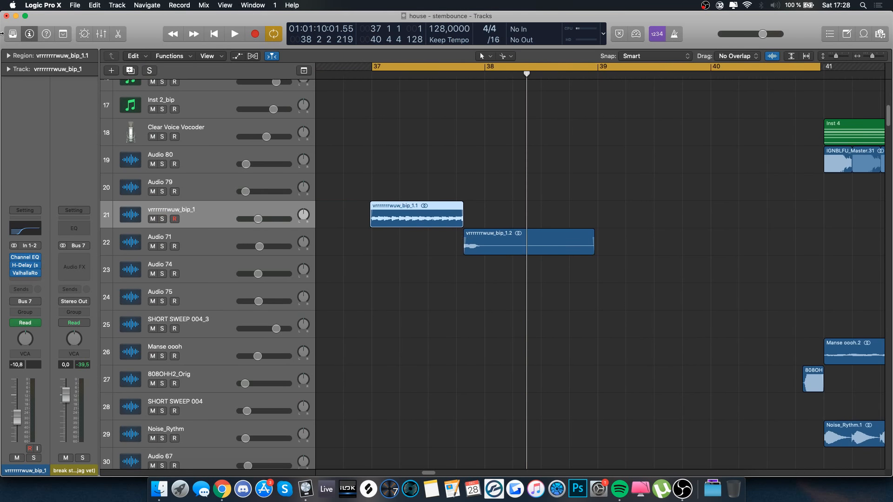
pyautogui.click(9, 55)
pyautogui.click(9, 56)
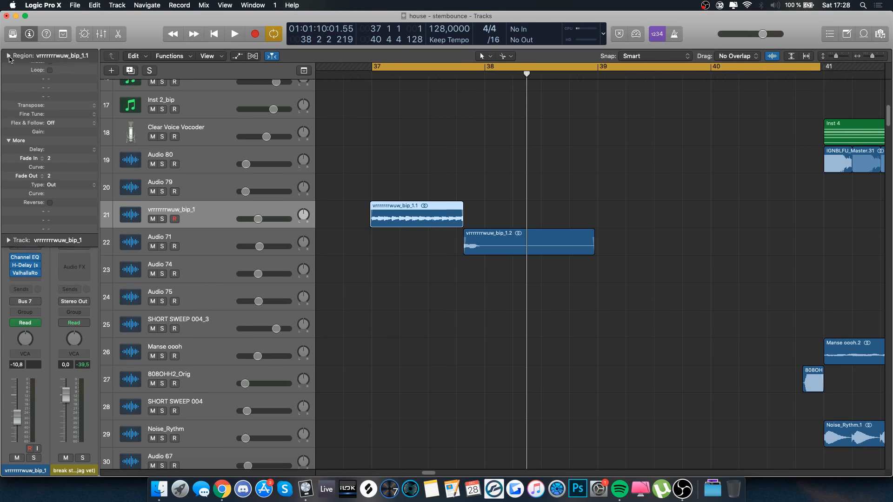
# - Look through the arrangement's tracks around bars 33 to 57 for the next layers to explain
pyautogui.click(212, 231)
pyautogui.press('super+Left')
pyautogui.press('super+Left')
pyautogui.press('super+Left')
pyautogui.hscroll(4, 448, 266)
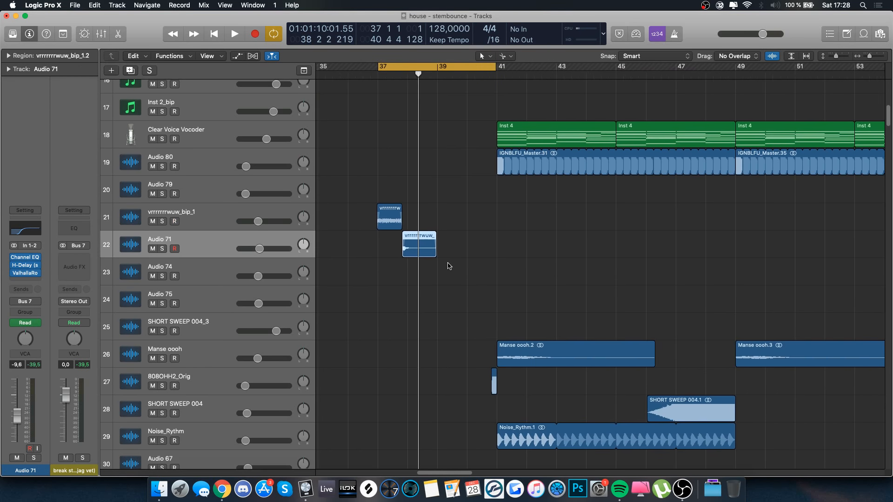
pyautogui.scroll(-20, 449, 314)
pyautogui.scroll(20, 449, 314)
pyautogui.hscroll(-5, 449, 314)
pyautogui.scroll(10, 449, 314)
pyautogui.scroll(-15, 449, 315)
pyautogui.hscroll(2, 449, 314)
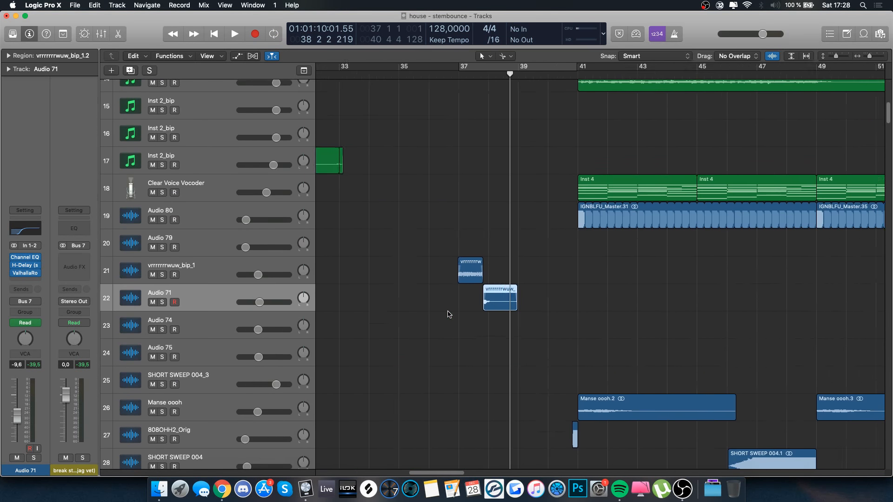
pyautogui.scroll(12, 449, 314)
pyautogui.hscroll(2, 448, 315)
pyautogui.press('super+Left')
pyautogui.scroll(1, 448, 314)
pyautogui.hscroll(5, 448, 315)
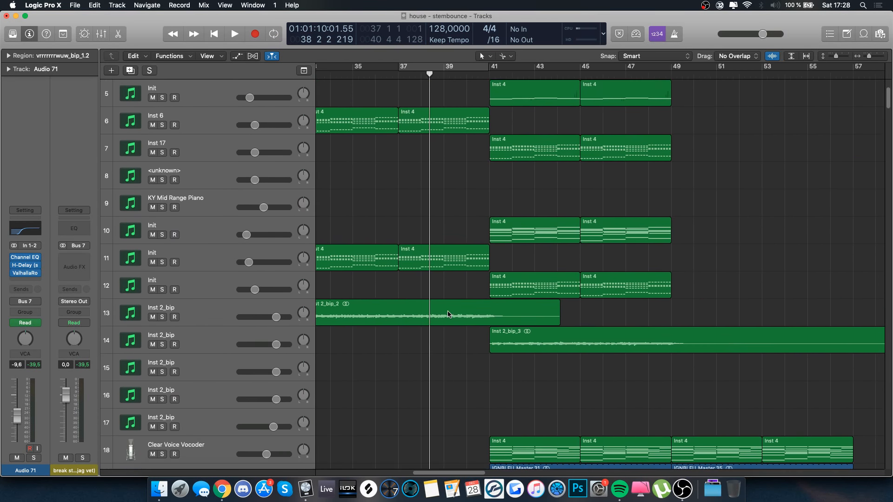
# - Set the cycle range to bars 41 through 57 and solo the Audio 80 track
pyautogui.scroll(-6, 449, 314)
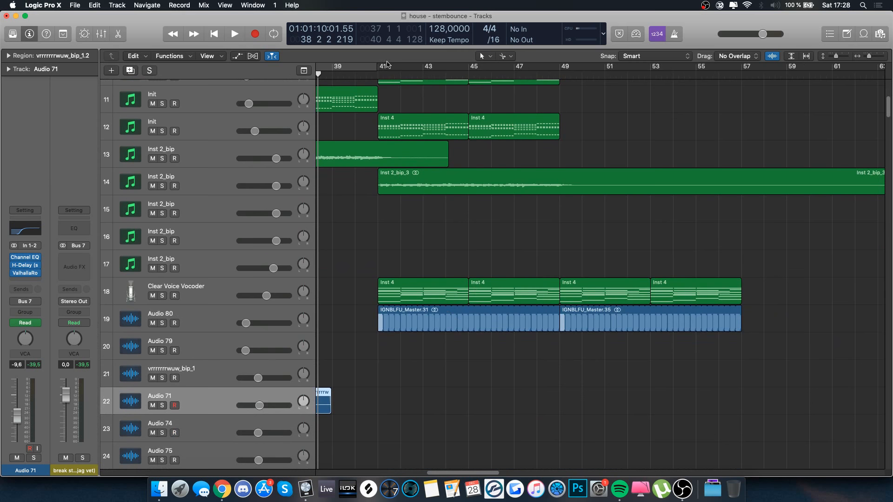
pyautogui.moveTo(380, 66); pyautogui.dragTo(741, 66)
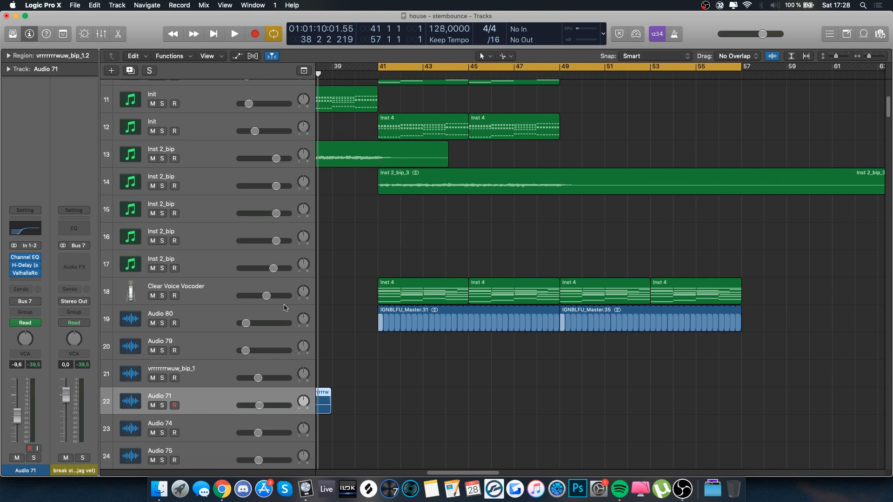
pyautogui.click(256, 311)
pyautogui.press('s')
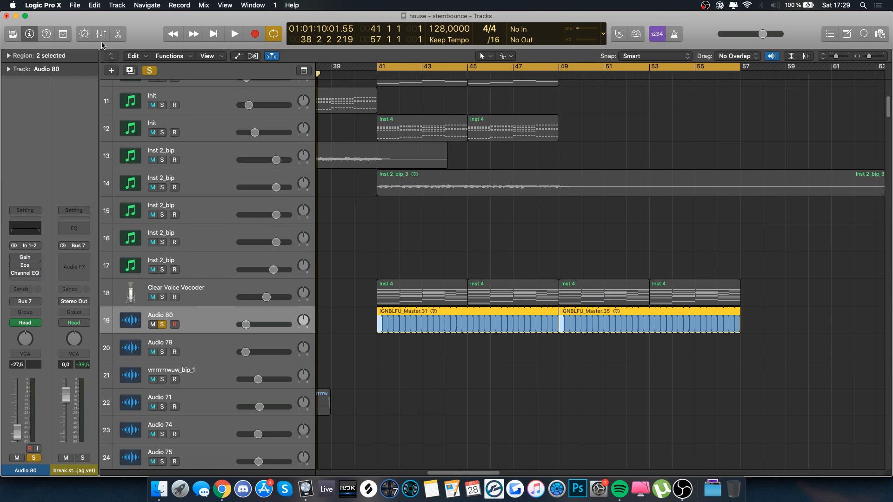
# - Create a new track with Audio 80's settings, copy the IGNBLFU_Master slice at bar 41 onto it and extend its start backwards
pyautogui.click(131, 71)
pyautogui.moveTo(380, 327); pyautogui.dragTo(546, 354)
pyautogui.click(474, 165)
pyautogui.click(385, 350)
pyautogui.moveTo(381, 354); pyautogui.dragTo(209, 355)
# - Play the extended IGNBLFU_Master copy with Audio 80 unsoloed, then delete the copy and its track
pyautogui.press('space')
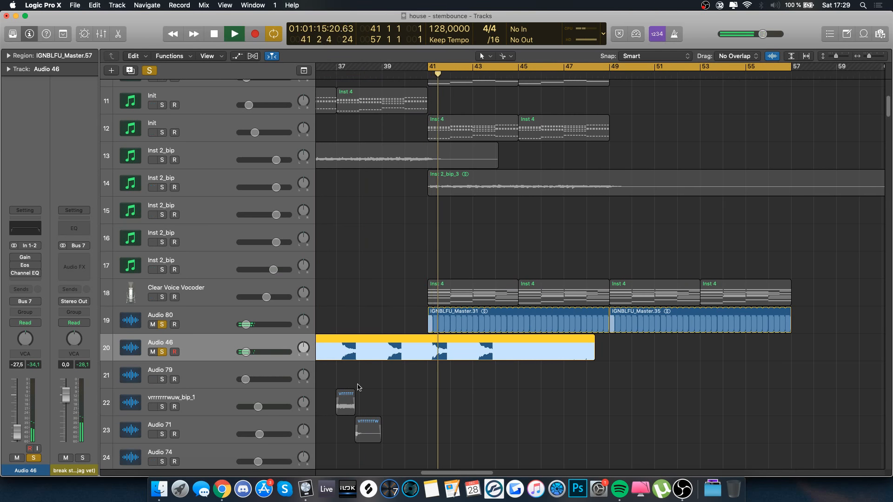
pyautogui.click(169, 328)
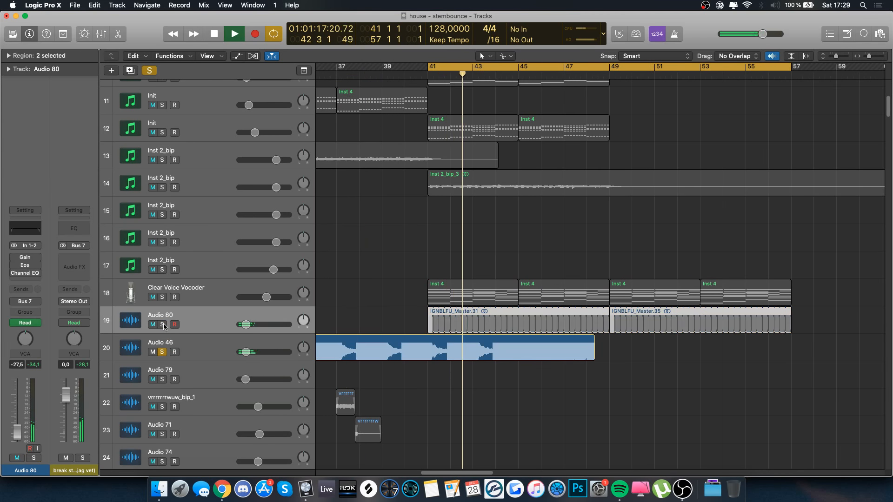
pyautogui.click(195, 348)
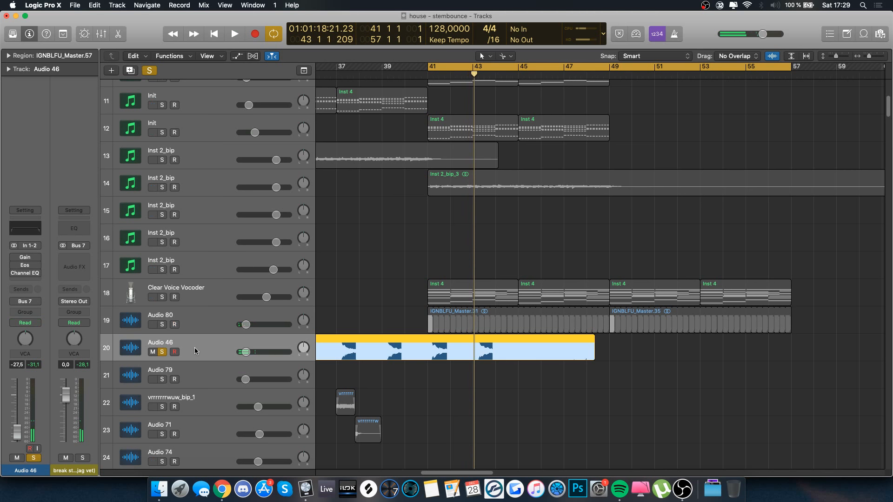
pyautogui.press('Delete')
pyautogui.press('super+BackSpace')
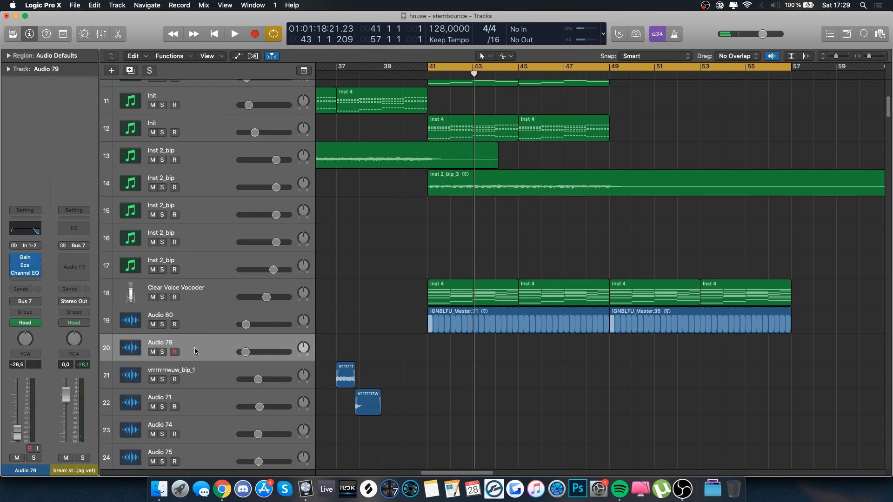
# - Select the Audio 80 track's regions, check the stream's status and audio levels in OBS, and return to Logic Pro X
pyautogui.click(198, 320)
pyautogui.hscroll(2, 515, 410)
pyautogui.scroll(-5, 517, 413)
pyautogui.scroll(10, 474, 324)
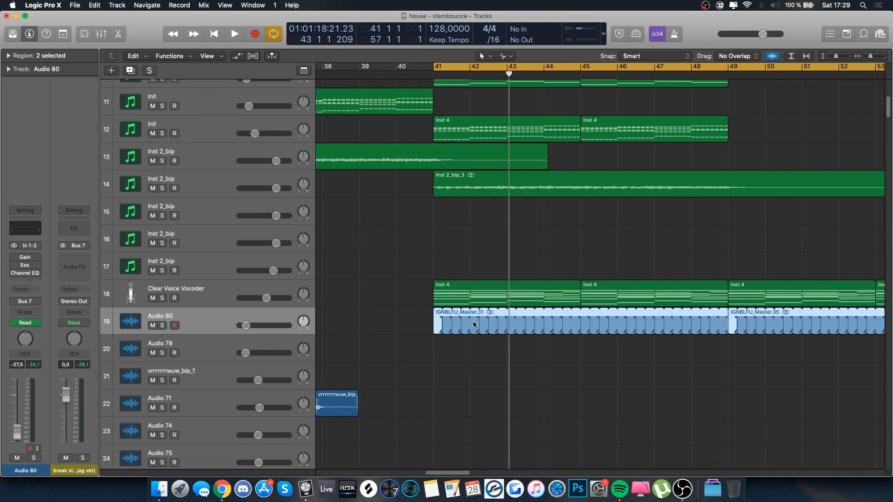
pyautogui.hscroll(2, 474, 324)
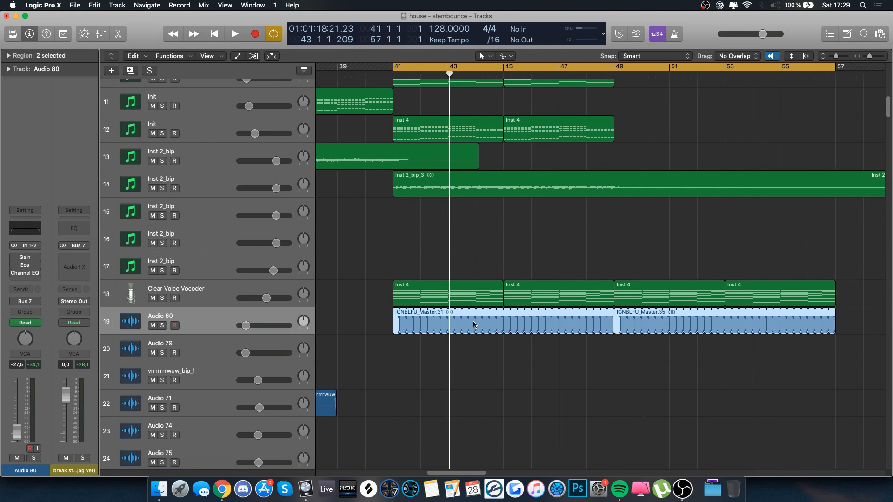
pyautogui.hscroll(2, 474, 324)
pyautogui.click(683, 488)
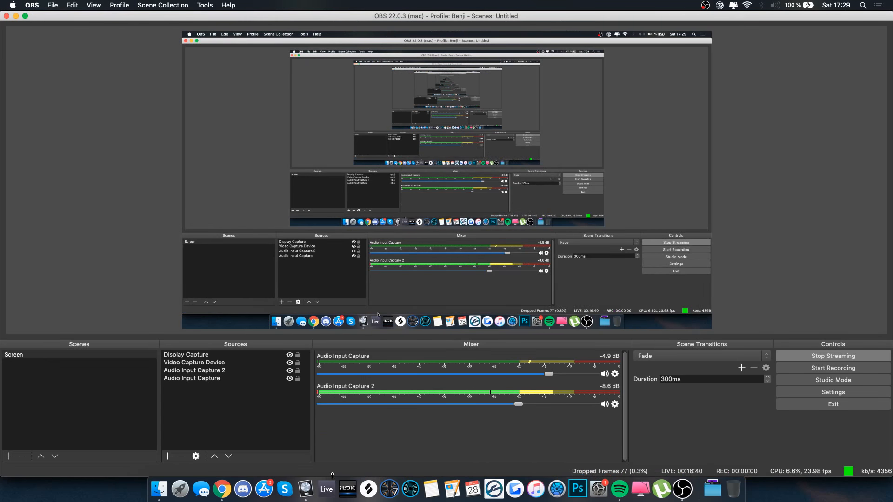
pyautogui.click(305, 489)
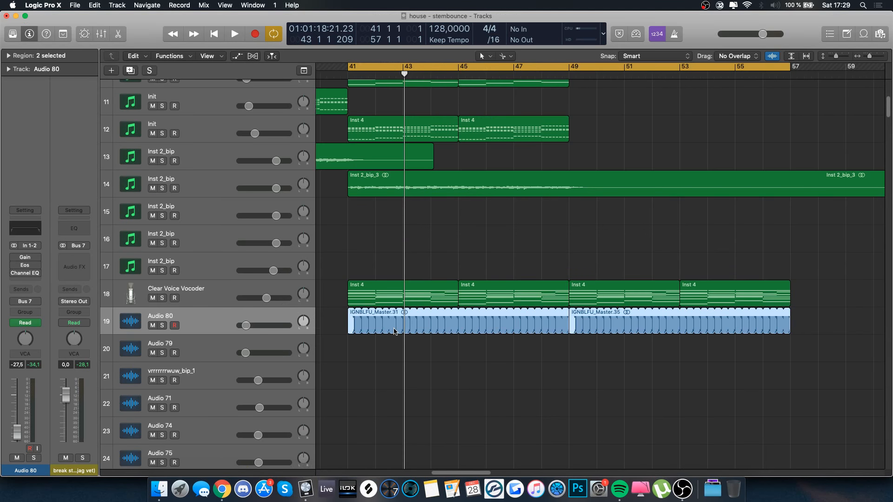
# - Solo the Audio 80 track and play it with its Eos reverb settings open, then close the plug-in
pyautogui.press('s')
pyautogui.press('space')
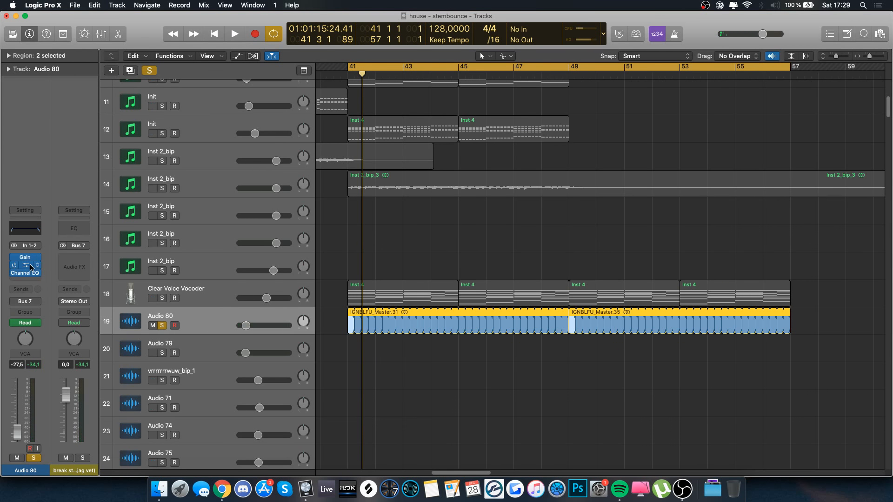
pyautogui.click(30, 267)
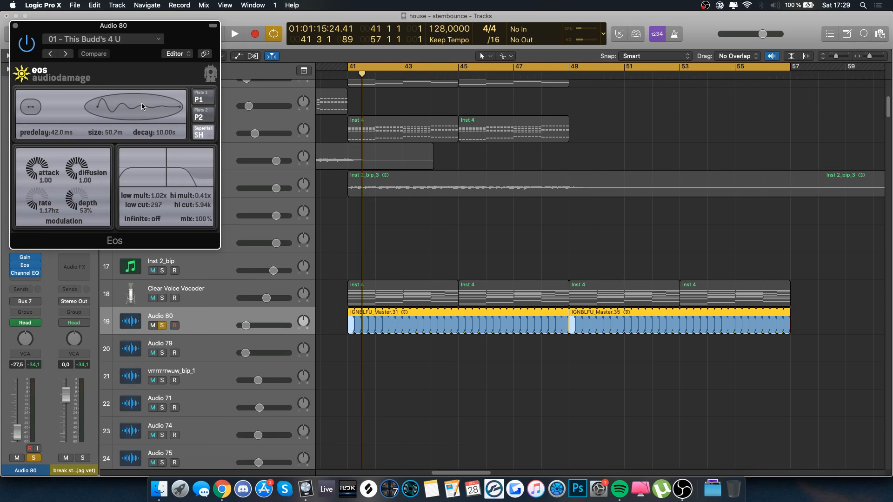
pyautogui.press('space')
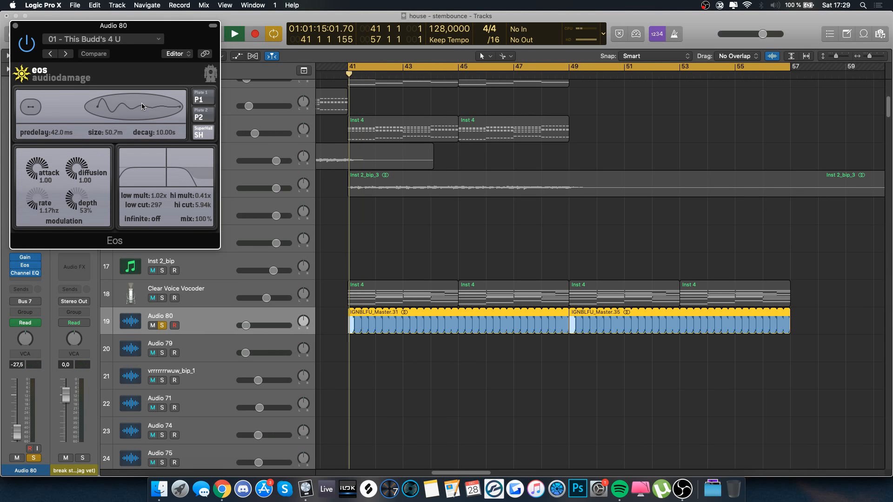
pyautogui.press('super+w')
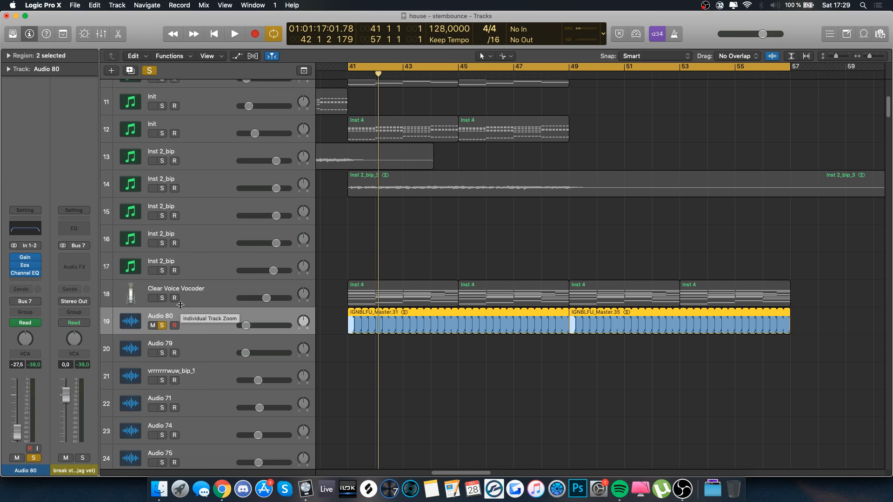
# - Select the soloed Clear Voice Vocoder track, unsolo Audio 80 and play the vocoder on its own
pyautogui.click(170, 305)
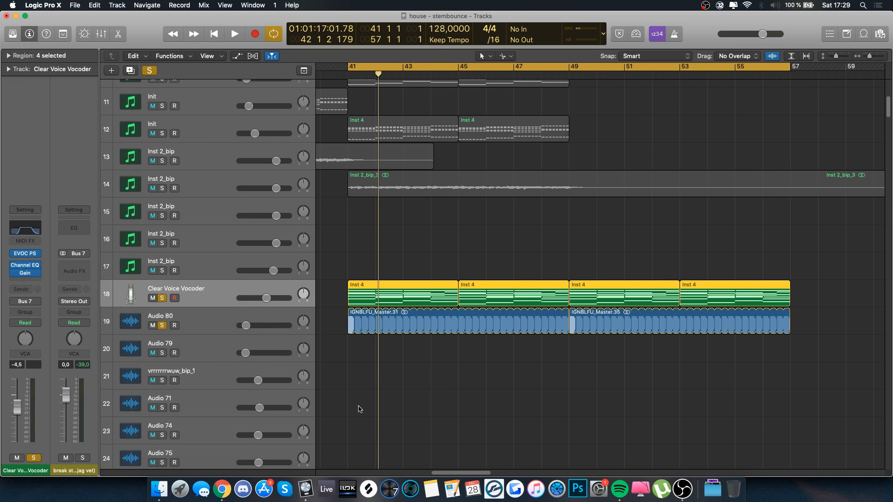
pyautogui.scroll(-10, 385, 439)
pyautogui.scroll(10, 385, 439)
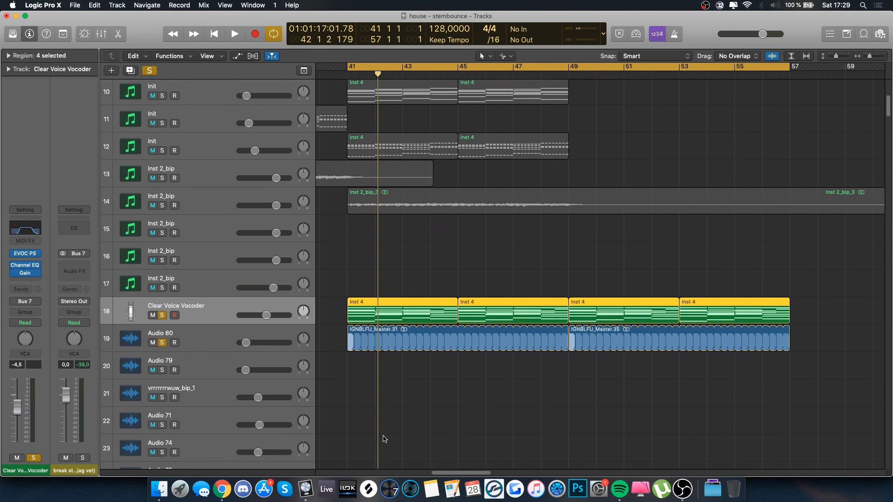
pyautogui.click(161, 344)
pyautogui.press('space')
pyautogui.scroll(-12, 327, 320)
pyautogui.scroll(-20, 326, 320)
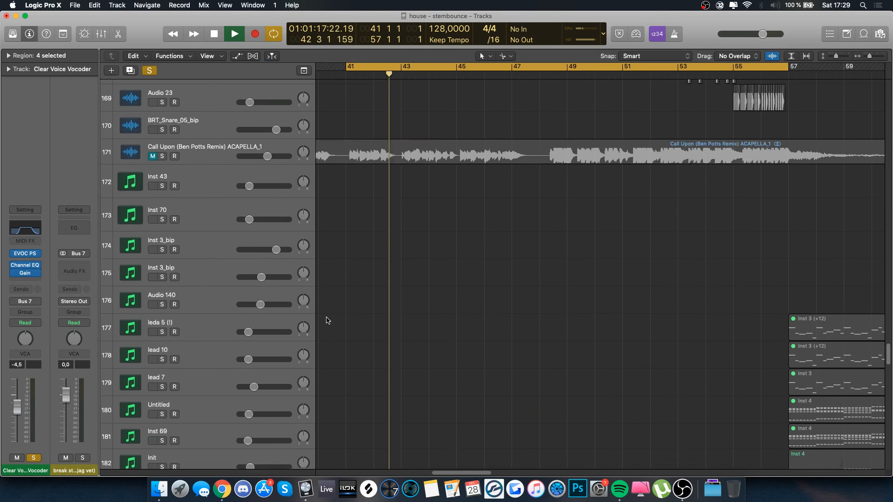
pyautogui.scroll(4, 326, 320)
pyautogui.press('space')
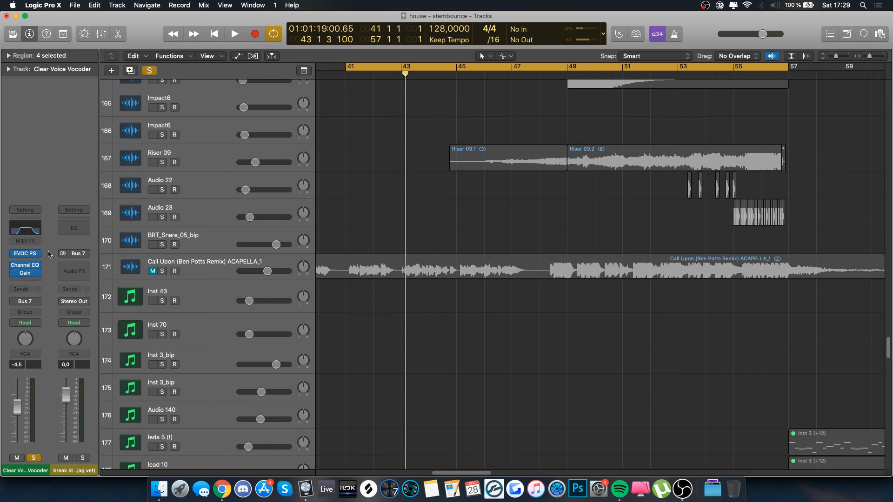
# - Play the vocoder, check the side chain source of its EVOC 20 PolySynth, and close the plug-in
pyautogui.press('space')
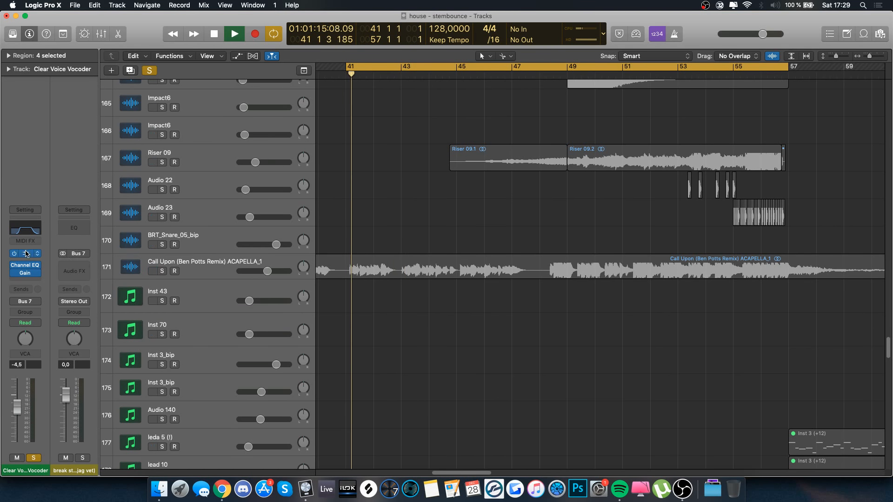
pyautogui.press('v')
pyautogui.click(269, 37)
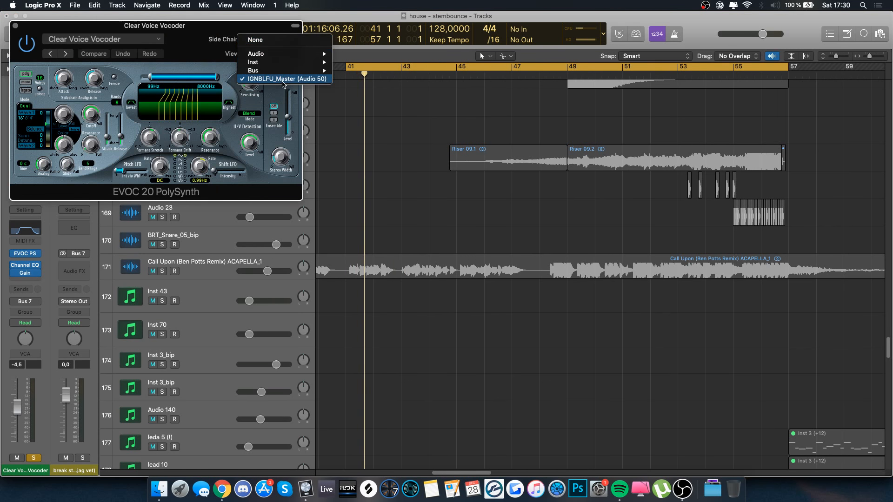
pyautogui.click(10, 23)
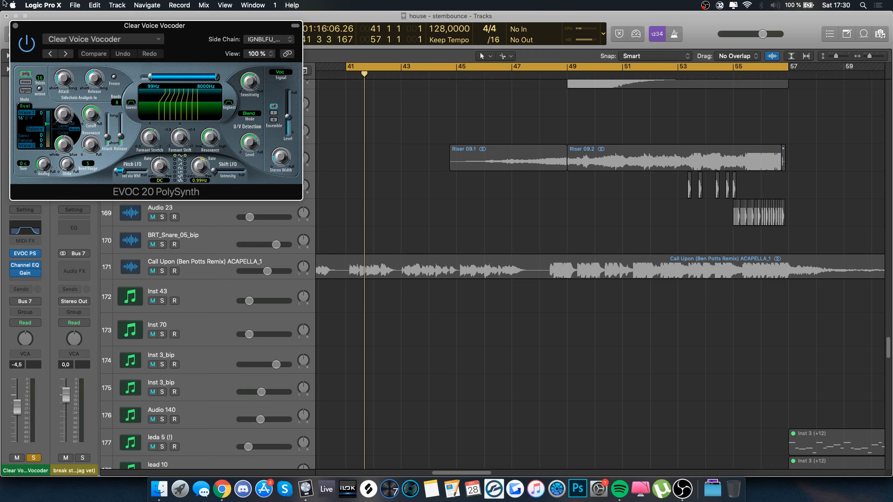
pyautogui.click(16, 26)
# - Play the soloed Clear Voice Vocoder part briefly, then clear all solos
pyautogui.scroll(20, 449, 281)
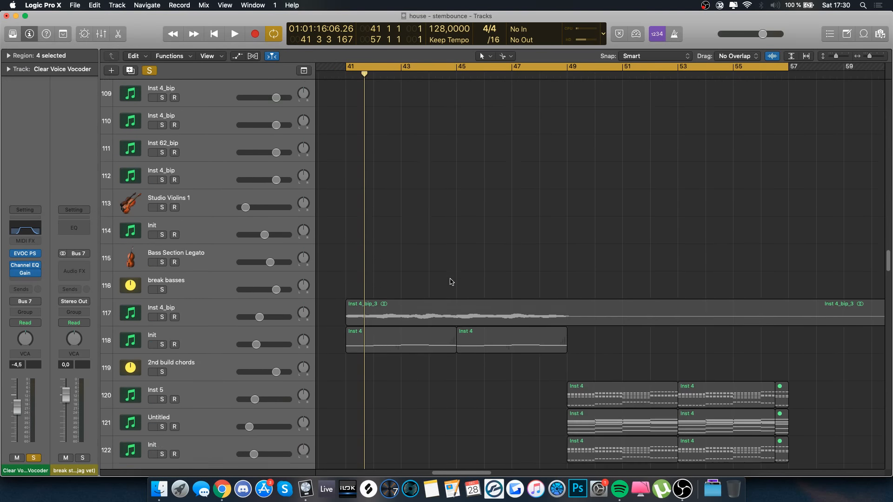
pyautogui.scroll(20, 450, 281)
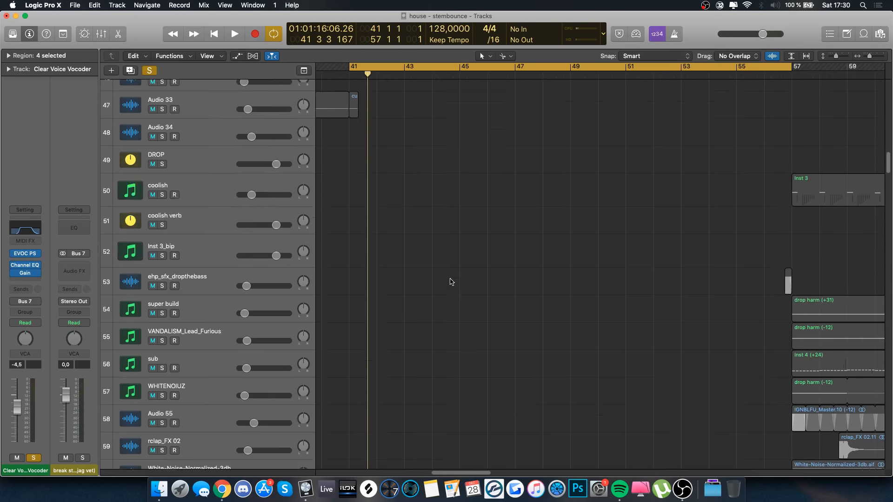
pyautogui.scroll(9, 450, 281)
pyautogui.press('space')
pyautogui.press('space')
pyautogui.click(152, 69)
pyautogui.scroll(6, 484, 166)
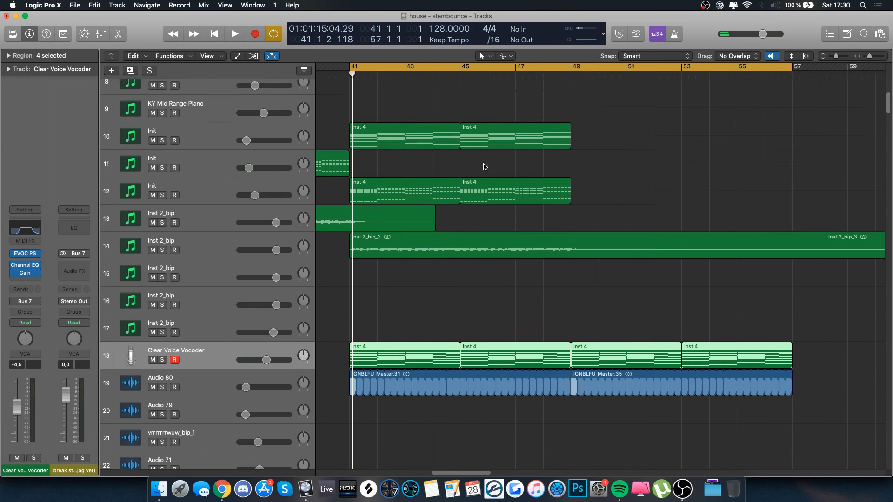
# - Select the Inst 1 track, set the cycle range from bar 33 to bar 50 and start playback
pyautogui.click(212, 130)
pyautogui.hscroll(-10, 504, 182)
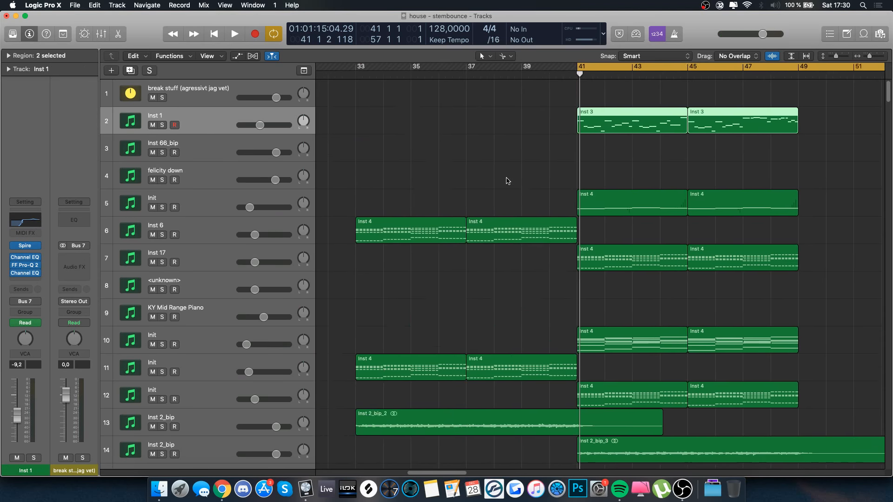
pyautogui.scroll(-6, 505, 181)
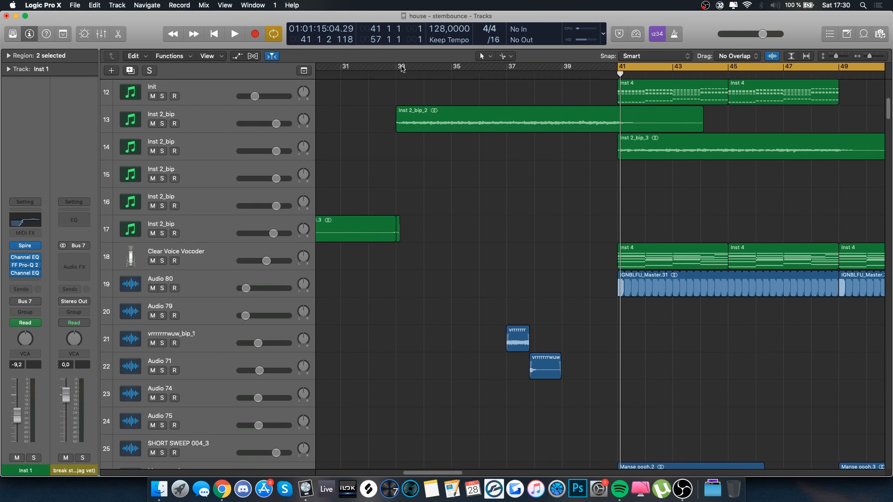
pyautogui.moveTo(400, 67); pyautogui.dragTo(867, 95)
pyautogui.press('space')
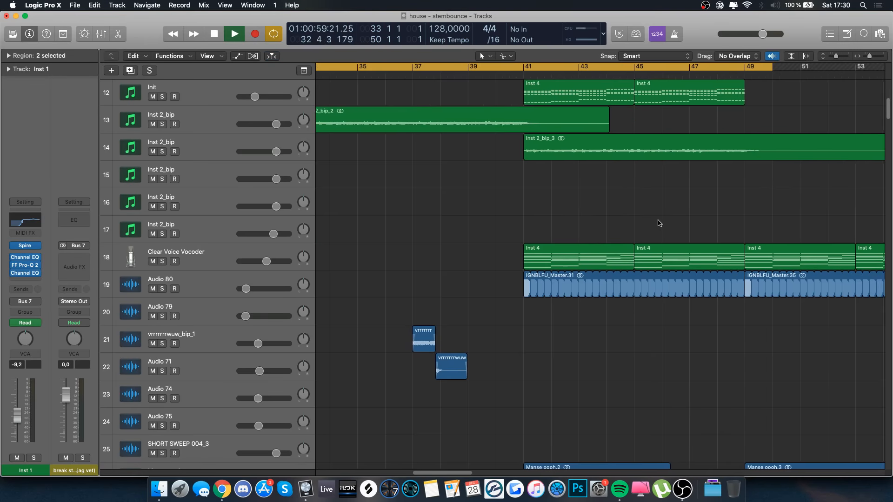
# - Listen through the section from bar 33, mute the Call Upon acapella track and stop playback with the cycle range off
pyautogui.scroll(5, 658, 223)
pyautogui.scroll(-20, 658, 223)
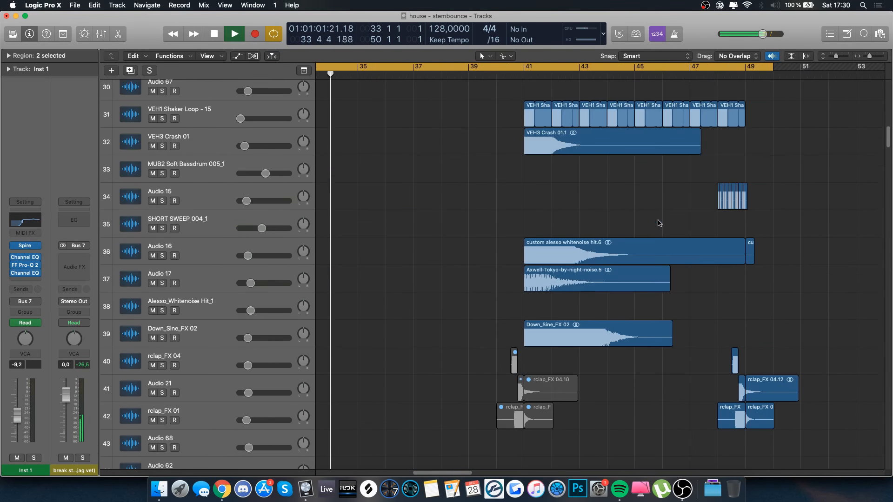
pyautogui.scroll(-20, 658, 223)
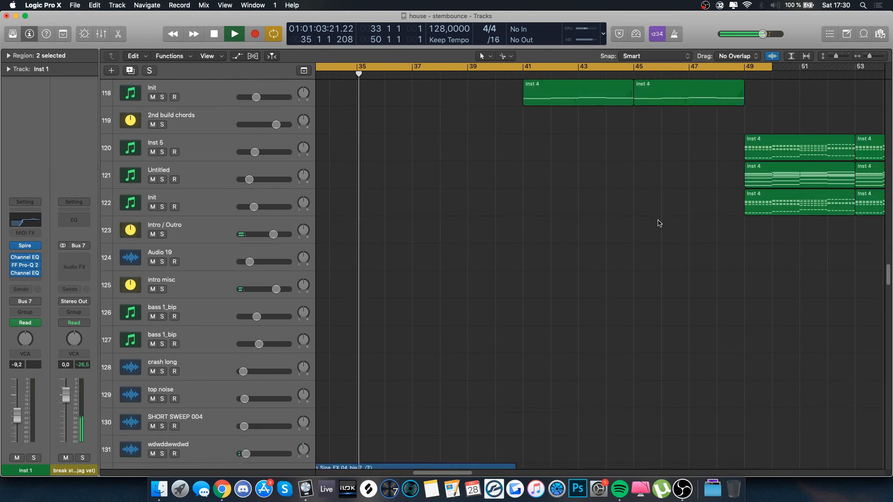
pyautogui.scroll(-17, 658, 223)
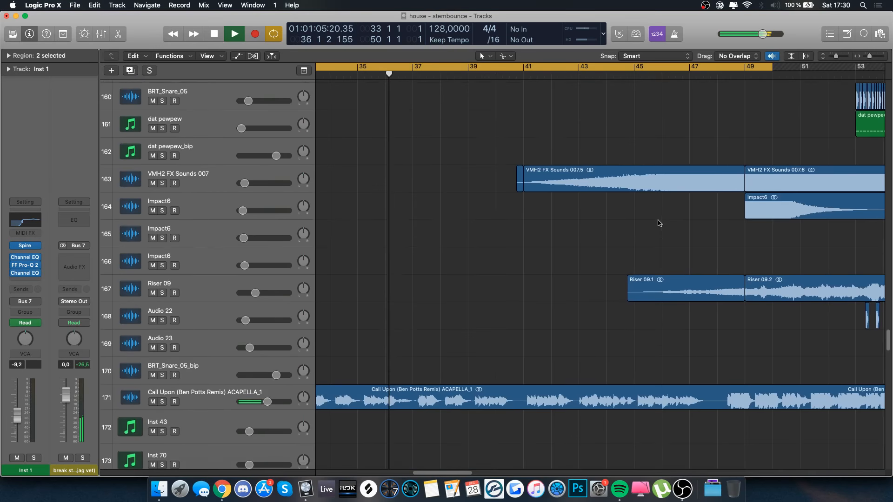
pyautogui.scroll(20, 636, 296)
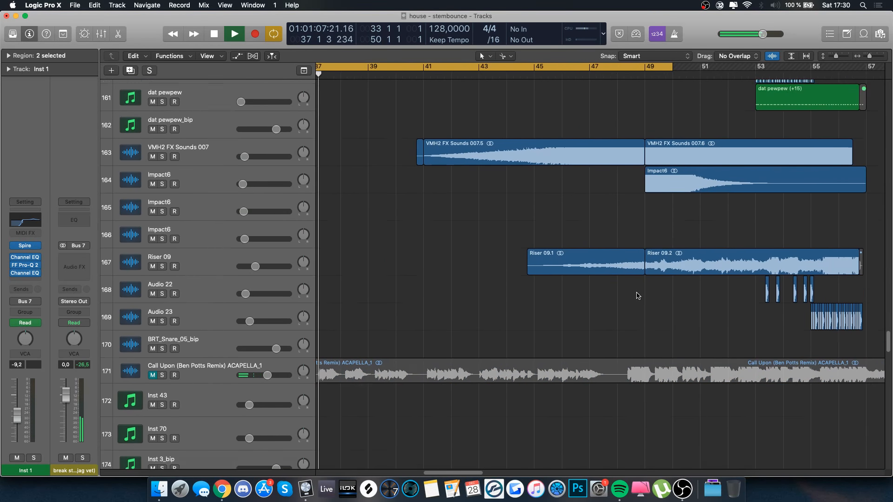
pyautogui.scroll(5, 637, 296)
pyautogui.press('space')
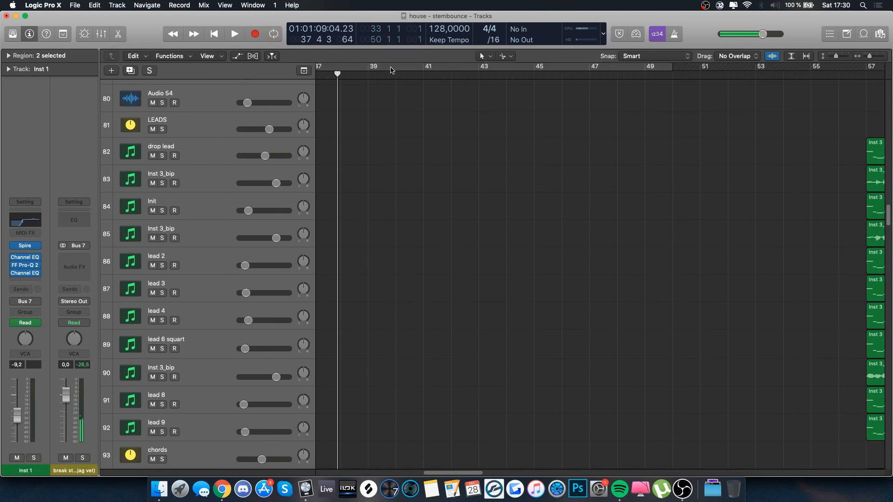
# - Play the arrangement without cycling from about bar 39 into the break at bar 41, then stop
pyautogui.click(391, 67)
pyautogui.press('space')
pyautogui.scroll(-20, 437, 126)
pyautogui.scroll(10, 437, 126)
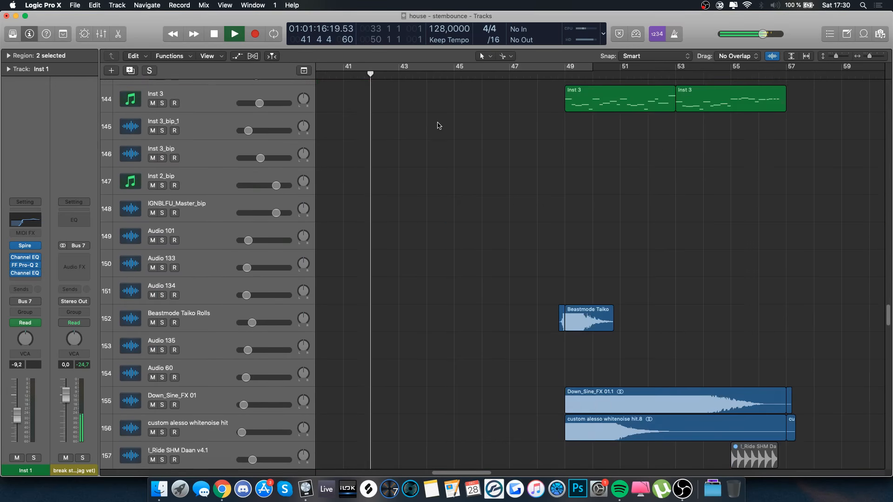
pyautogui.scroll(20, 437, 126)
pyautogui.press('space')
# - Set the cycle range to bars 41 through 49 and play Inst 1 soloed, adding the Init track 5 and Inst 17 solos
pyautogui.moveTo(563, 68); pyautogui.dragTo(345, 68)
pyautogui.press('s')
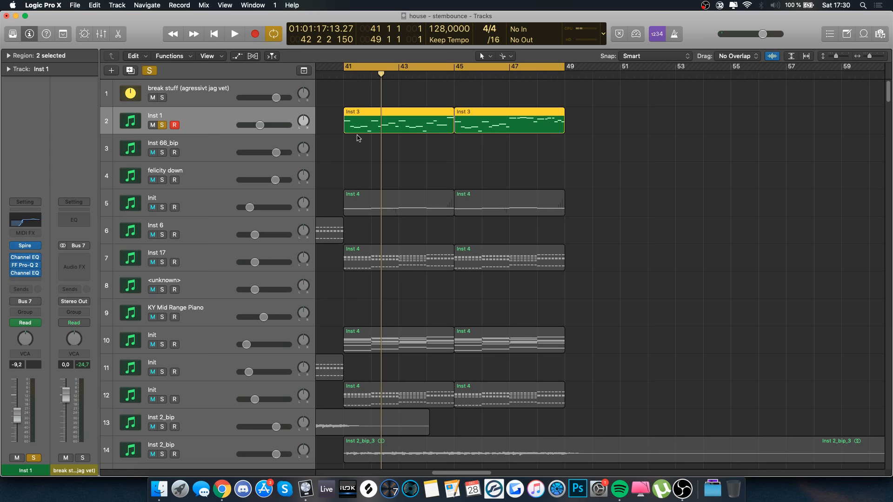
pyautogui.press('space')
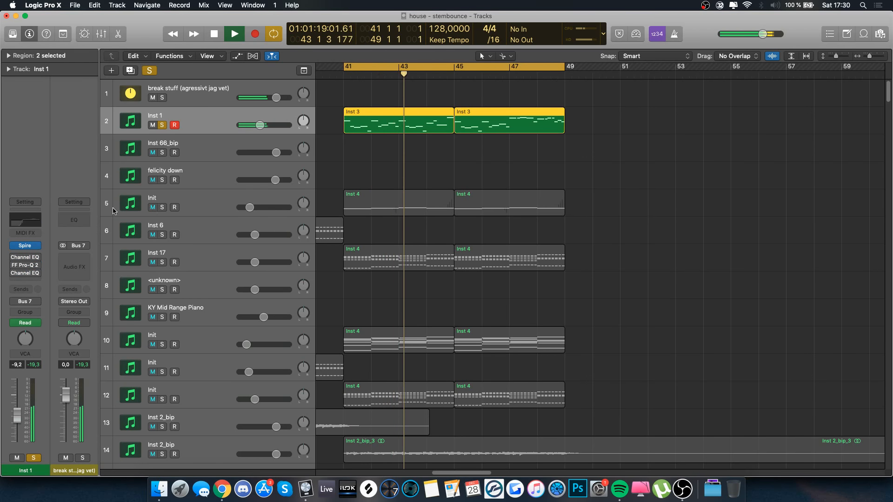
pyautogui.click(162, 208)
pyautogui.click(163, 263)
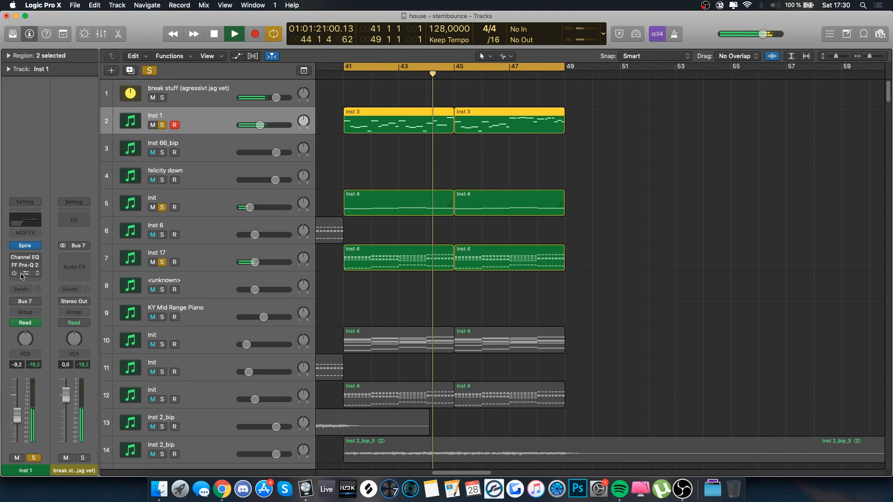
# - Clear all solos to hear the vocoder and vocal slices with the full break, then stop playback
pyautogui.scroll(-5, 392, 292)
pyautogui.scroll(-2, 392, 292)
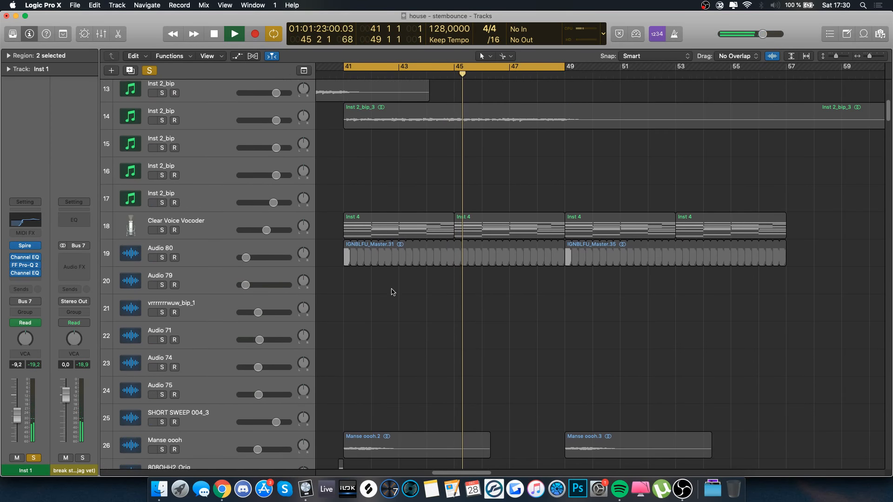
pyautogui.click(149, 71)
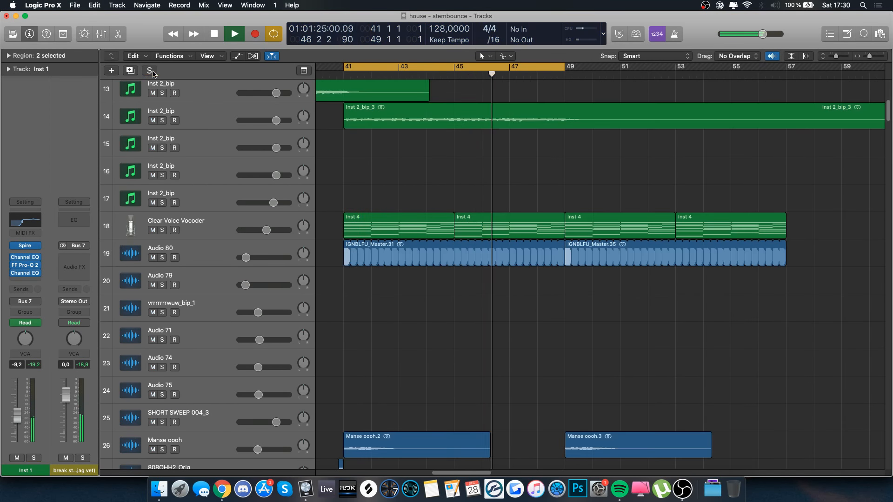
pyautogui.press('space')
# - Solo the Manse oooh track, play its vocal sample from bar 41, then unsolo it
pyautogui.scroll(-5, 361, 202)
pyautogui.click(246, 215)
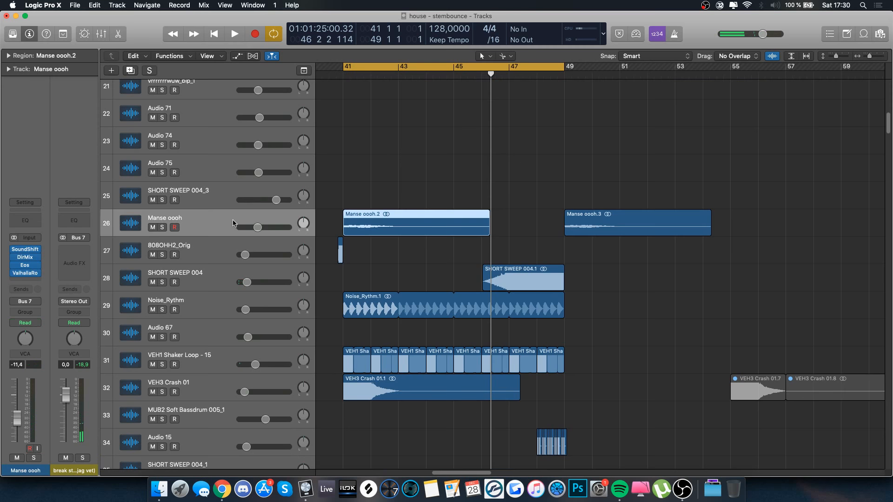
pyautogui.hotkey('ctrl', 's')
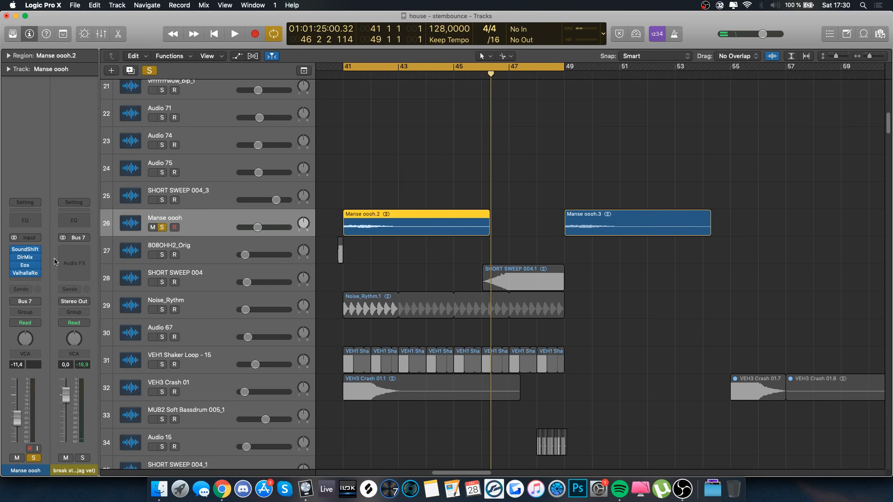
pyautogui.press('space')
pyautogui.hotkey('ctrl', 's')
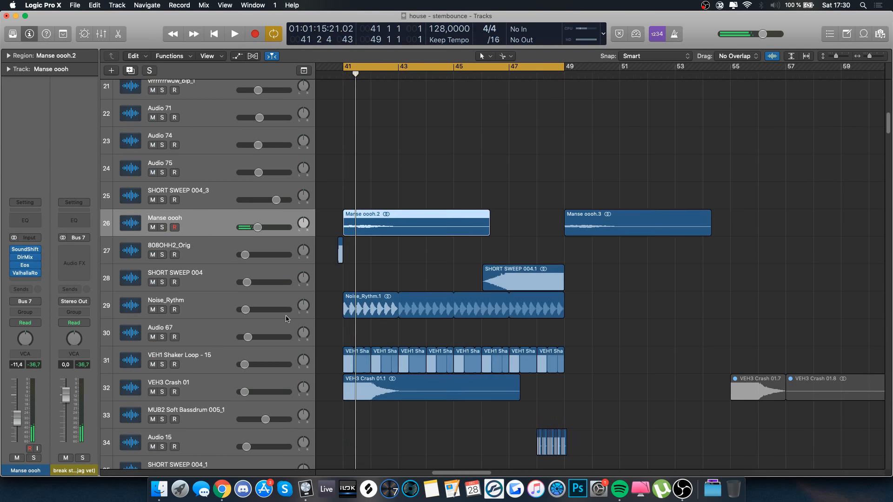
pyautogui.click(213, 309)
pyautogui.scroll(-4, 432, 344)
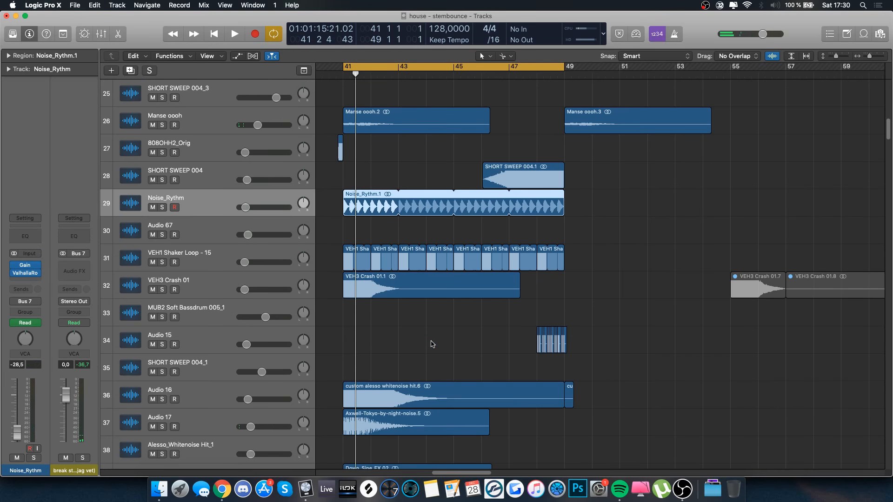
pyautogui.click(207, 259)
pyautogui.hotkey('ctrl', 's')
pyautogui.scroll(-1, 498, 354)
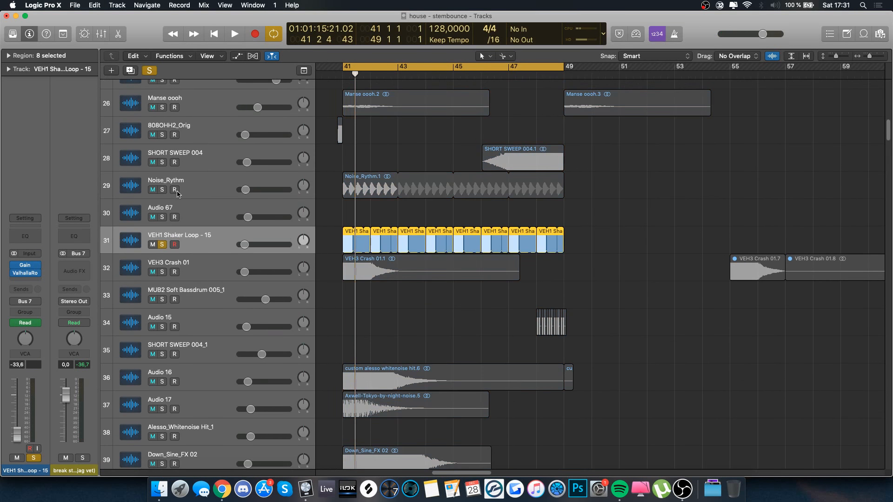
pyautogui.hotkey('ctrl', 's')
# - Select the Noise_Rythm track, solo it and play its looped noise region from bar 41
pyautogui.click(170, 189)
pyautogui.press('super+Right')
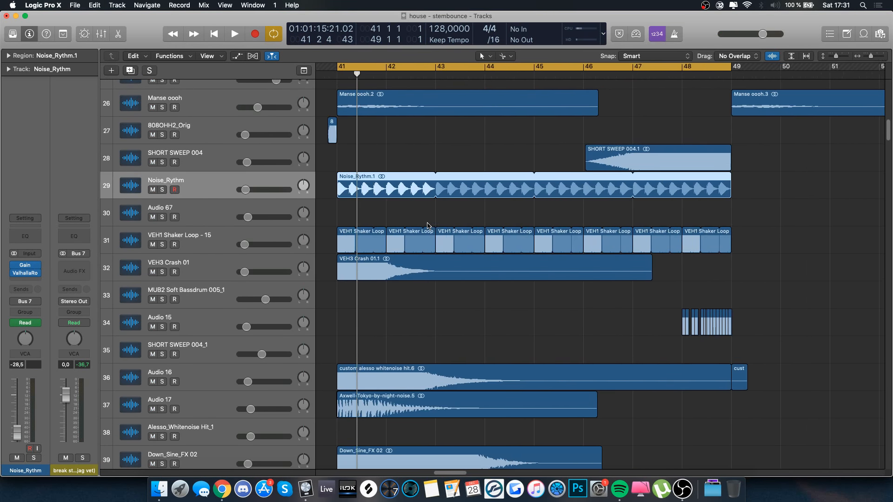
pyautogui.hotkey('ctrl', 's')
pyautogui.press('space')
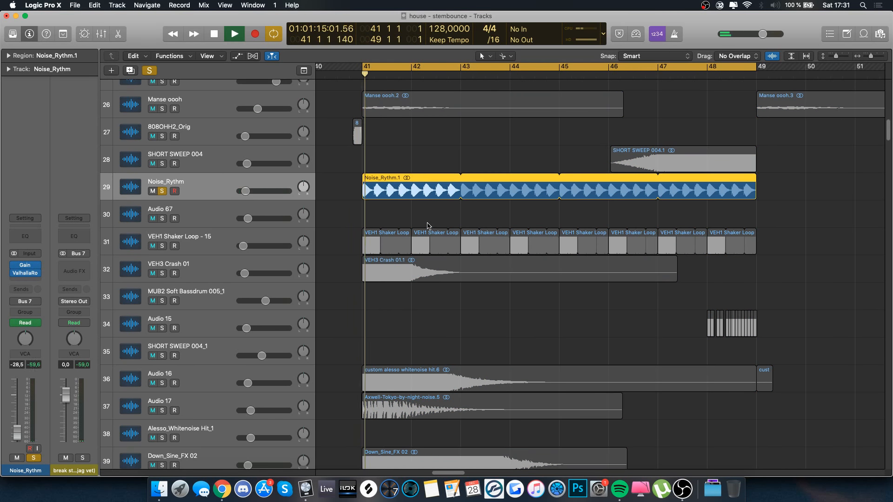
# - Clear the solo and view the ValhallaRoom reverb settings on the Noise_Rythm track
pyautogui.hotkey('ctrl', 's')
pyautogui.hscroll(2, 302, 272)
pyautogui.click(26, 275)
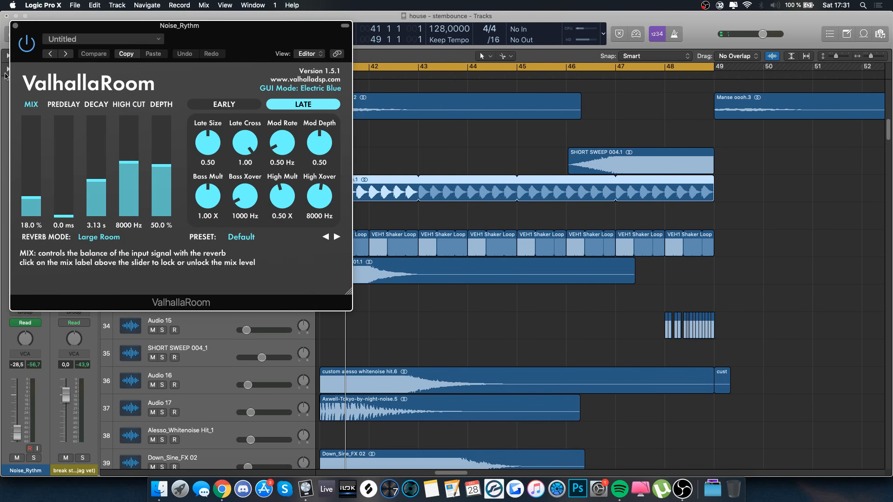
pyautogui.click(14, 25)
# - Solo the VEH1 Shaker Loop - 15 track, play its loop from bar 41, then stop and unsolo it
pyautogui.click(214, 245)
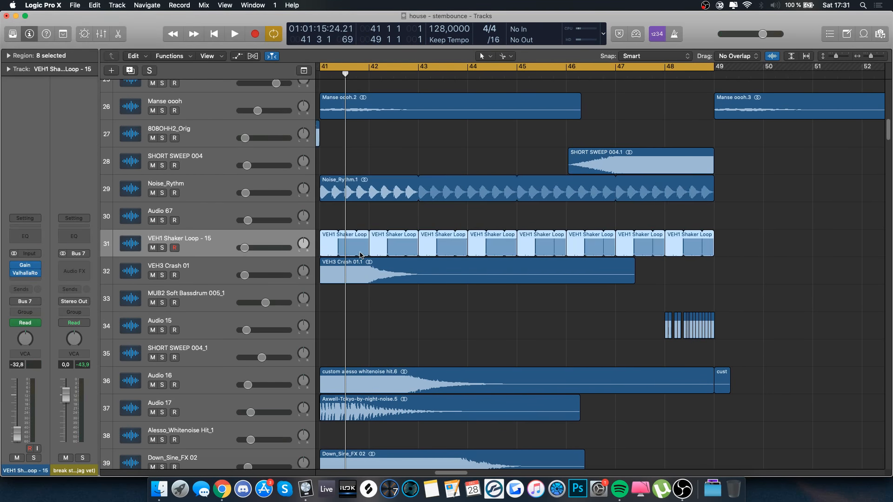
pyautogui.press('s')
pyautogui.hscroll(-2, 360, 253)
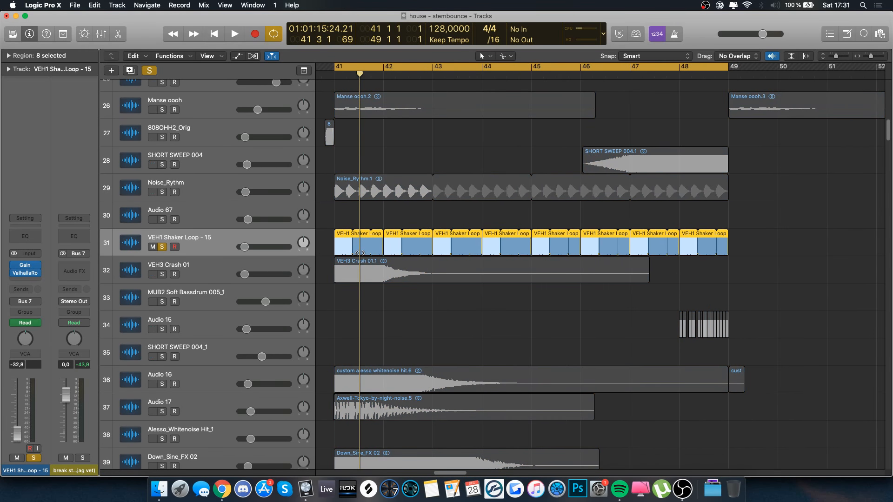
pyautogui.scroll(-3, 361, 253)
pyautogui.press('space')
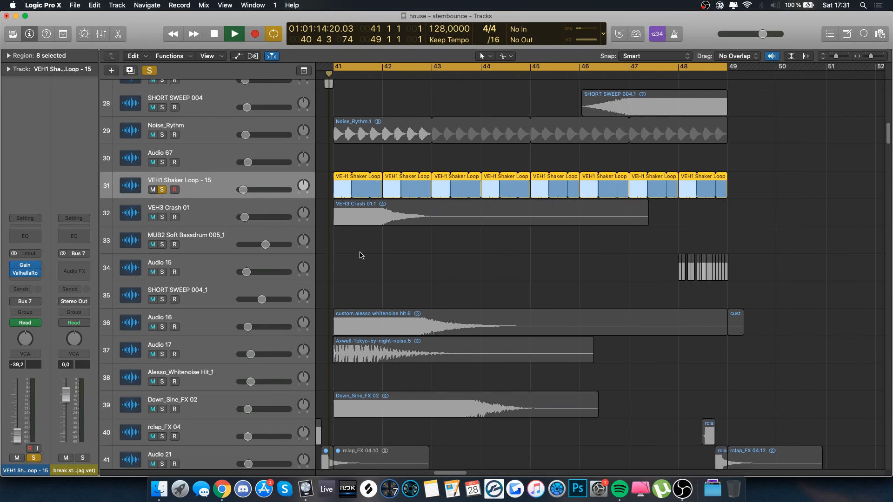
pyautogui.scroll(-2, 454, 300)
pyautogui.press('space')
pyautogui.press('s')
# - Solo the Audio 15 track and play its chopped regions with the cycle range set to bars 48 through 52
pyautogui.click(217, 231)
pyautogui.press('s')
pyautogui.moveTo(682, 71); pyautogui.dragTo(875, 76)
pyautogui.press('space')
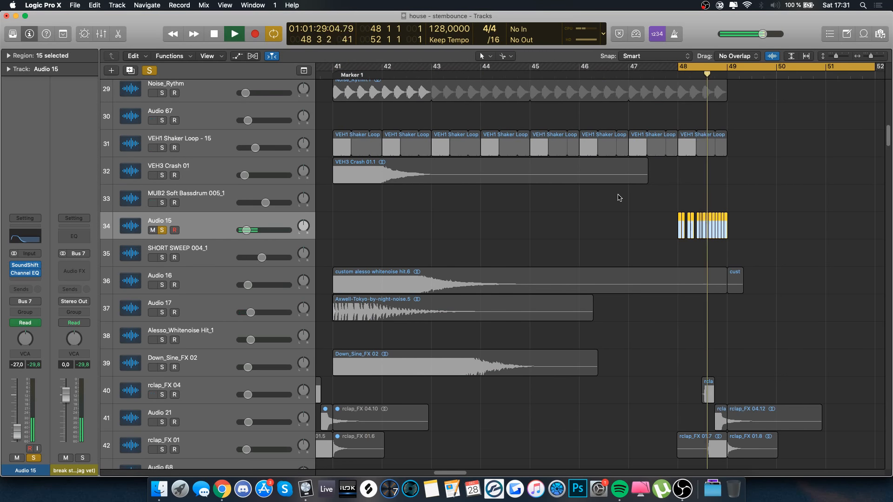
pyautogui.press('space')
# - Set the cycle range back to bars 41 through 49 and unsolo Audio 15
pyautogui.click(725, 68)
pyautogui.moveTo(725, 68); pyautogui.dragTo(325, 145)
pyautogui.scroll(-3, 365, 344)
pyautogui.press('s')
# - Select the Audio 65 track beneath KICK and play the full break briefly from bar 41
pyautogui.click(209, 221)
pyautogui.scroll(-20, 407, 285)
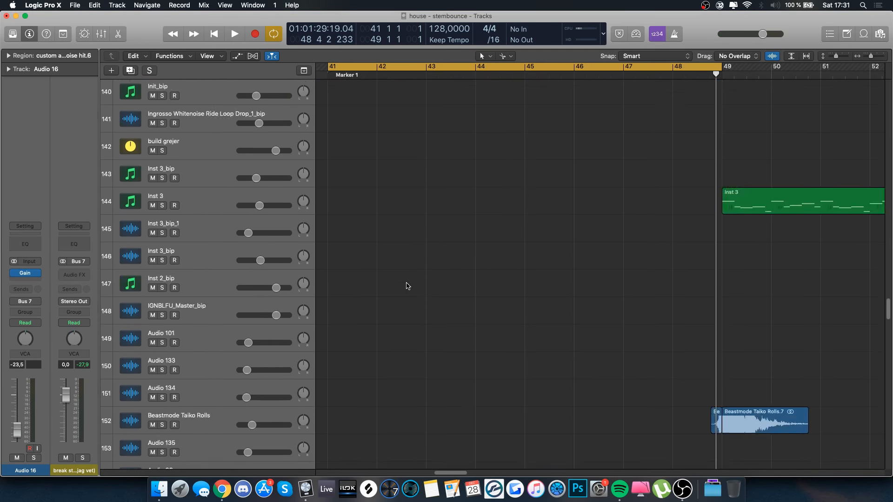
pyautogui.scroll(20, 407, 285)
pyautogui.click(199, 306)
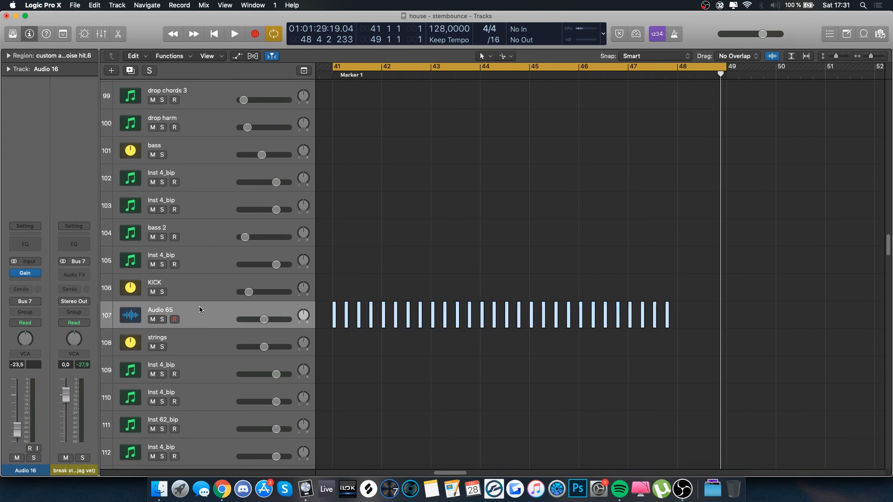
pyautogui.press('space')
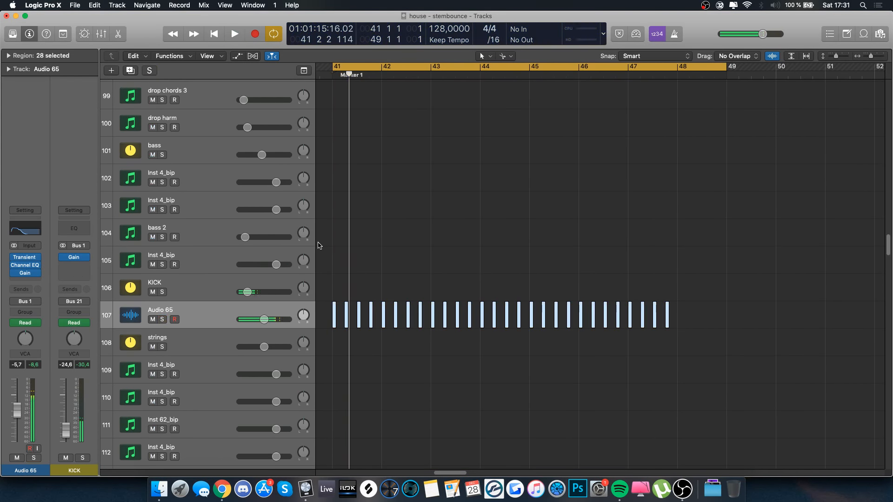
# - Select the Axwell-Tokyo-by-night-noise region on the Audio 17 track and solo the track
pyautogui.scroll(20, 319, 245)
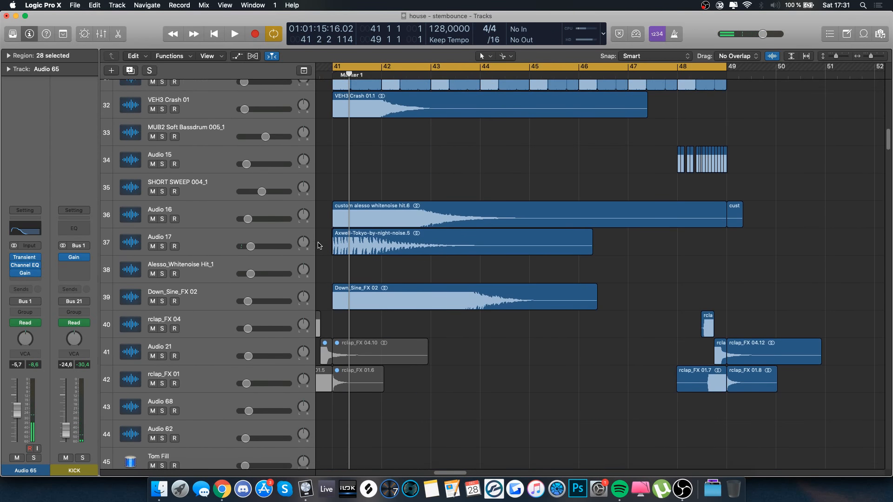
pyautogui.click(233, 253)
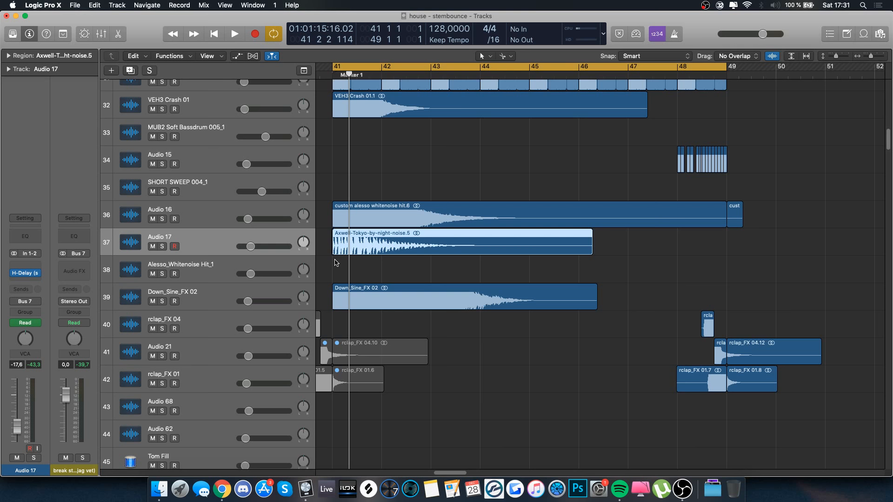
pyautogui.hscroll(-2, 427, 278)
pyautogui.click(440, 273)
pyautogui.click(446, 247)
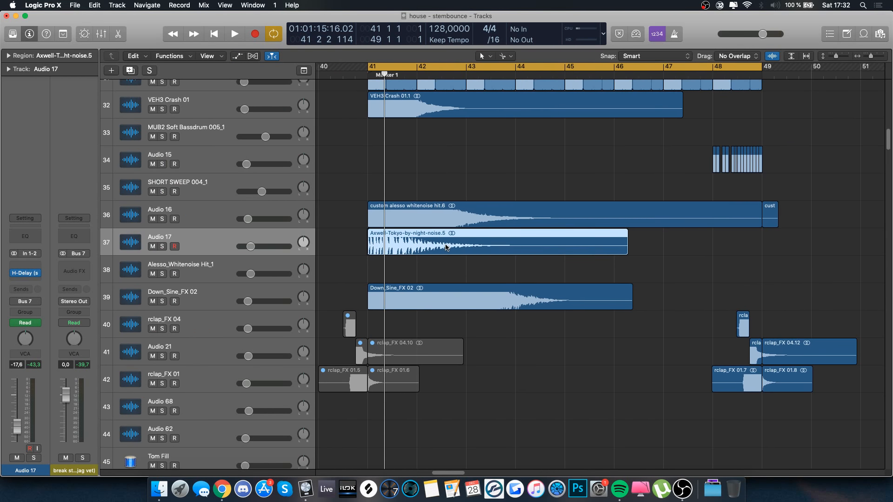
pyautogui.press('s')
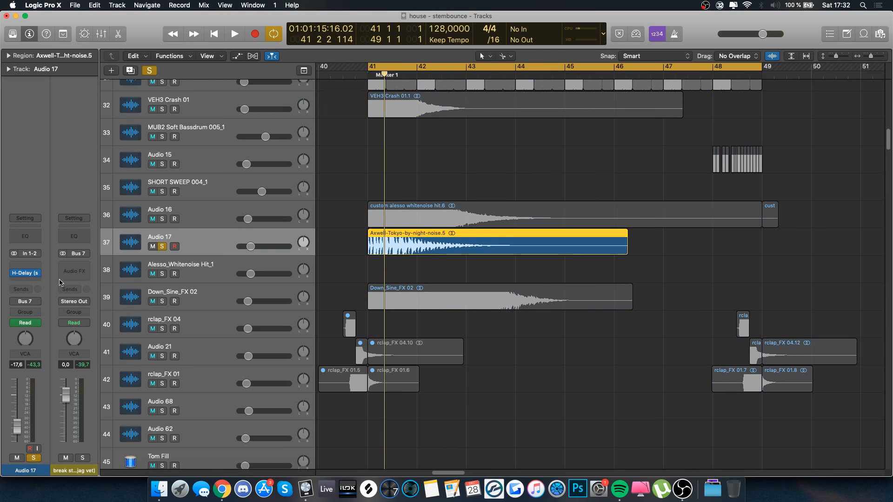
# - View Audio 17's H-Delay settings while playing its noise sample, then close the plug-in, stop and unsolo the track
pyautogui.click(26, 271)
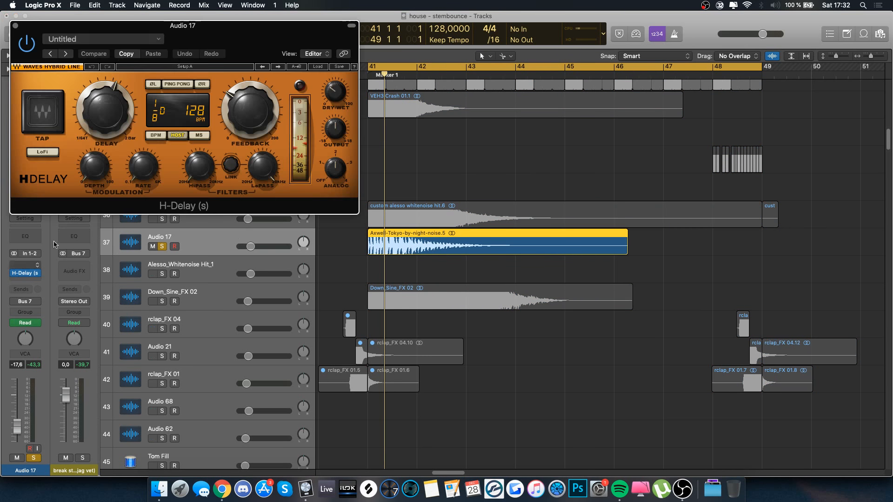
pyautogui.press('space')
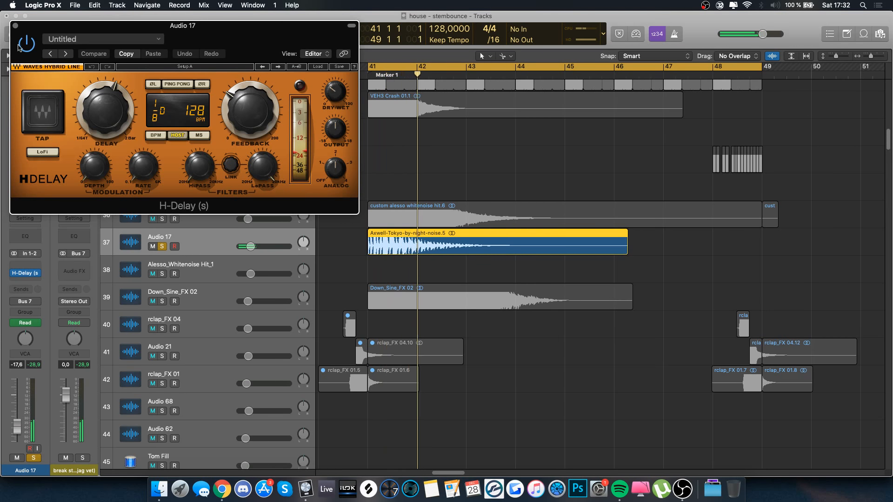
pyautogui.click(15, 26)
pyautogui.press('space')
pyautogui.press('s')
# - Turn off waveform zoom for the audio regions in the tracks area
pyautogui.press('a')
pyautogui.press('a')
pyautogui.hscroll(3, 354, 243)
pyautogui.press('super+Up')
pyautogui.hscroll(-3, 354, 243)
pyautogui.hscroll(2, 354, 242)
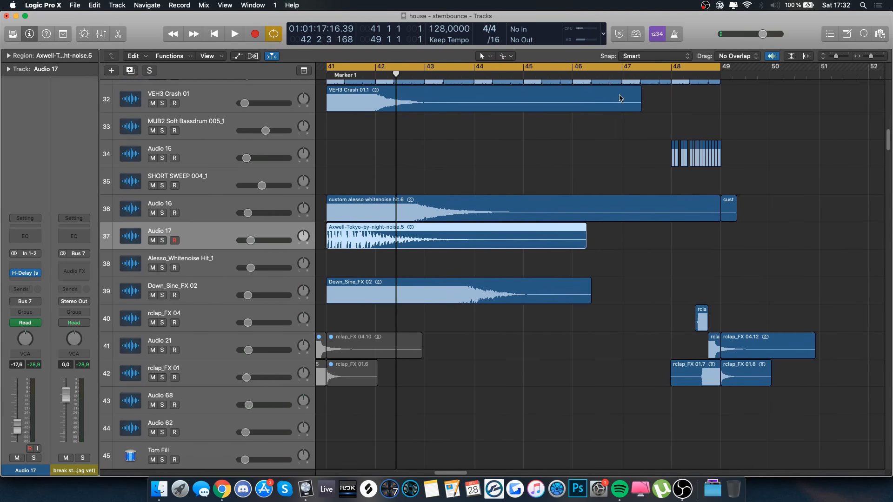
pyautogui.click(771, 57)
# - Solo the Init track under break basses, play it from bar 41 and view its The Glue compressor settings
pyautogui.scroll(-20, 562, 269)
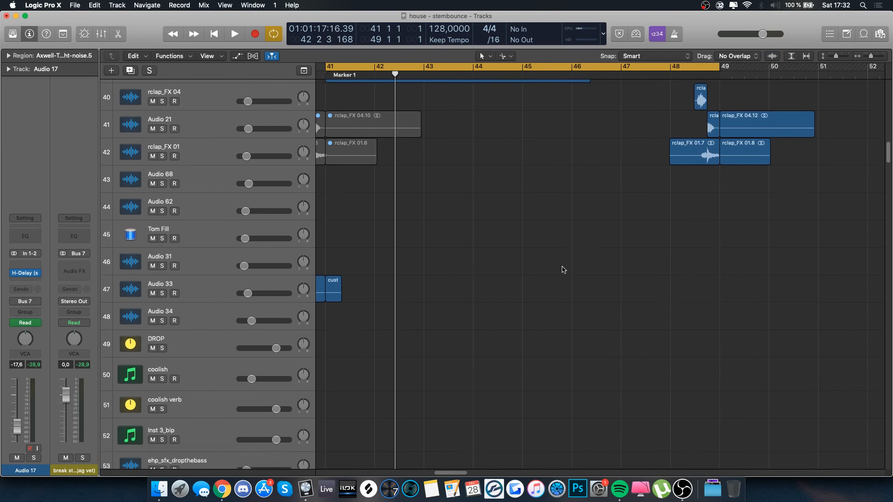
pyautogui.scroll(-3, 563, 266)
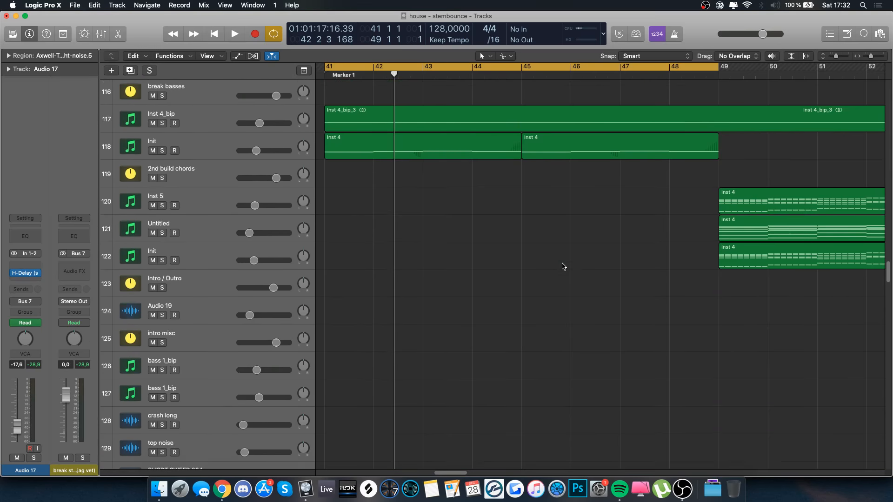
pyautogui.click(199, 309)
pyautogui.scroll(-1, 451, 379)
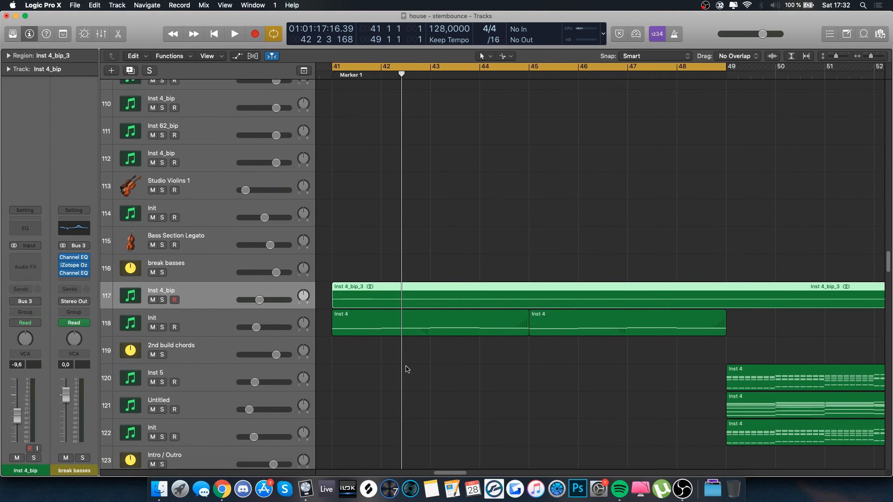
pyautogui.click(213, 328)
pyautogui.press('s')
pyautogui.press('space')
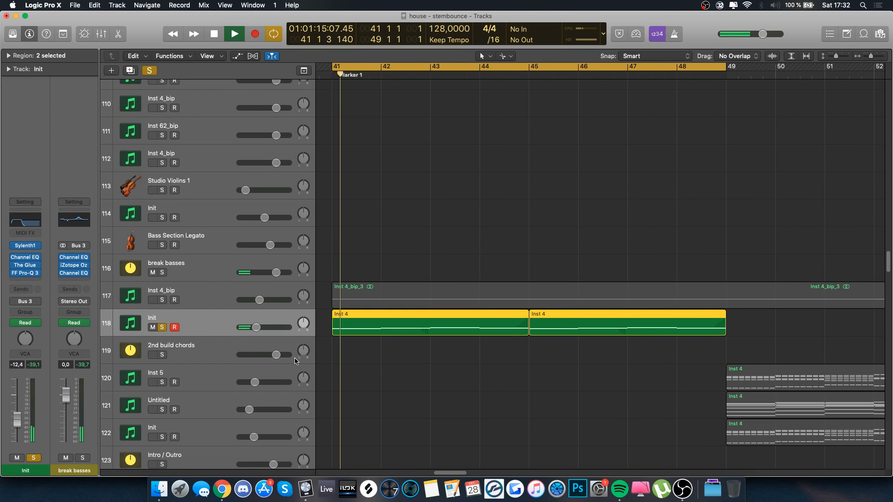
pyautogui.click(25, 265)
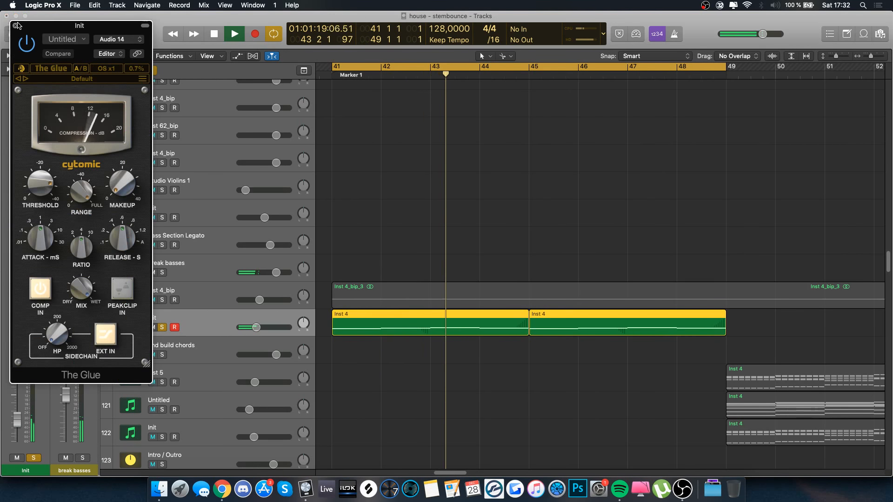
pyautogui.click(16, 25)
# - Switch the solo from Init to the Inst 4_bip bass track to hear it, then stop playback and clear the solo
pyautogui.click(162, 299)
pyautogui.click(195, 291)
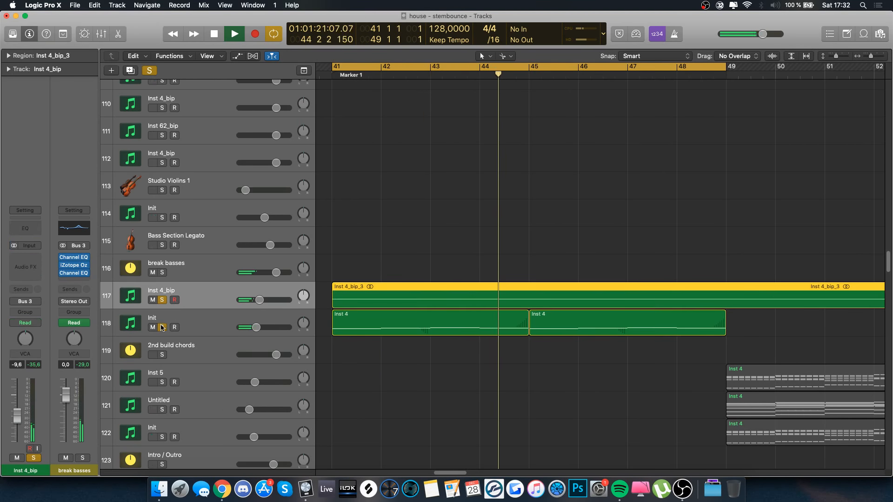
pyautogui.hscroll(2, 338, 312)
pyautogui.scroll(-5, 339, 313)
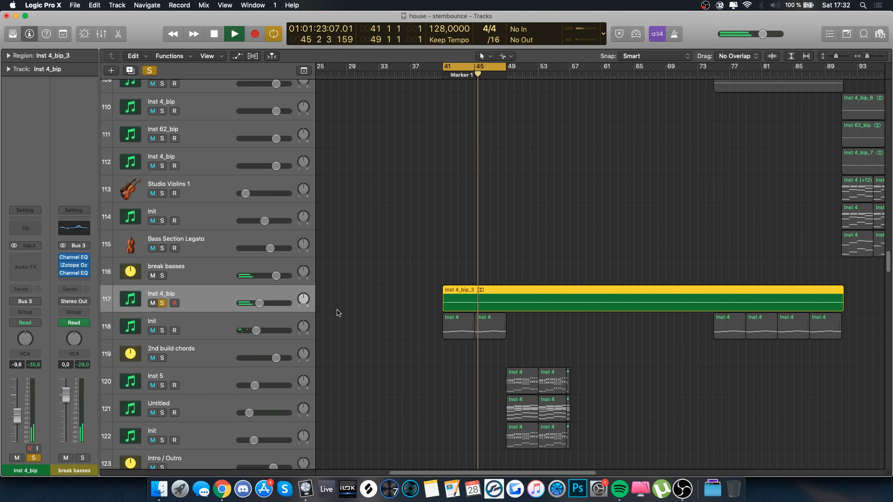
pyautogui.press('space')
pyautogui.hotkey('ctrl', 's')
# - Look through the tracks below the break basses for further layers of the break
pyautogui.scroll(-6, 454, 315)
pyautogui.hscroll(1, 455, 315)
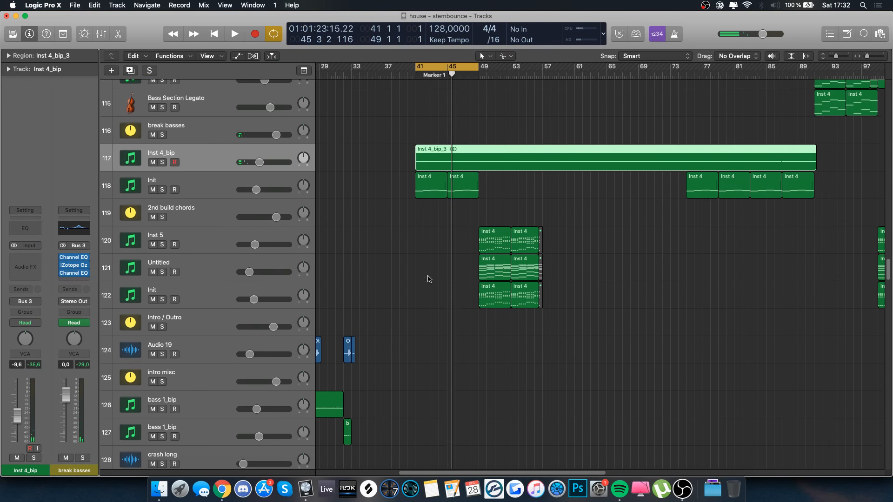
pyautogui.scroll(-4, 386, 244)
pyautogui.scroll(-10, 384, 244)
pyautogui.scroll(15, 384, 244)
pyautogui.scroll(-3, 384, 244)
pyautogui.scroll(5, 384, 244)
pyautogui.scroll(5, 384, 245)
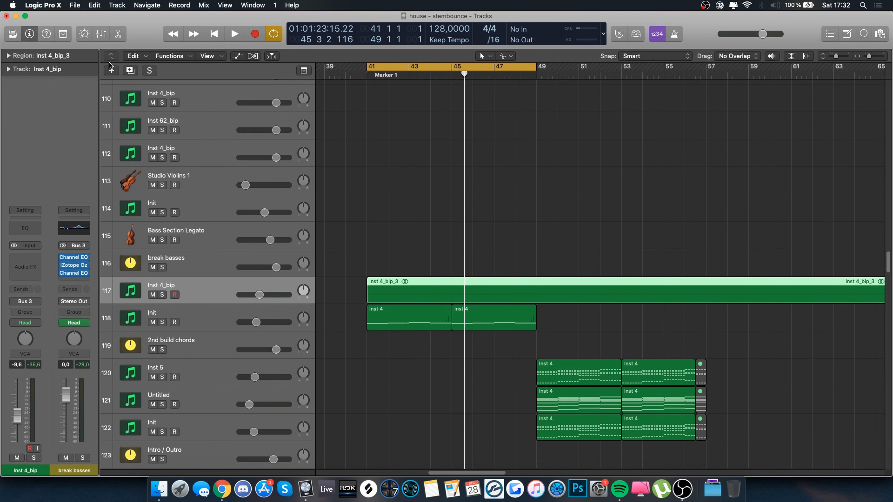
# - Create a new software instrument track using reFX Nexus 2 as its instrument
pyautogui.click(111, 71)
pyautogui.click(335, 115)
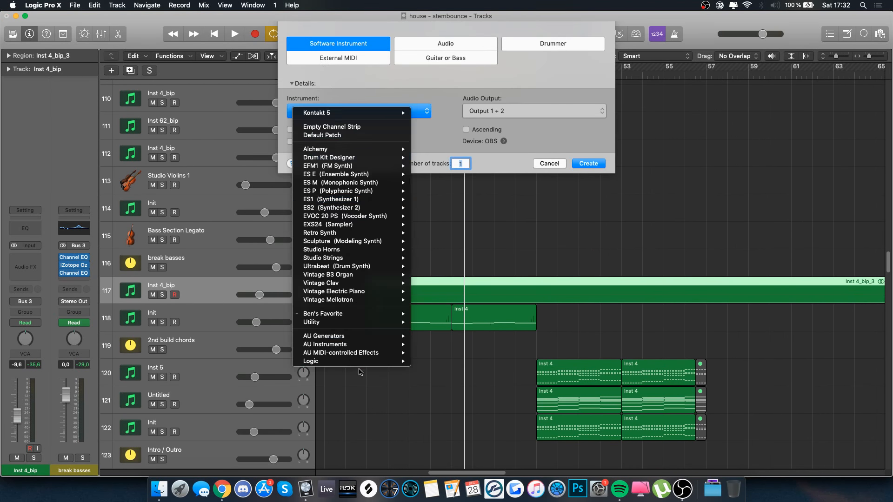
pyautogui.moveTo(350, 349)
pyautogui.moveTo(470, 379)
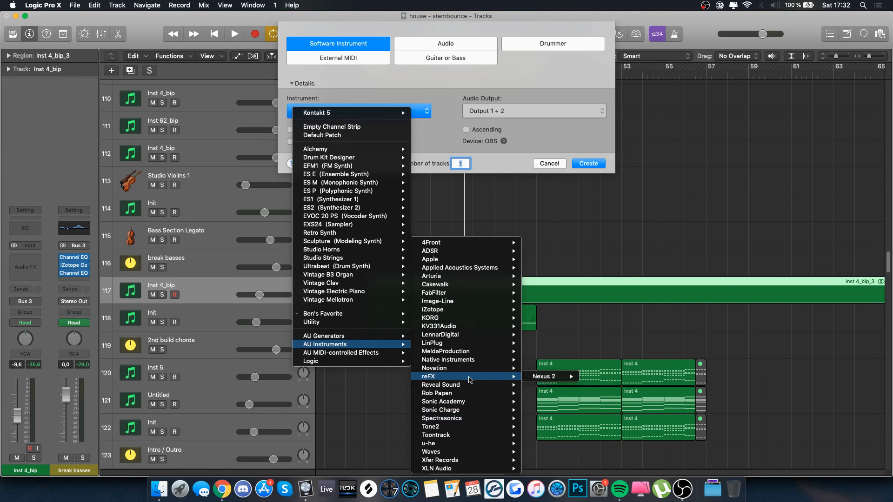
pyautogui.click(569, 376)
pyautogui.click(587, 164)
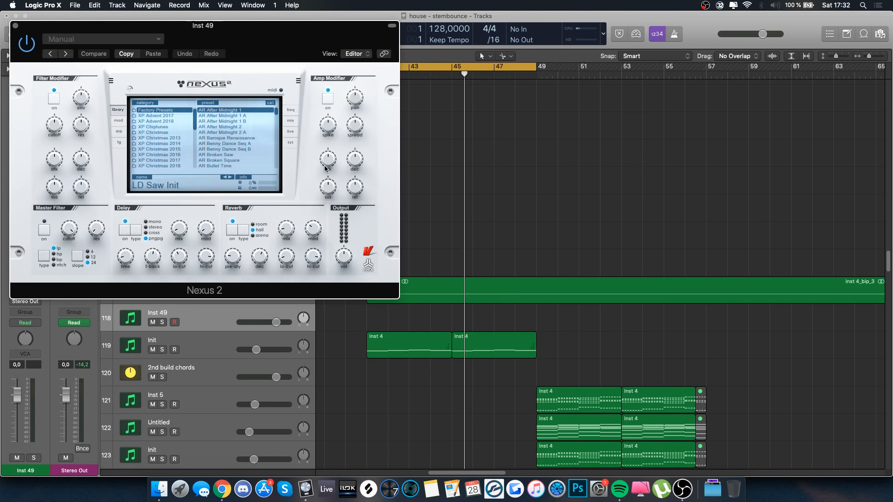
# - Lower the new Nexus 2 track's volume to -17.6 dB and copy Init's two Inst 4 regions onto it at bar 41
pyautogui.moveTo(277, 322); pyautogui.dragTo(251, 323)
pyautogui.moveTo(627, 361); pyautogui.dragTo(415, 314)
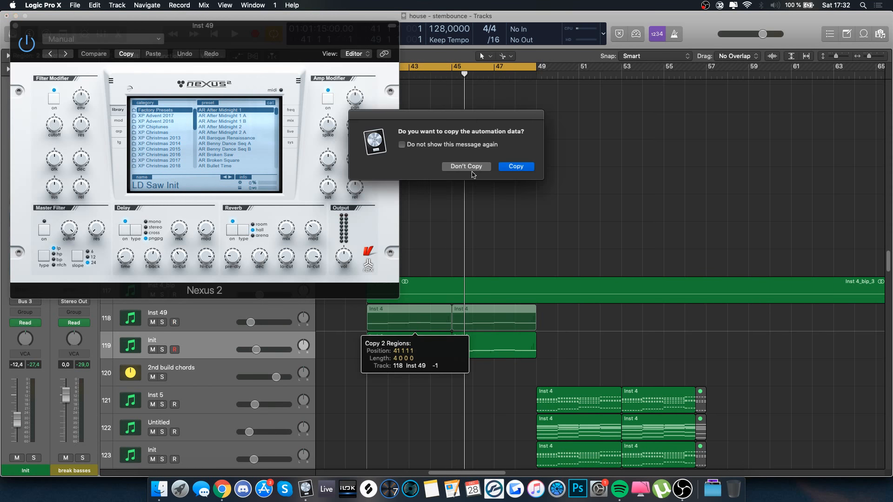
pyautogui.click(516, 166)
# - Solo the Inst 49 track and set the first insert effect in Nexus 2's mixer to talkbox
pyautogui.click(249, 303)
pyautogui.press('s')
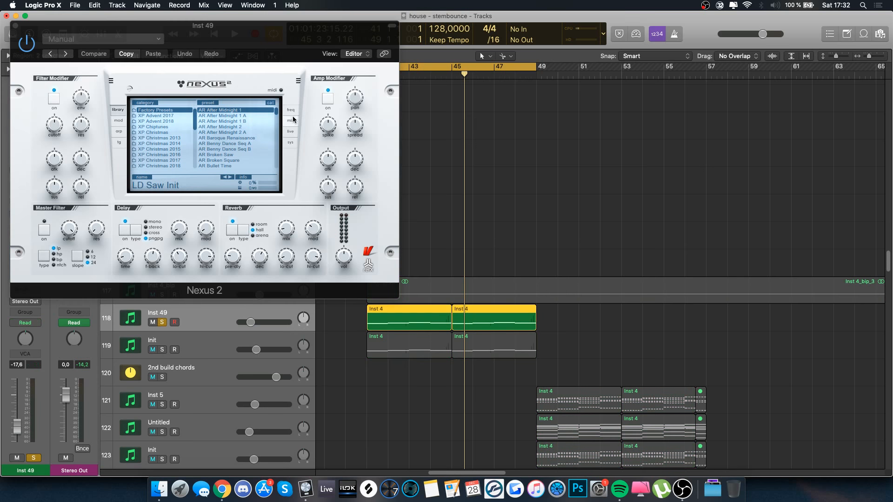
pyautogui.click(293, 120)
pyautogui.click(290, 132)
pyautogui.click(292, 119)
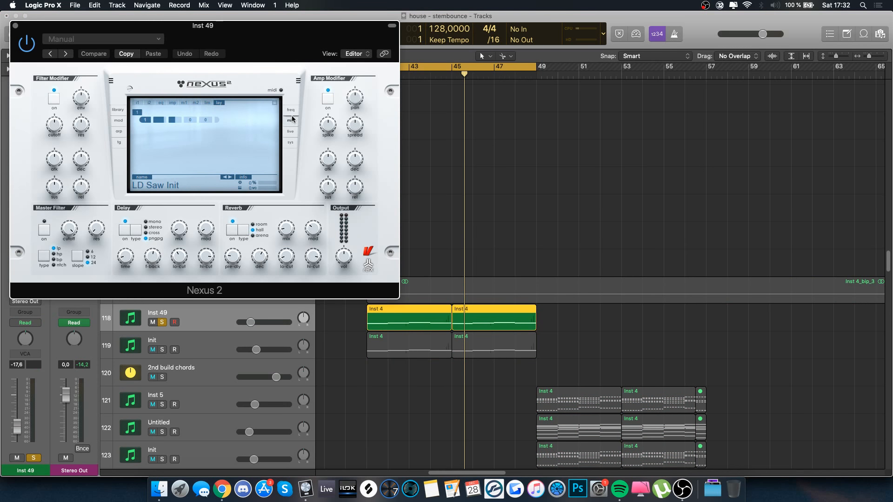
pyautogui.click(137, 104)
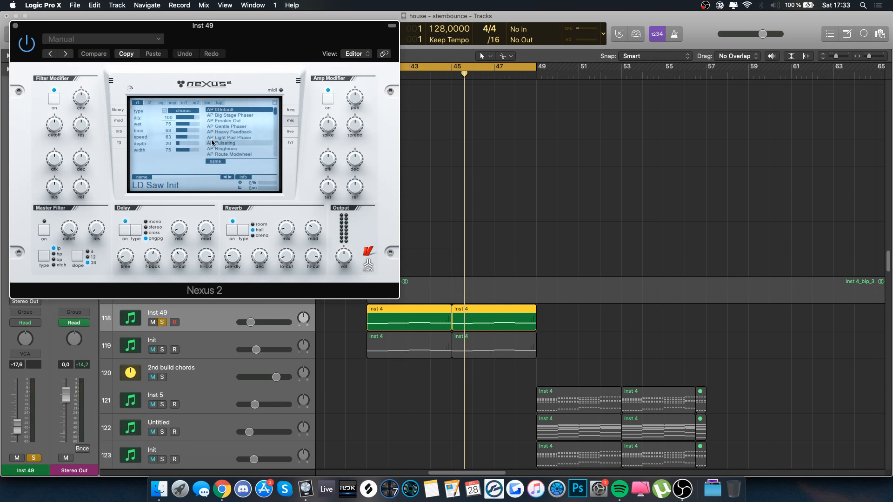
pyautogui.click(183, 113)
pyautogui.click(191, 209)
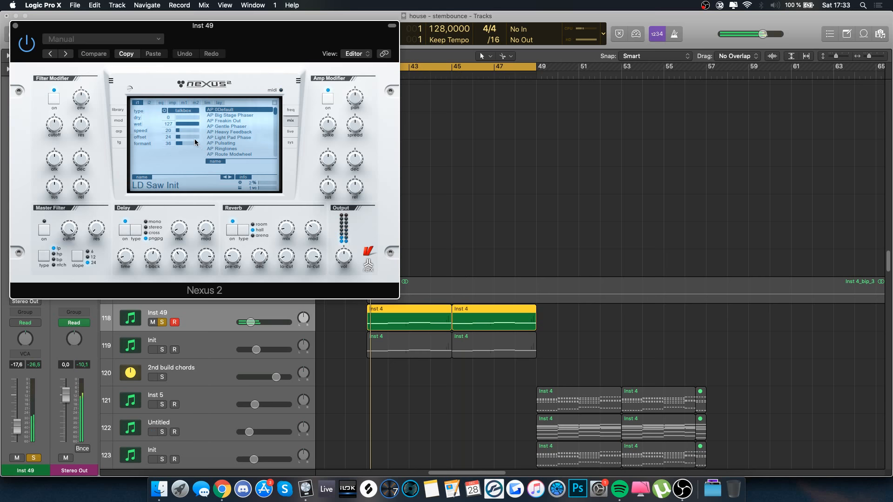
# - Set the talkbox to speed 43, offset 109 and formant 102 during playback, then close Nexus 2 and unsolo the track
pyautogui.moveTo(179, 130); pyautogui.dragTo(241, 138)
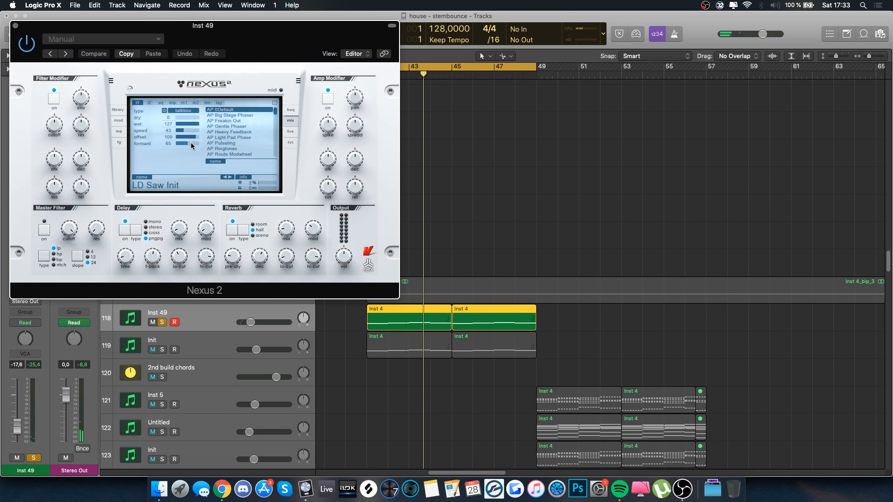
pyautogui.moveTo(191, 143); pyautogui.dragTo(241, 142)
pyautogui.moveTo(186, 142); pyautogui.dragTo(173, 170)
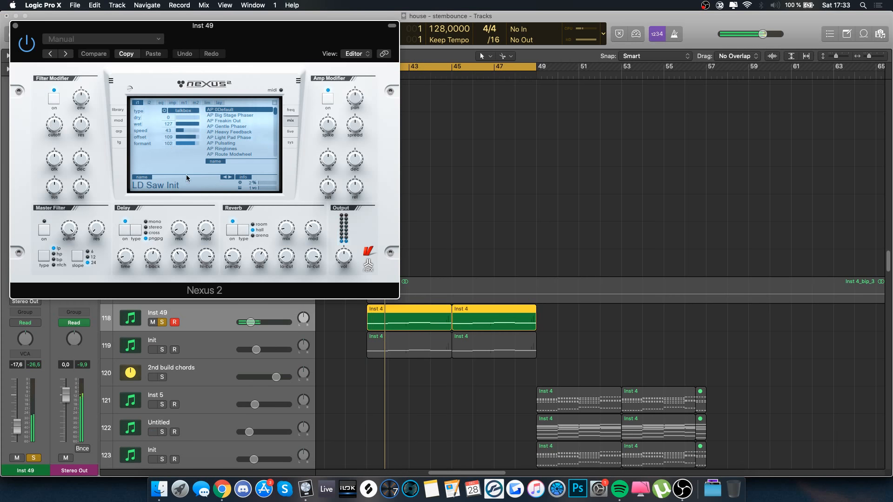
pyautogui.click(15, 26)
pyautogui.press('s')
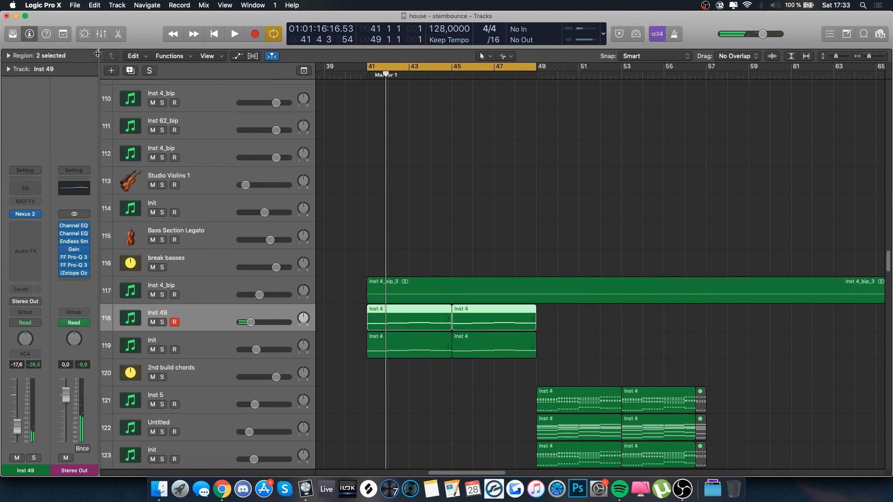
# - Delete the Inst 49 Nexus 2 track together with its two Inst 4 regions
pyautogui.press('Delete')
pyautogui.press('super+BackSpace')
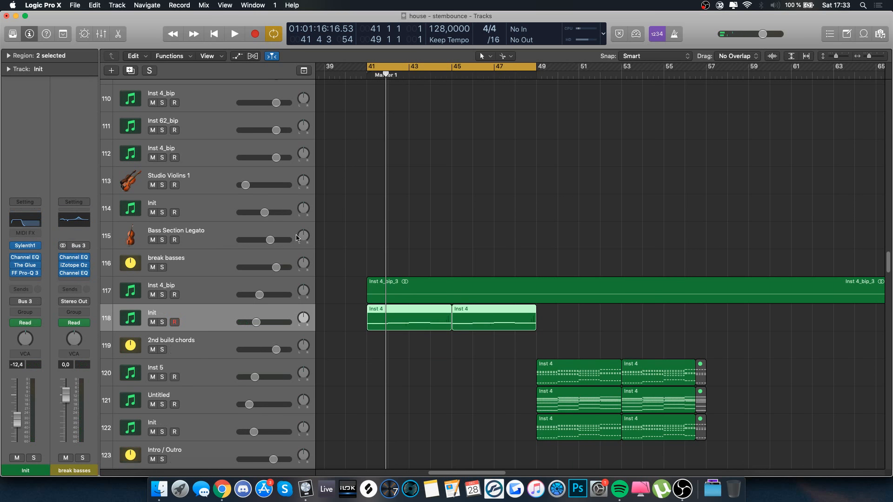
# - Set the cycle range to bars 47–67 for the second build section
pyautogui.scroll(-15, 297, 238)
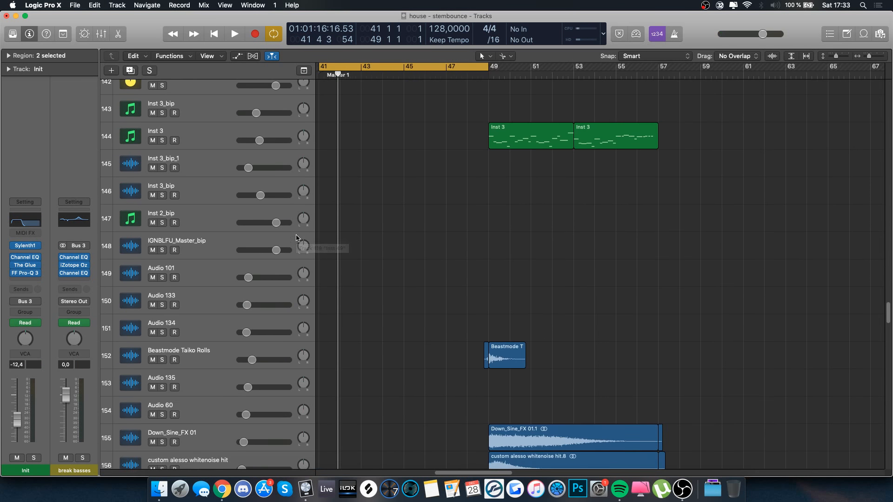
pyautogui.moveTo(705, 65); pyautogui.dragTo(321, 66)
pyautogui.scroll(-8, 494, 313)
pyautogui.hscroll(3, 495, 313)
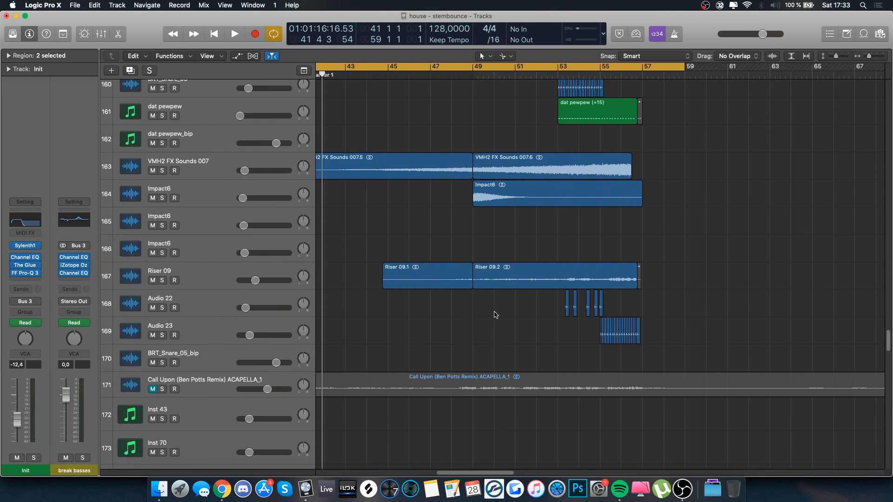
pyautogui.scroll(-2, 487, 199)
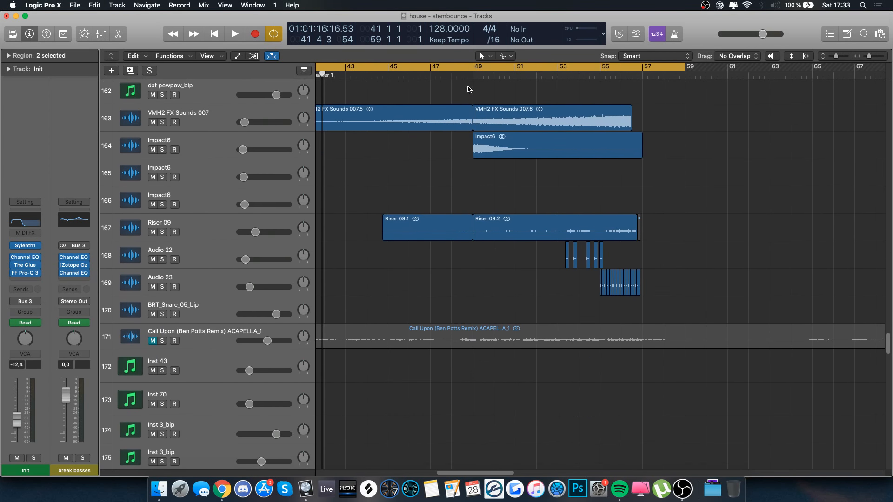
pyautogui.moveTo(426, 69); pyautogui.dragTo(854, 141)
pyautogui.hscroll(4, 752, 219)
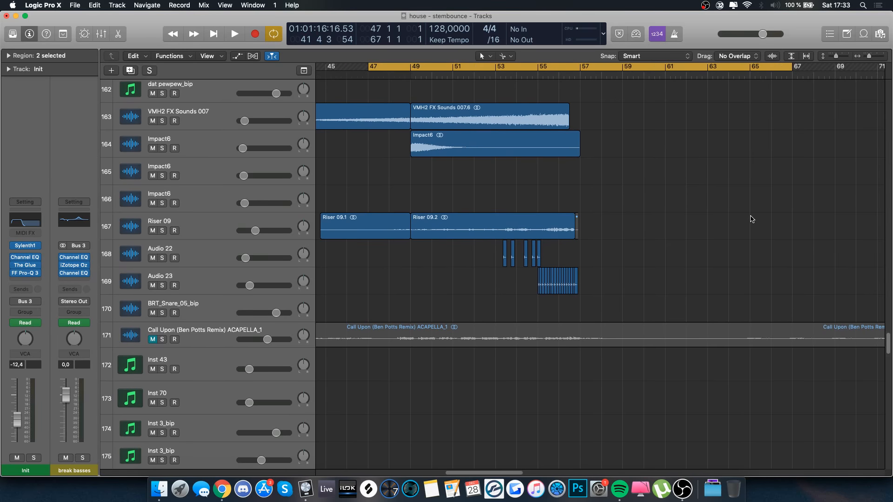
# - Play the full mix from bar 47, look through the build tracks and stop playback
pyautogui.press('space')
pyautogui.scroll(-20, 752, 218)
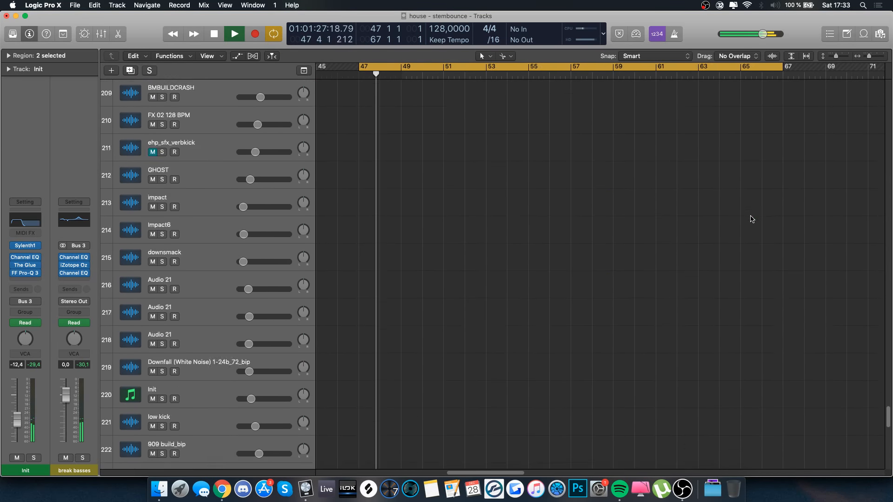
pyautogui.scroll(20, 752, 219)
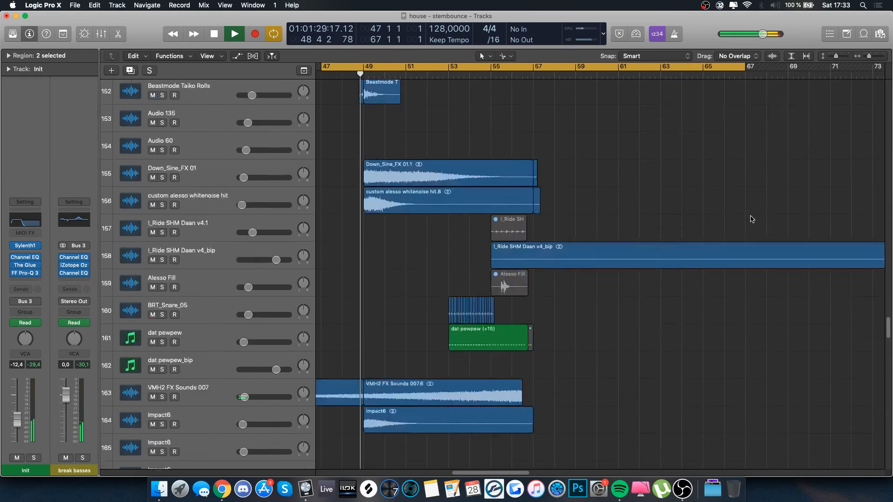
pyautogui.scroll(-5, 752, 219)
pyautogui.scroll(15, 750, 220)
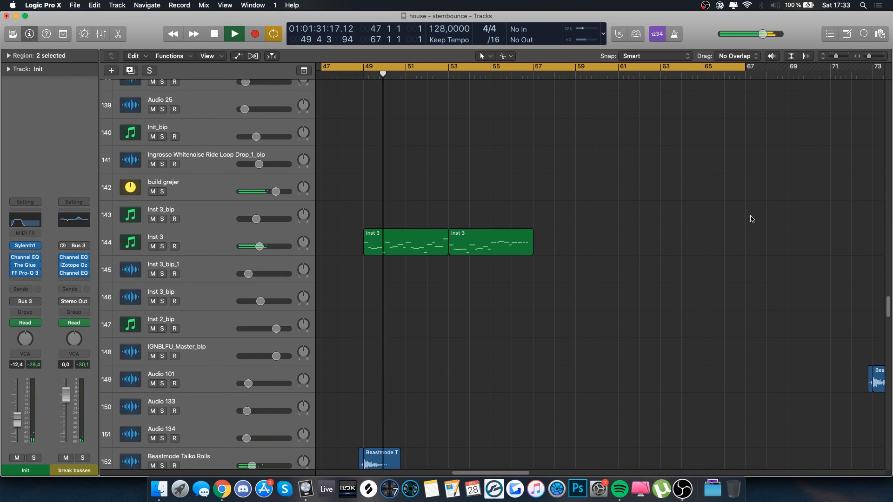
pyautogui.scroll(10, 582, 196)
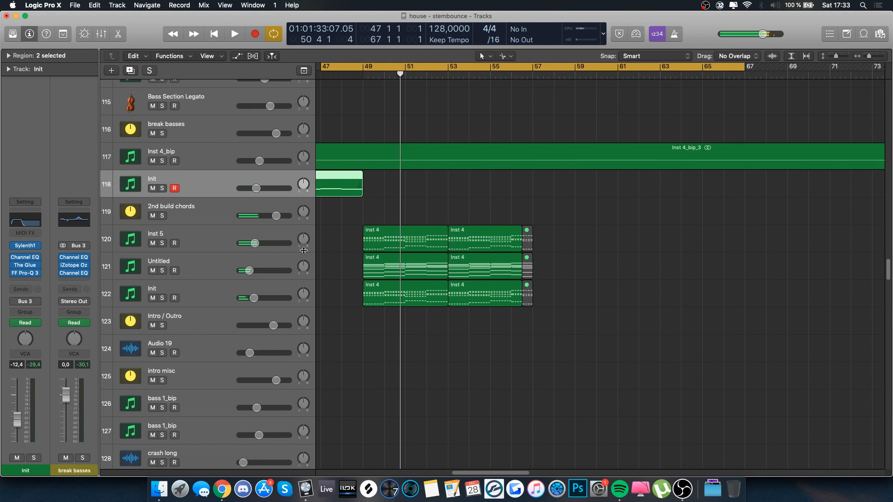
pyautogui.scroll(20, 210, 245)
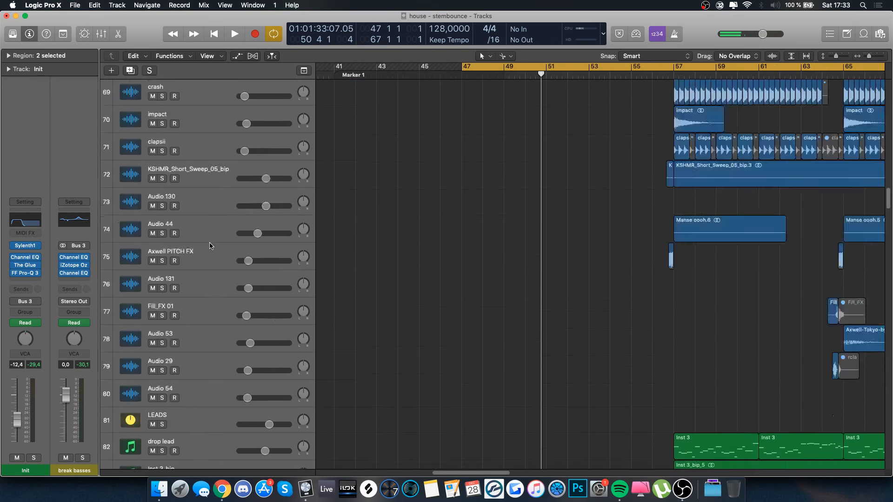
pyautogui.scroll(17, 210, 245)
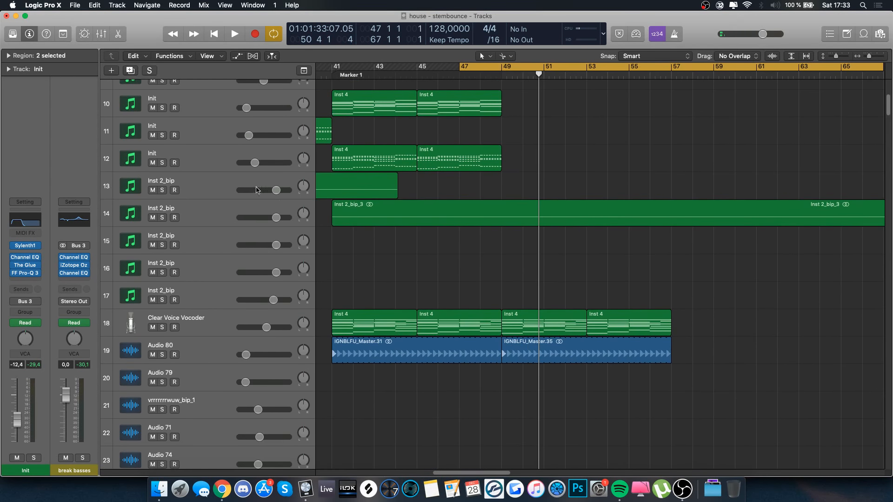
pyautogui.click(215, 157)
pyautogui.press('s')
pyautogui.press('s')
pyautogui.scroll(4, 321, 153)
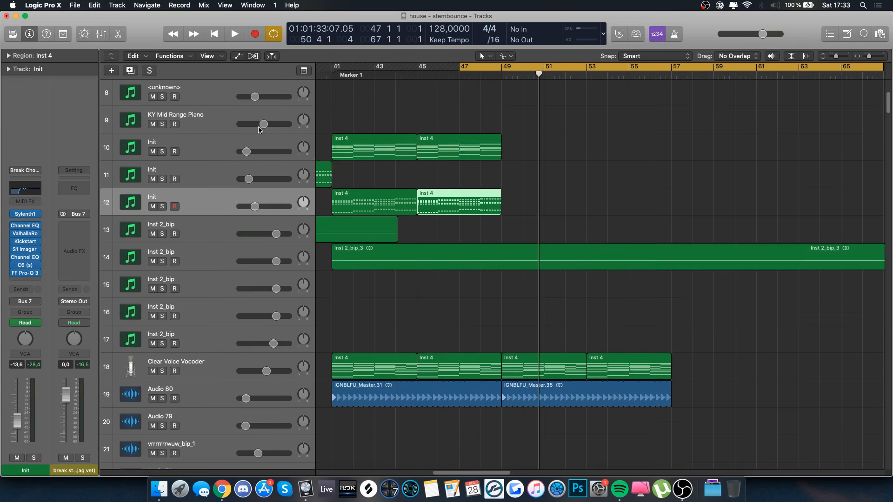
pyautogui.click(207, 188)
# - Solo the Inst 17 chord track and listen to it from bar 47, then stop playback
pyautogui.click(208, 121)
pyautogui.press('s')
pyautogui.press('space')
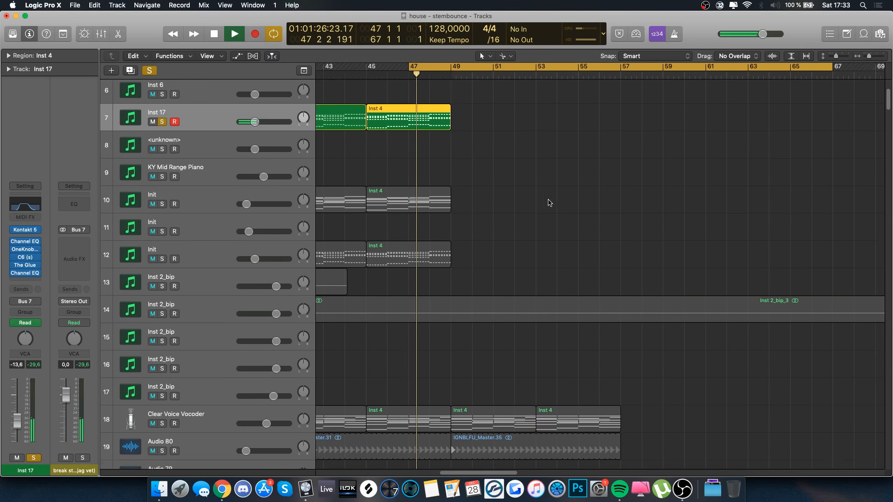
pyautogui.scroll(-15, 549, 202)
pyautogui.scroll(-20, 550, 203)
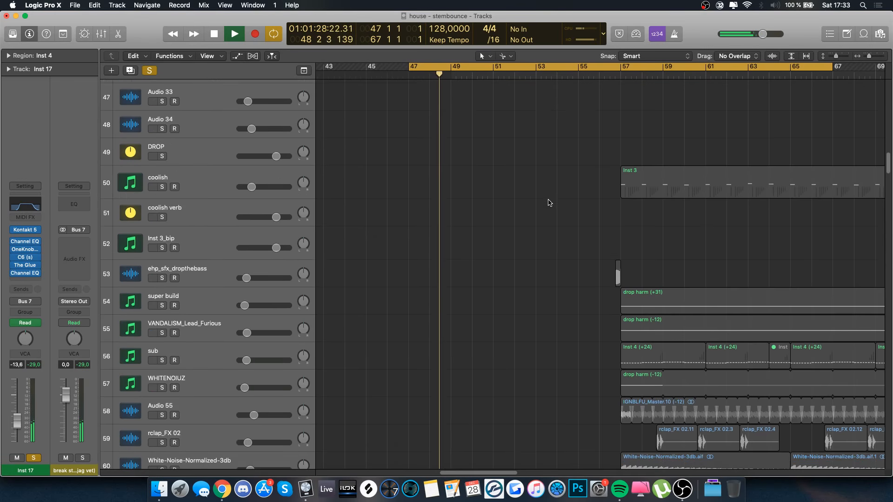
pyautogui.press('space')
# - Set the cycle range to bars 49–63 and play the Untitled TruePianos track in solo
pyautogui.scroll(-15, 550, 202)
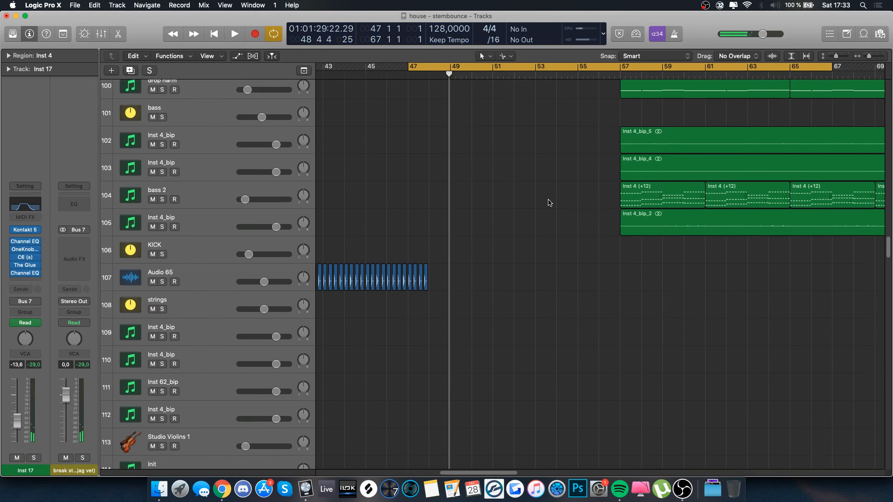
pyautogui.moveTo(406, 67); pyautogui.dragTo(701, 99)
pyautogui.click(216, 243)
pyautogui.press('s')
pyautogui.press('s')
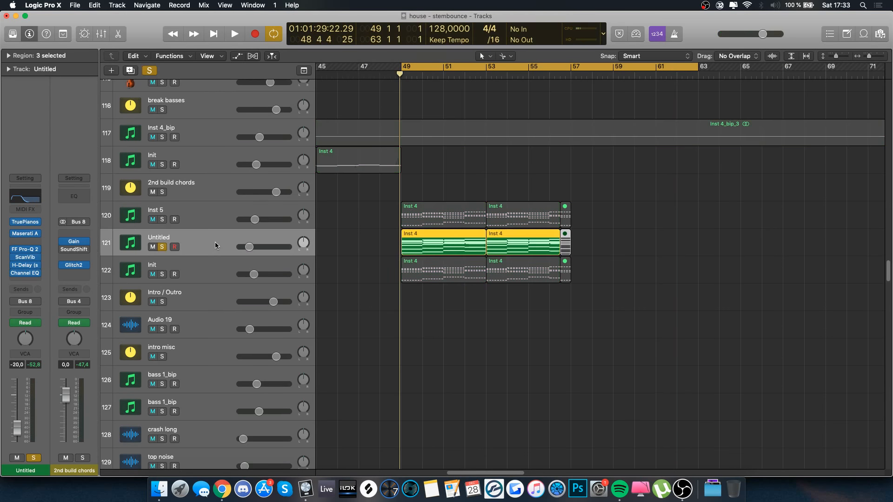
pyautogui.press('space')
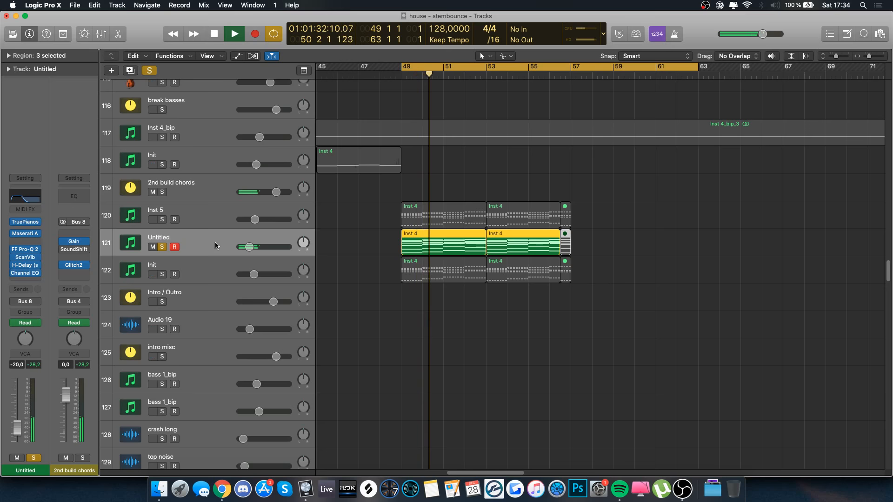
# - Add the Inst 5 and Init tracks below 2nd build chords to the solo and play the three chord layers together
pyautogui.click(181, 274)
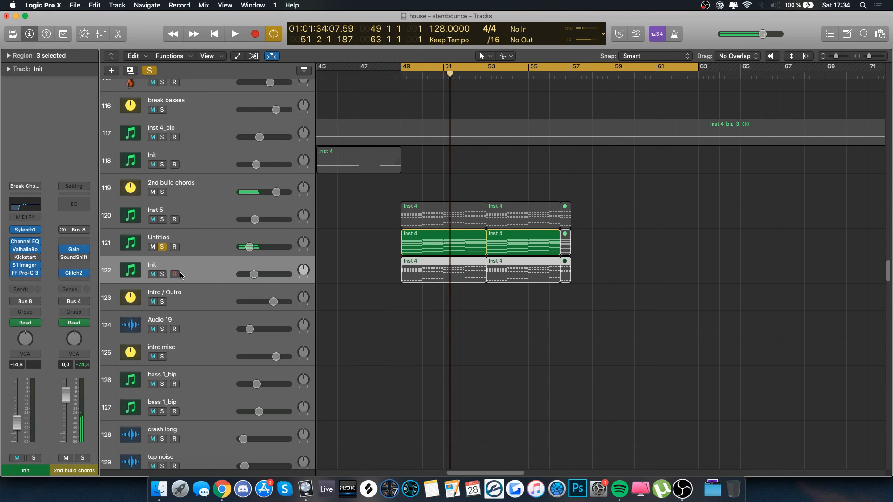
pyautogui.click(197, 219)
pyautogui.click(162, 220)
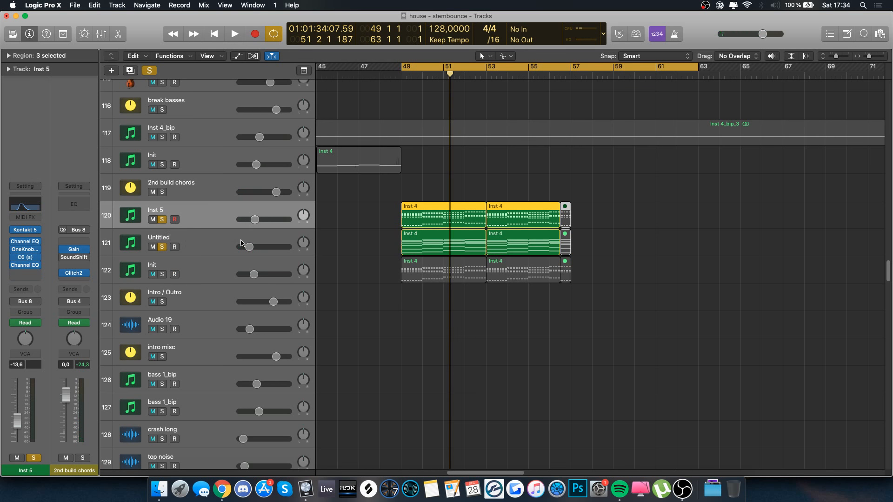
pyautogui.press('space')
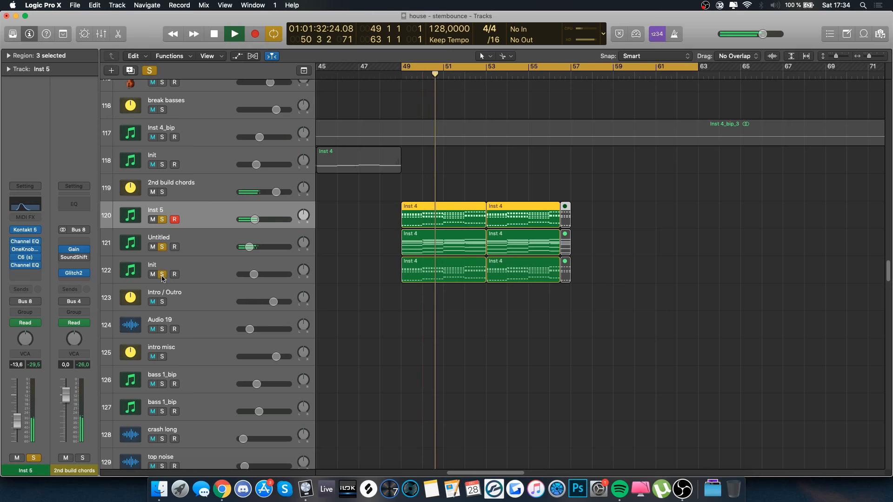
pyautogui.click(221, 269)
pyautogui.press('s')
# - Solo the Inst 3 Spire track under build grejer while playback continues
pyautogui.scroll(-10, 352, 299)
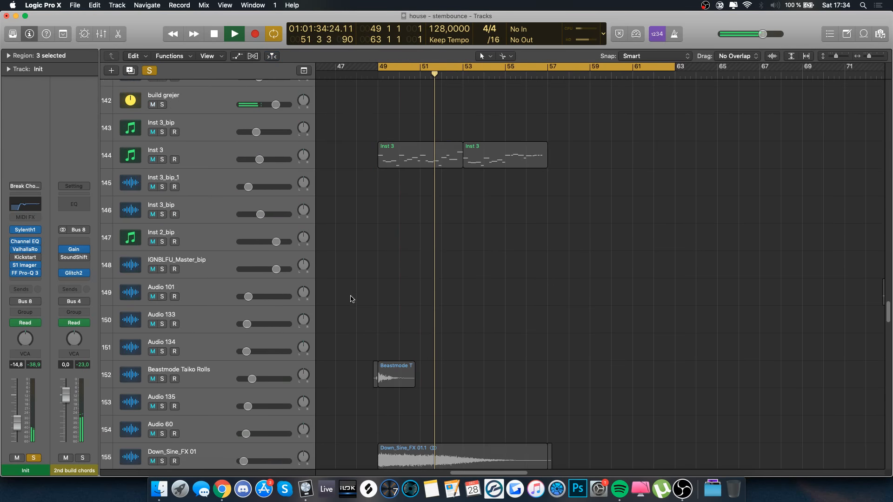
pyautogui.click(162, 253)
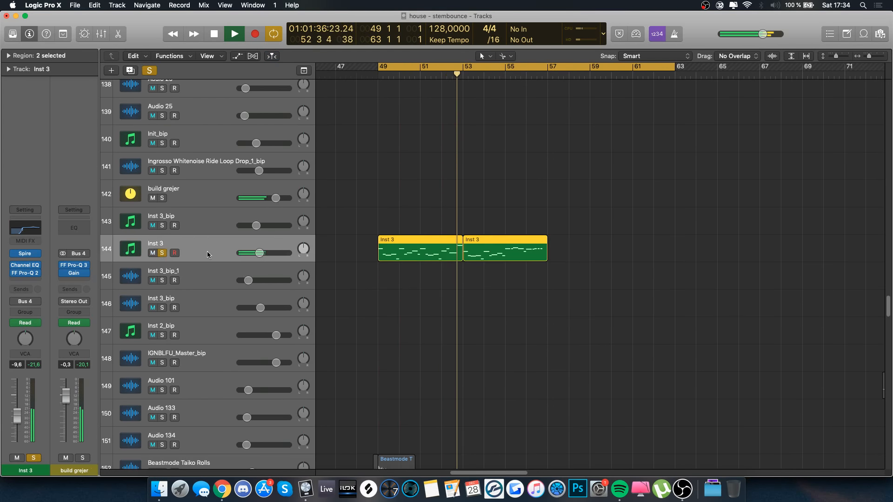
pyautogui.scroll(-1, 208, 242)
pyautogui.click(164, 261)
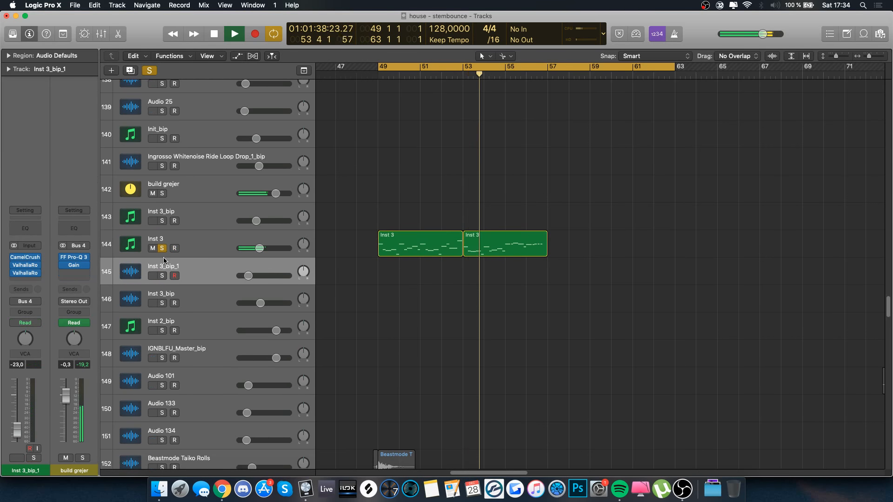
pyautogui.scroll(-12, 670, 363)
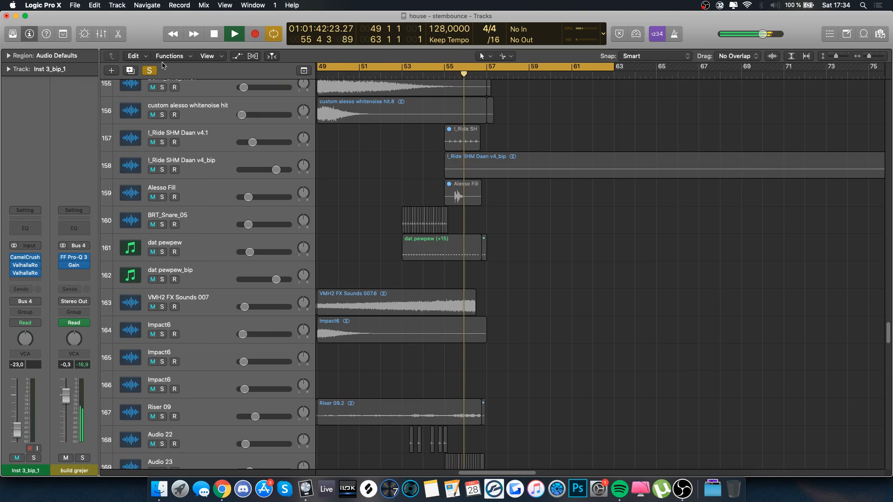
# - Clear all solos, turn off the cycle range and stop playback
pyautogui.click(149, 70)
pyautogui.click(505, 70)
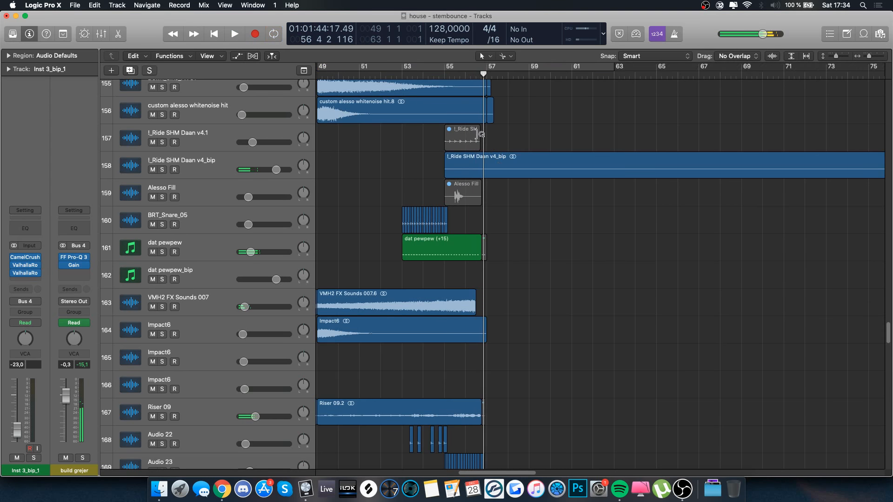
# - Set the cycle range to bars 53–66, play the Riser 09 track in solo and unsolo it
pyautogui.scroll(-6, 481, 134)
pyautogui.hscroll(-2, 481, 135)
pyautogui.scroll(3, 465, 136)
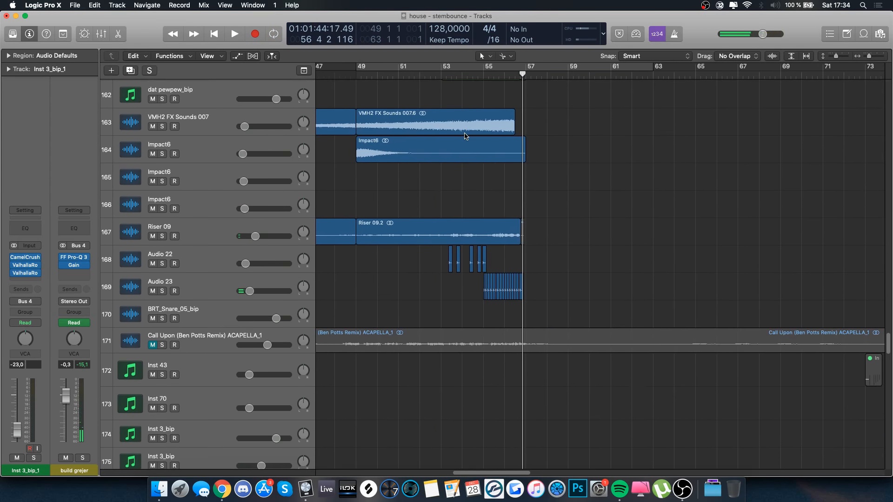
pyautogui.click(211, 233)
pyautogui.press('s')
pyautogui.moveTo(433, 66); pyautogui.dragTo(717, 68)
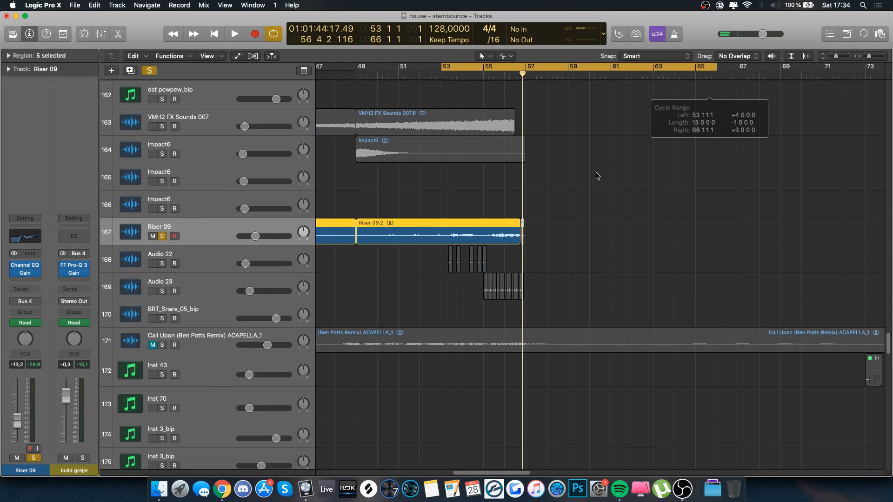
pyautogui.press('space')
pyautogui.press('space')
pyautogui.press('s')
# - Solo the VMH2 FX Sounds 007 track, listen to it briefly and unsolo it
pyautogui.click(192, 123)
pyautogui.press('s')
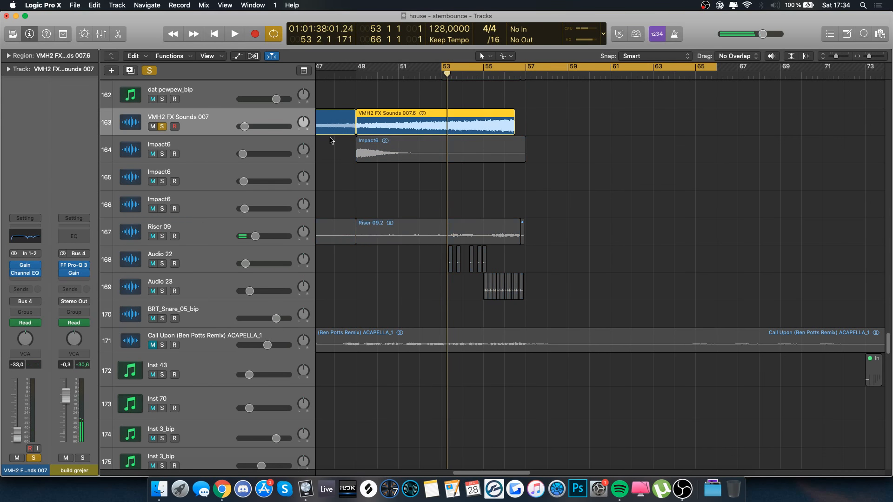
pyautogui.press('space')
pyautogui.scroll(4, 468, 162)
pyautogui.press('space')
pyautogui.press('s')
# - Set the cycle range to bars 53–60, play the dat pewpew track in solo and unsolo it
pyautogui.click(203, 245)
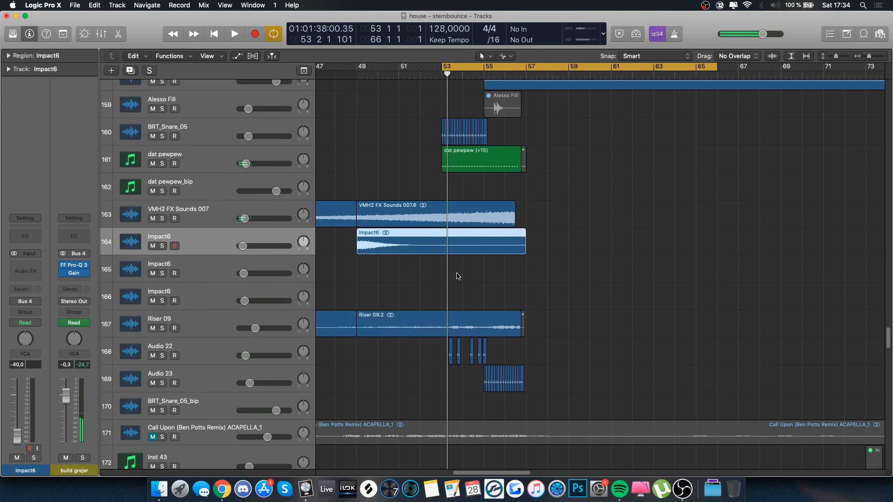
pyautogui.scroll(3, 237, 216)
pyautogui.click(237, 215)
pyautogui.press('s')
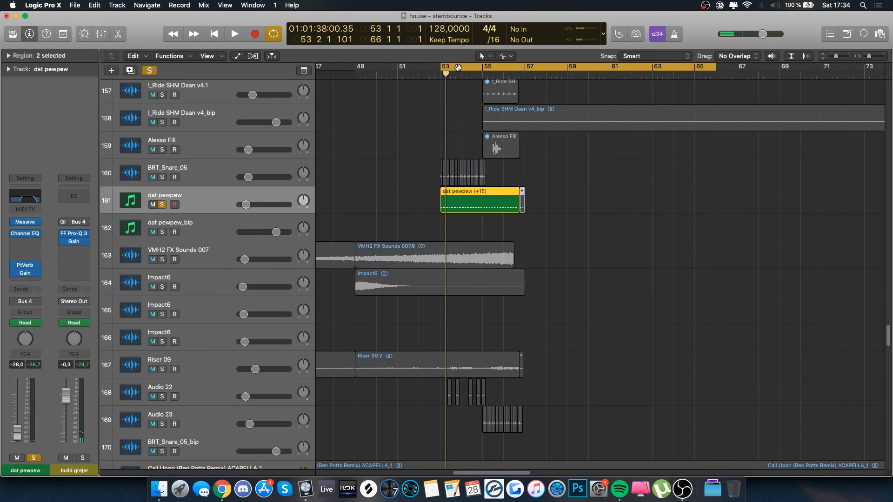
pyautogui.moveTo(441, 68); pyautogui.dragTo(588, 67)
pyautogui.press('space')
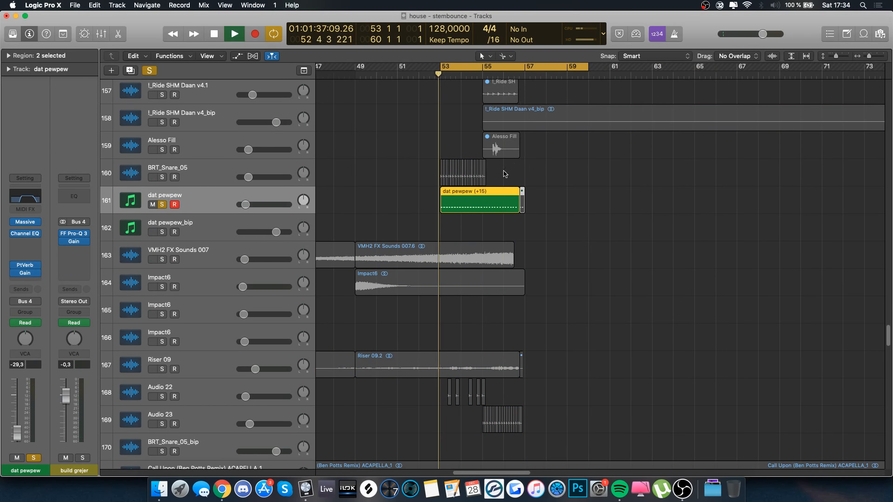
pyautogui.press('a')
pyautogui.press('a')
pyautogui.press('space')
pyautogui.press('s')
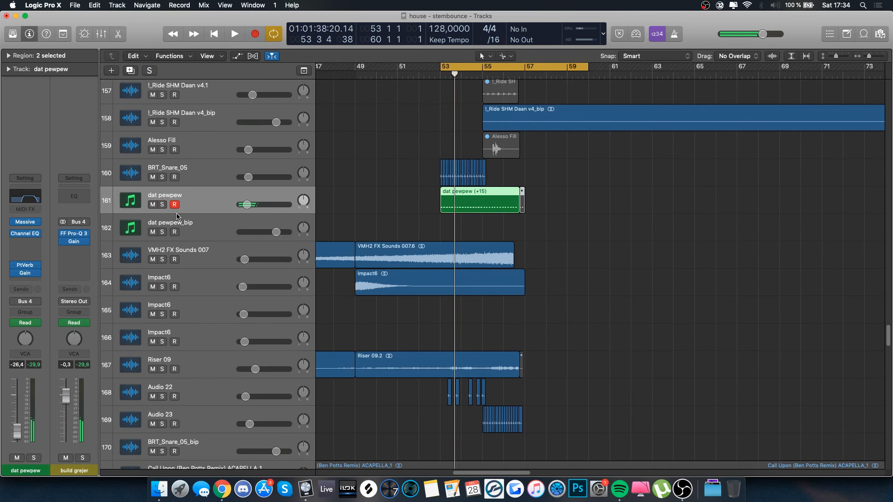
# - Solo the BRT_Snare_05 track, listen to its snare roll and unsolo it
pyautogui.click(190, 177)
pyautogui.press('s')
pyautogui.scroll(3, 468, 209)
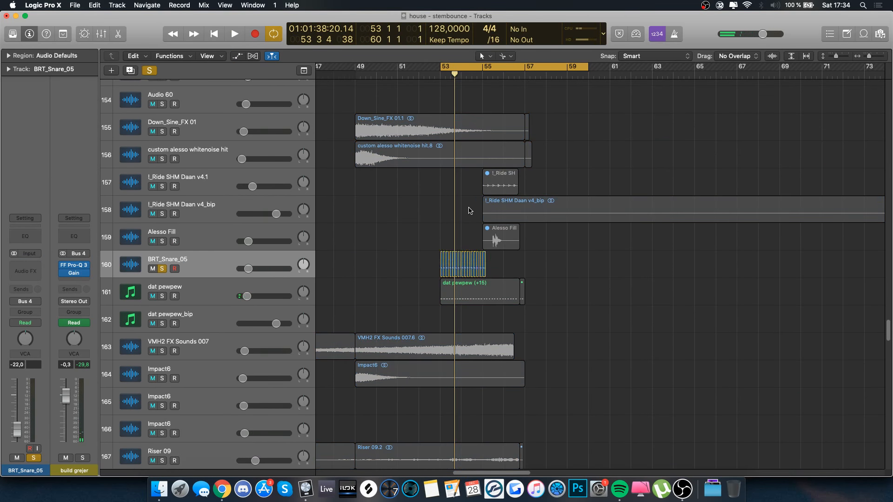
pyautogui.press('space')
pyautogui.scroll(2, 469, 210)
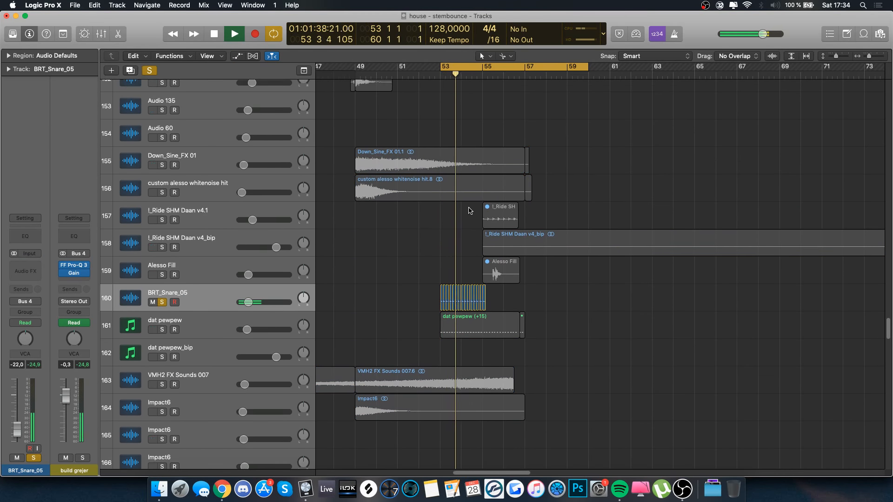
pyautogui.press('space')
pyautogui.press('s')
pyautogui.scroll(20, 469, 211)
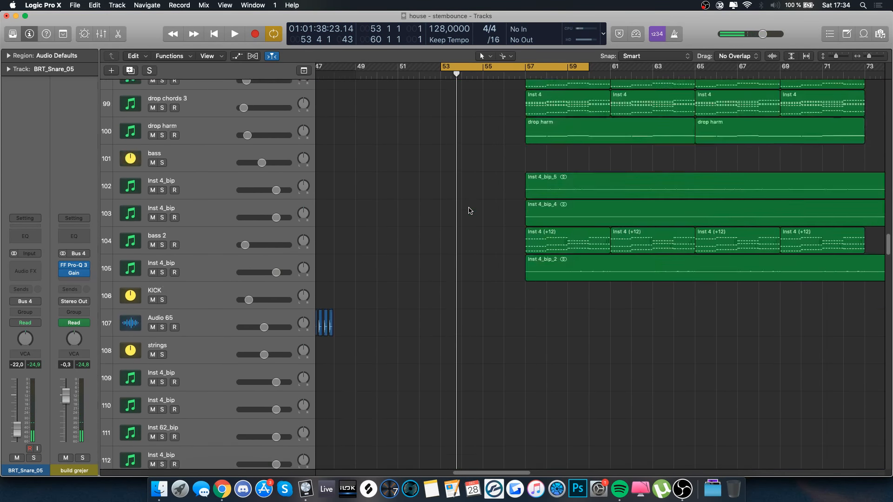
# - Solo the Audio 80 track, play it briefly from bar 53 and unsolo it
pyautogui.scroll(18, 468, 210)
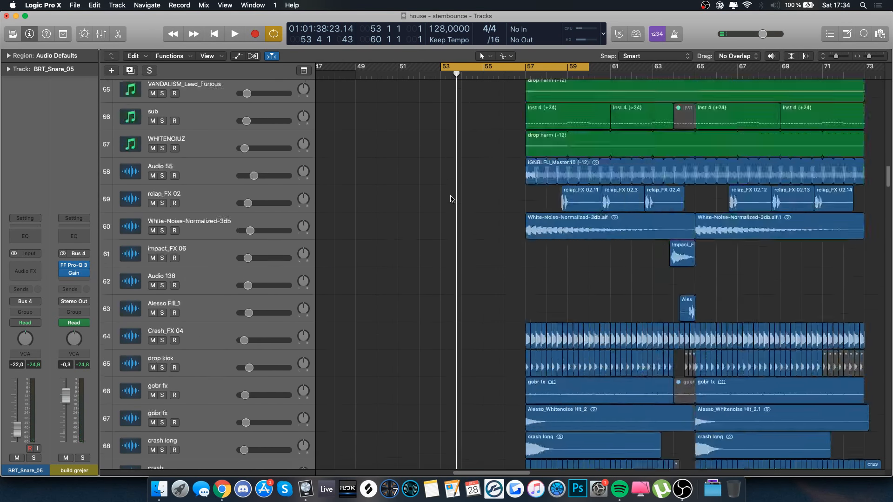
pyautogui.scroll(19, 451, 199)
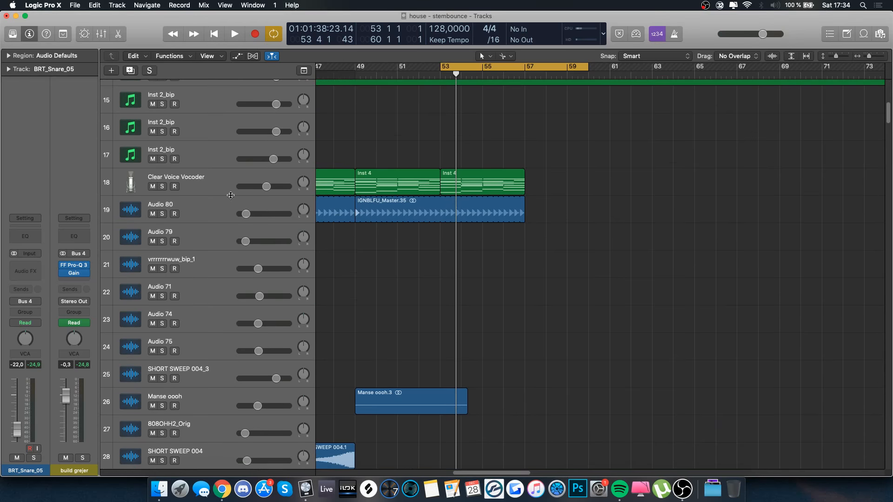
pyautogui.click(207, 207)
pyautogui.click(214, 191)
pyautogui.click(212, 205)
pyautogui.press('s')
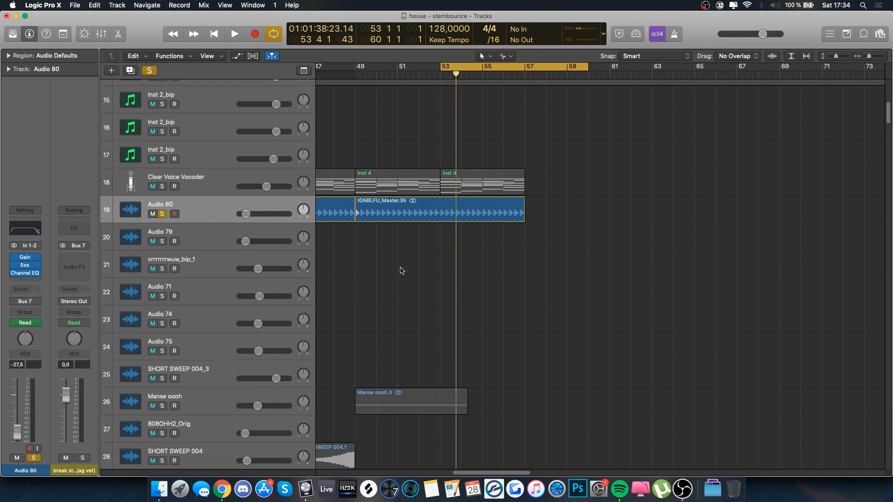
pyautogui.press('space')
pyautogui.press('space')
pyautogui.press('s')
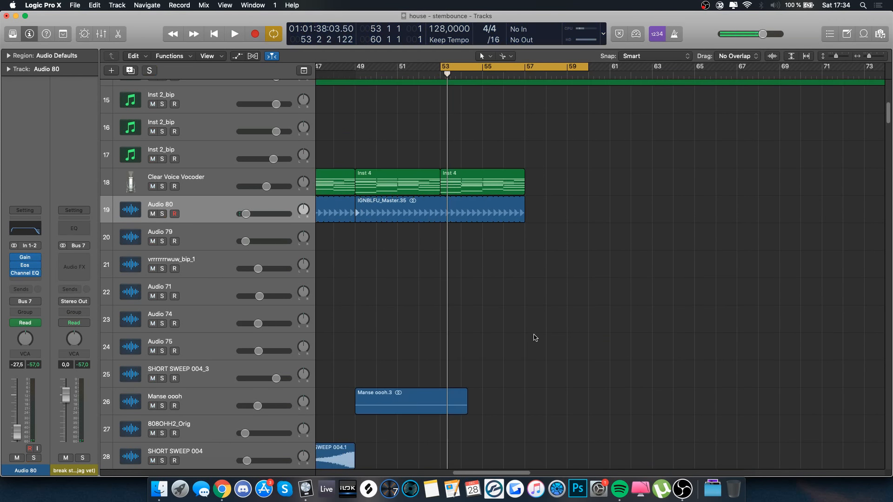
# - Set the cycle range to bars 49–57
pyautogui.scroll(-20, 534, 339)
pyautogui.scroll(-20, 534, 338)
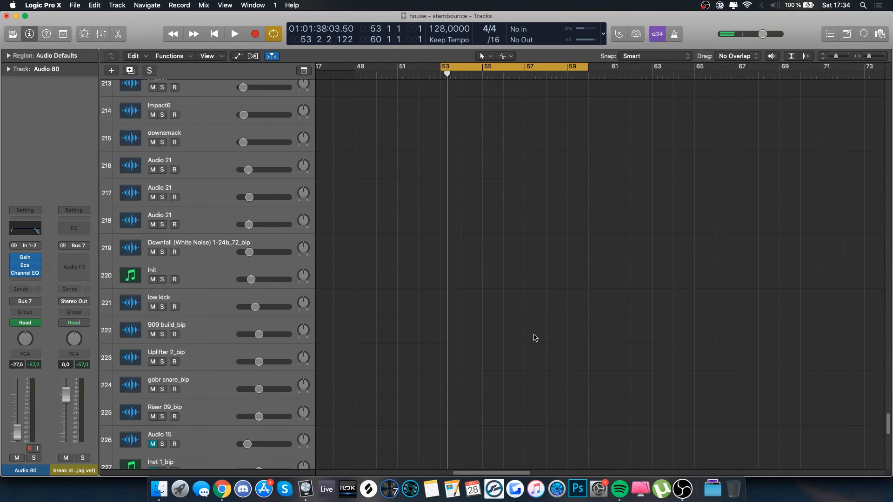
pyautogui.scroll(20, 533, 338)
pyautogui.hscroll(-3, 534, 338)
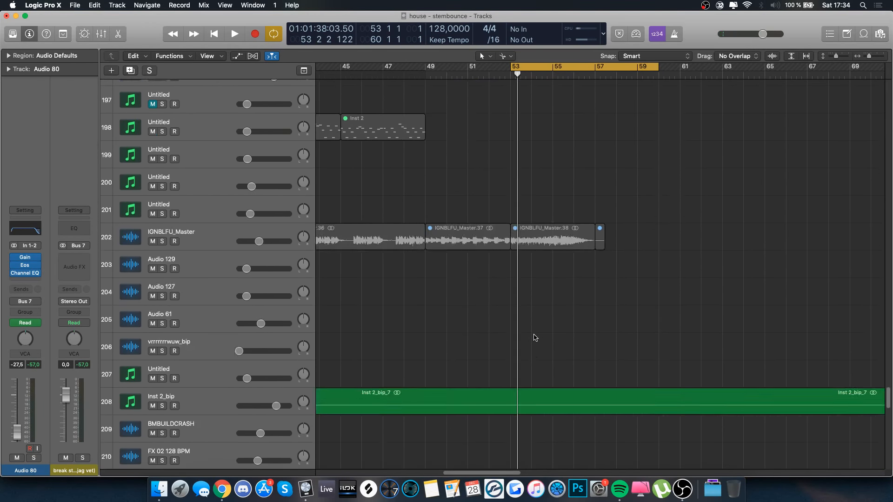
pyautogui.scroll(-5, 534, 338)
pyautogui.hscroll(1, 533, 339)
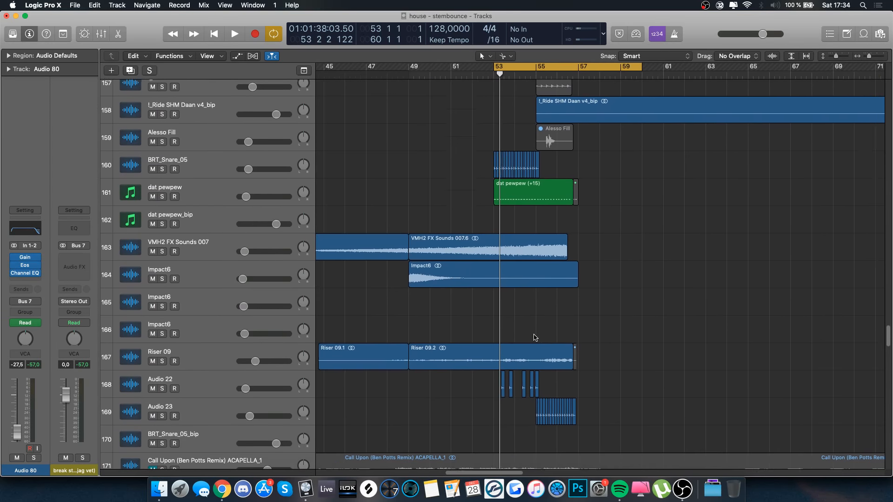
pyautogui.moveTo(570, 69); pyautogui.dragTo(403, 72)
# - Select the Inst 3 track with regions in bars 49–57, reduce the track height and briefly show the track automation
pyautogui.scroll(15, 403, 72)
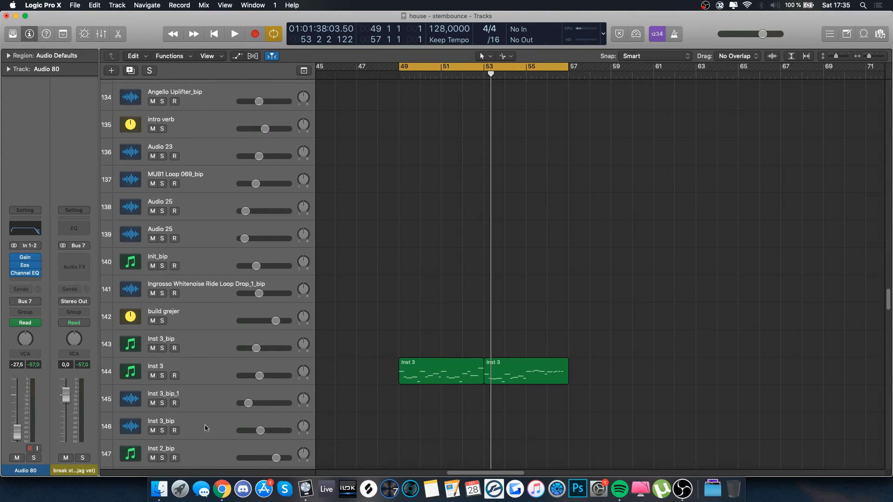
pyautogui.click(204, 371)
pyautogui.moveTo(836, 57); pyautogui.dragTo(829, 56)
pyautogui.scroll(3, 550, 326)
pyautogui.scroll(-3, 549, 327)
pyautogui.press('a')
pyautogui.press('a')
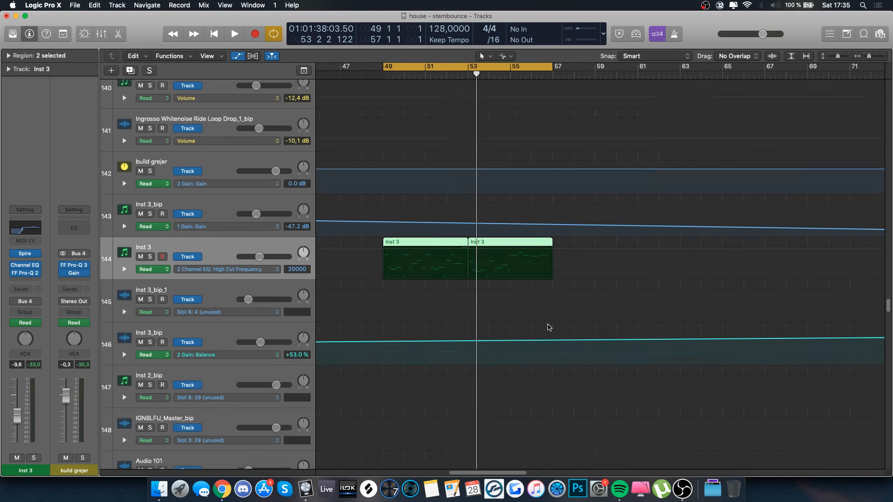
# - View the Inst 3 track's Channel EQ curve, close it and bring up the Spire synth with its preset list
pyautogui.click(25, 266)
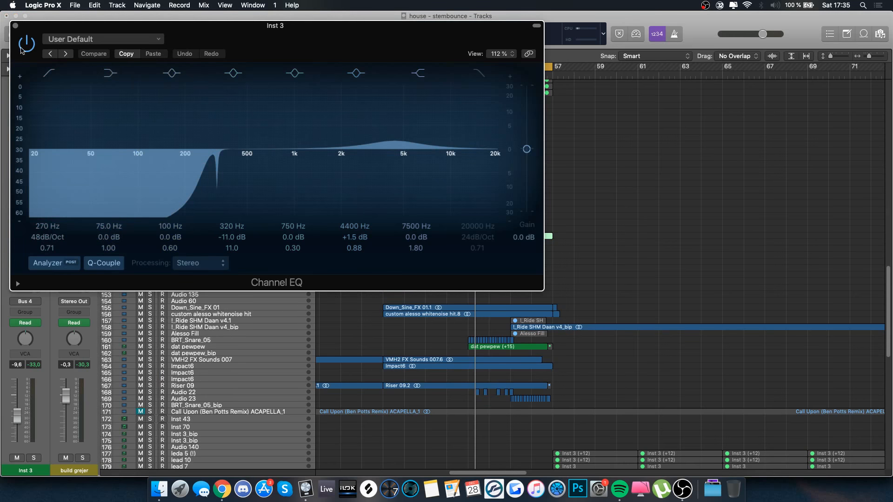
pyautogui.click(15, 26)
pyautogui.click(25, 254)
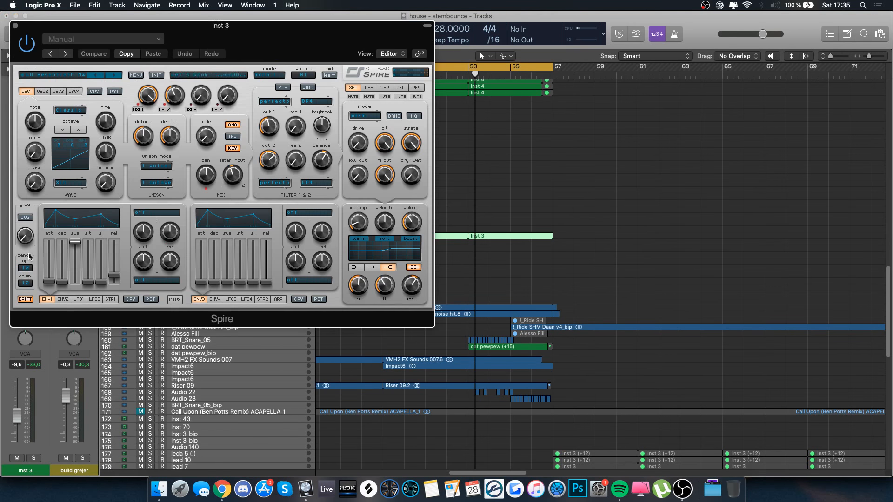
pyautogui.moveTo(192, 35); pyautogui.dragTo(323, 83)
pyautogui.click(191, 126)
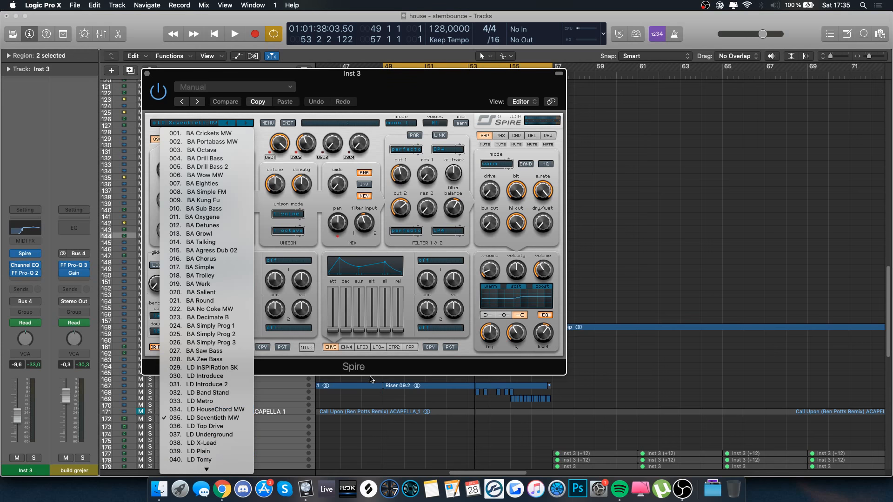
# - Audition the LD HouseChord MW preset in Spire on the Inst 3 track in solo, and restore the original preset
pyautogui.click(388, 371)
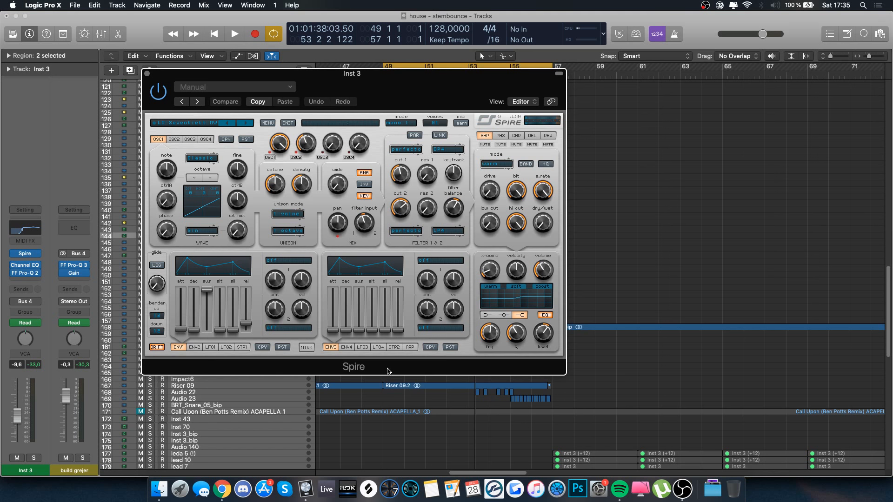
pyautogui.click(228, 123)
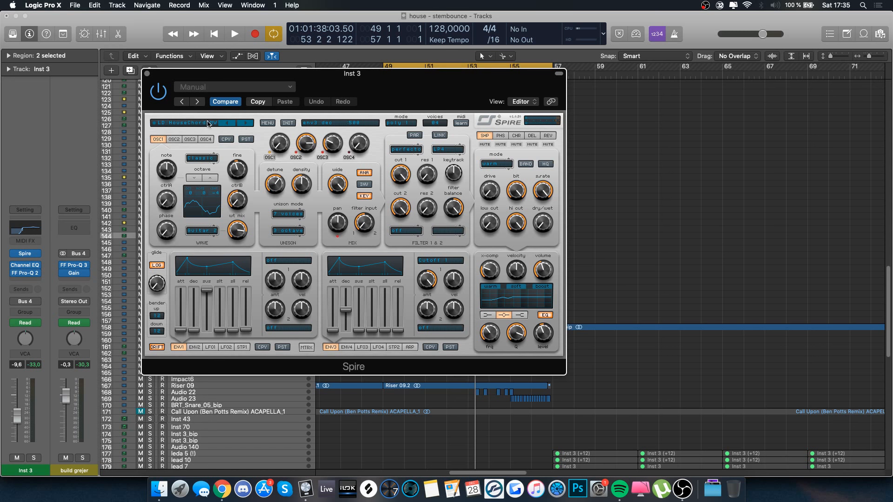
pyautogui.moveTo(385, 76); pyautogui.dragTo(583, 182)
pyautogui.click(15, 274)
pyautogui.hotkey('ctrl', 's')
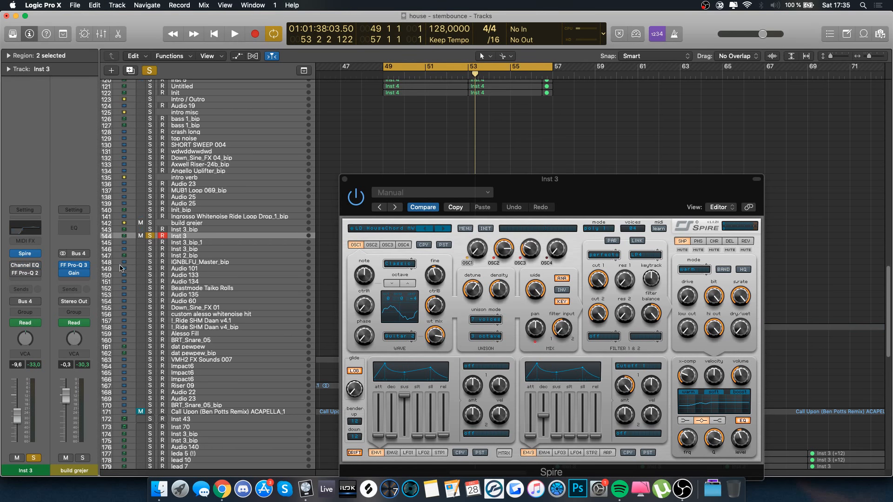
pyautogui.press('space')
pyautogui.hotkey('ctrl', 's')
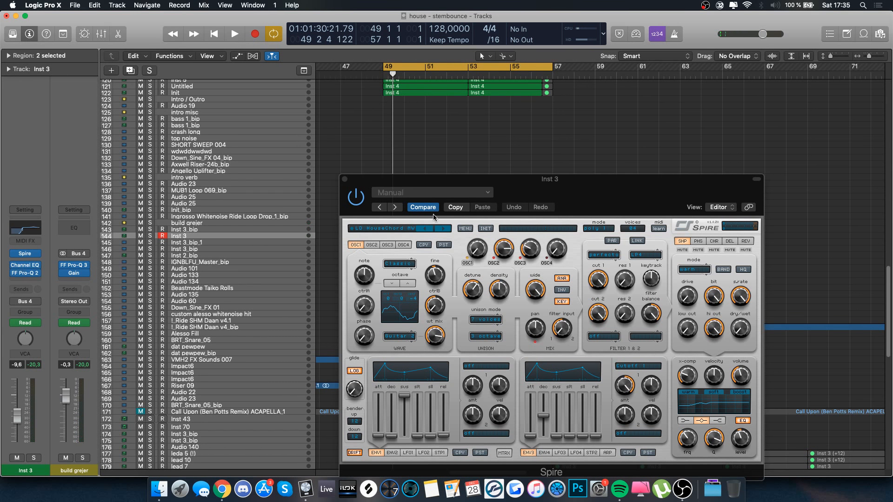
pyautogui.click(396, 206)
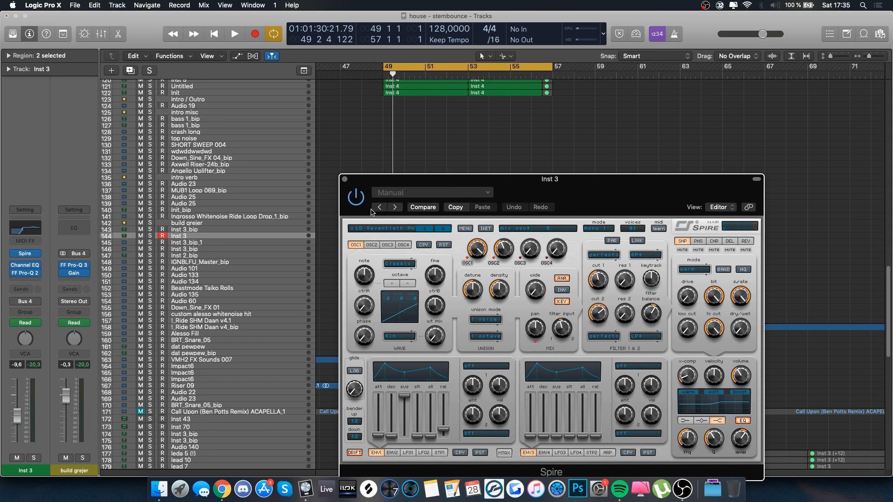
pyautogui.click(344, 179)
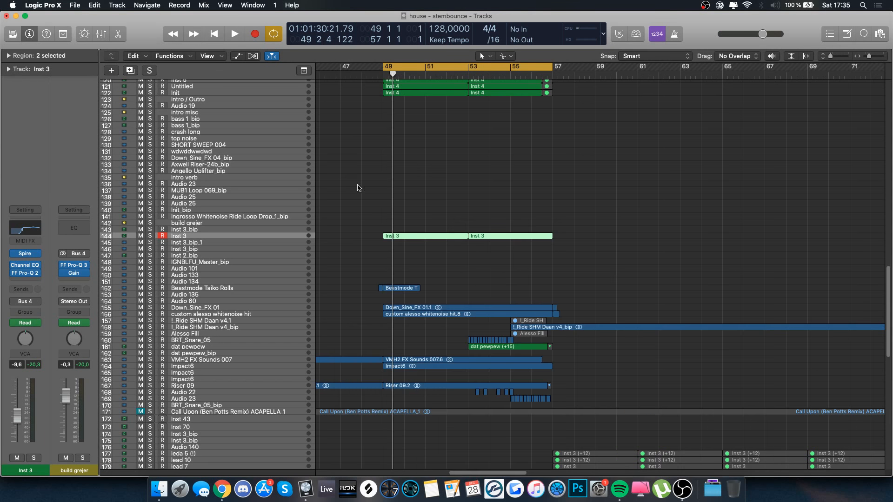
# - Play the Inst 3 track in solo from the start of the cycle range, and unsolo it
pyautogui.press('s')
pyautogui.press('space')
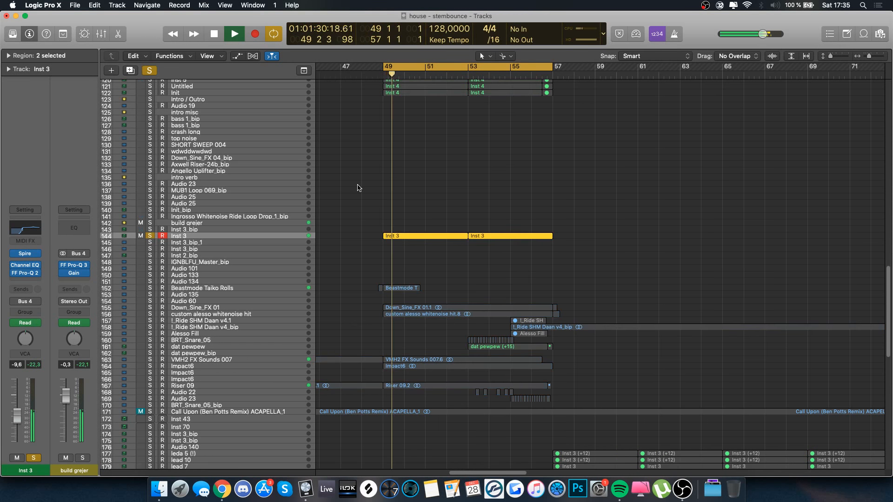
pyautogui.press('space')
pyautogui.press('s')
# - Set the cycle range from bar 53 to bar 75
pyautogui.hscroll(3, 344, 284)
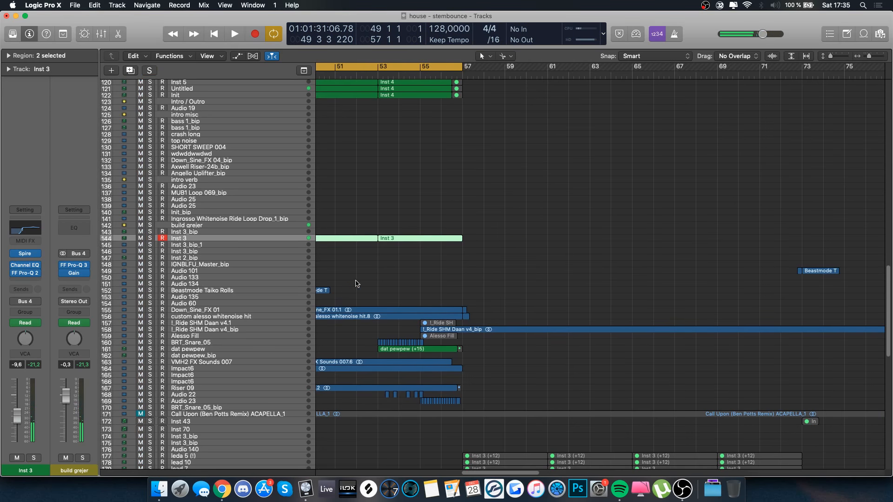
pyautogui.hscroll(1, 356, 284)
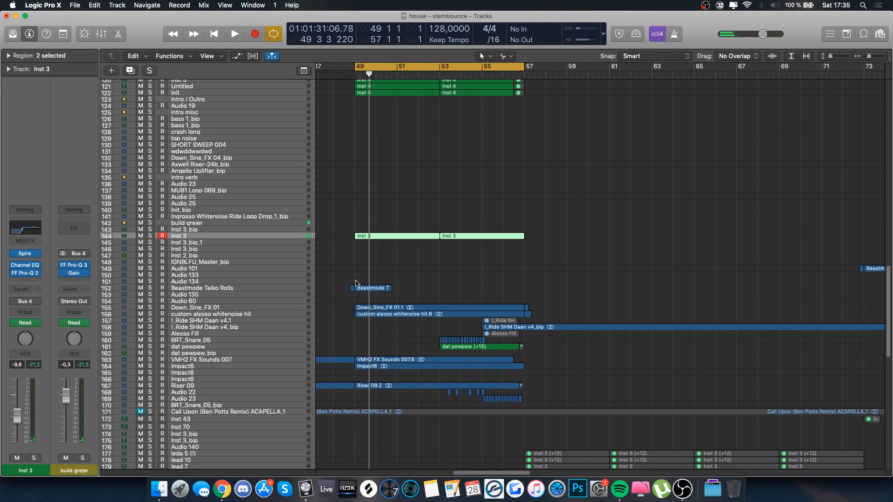
pyautogui.hscroll(4, 356, 283)
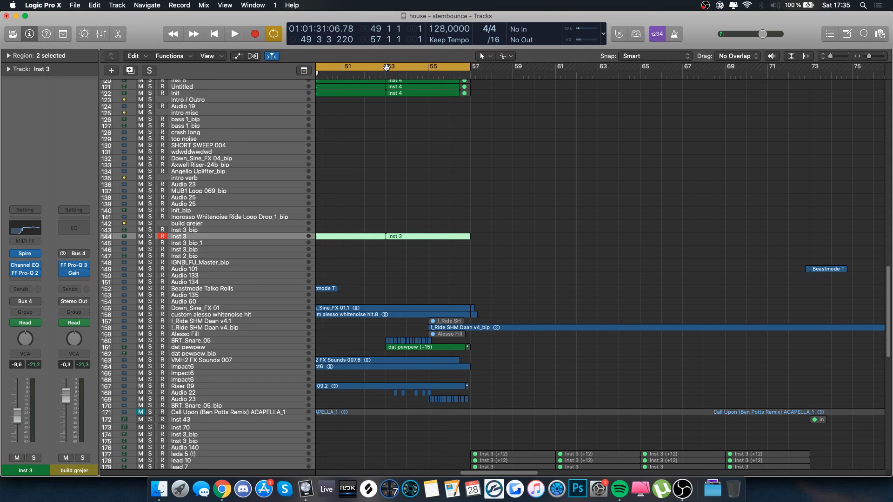
pyautogui.moveTo(386, 68); pyautogui.dragTo(852, 67)
# - Examine the tracks and regions that make up the drop section between bars 57 and 73
pyautogui.scroll(-15, 680, 314)
pyautogui.scroll(17, 680, 314)
pyautogui.hscroll(4, 680, 314)
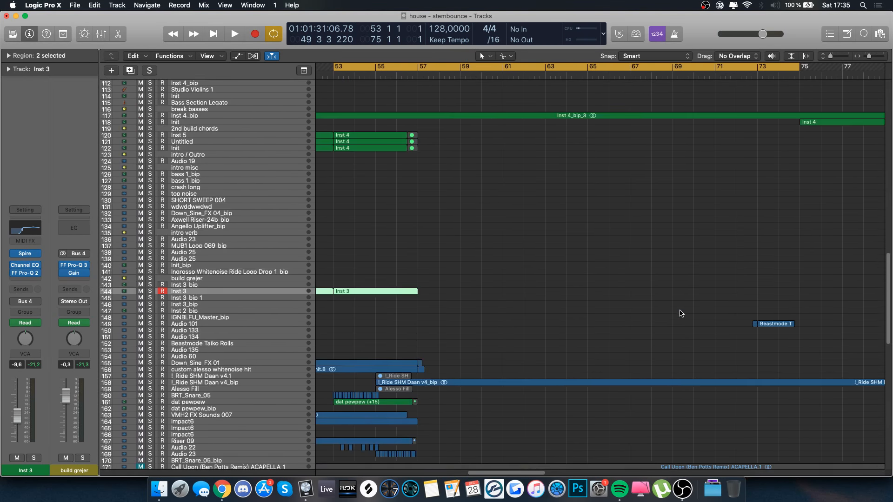
pyautogui.scroll(15, 681, 314)
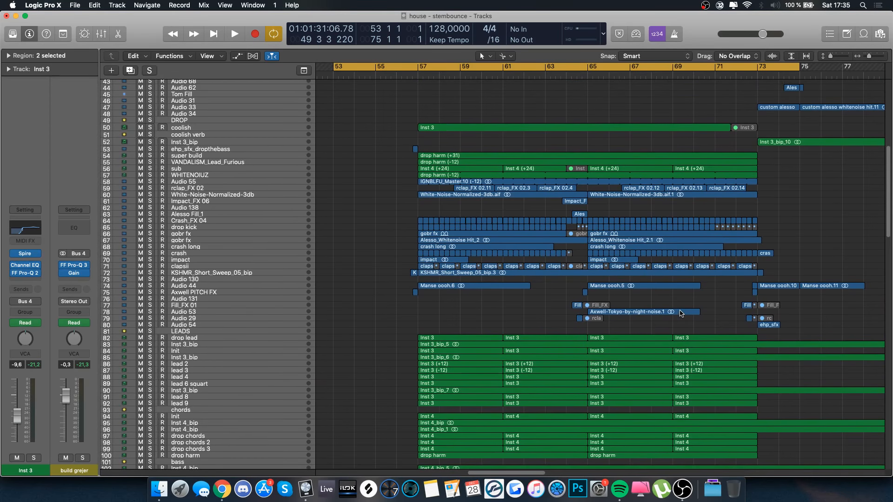
pyautogui.scroll(5, 680, 314)
pyautogui.hscroll(1, 680, 314)
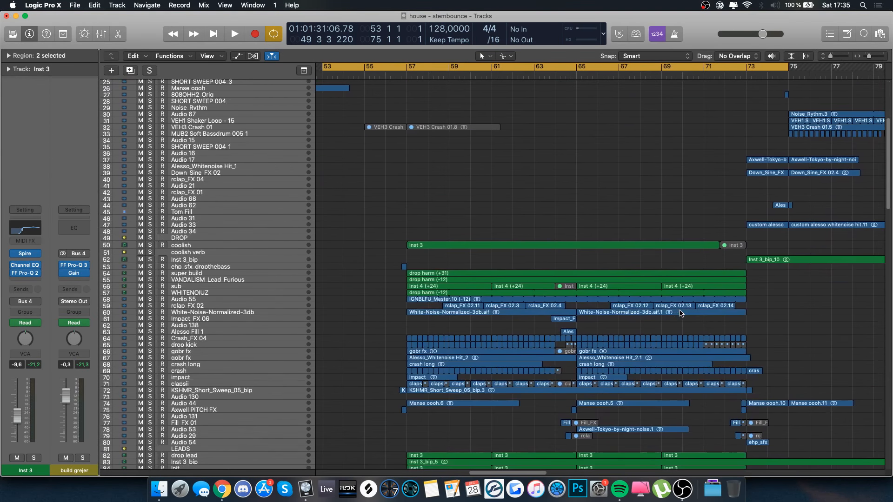
pyautogui.scroll(7, 681, 314)
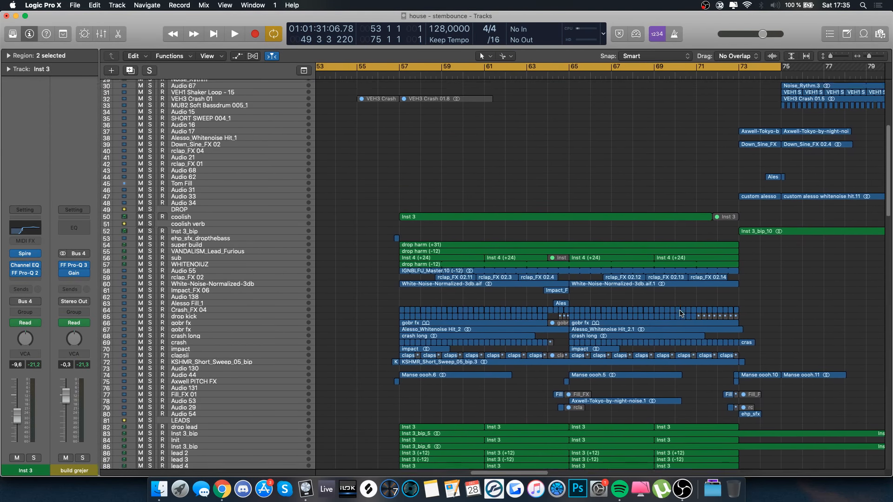
pyautogui.hscroll(1, 680, 313)
pyautogui.scroll(-8, 680, 314)
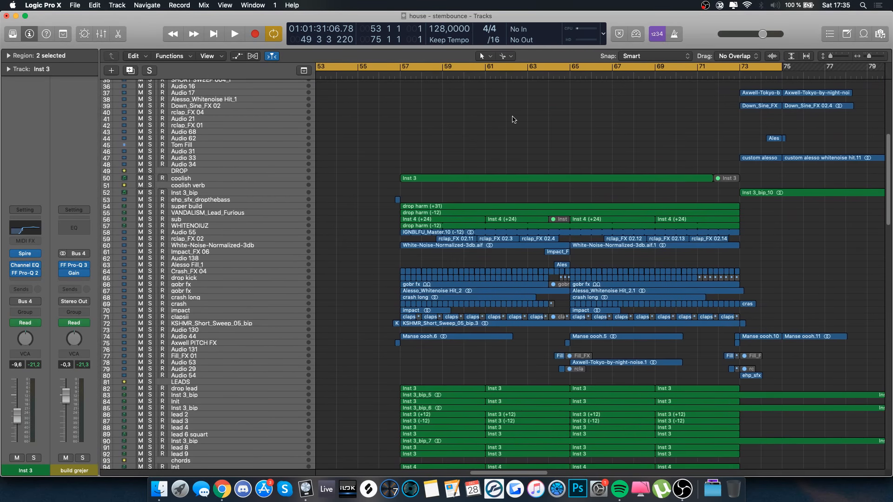
pyautogui.scroll(-6, 368, 179)
pyautogui.hscroll(-1, 368, 179)
pyautogui.scroll(3, 368, 179)
# - Find the short effect regions just before bar 57 and solo the Axwell PITCH FX track
pyautogui.press('super+Right')
pyautogui.press('super+Right')
pyautogui.press('super+Right')
pyautogui.press('super+Right')
pyautogui.hscroll(5, 368, 180)
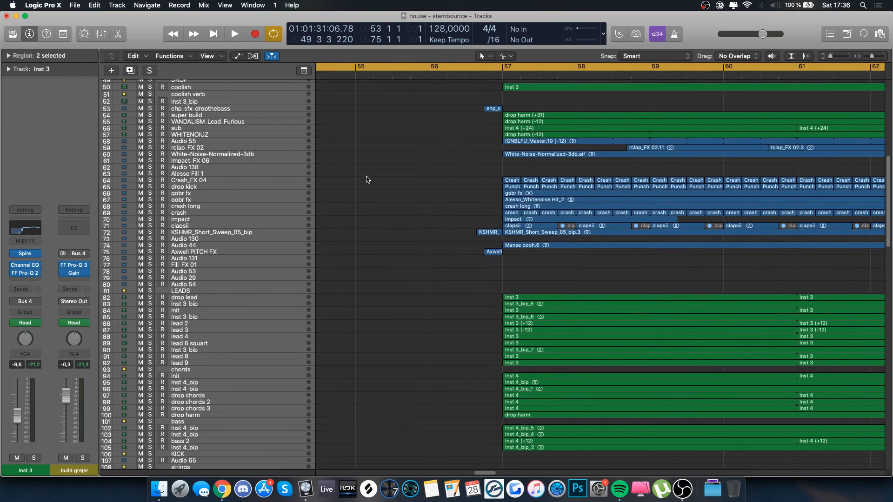
pyautogui.click(249, 233)
pyautogui.press('a')
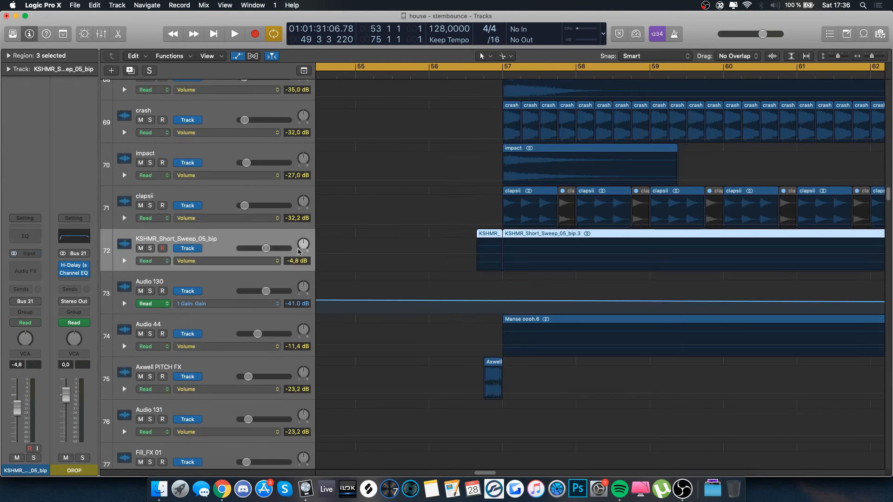
pyautogui.click(204, 375)
pyautogui.press('a')
pyautogui.press('s')
# - Set the cycle range from about bar 56 2 2 to 60 2 3 and play the soloed Axwell PITCH FX track
pyautogui.click(470, 66)
pyautogui.click(458, 70)
pyautogui.click(449, 69)
pyautogui.moveTo(451, 69); pyautogui.dragTo(754, 68)
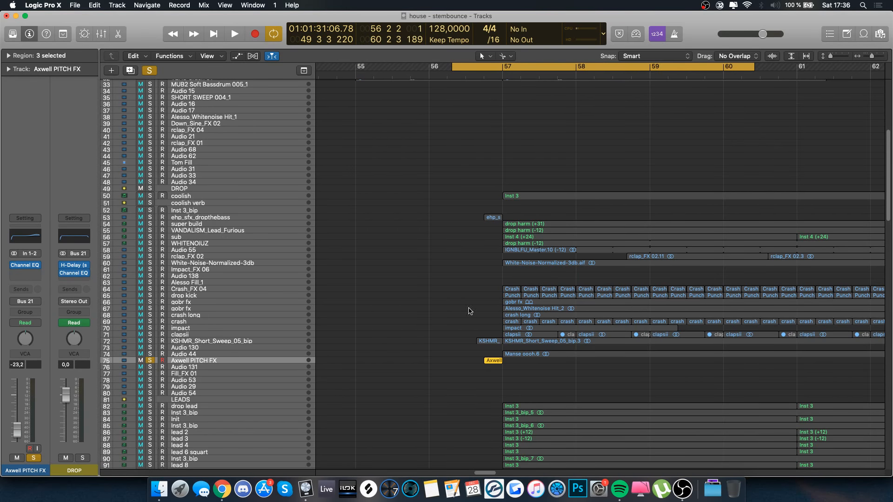
pyautogui.press('space')
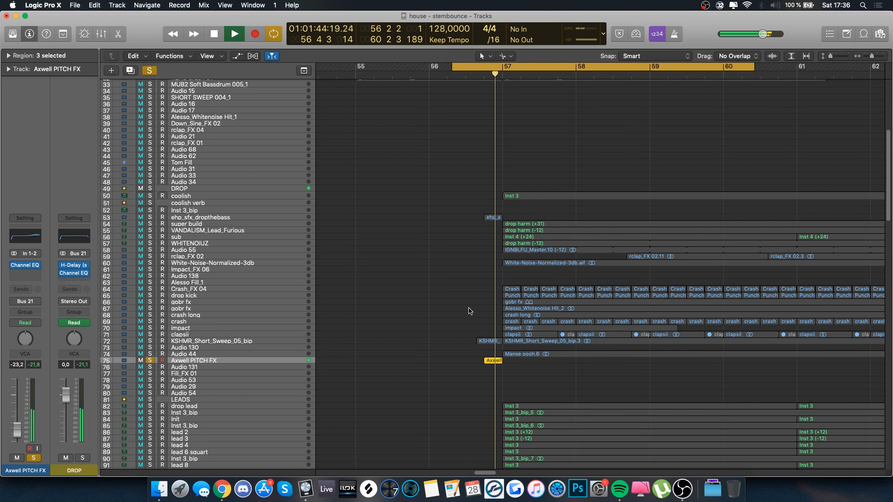
pyautogui.press('space')
pyautogui.press('s')
# - Solo the ehp_sfx_dropthebass track instead of the pitch effect
pyautogui.click(296, 218)
pyautogui.scroll(5, 303, 229)
pyautogui.scroll(-5, 304, 232)
pyautogui.press('s')
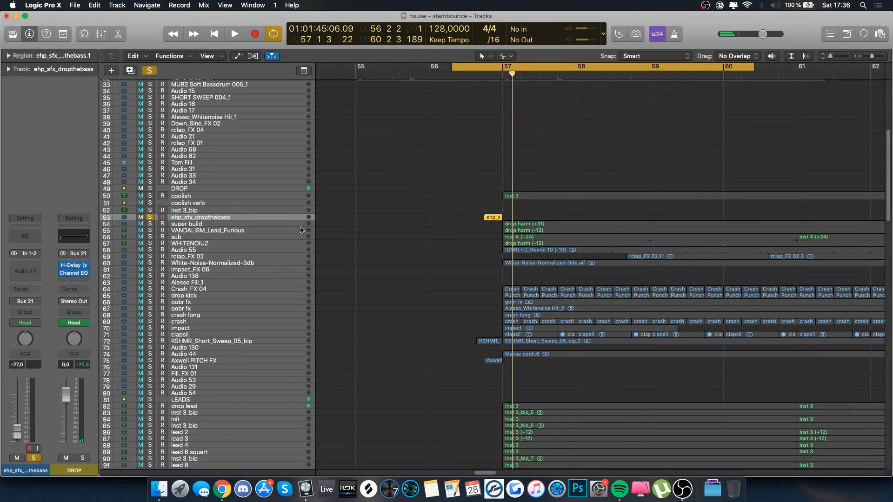
# - Set the cycle range from bar 56 2 4 to 61 3 1 and play the soloed ehp_sfx_dropthebass track
pyautogui.hscroll(5, 437, 239)
pyautogui.press('a')
pyautogui.press('a')
pyautogui.click(360, 68)
pyautogui.moveTo(359, 68); pyautogui.dragTo(730, 68)
pyautogui.press('a')
pyautogui.press('a')
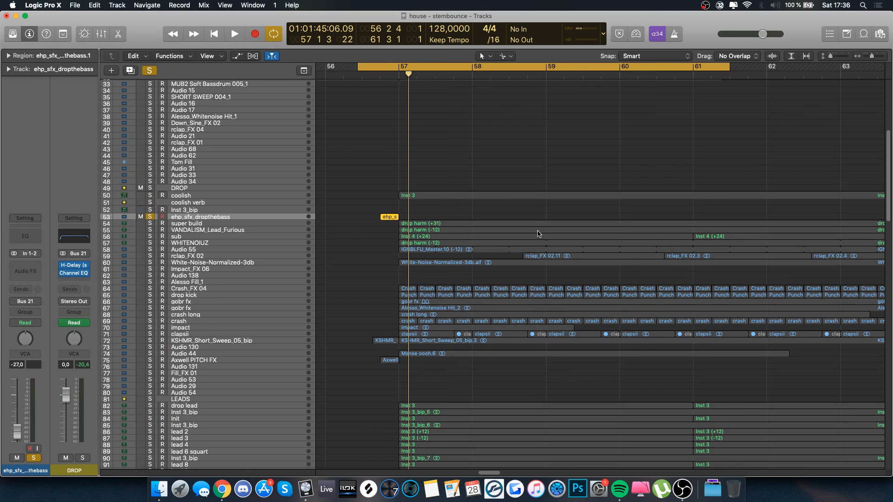
pyautogui.press('space')
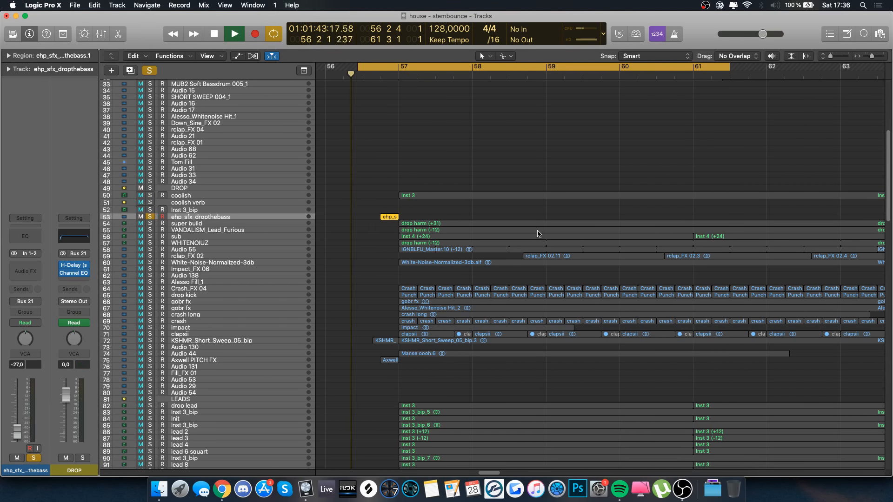
pyautogui.press('a')
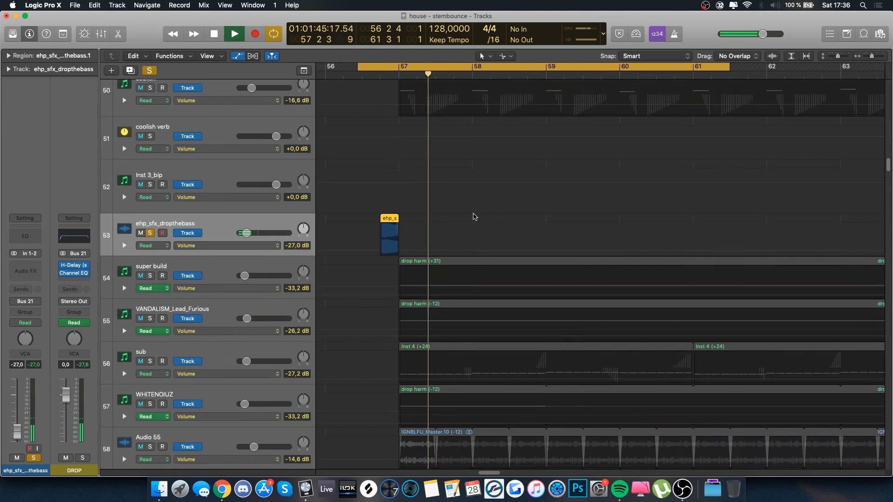
pyautogui.press('space')
pyautogui.press('a')
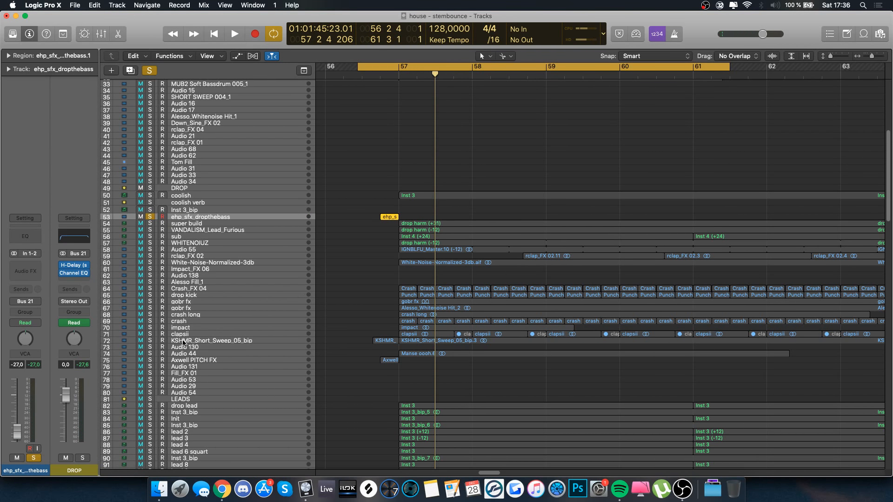
# - Solo KSHMR_Short_Sweep_05_bip and Axwell PITCH FX together with ehp_sfx_dropthebass, and play the three effects leading into bar 57
pyautogui.click(195, 335)
pyautogui.click(203, 340)
pyautogui.press('s')
pyautogui.click(207, 362)
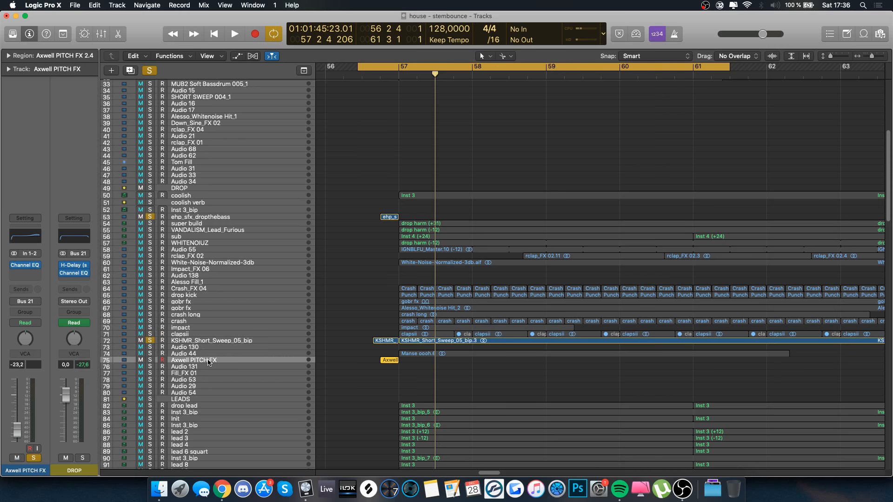
pyautogui.press('space')
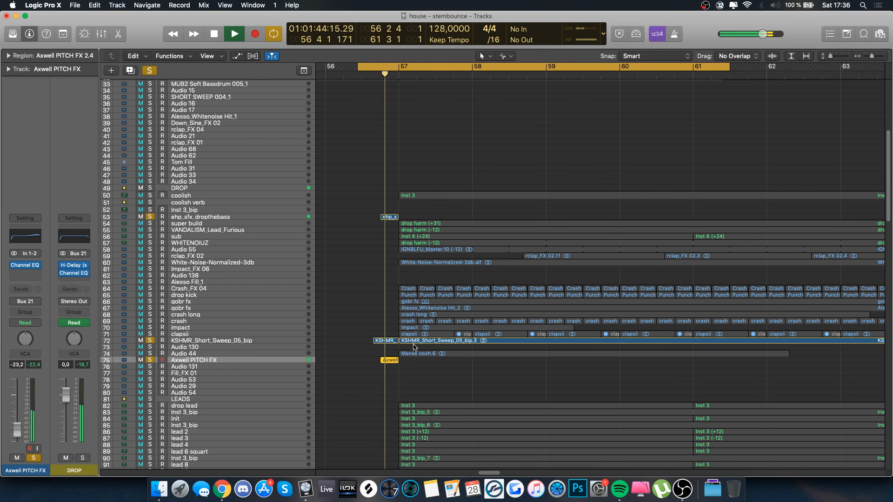
pyautogui.press('space')
pyautogui.press('super+Down')
pyautogui.press('super+Down')
pyautogui.press('super+Down')
pyautogui.press('super+Down')
pyautogui.press('super+Down')
pyautogui.press('super+Down')
pyautogui.press('super+Up')
pyautogui.press('super+Up')
pyautogui.press('super+Up')
pyautogui.press('super+Up')
pyautogui.press('super+Up')
pyautogui.press('super+Up')
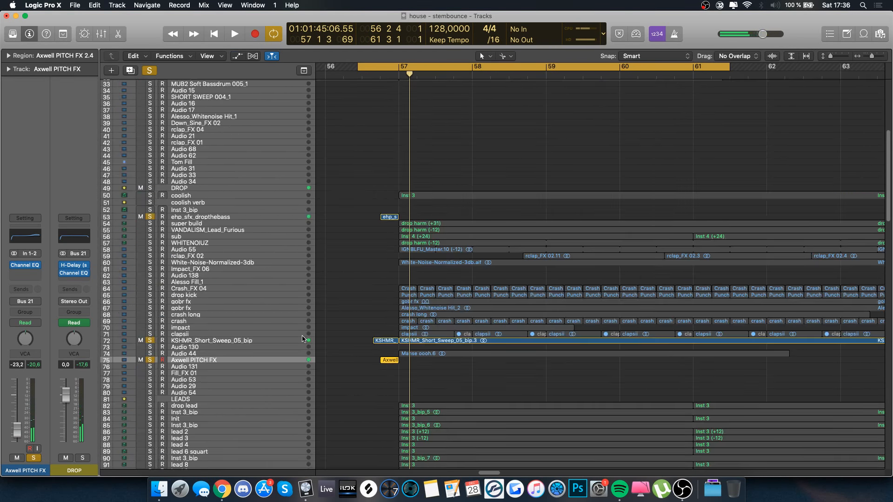
# - Set the cycle range from bar 47 to bar 80 and clear the solo on all tracks
pyautogui.press('super+Left')
pyautogui.press('super+Left')
pyautogui.press('super+Left')
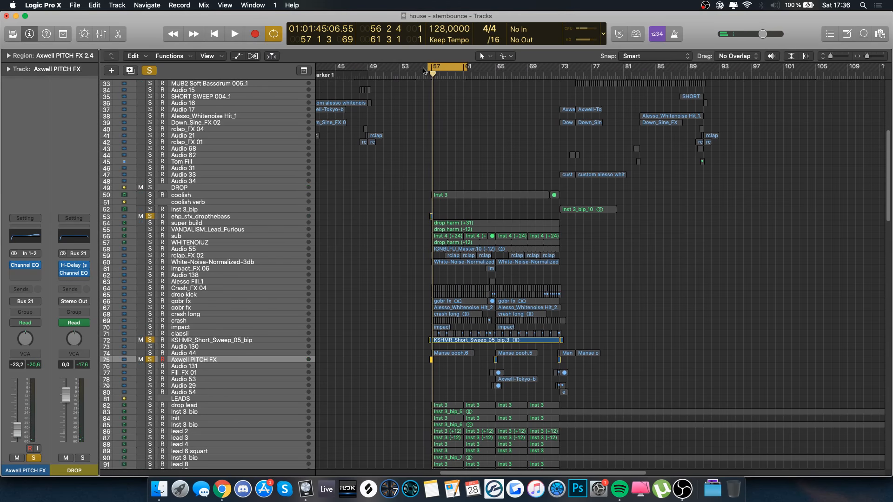
pyautogui.moveTo(351, 70); pyautogui.dragTo(614, 70)
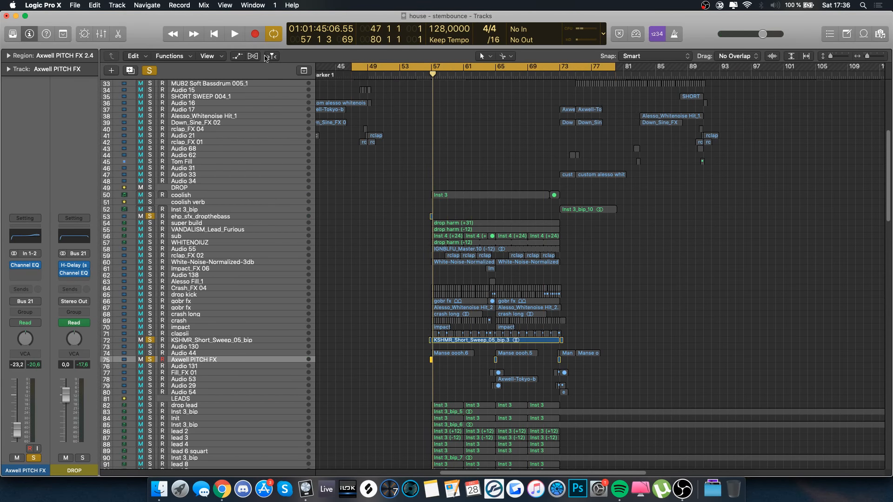
pyautogui.click(149, 71)
# - Look over the full arrangement and play it from bar 47 with all unmuted tracks audible
pyautogui.scroll(-15, 626, 347)
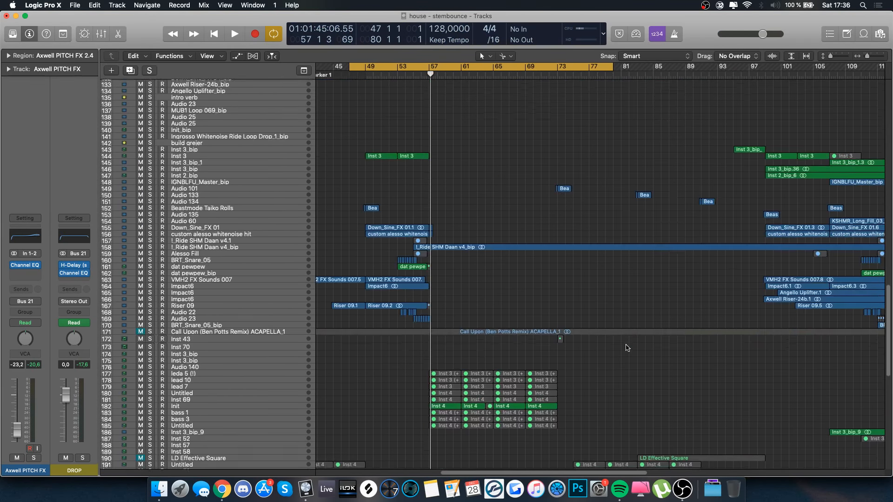
pyautogui.scroll(-8, 626, 347)
pyautogui.scroll(4, 626, 347)
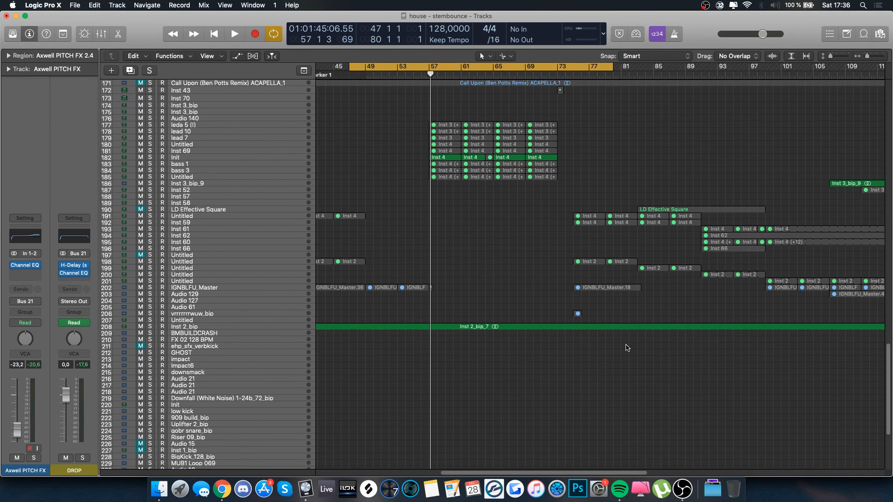
pyautogui.scroll(8, 626, 348)
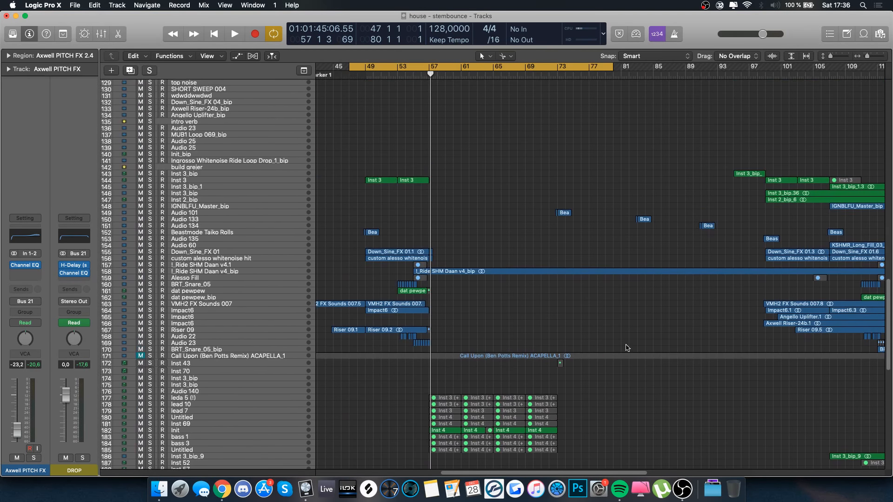
pyautogui.scroll(20, 626, 347)
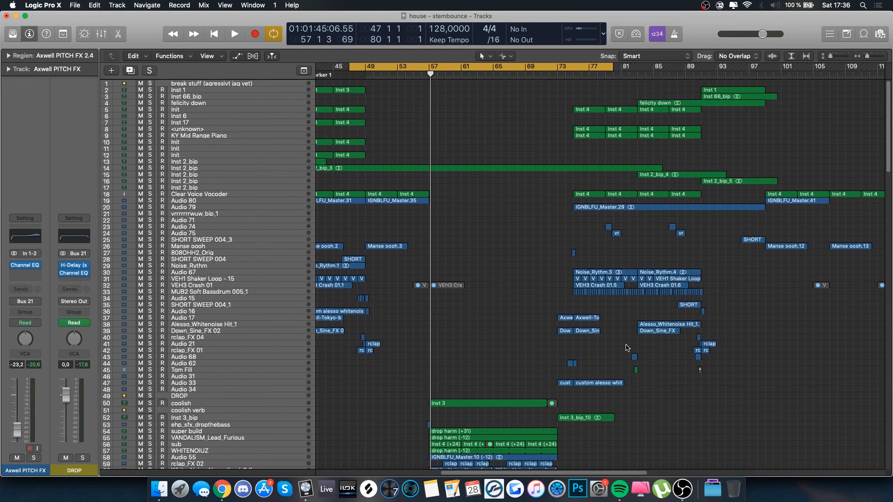
pyautogui.press('space')
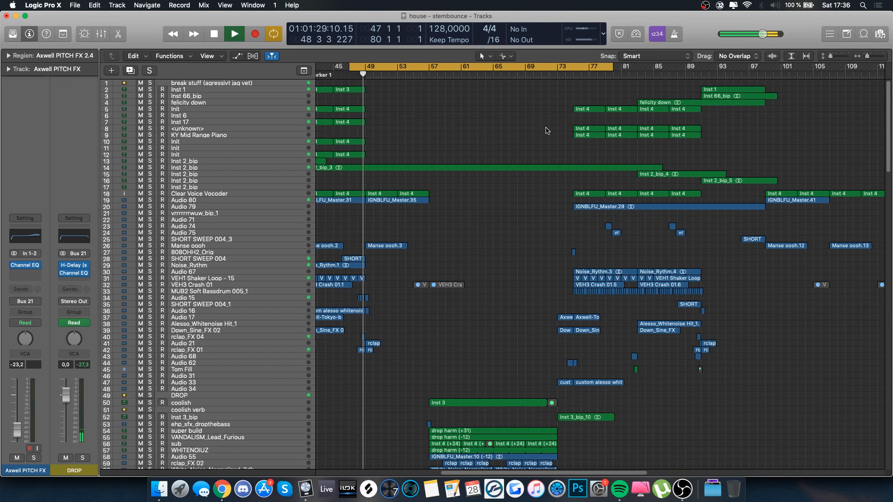
pyautogui.scroll(-20, 546, 131)
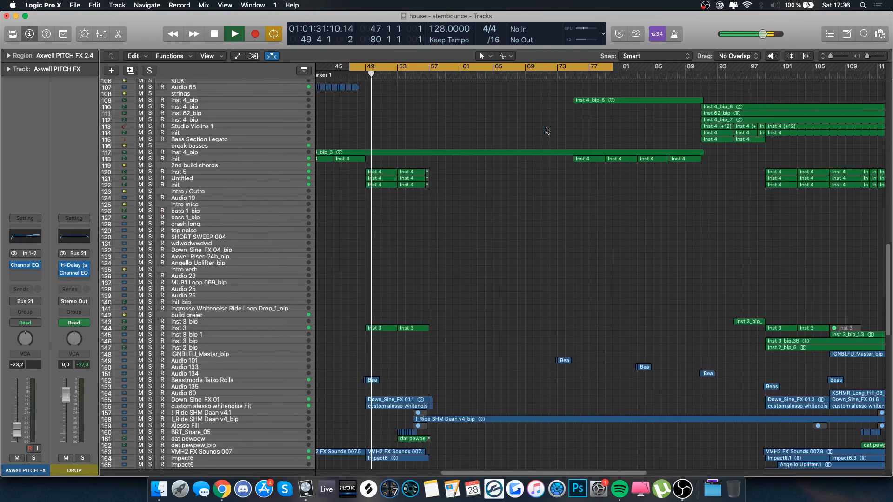
# - Show track automation and inspect the Channel EQ on the Untitled track under 2nd build chords during playback
pyautogui.click(238, 183)
pyautogui.press('a')
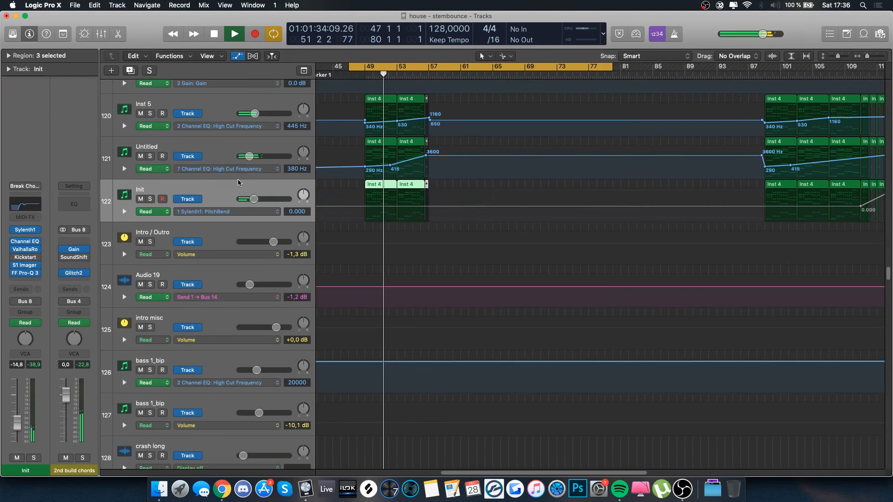
pyautogui.click(235, 147)
pyautogui.click(27, 274)
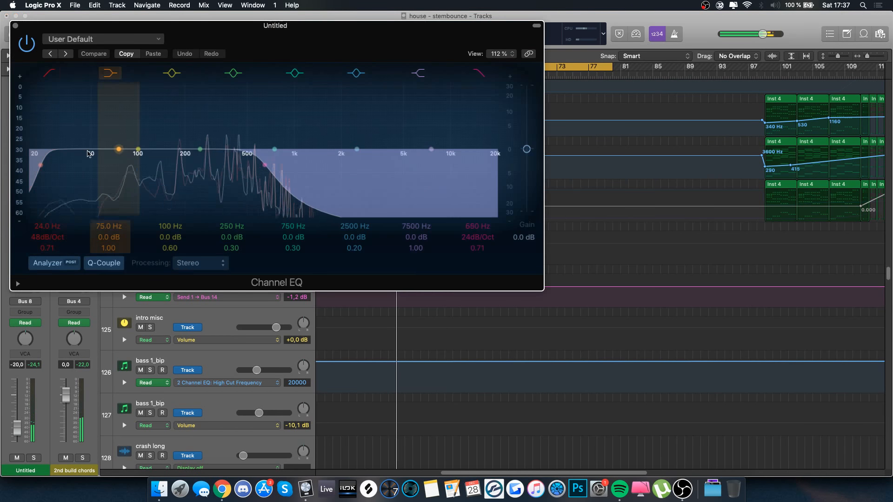
pyautogui.click(15, 26)
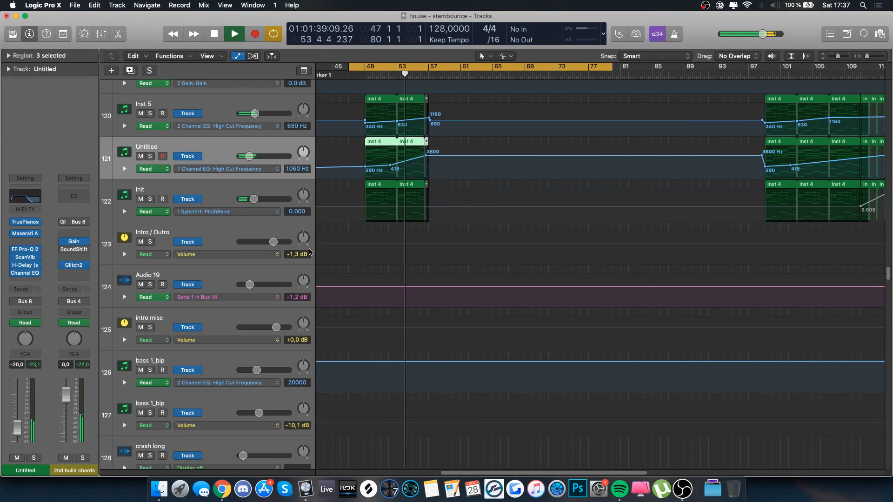
pyautogui.press('a')
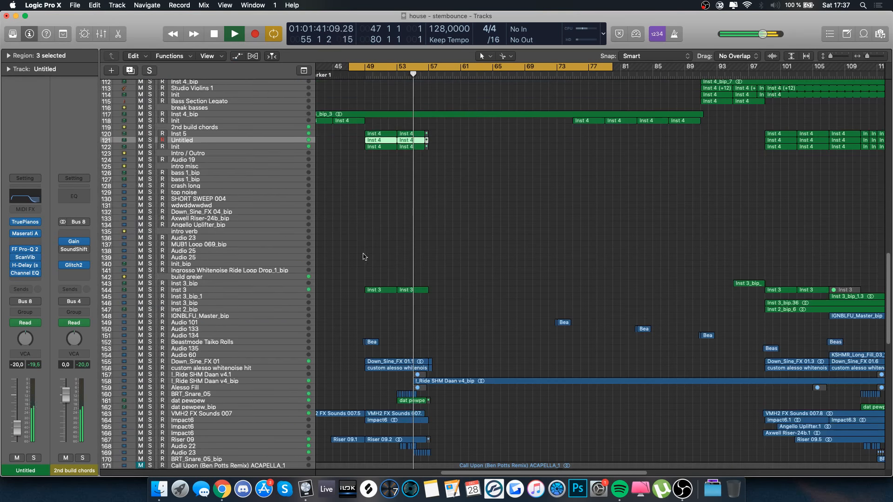
# - Look through the build-up, drop and lower tracks while the arrangement plays into bar 57
pyautogui.scroll(-15, 386, 291)
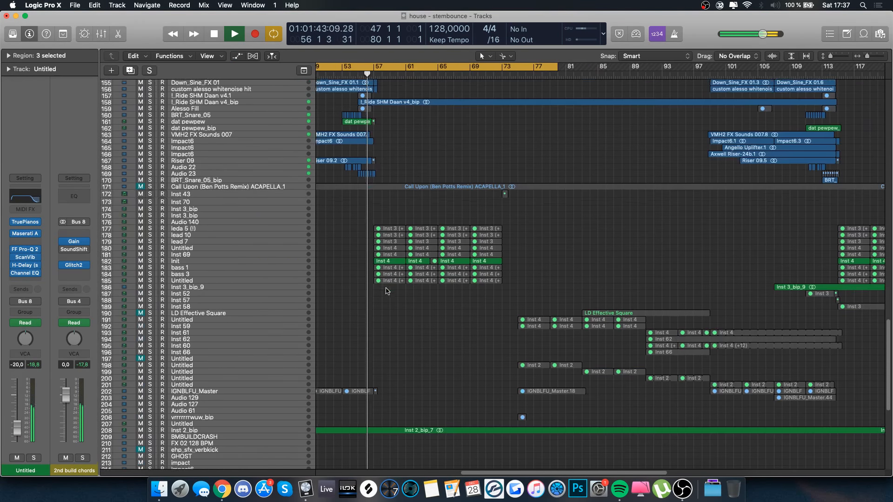
pyautogui.scroll(7, 385, 291)
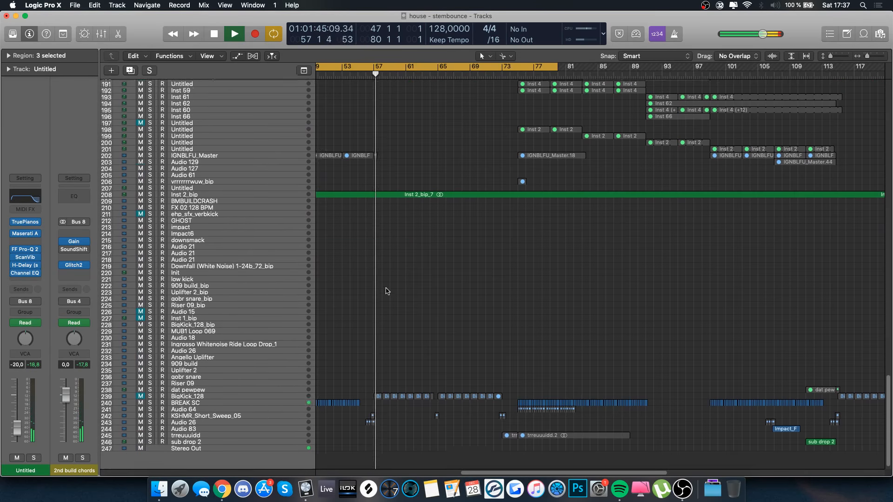
pyautogui.scroll(3, 386, 291)
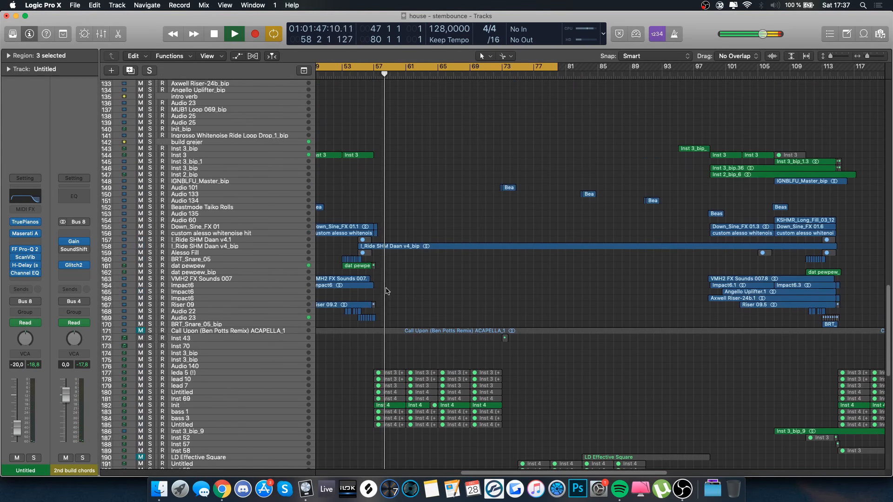
pyautogui.click(228, 404)
pyautogui.press('a')
pyautogui.press('a')
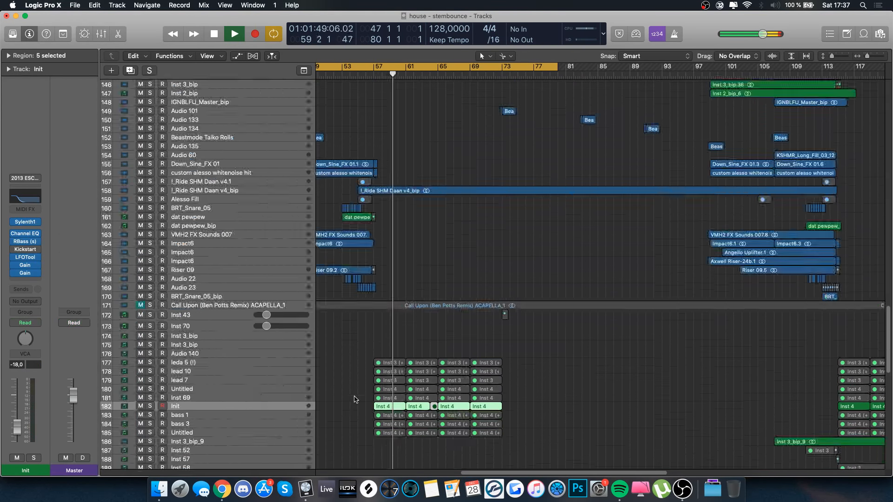
pyautogui.scroll(18, 355, 397)
pyautogui.scroll(-2, 355, 399)
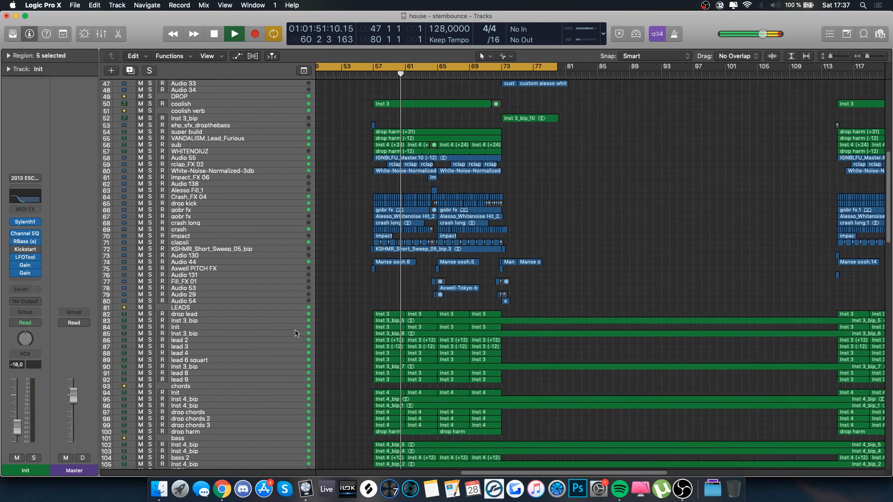
# - Set the cycle range from bar 57 to bar 73 around the drop
pyautogui.click(295, 334)
pyautogui.scroll(3, 442, 323)
pyautogui.press('super+Right')
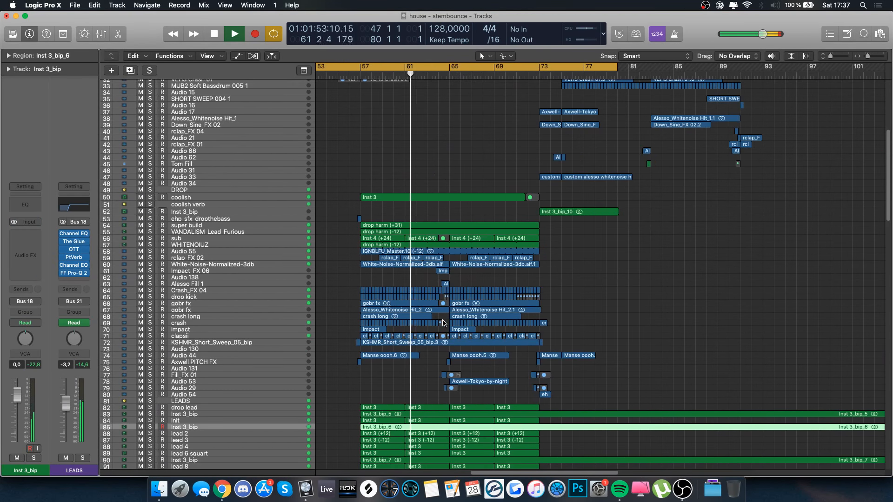
pyautogui.scroll(10, 444, 323)
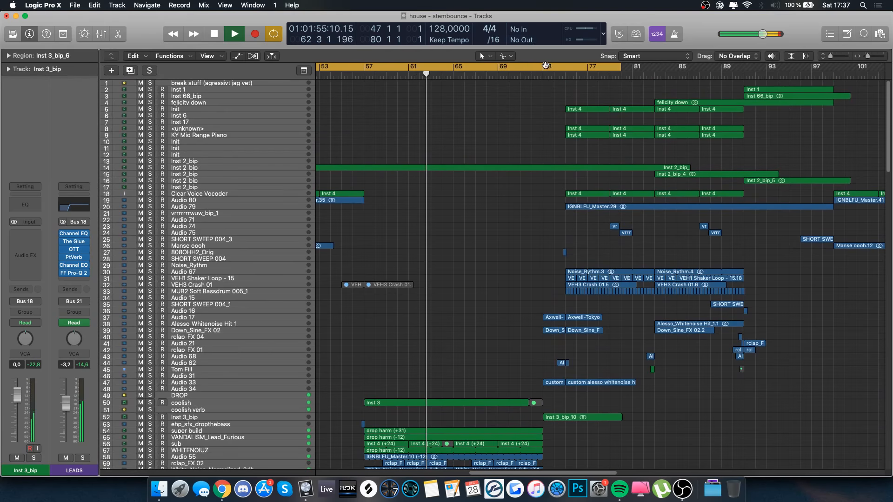
pyautogui.moveTo(546, 70); pyautogui.dragTo(365, 70)
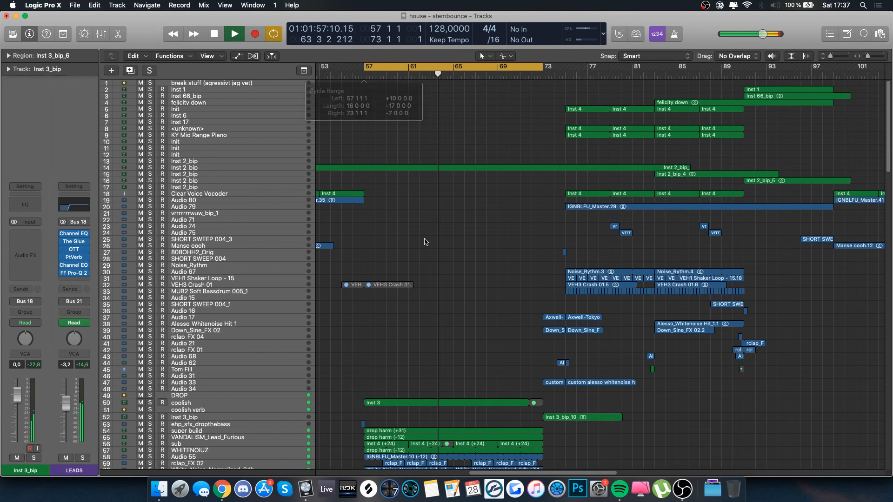
# - Enlarge the arrangement and look over the drop's tracks down to Stereo Out during playback, finishing with playback stopped
pyautogui.scroll(-10, 448, 337)
pyautogui.moveTo(831, 56); pyautogui.dragTo(834, 58)
pyautogui.scroll(-12, 653, 254)
pyautogui.press('super+Right')
pyautogui.hscroll(-2, 654, 255)
pyautogui.scroll(-20, 653, 254)
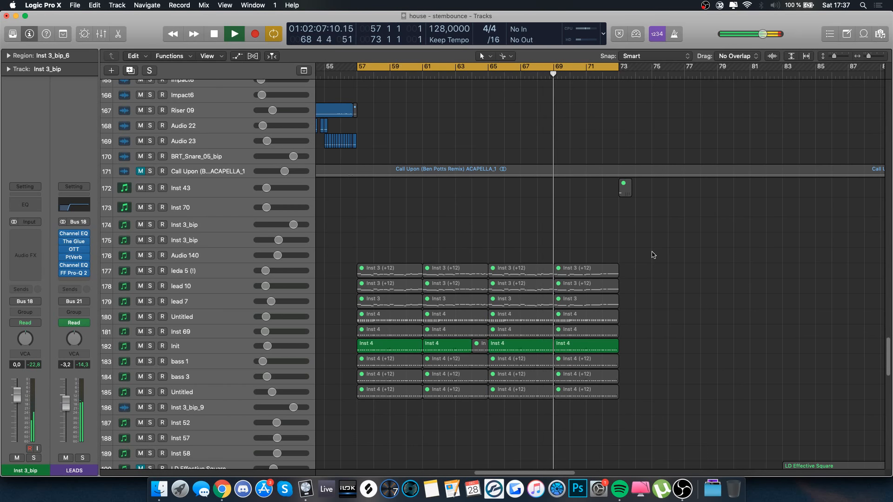
pyautogui.scroll(-5, 534, 314)
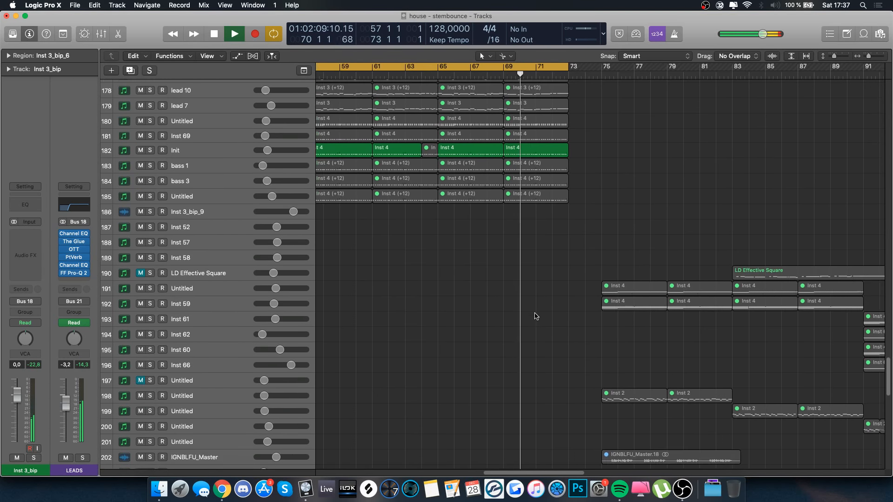
pyautogui.scroll(-15, 534, 316)
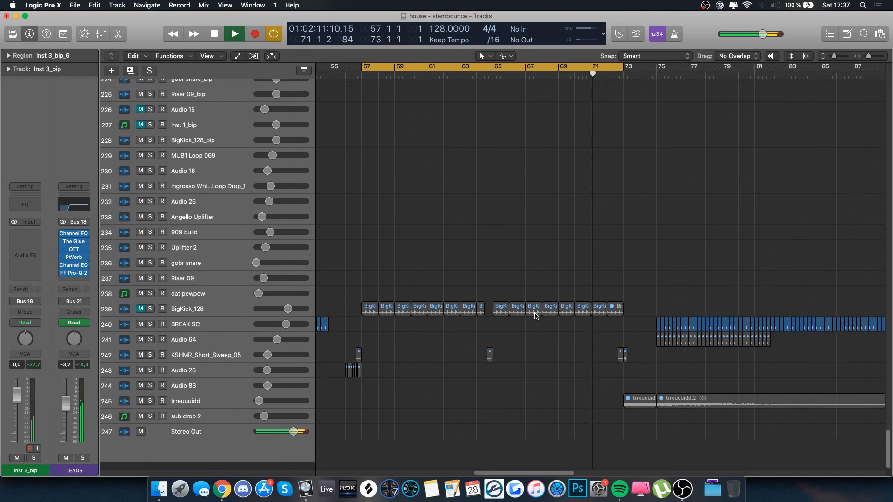
pyautogui.scroll(20, 535, 315)
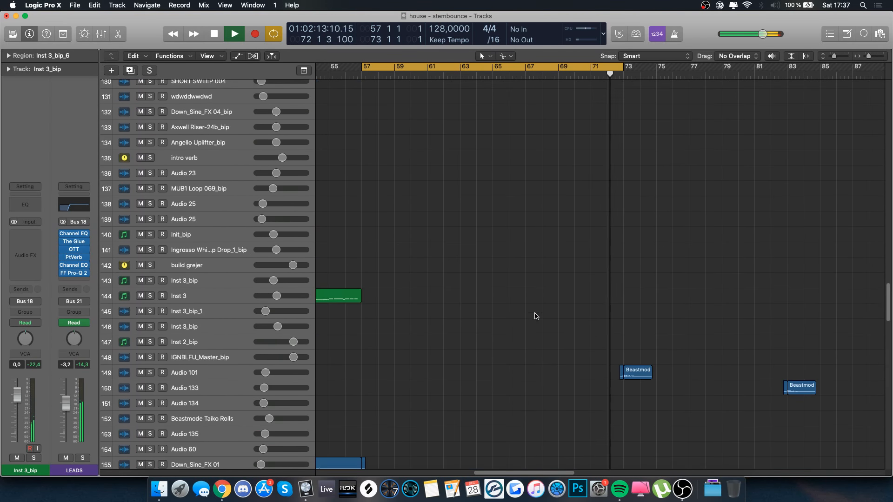
pyautogui.press('space')
# - Solo the drop lead track below the LEADS bus
pyautogui.scroll(20, 535, 316)
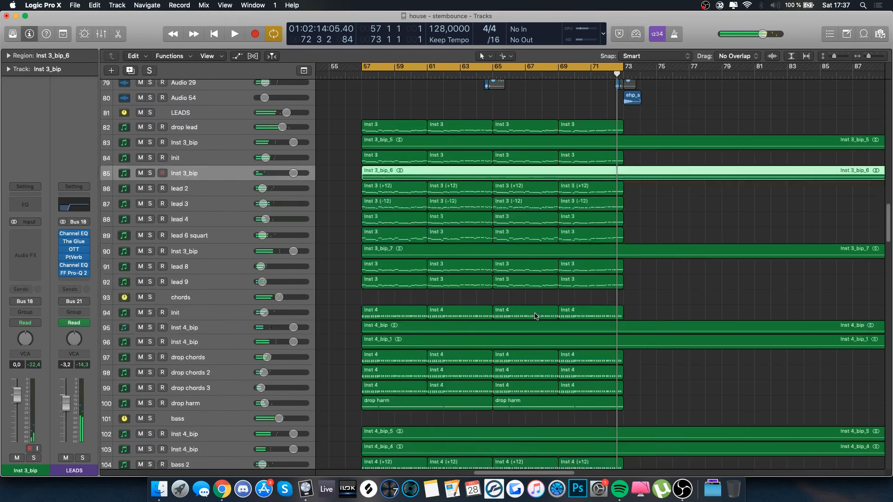
pyautogui.scroll(1, 536, 316)
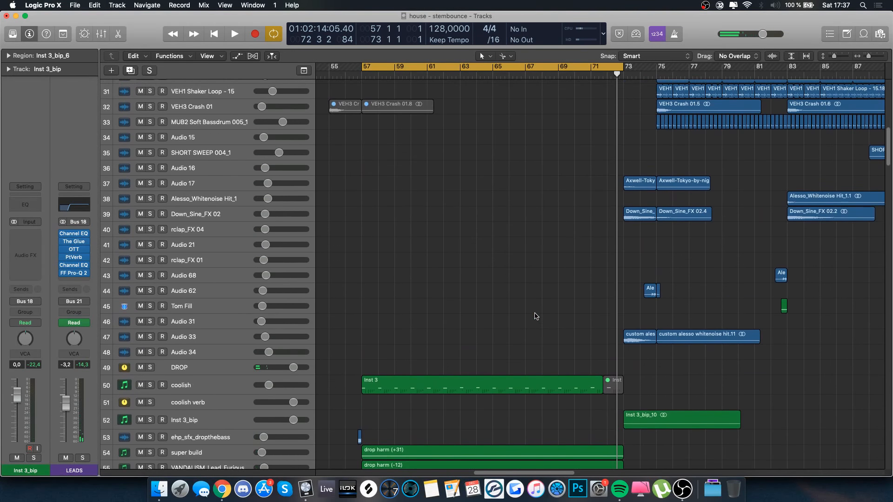
pyautogui.scroll(-5, 504, 344)
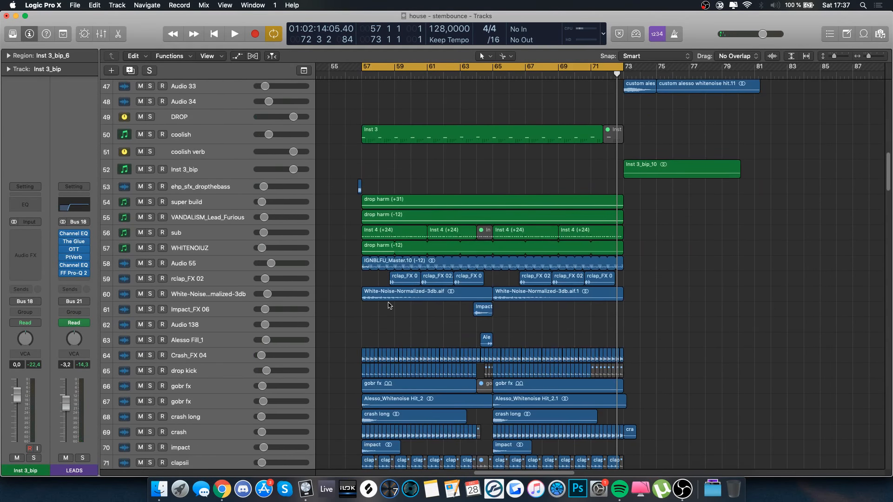
pyautogui.scroll(-5, 389, 307)
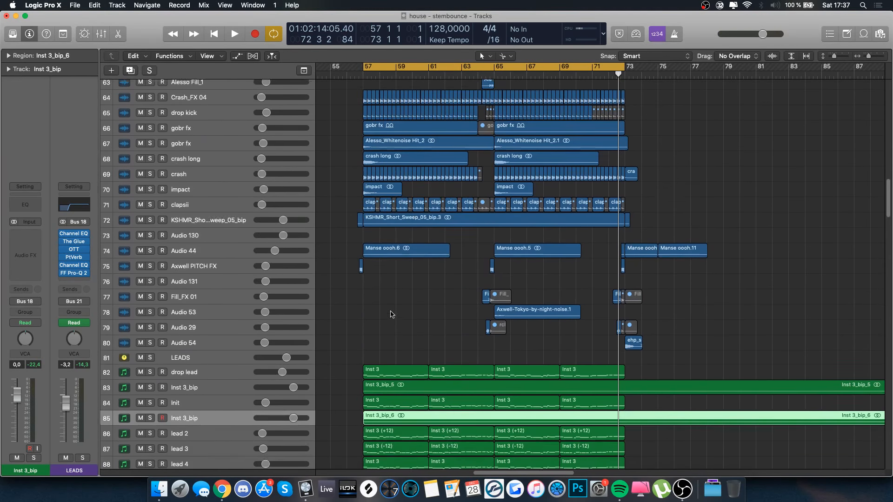
pyautogui.scroll(-2, 391, 314)
pyautogui.click(202, 296)
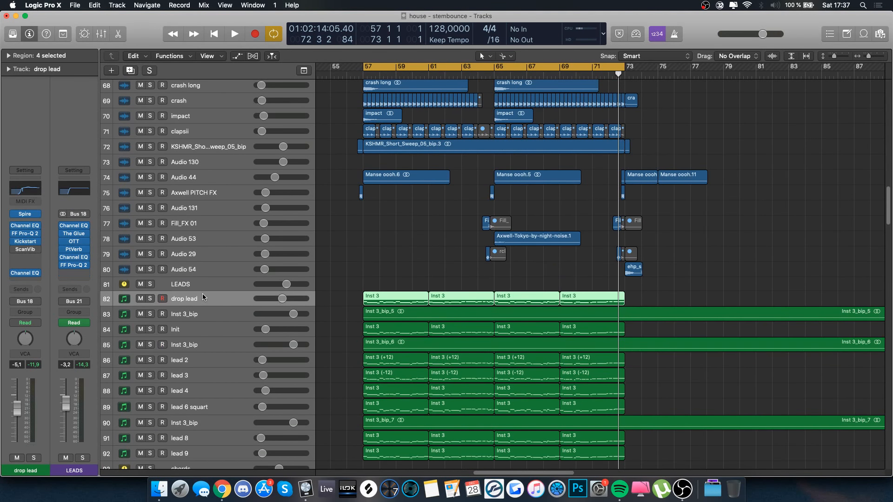
pyautogui.press('s')
pyautogui.scroll(-1, 322, 350)
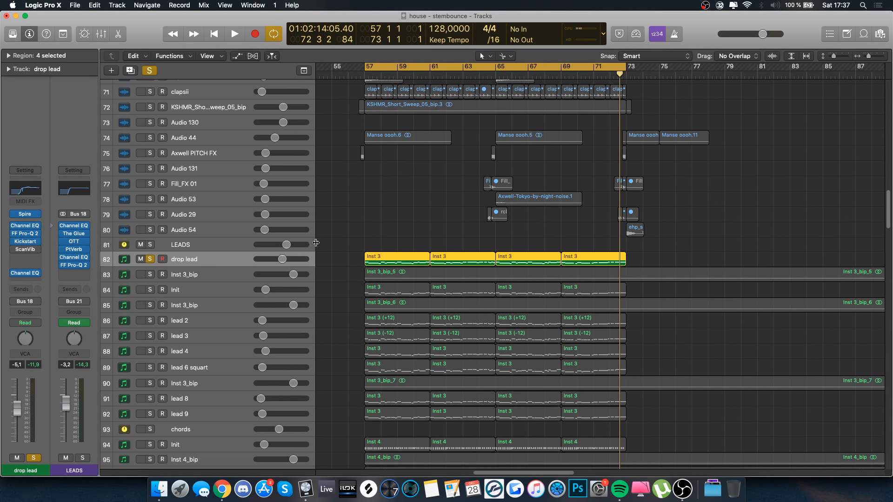
# - Inspect the drop lead's FF Pro-Q 2, Kickstart, Scanner Vibrato and first Channel EQ settings, closing each plug-in window
pyautogui.click(25, 234)
pyautogui.click(11, 24)
pyautogui.click(26, 241)
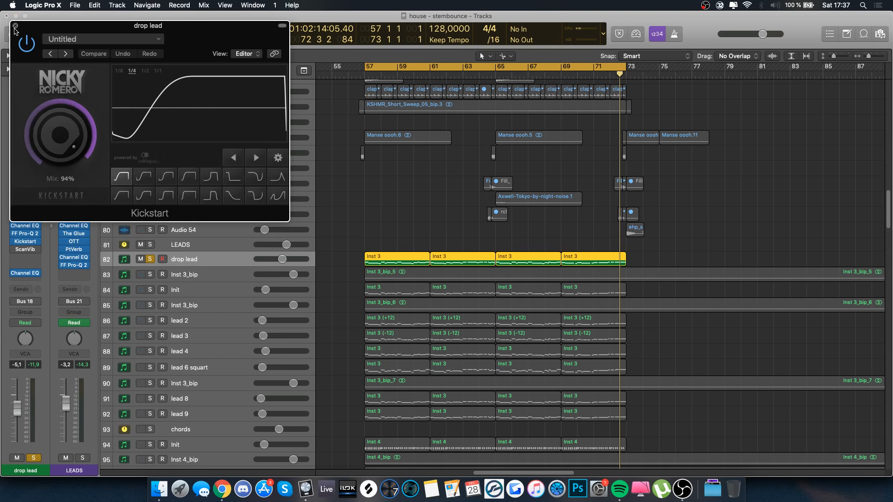
pyautogui.click(37, 249)
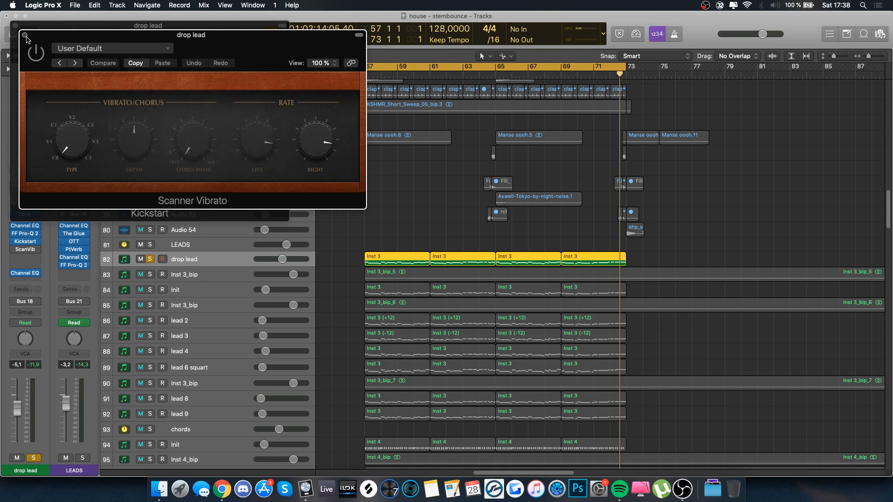
pyautogui.click(26, 35)
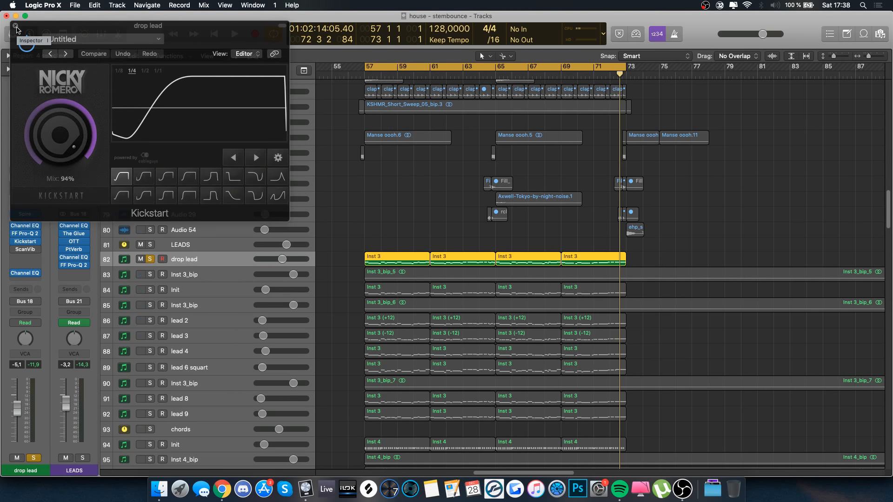
pyautogui.click(16, 26)
pyautogui.click(26, 226)
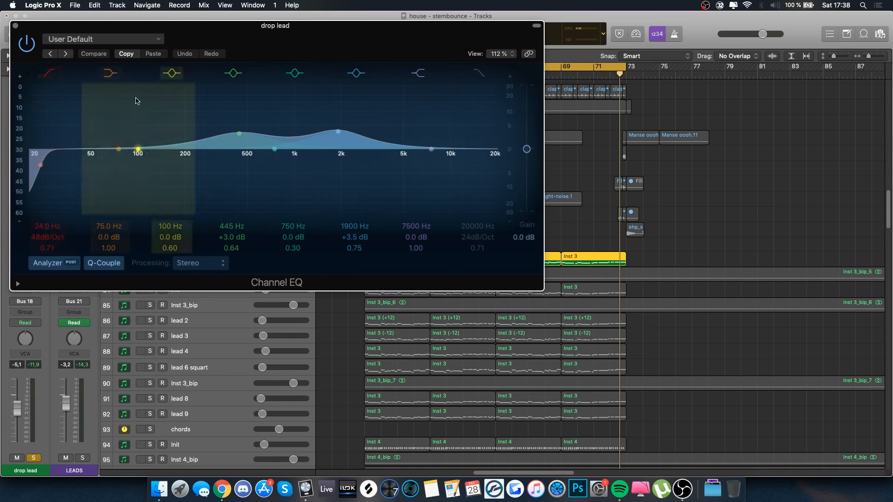
pyautogui.click(16, 26)
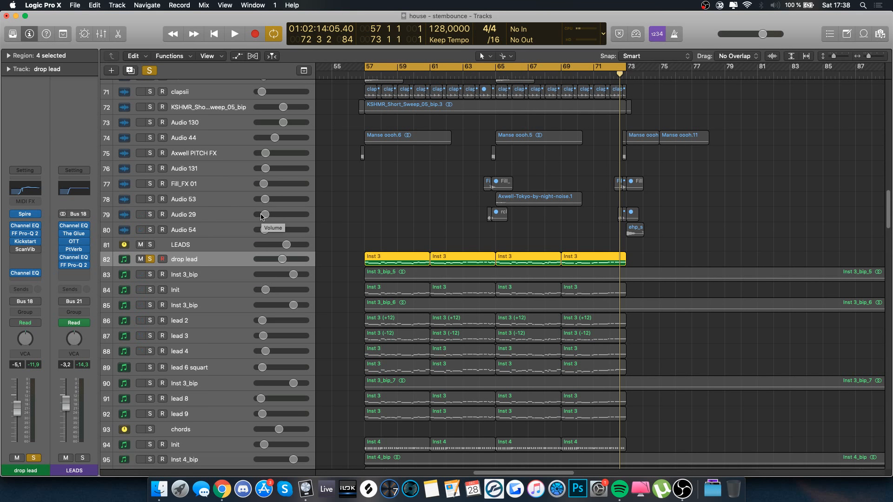
# - Select the LEADS bus and inspect the H-Delay and Channel EQ on the DROP bus it feeds
pyautogui.click(191, 249)
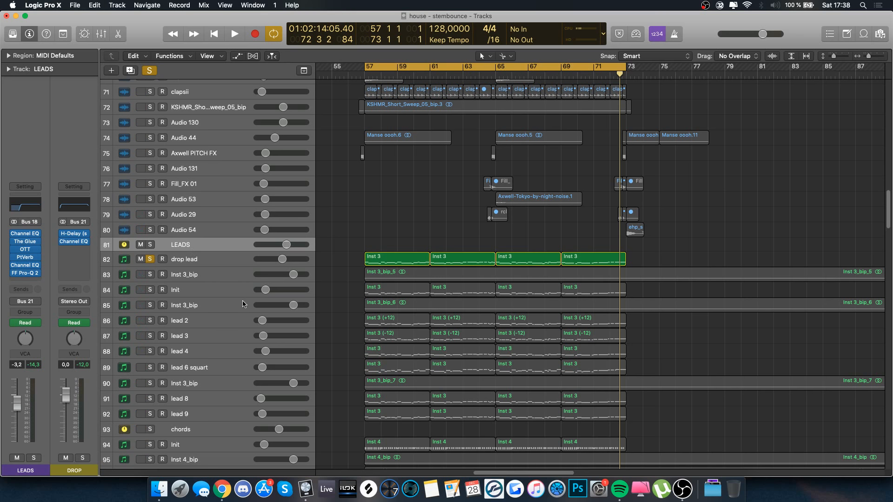
pyautogui.scroll(1, 225, 276)
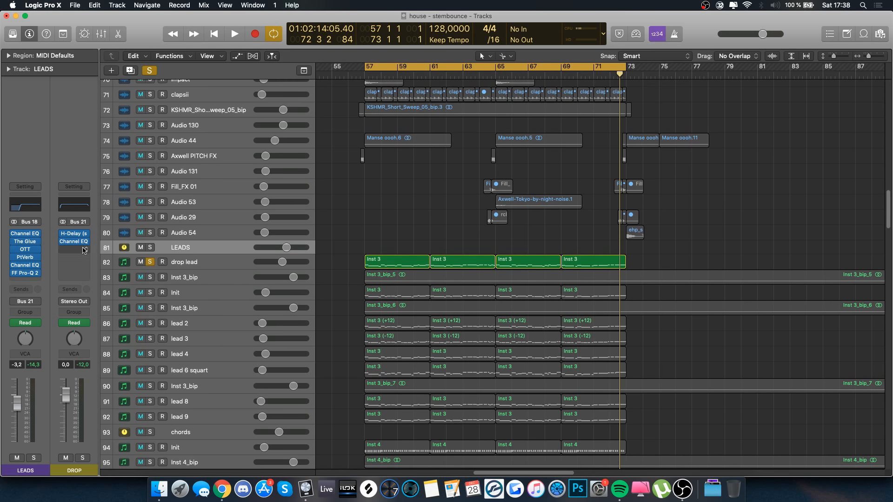
pyautogui.click(76, 235)
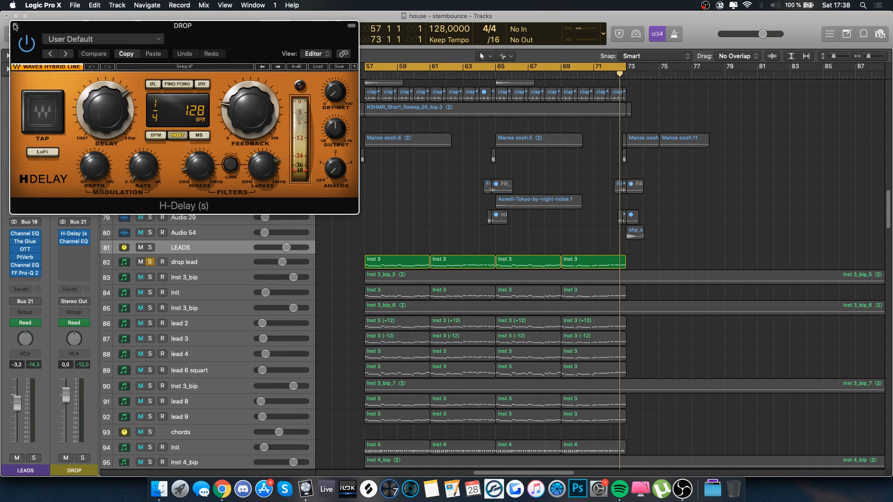
pyautogui.click(15, 26)
pyautogui.click(74, 205)
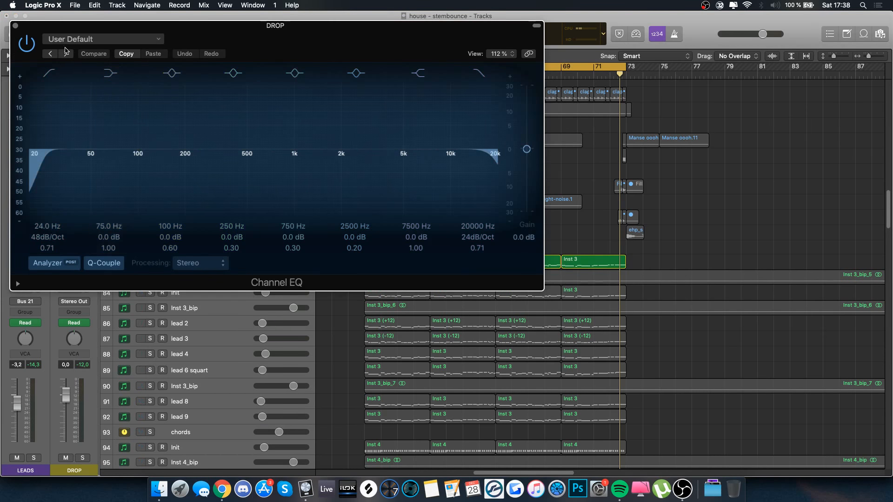
pyautogui.click(16, 26)
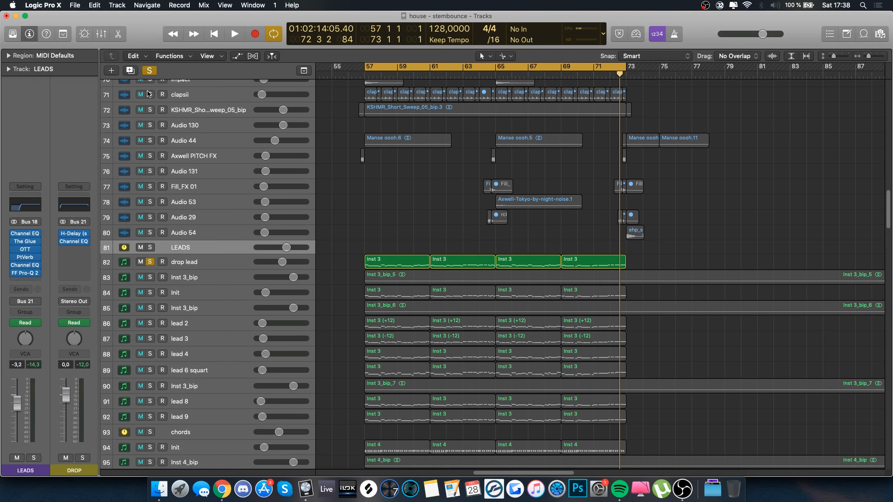
# - Clear the solo on the drop lead track
pyautogui.click(209, 267)
pyautogui.press('s')
pyautogui.scroll(-3, 209, 268)
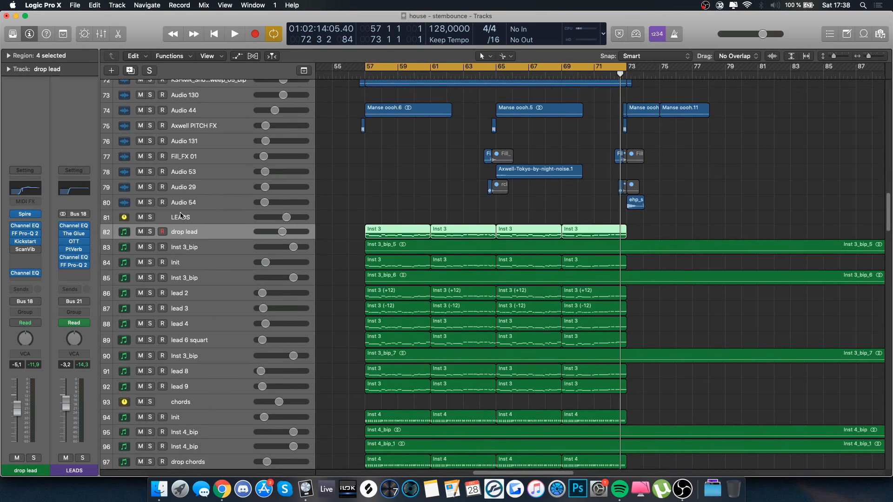
# - Select the DROP bus and inspect the first Channel EQ and Endless Smile plug-ins on the Stereo Out, closing each window
pyautogui.scroll(10, 181, 215)
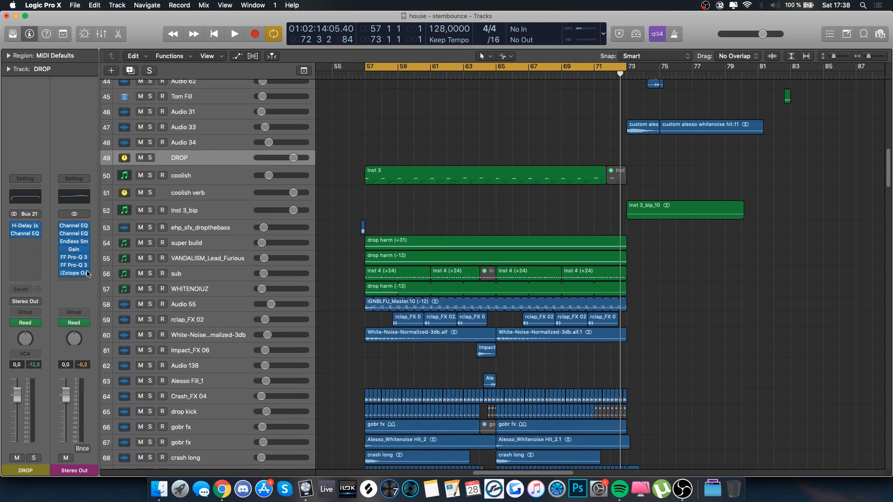
pyautogui.click(77, 226)
pyautogui.click(7, 16)
pyautogui.click(78, 244)
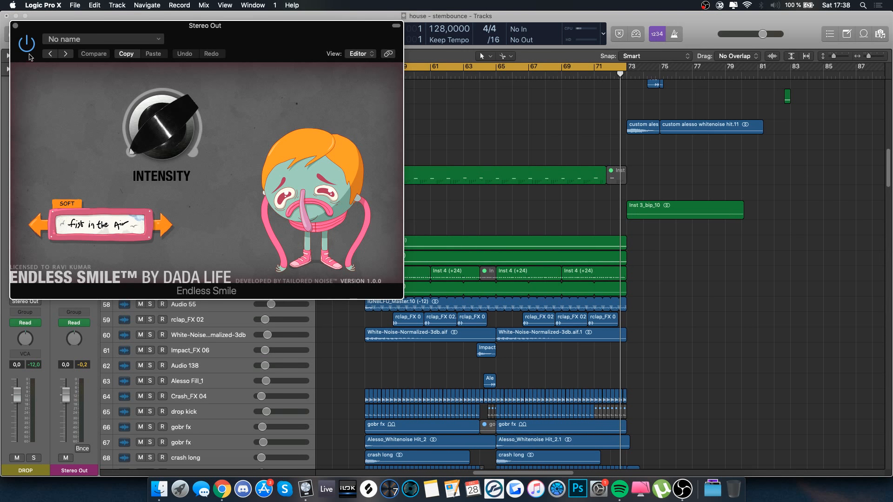
pyautogui.click(15, 26)
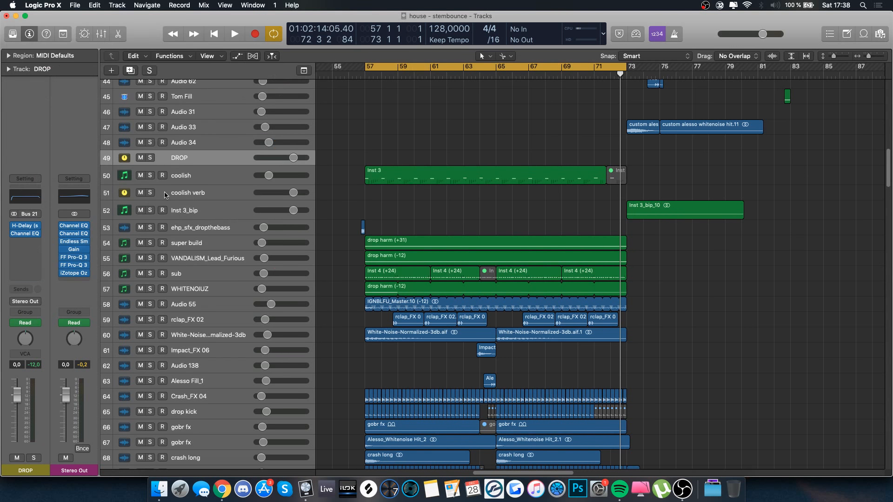
# - Set the cycle range to bars 51–65 and play the build-up with the Stereo Out's Endless Smile window open
pyautogui.hscroll(-5, 337, 191)
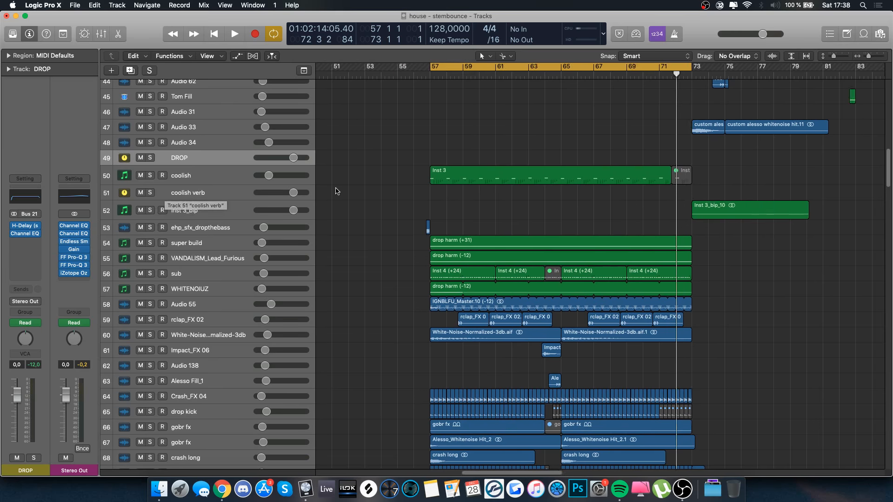
pyautogui.moveTo(365, 71); pyautogui.dragTo(594, 72)
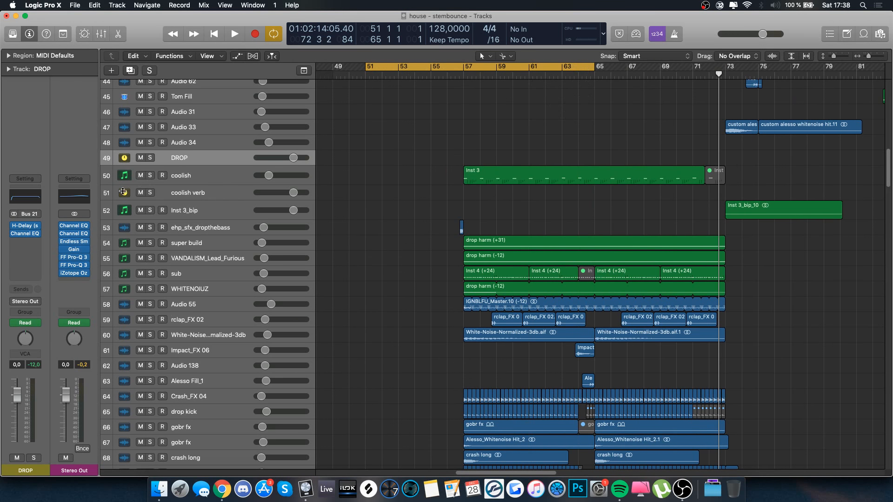
pyautogui.click(74, 243)
pyautogui.press('space')
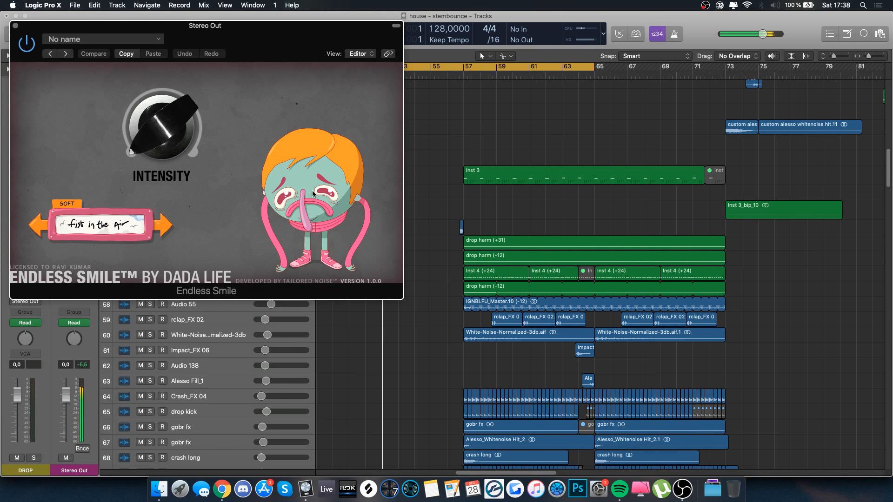
# - Select the Stereo Out track, view its Endless Smile Intensity automation during playback, hide the automation and close the plug-in window
pyautogui.scroll(-2, 387, 348)
pyautogui.scroll(-20, 389, 349)
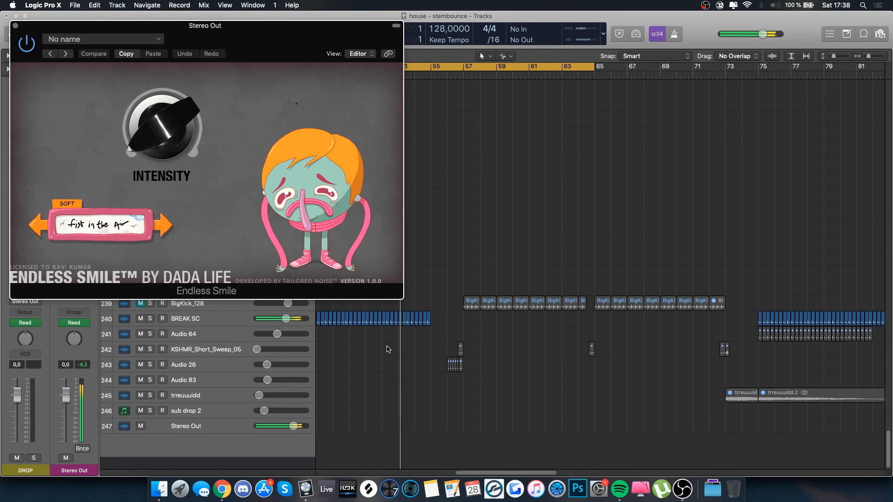
pyautogui.click(229, 440)
pyautogui.press('a')
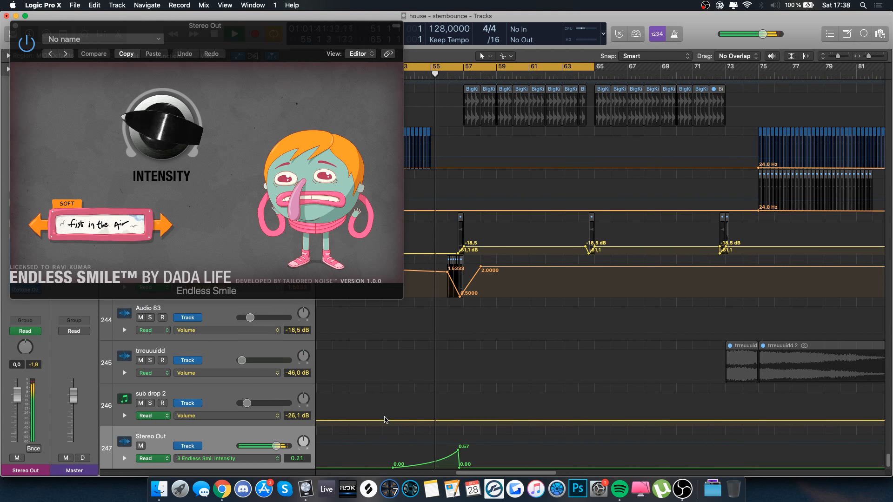
pyautogui.press('a')
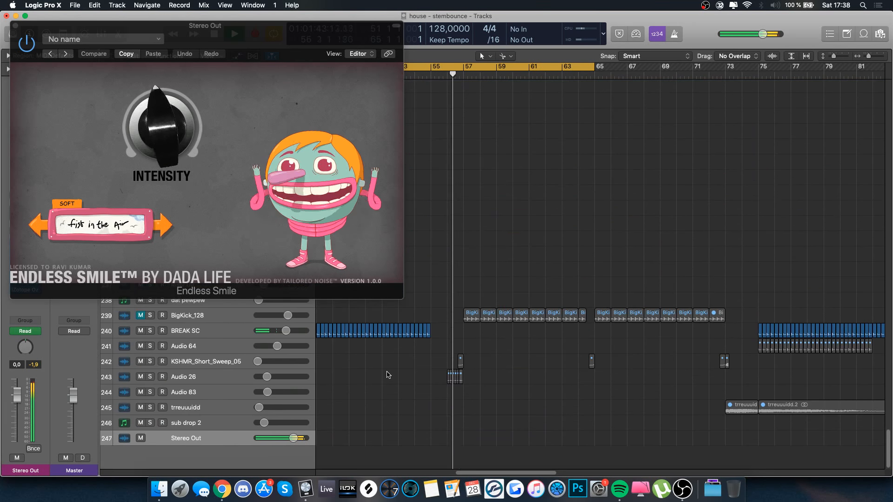
pyautogui.scroll(20, 389, 374)
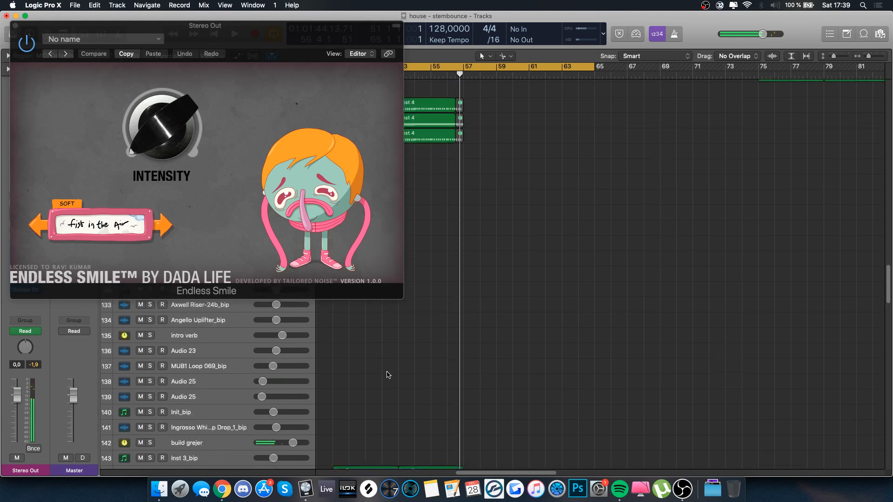
pyautogui.click(15, 26)
# - Open iZotope Ozone 5 on the Stereo Out and set the cycle range to bars 57–73
pyautogui.scroll(10, 276, 223)
pyautogui.hscroll(3, 277, 223)
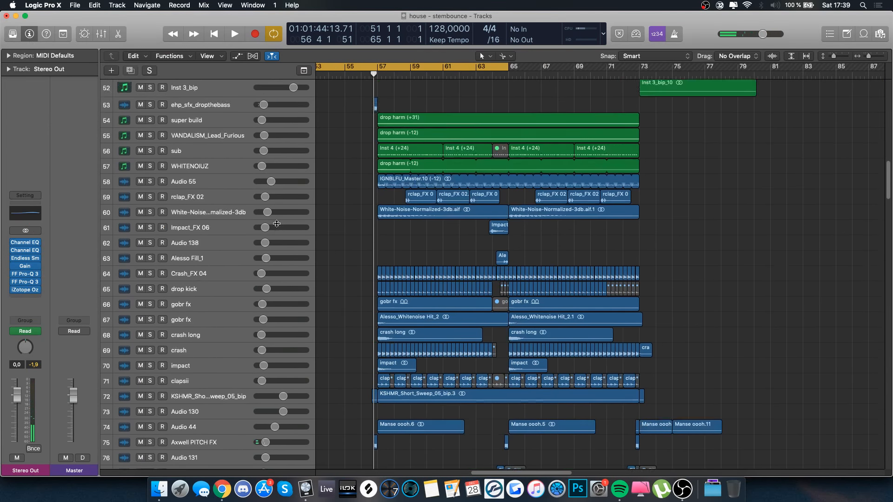
pyautogui.click(25, 289)
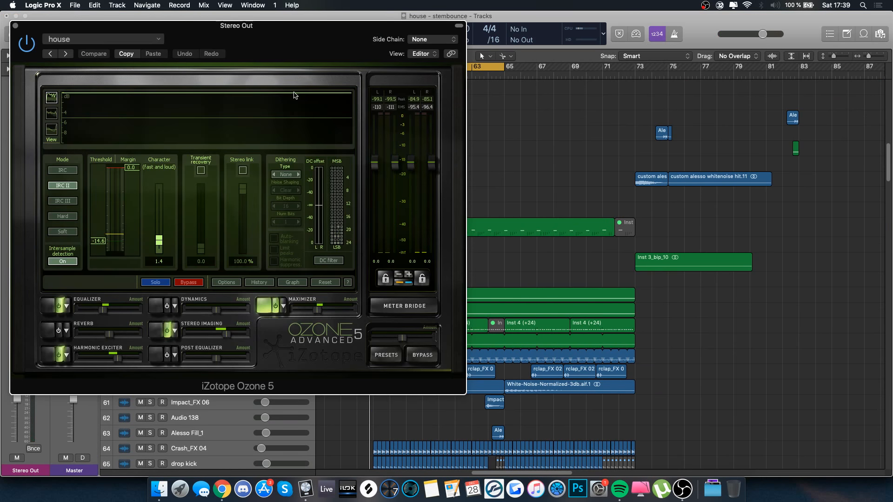
pyautogui.moveTo(395, 49); pyautogui.dragTo(709, 242)
pyautogui.moveTo(638, 69); pyautogui.dragTo(371, 70)
pyautogui.moveTo(635, 240); pyautogui.dragTo(437, 48)
pyautogui.hscroll(2, 681, 308)
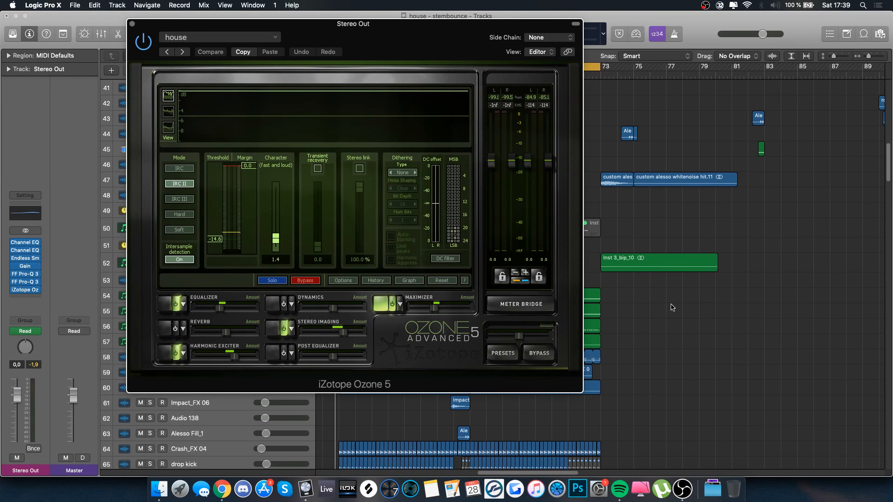
# - Inspect Ozone 5's Equalizer and Harmonic Exciter modules, closing the plug-in window when done
pyautogui.click(162, 308)
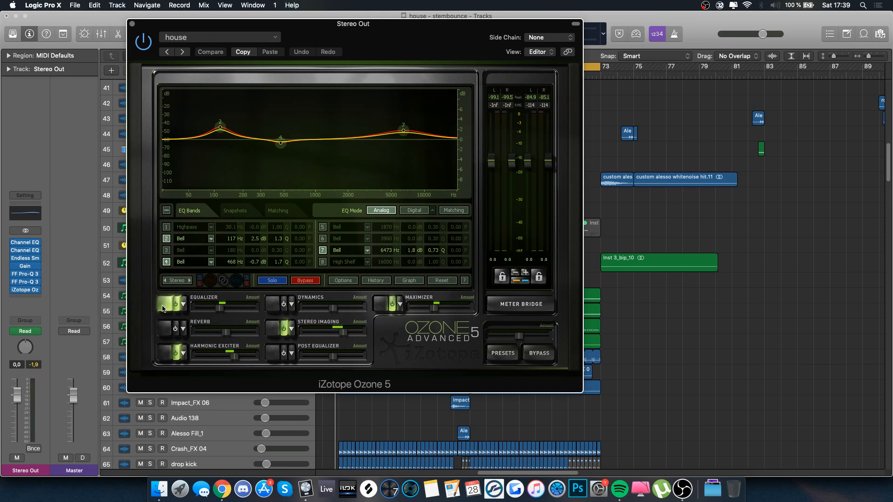
pyautogui.click(167, 350)
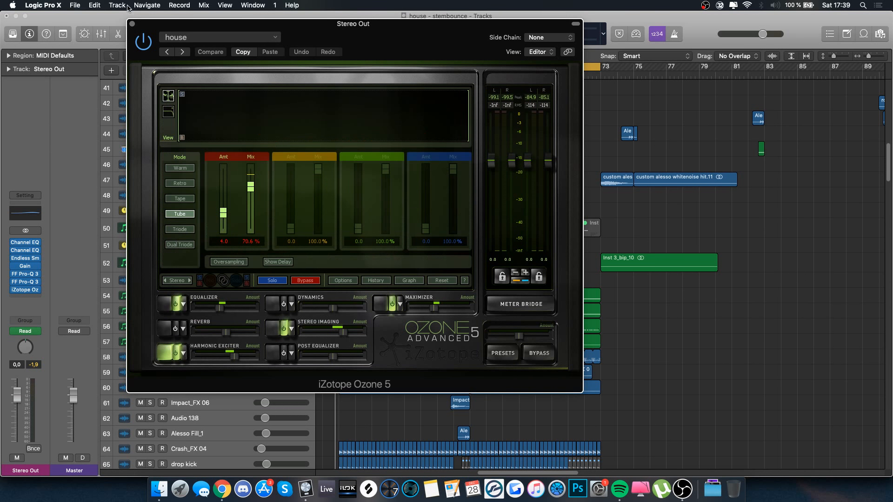
pyautogui.click(131, 24)
# - Bypass all the Stereo Out plug-ins, select the DROP bus and play the start of the drop from bar 57
pyautogui.scroll(-2, 270, 186)
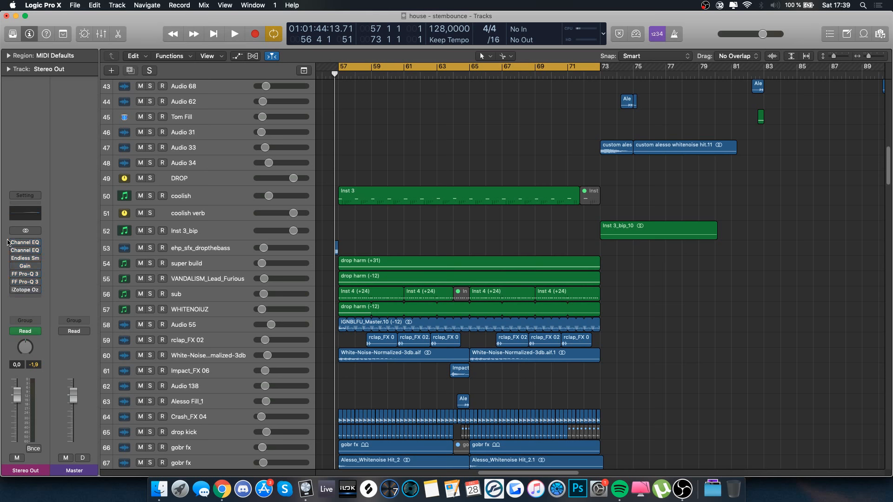
pyautogui.scroll(-2, 232, 305)
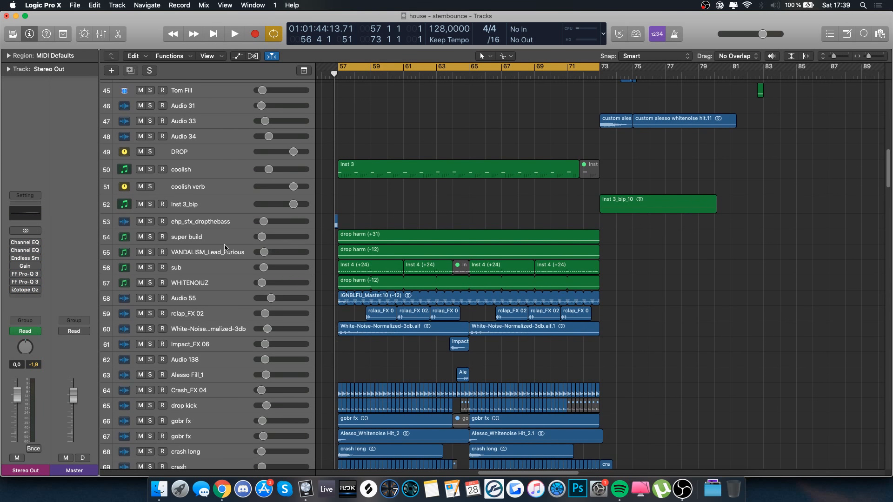
pyautogui.click(353, 253)
pyautogui.scroll(-1, 353, 243)
pyautogui.click(211, 135)
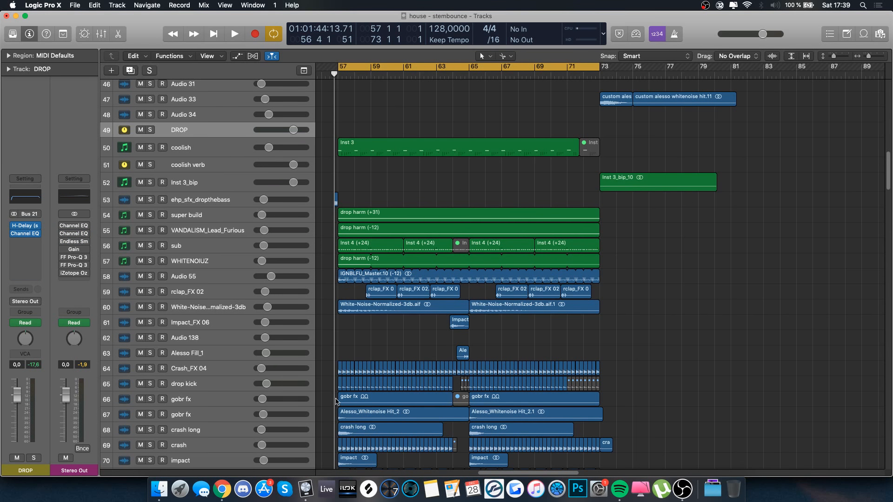
pyautogui.press('space')
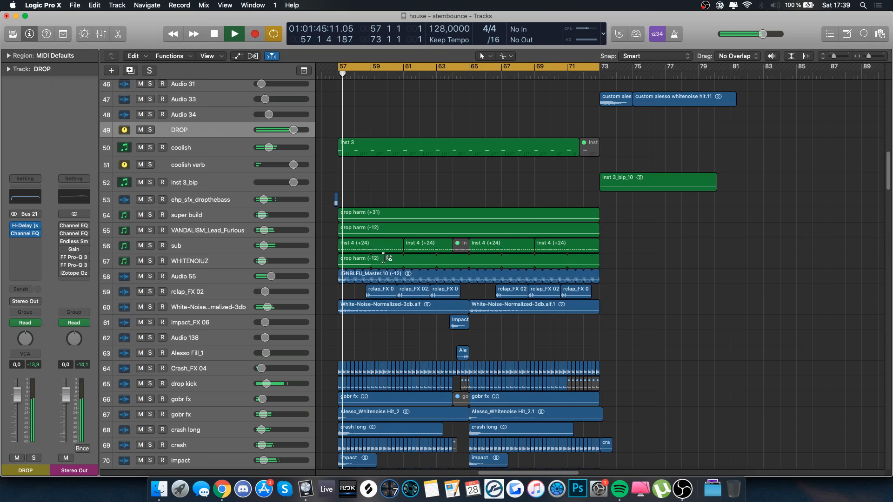
pyautogui.press('space')
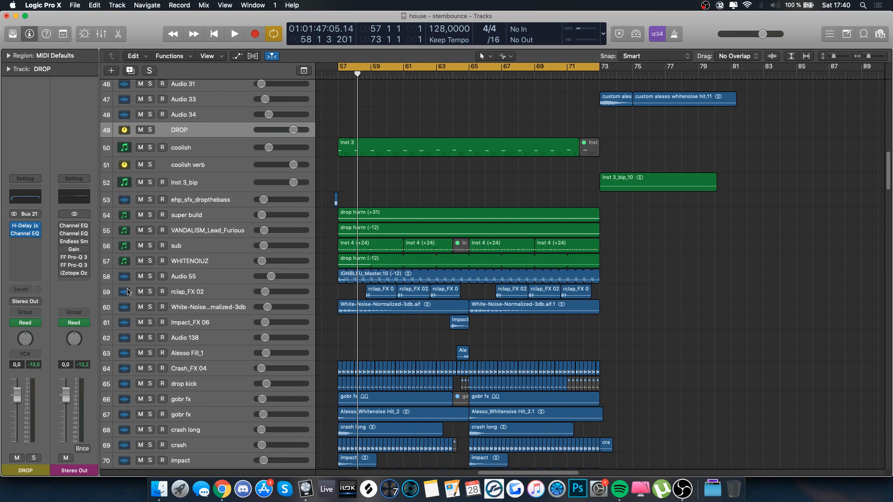
# - Select and solo the drop lead track directly under the LEADS bus
pyautogui.scroll(-10, 269, 284)
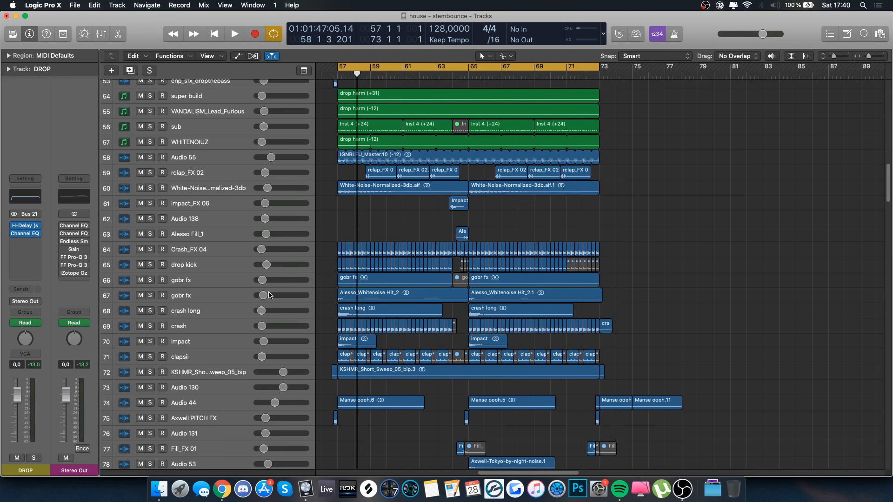
pyautogui.scroll(-20, 265, 278)
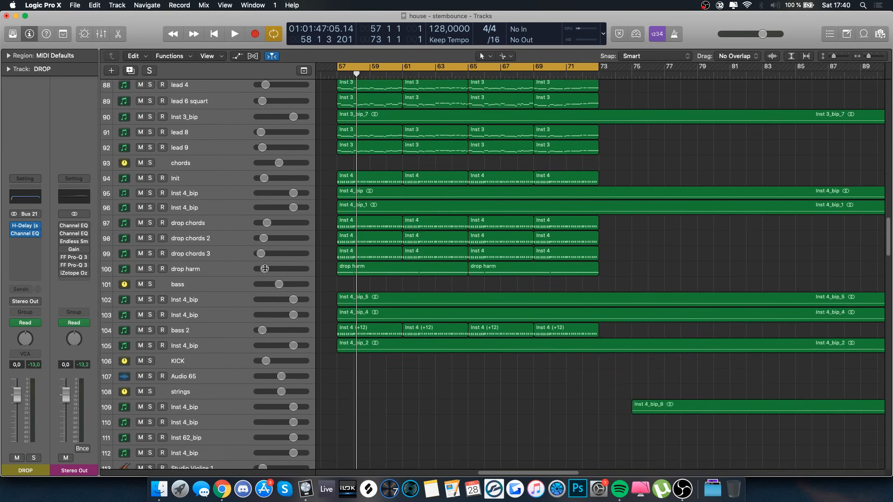
pyautogui.scroll(20, 265, 269)
pyautogui.scroll(-1, 265, 268)
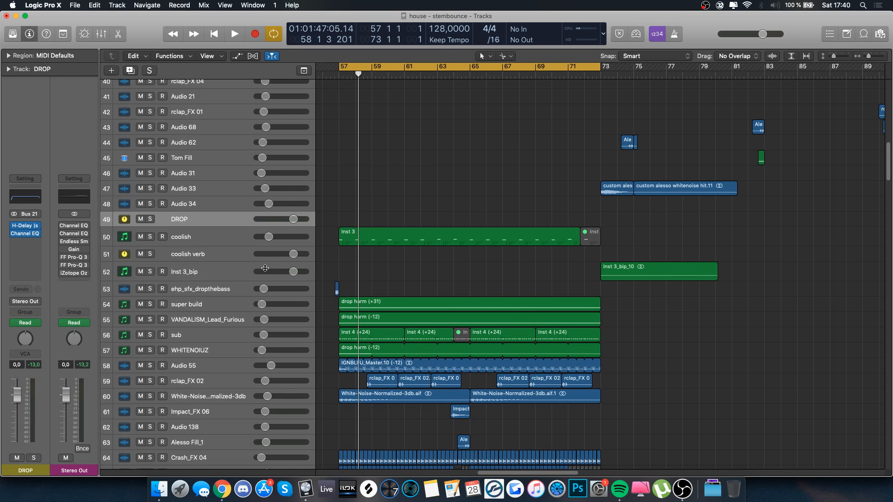
pyautogui.press('Down')
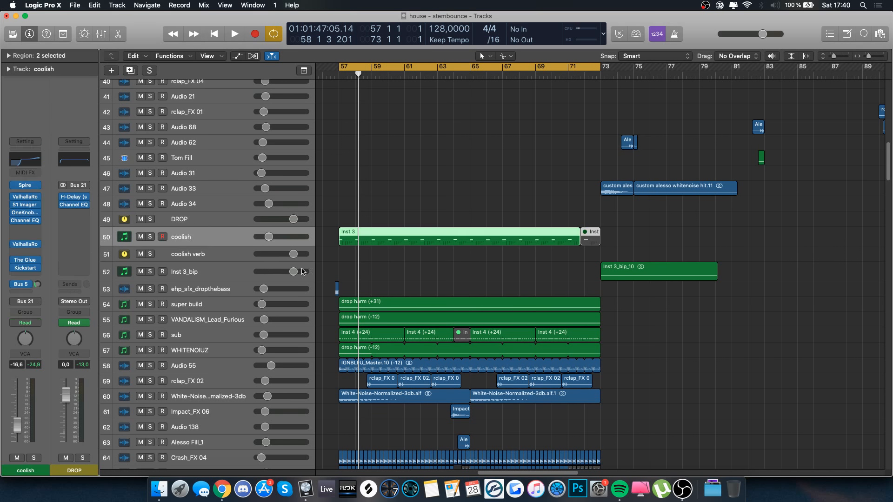
pyautogui.scroll(-5, 351, 273)
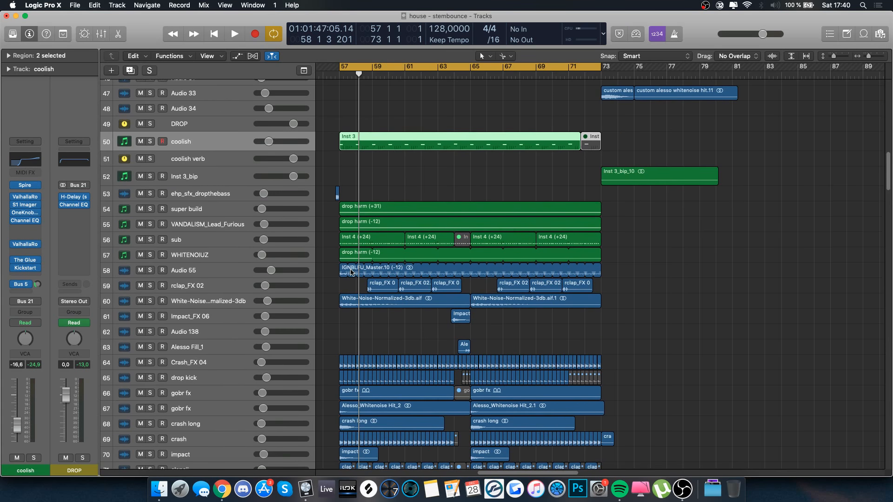
pyautogui.scroll(-15, 350, 272)
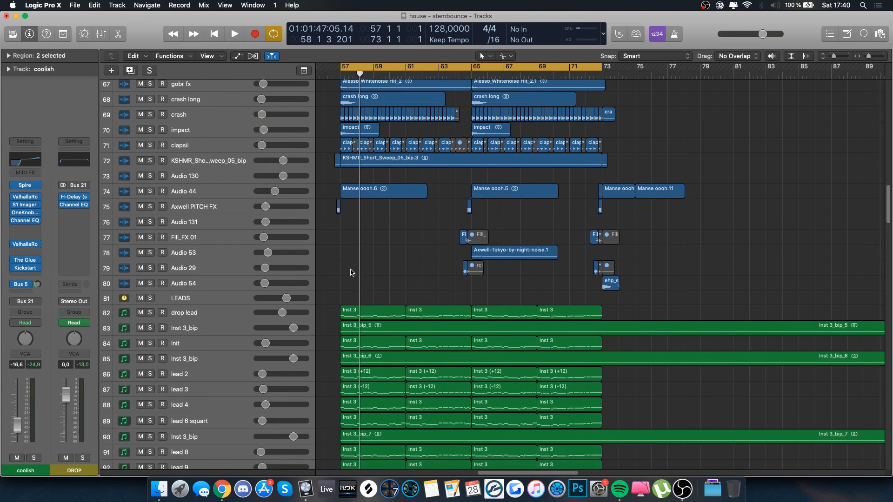
pyautogui.click(216, 189)
pyautogui.press('s')
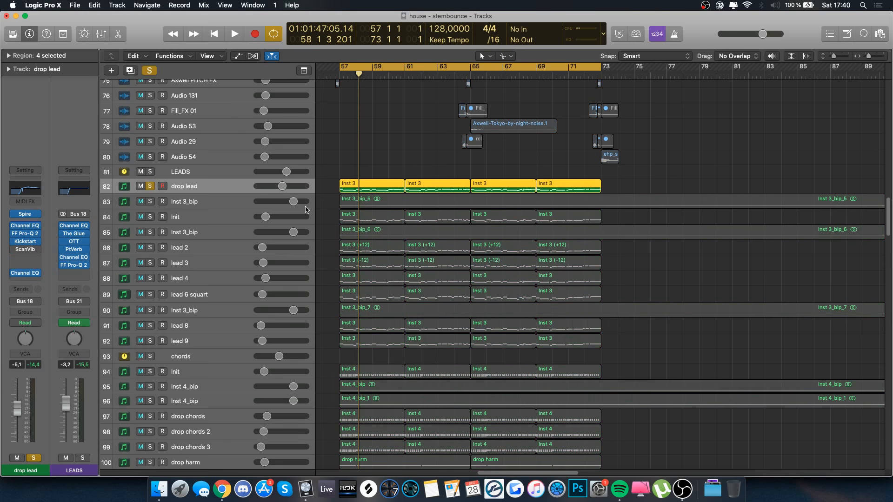
# - Examine the drop lead's notes over bars 57–61 in the Piano Roll with its automation area hidden, closing the editor when done
pyautogui.press('p')
pyautogui.click(238, 190)
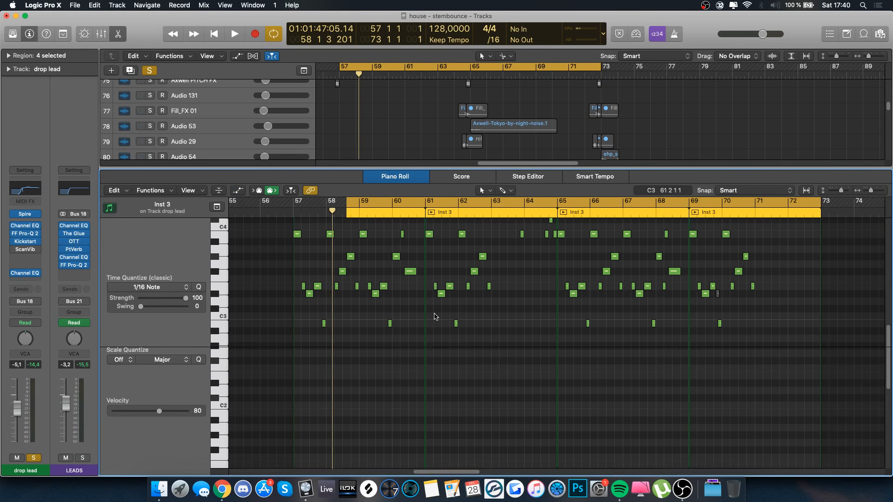
pyautogui.scroll(5, 435, 317)
pyautogui.hscroll(-4, 435, 317)
pyautogui.scroll(3, 435, 317)
pyautogui.hscroll(4, 435, 317)
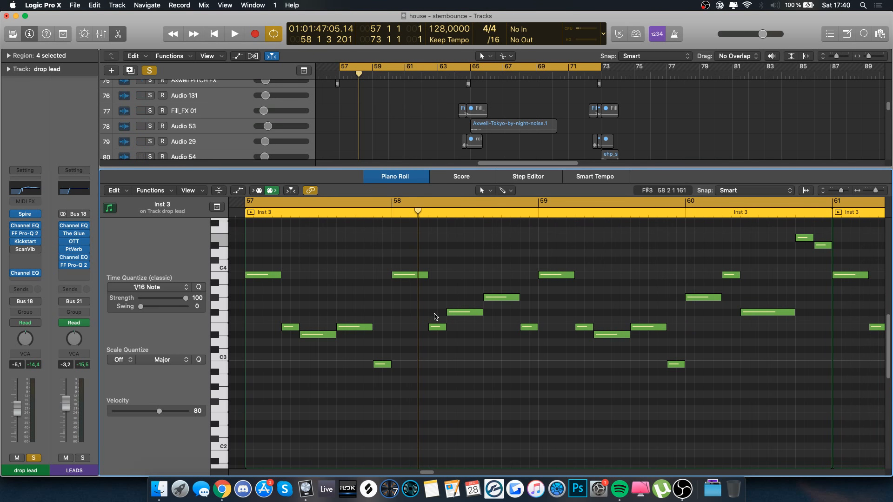
pyautogui.click(115, 33)
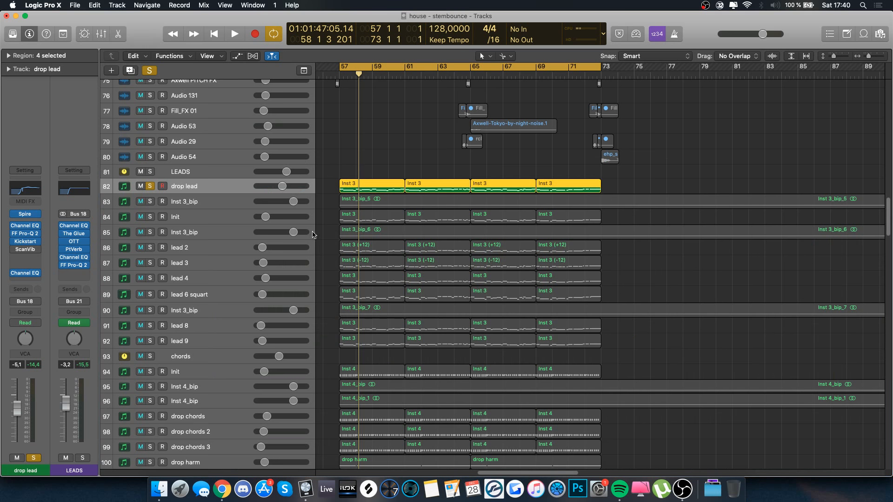
# - Reopen the drop lead's four regions in the Piano Roll and play a short part of the soloed melody around bar 58
pyautogui.press('e')
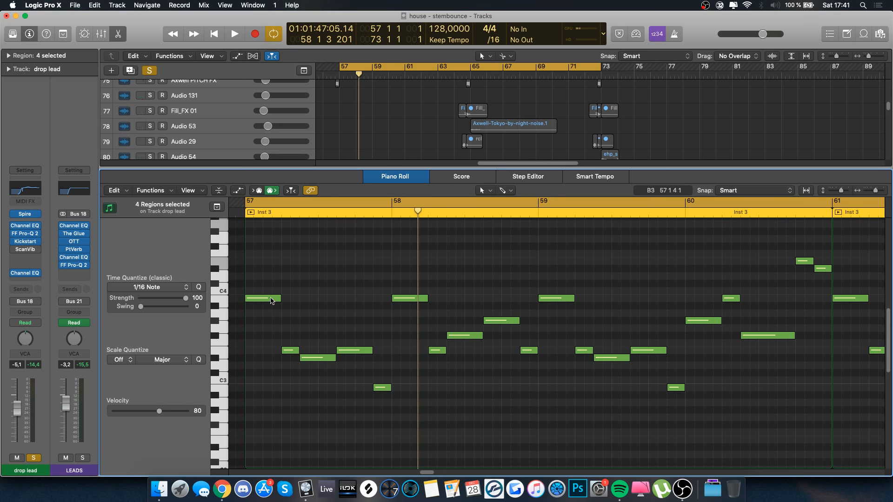
pyautogui.press('space')
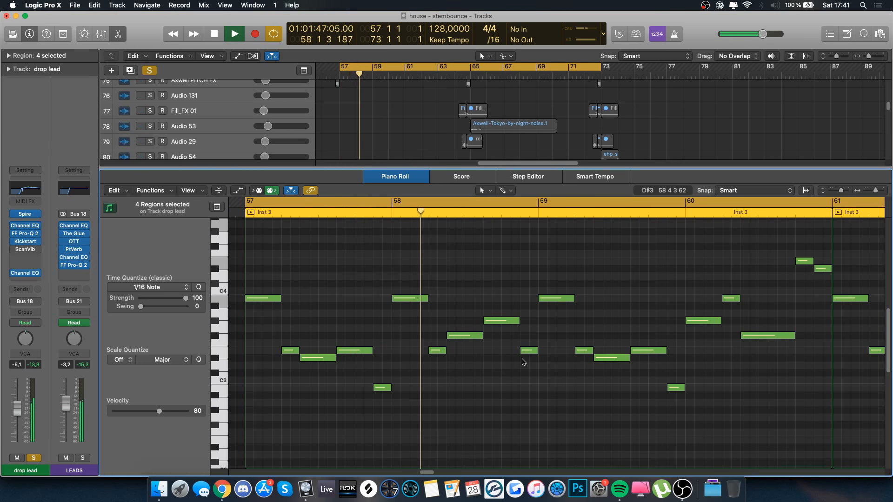
pyautogui.press('space')
# - Show the Pitch Bend region automation beneath the drop lead's notes from bar 57 onwards
pyautogui.hscroll(3, 574, 333)
pyautogui.scroll(-5, 575, 334)
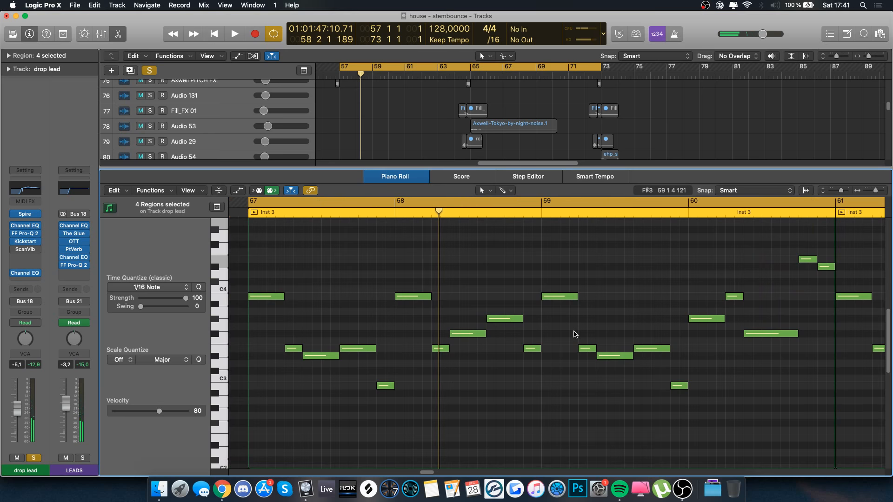
pyautogui.hscroll(1, 575, 333)
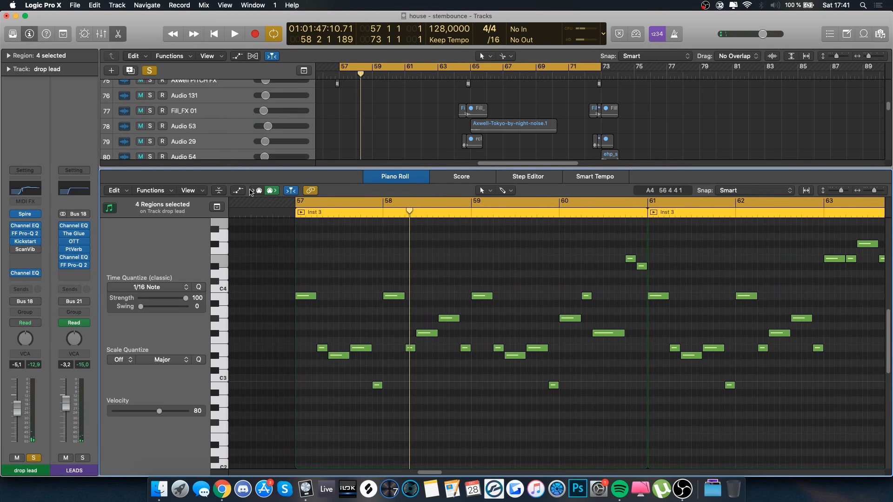
pyautogui.click(238, 190)
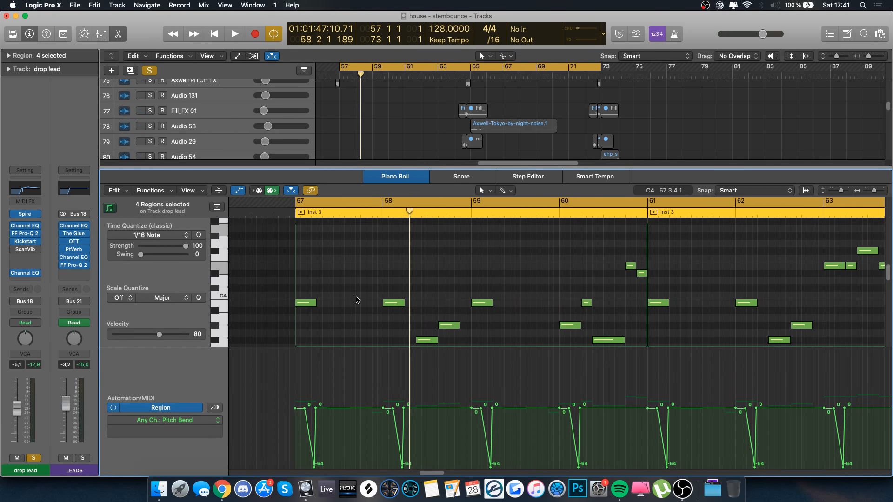
# - Hide the automation area and examine the drop lead's notes over bars 57–65, auditioning a few around bar 60
pyautogui.press('a')
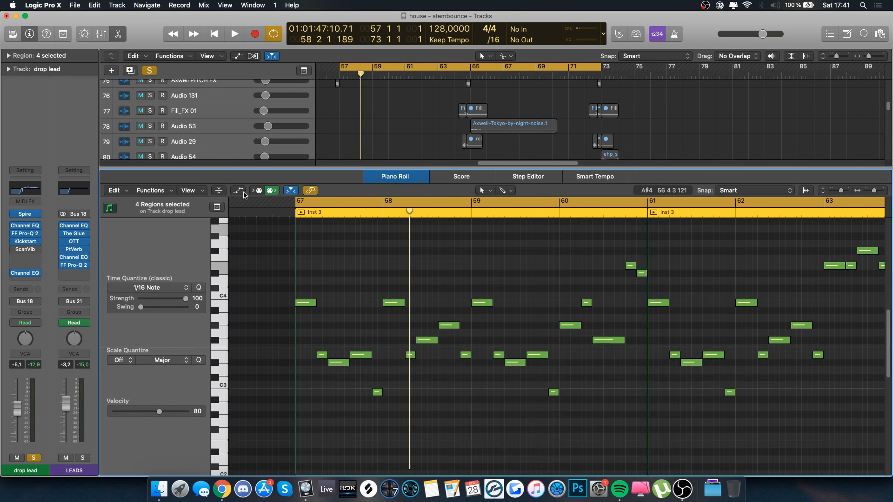
pyautogui.hscroll(2, 395, 254)
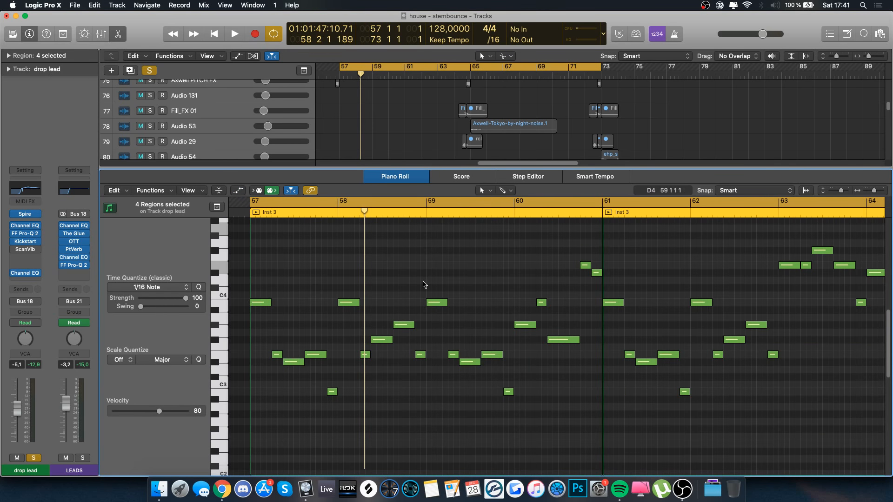
pyautogui.hscroll(3, 423, 283)
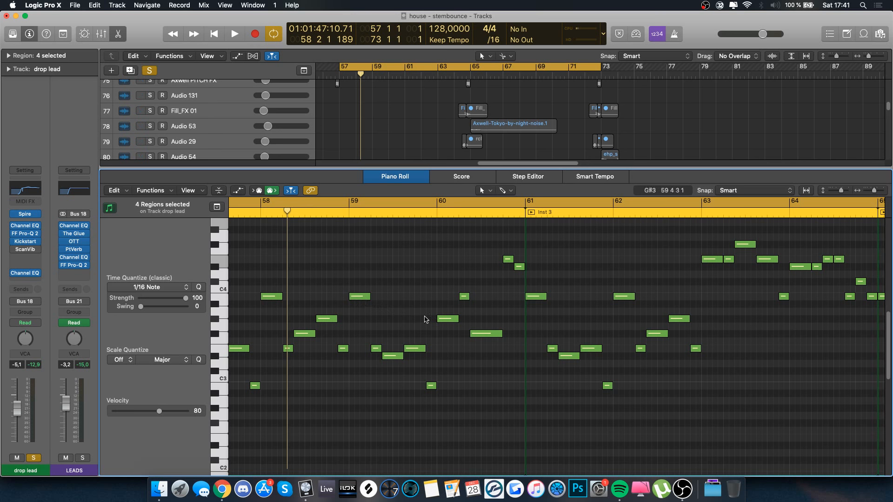
pyautogui.click(448, 319)
pyautogui.hscroll(1, 511, 307)
pyautogui.click(507, 297)
pyautogui.click(503, 318)
pyautogui.scroll(-1, 475, 298)
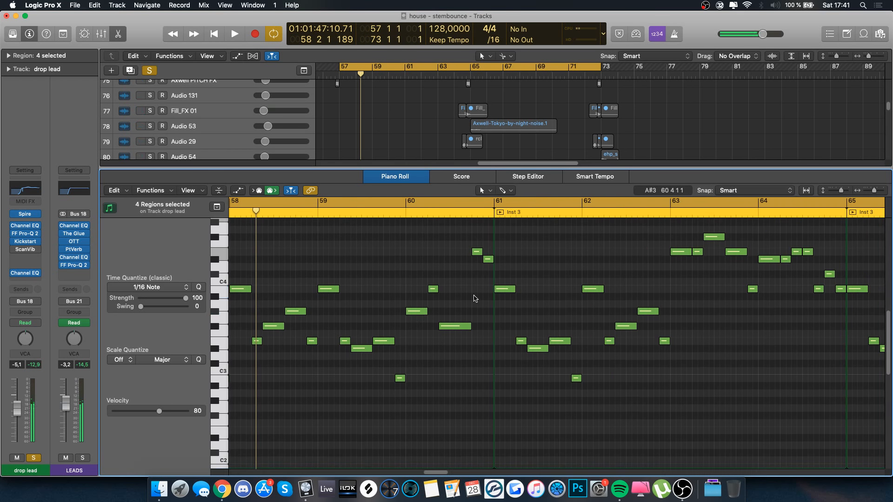
# - Return to the start of the drop lead's melody at bar 57 and start and stop playback briefly
pyautogui.hscroll(-5, 474, 298)
pyautogui.scroll(-1, 473, 298)
pyautogui.press('space')
pyautogui.press('space')
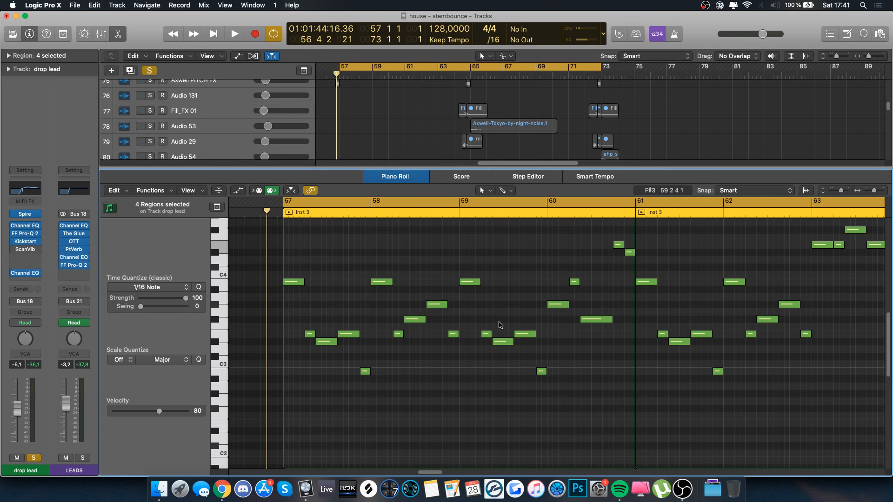
pyautogui.scroll(3, 499, 326)
pyautogui.hscroll(3, 499, 326)
pyautogui.hscroll(-3, 499, 322)
pyautogui.scroll(-1, 499, 322)
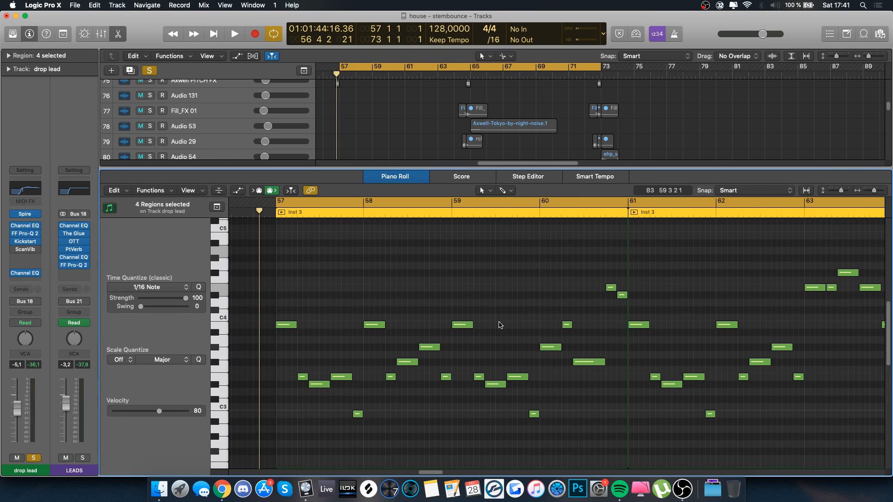
# - Play the soloed drop lead with all four regions in view, checking the audio input levels in OBS before returning to Logic Pro
pyautogui.press('super+Left')
pyautogui.press('super+Left')
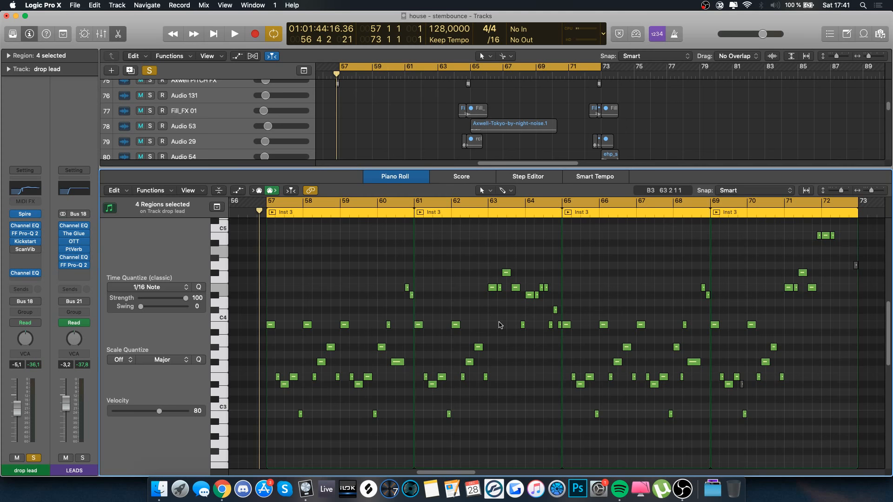
pyautogui.press('space')
pyautogui.scroll(-2, 499, 325)
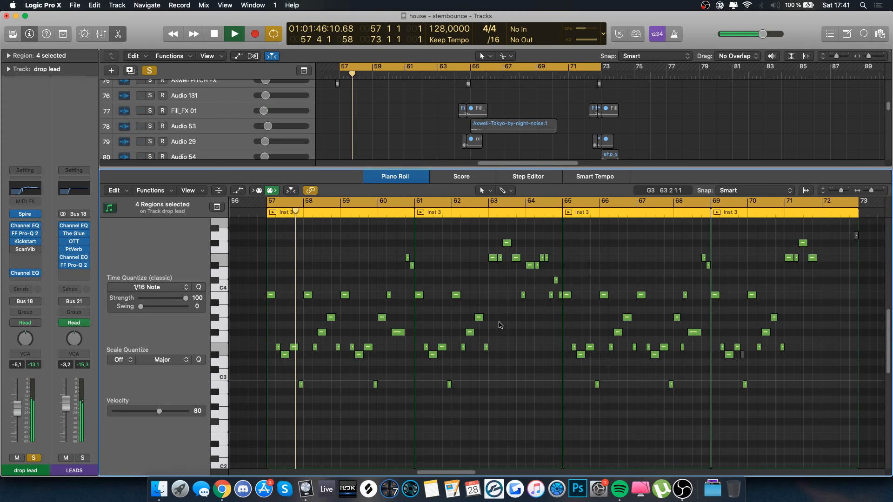
pyautogui.click(682, 488)
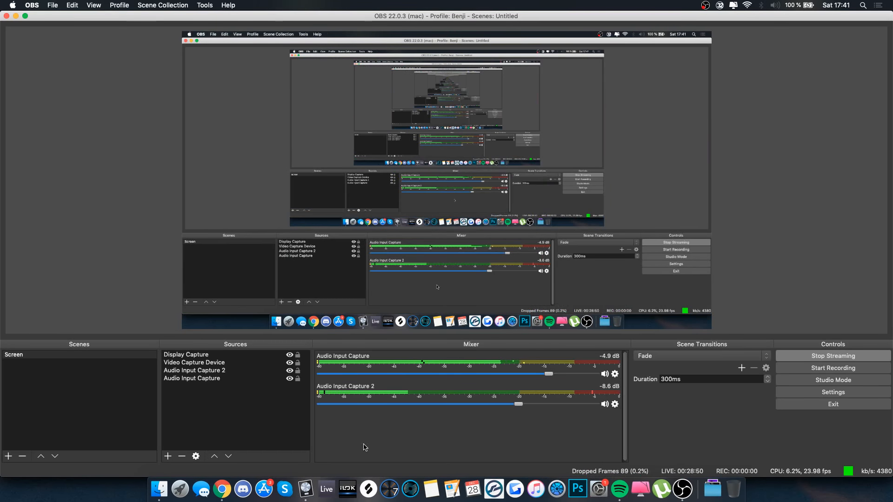
pyautogui.click(306, 488)
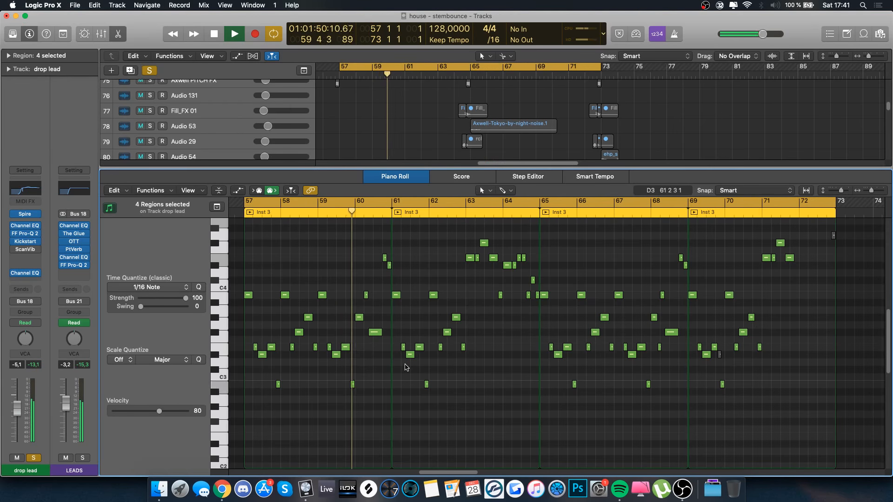
# - Examine the drop lead's melody more closely across its four regions, from bar 73 back to bar 57
pyautogui.scroll(5, 405, 368)
pyautogui.hscroll(3, 405, 367)
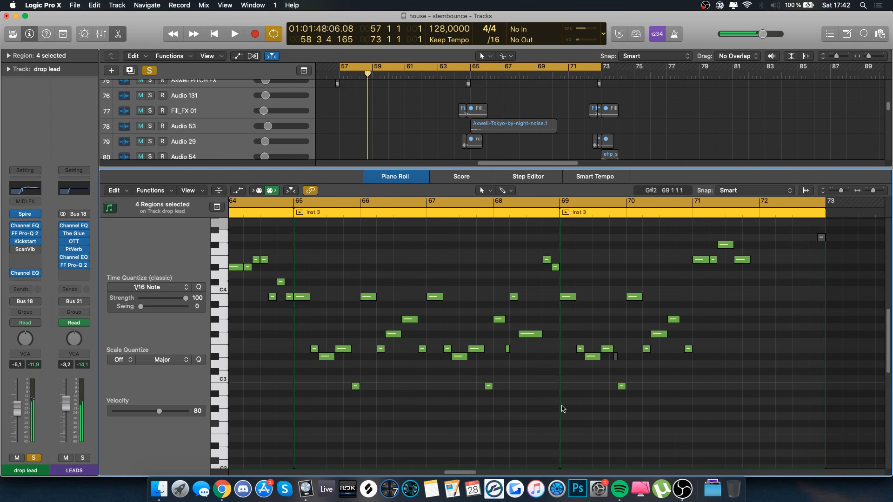
pyautogui.hscroll(-10, 563, 409)
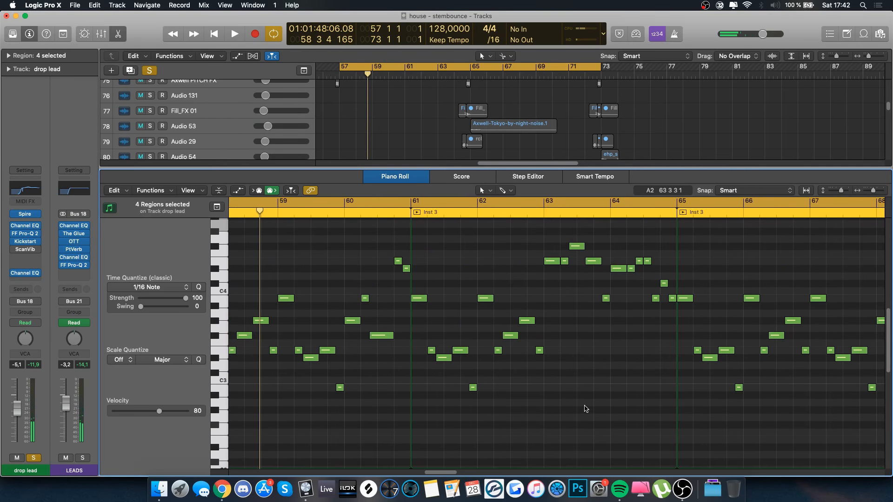
pyautogui.hscroll(-2, 585, 409)
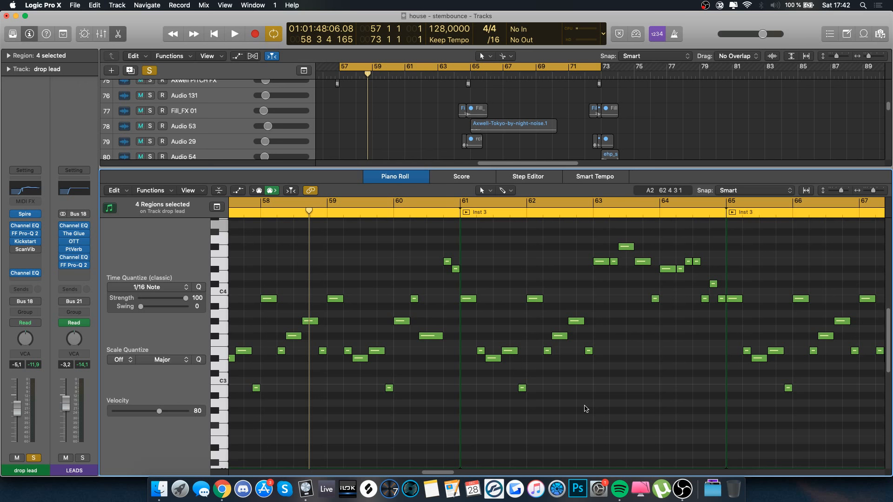
pyautogui.hscroll(-5, 585, 409)
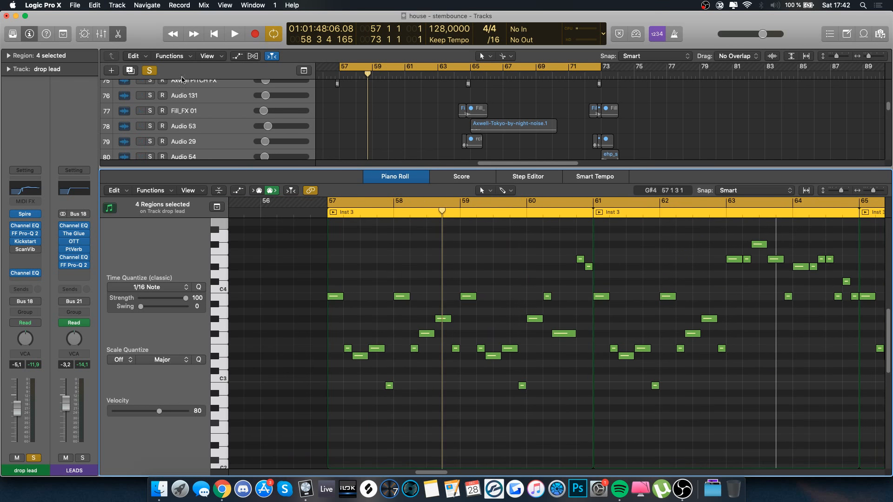
# - Turn off the drop lead's solo and close the editor to show the full arrangement
pyautogui.click(149, 71)
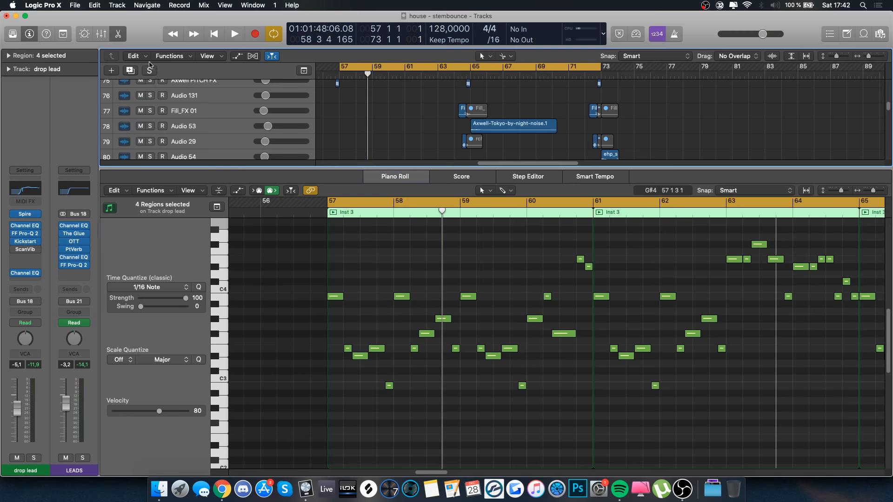
pyautogui.click(120, 35)
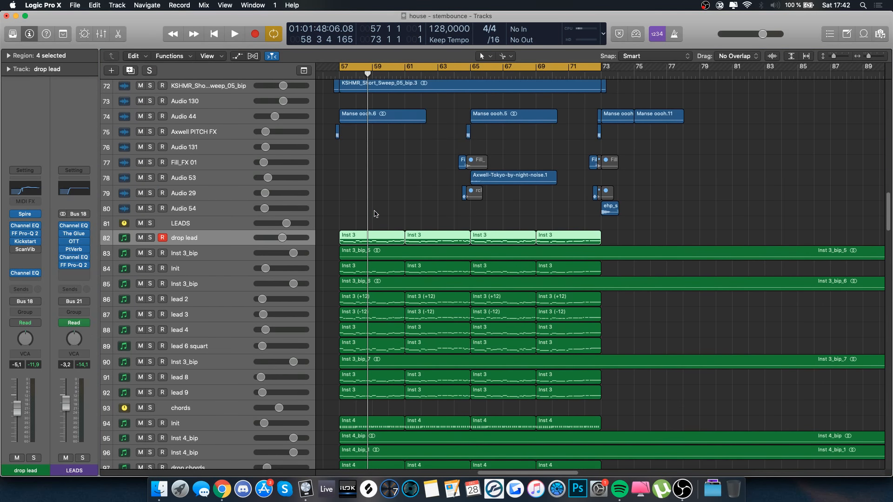
# - Select the coolish track directly under the DROP bus and enlarge the track rows, leaving track automation hidden
pyautogui.scroll(15, 375, 213)
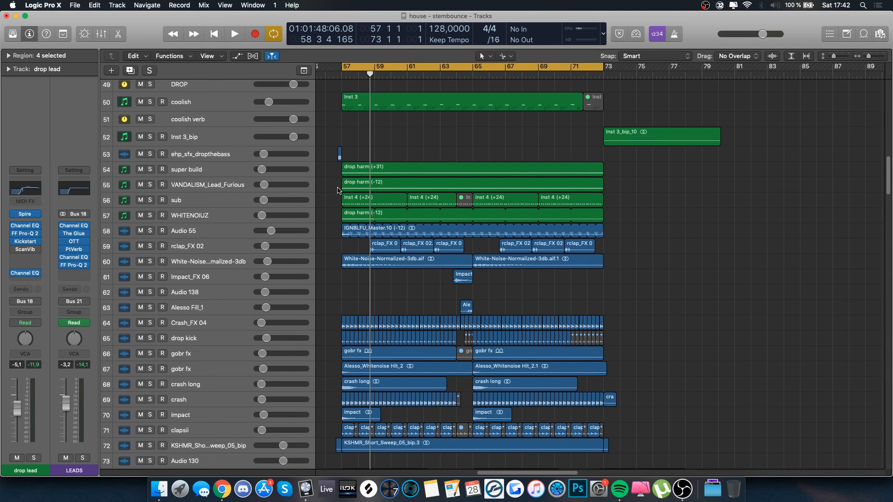
pyautogui.click(212, 111)
pyautogui.scroll(4, 455, 181)
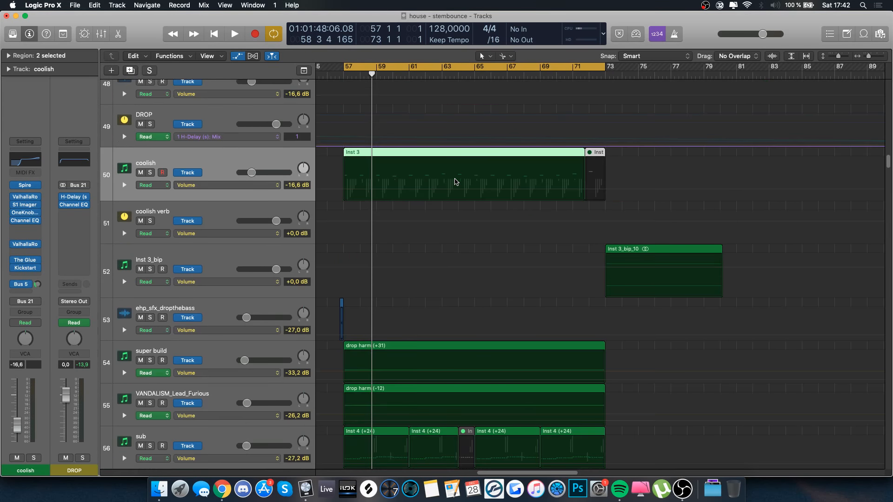
pyautogui.moveTo(835, 57); pyautogui.dragTo(839, 57)
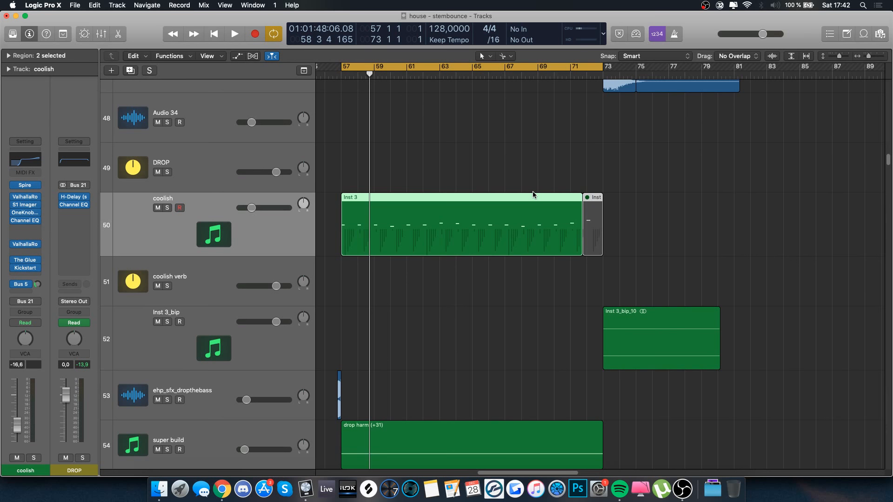
# - Solo the coolish track and play it from bar 57, looking briefly at the Piano Roll
pyautogui.hotkey('ctrl', 's')
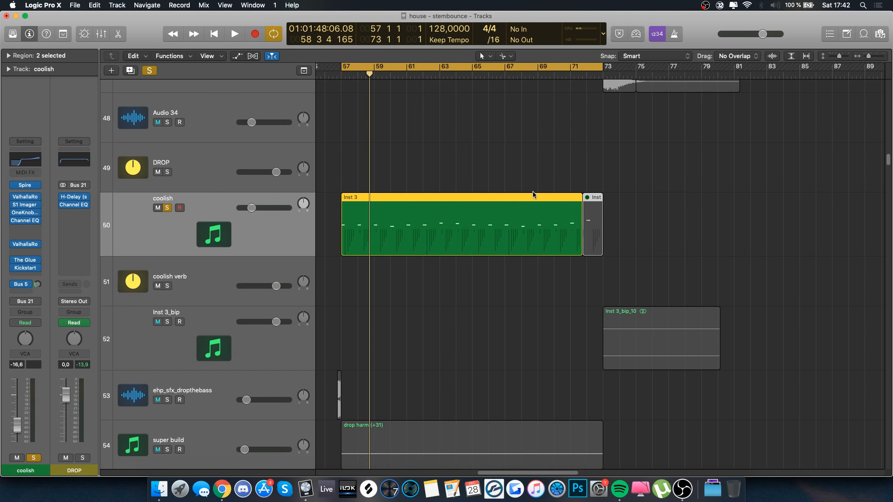
pyautogui.press('space')
pyautogui.press('p')
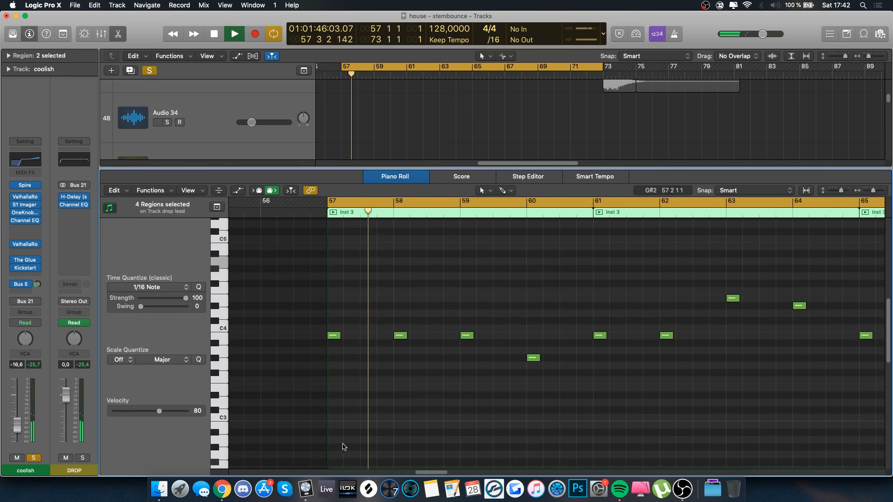
pyautogui.press('p')
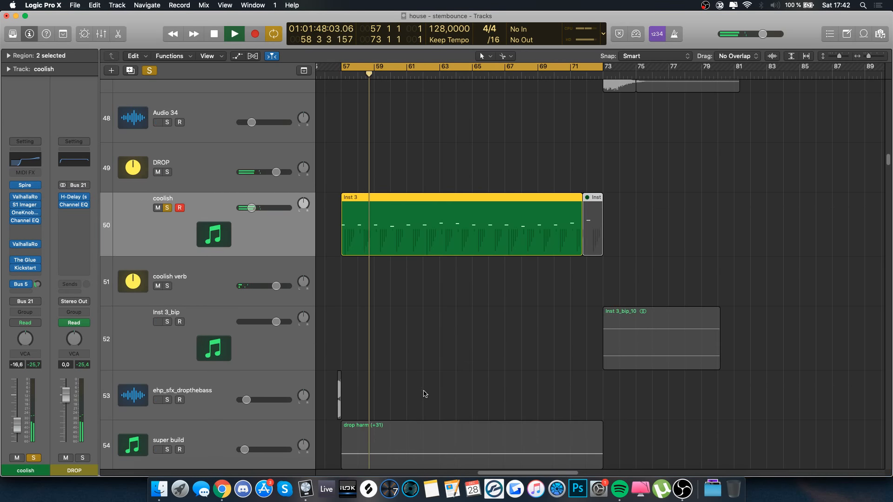
pyautogui.press('p')
pyautogui.press('p')
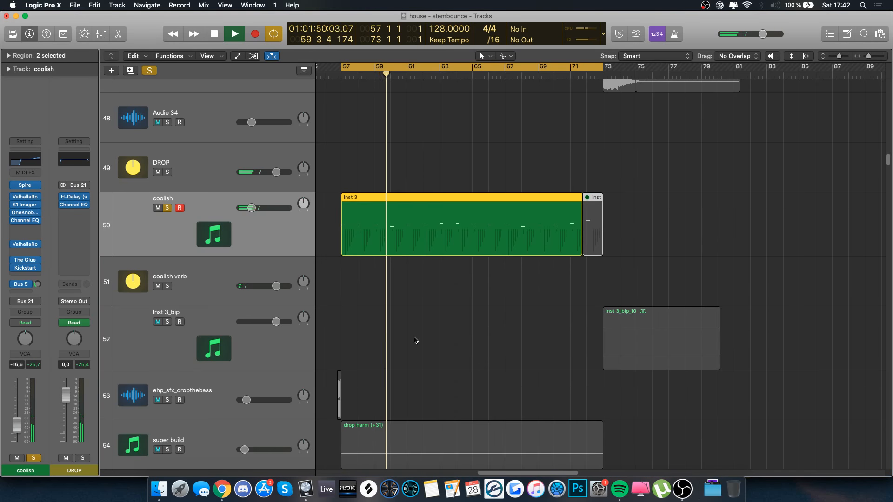
# - Look at coolish's S1 Imager settings, then show the plug-in chain on its Bus 5 reverb send
pyautogui.click(25, 204)
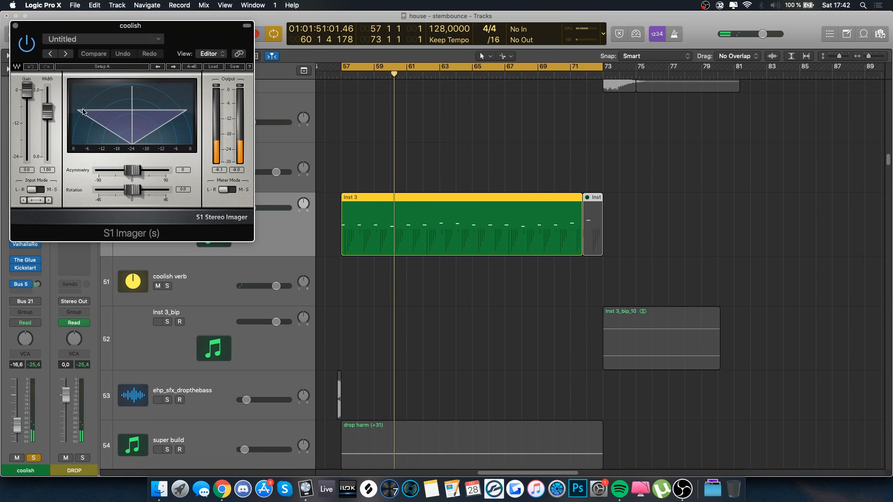
pyautogui.click(15, 26)
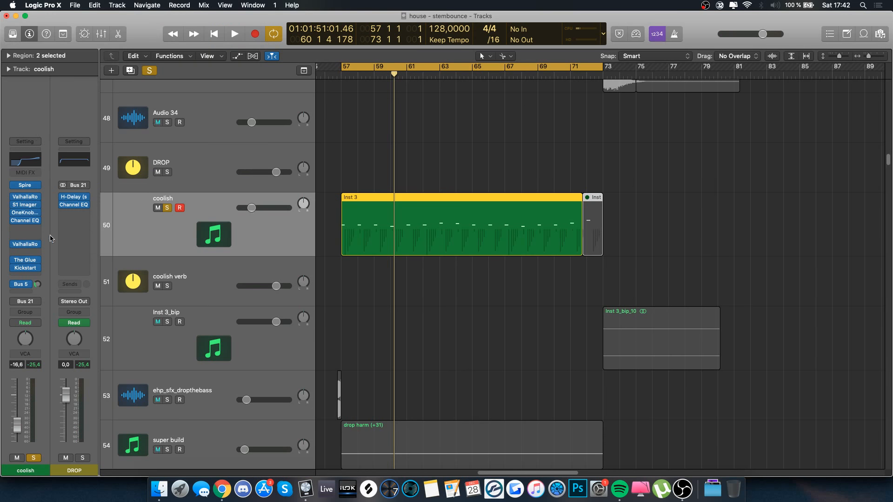
pyautogui.click(23, 284)
pyautogui.click(37, 266)
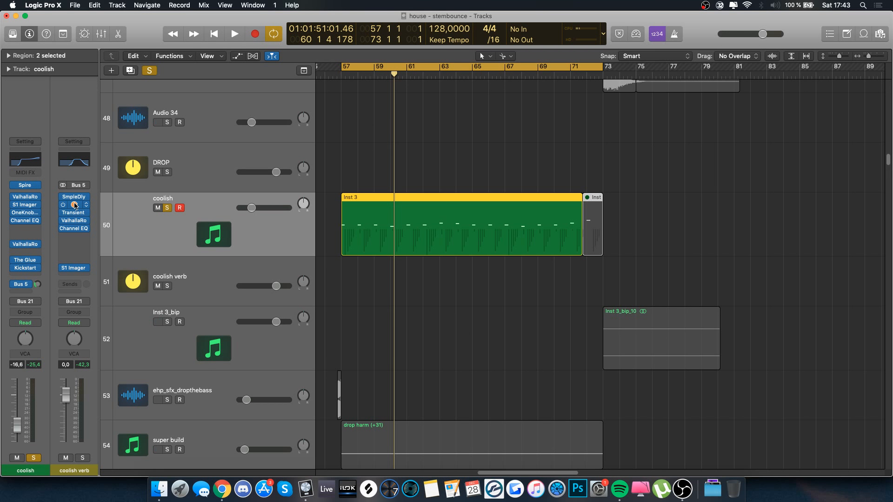
# - Open coolish's regions in the Piano Roll and play the soloed notes from bar 57
pyautogui.hscroll(2, 403, 205)
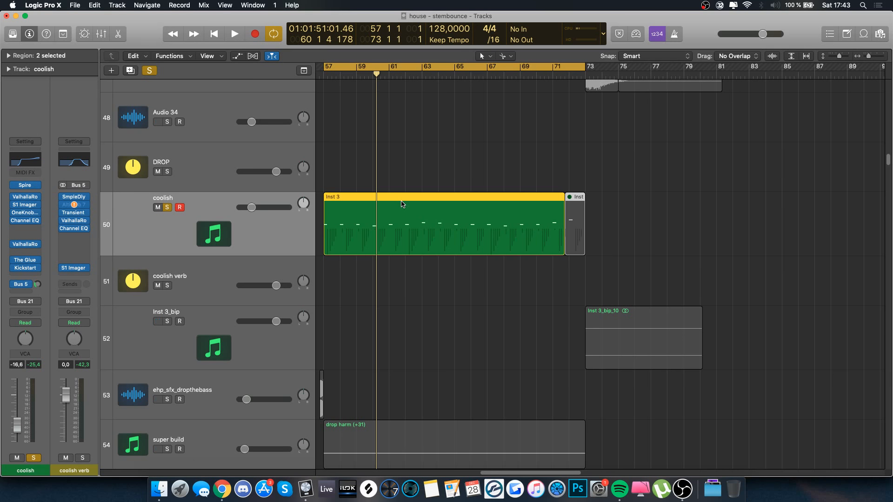
pyautogui.doubleClick(402, 204)
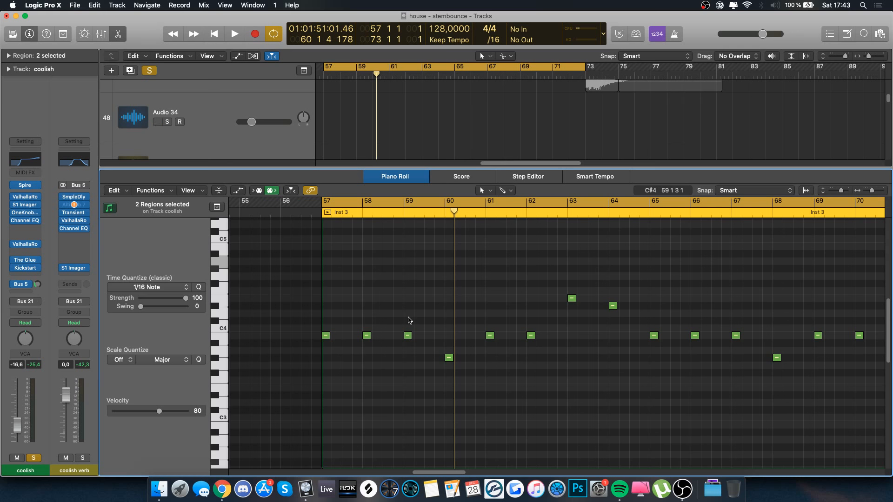
pyautogui.press('space')
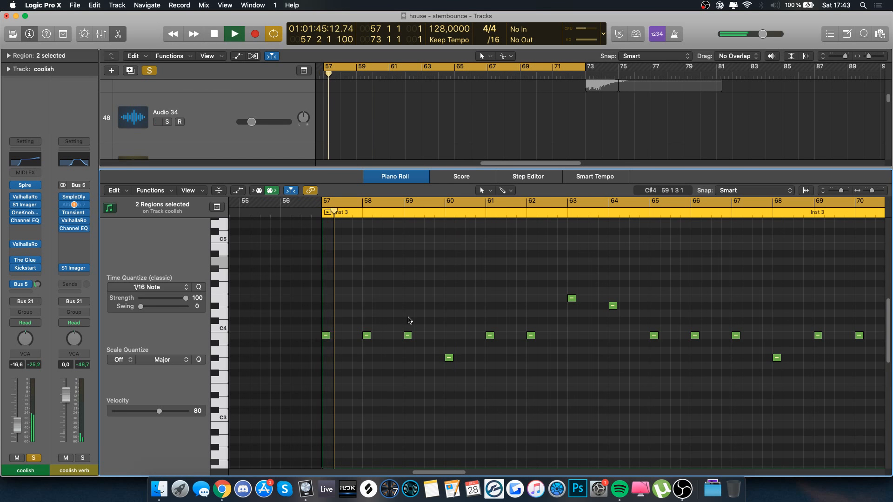
# - Examine coolish's Pitch Bend region automation at closer zoom during playback, hiding it and closing the editor when done
pyautogui.press('a')
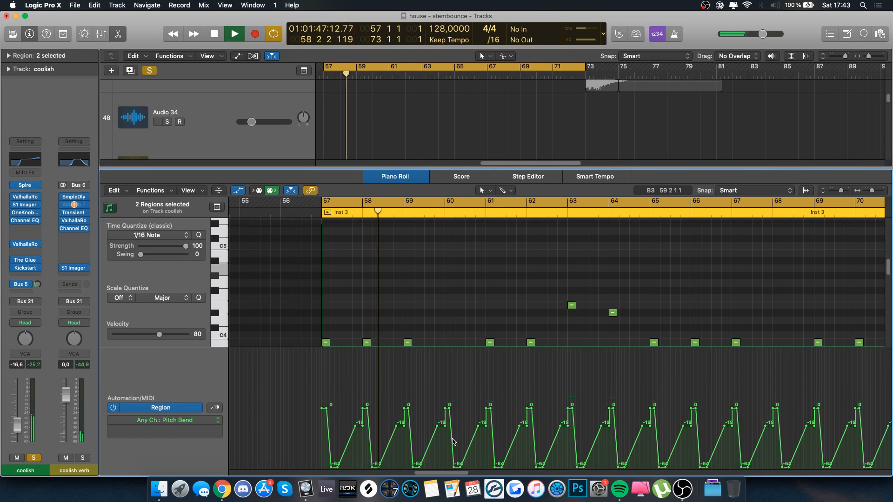
pyautogui.press('super+Right')
pyautogui.press('super+Right')
pyautogui.press('super+Right')
pyautogui.press('a')
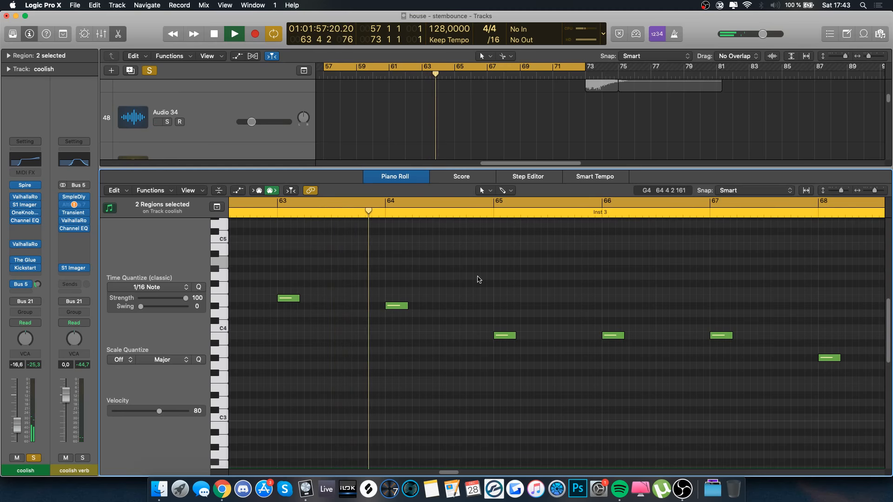
pyautogui.press('space')
pyautogui.click(119, 37)
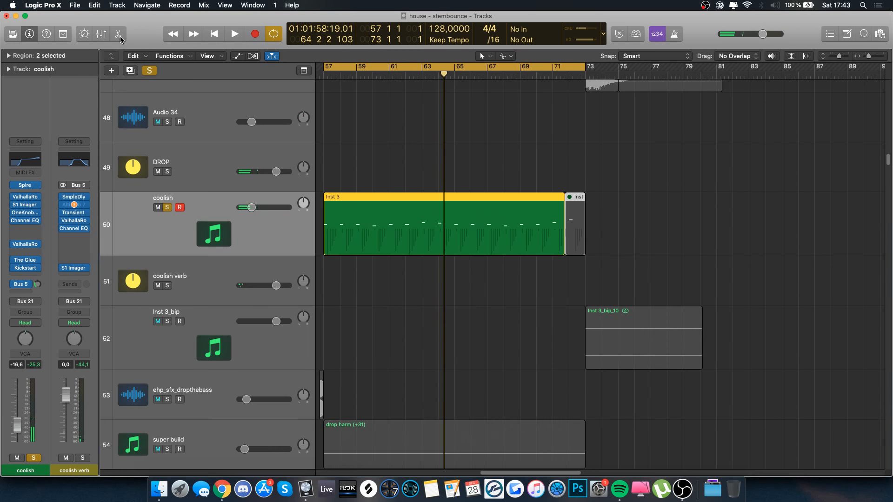
# - Turn off coolish's solo and reduce the track height so more of the drop's tracks fit in view
pyautogui.hscroll(-2, 492, 301)
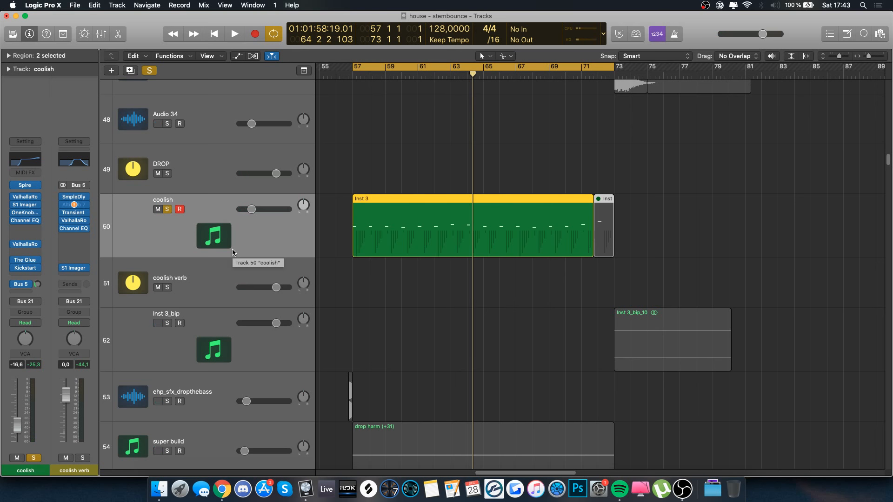
pyautogui.press('s')
pyautogui.moveTo(833, 57); pyautogui.dragTo(827, 58)
pyautogui.scroll(-1, 584, 261)
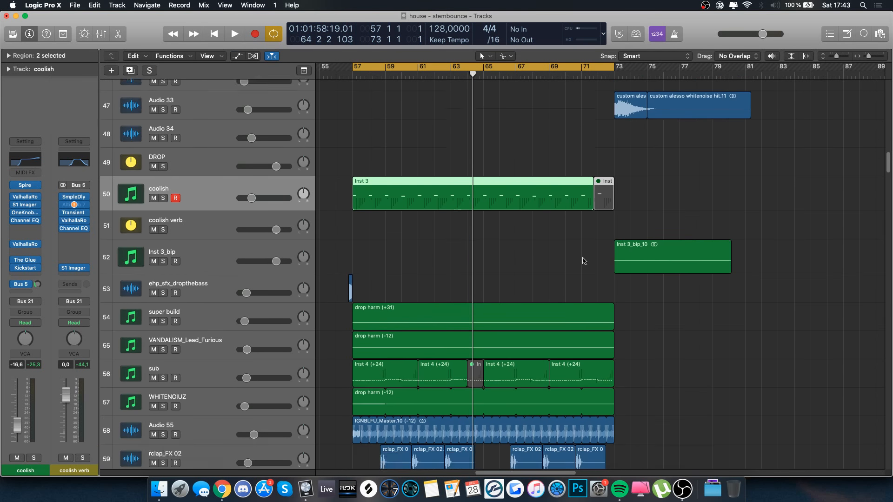
# - Select the super build track below ehp_sfx_dropthebass to show its plug-in chain
pyautogui.scroll(-6, 583, 261)
pyautogui.hscroll(1, 584, 261)
pyautogui.click(210, 192)
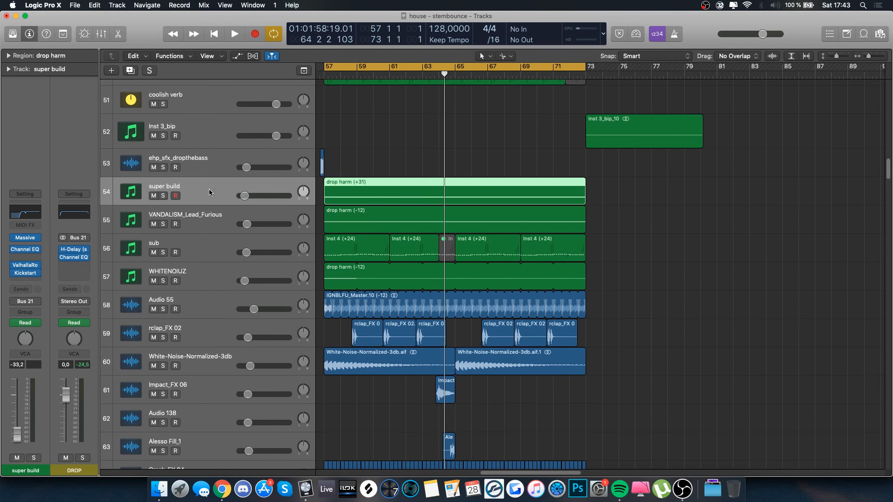
# - Select the Inst 2_bip track that holds the Inst 2_bip_3 region to show its channel strip
pyautogui.hscroll(-1, 463, 263)
pyautogui.scroll(20, 462, 263)
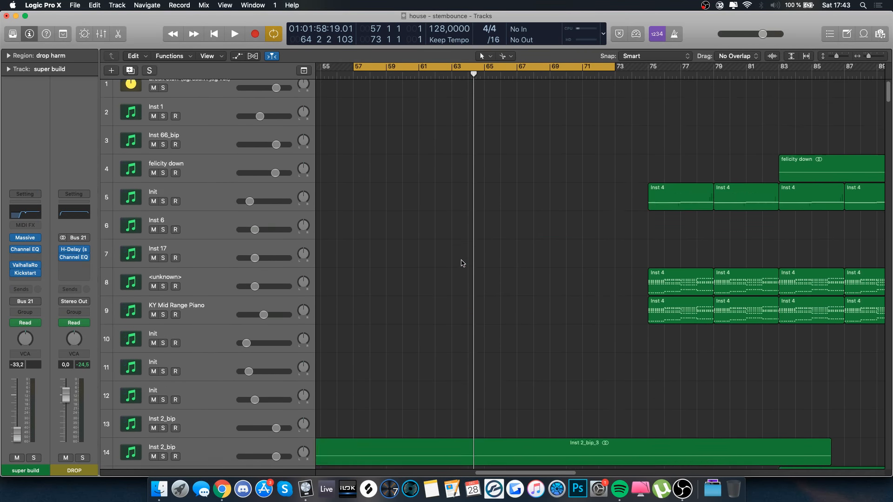
pyautogui.scroll(-8, 463, 263)
pyautogui.click(175, 305)
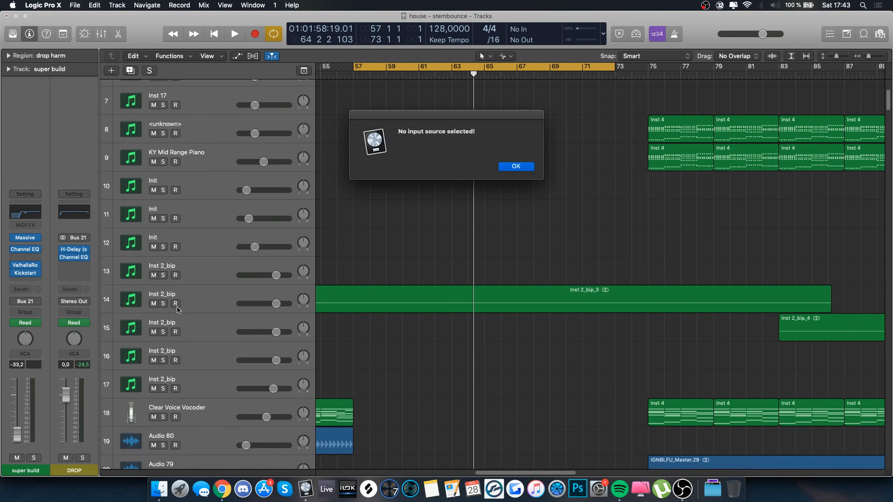
pyautogui.click(517, 166)
pyautogui.click(219, 306)
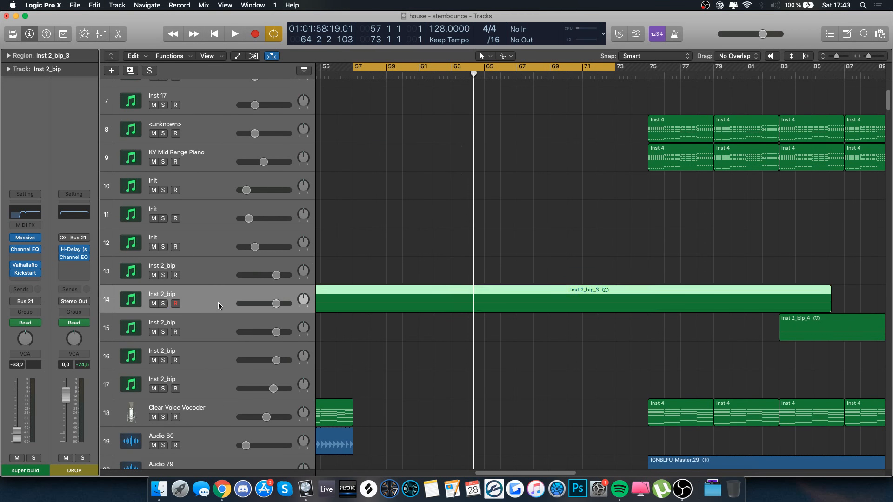
# - Play the Inst 2_bip track soloed while briefly showing track automation, ending playback and the solo when done
pyautogui.press('s')
pyautogui.press('space')
pyautogui.press('a')
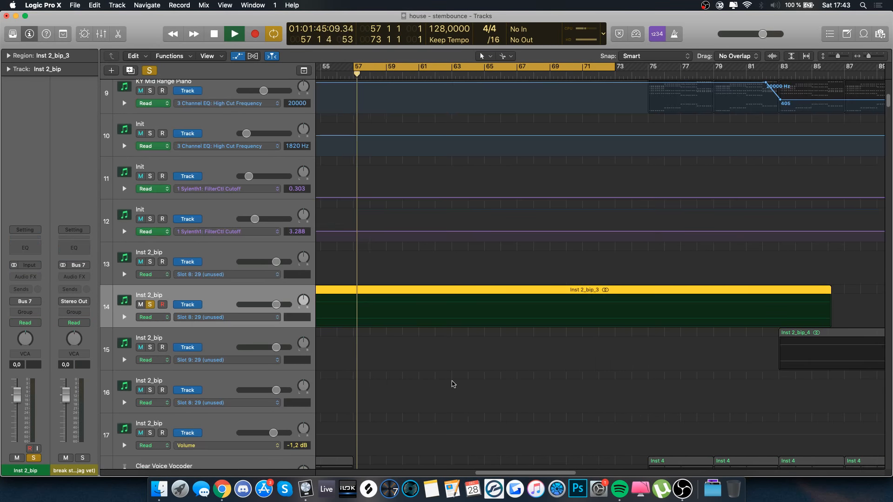
pyautogui.press('a')
pyautogui.press('space')
pyautogui.press('s')
# - Play super build soloed from bar 57, adding VANDALISM_Lead_Furious and sub to the solo, and clear all solos when done
pyautogui.scroll(-20, 453, 384)
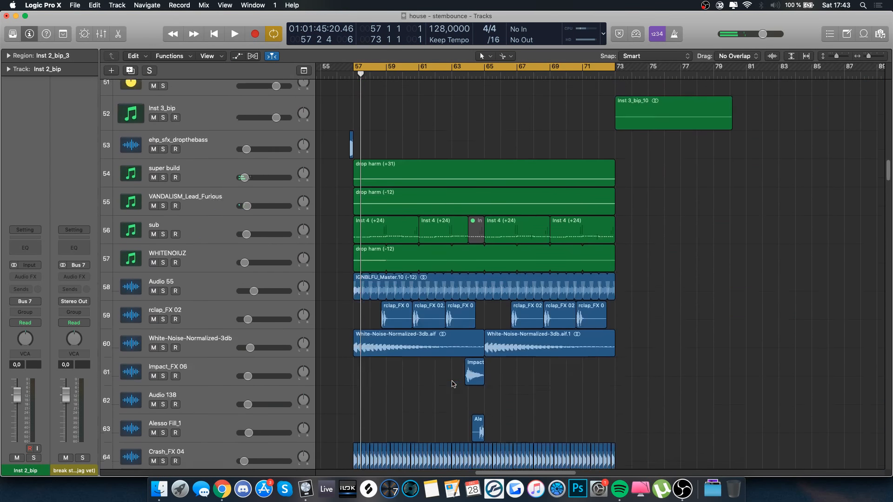
pyautogui.click(205, 149)
pyautogui.press('s')
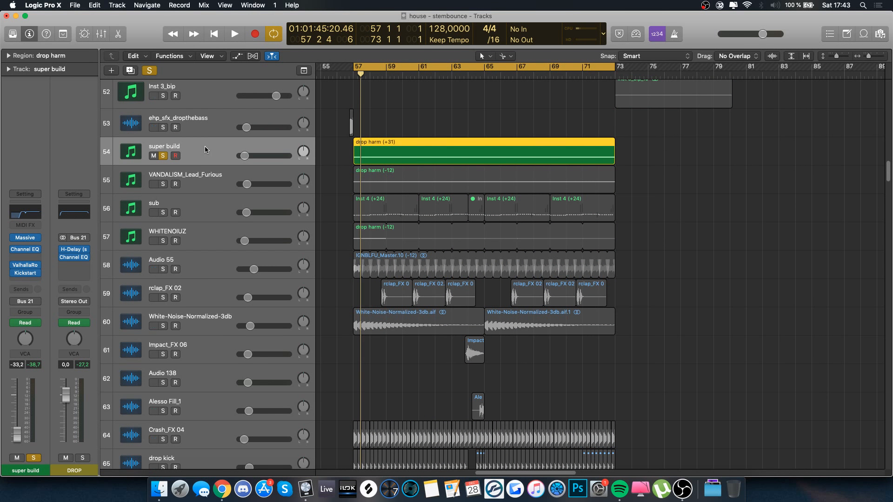
pyautogui.press('space')
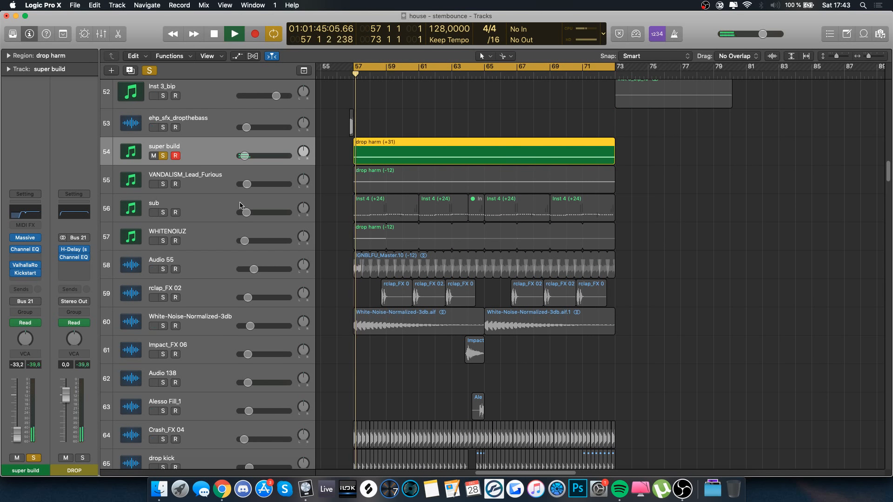
pyautogui.click(164, 185)
pyautogui.click(210, 185)
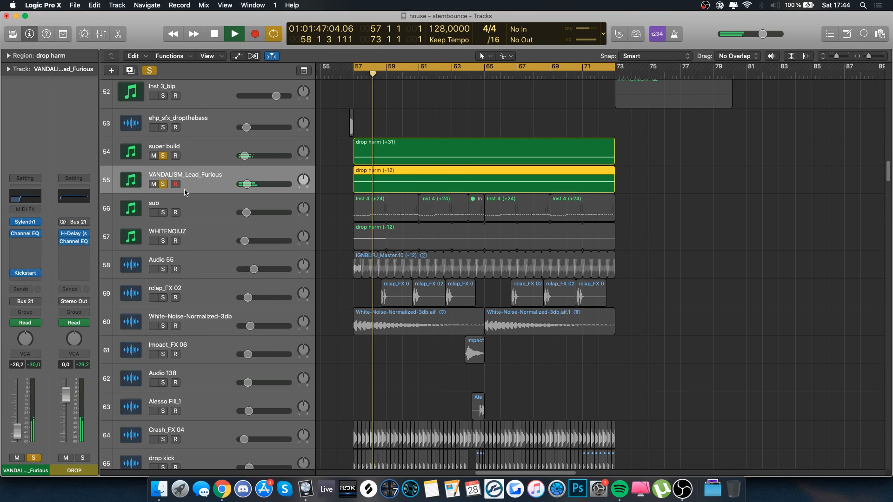
pyautogui.click(164, 213)
pyautogui.click(210, 213)
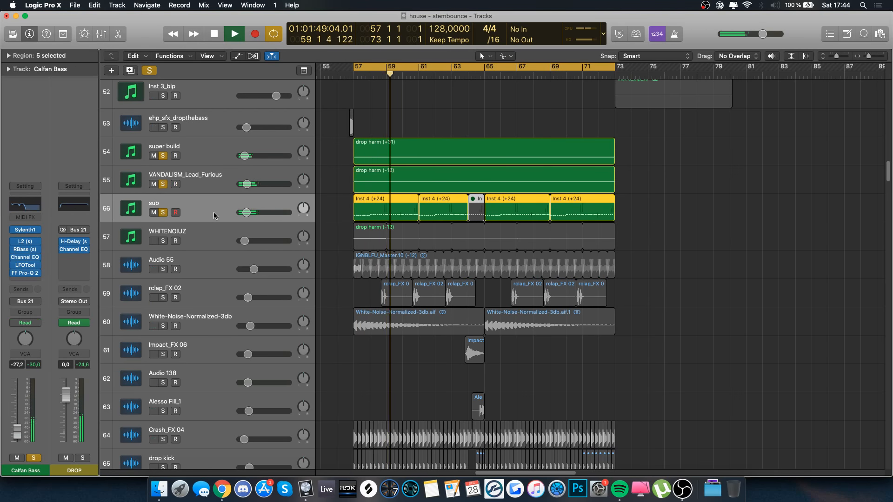
pyautogui.press('space')
pyautogui.click(148, 71)
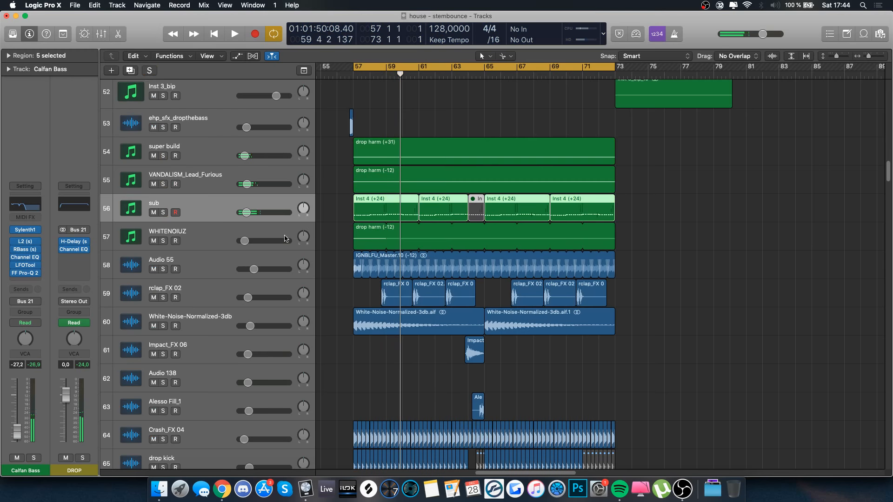
# - Open the Piano Roll and show the notes of super build's drop harm region from bar 57
pyautogui.scroll(-1, 392, 381)
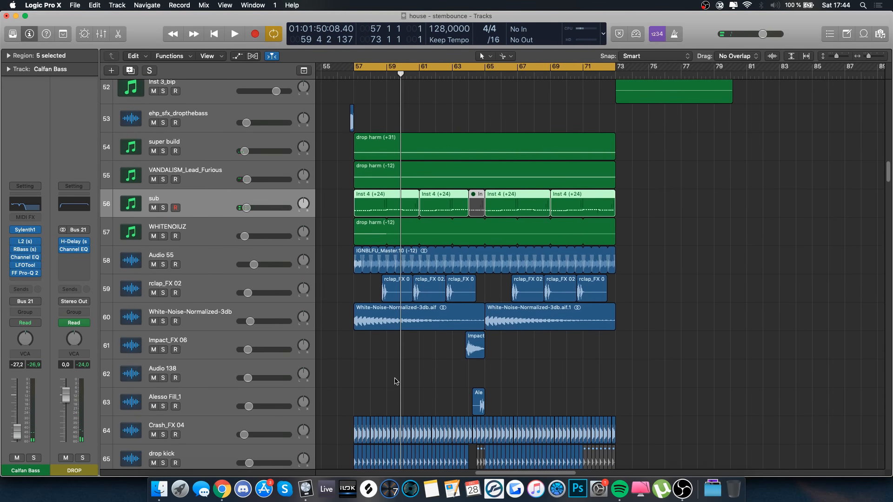
pyautogui.press('p')
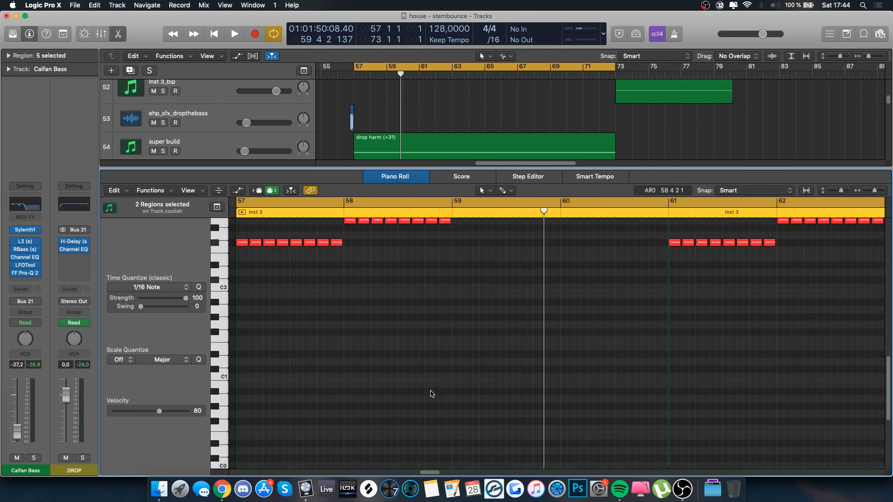
pyautogui.scroll(6, 432, 394)
pyautogui.scroll(2, 368, 301)
pyautogui.click(377, 156)
pyautogui.scroll(3, 337, 303)
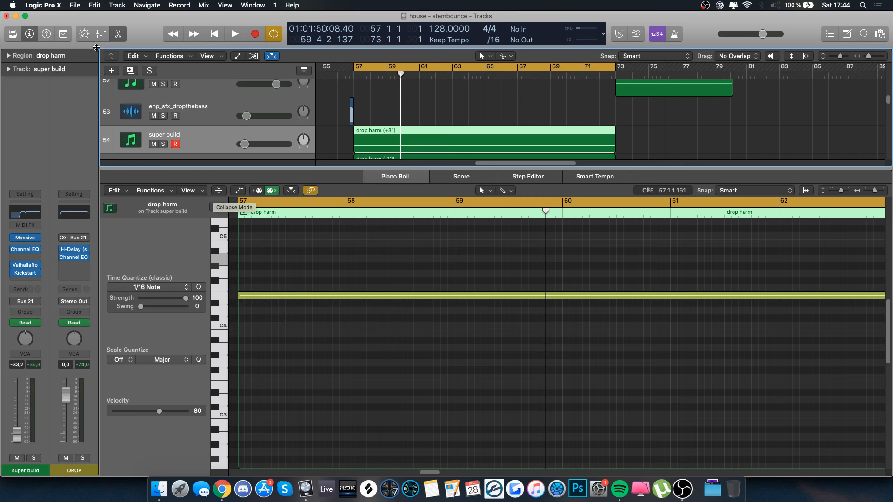
# - Select the sub track and examine the repeated notes from bar 57 in the Piano Roll, closing the editor when done
pyautogui.click(111, 37)
pyautogui.click(225, 195)
pyautogui.press('p')
pyautogui.hscroll(-2, 412, 338)
pyautogui.scroll(-4, 413, 338)
pyautogui.scroll(-3, 414, 339)
pyautogui.hscroll(-1, 325, 367)
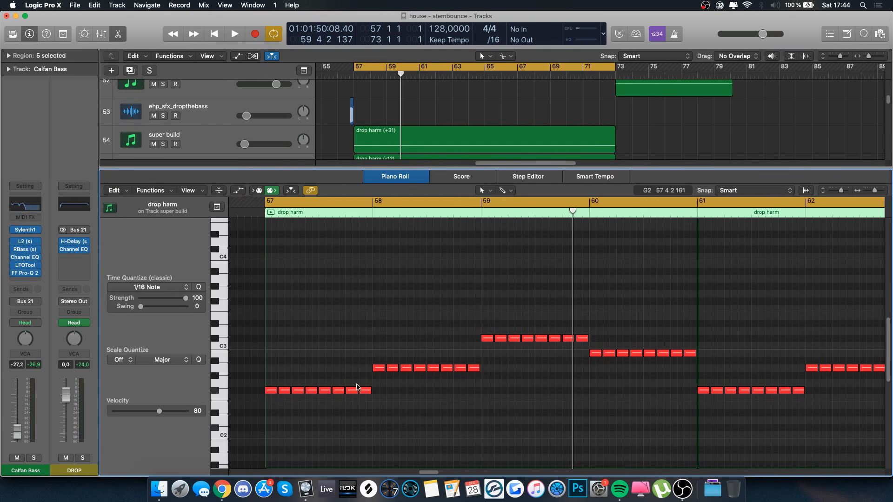
pyautogui.scroll(1, 359, 259)
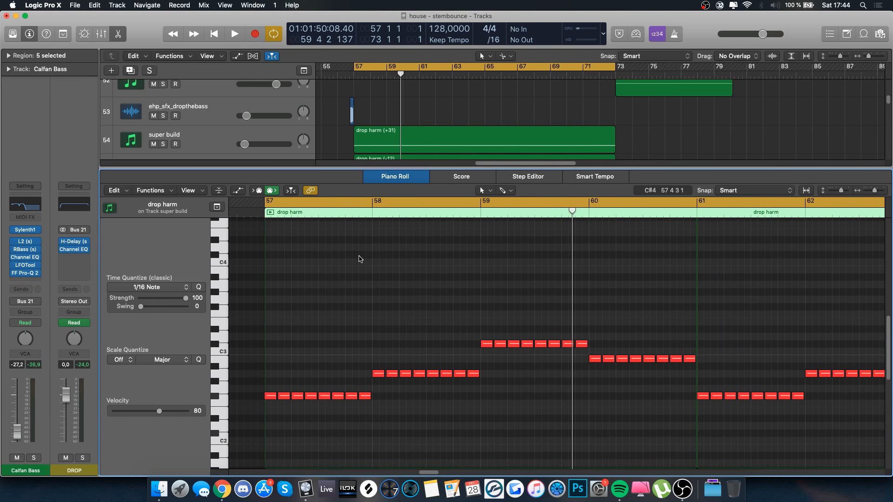
pyautogui.hscroll(2, 359, 259)
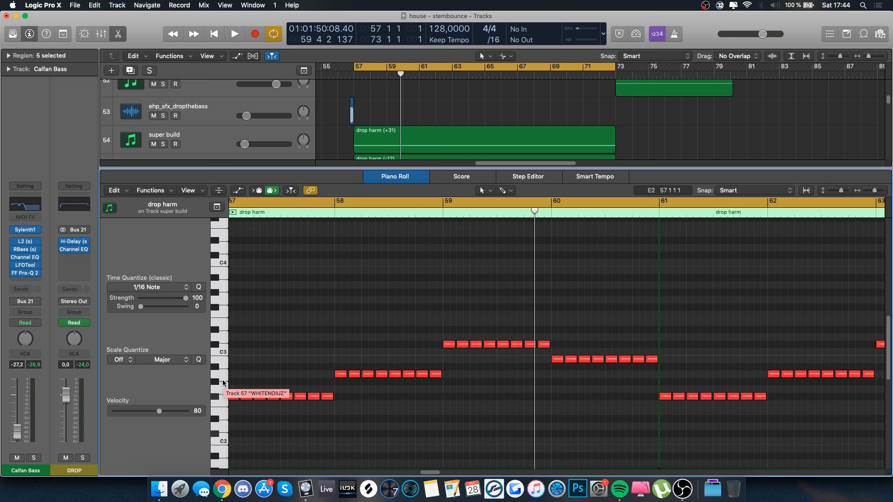
pyautogui.press('e')
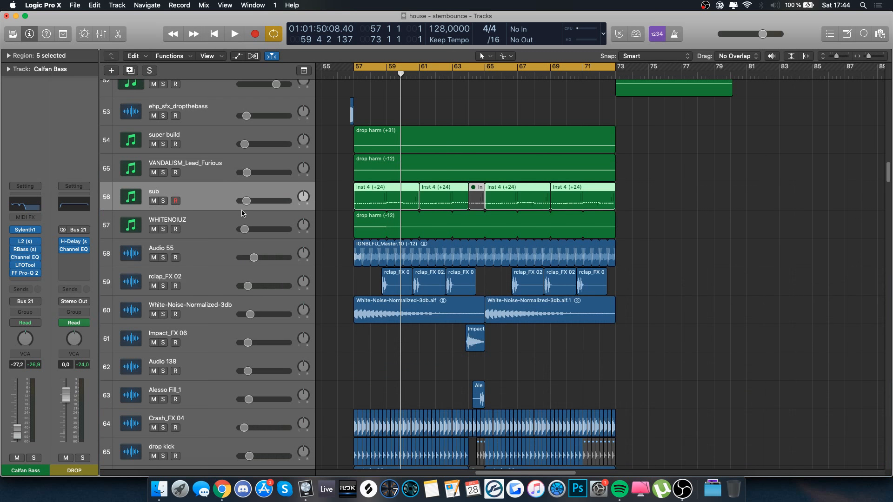
# - Select the WHITENOIUZ track to show its plug-in chain
pyautogui.click(209, 235)
pyautogui.scroll(-3, 353, 260)
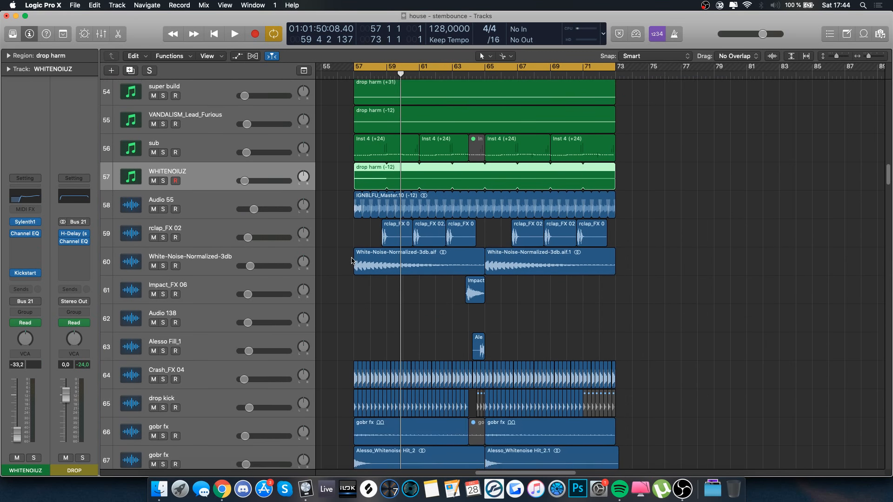
pyautogui.scroll(3, 353, 260)
# - Solo Audio 55 and play it with its FF Pro-Q 3 curve open, closing the plug-in and stopping when done
pyautogui.click(216, 209)
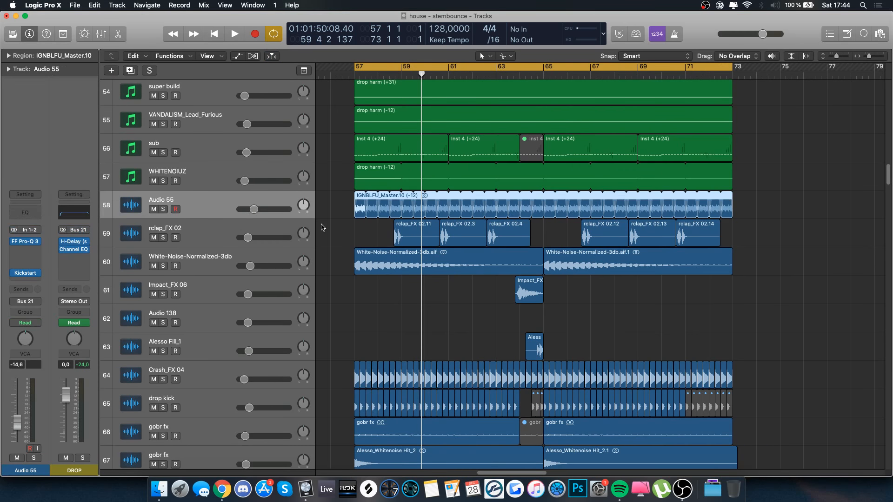
pyautogui.press('s')
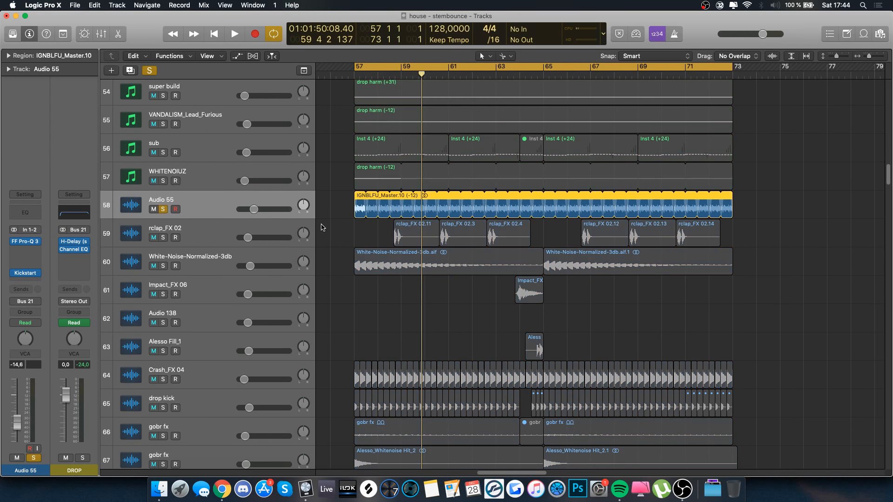
pyautogui.press('v')
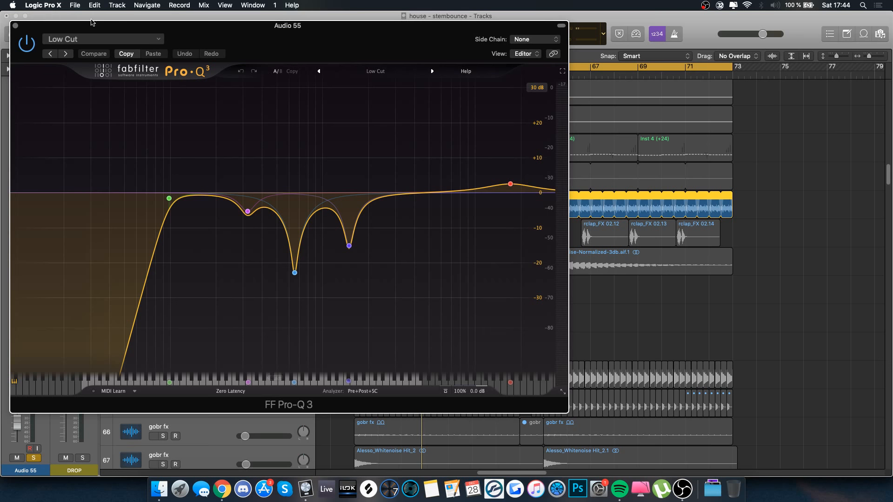
pyautogui.press('space')
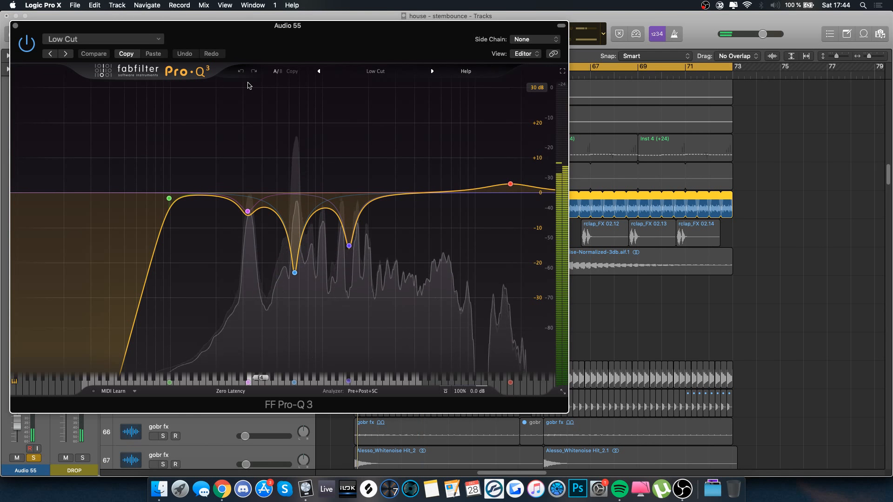
pyautogui.click(16, 26)
pyautogui.press('space')
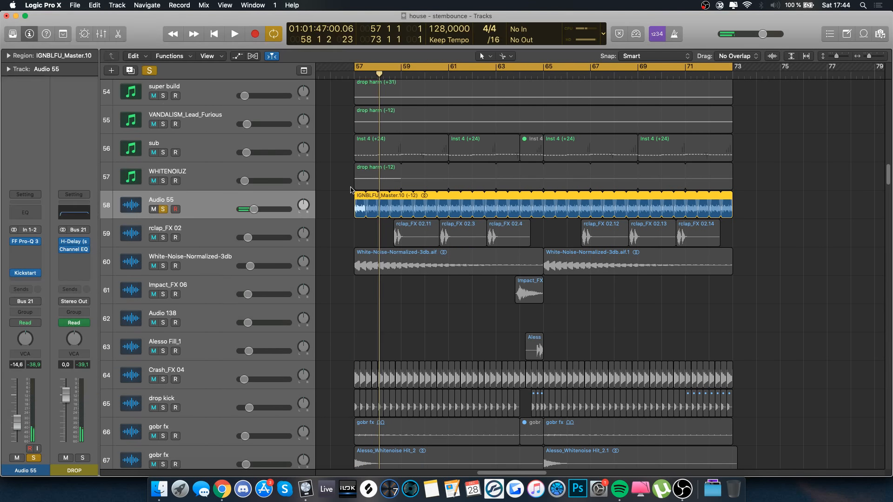
# - Inspect Audio 55's regions from bar 57 up close and open its Kickstart plug-in briefly while playing the soloed track
pyautogui.press('super+Right')
pyautogui.press('super+Right')
pyautogui.press('super+Right')
pyautogui.press('super+Right')
pyautogui.press('super+Right')
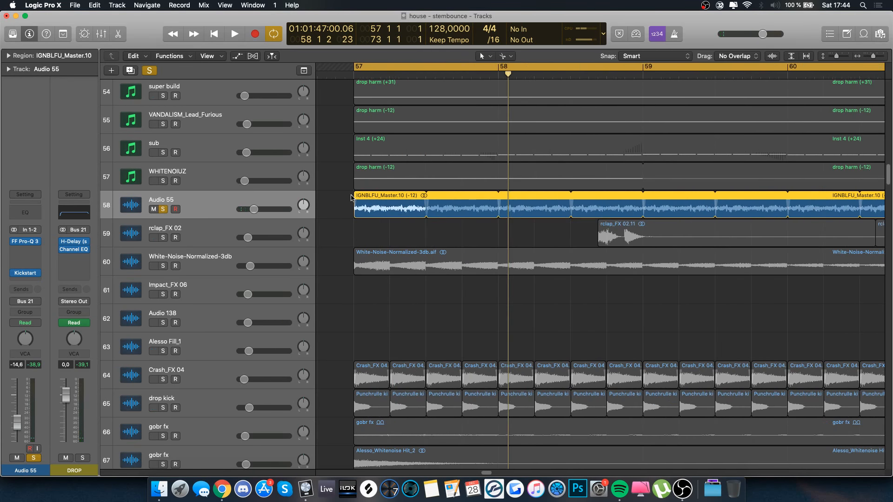
pyautogui.press('super+Left')
pyautogui.press('super+Left')
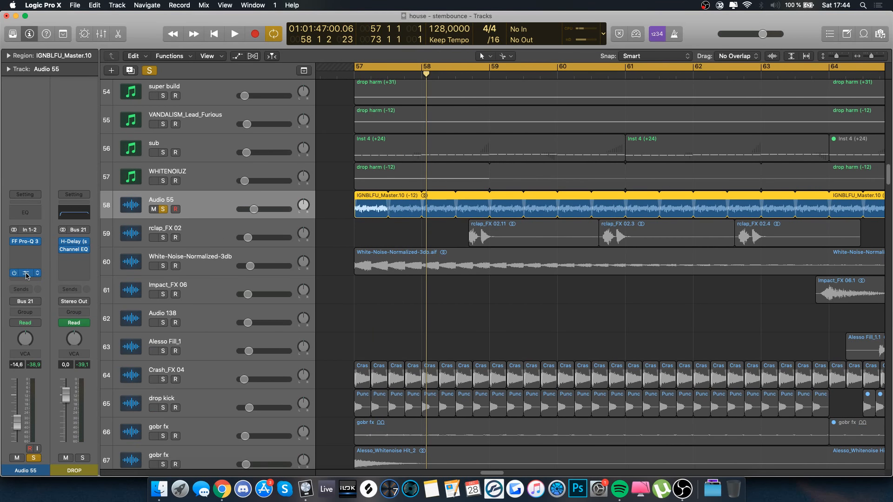
pyautogui.click(26, 274)
pyautogui.press('space')
pyautogui.click(15, 26)
# - Add rclap_FX 02 to the solo with Audio 55, listen to both, and clear the solos after stopping playback
pyautogui.hscroll(2, 406, 279)
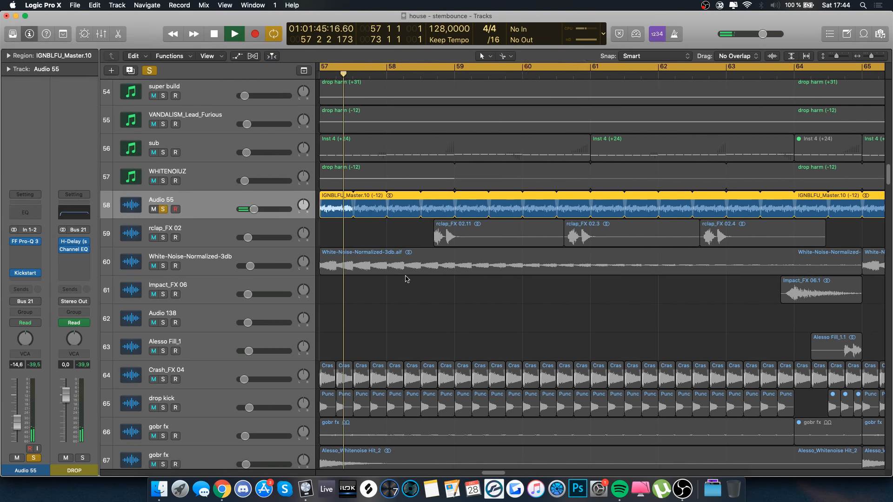
pyautogui.hscroll(1, 406, 279)
pyautogui.click(163, 237)
pyautogui.click(196, 231)
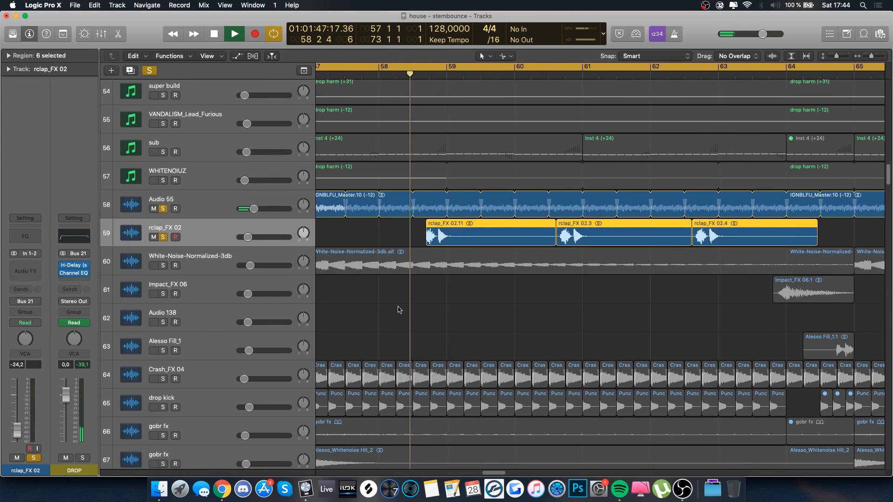
pyautogui.press('super+Left')
pyautogui.press('space')
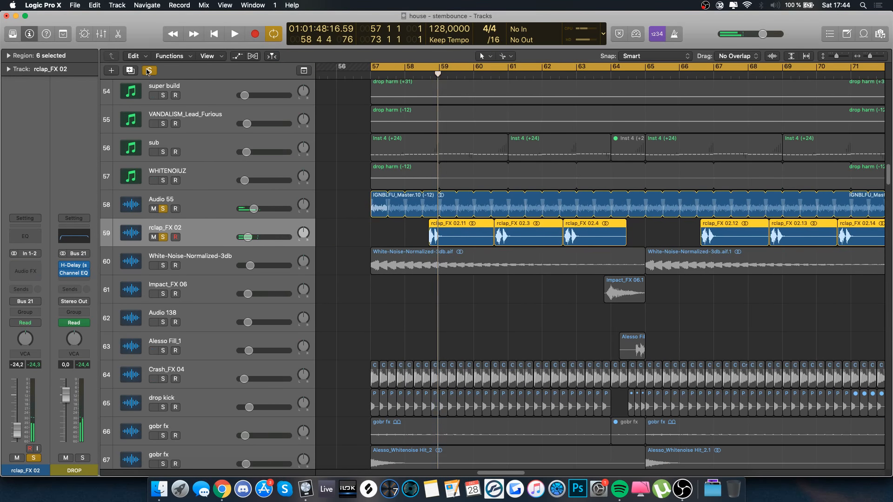
pyautogui.click(147, 71)
# - Play the White-Noise-Normalized-3db track soloed from bar 57, ending its solo when done
pyautogui.click(214, 261)
pyautogui.hotkey('ctrl', 's')
pyautogui.hscroll(2, 377, 312)
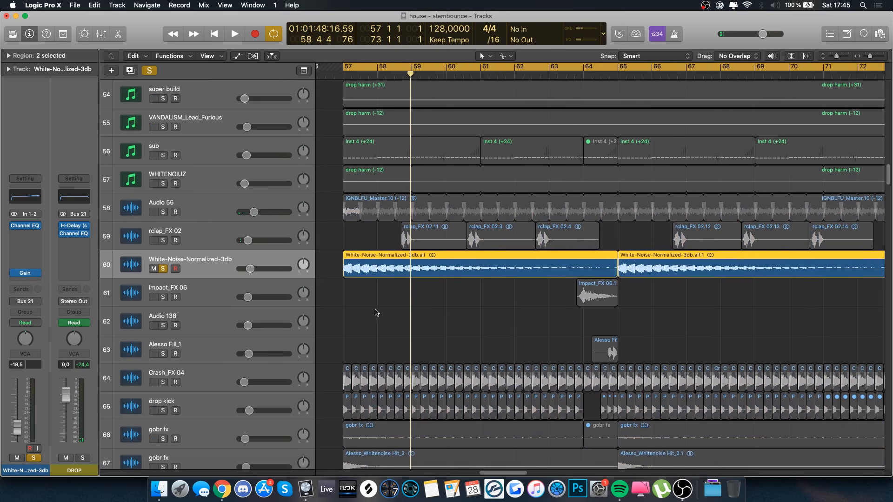
pyautogui.press('space')
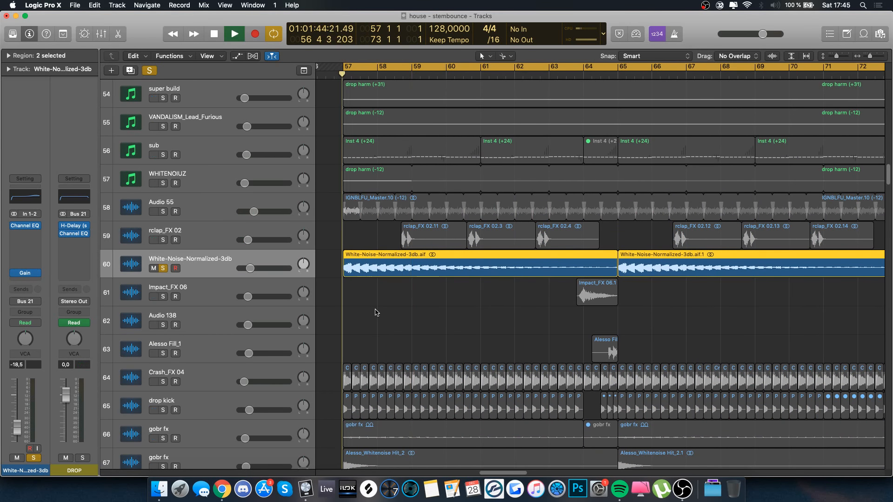
pyautogui.hotkey('ctrl', 's')
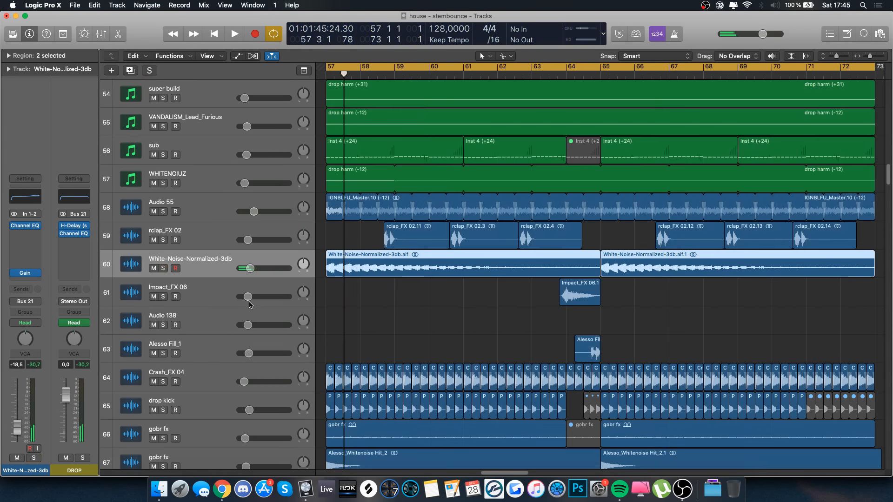
# - Play Impact_FX 06 soloed with the cycle range starting near bar 63, ending playback and the solo when done
pyautogui.click(263, 302)
pyautogui.hscroll(2, 509, 216)
pyautogui.moveTo(498, 66); pyautogui.dragTo(787, 67)
pyautogui.press('s')
pyautogui.press('space')
pyautogui.press('space')
pyautogui.press('s')
# - Extend the cycle range back over the whole drop, from bar 57 to bar 73
pyautogui.scroll(-7, 569, 243)
pyautogui.hscroll(-3, 570, 244)
pyautogui.scroll(1, 569, 243)
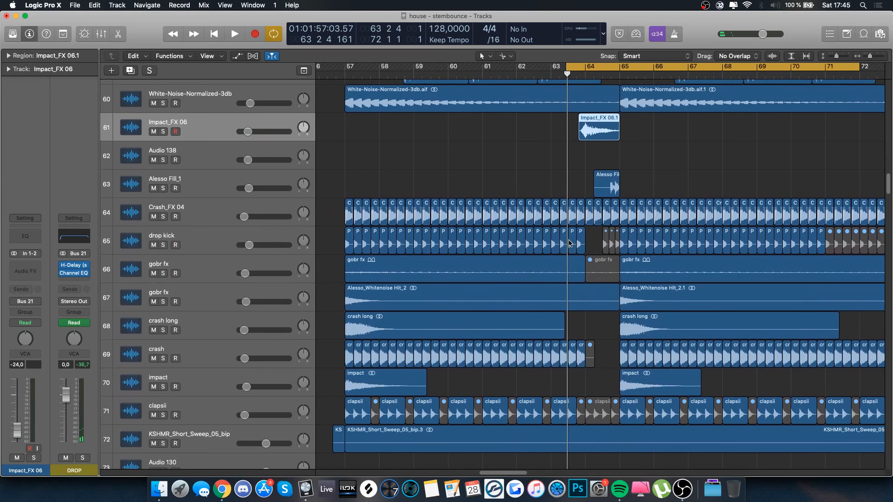
pyautogui.scroll(-2, 569, 243)
pyautogui.hscroll(1, 570, 243)
pyautogui.moveTo(879, 68); pyautogui.dragTo(321, 140)
# - Play Crash_FX 04 soloed from bar 57, add the crash track to the solo, and clear all solos after stopping playback
pyautogui.click(227, 193)
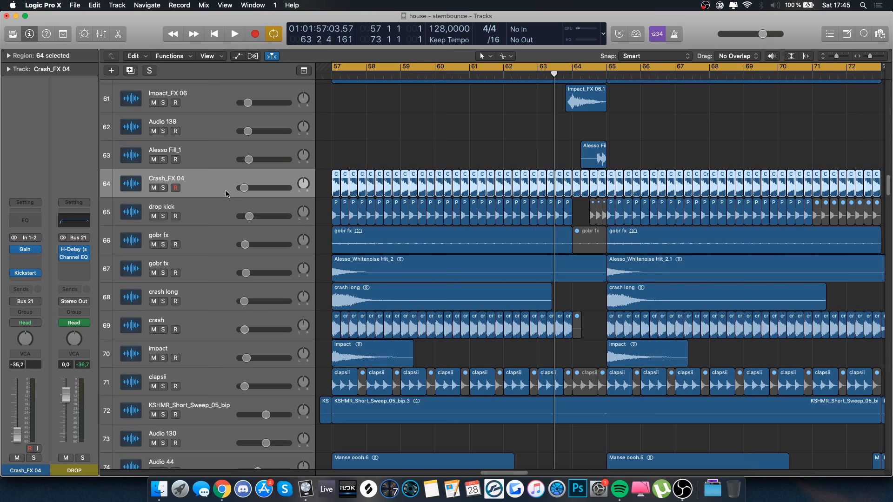
pyautogui.press('s')
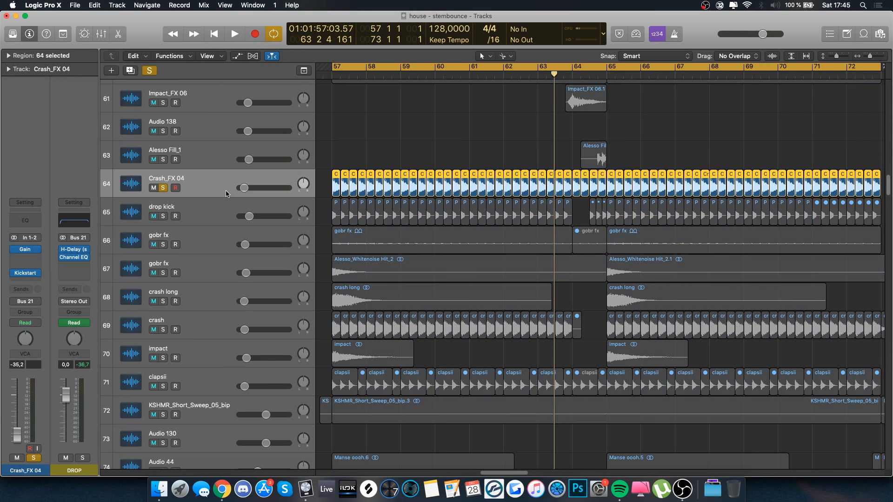
pyautogui.press('space')
pyautogui.scroll(-3, 243, 249)
pyautogui.click(163, 244)
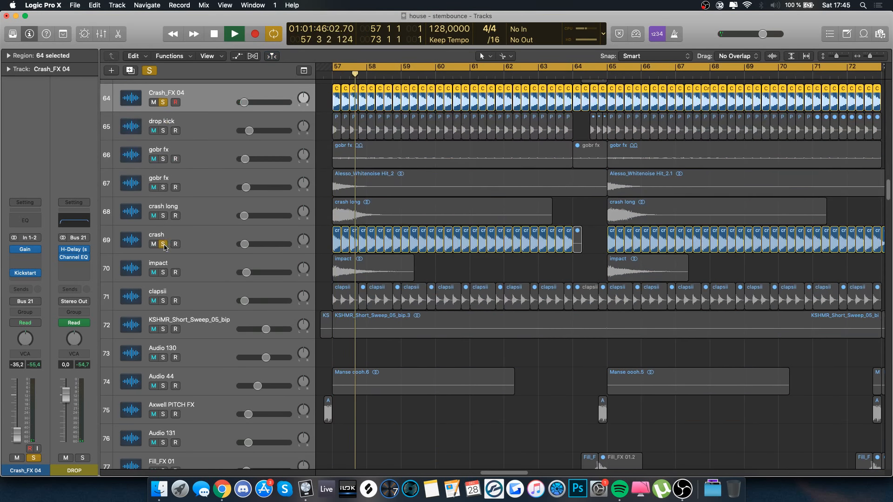
pyautogui.click(198, 244)
pyautogui.press('space')
pyautogui.click(149, 71)
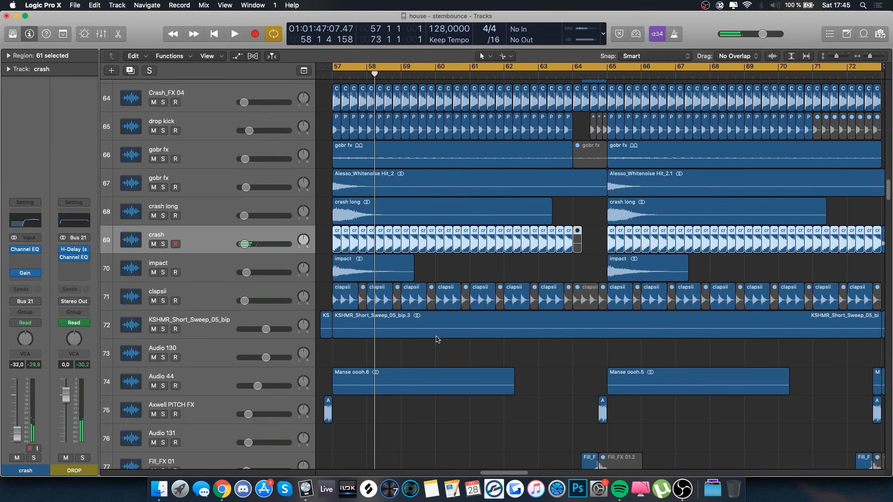
# - Listen to both gobr fx tracks soloed together with crash long and impact, and clear the solos when done
pyautogui.click(212, 224)
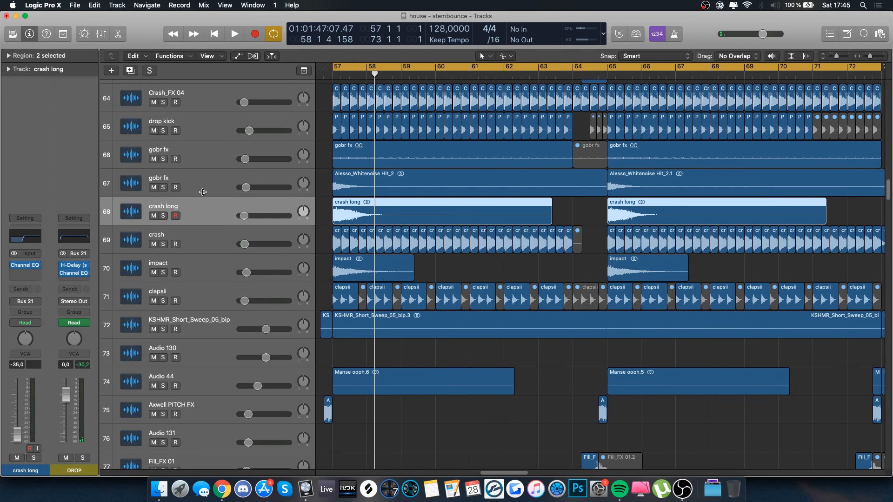
pyautogui.click(201, 191)
pyautogui.click(162, 187)
pyautogui.click(163, 216)
pyautogui.click(163, 272)
pyautogui.click(162, 159)
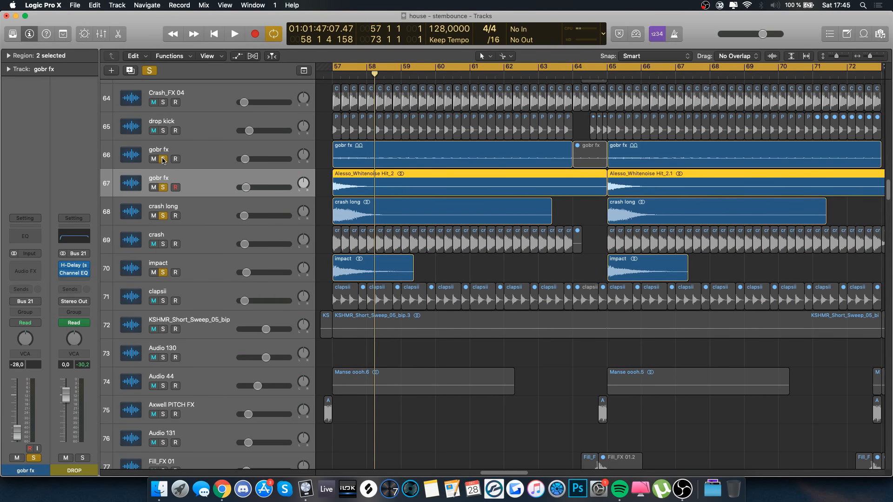
pyautogui.press('space')
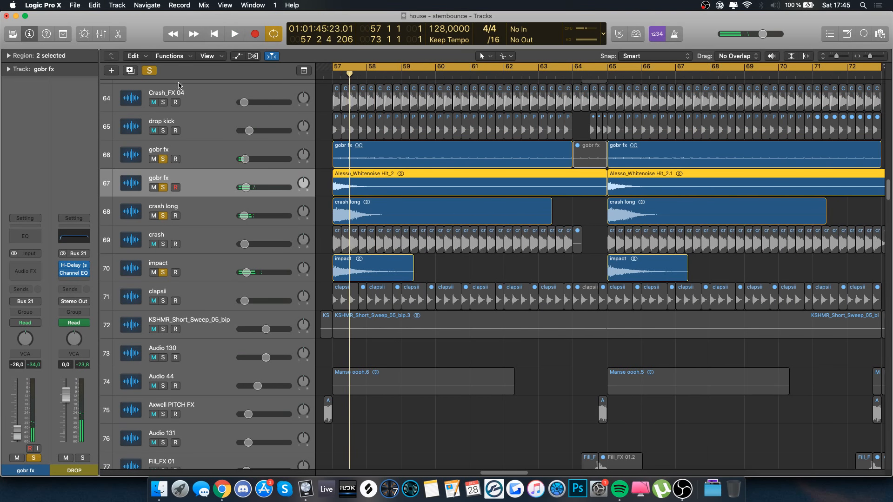
pyautogui.click(150, 71)
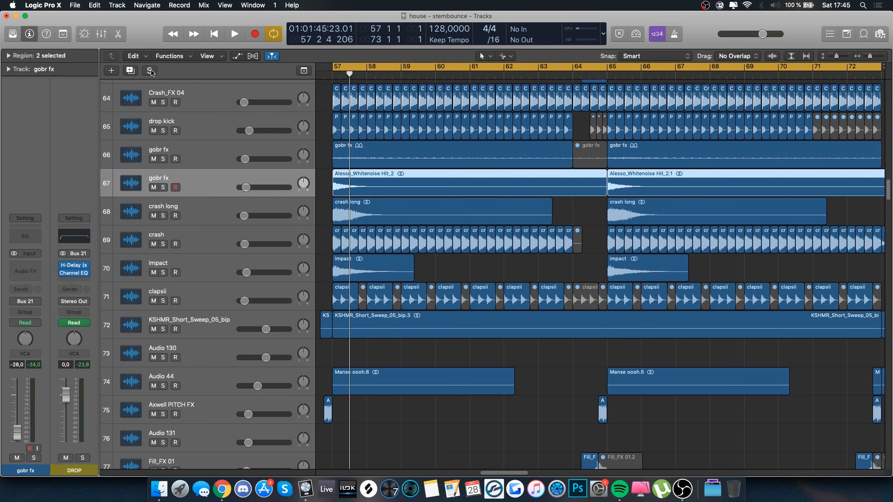
# - Look through the drop's lead, chord, bass and effects tracks, returning to the effects layers around bars 57 to 72
pyautogui.hscroll(-6, 232, 186)
pyautogui.scroll(-20, 233, 186)
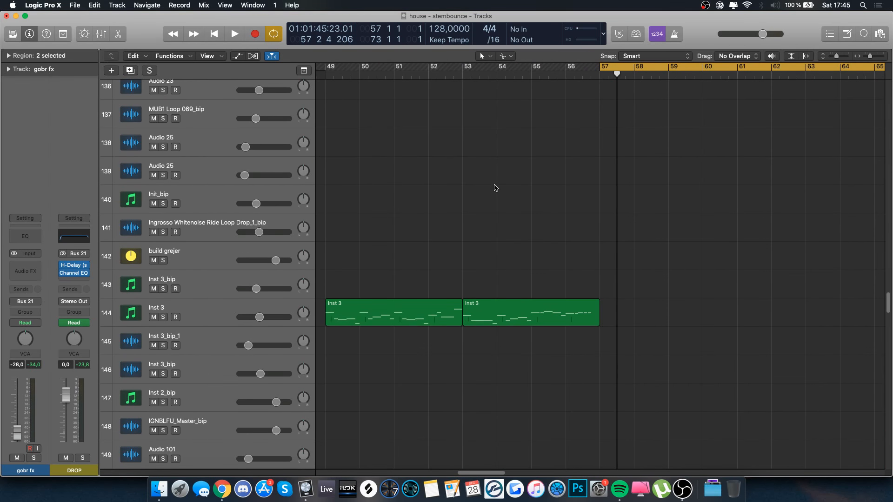
pyautogui.scroll(-1, 494, 186)
pyautogui.hscroll(5, 619, 92)
pyautogui.scroll(20, 618, 91)
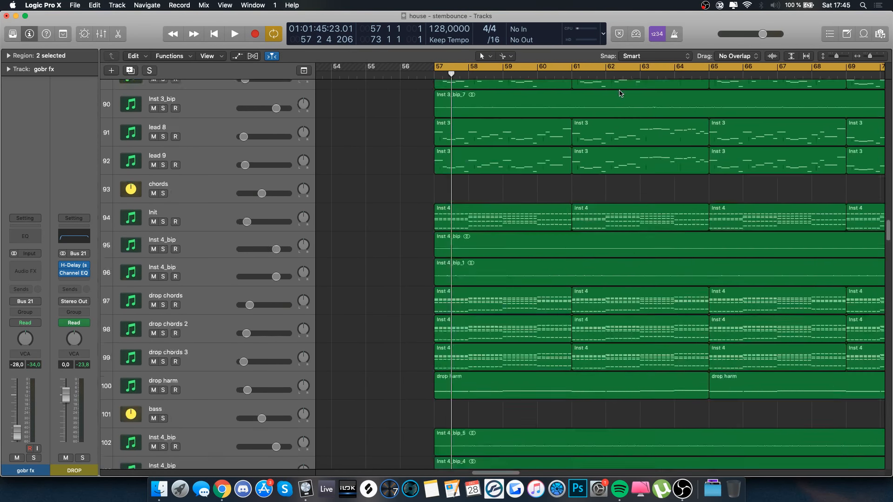
pyautogui.scroll(-5, 618, 92)
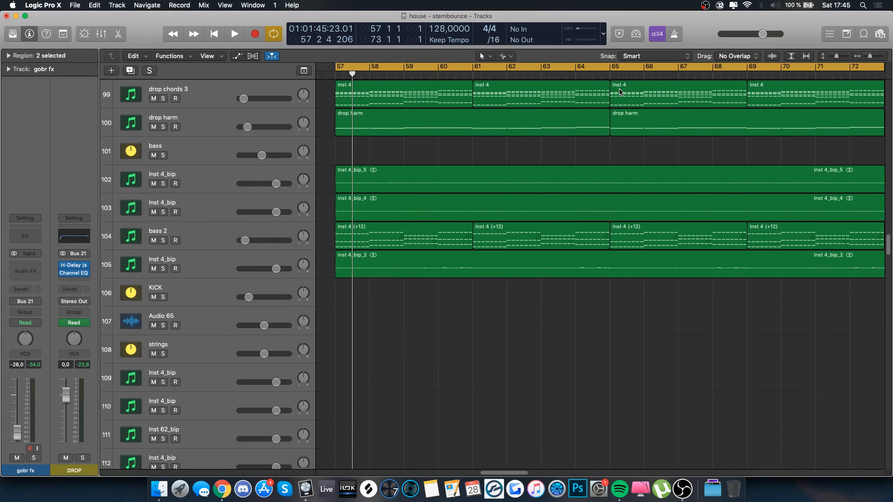
pyautogui.scroll(20, 619, 91)
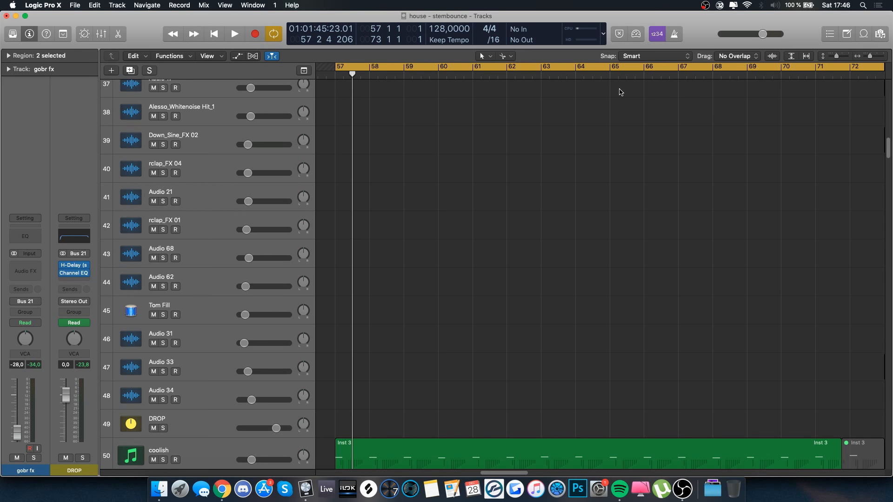
pyautogui.scroll(-8, 619, 92)
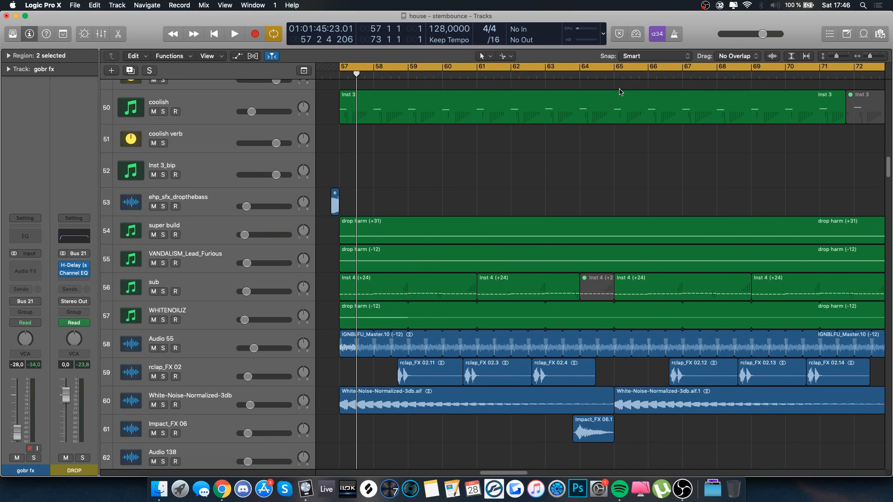
pyautogui.scroll(-5, 524, 181)
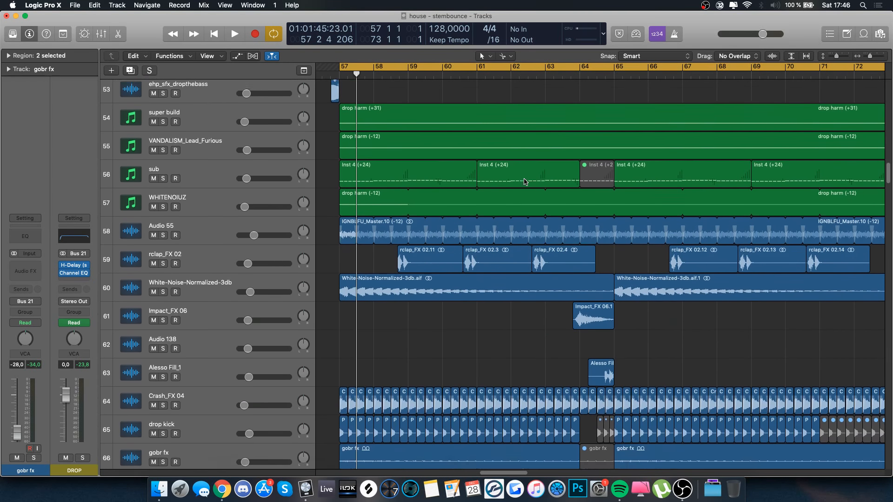
pyautogui.scroll(-1, 525, 181)
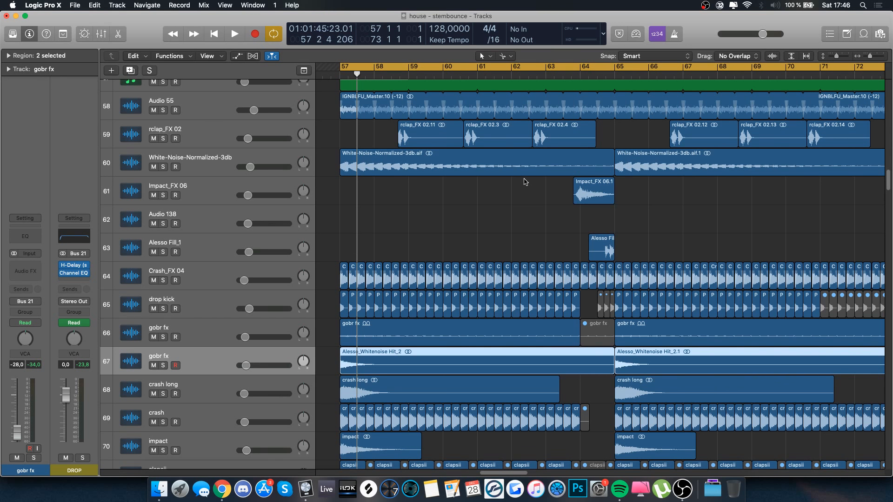
pyautogui.scroll(-3, 524, 182)
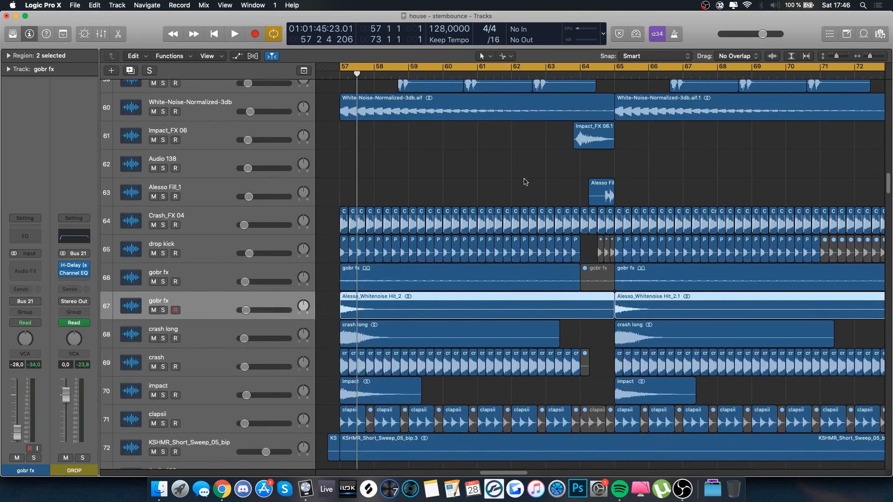
# - Select the crash long track and look over the effects tracks above and below it in the drop
pyautogui.click(207, 329)
pyautogui.hscroll(1, 413, 357)
pyautogui.scroll(-3, 413, 356)
pyautogui.hscroll(-1, 410, 354)
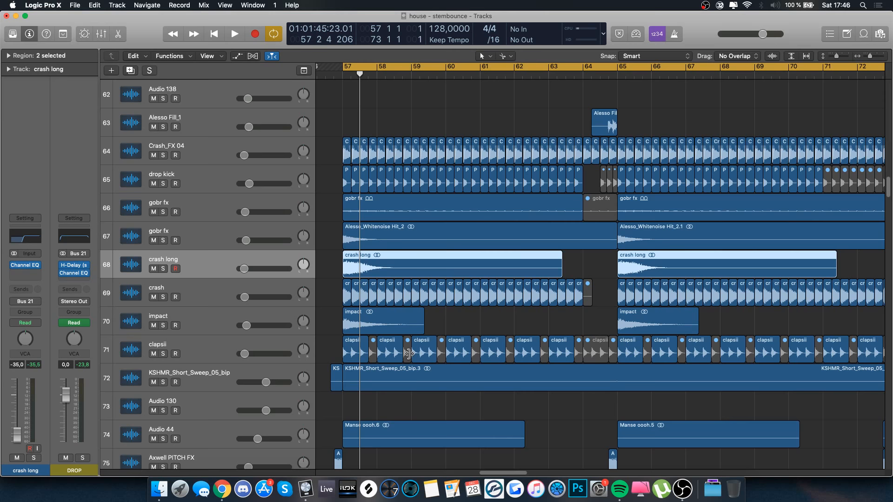
pyautogui.scroll(-2, 424, 303)
pyautogui.scroll(-5, 249, 298)
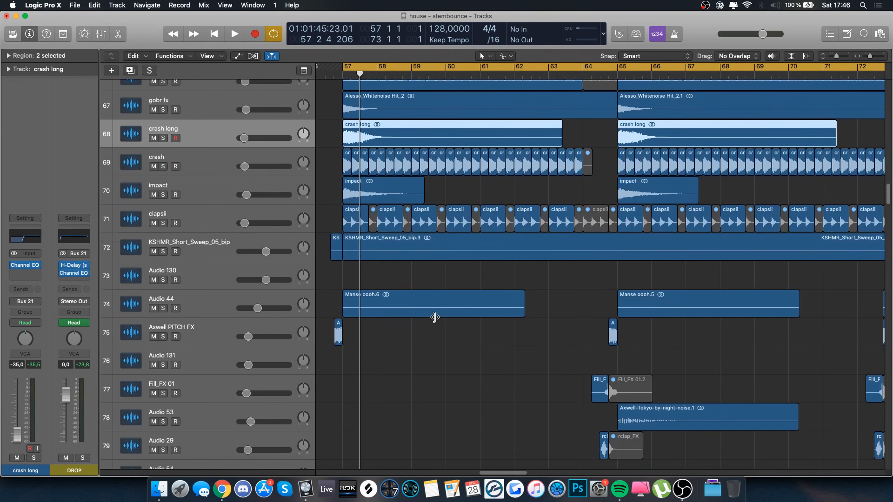
pyautogui.scroll(10, 435, 317)
pyautogui.scroll(8, 434, 317)
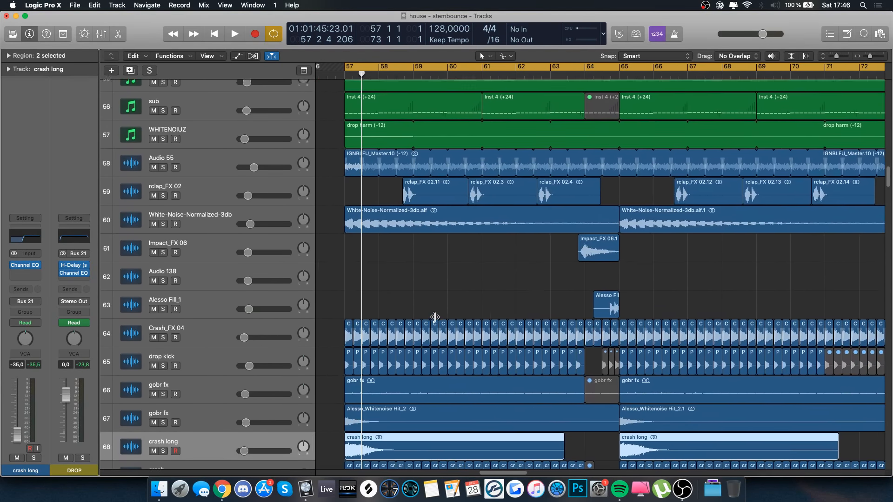
pyautogui.scroll(-15, 434, 317)
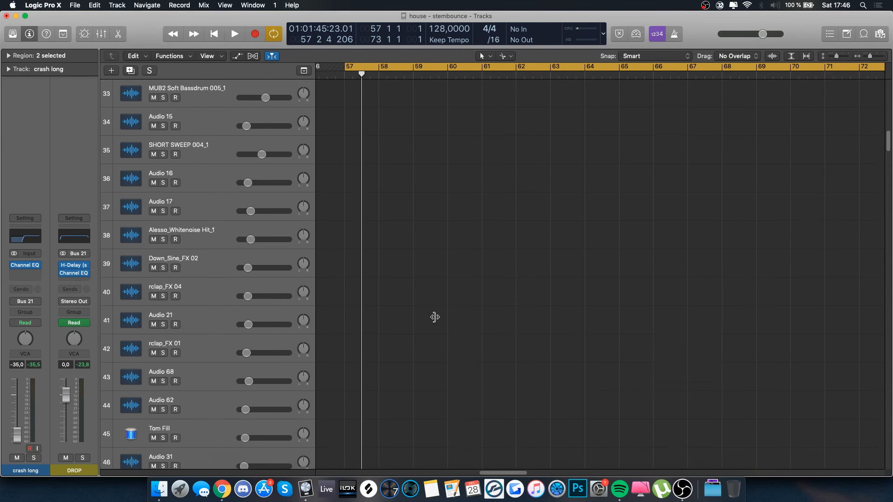
pyautogui.scroll(2, 434, 317)
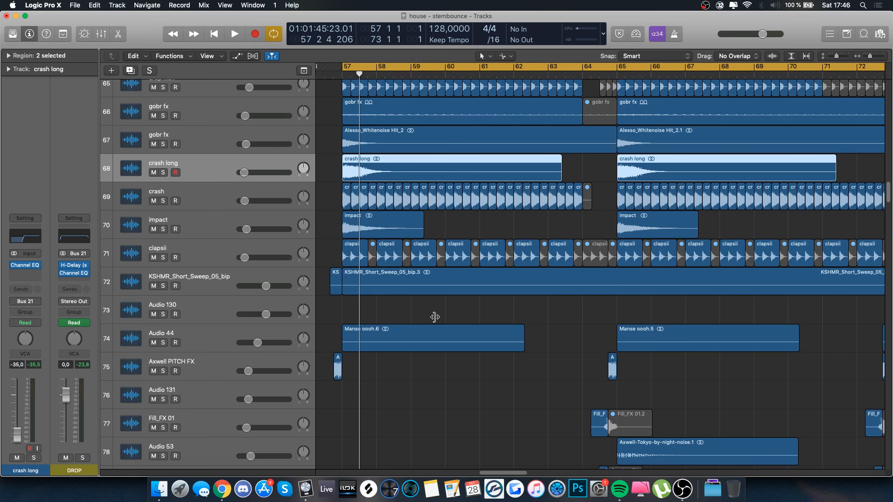
# - Inspect the impact and Audio 44 tracks across the full length of the drop, continuing down to the LEADS group
pyautogui.press('super+Left')
pyautogui.press('super+Left')
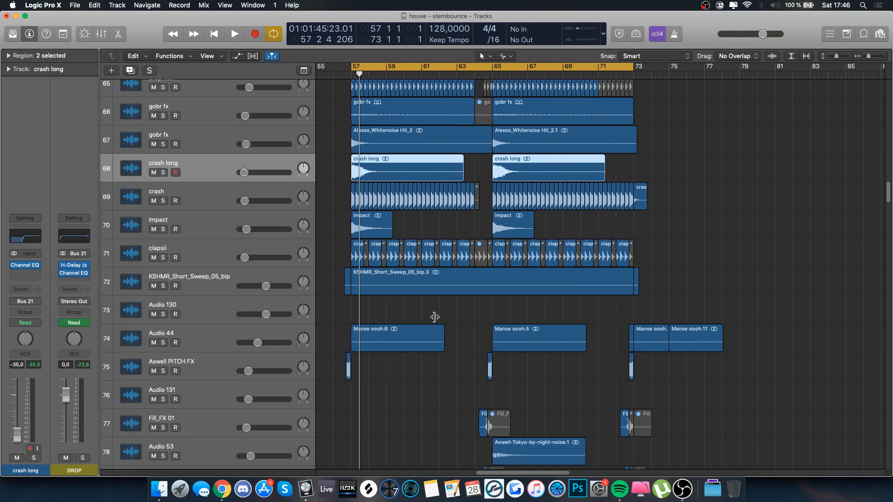
pyautogui.click(384, 222)
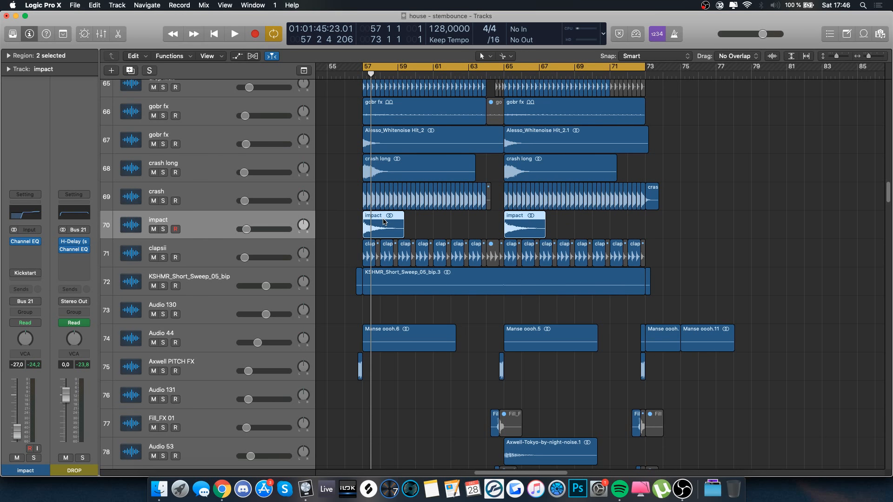
pyautogui.press('super+Right')
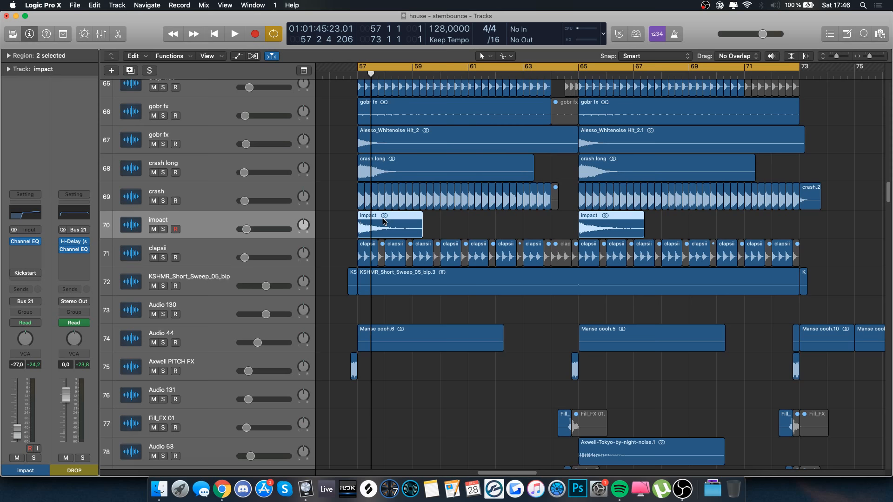
pyautogui.scroll(-5, 409, 293)
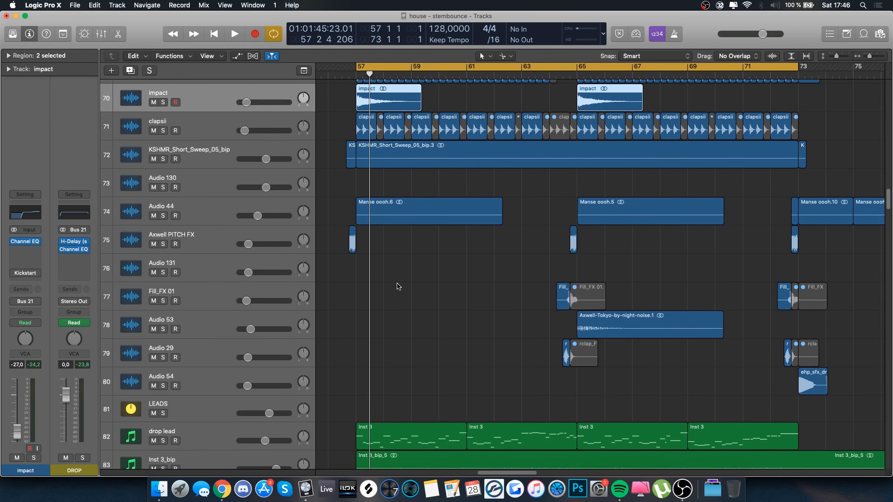
pyautogui.click(217, 212)
pyautogui.scroll(-7, 342, 293)
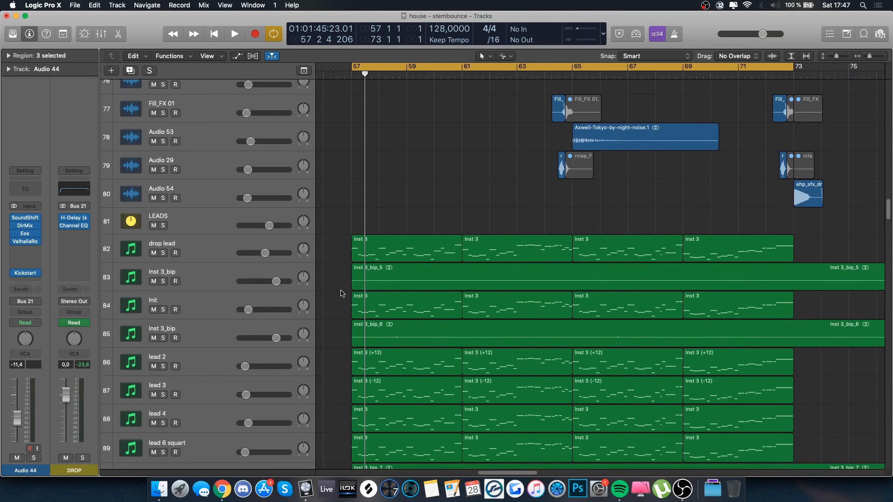
# - Play the drop lead track soloed from bar 57, ending playback and its solo when done
pyautogui.click(229, 253)
pyautogui.click(217, 278)
pyautogui.press('a')
pyautogui.press('a')
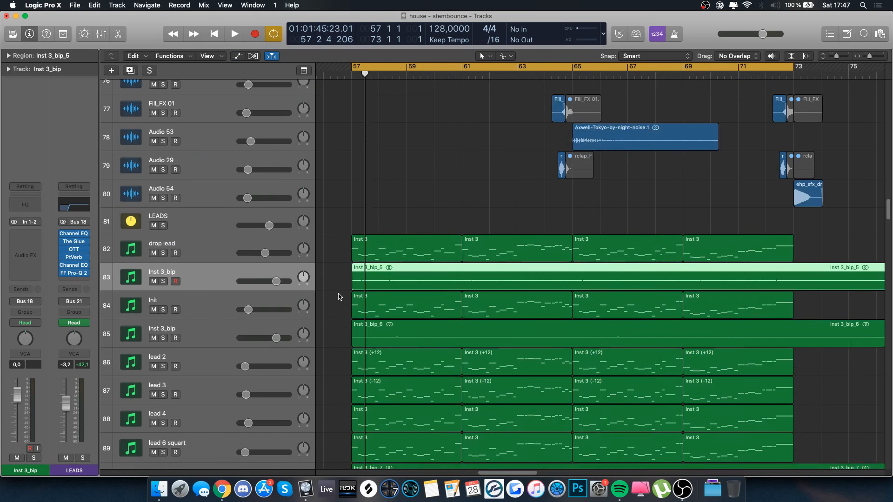
pyautogui.press('Up')
pyautogui.hscroll(1, 337, 305)
pyautogui.press('s')
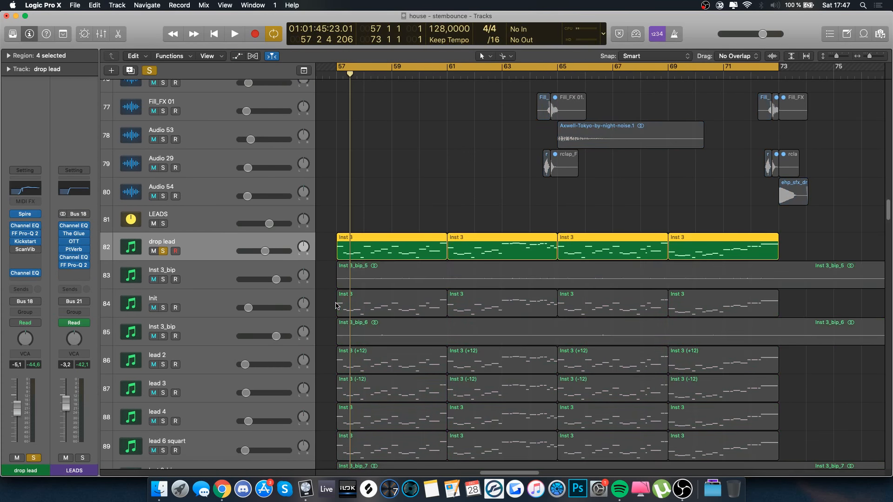
pyautogui.press('space')
pyautogui.press('space')
pyautogui.press('s')
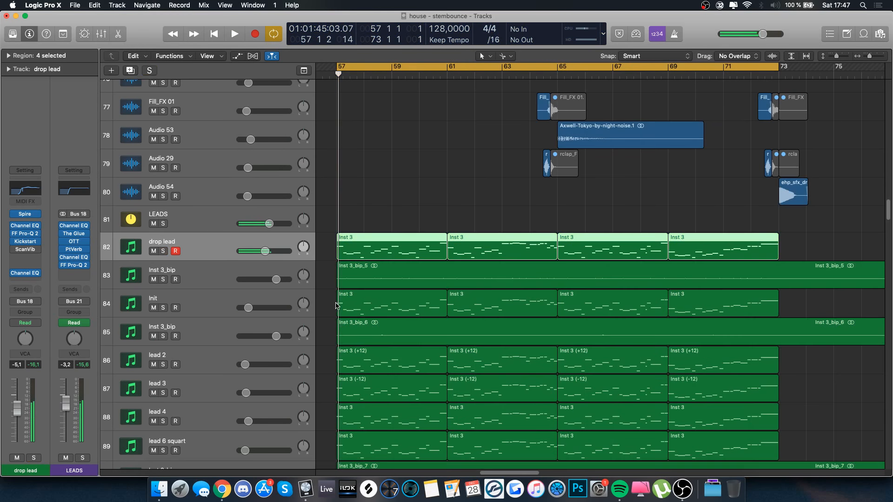
# - Play the Inst 3_bip track below drop lead soloed, toggling the automation view meanwhile, and end its solo after stopping
pyautogui.click(217, 275)
pyautogui.press('s')
pyautogui.press('space')
pyautogui.press('a')
pyautogui.press('a')
pyautogui.press('space')
pyautogui.press('s')
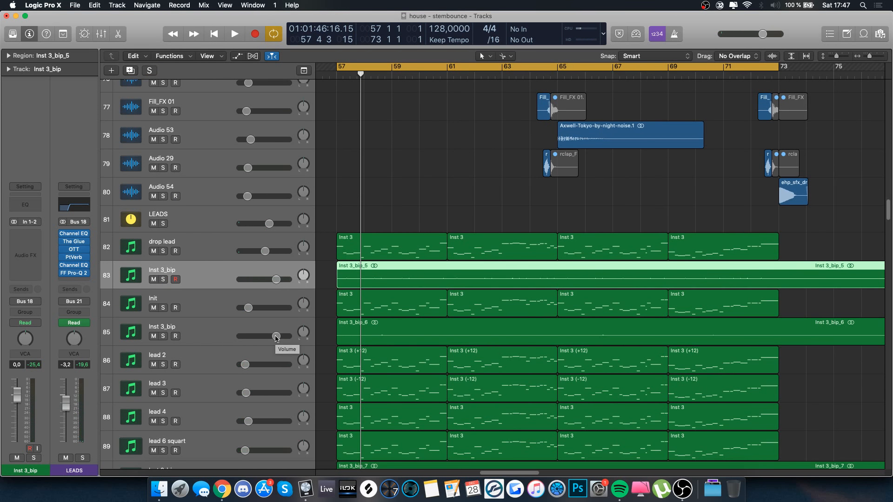
# - Play the Init lead track soloed while viewing its Sylenth1 instrument, closing the plug-in and ending the solo when done
pyautogui.click(218, 312)
pyautogui.scroll(-3, 428, 336)
pyautogui.press('s')
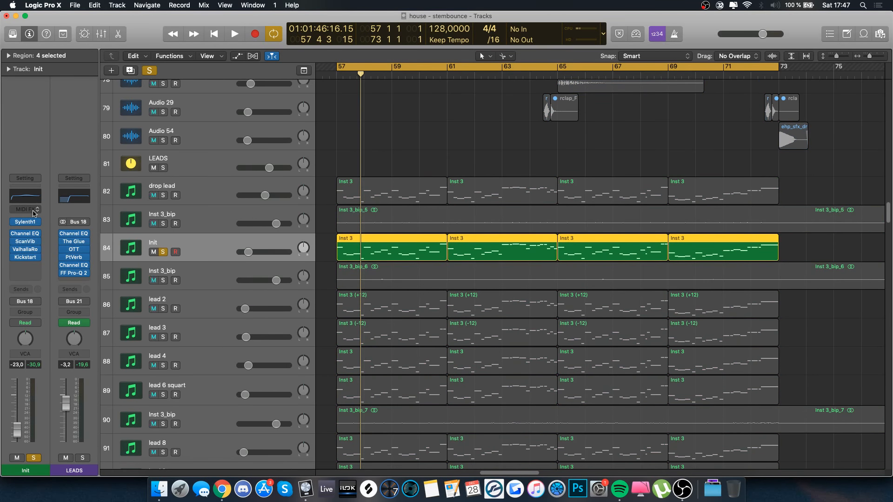
pyautogui.press('space')
pyautogui.click(25, 222)
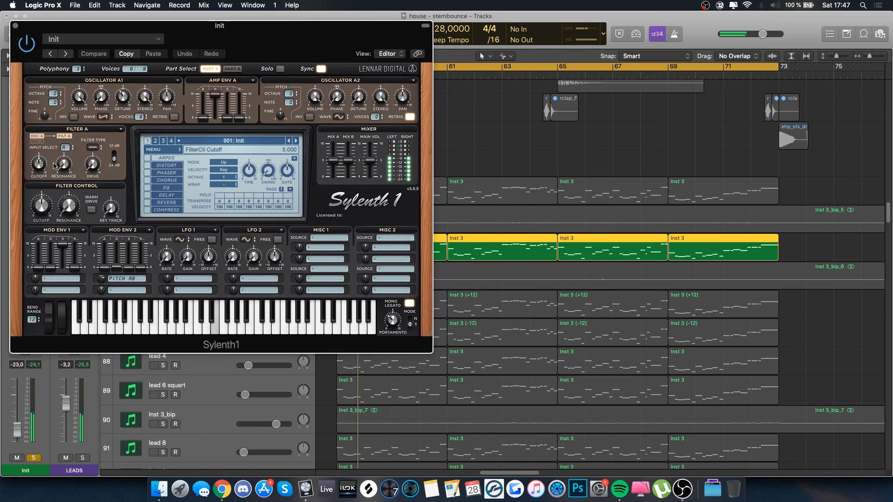
pyautogui.click(15, 25)
pyautogui.press('space')
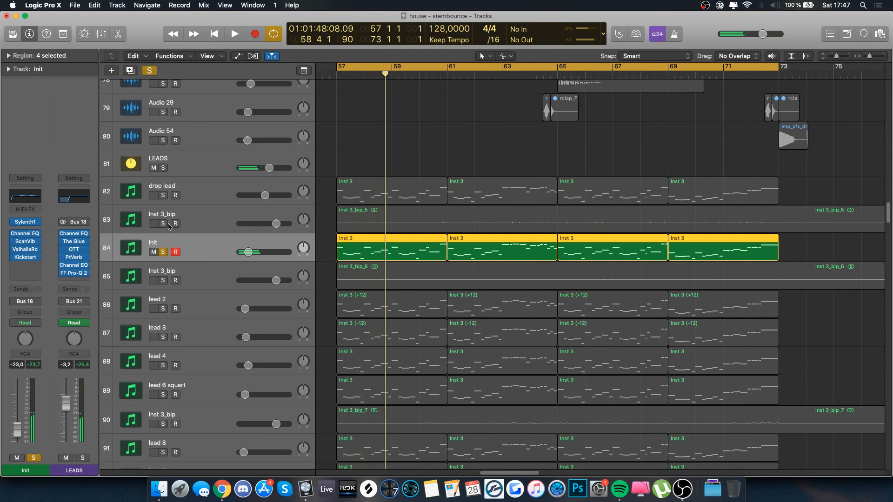
pyautogui.press('s')
# - Play the Inst 3_bip track below Init soloed from bar 57, ending playback and its solo when done
pyautogui.click(25, 241)
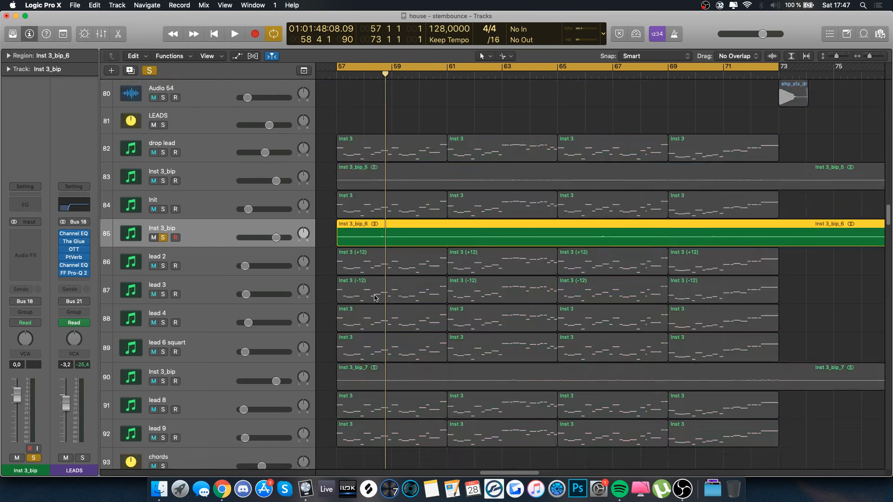
pyautogui.press('a')
pyautogui.press('space')
pyautogui.press('a')
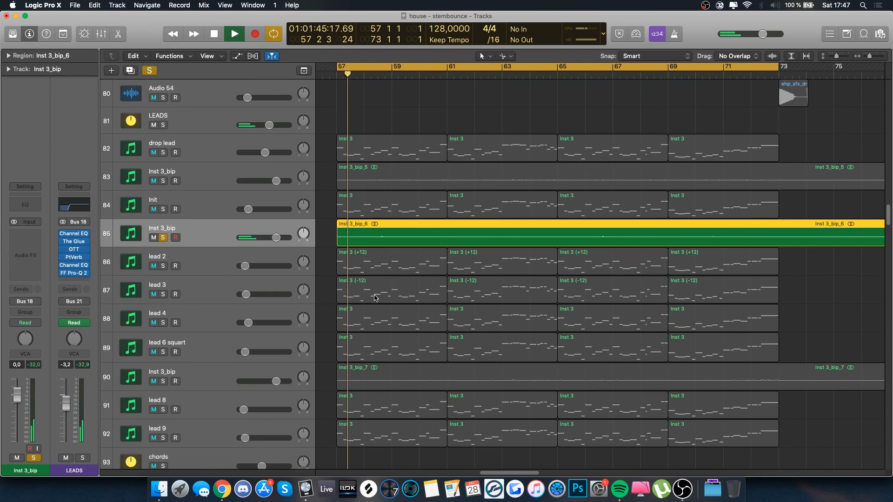
pyautogui.press('space')
pyautogui.press('s')
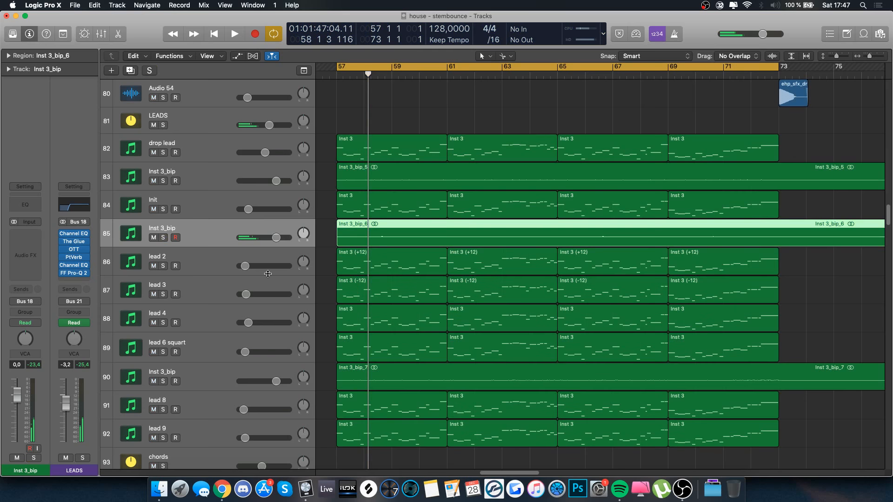
# - Play the lead 2 track soloed, hiding the automation view, and end its solo after stopping
pyautogui.click(220, 258)
pyautogui.press('s')
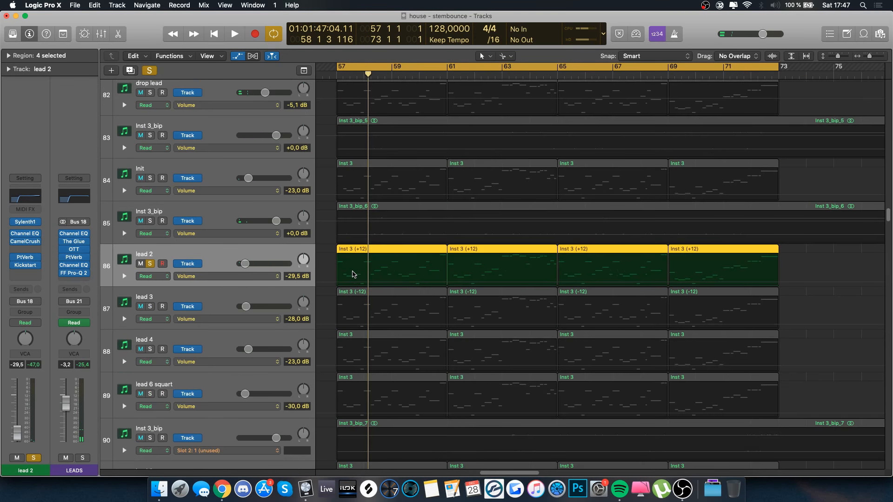
pyautogui.press('space')
pyautogui.scroll(-1, 350, 263)
pyautogui.scroll(-5, 350, 263)
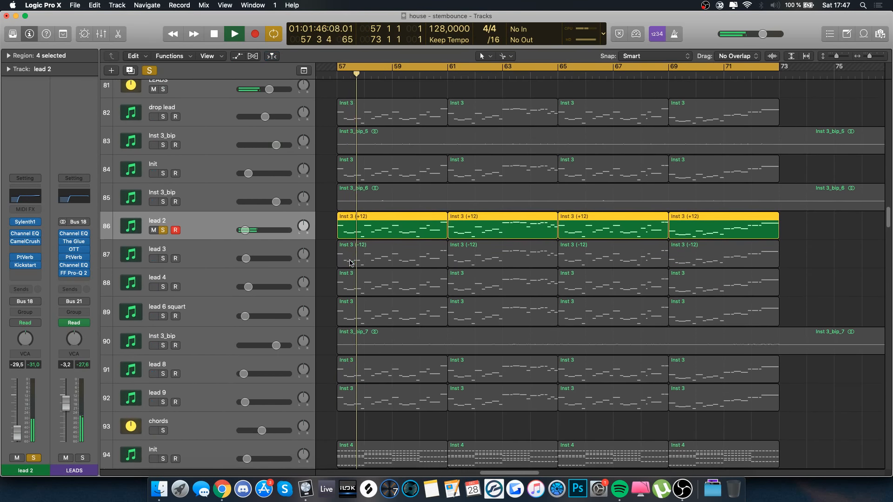
pyautogui.press('space')
pyautogui.press('s')
# - Play the lead 3 track soloed and end its solo after stopping playback
pyautogui.click(217, 253)
pyautogui.press('s')
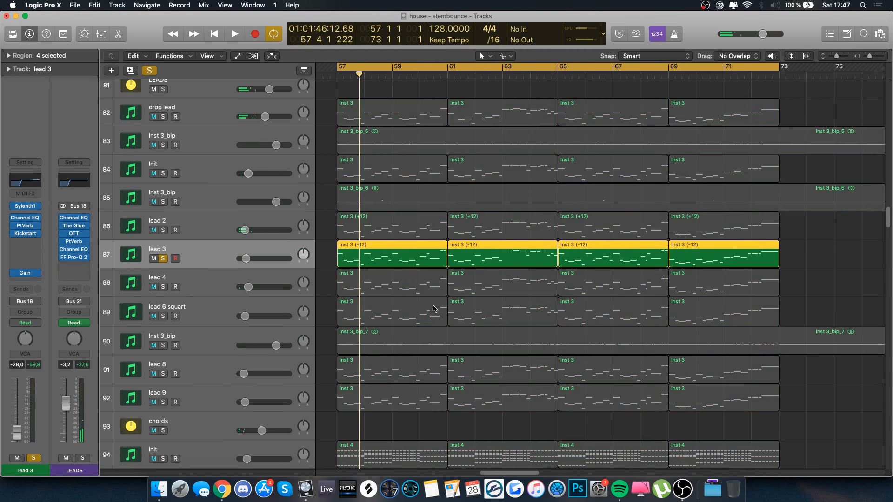
pyautogui.press('space')
pyautogui.press('s')
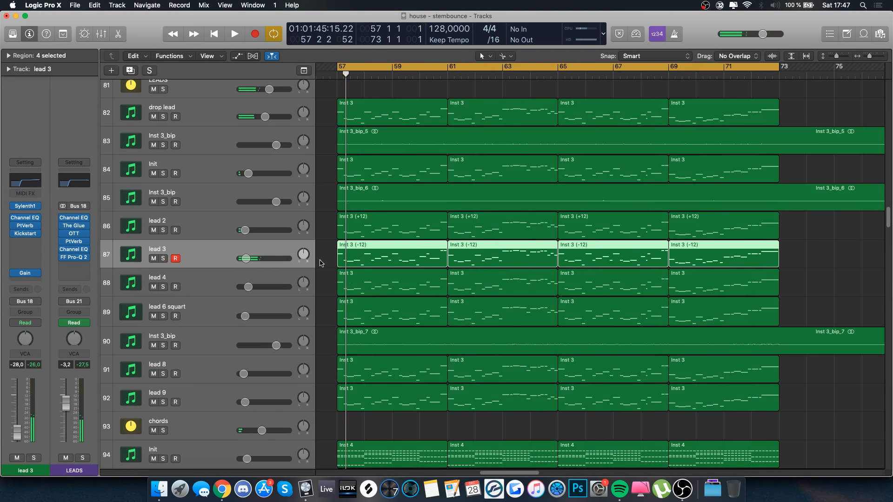
# - Select lead 4 and drop lead in turn, check the stream in OBS, and return to the lead tracks in Logic Pro X
pyautogui.click(211, 275)
pyautogui.scroll(-3, 372, 332)
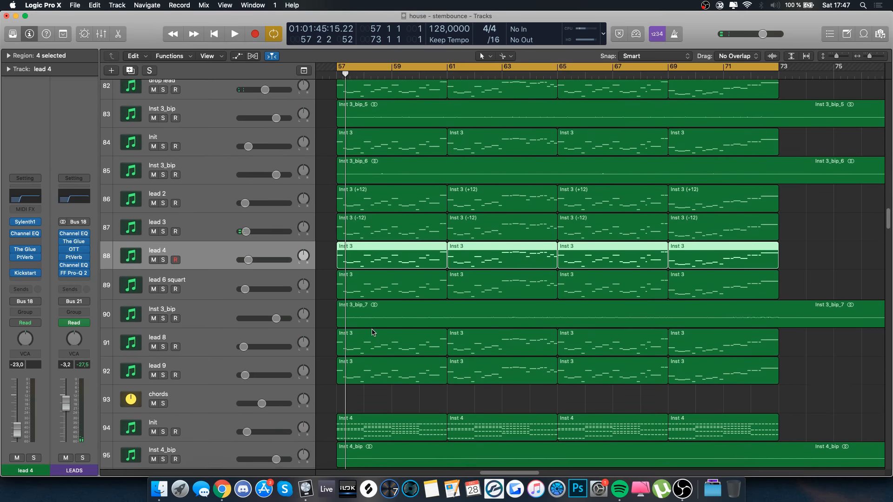
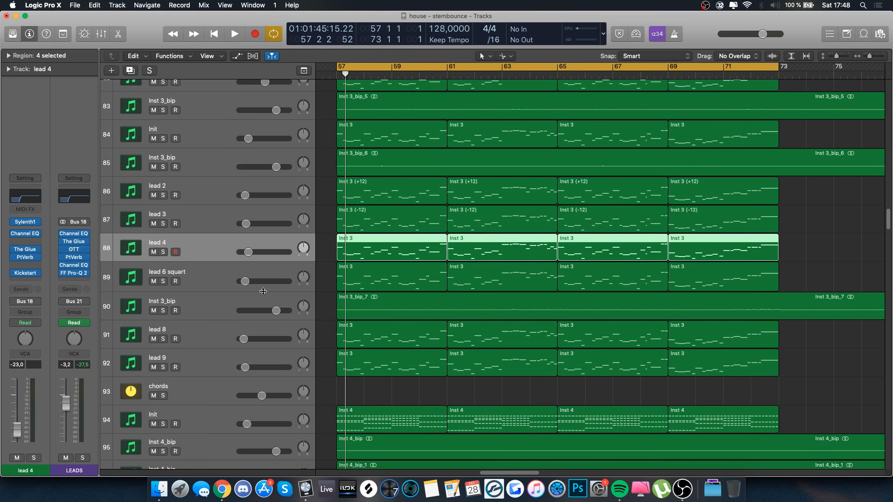
pyautogui.scroll(5, 263, 292)
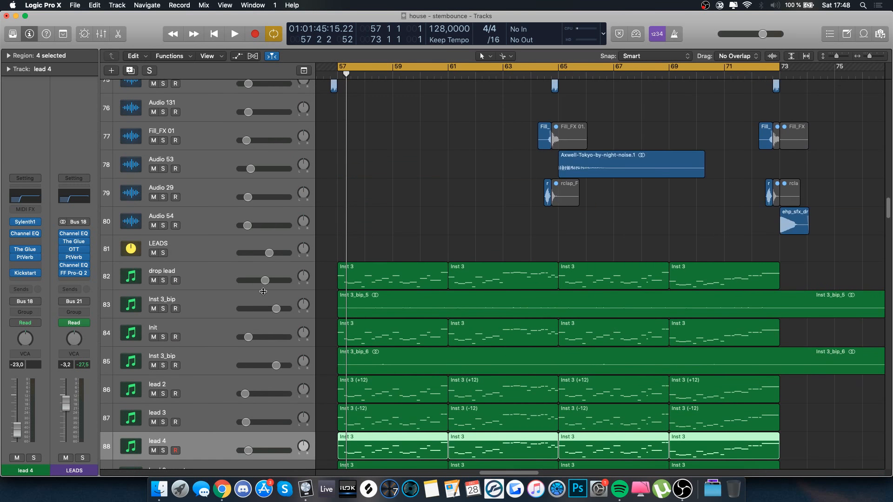
pyautogui.click(218, 280)
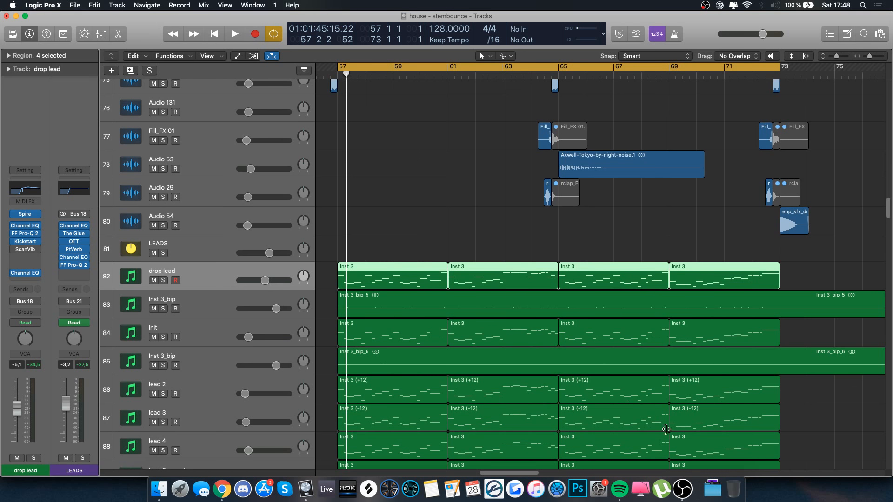
pyautogui.click(683, 488)
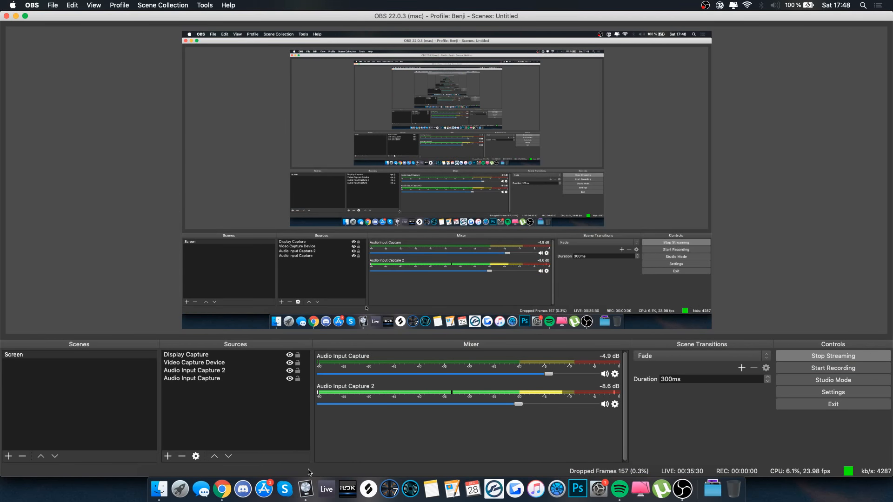
pyautogui.click(304, 488)
pyautogui.scroll(-1, 384, 305)
pyautogui.scroll(-5, 383, 305)
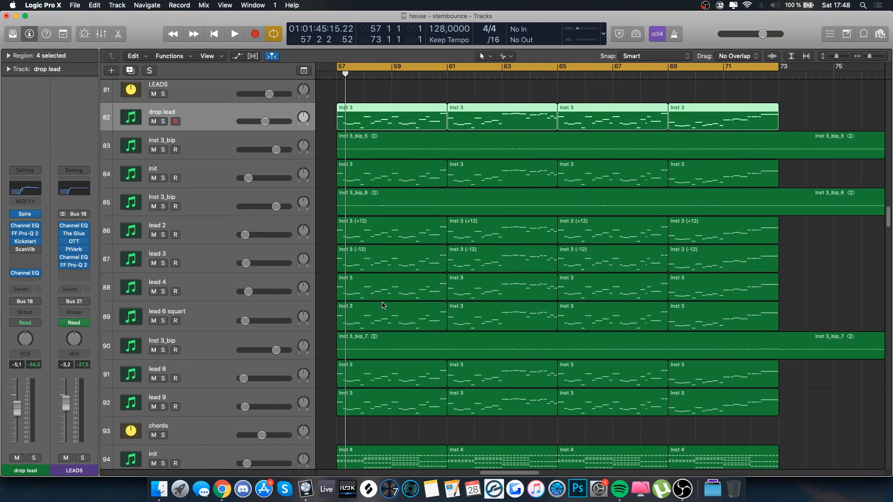
pyautogui.click(240, 313)
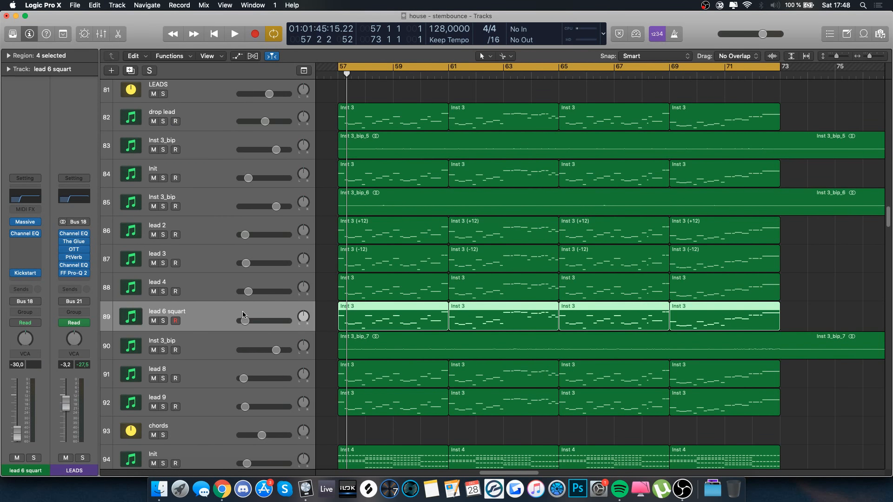
pyautogui.scroll(-1, 333, 330)
pyautogui.press('s')
pyautogui.press('s')
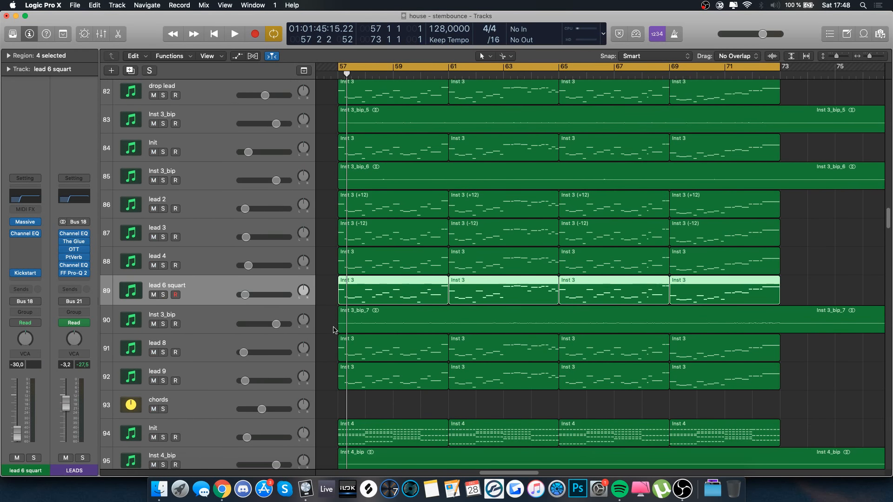
# - Play the lead 4 track soloed while viewing its Sylenth1 instrument, and close the plug-in
pyautogui.click(178, 258)
pyautogui.press('s')
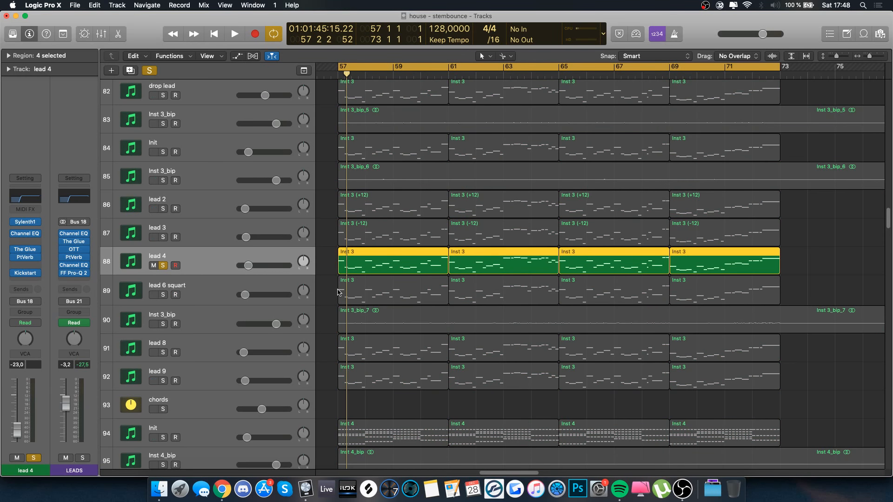
pyautogui.press('space')
pyautogui.click(30, 222)
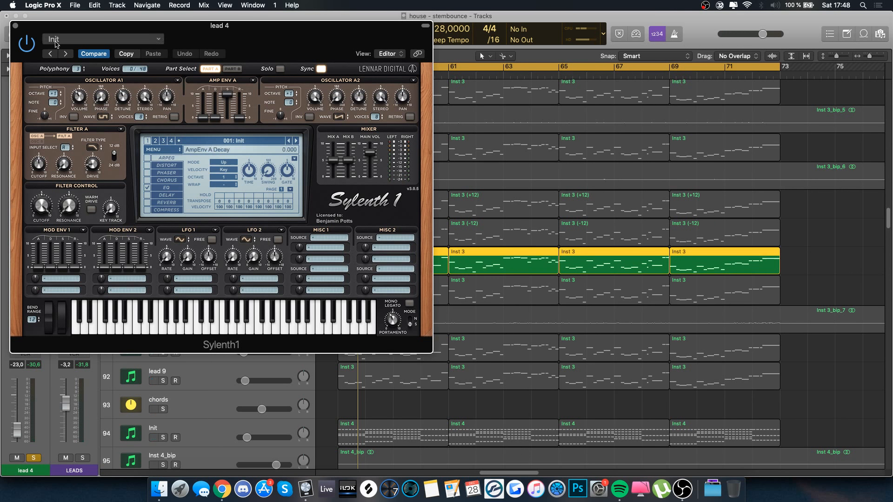
pyautogui.click(16, 25)
# - Play the lead 6 squart track soloed while viewing its Massive instrument, closing the plug-in and ending the solo when done
pyautogui.click(185, 277)
pyautogui.press('s')
pyautogui.press('space')
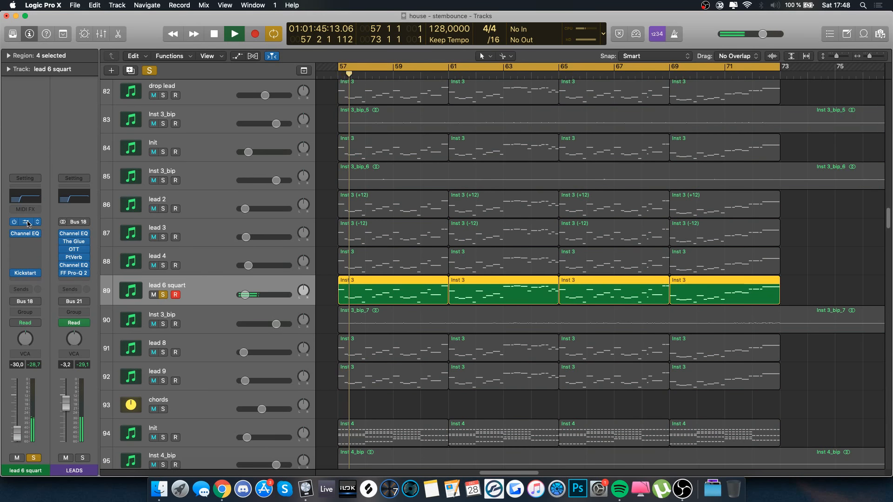
pyautogui.click(27, 222)
pyautogui.click(15, 25)
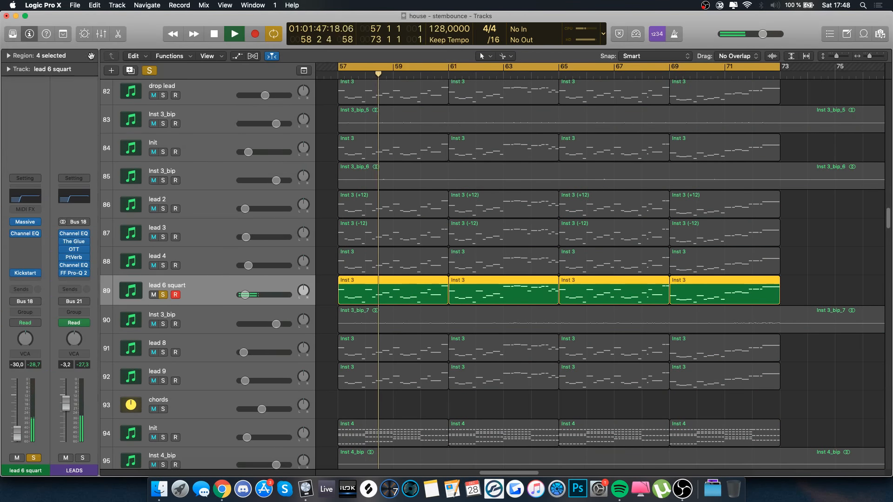
pyautogui.scroll(-2, 366, 193)
pyautogui.press('space')
pyautogui.press('s')
# - Play the Inst 3_bip track below lead 6 squart soloed, ending playback and its solo when done
pyautogui.click(208, 263)
pyautogui.press('s')
pyautogui.press('space')
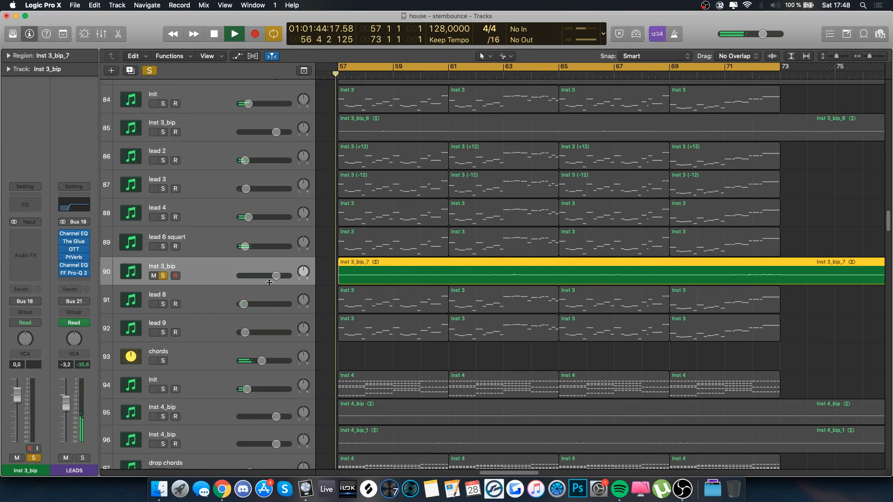
pyautogui.press('space')
pyautogui.press('s')
# - Play the lead 8 track soloed and end its solo when done
pyautogui.click(209, 311)
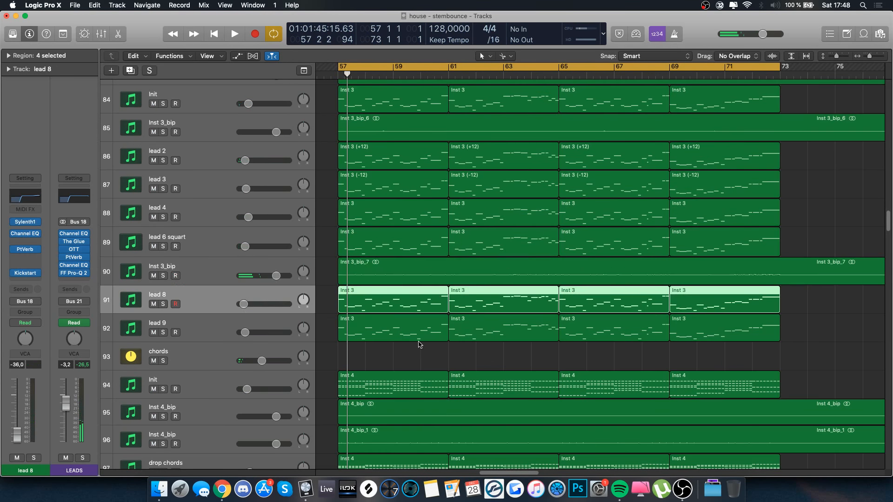
pyautogui.scroll(-1, 413, 325)
pyautogui.press('s')
pyautogui.press('space')
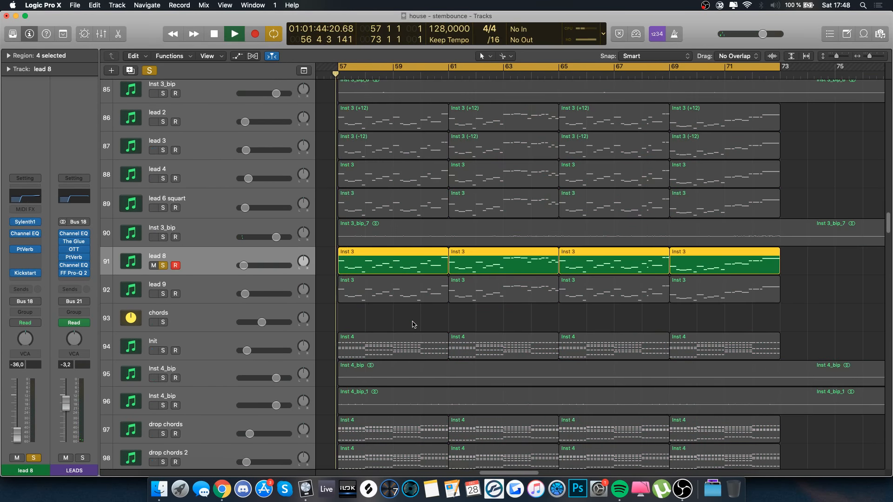
pyautogui.press('s')
# - Play the lead 9 track briefly soloed and end its solo
pyautogui.click(218, 291)
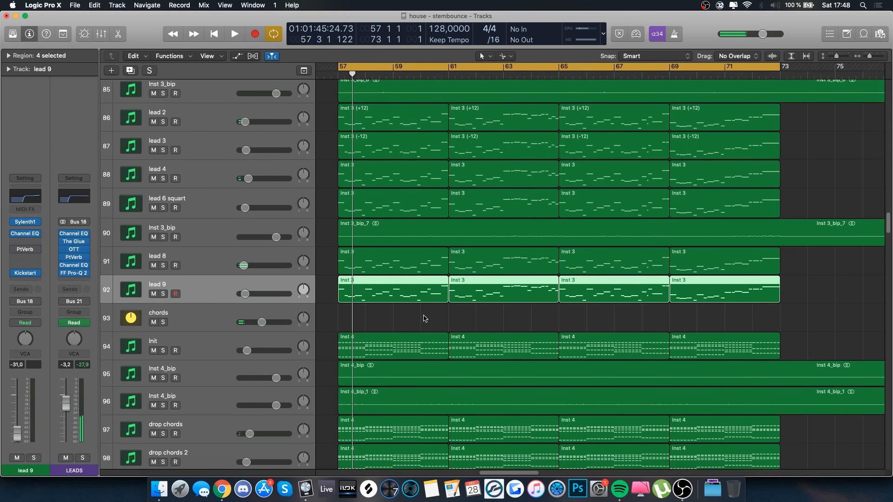
pyautogui.scroll(-1, 423, 316)
pyautogui.press('s')
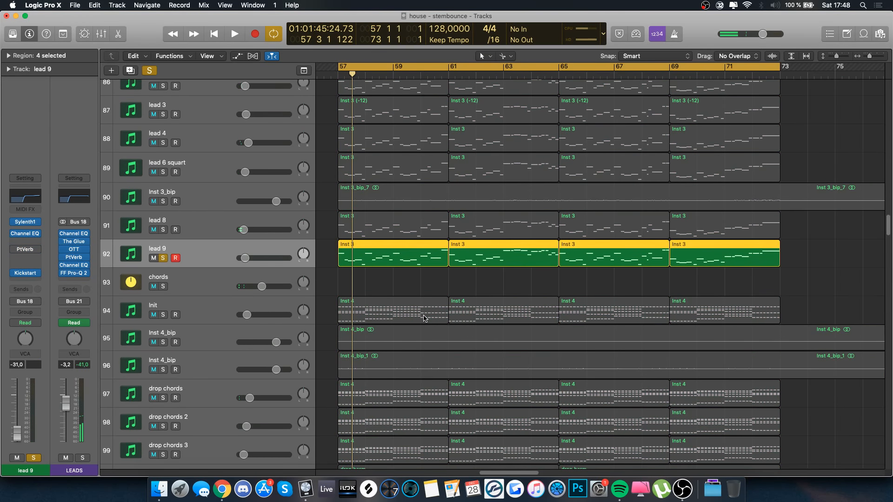
pyautogui.press('s')
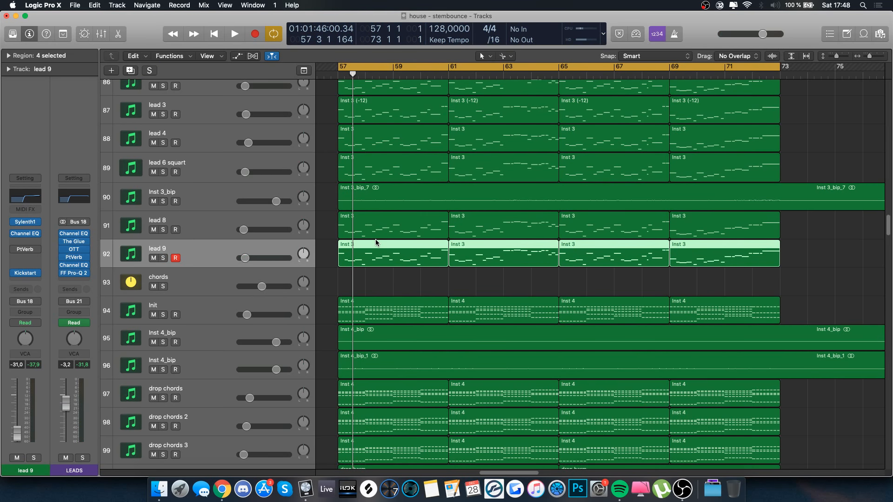
# - Select the regions at bar 57 on all tracks from drop lead to lead 9, and briefly show their notes in the Piano Roll
pyautogui.scroll(3, 375, 239)
pyautogui.click(379, 168)
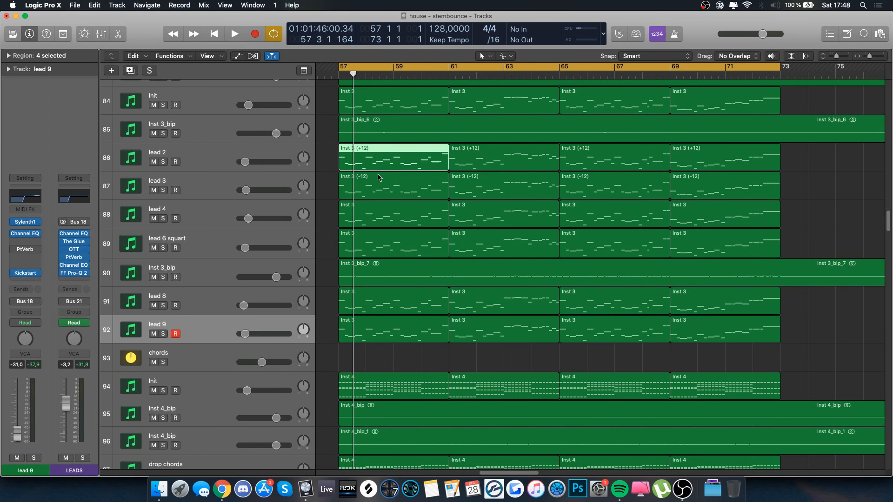
pyautogui.click(380, 177)
pyautogui.scroll(3, 379, 177)
pyautogui.moveTo(382, 102); pyautogui.dragTo(386, 406)
pyautogui.press('p')
pyautogui.press('p')
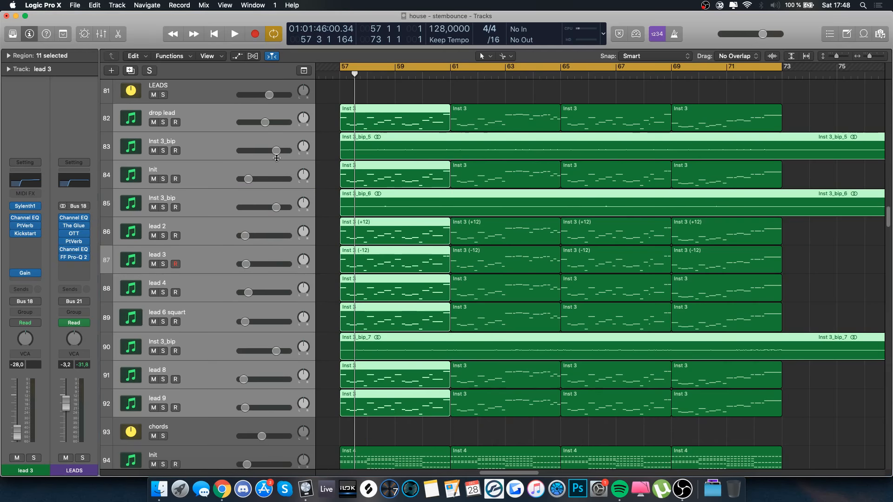
# - Go through the channel strips of the lead tracks one by one, from drop lead and Init down to lead 9
pyautogui.click(226, 115)
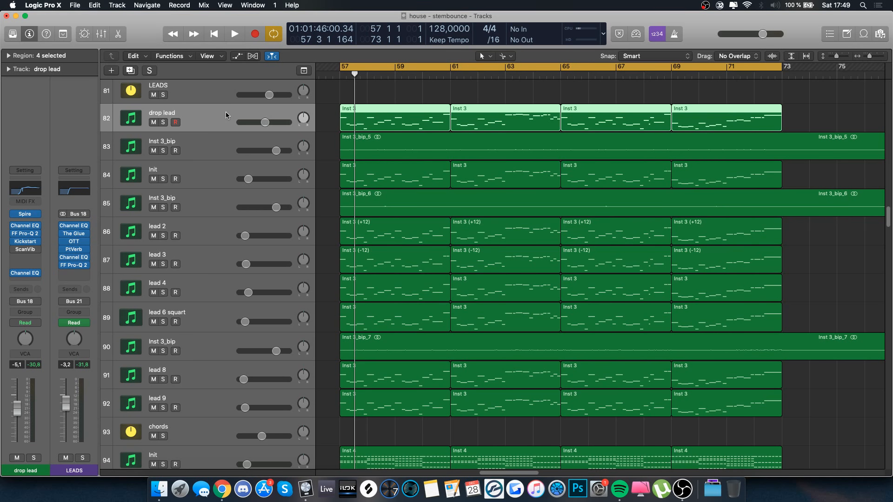
pyautogui.click(220, 175)
pyautogui.press('Down')
pyautogui.press('Down')
pyautogui.press('Down')
pyautogui.press('Down')
pyautogui.press('Down')
pyautogui.press('Down')
pyautogui.press('Down')
pyautogui.press('Down')
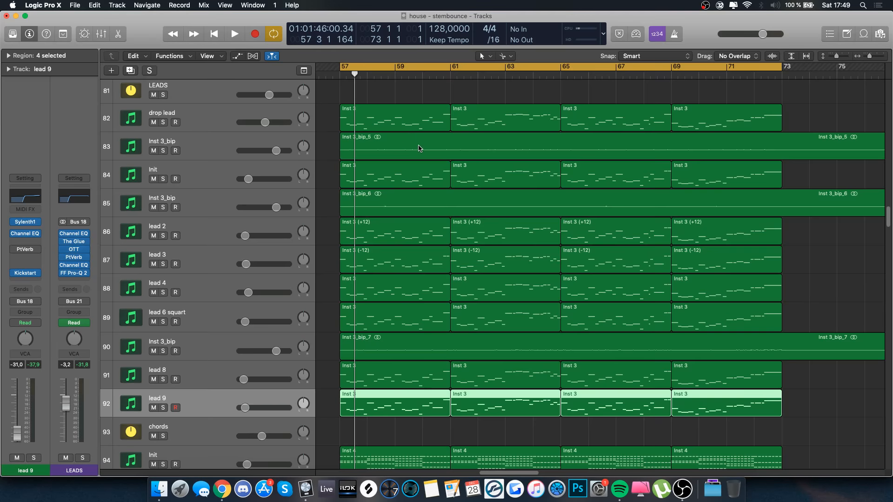
# - Solo the LEADS bus and inspect its first Channel EQ, closing the plug-in when done
pyautogui.scroll(-6, 472, 206)
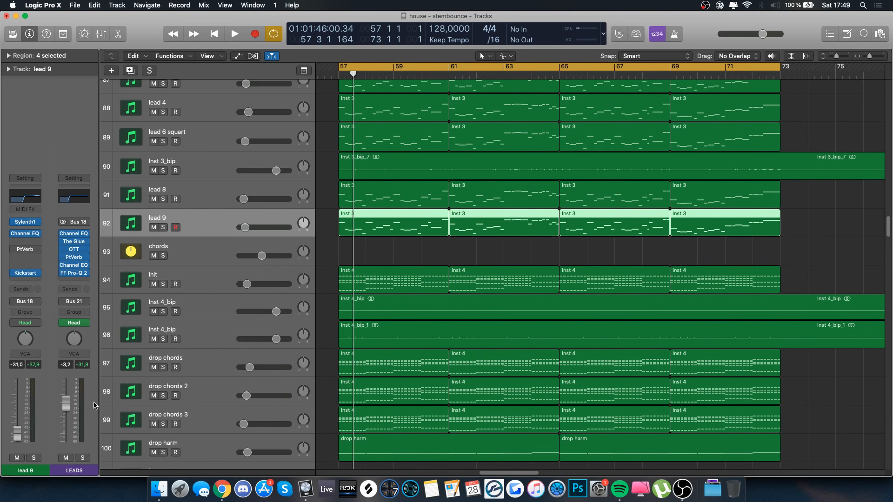
pyautogui.click(83, 458)
pyautogui.scroll(6, 248, 226)
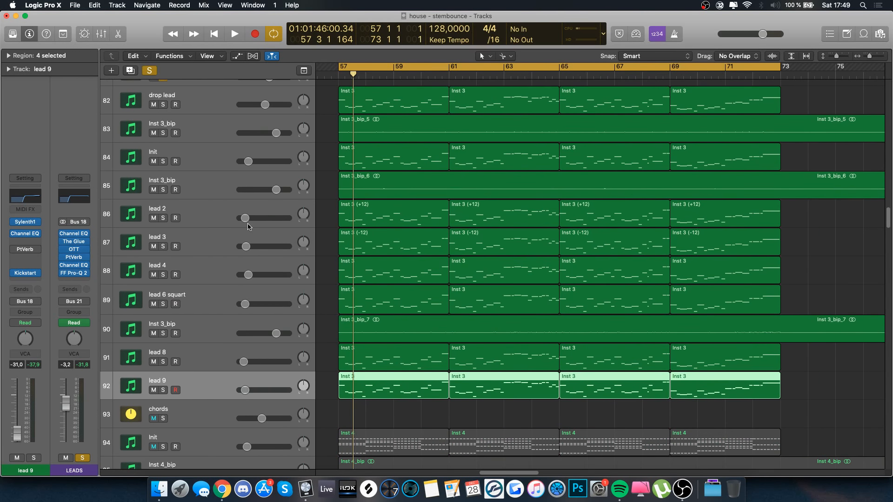
pyautogui.click(77, 234)
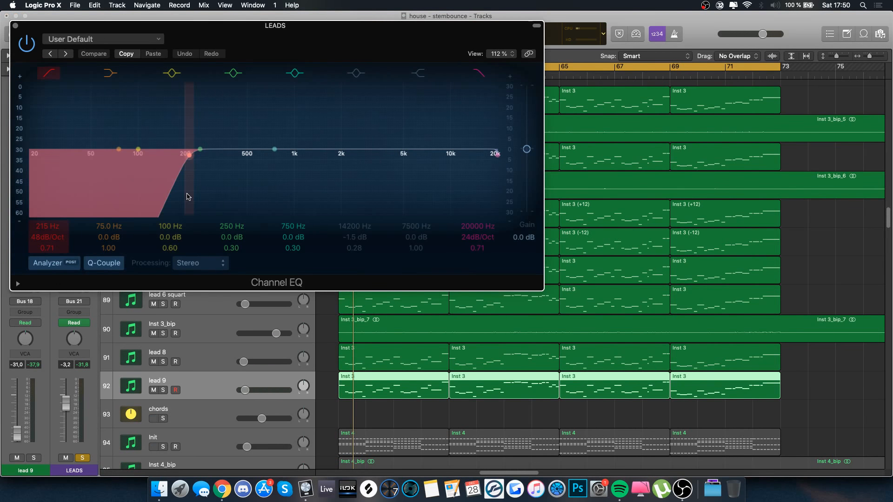
pyautogui.click(15, 25)
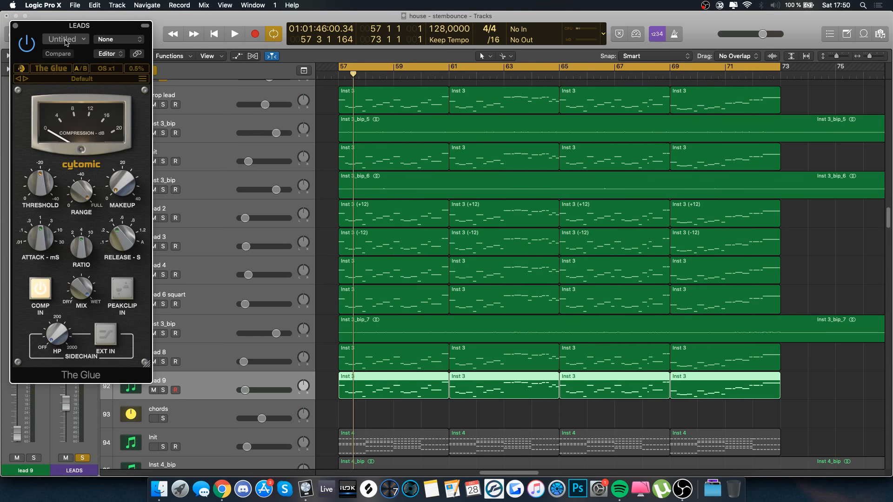
# - Show The Glue and OTT compressors on the LEADS bus, and close both plug-ins when done
pyautogui.moveTo(26, 29); pyautogui.dragTo(153, 37)
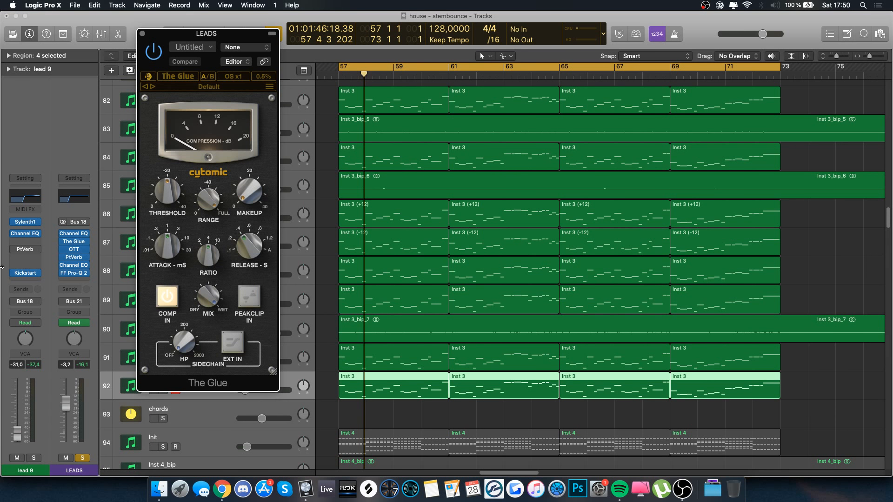
pyautogui.click(74, 249)
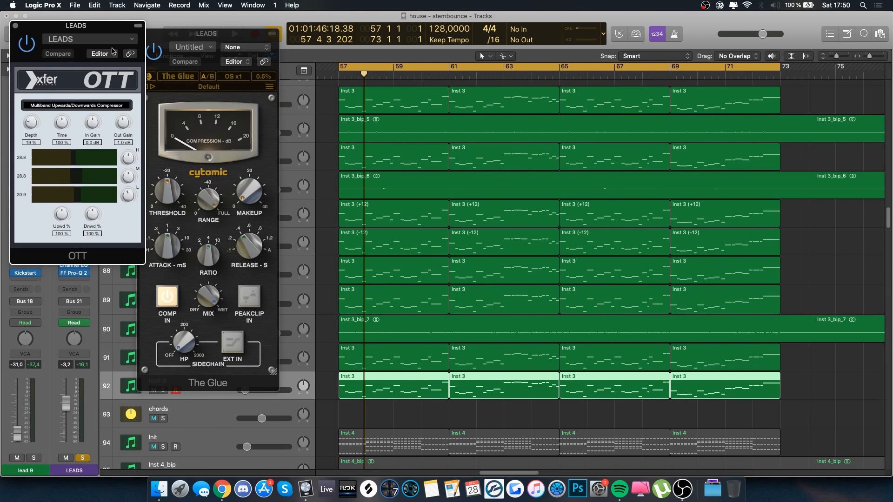
pyautogui.click(16, 27)
pyautogui.click(142, 34)
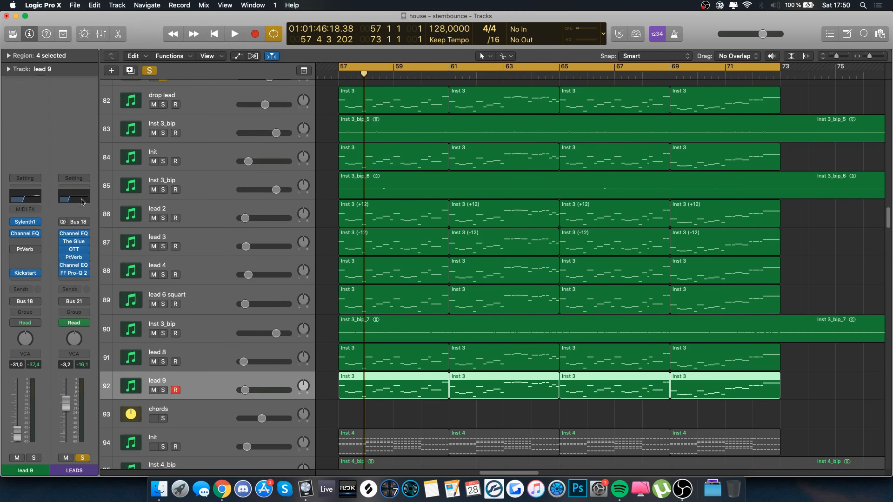
# - Inspect the PlatinumVerb and the second Channel EQ on the LEADS bus, closing both when done
pyautogui.click(80, 257)
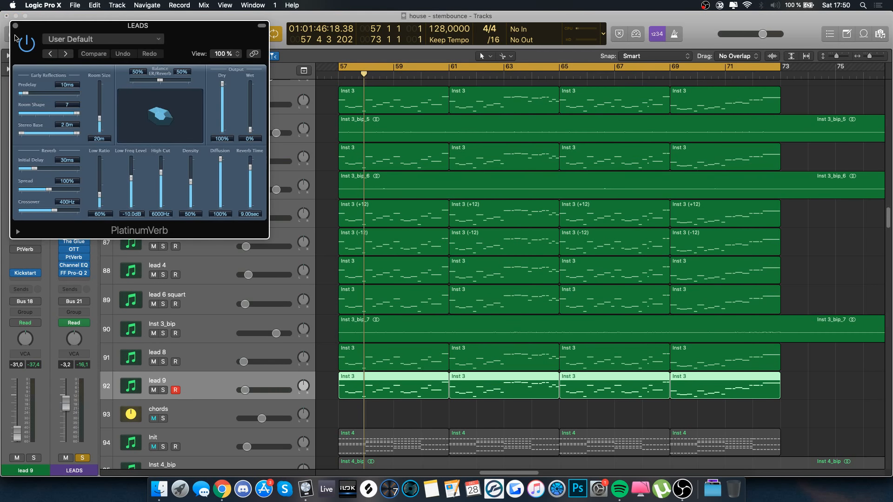
pyautogui.click(79, 265)
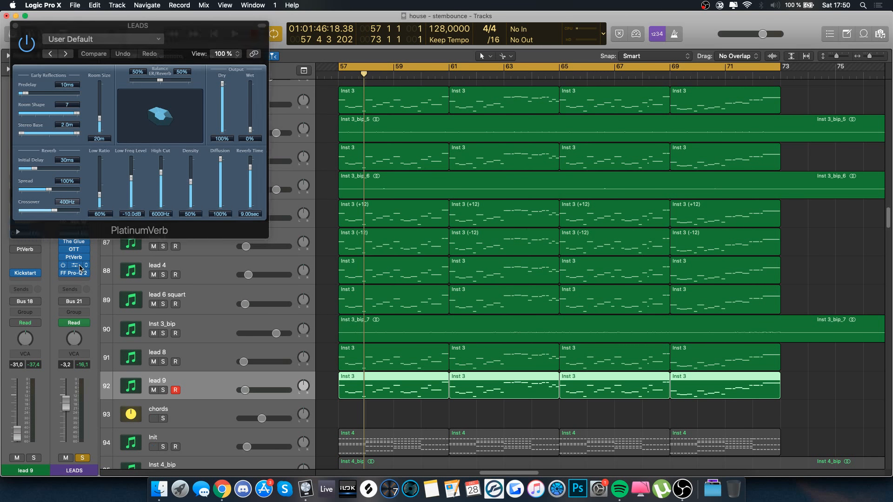
pyautogui.click(80, 265)
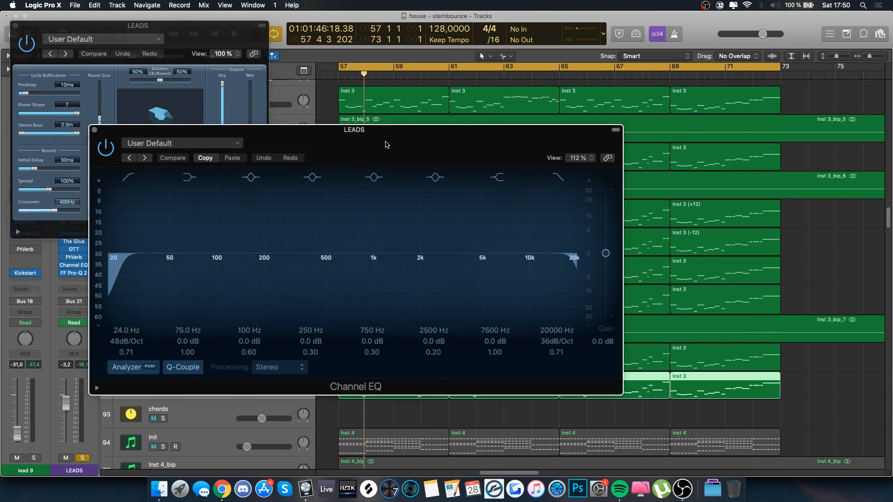
pyautogui.click(94, 130)
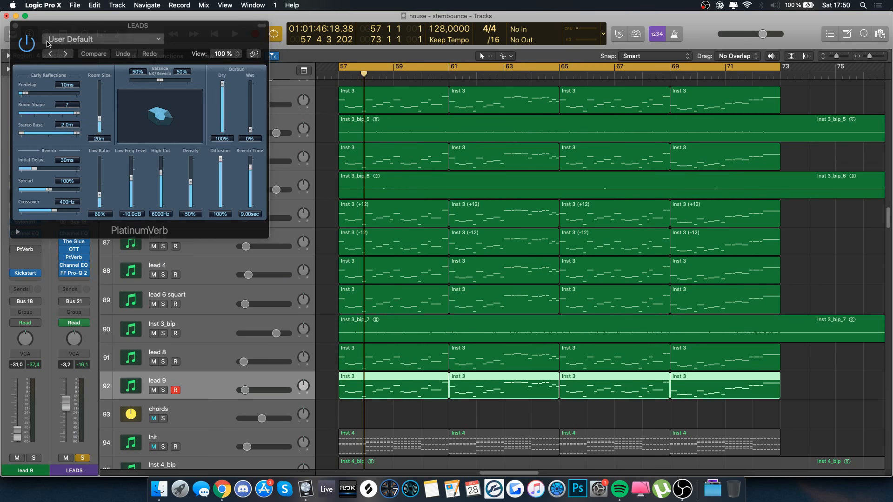
pyautogui.click(16, 25)
# - Inspect the FF Pro-Q 2 curve on the LEADS bus, and briefly recheck the second Channel EQ
pyautogui.click(74, 273)
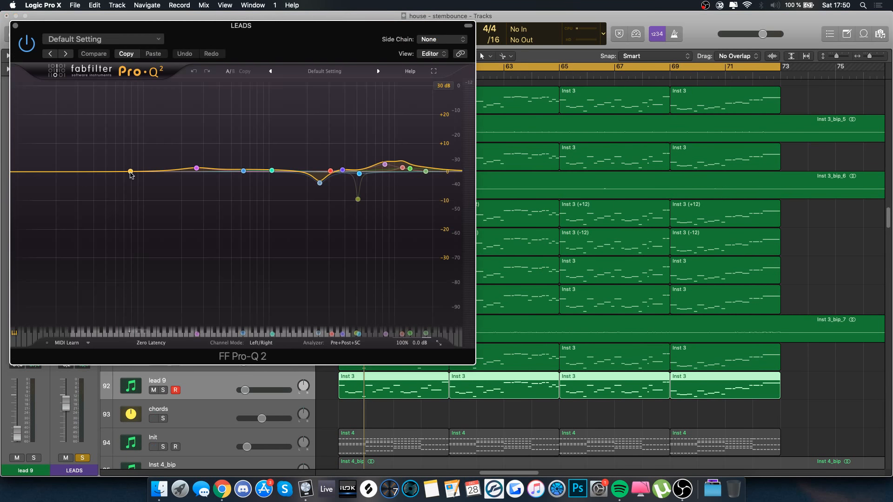
pyautogui.click(15, 25)
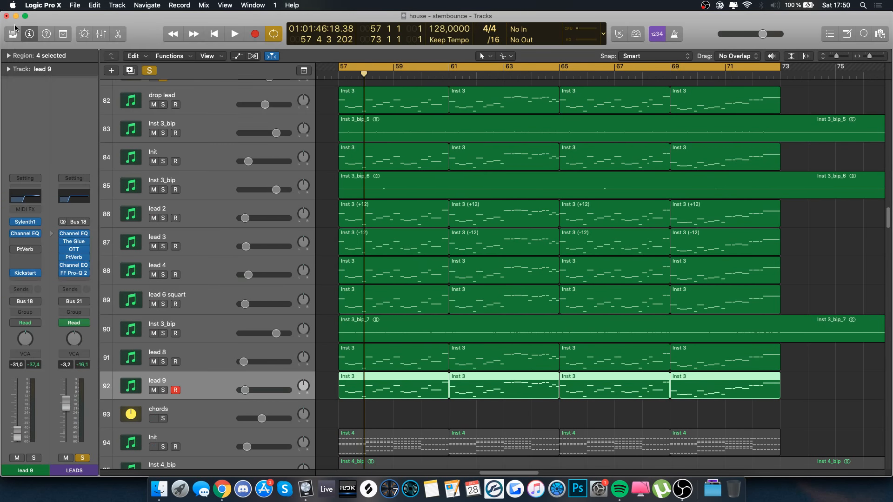
pyautogui.scroll(-3, 304, 313)
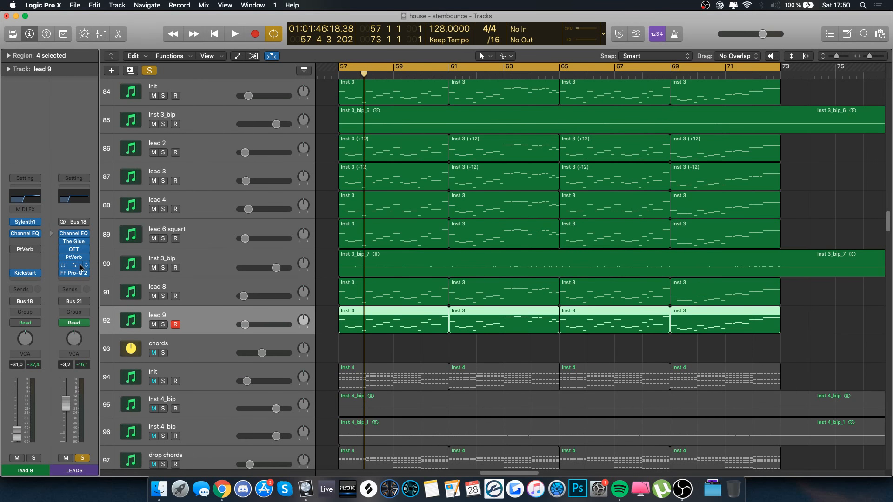
pyautogui.click(81, 268)
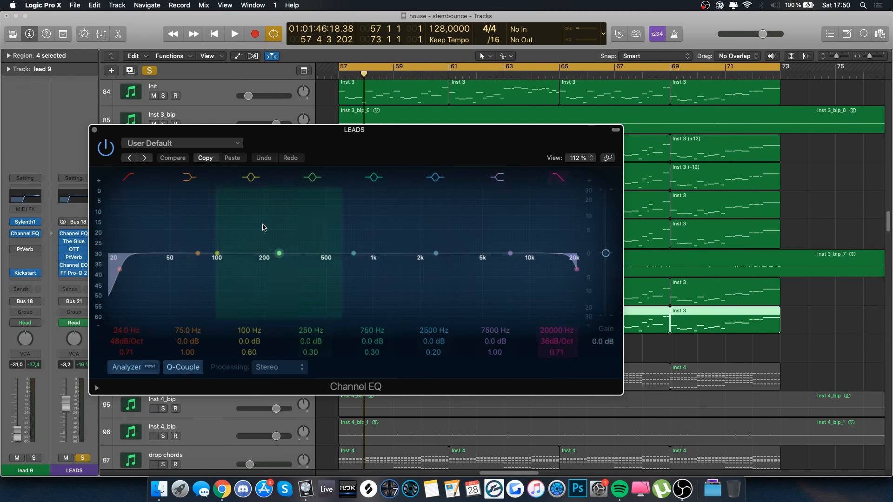
pyautogui.click(94, 130)
# - Return to the LEADS summing track and end its solo
pyautogui.scroll(-3, 380, 259)
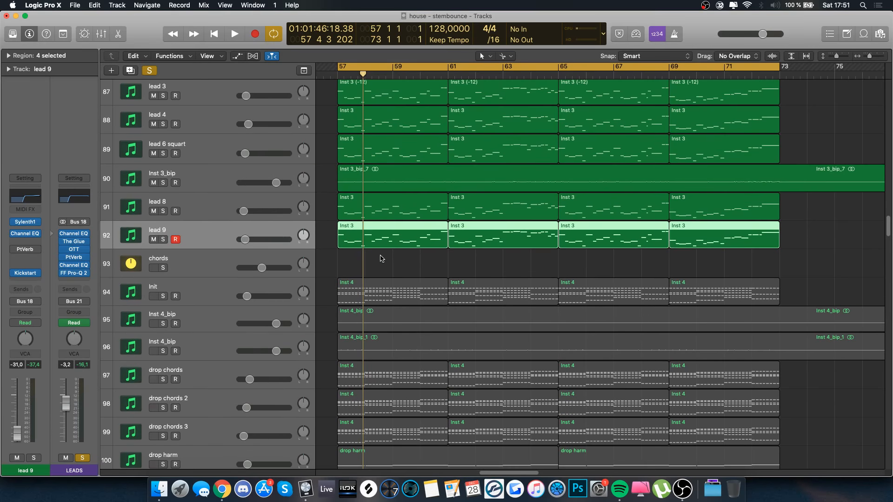
pyautogui.click(207, 257)
pyautogui.click(212, 244)
pyautogui.scroll(4, 285, 203)
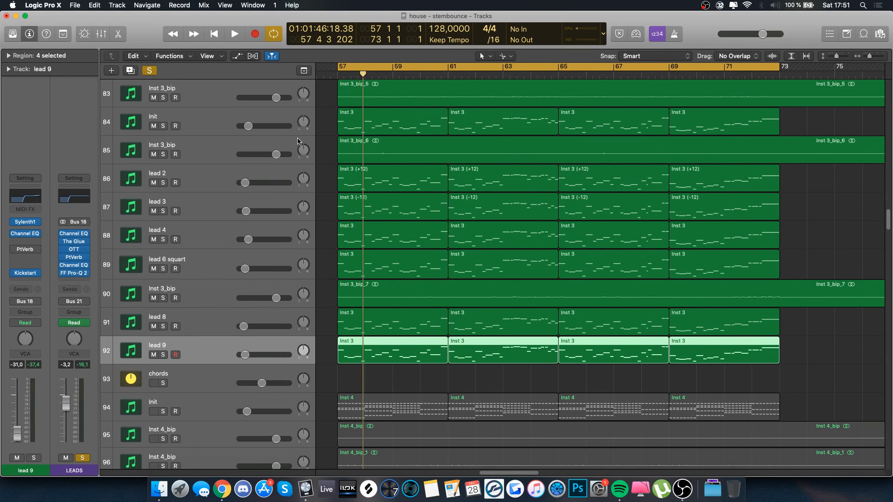
pyautogui.scroll(5, 298, 141)
pyautogui.scroll(-4, 233, 121)
pyautogui.click(191, 104)
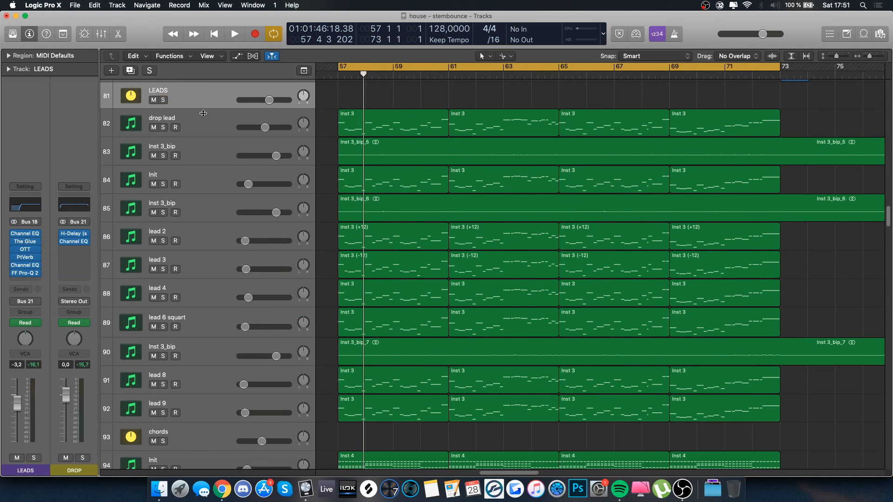
# - Solo the Init track below chords and play it briefly with its notes shown in the Piano Roll
pyautogui.scroll(-8, 203, 113)
pyautogui.click(194, 236)
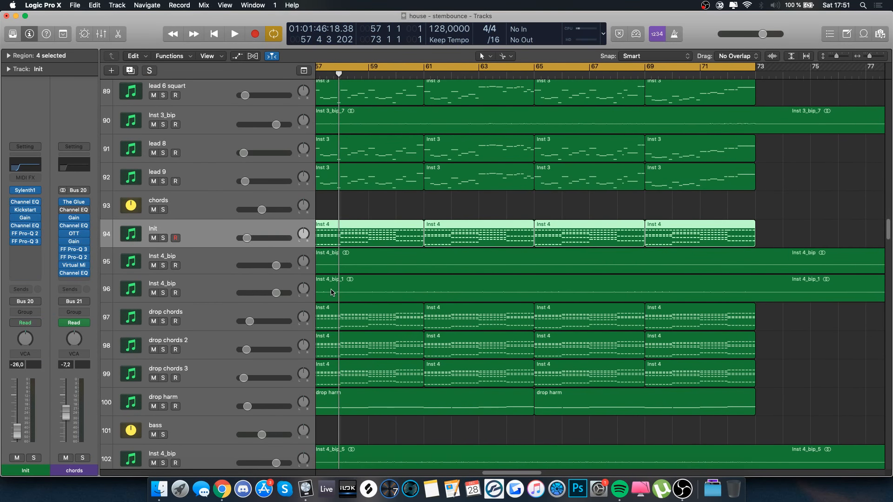
pyautogui.scroll(-3, 332, 292)
pyautogui.hscroll(-2, 331, 293)
pyautogui.press('s')
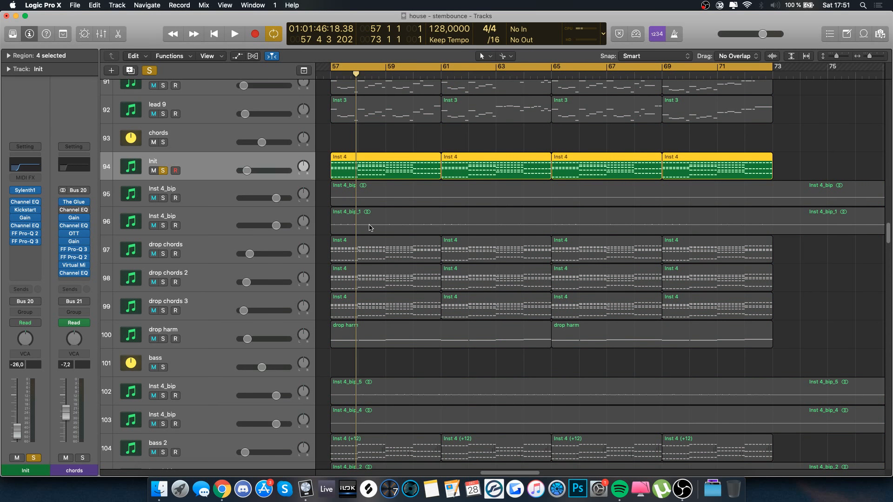
pyautogui.press('space')
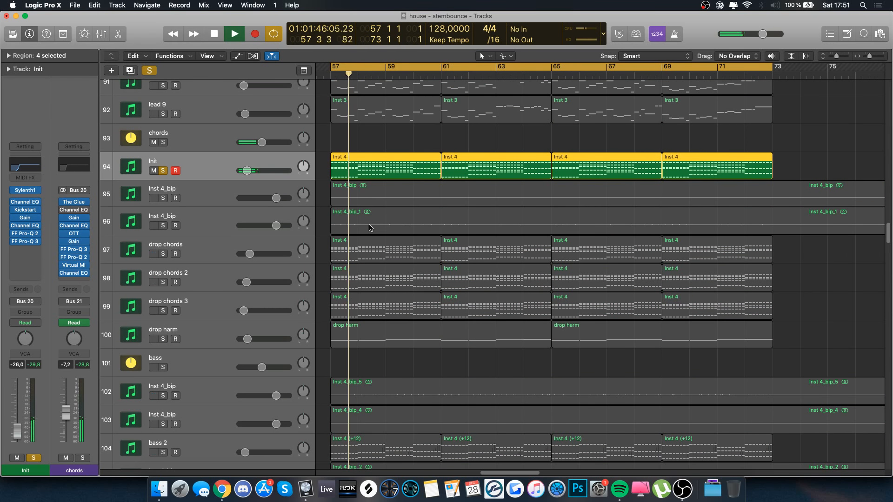
pyautogui.press('p')
pyautogui.hscroll(4, 388, 318)
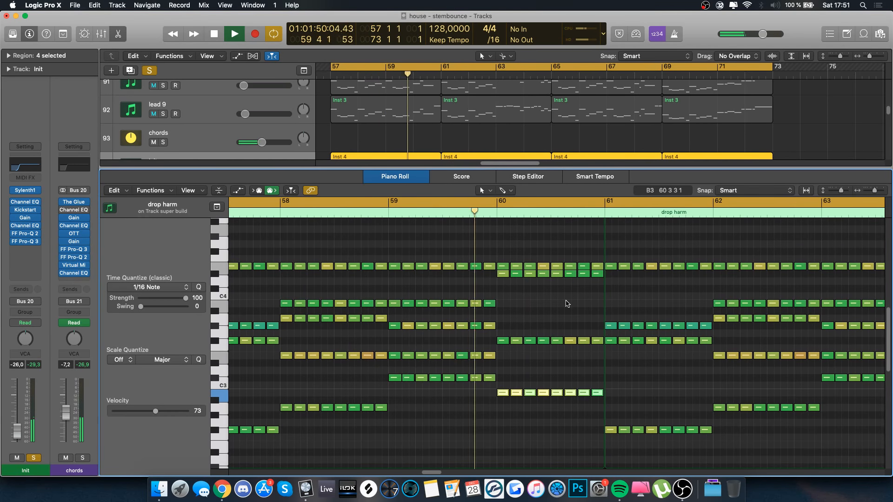
pyautogui.press('space')
# - Highlight every repetition of the top note across the four Inst 4 regions of the Init track in the Piano Roll
pyautogui.hscroll(-3, 565, 302)
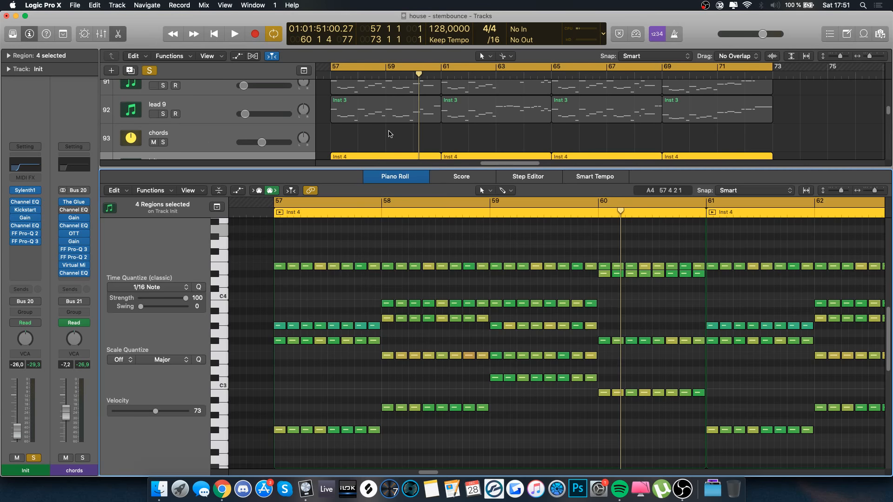
pyautogui.press('e')
pyautogui.press('e')
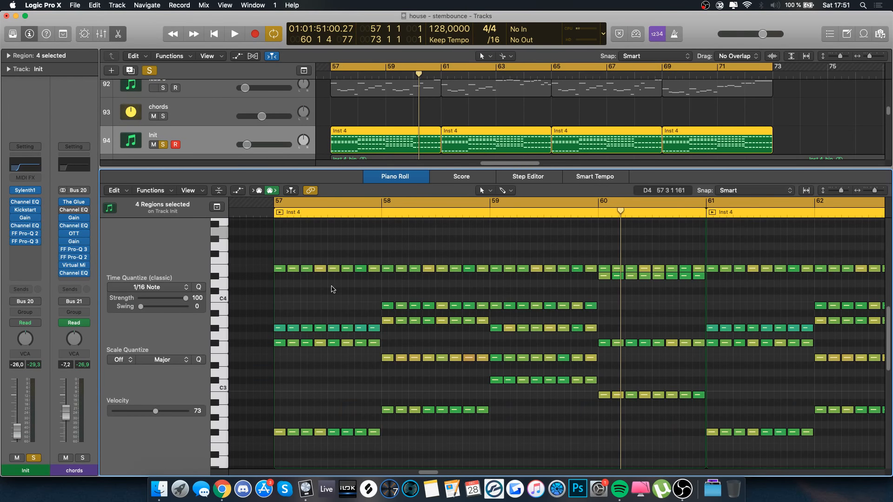
pyautogui.press('super+Left')
pyautogui.press('super+a')
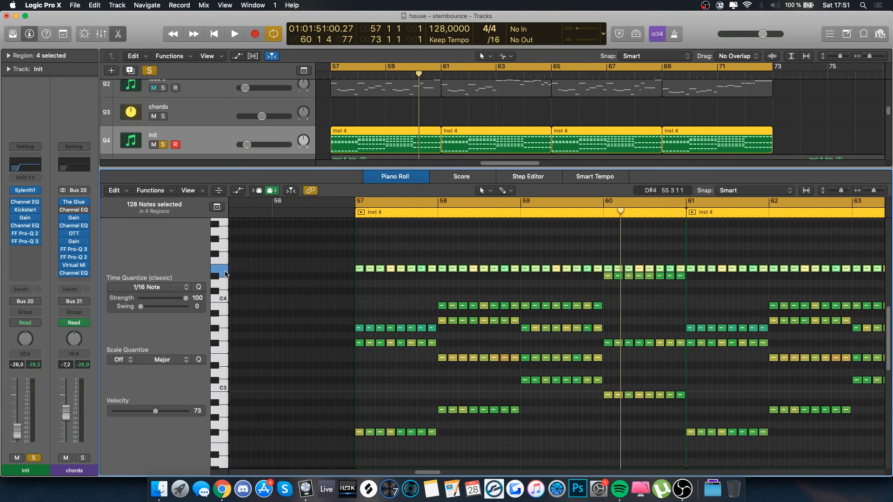
# - Select sample chords in bars 57, 58, 59 and 60 of the Init part to identify each chord
pyautogui.hscroll(2, 466, 362)
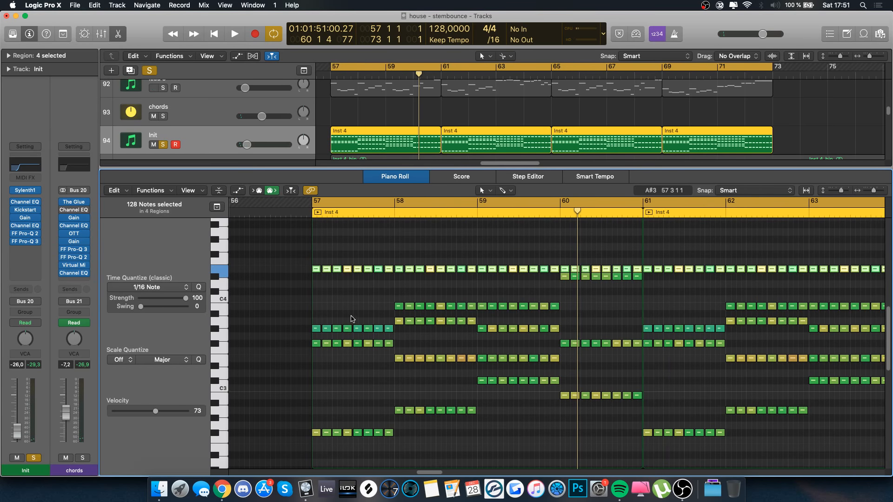
pyautogui.moveTo(344, 437); pyautogui.dragTo(350, 266)
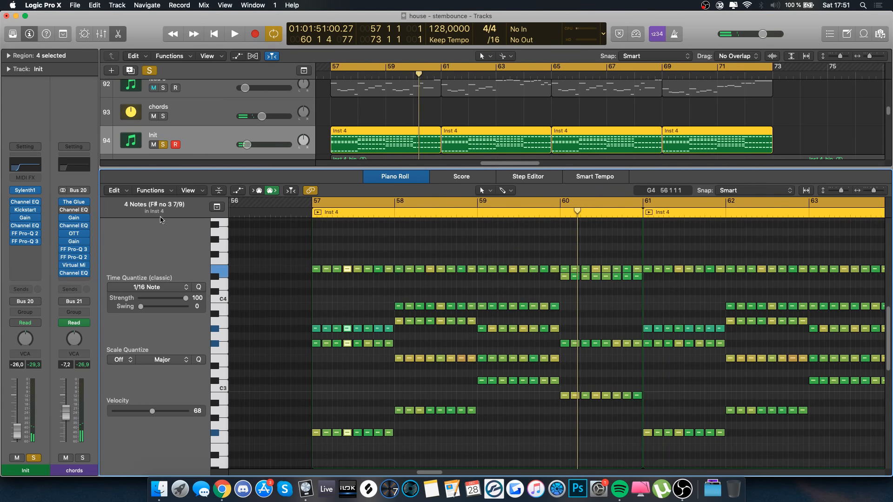
pyautogui.hscroll(1, 376, 319)
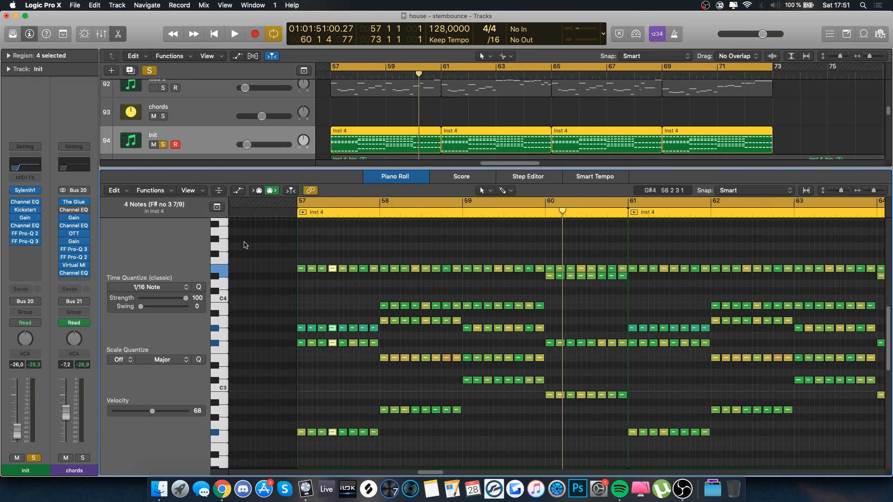
pyautogui.moveTo(424, 258); pyautogui.dragTo(425, 464)
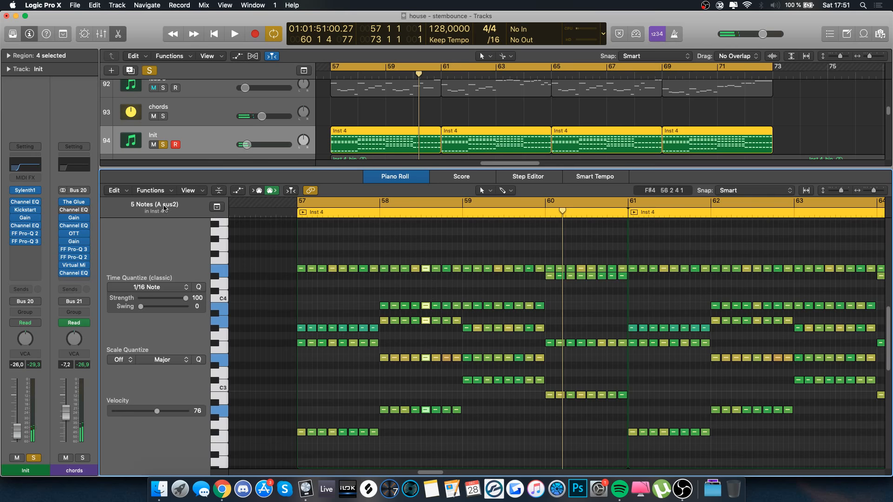
pyautogui.hscroll(3, 408, 365)
pyautogui.click(409, 369)
pyautogui.hscroll(3, 389, 324)
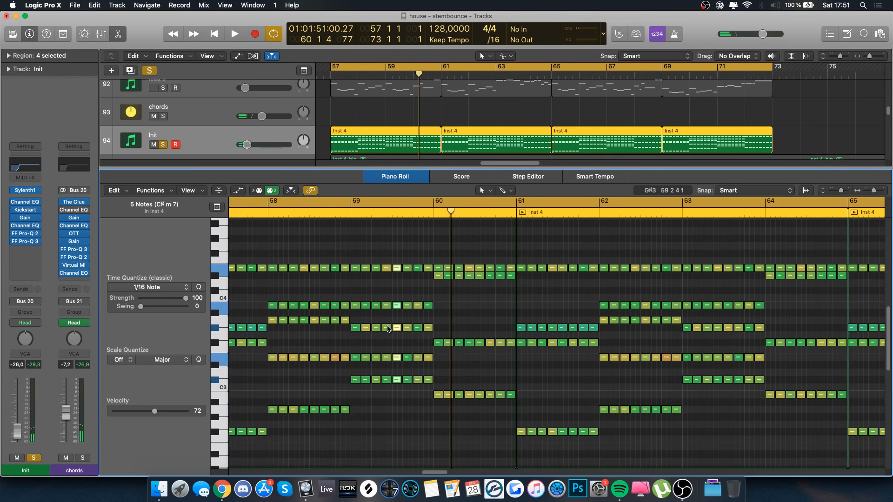
pyautogui.moveTo(472, 420); pyautogui.dragTo(457, 261)
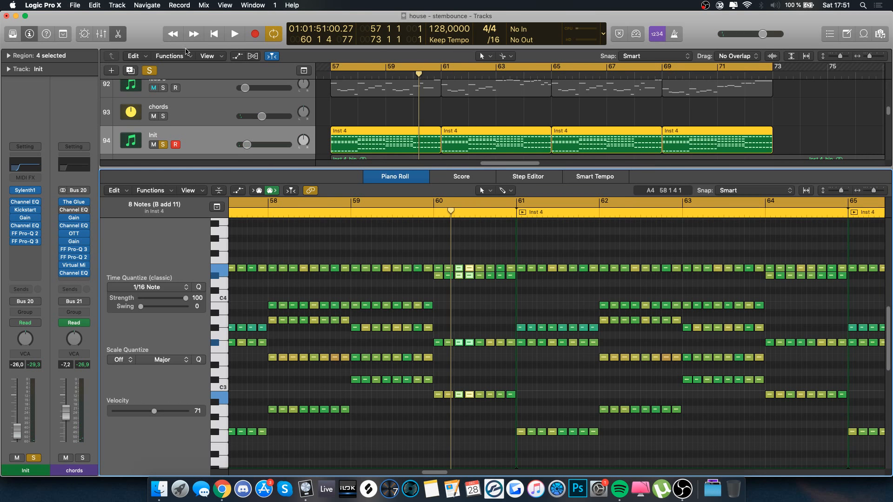
# - Close the Piano Roll and solo the first Inst 4_bip track below Init
pyautogui.click(121, 38)
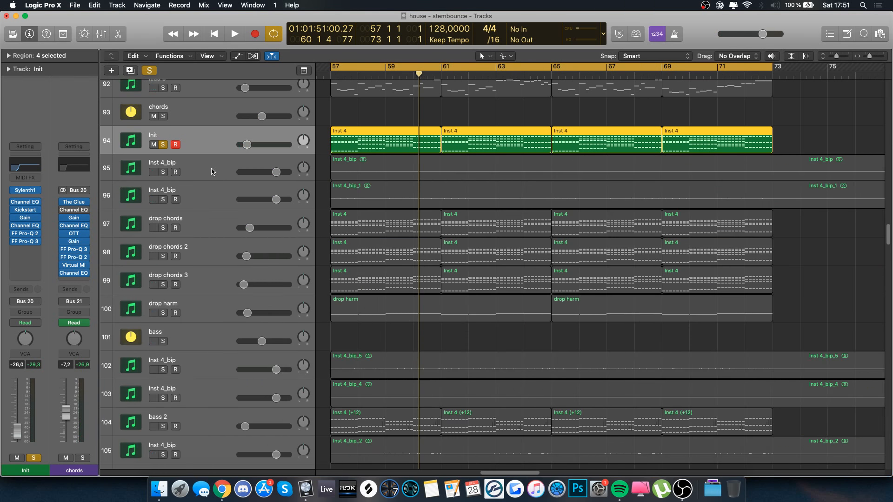
pyautogui.press('p')
pyautogui.hscroll(-3, 414, 330)
pyautogui.press('p')
pyautogui.click(212, 172)
pyautogui.press('s')
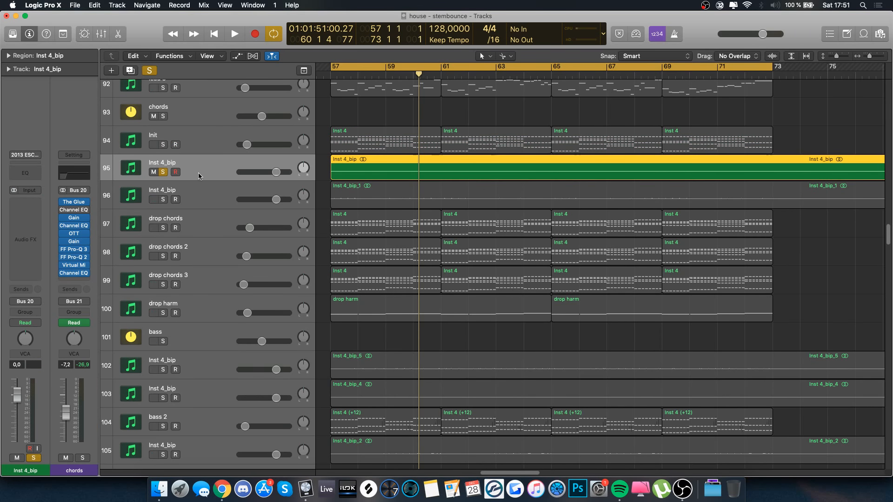
# - Play the soloed Inst 4_bip track briefly and enlarge the audio waveforms with waveform zoom
pyautogui.press('a')
pyautogui.press('a')
pyautogui.press('space')
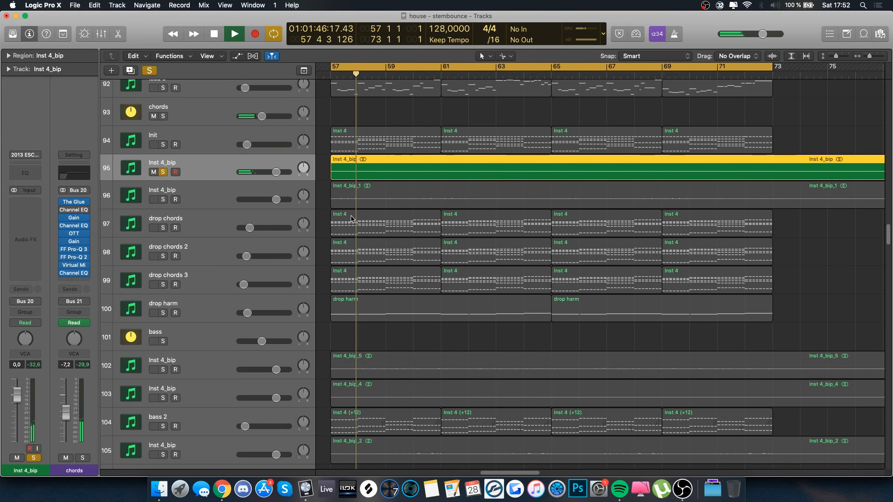
pyautogui.click(771, 56)
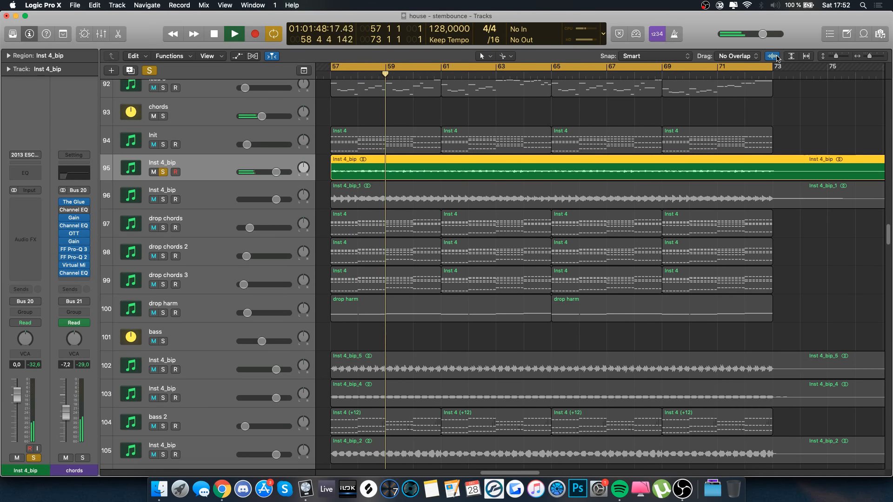
pyautogui.press('space')
# - Play the second Inst 4_bip track briefly soloed, end its solo and select the drop chords track
pyautogui.click(370, 197)
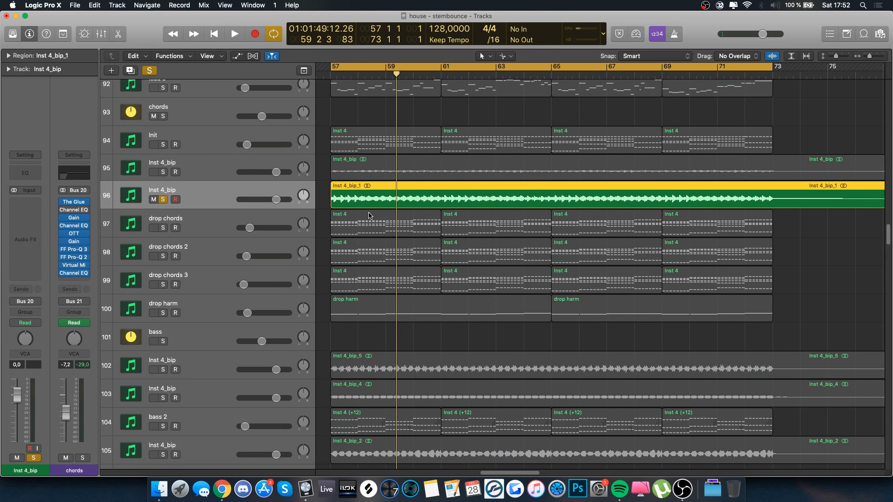
pyautogui.press('space')
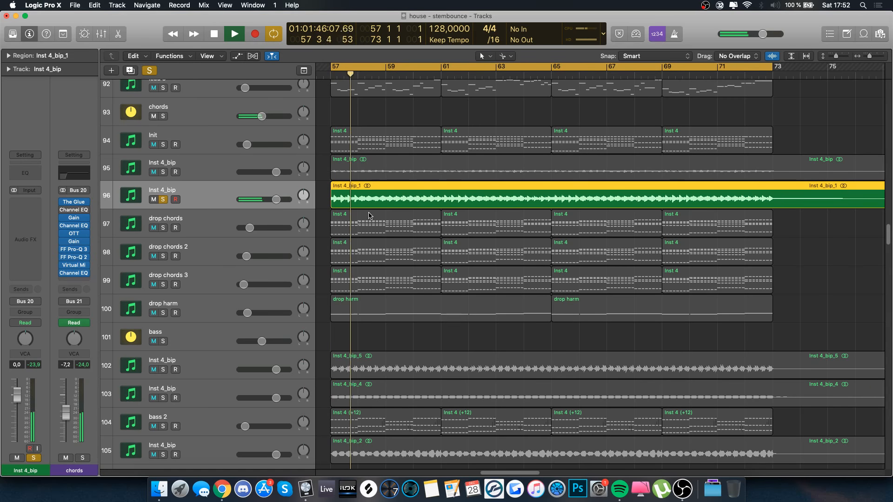
pyautogui.press('space')
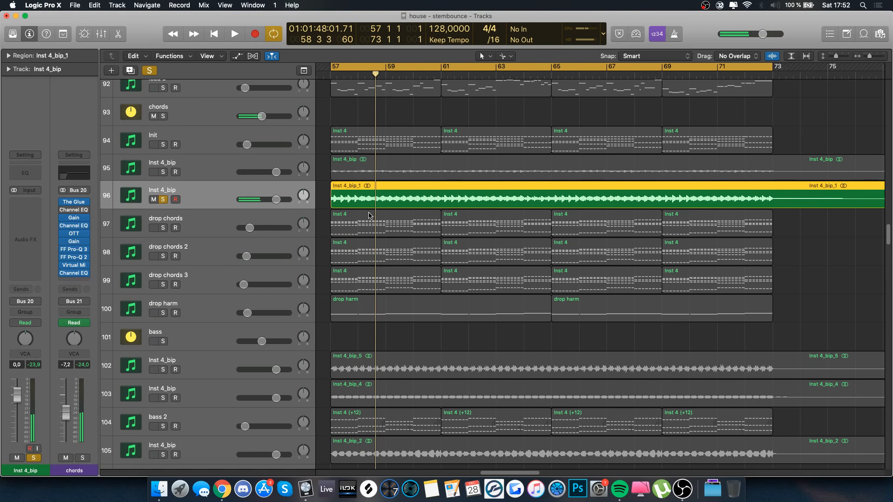
pyautogui.press('s')
pyautogui.click(216, 221)
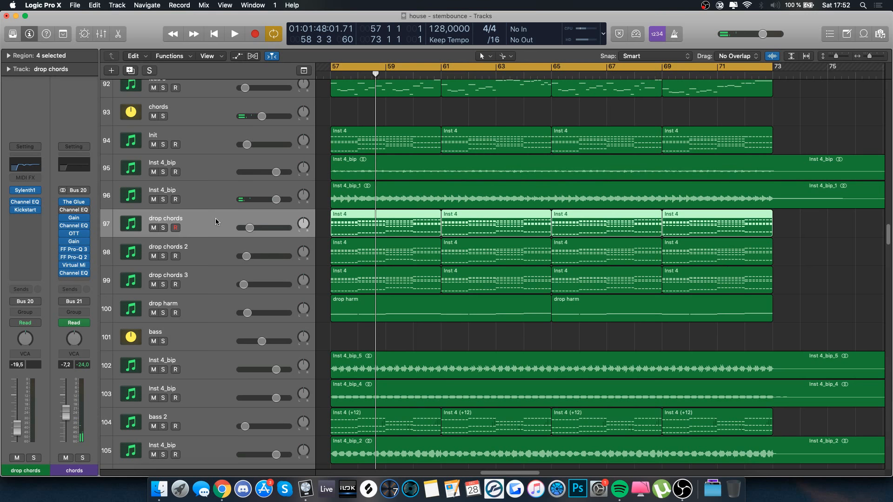
# - Solo the drop chords track and play it briefly
pyautogui.press('s')
pyautogui.press('space')
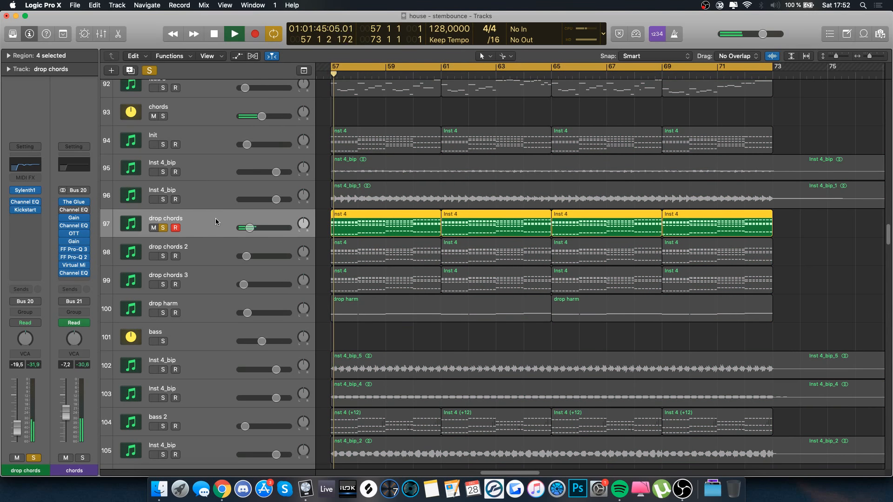
pyautogui.press('space')
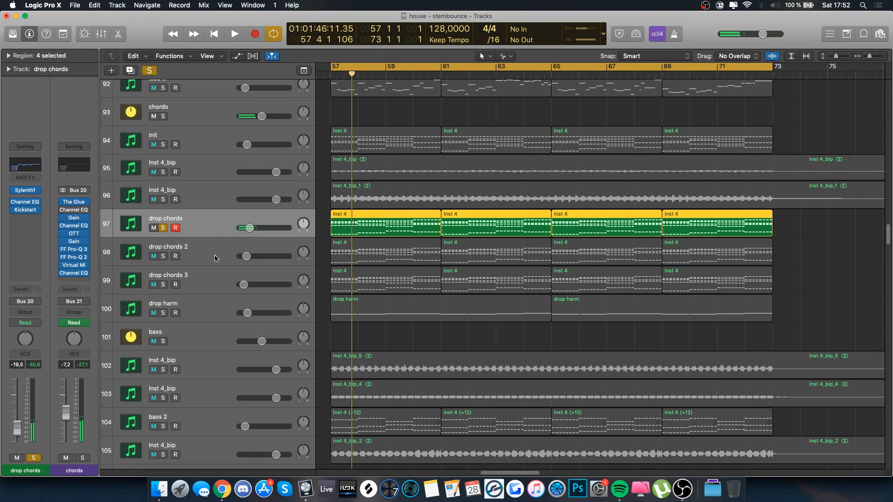
# - Solo drop chords 2 in place of drop chords and play it briefly
pyautogui.click(216, 258)
pyautogui.press('s')
pyautogui.click(164, 229)
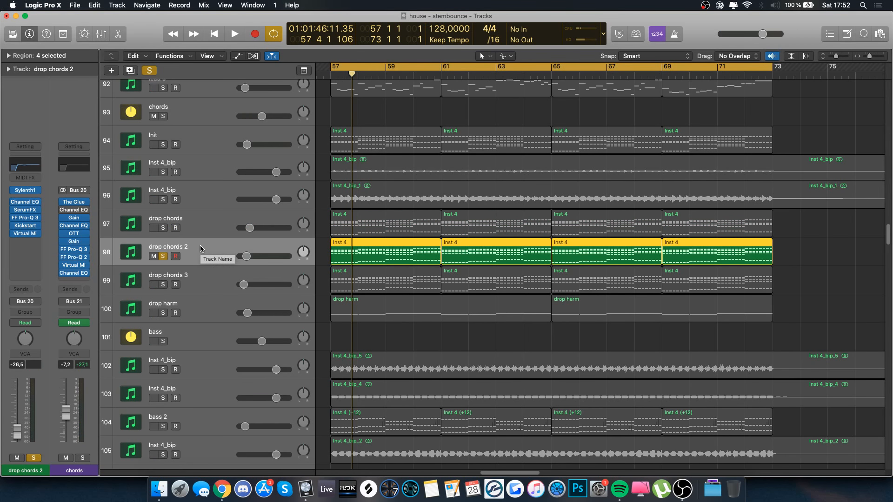
pyautogui.press('space')
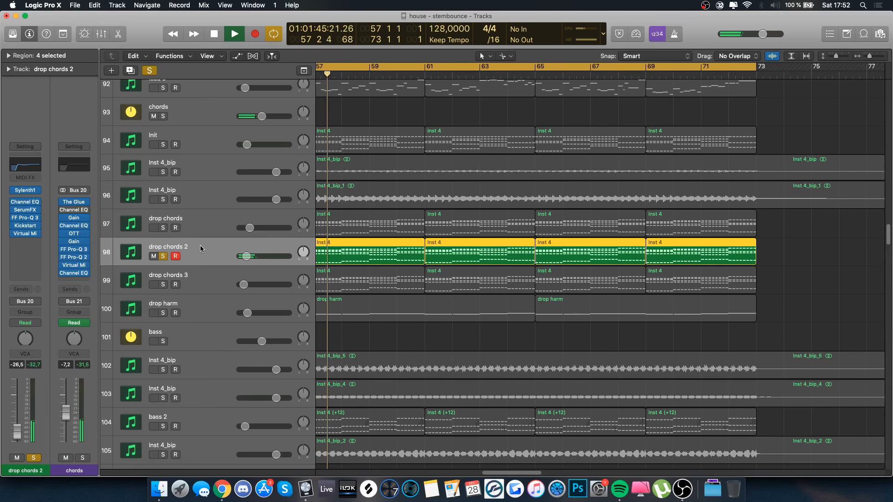
pyautogui.press('space')
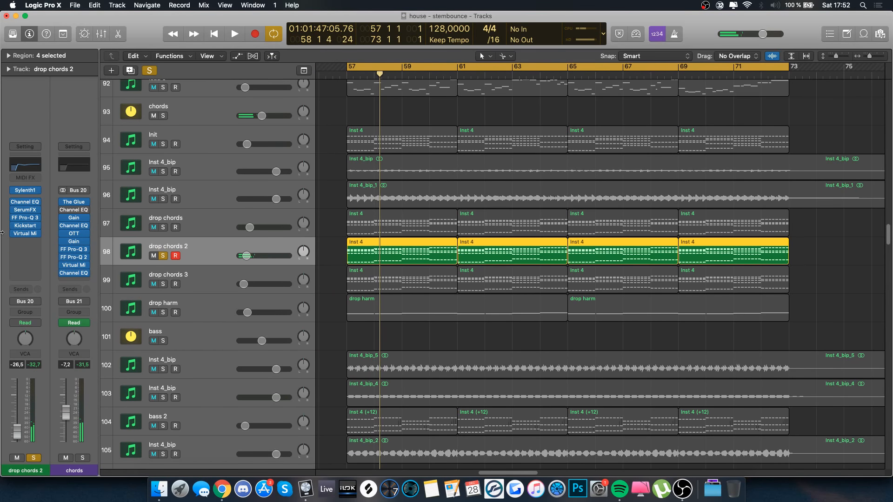
# - Examine the SerumFX flanger and phaser on drop chords 2 during playback, then close the plug-in
pyautogui.click(27, 206)
pyautogui.click(27, 201)
pyautogui.moveTo(28, 213)
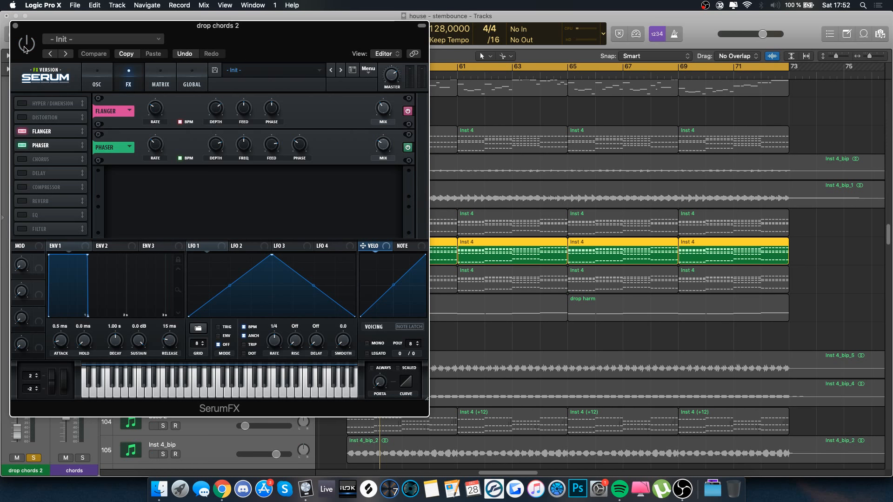
pyautogui.press('space')
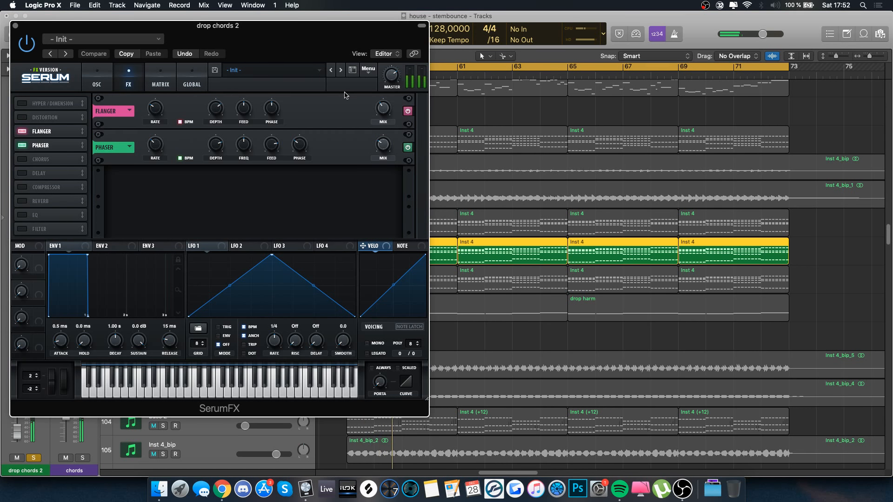
pyautogui.moveTo(381, 110); pyautogui.dragTo(381, 108)
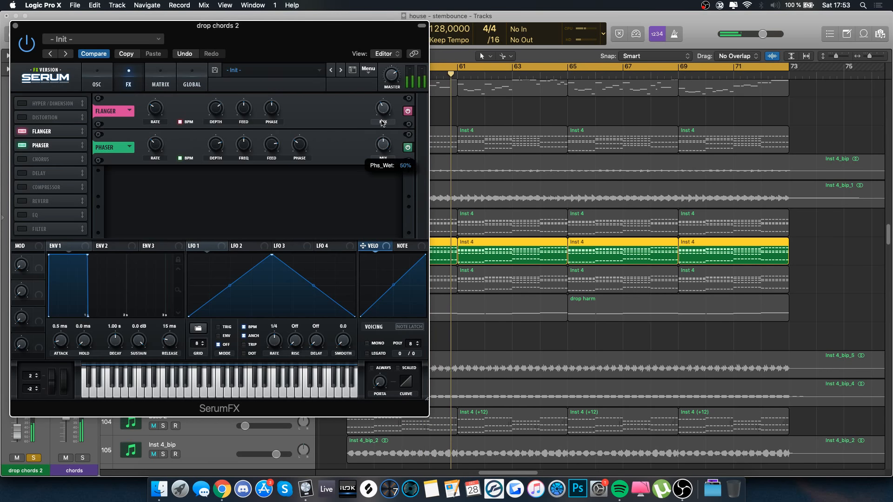
pyautogui.click(15, 26)
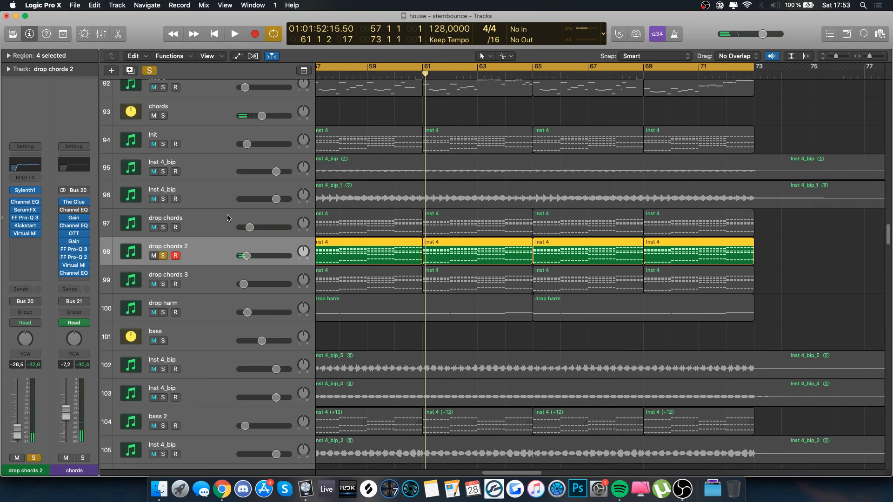
# - Examine the Virtual Mix Rack modules AirEQ Air and CS-Lift on drop chords 2 during playback
pyautogui.moveTo(23, 235)
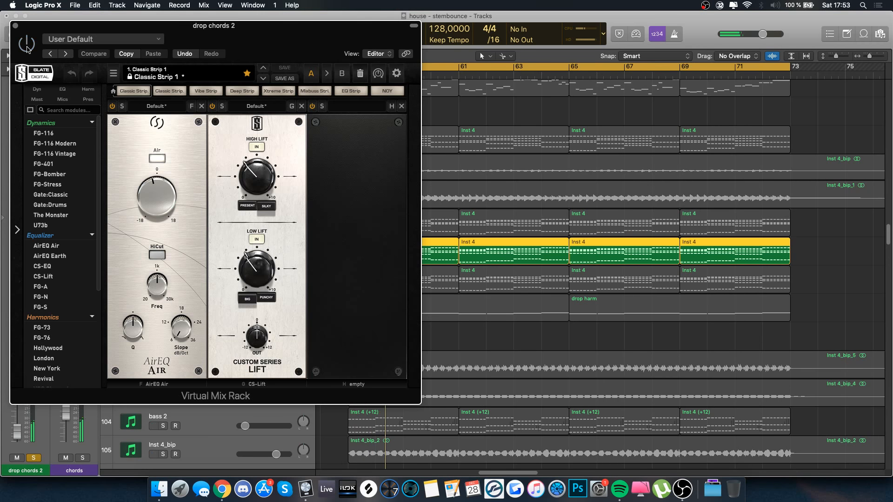
pyautogui.click(15, 25)
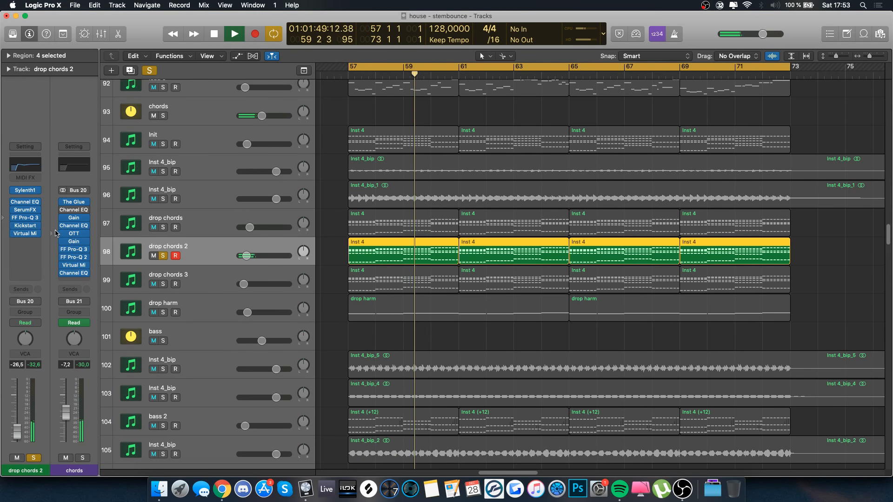
pyautogui.click(25, 233)
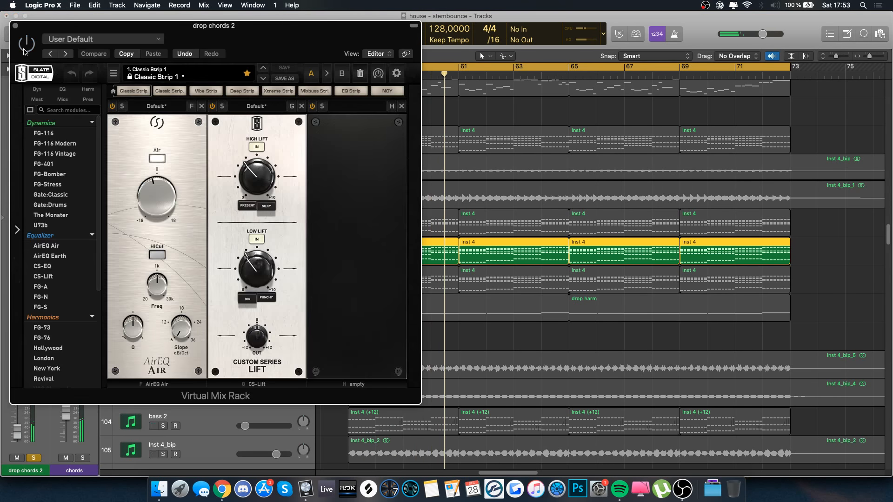
pyautogui.click(16, 26)
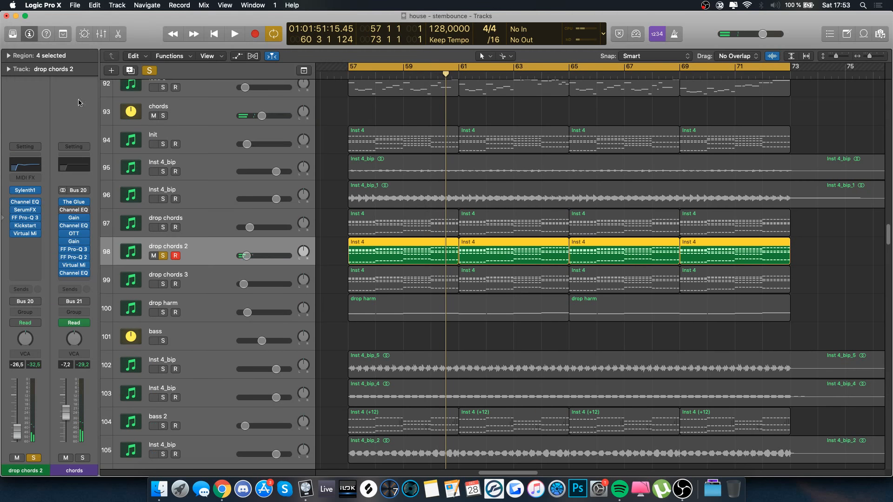
# - Play drop chords 3 briefly soloed, then end its solo
pyautogui.click(213, 282)
pyautogui.hscroll(1, 310, 328)
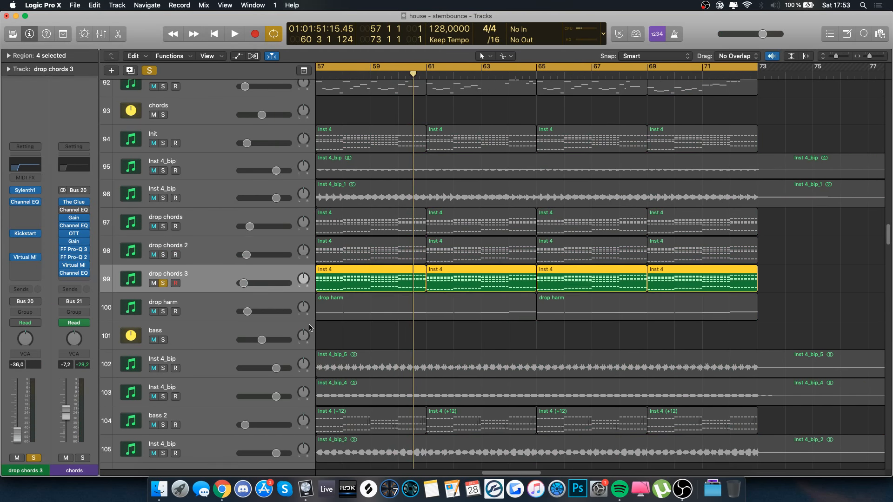
pyautogui.press('space')
pyautogui.hscroll(1, 357, 331)
pyautogui.press('space')
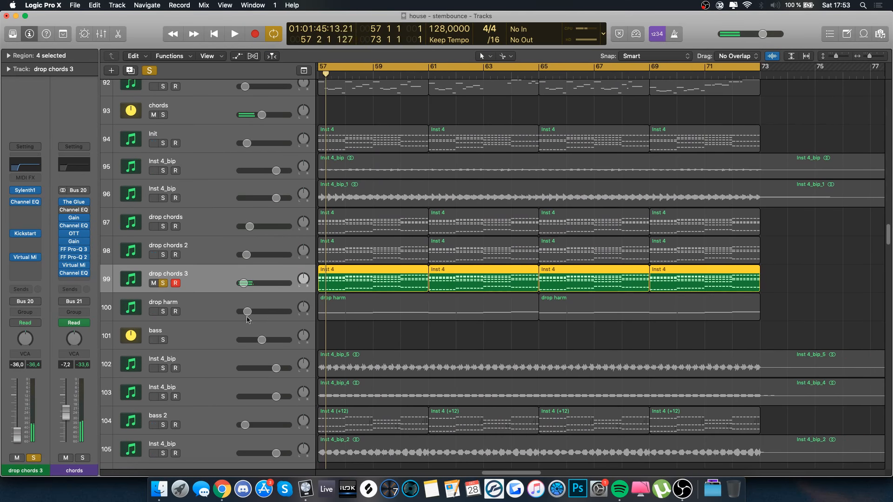
pyautogui.press('s')
# - Solo the drop harm track and play it with its notes open in the Piano Roll
pyautogui.click(214, 310)
pyautogui.press('s')
pyautogui.doubleClick(346, 308)
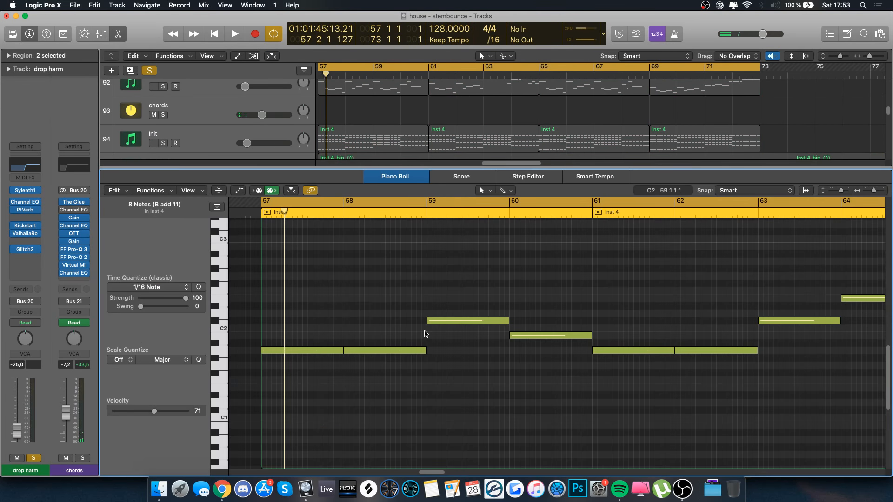
pyautogui.press('space')
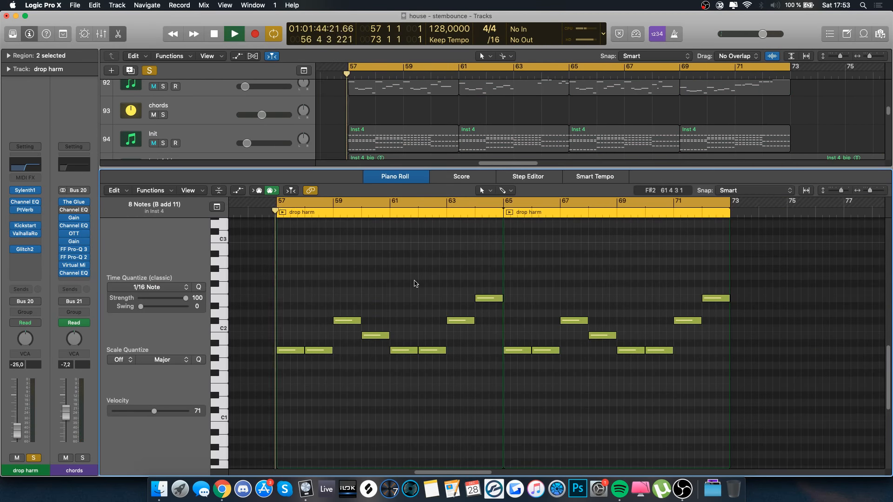
pyautogui.press('super+Right')
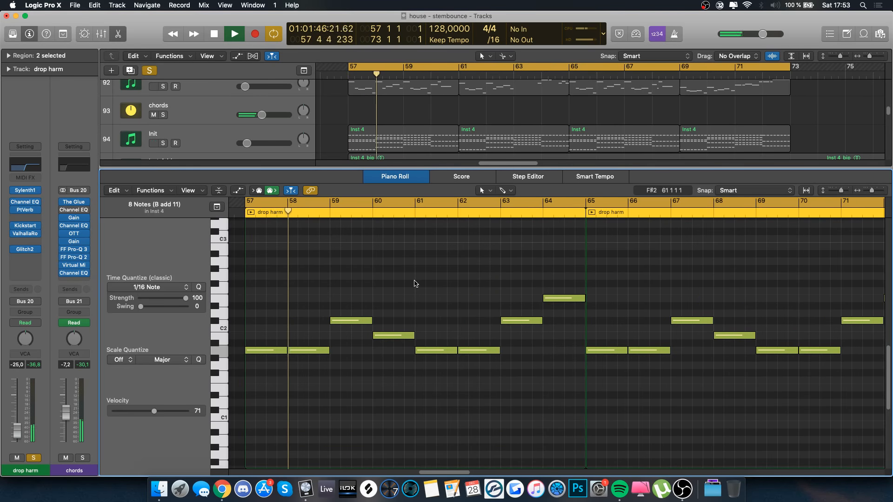
pyautogui.press('a')
pyautogui.press('a')
pyautogui.press('space')
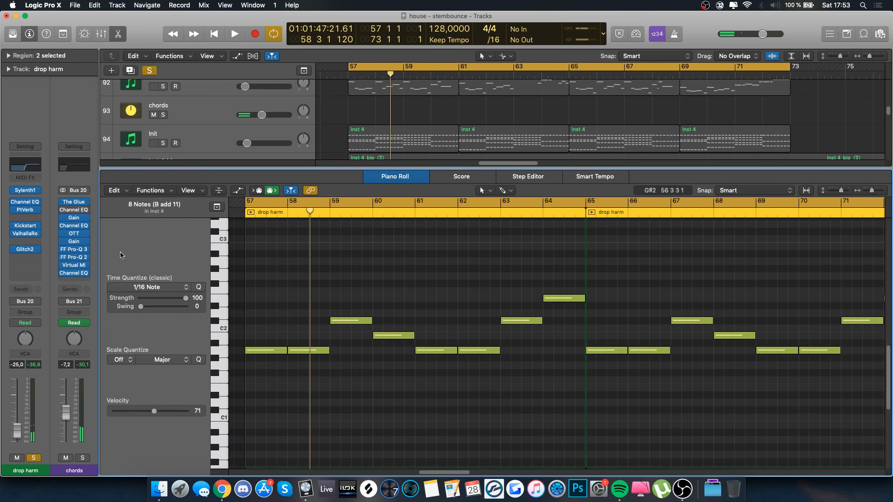
# - Examine the Tape Stop block in Glitch2 on drop harm during playback, then close the plug-in
pyautogui.click(28, 250)
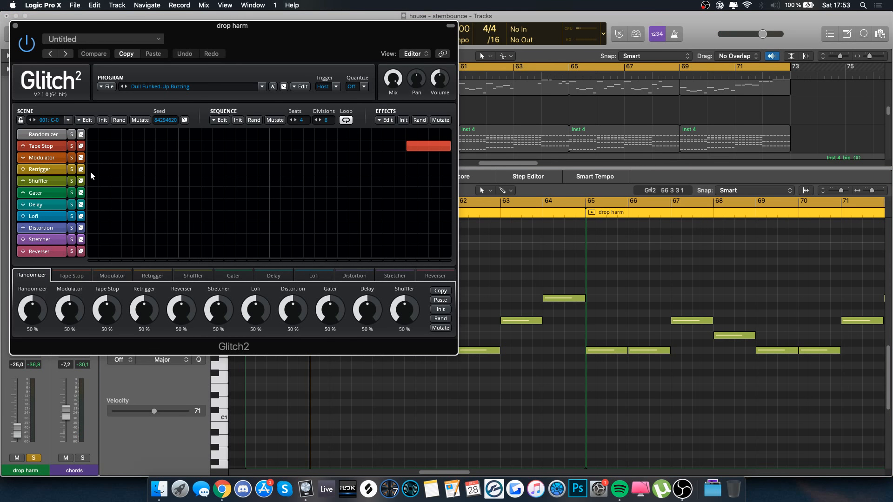
pyautogui.press('space')
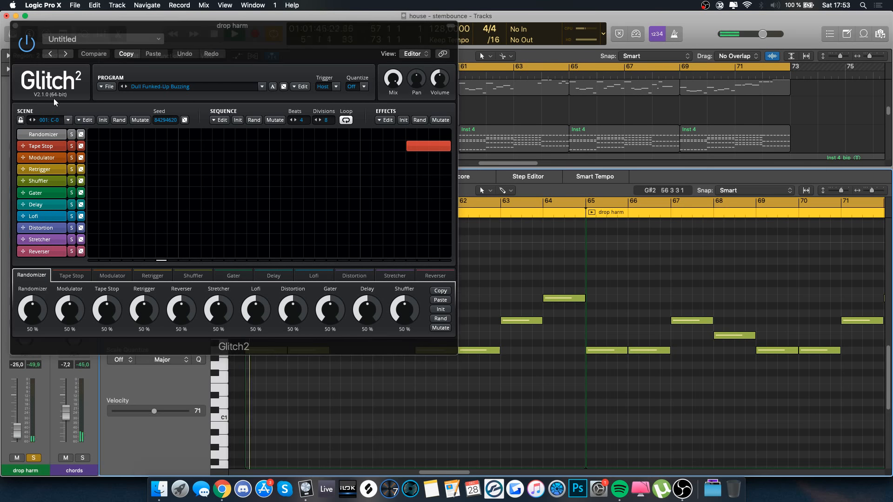
pyautogui.click(15, 26)
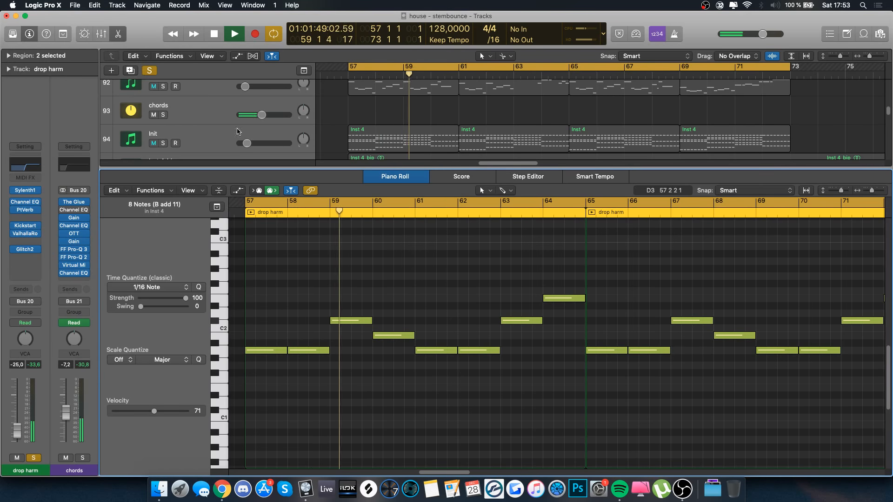
# - Play the Init track soloed together with drop harm, and close the Piano Roll
pyautogui.click(163, 143)
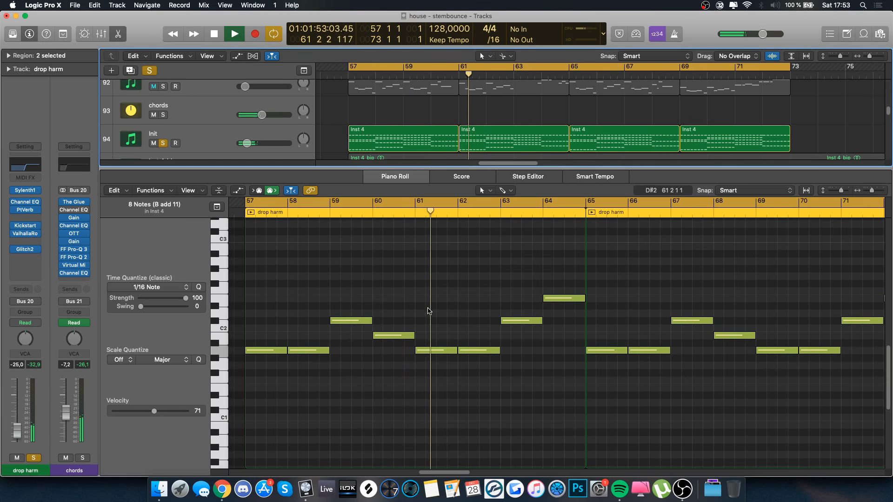
pyautogui.hscroll(5, 428, 311)
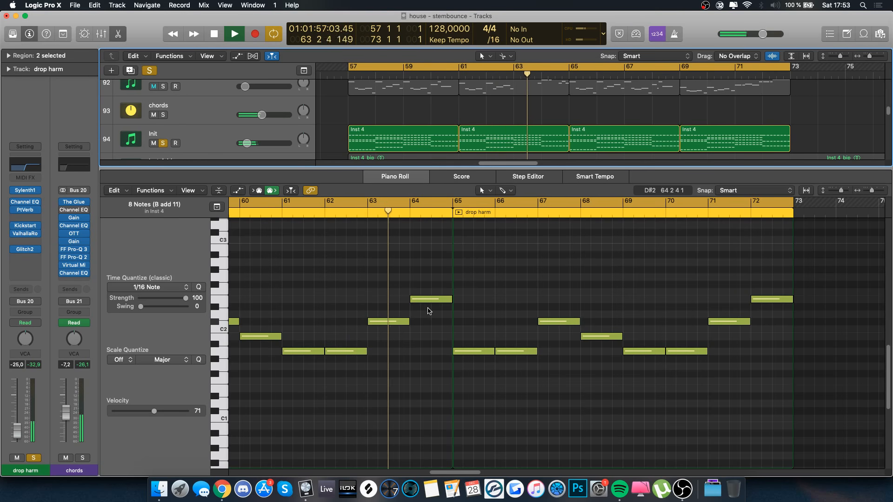
pyautogui.click(118, 35)
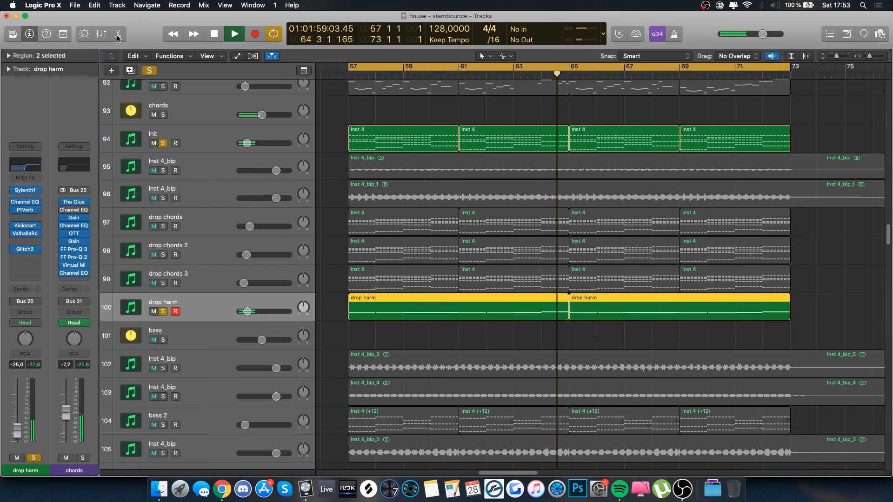
pyautogui.hscroll(1, 314, 191)
pyautogui.press('space')
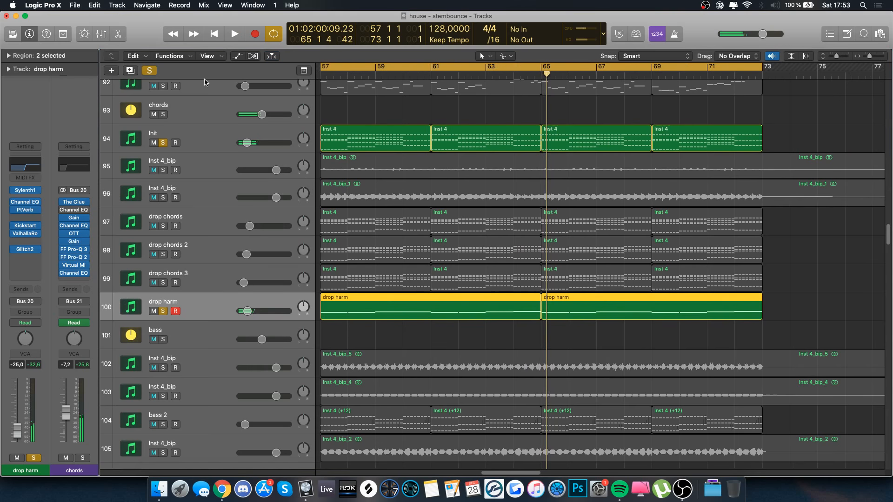
# - Clear all active solos and solo the chords bus track
pyautogui.click(149, 73)
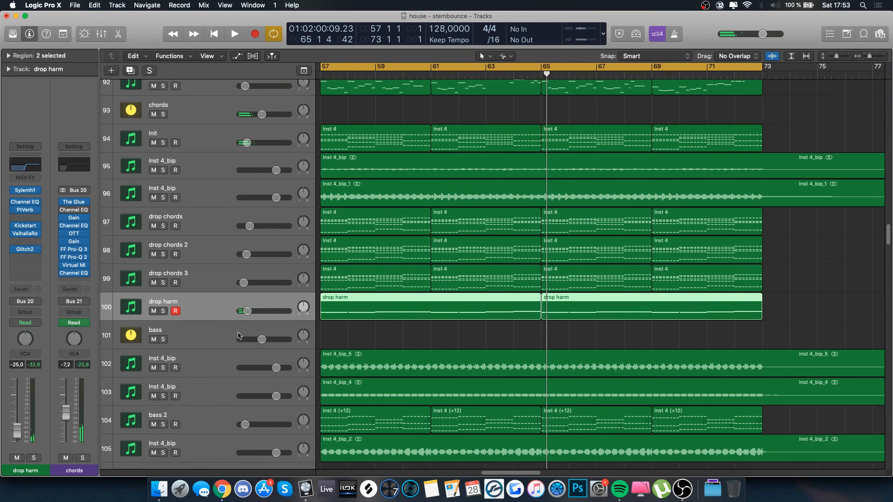
pyautogui.click(198, 114)
pyautogui.hscroll(-1, 198, 113)
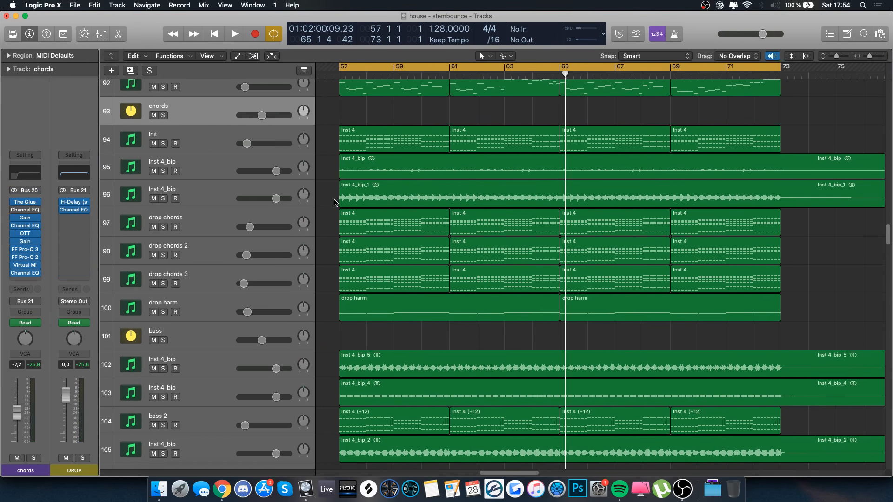
pyautogui.click(190, 182)
pyautogui.click(201, 120)
pyautogui.press('s')
# - Examine The Glue compressor and the first Gain plug-in on the chords bus
pyautogui.click(26, 202)
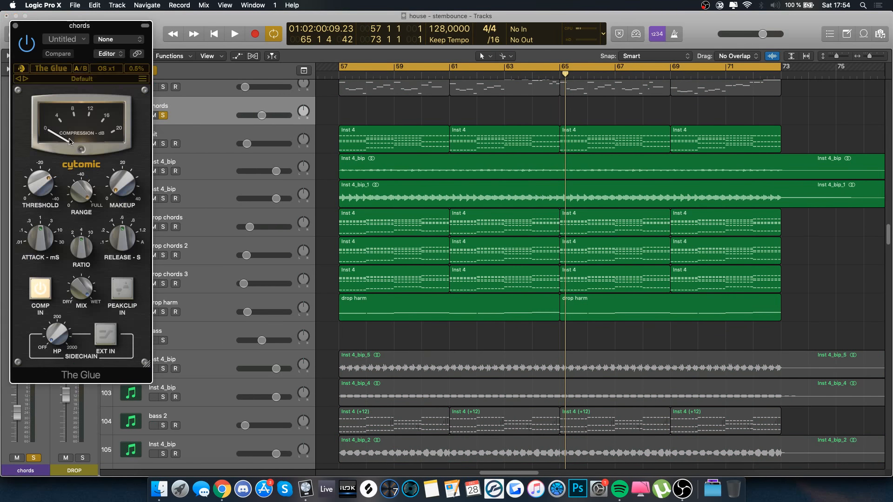
pyautogui.click(14, 25)
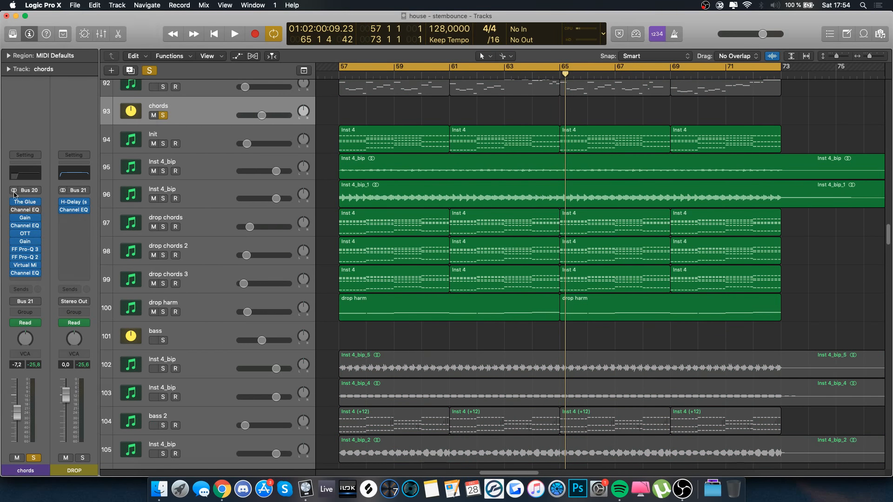
pyautogui.click(29, 217)
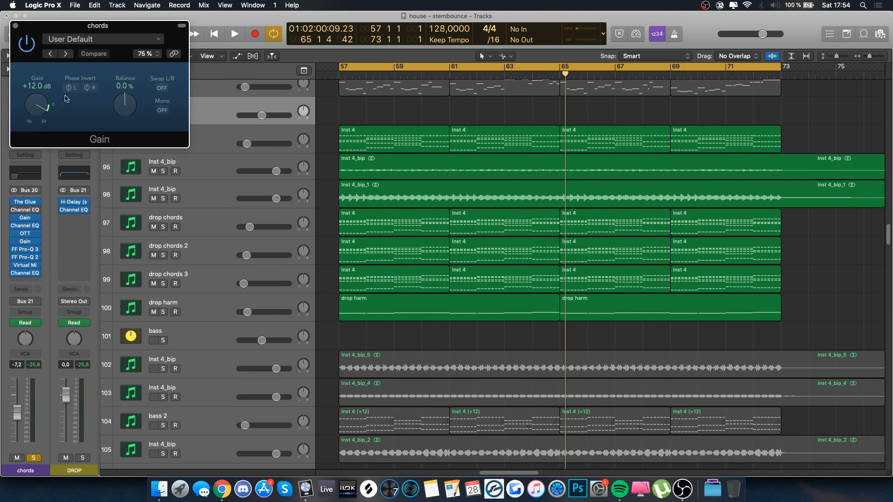
pyautogui.click(15, 26)
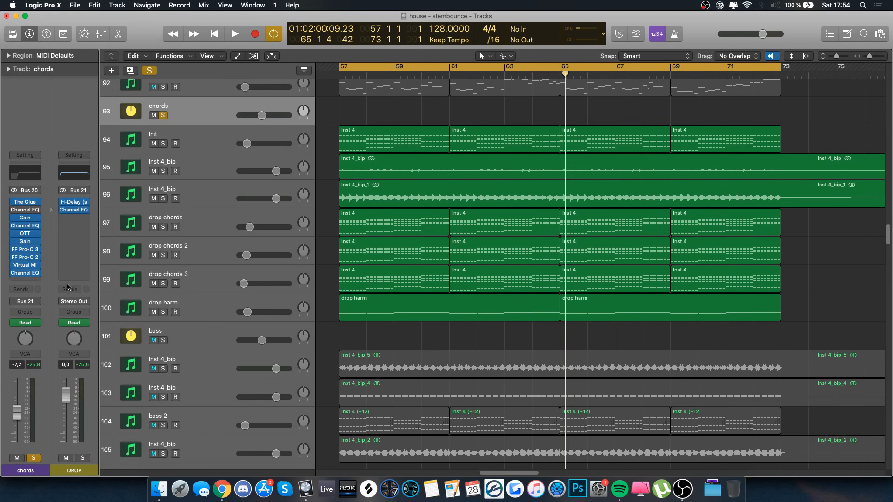
# - Examine the Channel EQ that follows the first Gain plug-in on the chords bus
pyautogui.click(25, 225)
pyautogui.moveTo(300, 21); pyautogui.dragTo(299, 202)
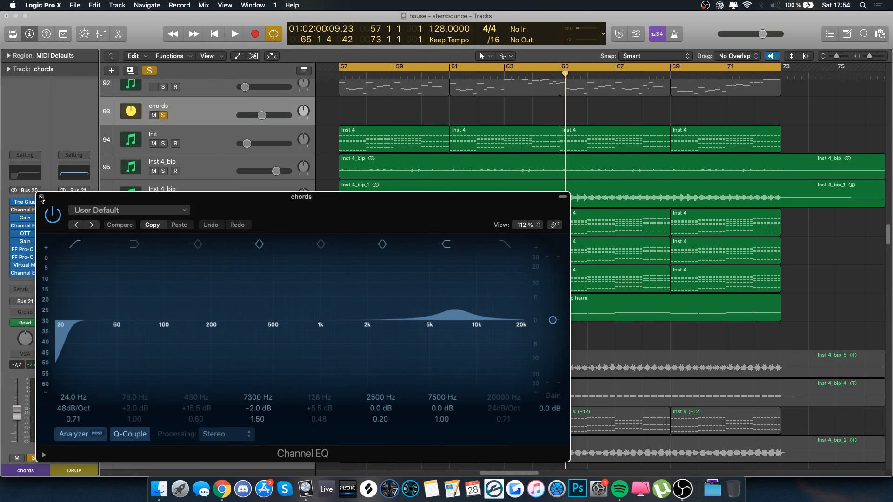
pyautogui.click(42, 197)
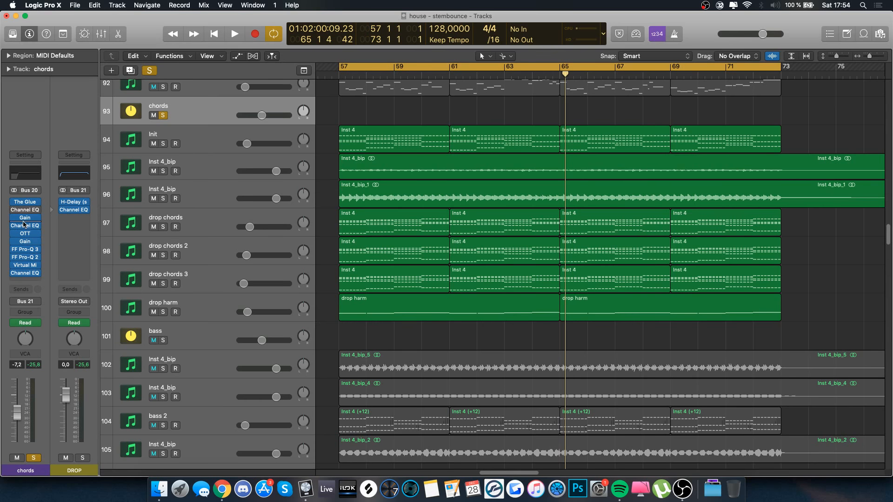
pyautogui.click(25, 227)
pyautogui.click(41, 197)
# - Examine OTT and the FF Pro-Q 3 equalizer on the chords bus
pyautogui.click(27, 233)
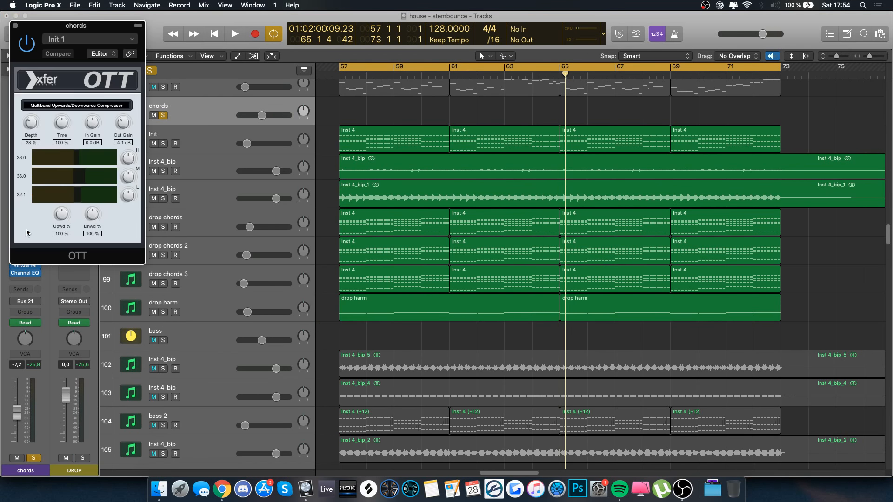
pyautogui.moveTo(18, 30); pyautogui.dragTo(18, 29)
pyautogui.click(16, 25)
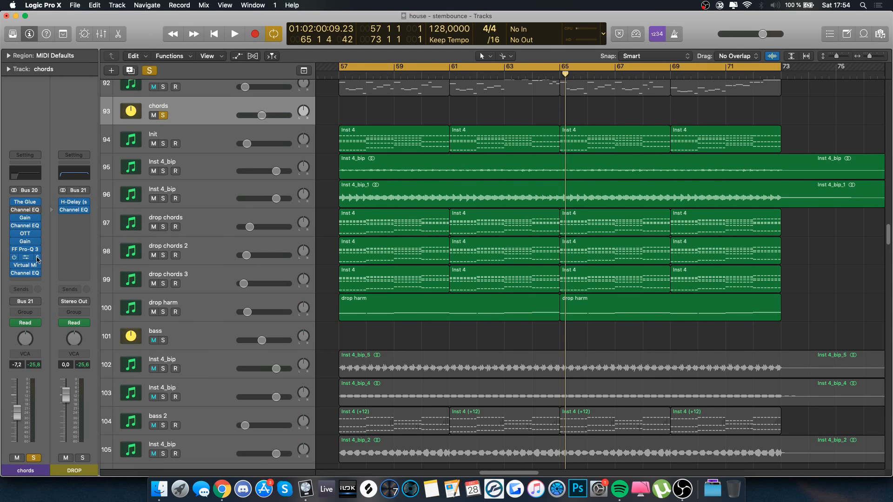
pyautogui.click(27, 250)
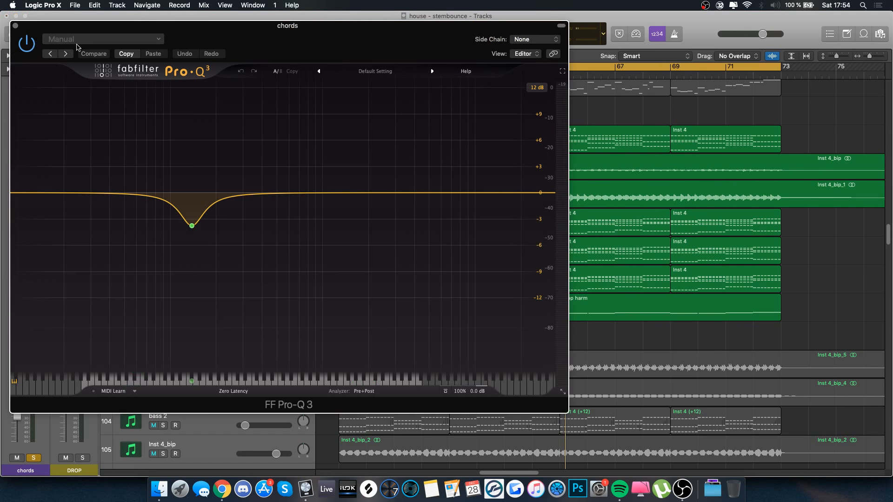
pyautogui.click(16, 26)
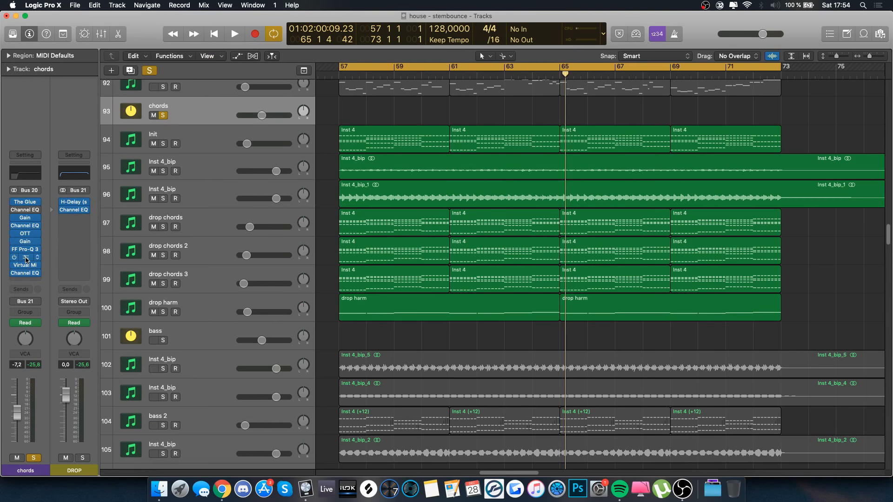
# - Examine the bands of FF Pro-Q 2 on the chords bus, and play the bus soloed
pyautogui.click(26, 257)
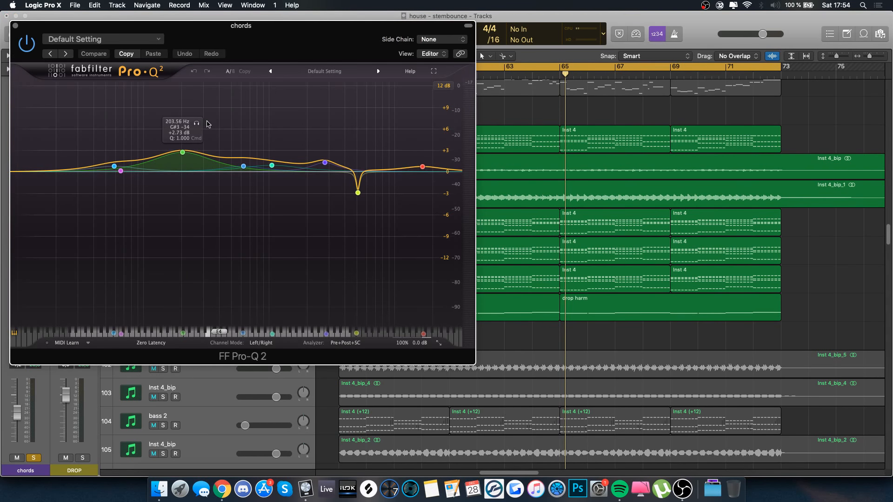
pyautogui.click(197, 126)
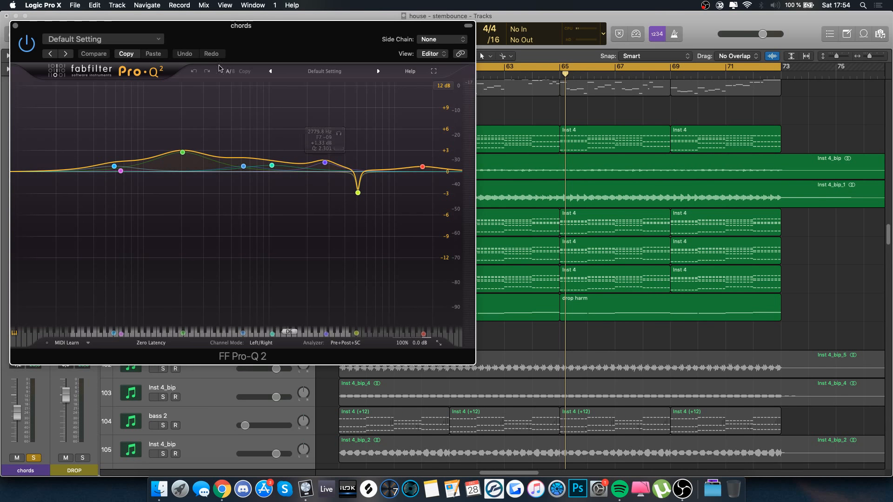
pyautogui.click(15, 25)
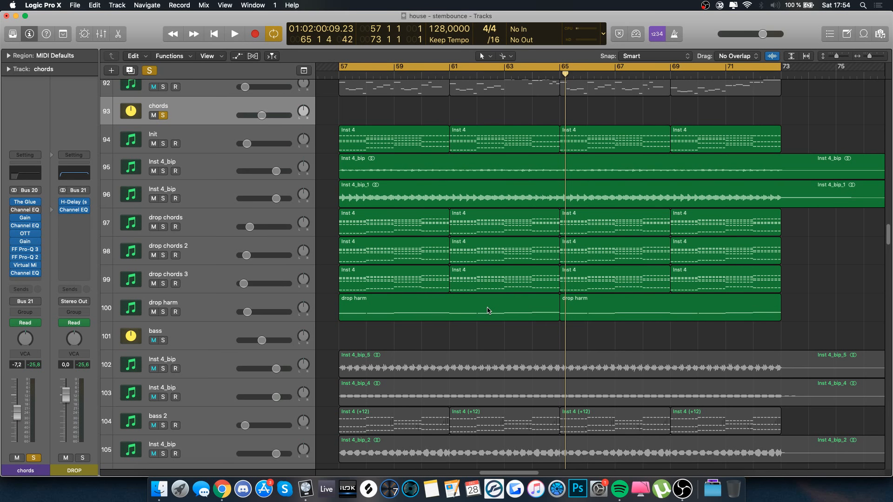
pyautogui.press('space')
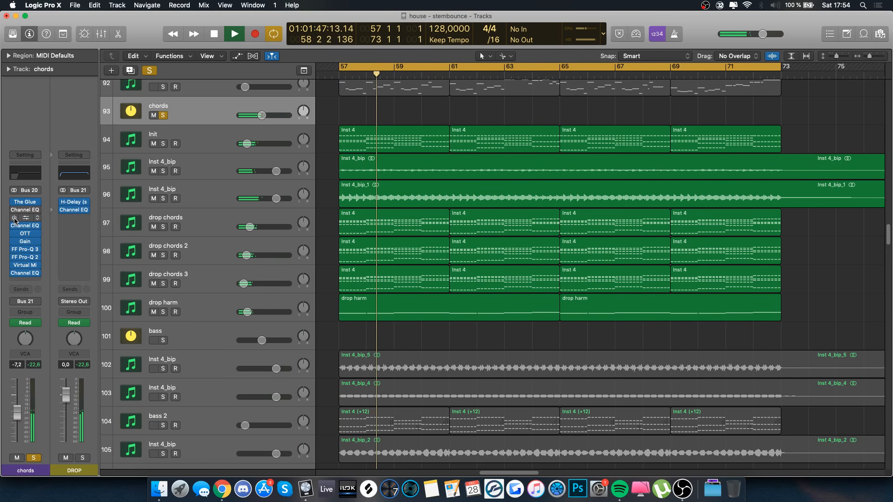
pyautogui.click(27, 200)
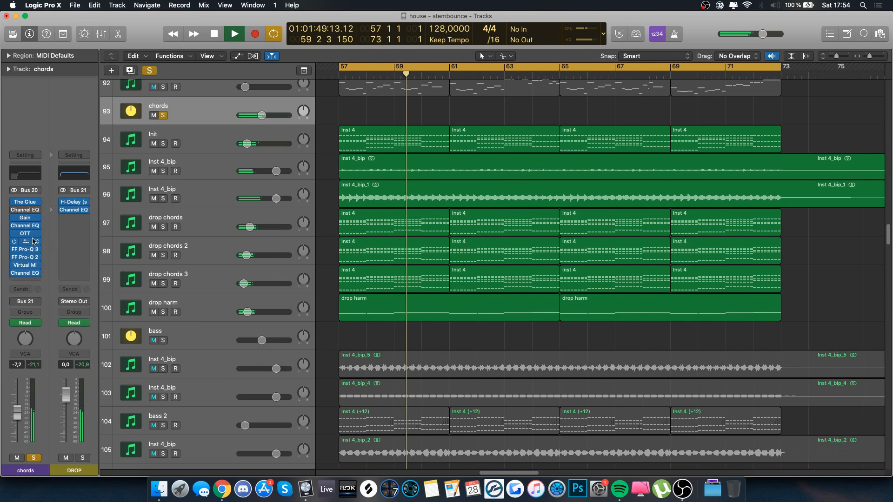
# - Examine the Virtual Mix Rack and the last Channel EQ on the chords bus
pyautogui.click(25, 264)
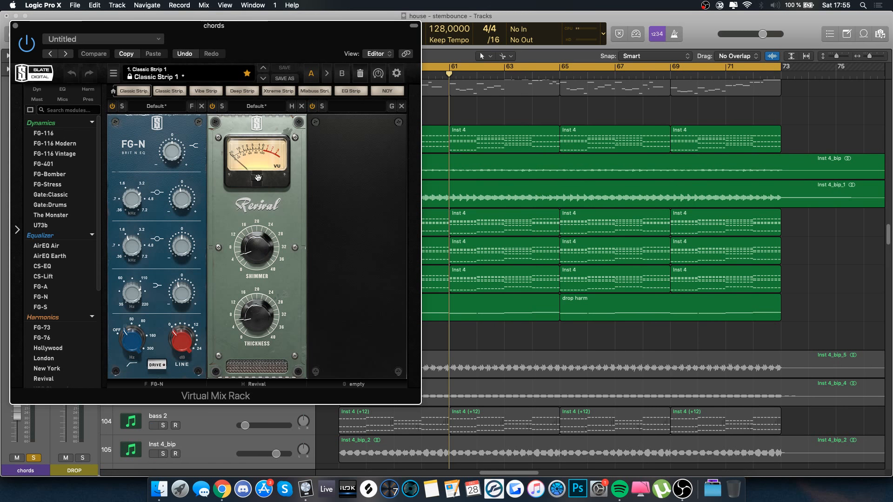
pyautogui.scroll(-2, 57, 281)
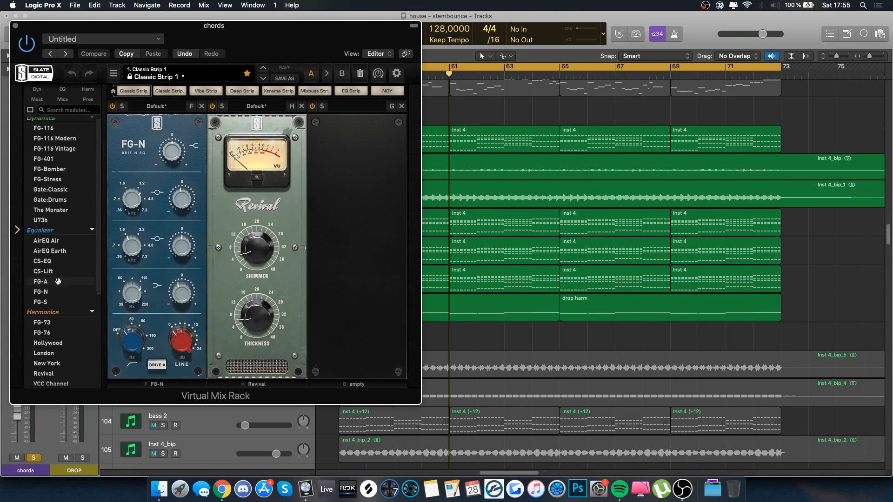
pyautogui.click(15, 26)
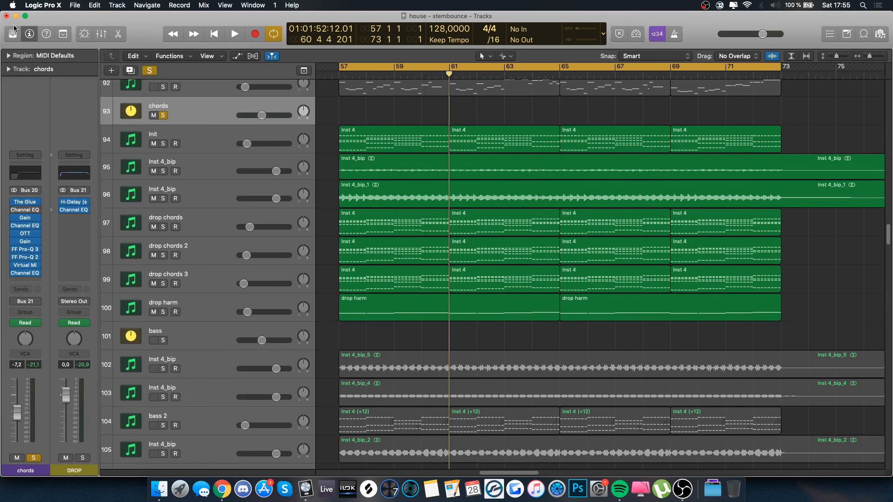
pyautogui.click(22, 274)
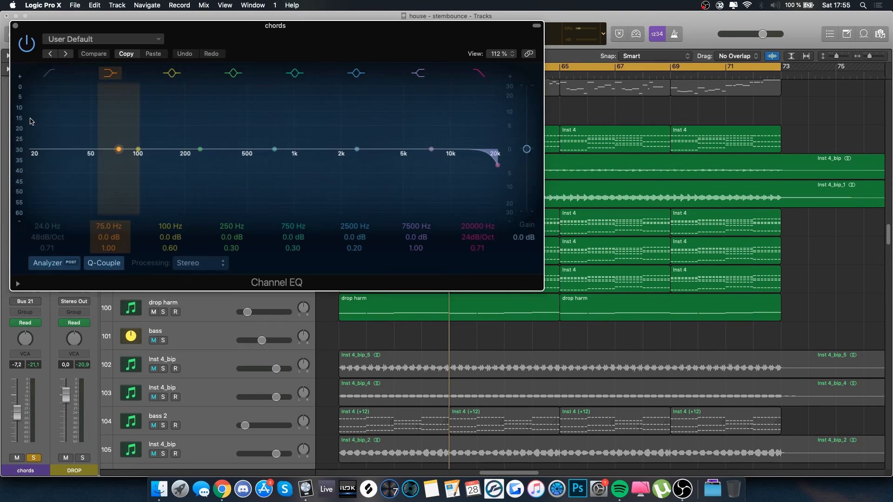
pyautogui.click(13, 26)
# - Clear the solos on drop chords 2 and the chords bus
pyautogui.hscroll(1, 364, 257)
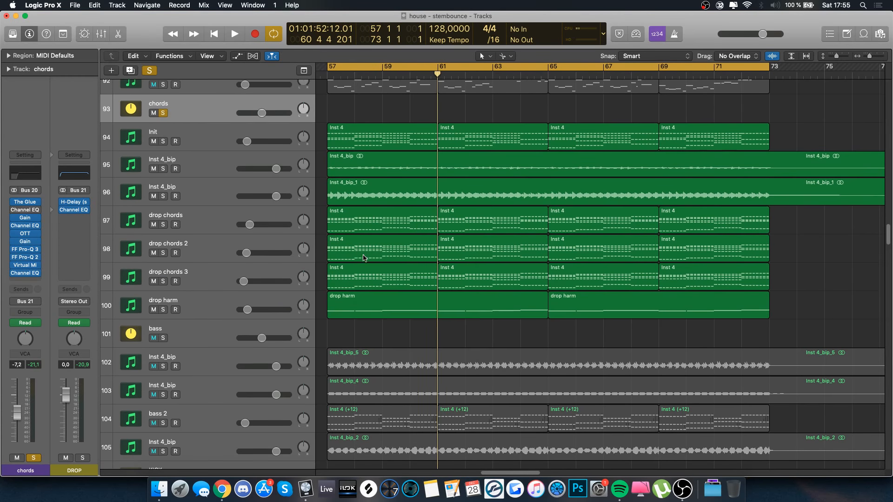
pyautogui.rightClick(364, 257)
pyautogui.click(214, 114)
pyautogui.press('s')
pyautogui.scroll(-1, 343, 209)
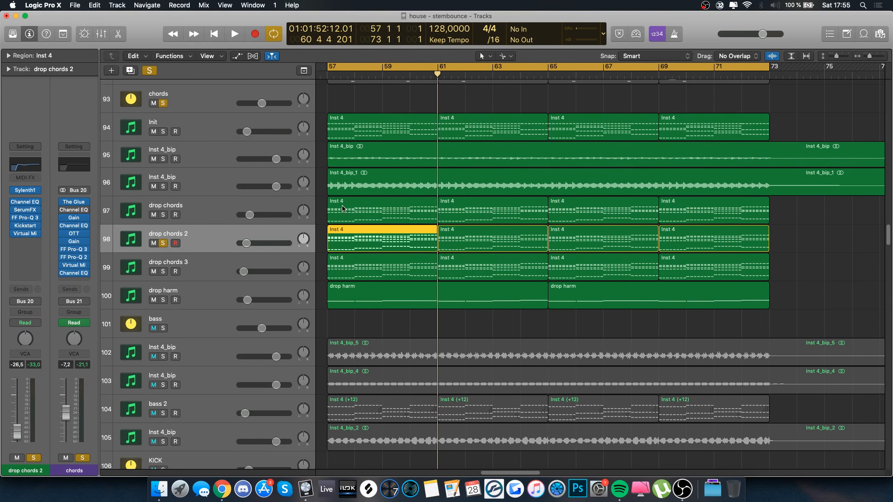
pyautogui.click(188, 104)
pyautogui.press('s')
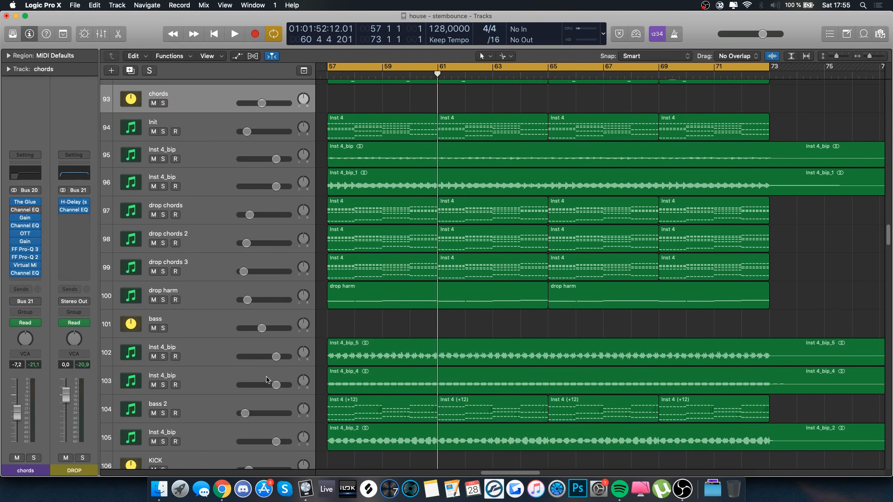
# - Play the first Inst 4_bip track of the bass group soloed, and clear its solo
pyautogui.click(212, 355)
pyautogui.press('s')
pyautogui.scroll(-3, 421, 370)
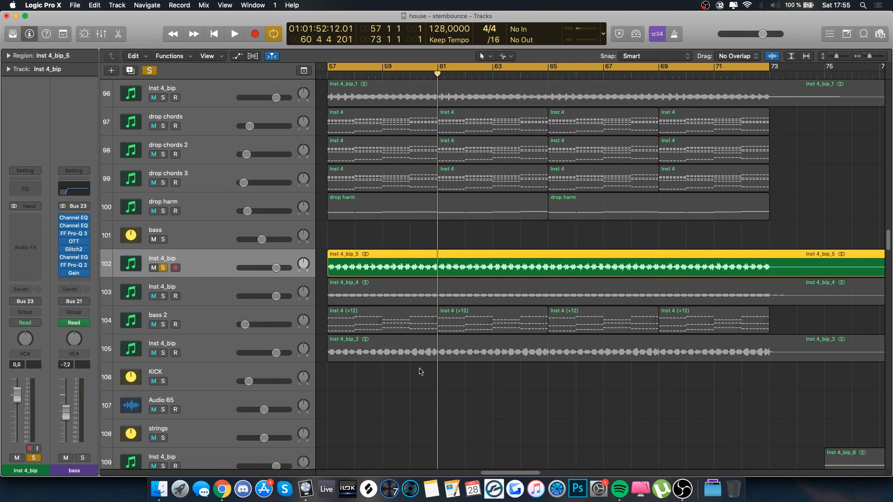
pyautogui.press('space')
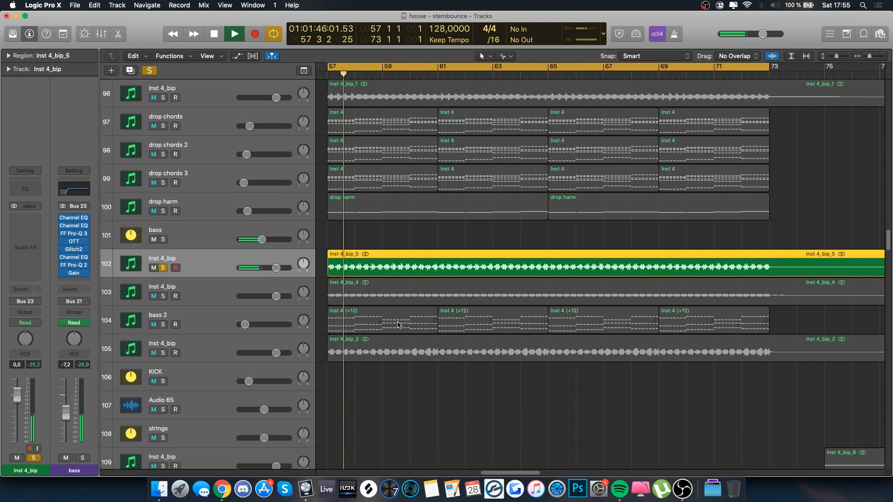
pyautogui.press('space')
pyautogui.press('s')
# - Insert the Sugar Bytes WOW2 plug-in on the first Inst 4_bip track of the bass group
pyautogui.scroll(-5, 398, 324)
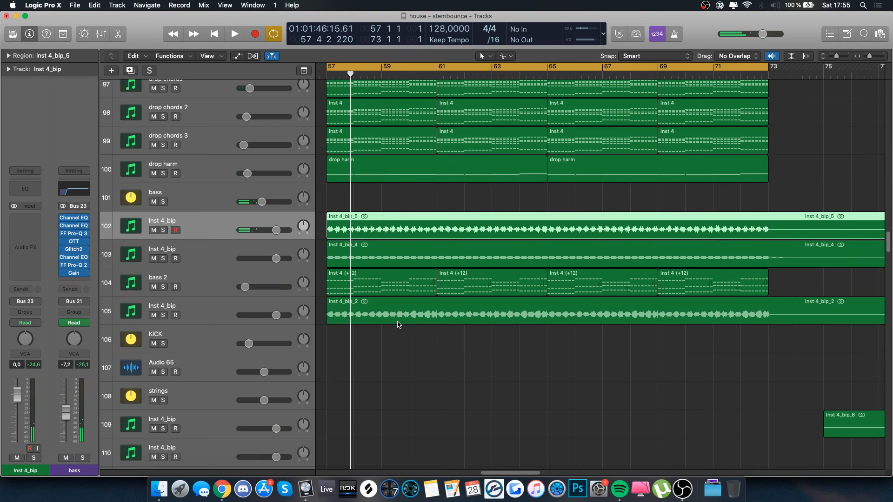
pyautogui.scroll(2, 397, 324)
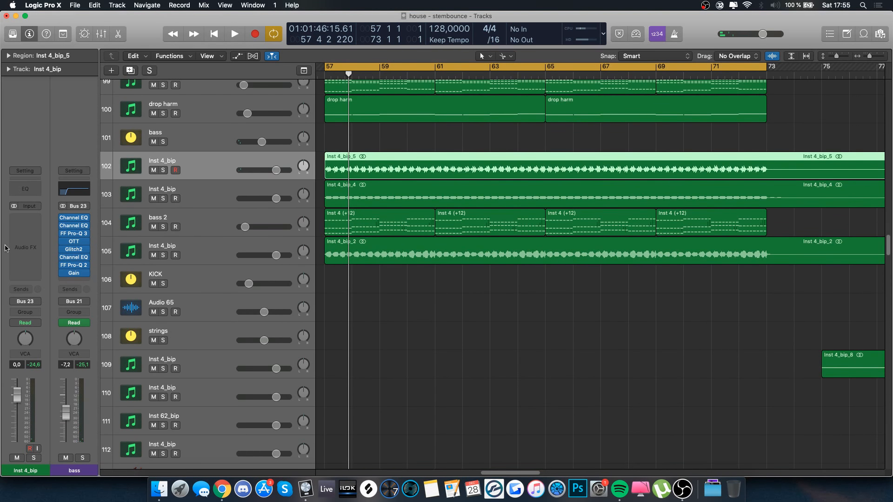
pyautogui.click(19, 247)
pyautogui.moveTo(61, 424)
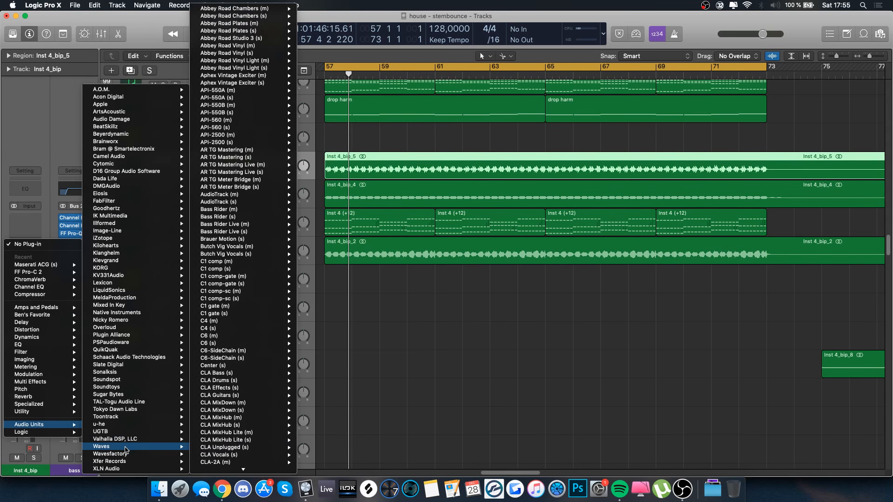
pyautogui.moveTo(155, 405)
pyautogui.click(260, 410)
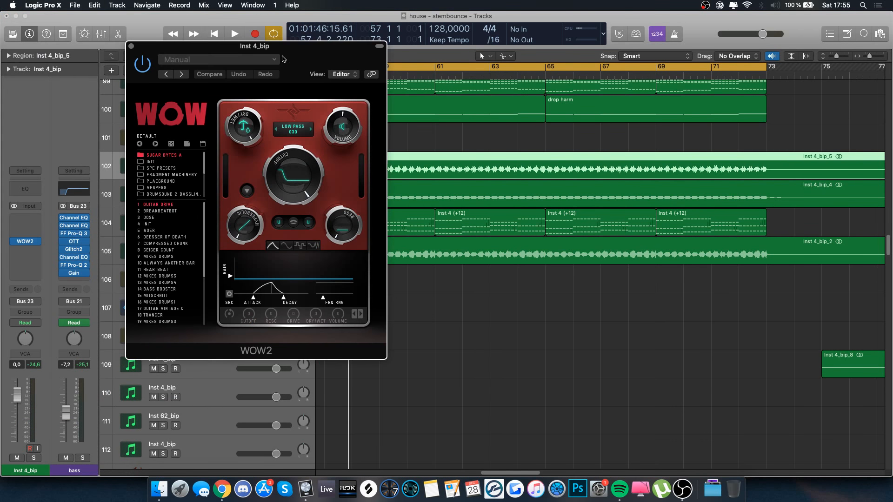
# - Insert the stereo Sugar Bytes WOW plug-in on the same Inst 4_bip track, above WOW2
pyautogui.click(30, 222)
pyautogui.moveTo(33, 401)
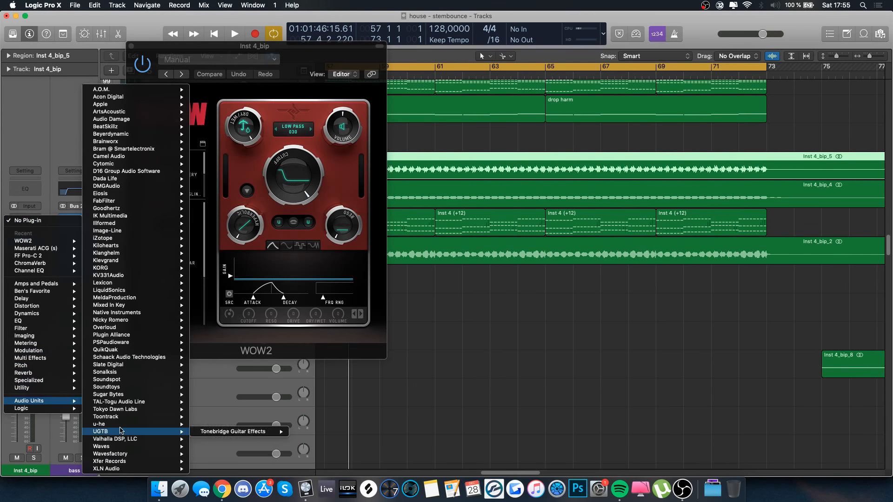
pyautogui.moveTo(130, 394)
pyautogui.moveTo(228, 403)
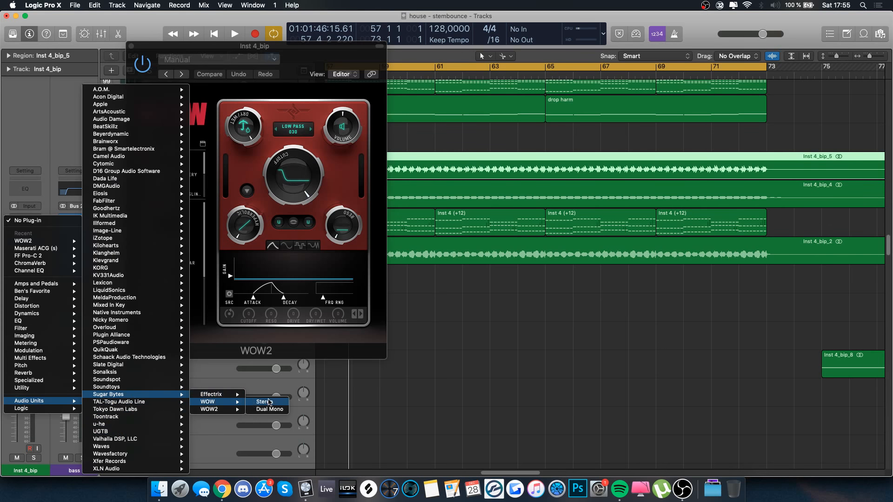
pyautogui.click(260, 403)
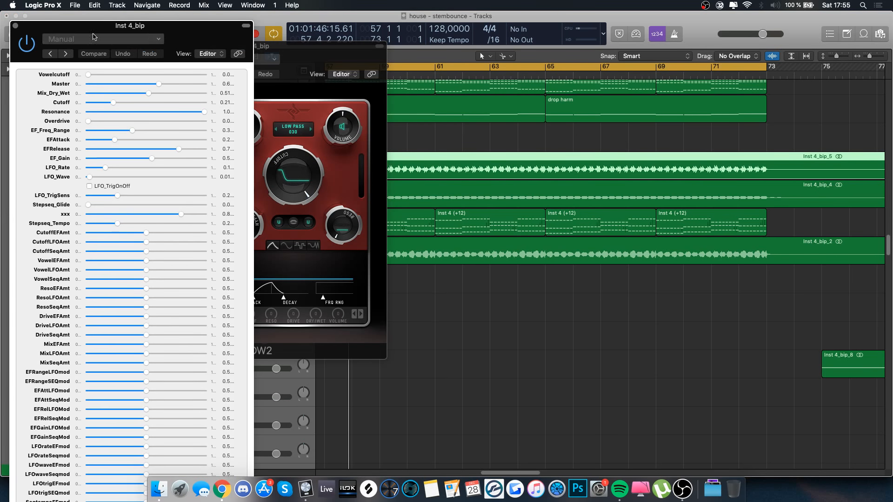
# - Load the Rejecter preset in WOW, and close both plug-in windows
pyautogui.click(83, 37)
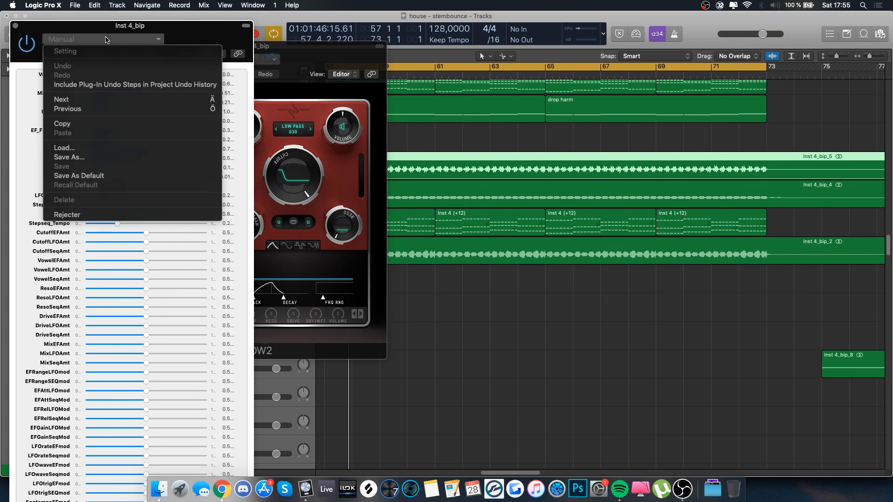
pyautogui.click(95, 215)
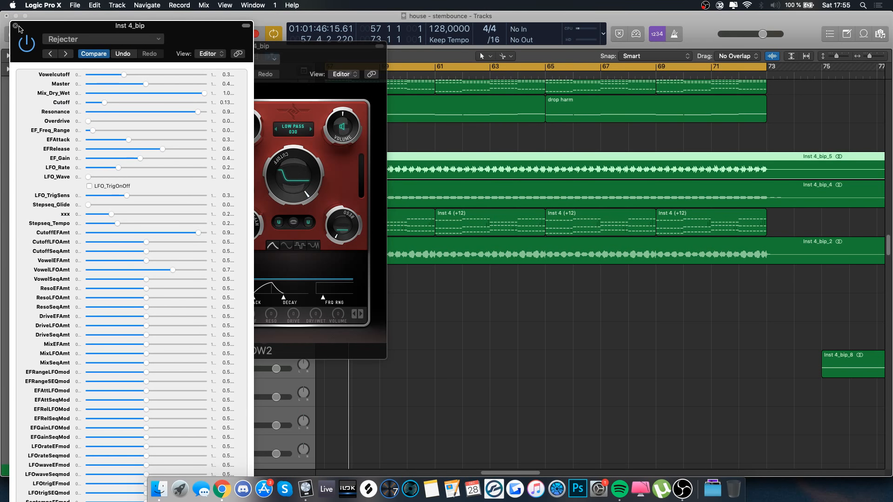
pyautogui.click(16, 26)
pyautogui.click(131, 47)
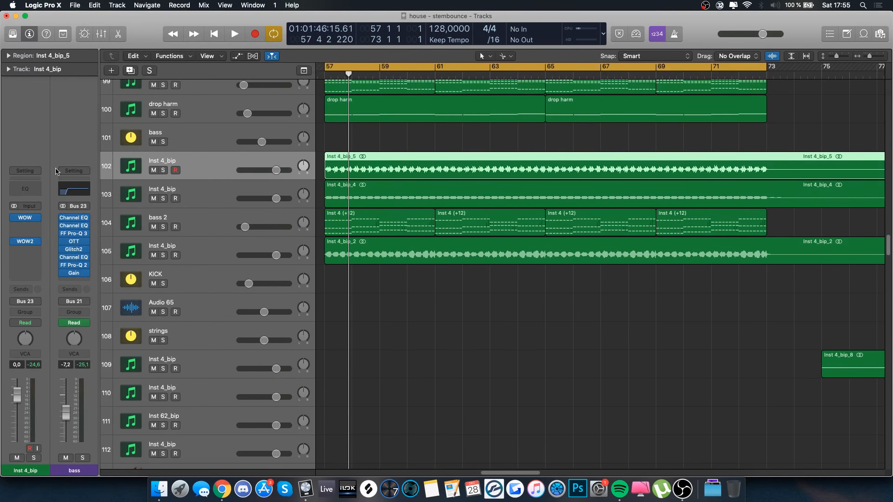
# - Remove the WOW and WOW2 plug-ins from the first Inst 4_bip track of the bass group
pyautogui.click(39, 218)
pyautogui.click(56, 241)
pyautogui.click(38, 242)
pyautogui.click(58, 263)
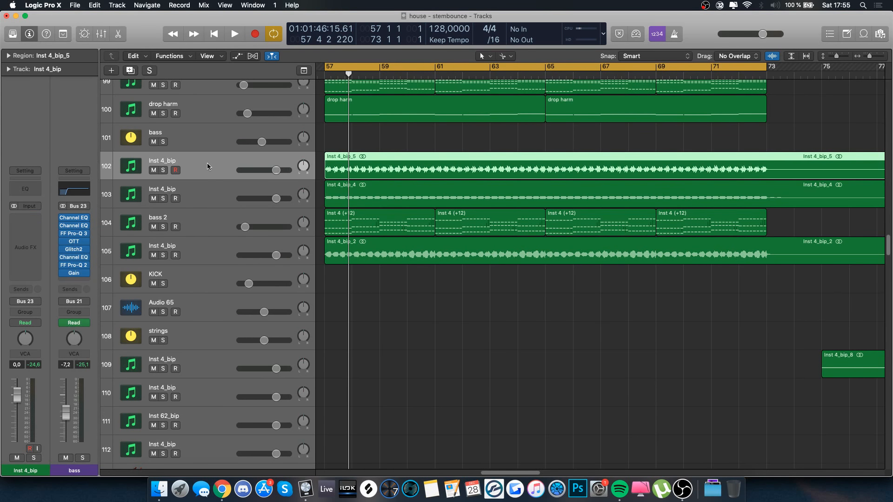
# - Play the second Inst 4_bip track of the bass group soloed, and clear its solo
pyautogui.scroll(2, 424, 215)
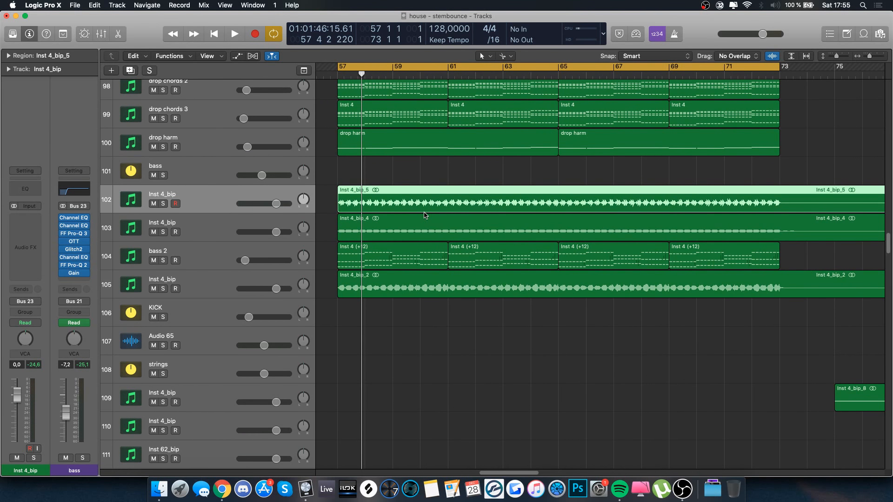
pyautogui.click(205, 231)
pyautogui.press('s')
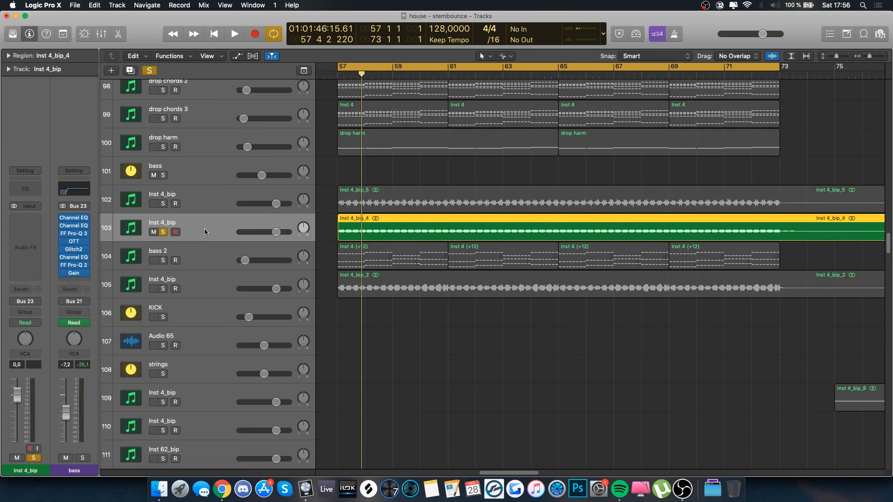
pyautogui.press('space')
pyautogui.press('space')
pyautogui.press('s')
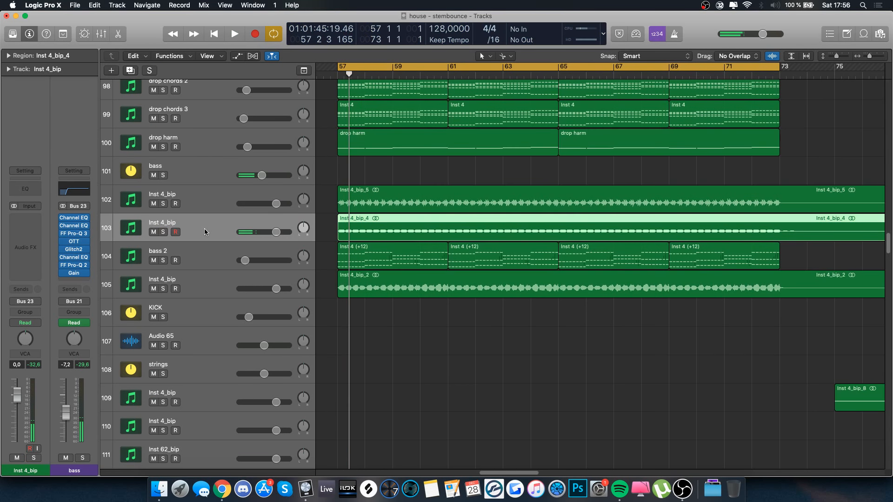
# - Solo the bass 2 track to show its plug-ins, and clear its solo
pyautogui.click(205, 251)
pyautogui.press('s')
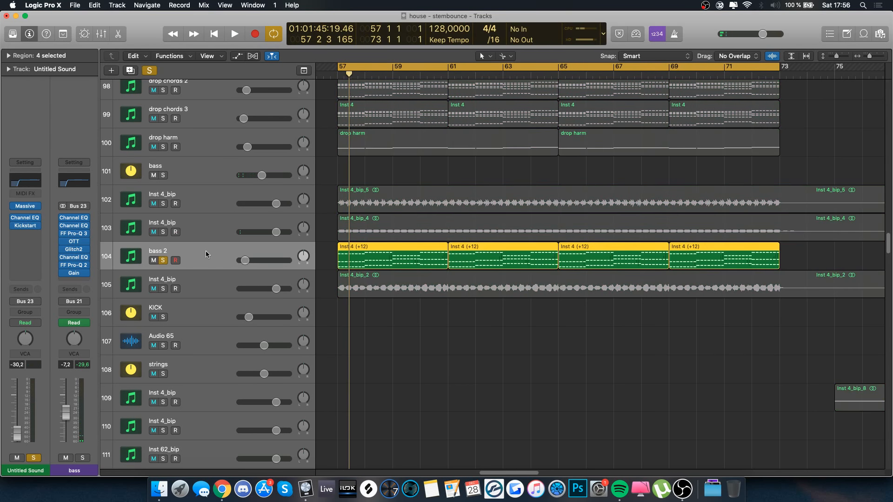
pyautogui.press('s')
# - Solo the Inst 4_bip track directly below bass 2 and play it
pyautogui.click(192, 282)
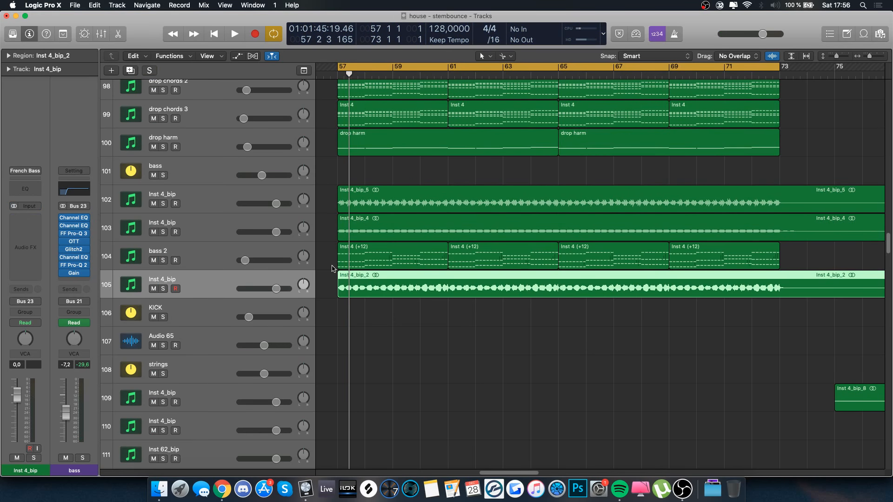
pyautogui.scroll(-1, 333, 269)
pyautogui.press('s')
pyautogui.press('space')
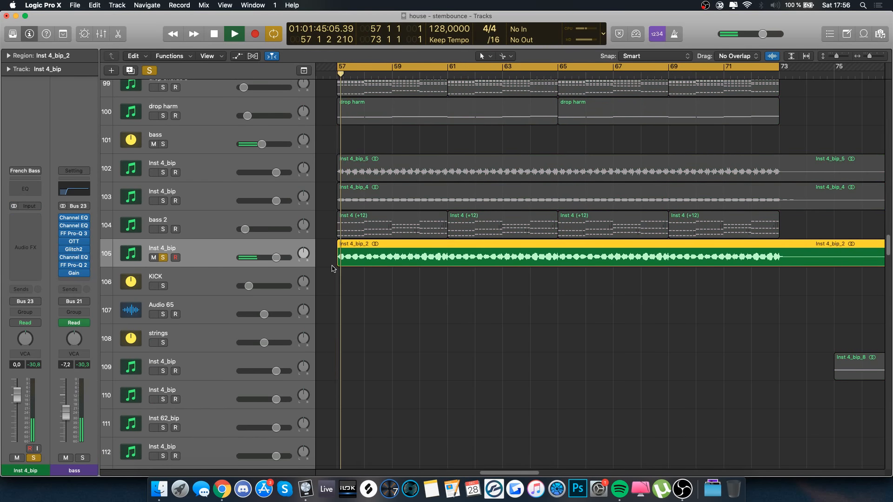
# - Replace the solo on the lowest Inst 4_bip bass track with bass 2, play it and view its notes in the Piano Roll
pyautogui.press('space')
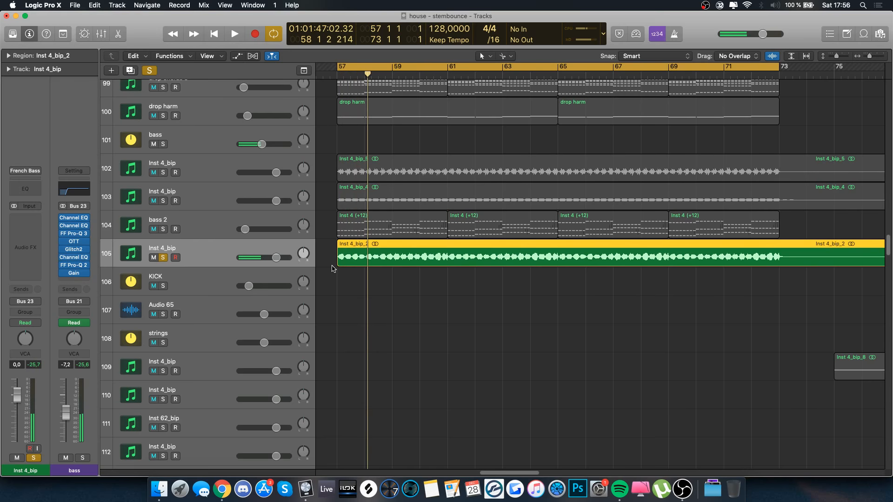
pyautogui.press('s')
pyautogui.click(209, 223)
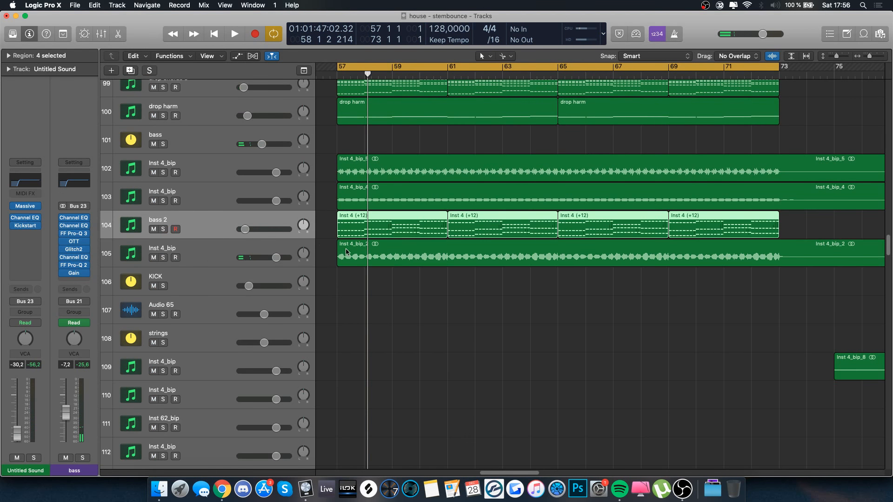
pyautogui.scroll(-1, 346, 251)
pyautogui.press('s')
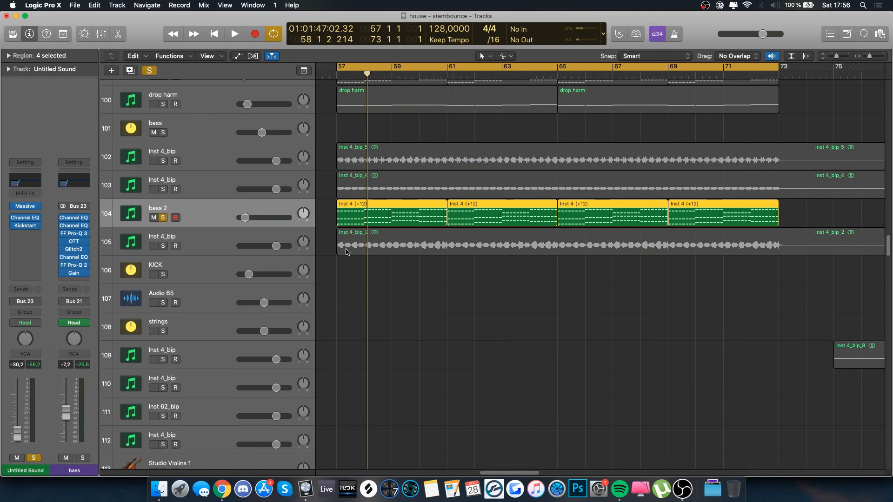
pyautogui.press('space')
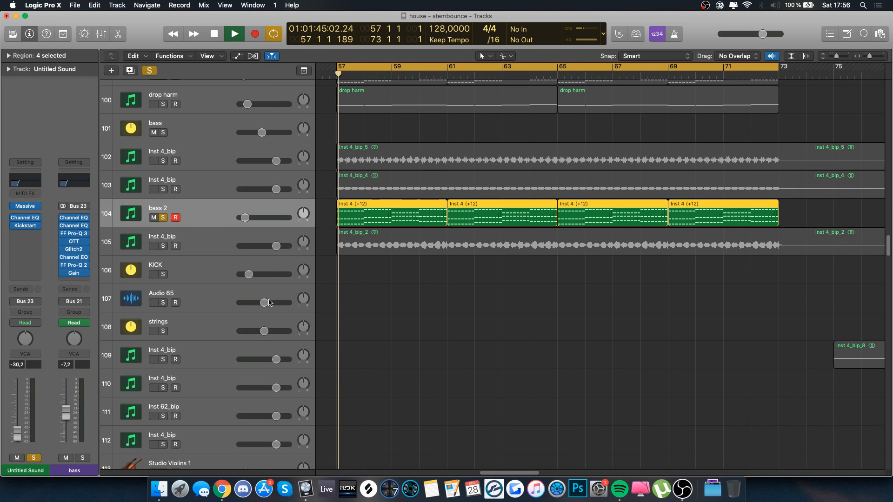
pyautogui.press('p')
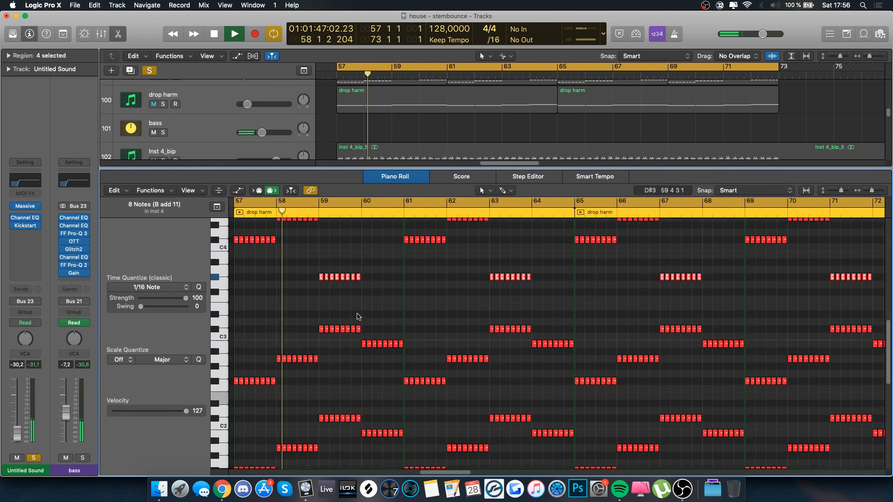
pyautogui.press('space')
pyautogui.press('p')
pyautogui.press('s')
# - Select the Inst 4_bip track under break basses and the Init track above bass 1 to view their plug-ins
pyautogui.scroll(-10, 342, 266)
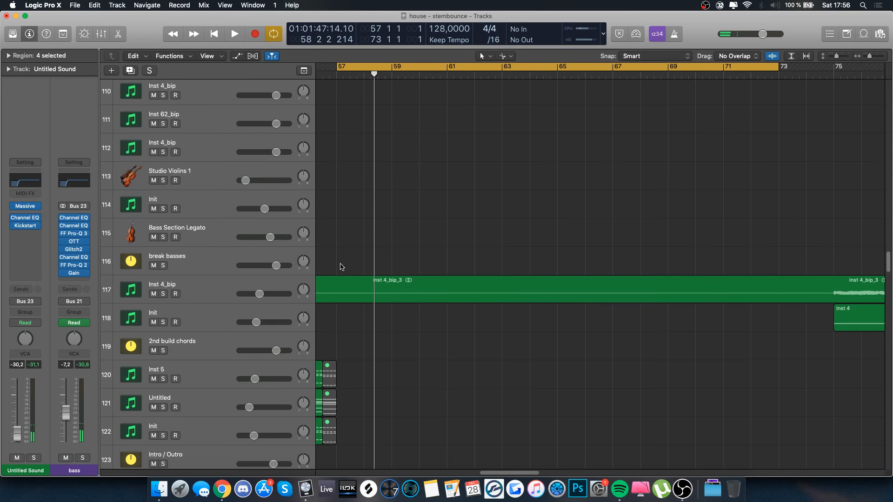
pyautogui.click(215, 196)
pyautogui.scroll(-20, 537, 392)
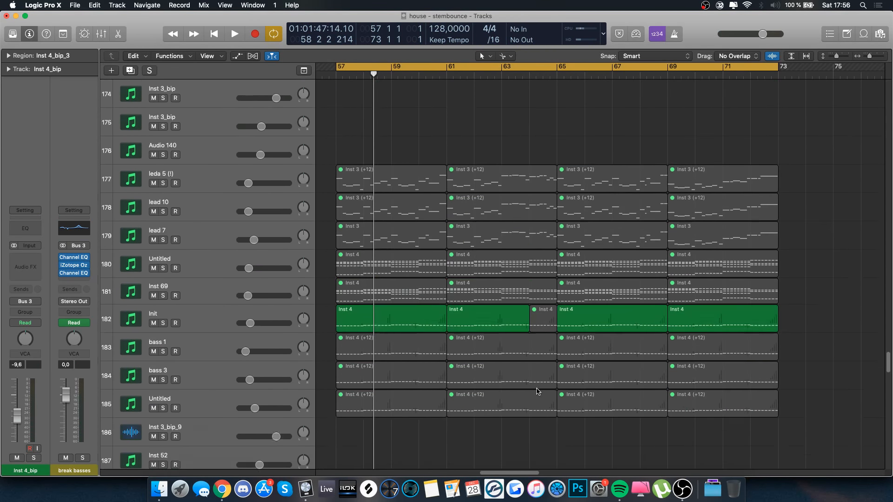
pyautogui.scroll(2, 537, 391)
pyautogui.click(217, 358)
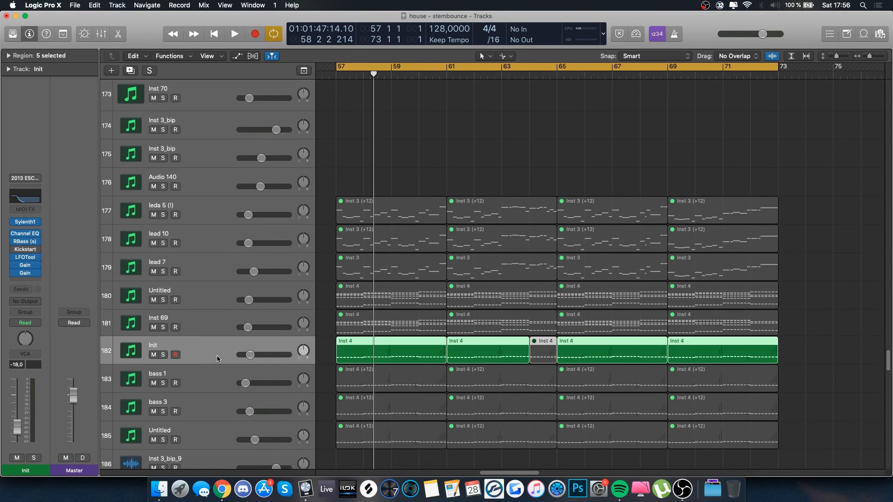
pyautogui.scroll(-15, 370, 383)
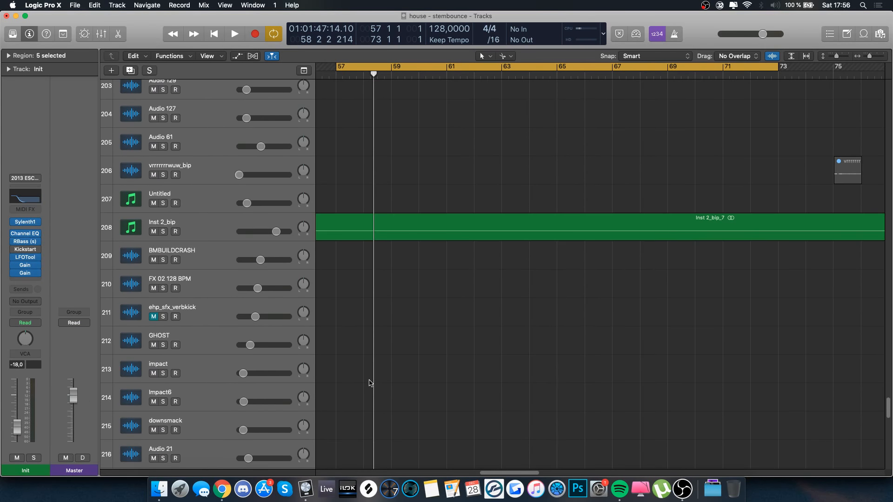
# - Solo the Inst 2_bip track below Untitled, show and hide track automation, and look through the track list during playback
pyautogui.click(202, 237)
pyautogui.press('s')
pyautogui.press('a')
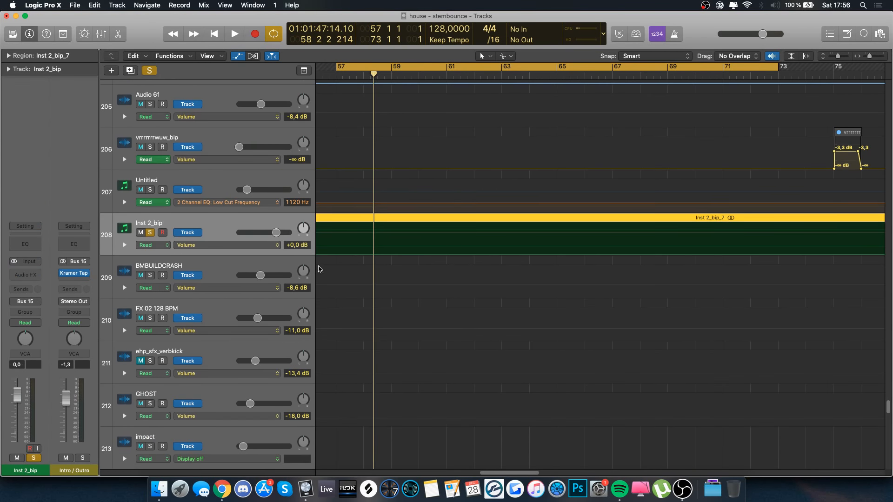
pyautogui.press('a')
pyautogui.scroll(-15, 319, 270)
pyautogui.scroll(14, 319, 270)
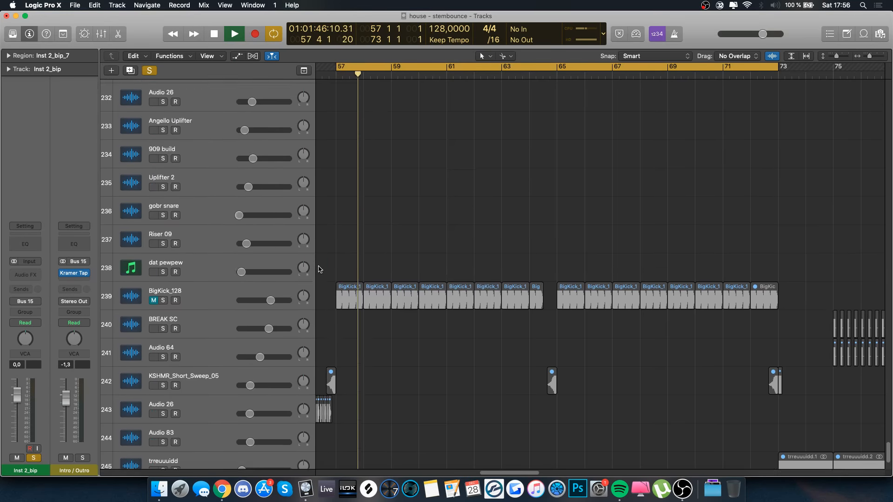
pyautogui.scroll(13, 320, 270)
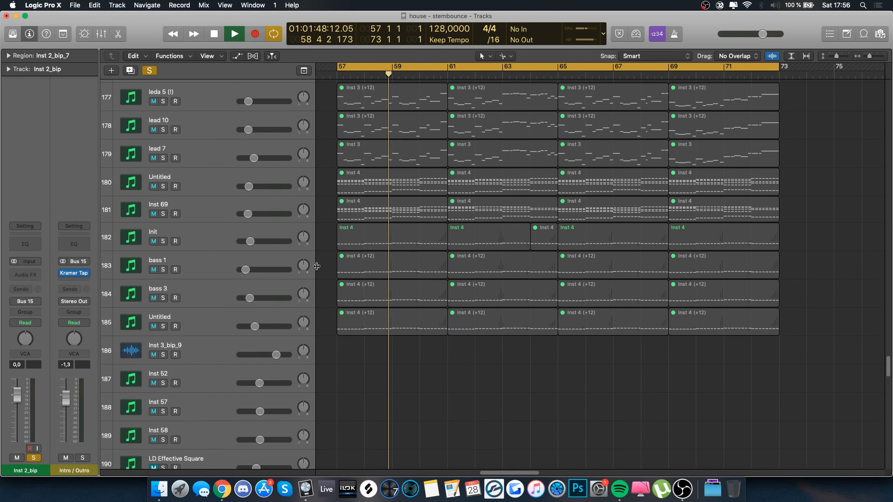
# - Solo the chord and bass layers from Untitled above Inst 69 through Untitled below bass 3, and select Init
pyautogui.click(221, 249)
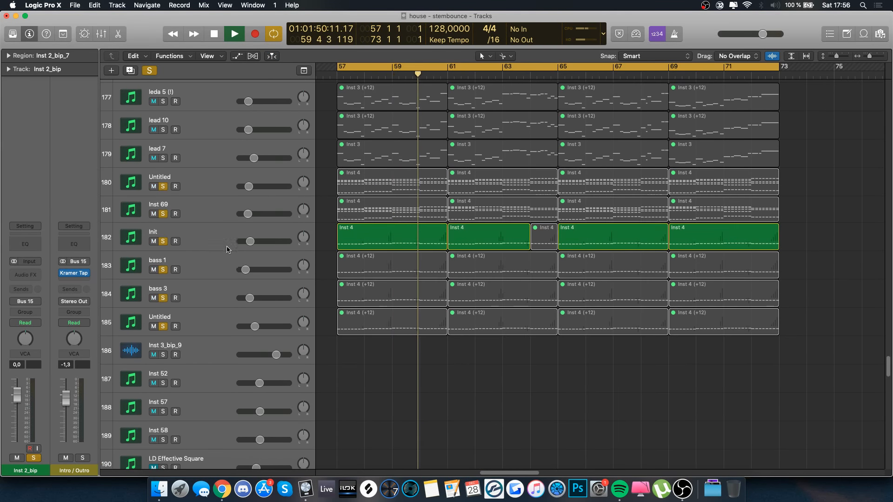
pyautogui.press('s')
pyautogui.scroll(3, 221, 249)
pyautogui.scroll(20, 221, 249)
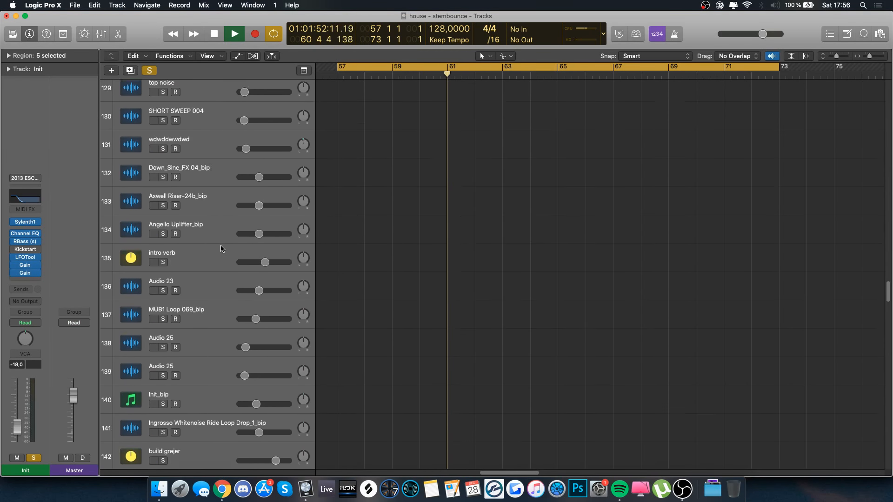
# - Solo all four layers of the bass group together during playback, stop, and clear every solo
pyautogui.scroll(8, 222, 249)
pyautogui.click(163, 300)
pyautogui.moveTo(163, 301); pyautogui.dragTo(163, 215)
pyautogui.scroll(5, 231, 205)
pyautogui.scroll(-2, 231, 205)
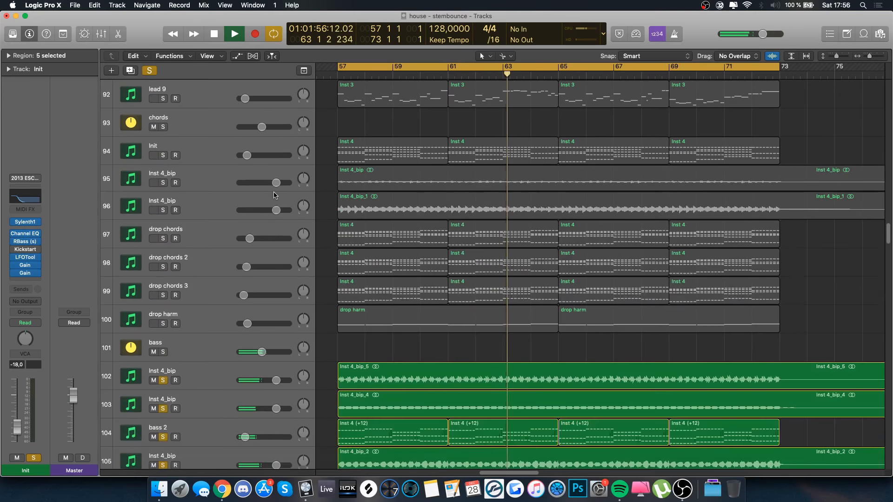
pyautogui.press('space')
pyautogui.click(150, 70)
# - Solo the second Inst 2_bip track below the Init tracks, play it briefly with automation shown, and clear its solo
pyautogui.scroll(14, 311, 188)
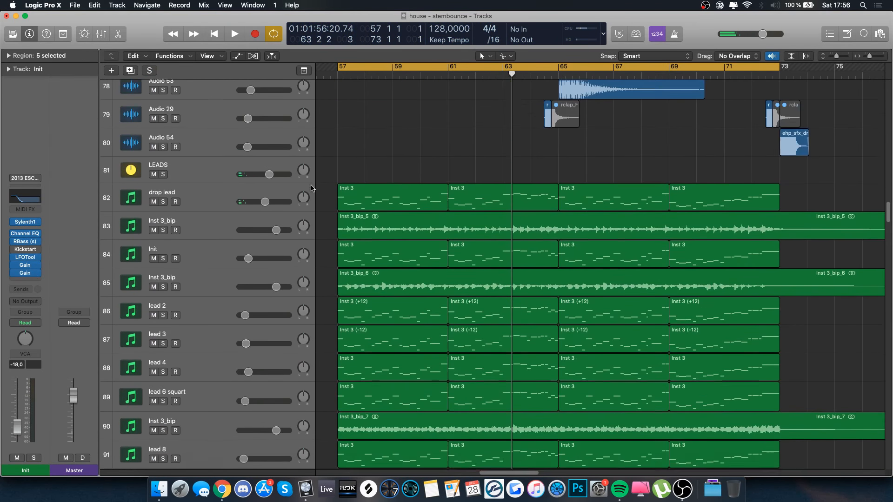
pyautogui.scroll(6, 311, 188)
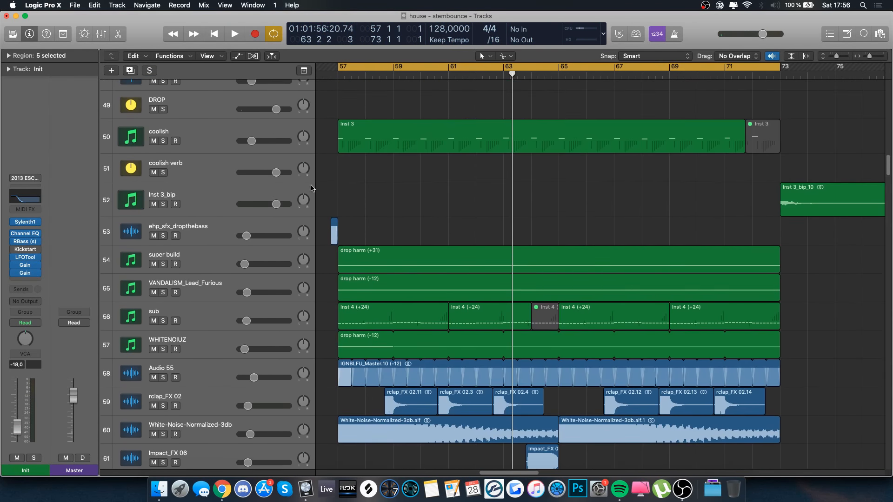
pyautogui.scroll(19, 208, 261)
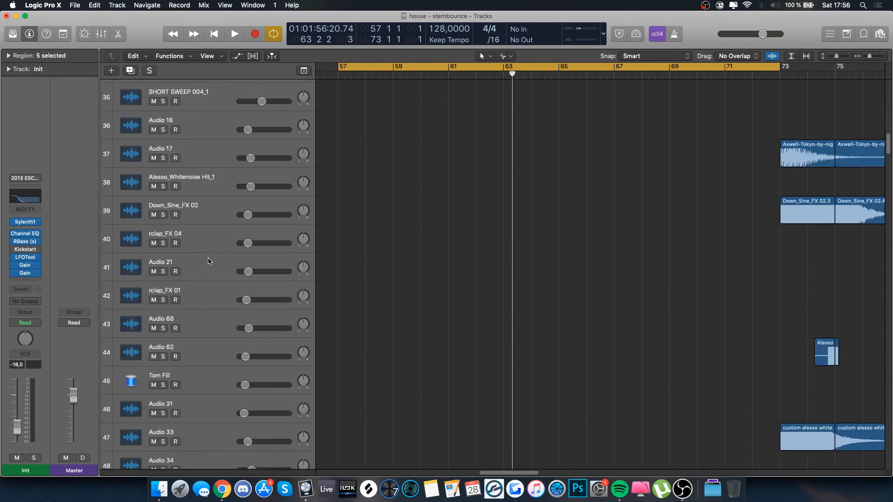
pyautogui.click(204, 278)
pyautogui.press('s')
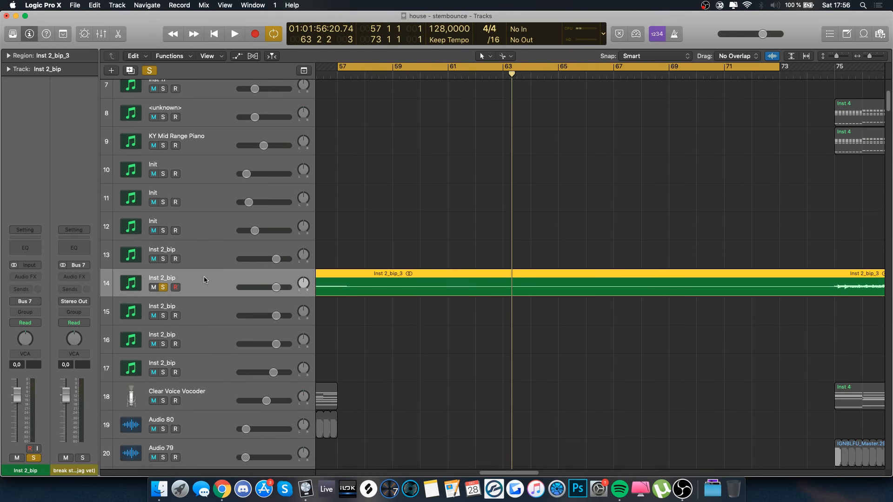
pyautogui.press('space')
pyautogui.press('a')
pyautogui.press('space')
pyautogui.press('a')
pyautogui.press('s')
# - Select the bass group track to view its bus plug-ins
pyautogui.scroll(-20, 381, 327)
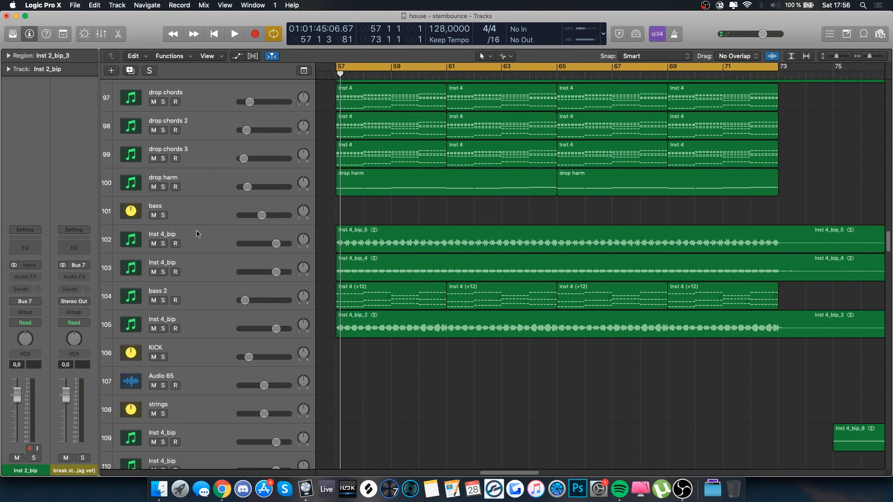
pyautogui.click(205, 211)
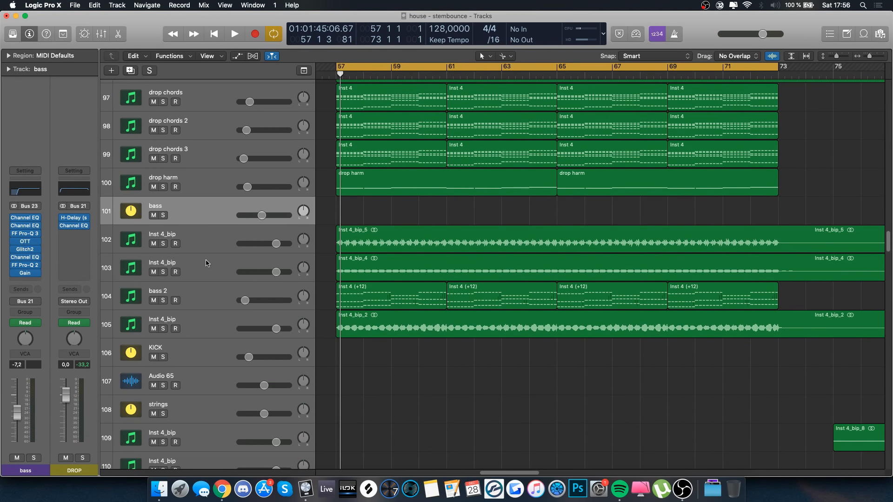
# - Look through the track list down to the unused tracks and back up to the drop's chord tracks
pyautogui.scroll(-15, 206, 263)
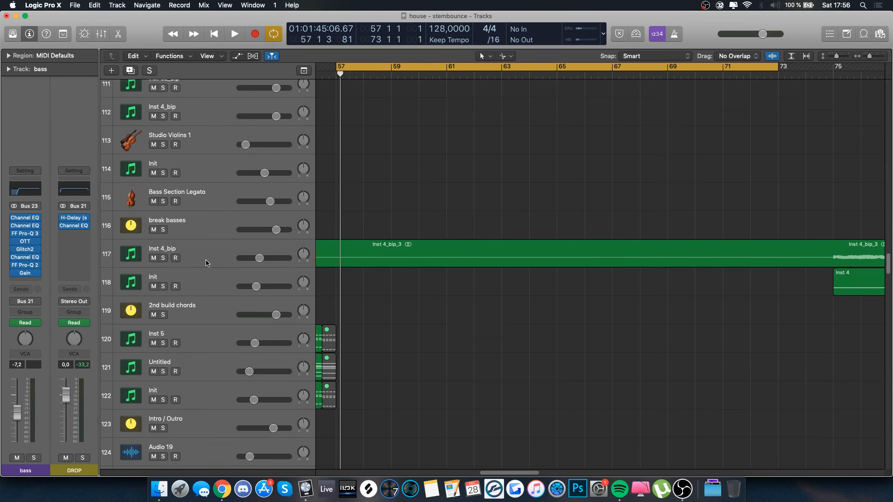
pyautogui.scroll(-15, 207, 265)
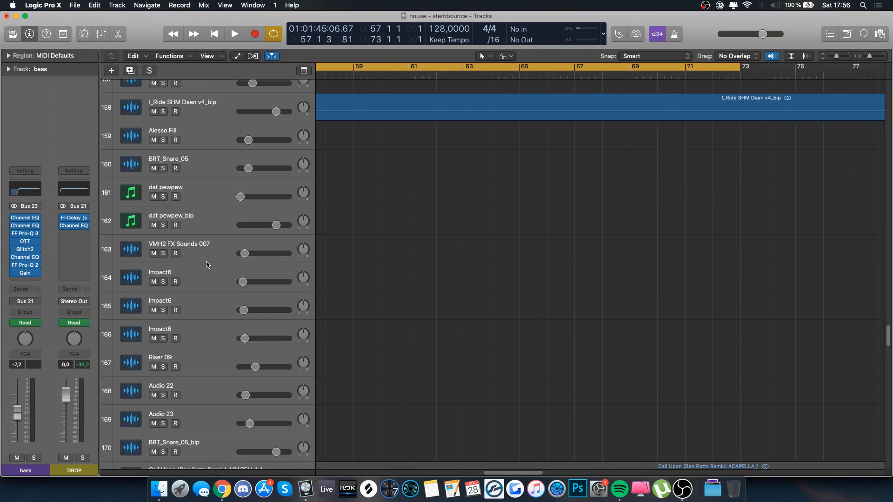
pyautogui.hscroll(-1, 206, 265)
pyautogui.scroll(-9, 206, 265)
pyautogui.hscroll(1, 206, 264)
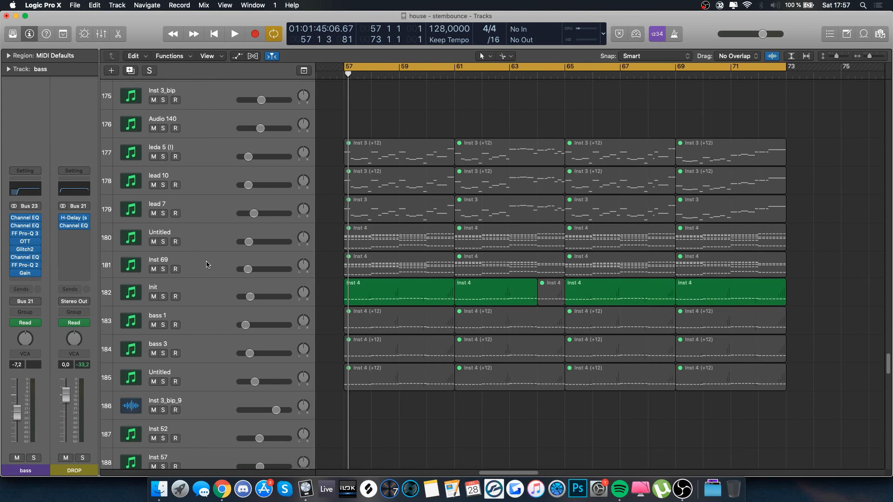
pyautogui.click(233, 302)
pyautogui.scroll(-18, 332, 316)
pyautogui.hscroll(1, 332, 316)
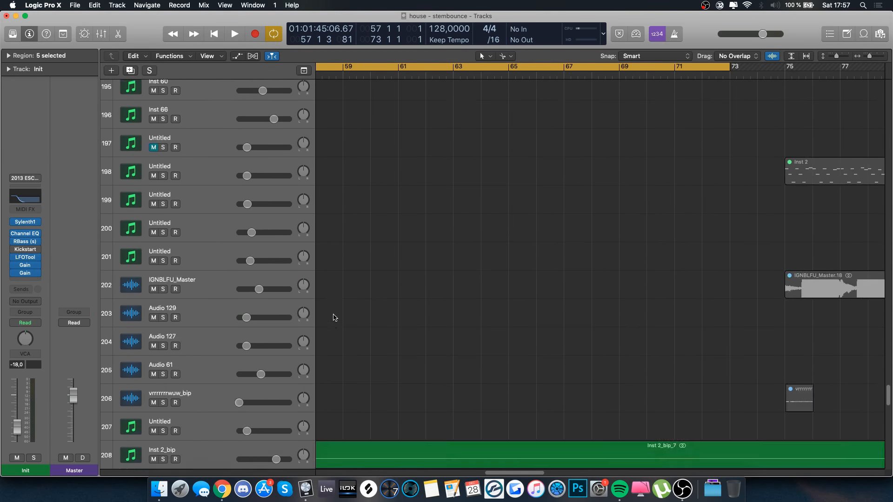
pyautogui.scroll(20, 333, 317)
pyautogui.hscroll(-2, 333, 317)
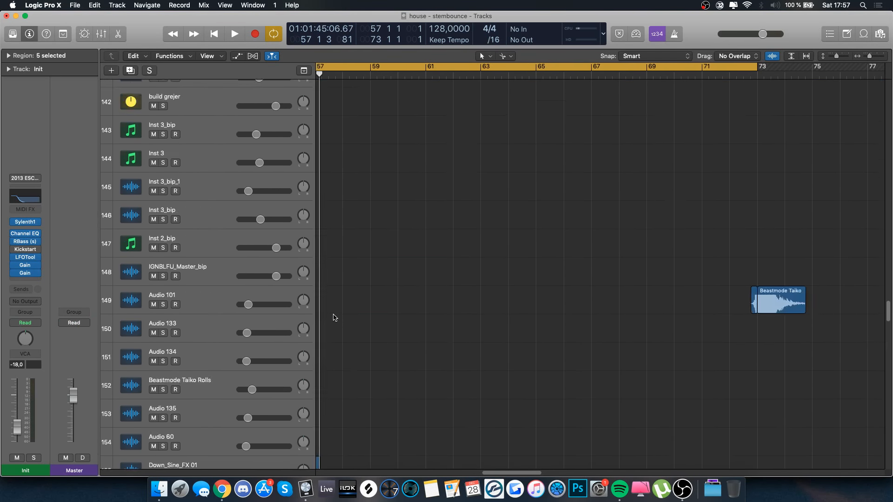
pyautogui.scroll(20, 333, 316)
pyautogui.hscroll(1, 333, 316)
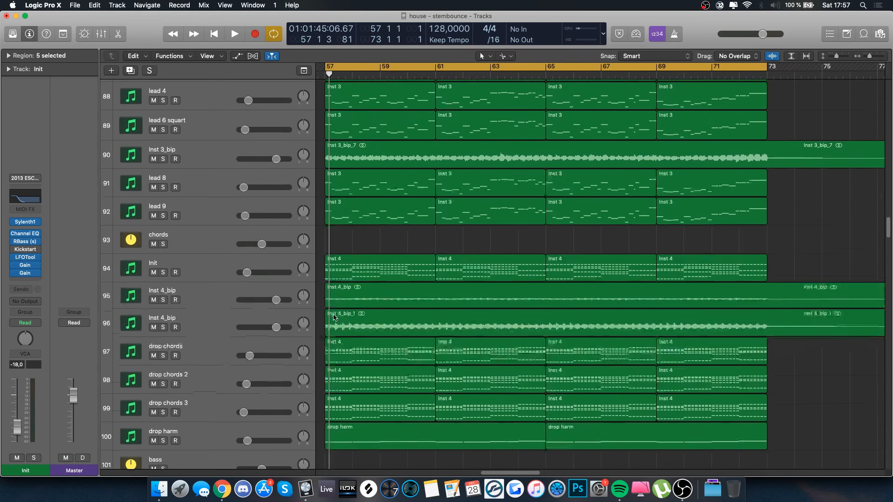
# - Solo the bass bus and inspect the Glitch2 plug-in in its insert chain
pyautogui.scroll(-1, 223, 335)
pyautogui.click(197, 391)
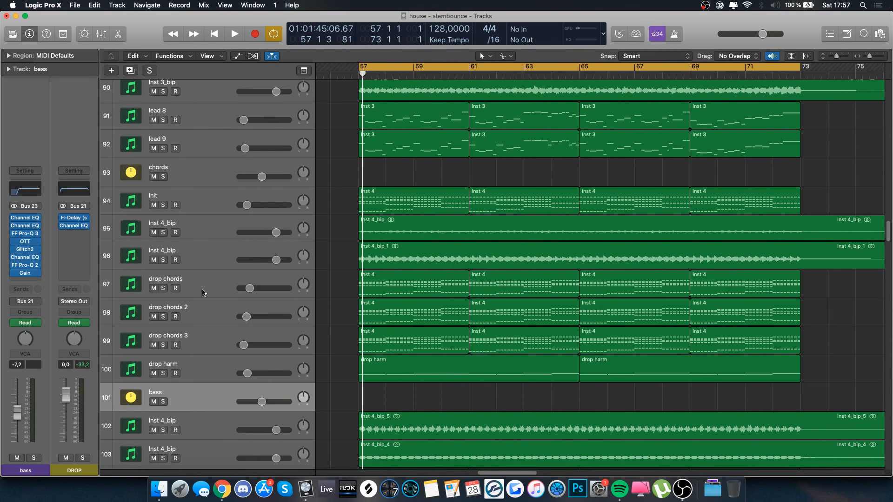
pyautogui.scroll(-1, 202, 285)
pyautogui.press('s')
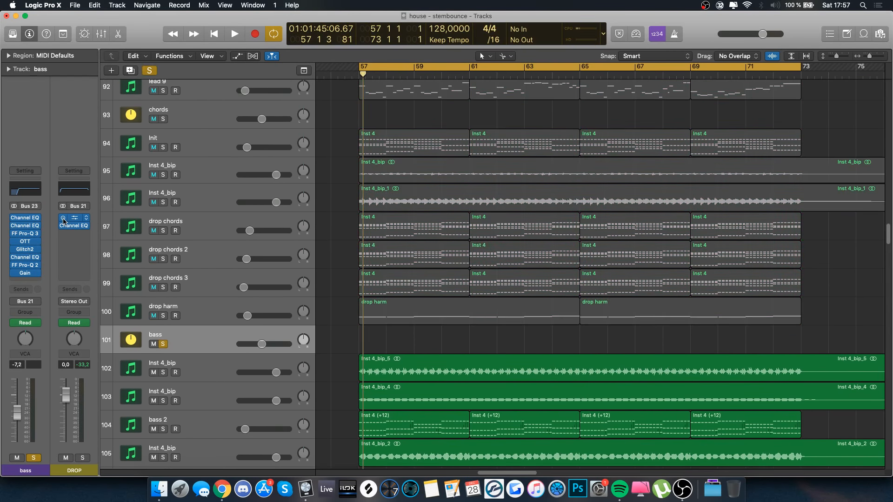
pyautogui.click(25, 250)
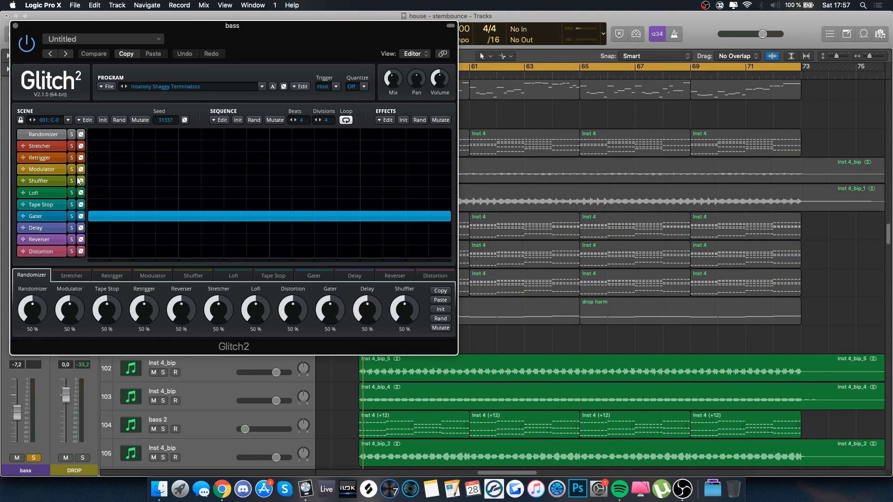
pyautogui.click(16, 26)
# - Play the soloed bass from bar 57, stop playback and clear the solo
pyautogui.press('space')
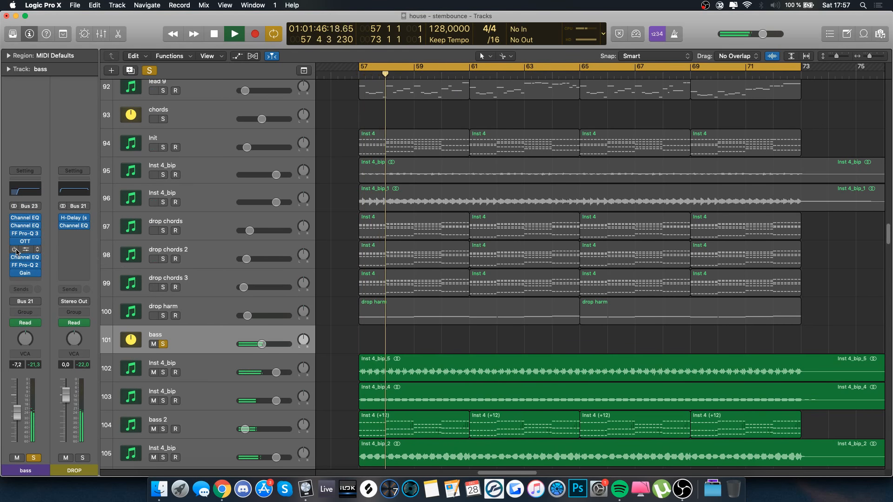
pyautogui.press('space')
pyautogui.hotkey('ctrl', 's')
pyautogui.hscroll(3, 251, 308)
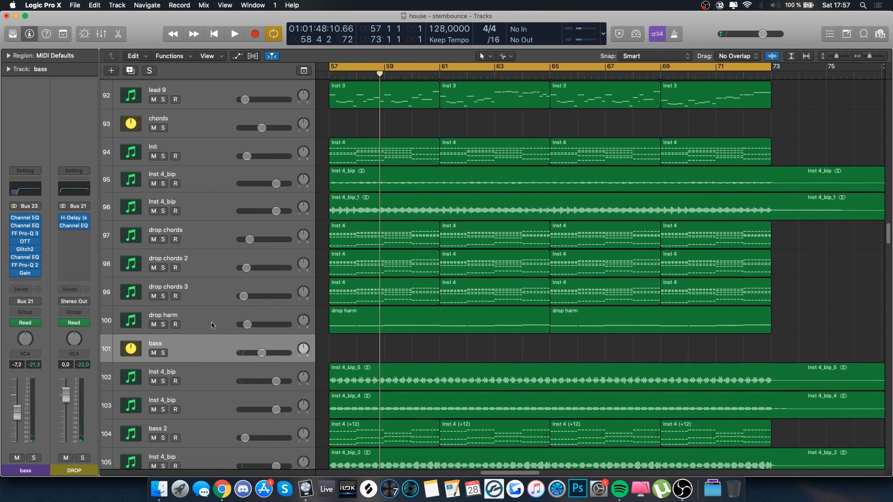
# - Solo the bass, chords and LEADS buses together and play them from the start of the loop
pyautogui.press('s')
pyautogui.scroll(6, 210, 306)
pyautogui.click(203, 250)
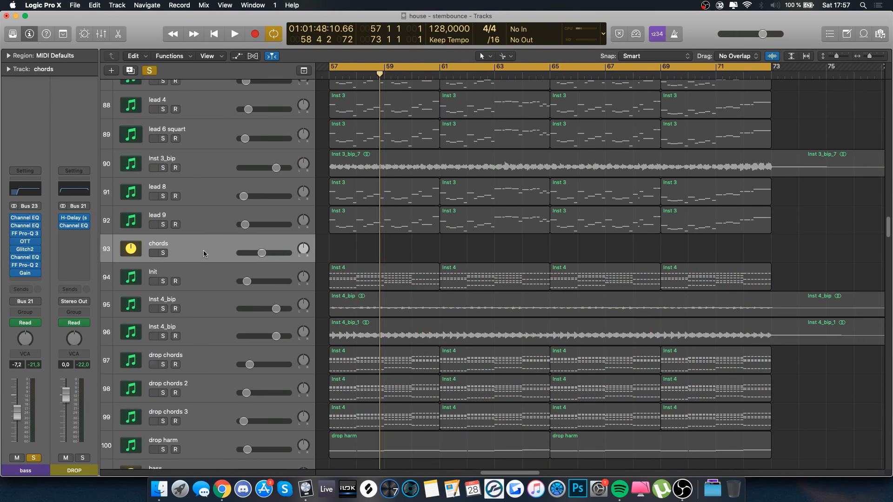
pyautogui.press('s')
pyautogui.scroll(11, 203, 241)
pyautogui.click(201, 166)
pyautogui.press('s')
pyautogui.press('space')
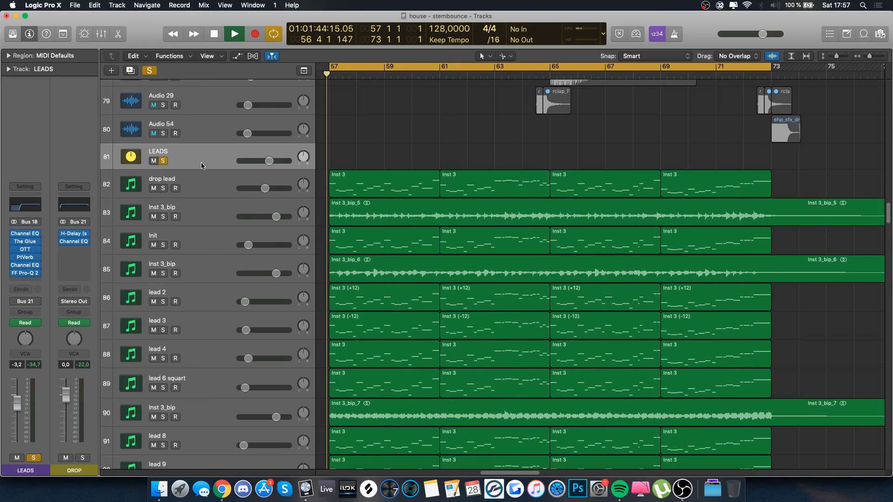
pyautogui.scroll(2, 358, 206)
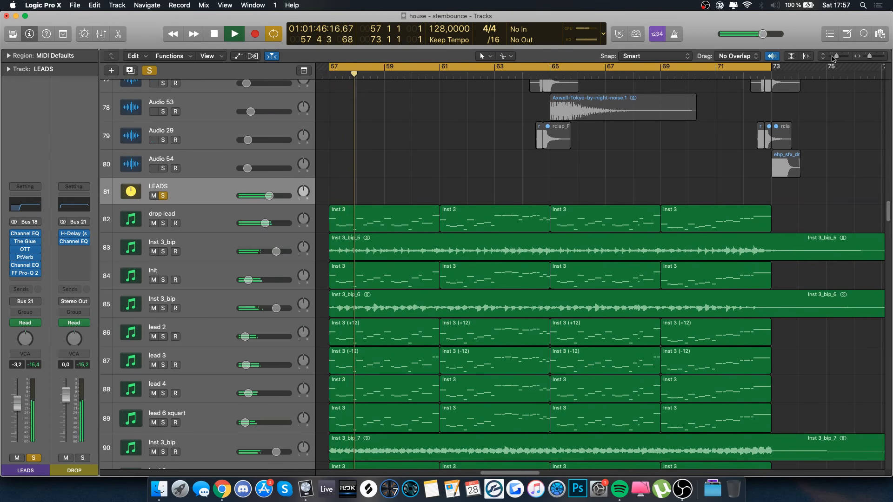
# - Compact the track rows, enable all plug-ins on the Stereo Out, and clear every solo before stopping playback
pyautogui.moveTo(836, 56); pyautogui.dragTo(830, 56)
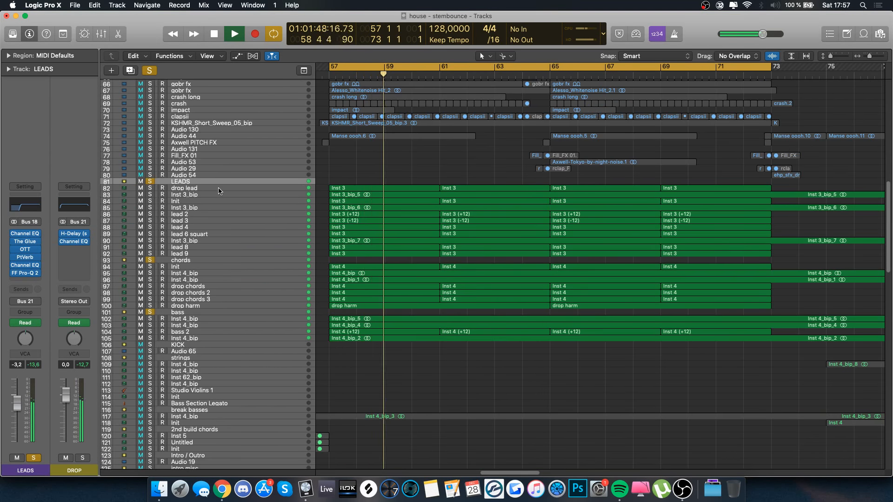
pyautogui.scroll(8, 192, 120)
pyautogui.click(188, 89)
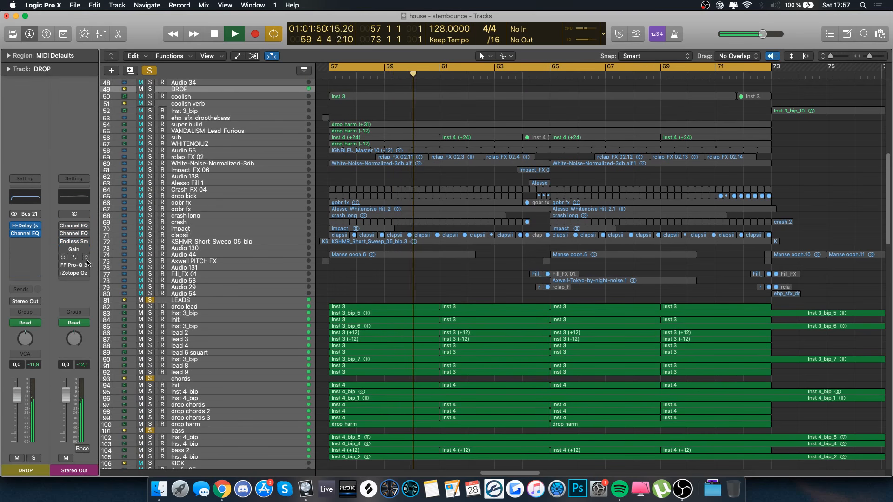
pyautogui.moveTo(62, 226); pyautogui.dragTo(61, 267)
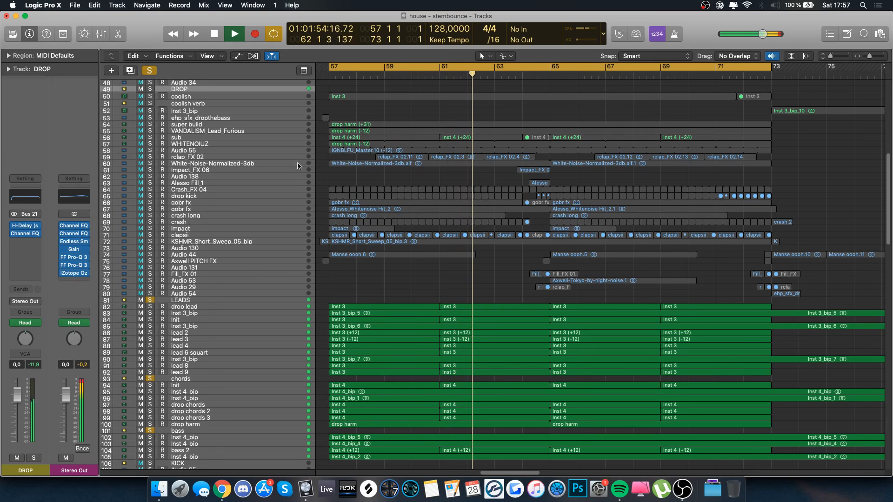
pyautogui.click(148, 71)
pyautogui.press('space')
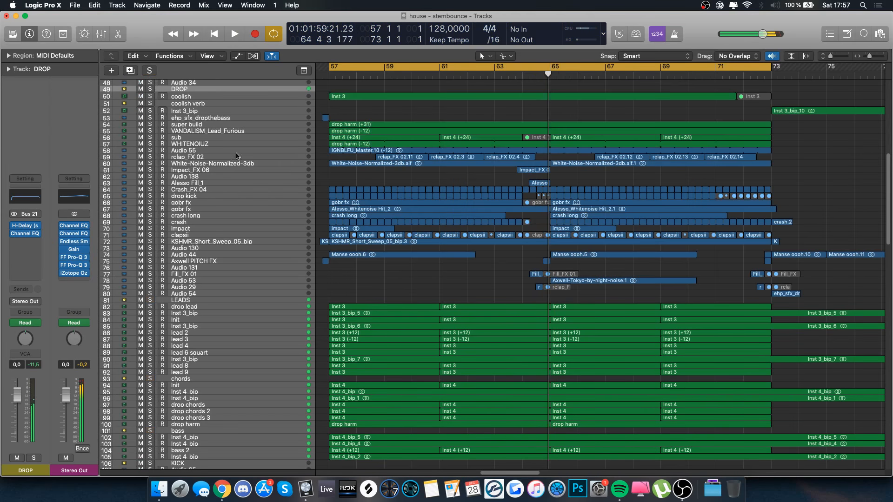
# - Solo the drop tracks from coolish through Audio 54, leaving out coolish and coolish verb
pyautogui.scroll(8, 219, 137)
pyautogui.scroll(-4, 253, 284)
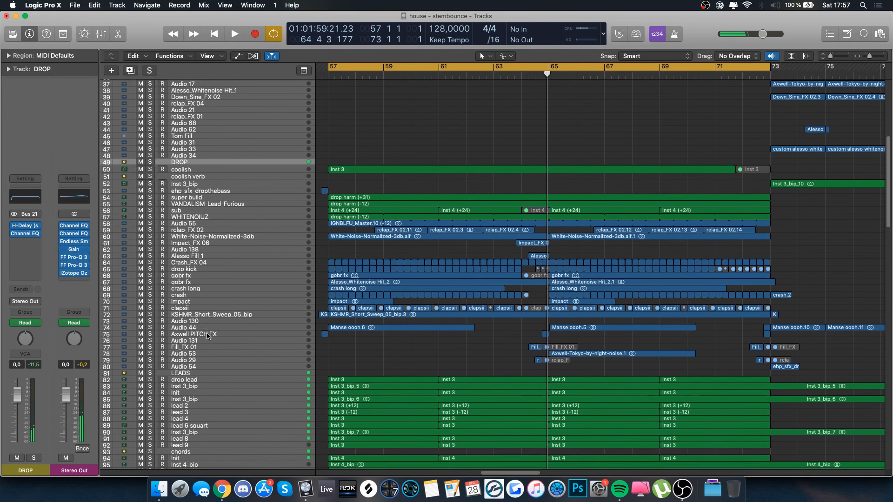
pyautogui.click(212, 367)
pyautogui.keyDown('shift'); pyautogui.click(214, 223); pyautogui.keyUp('shift')
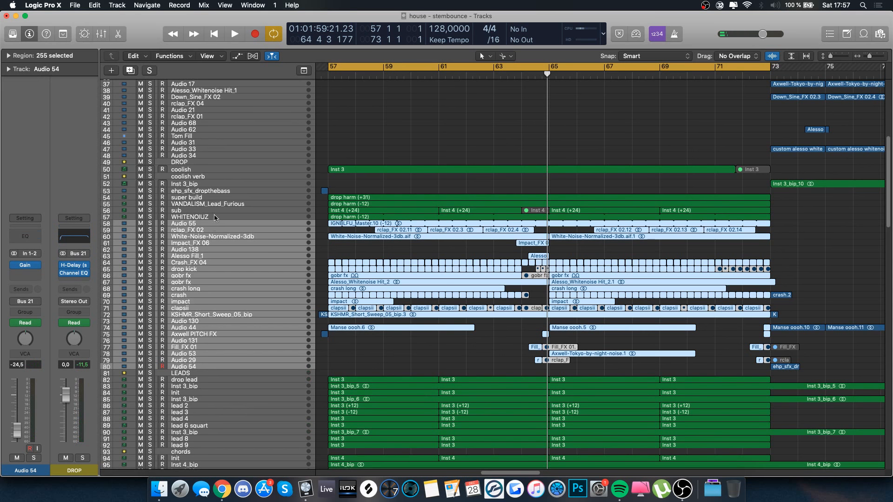
pyautogui.click(204, 173)
pyautogui.keyDown('shift'); pyautogui.click(209, 367); pyautogui.keyUp('shift')
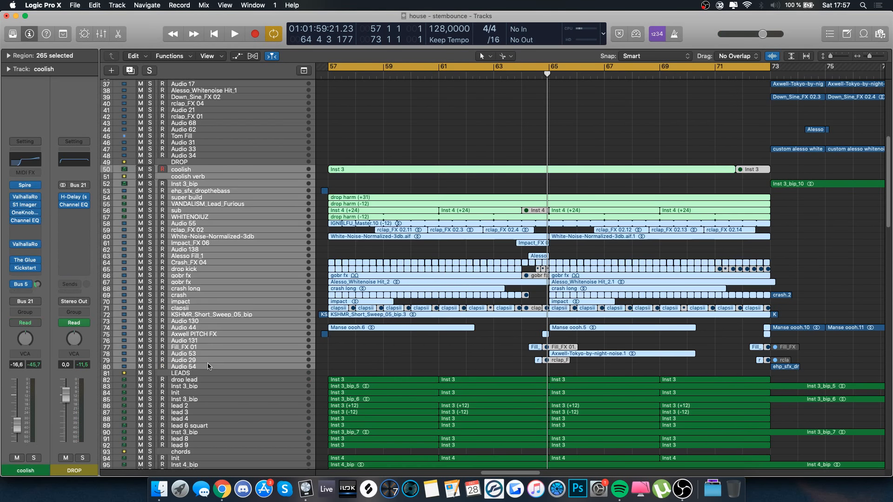
pyautogui.press('s')
pyautogui.click(201, 170)
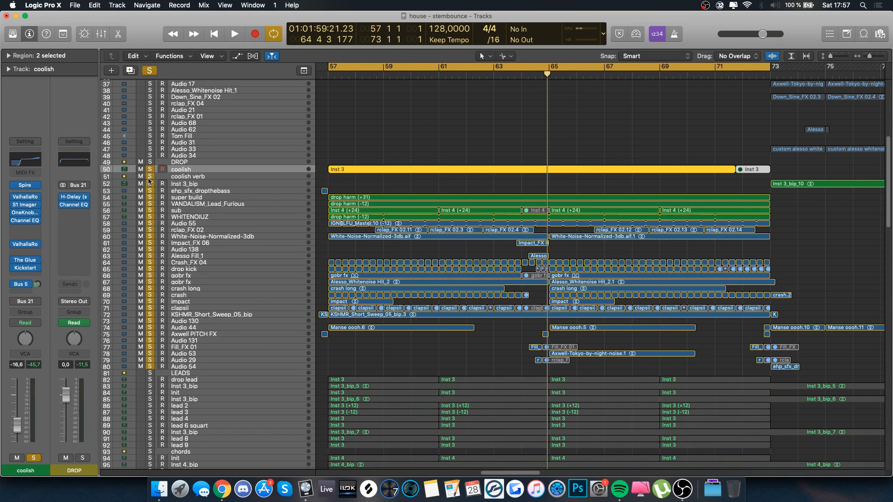
# - Enlarge the track rows, solo only the sub track and play it from bar 57
pyautogui.click(834, 56)
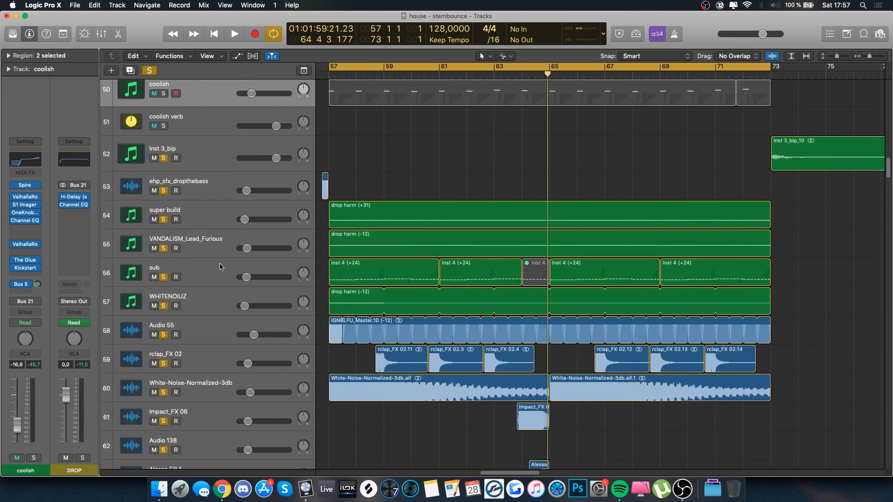
pyautogui.click(219, 267)
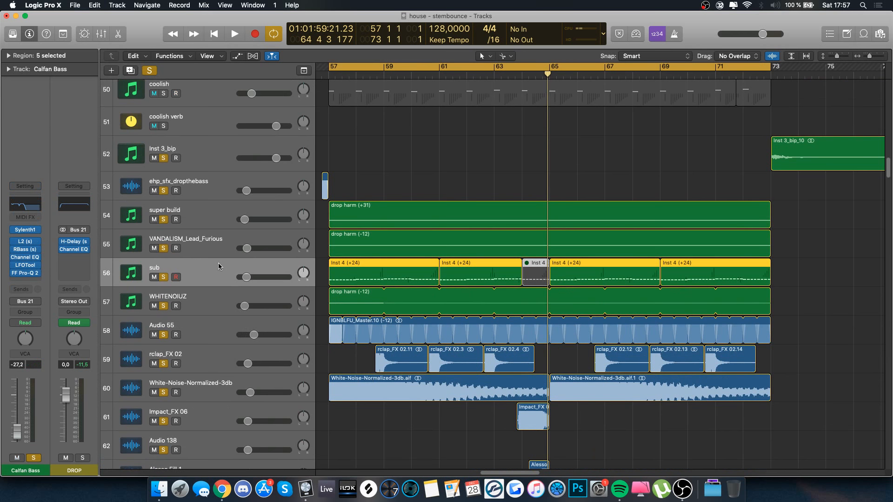
pyautogui.click(149, 70)
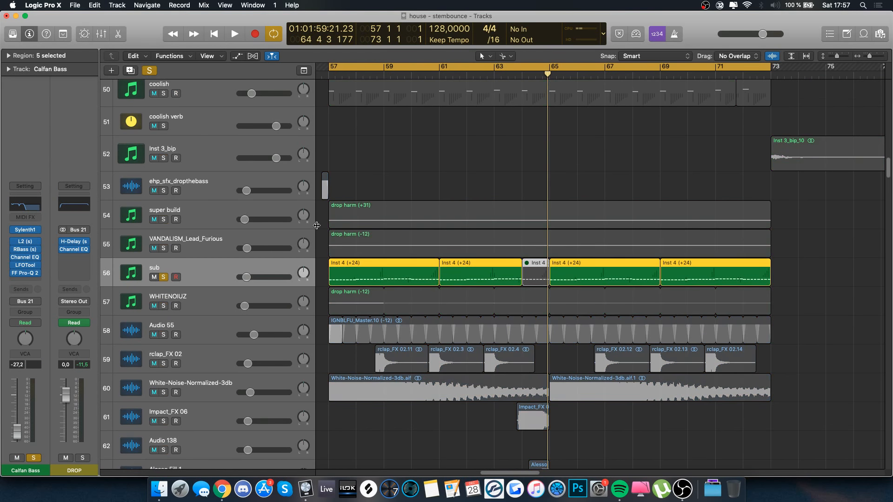
pyautogui.press('space')
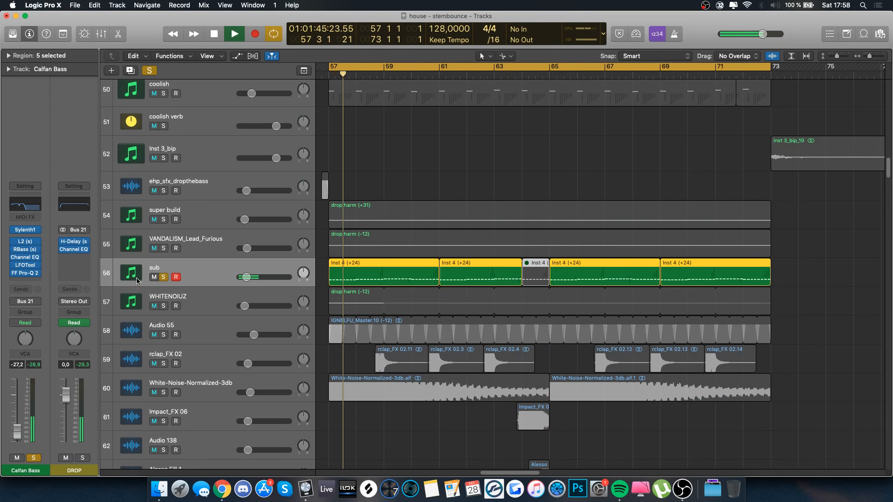
pyautogui.press('space')
# - Inspect the settings of the sub track's L2, RBass and LFOTool plug-ins
pyautogui.click(26, 241)
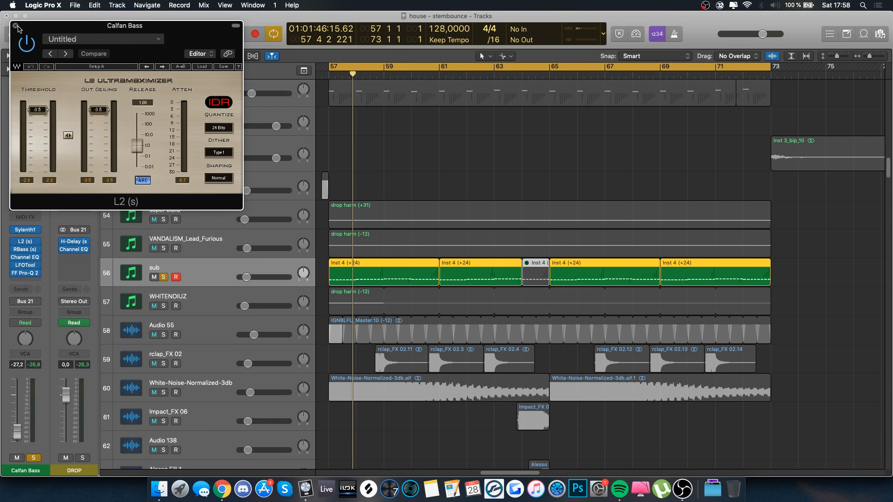
pyautogui.click(16, 27)
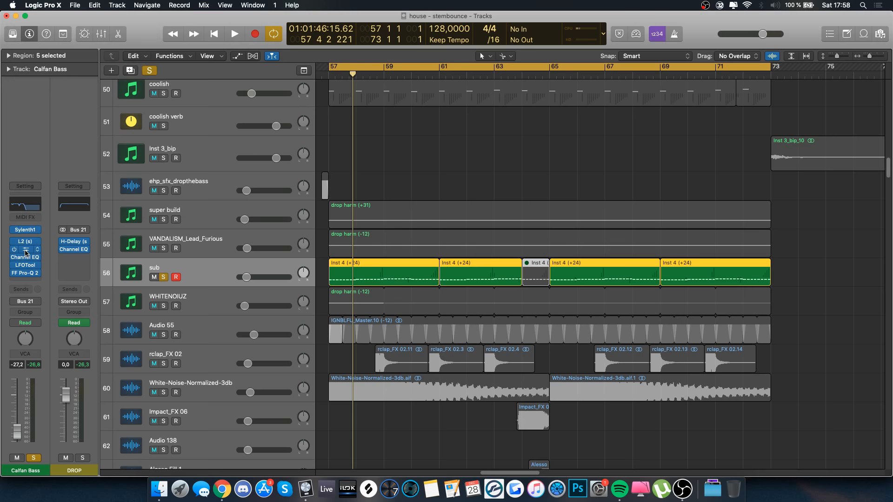
pyautogui.click(26, 253)
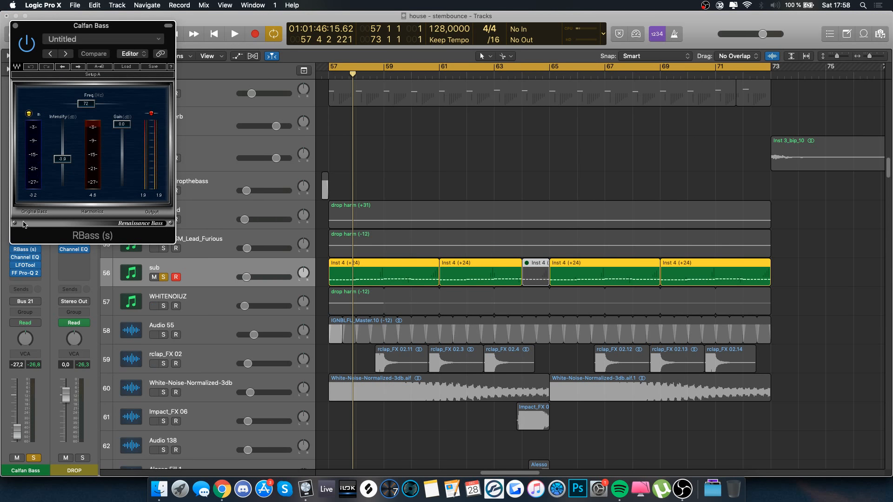
pyautogui.click(26, 265)
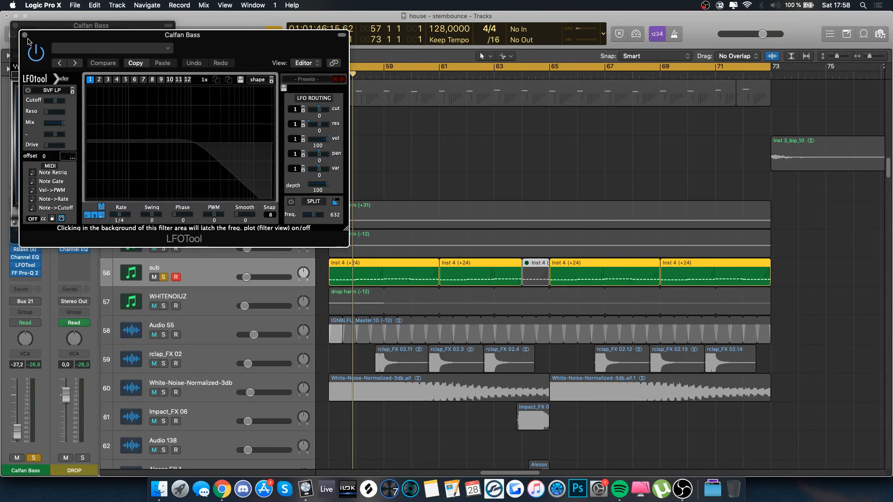
pyautogui.click(25, 35)
# - Inspect the curves of the sub track's FF Pro-Q 2 and Channel EQ plug-ins
pyautogui.click(31, 242)
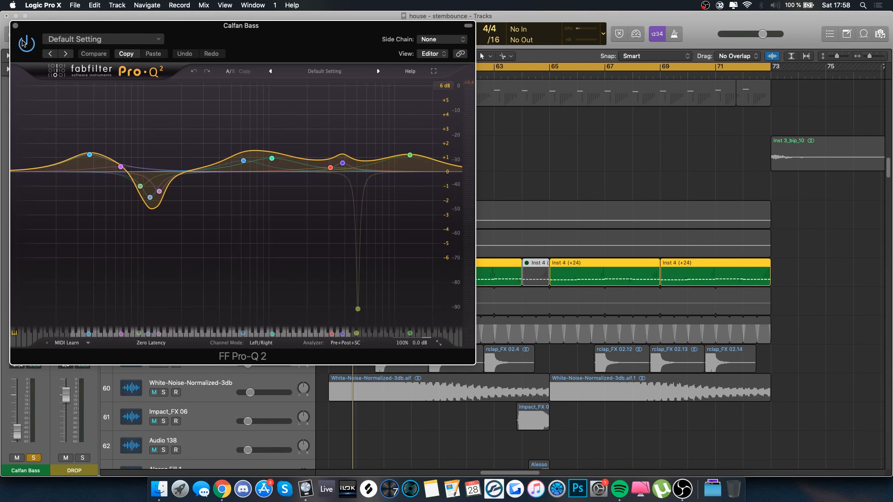
pyautogui.click(16, 26)
pyautogui.click(29, 262)
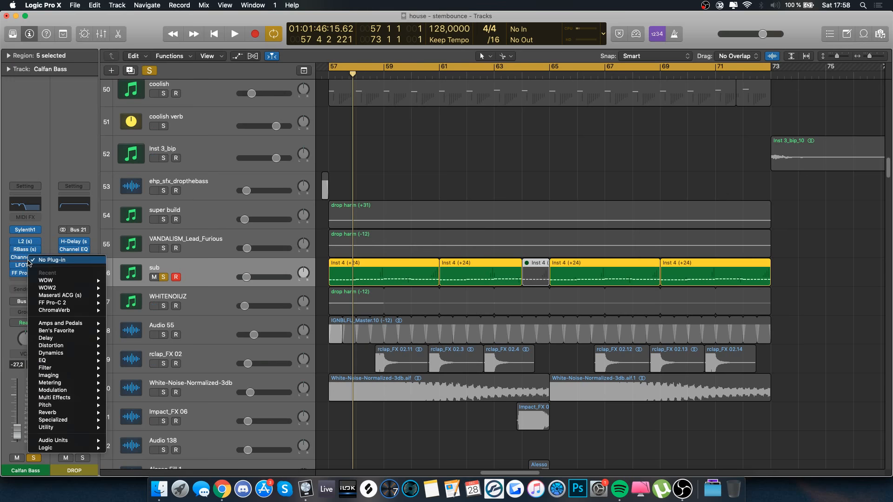
pyautogui.click(21, 260)
pyautogui.click(25, 257)
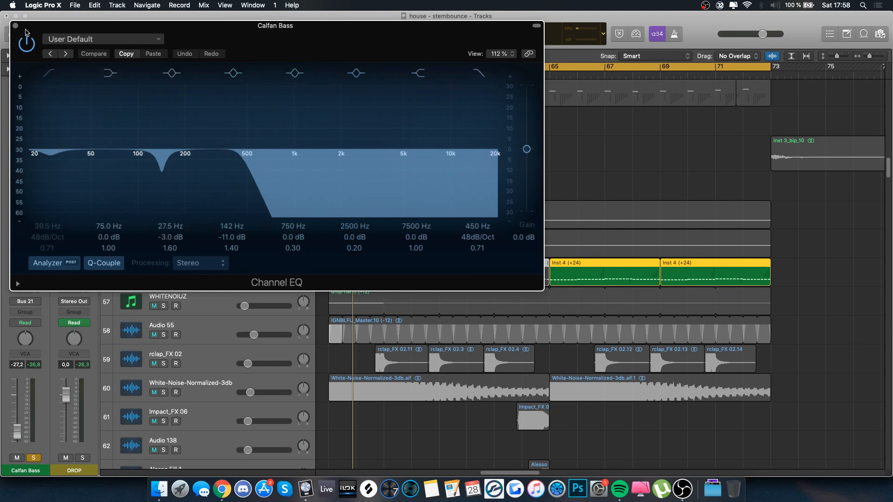
pyautogui.click(15, 25)
# - Turn off the sub's solo, select Audio 55 and review the drop's drum and FX tracks down to LEADS
pyautogui.press('s')
pyautogui.scroll(-3, 359, 274)
pyautogui.click(206, 275)
pyautogui.scroll(-5, 336, 397)
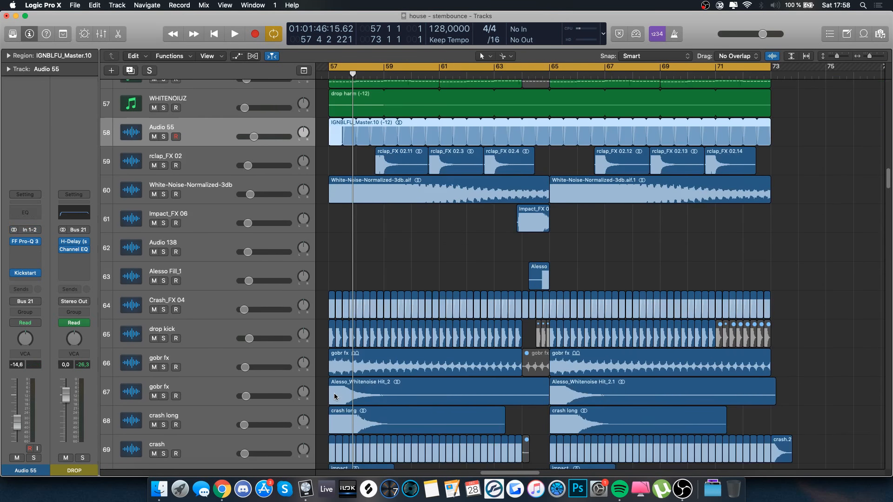
pyautogui.scroll(-10, 335, 396)
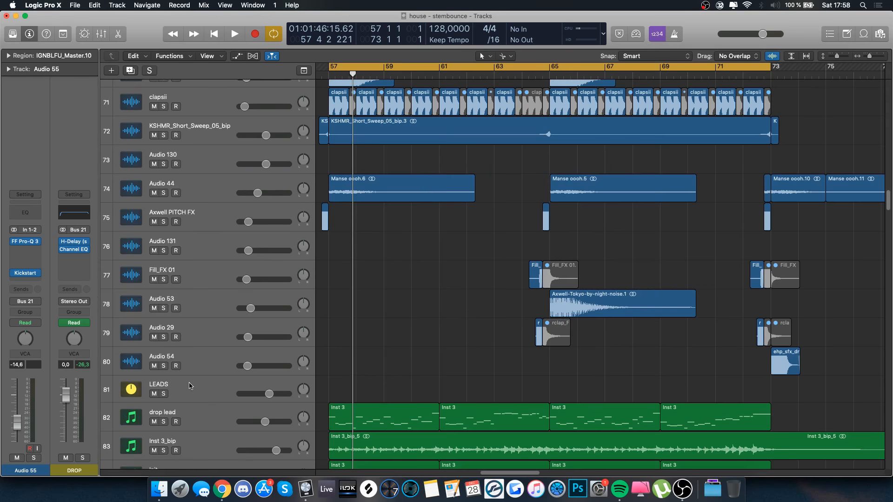
# - Solo the drop's drum and FX tracks, select the KSHMR_Short_Sweep_05 track and play from bar 57
pyautogui.press('super+a')
pyautogui.press('s')
pyautogui.scroll(-1, 691, 254)
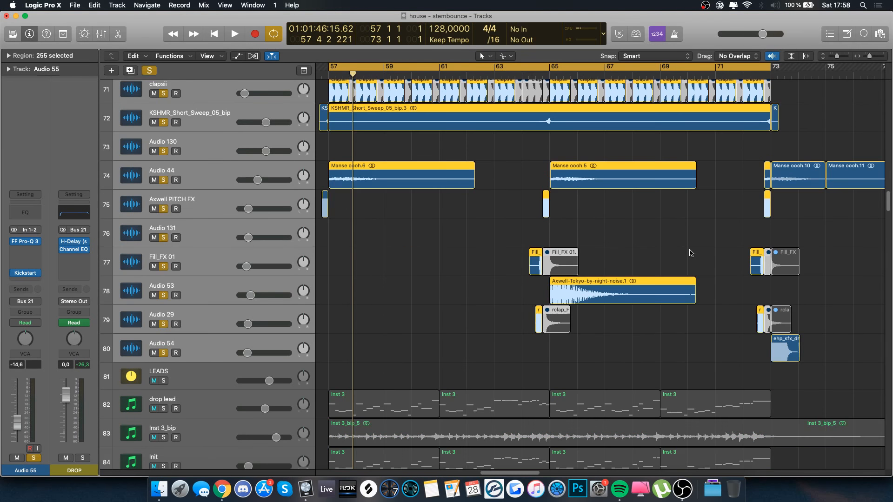
pyautogui.scroll(-20, 690, 254)
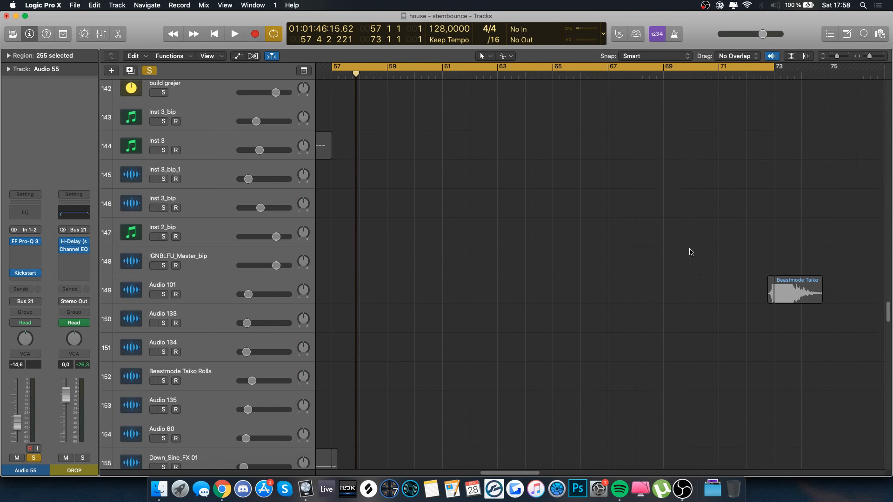
pyautogui.scroll(-20, 691, 252)
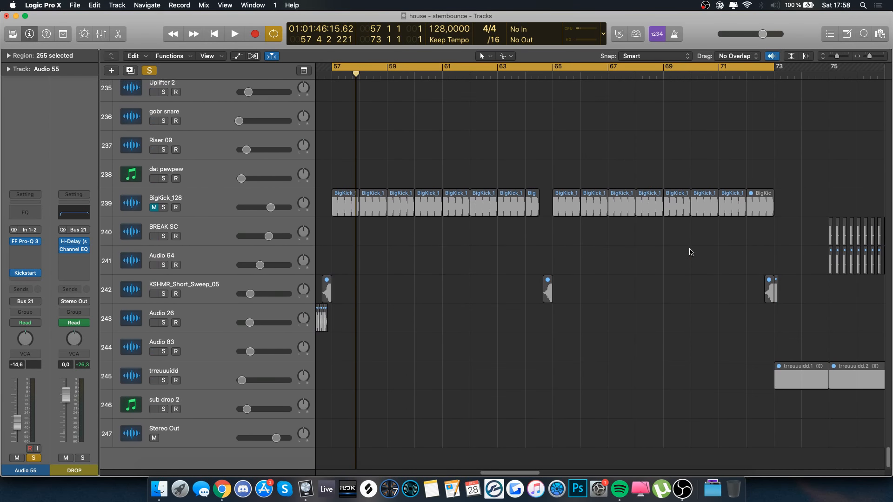
pyautogui.click(229, 288)
pyautogui.scroll(20, 406, 300)
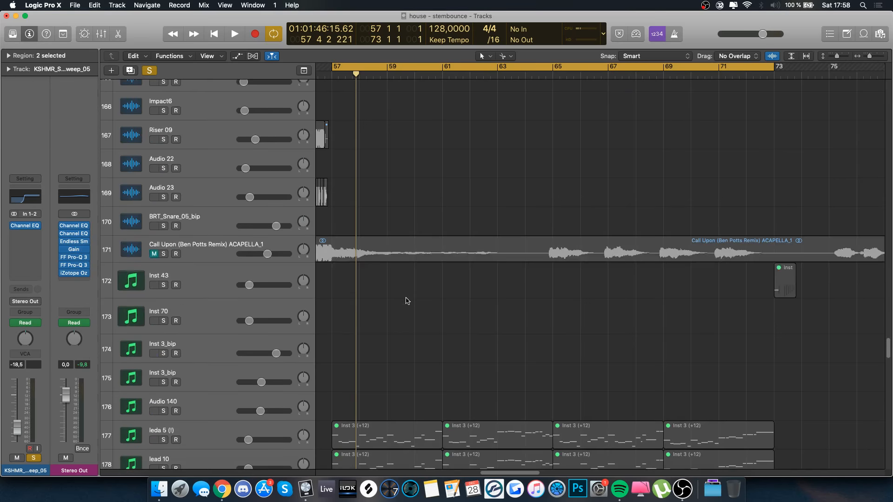
pyautogui.scroll(20, 406, 300)
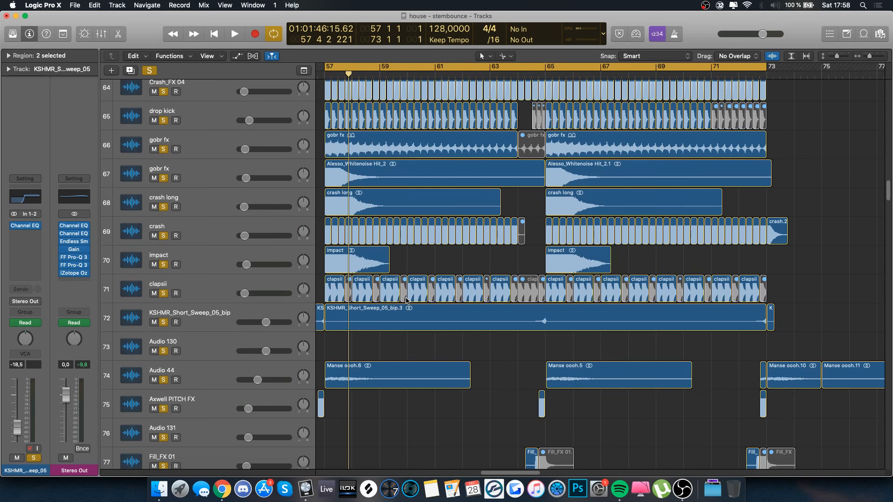
pyautogui.press('space')
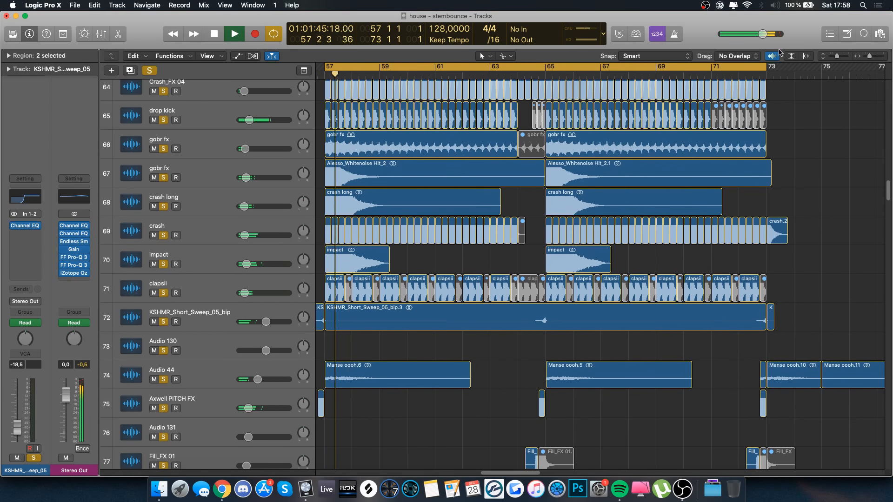
# - Shrink the track rows and follow the soloed drum and FX regions from WHITENOIUZ to Audio 53 during playback
pyautogui.scroll(2, 729, 78)
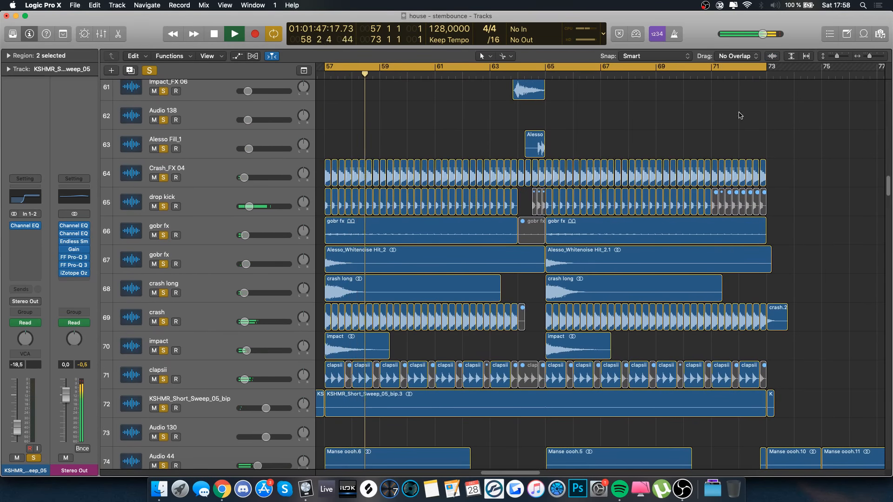
pyautogui.moveTo(839, 58); pyautogui.dragTo(834, 58)
pyautogui.scroll(-5, 604, 197)
pyautogui.hscroll(2, 604, 197)
pyautogui.scroll(5, 604, 198)
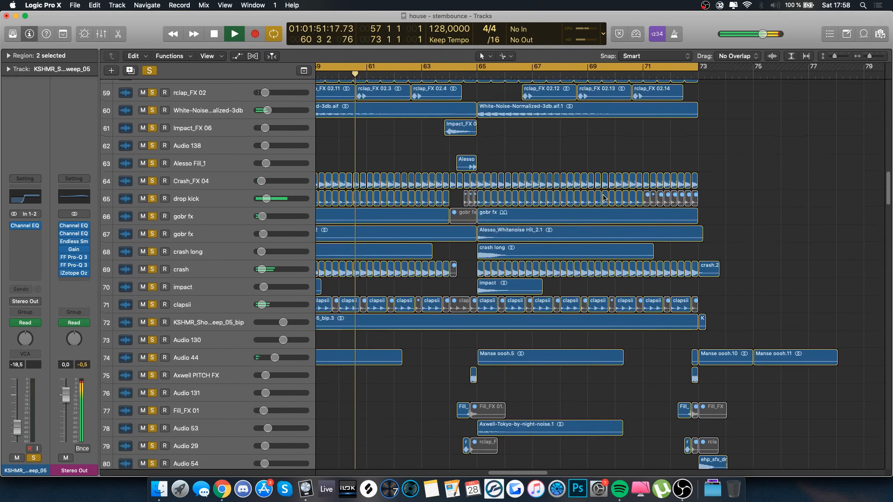
pyautogui.scroll(5, 604, 198)
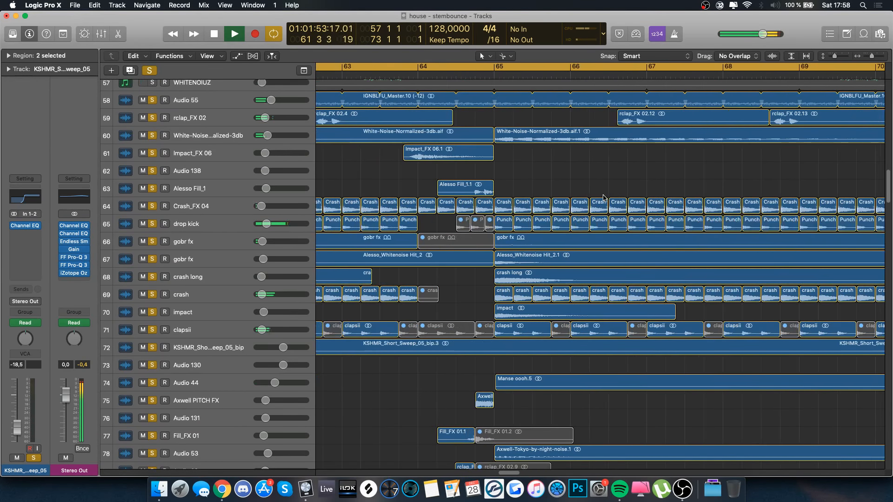
pyautogui.scroll(1, 604, 198)
# - Show the automation with Audio 138 selected, review the volume and EQ curves down to drop lead, and hide it again
pyautogui.click(220, 186)
pyautogui.press('a')
pyautogui.scroll(-10, 354, 264)
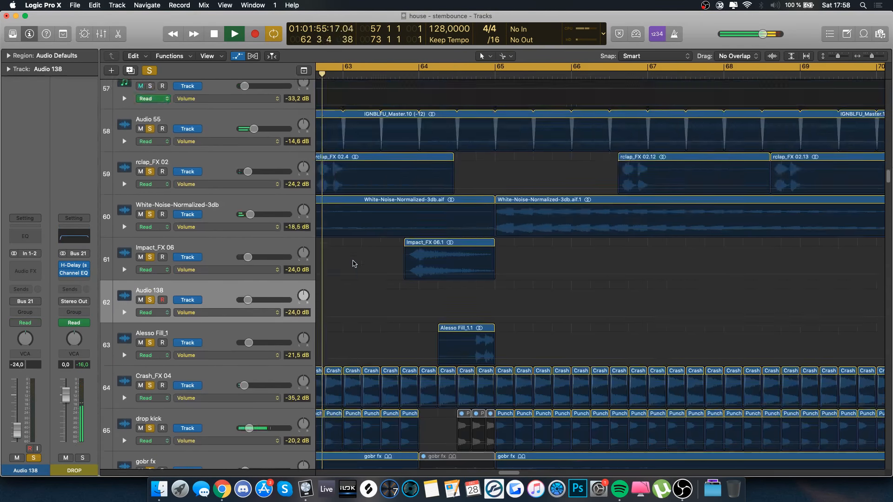
pyautogui.scroll(4, 354, 263)
pyautogui.hscroll(10, 354, 264)
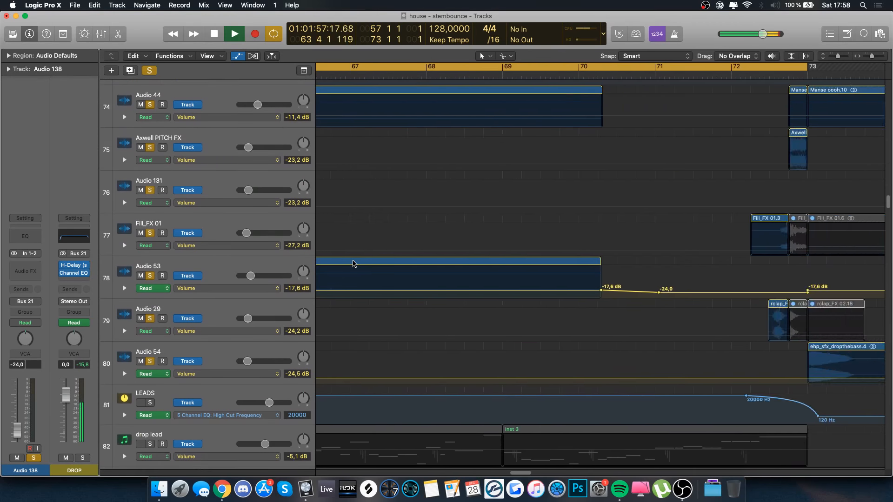
pyautogui.press('super+Left')
pyautogui.press('super+Left')
pyautogui.hscroll(-7, 354, 264)
pyautogui.press('a')
pyautogui.scroll(3, 401, 271)
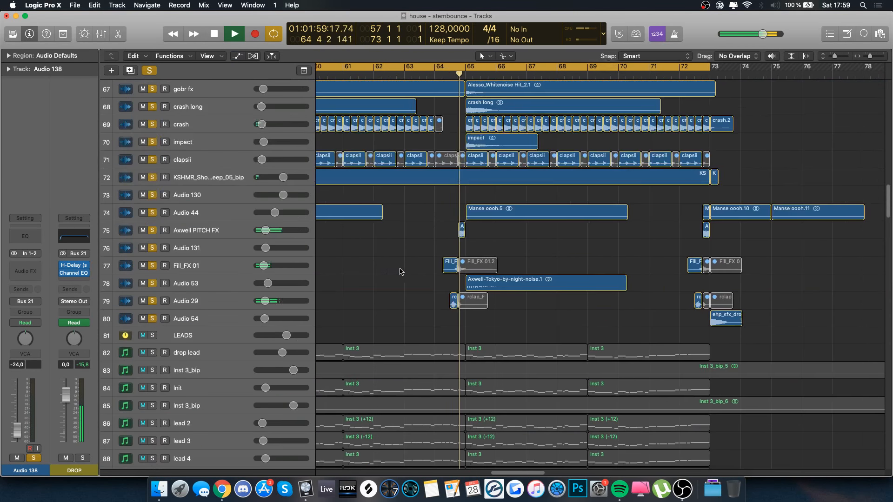
# - Turn off the cycle, stop playback and leave only the drop kick track soloed
pyautogui.scroll(2, 400, 271)
pyautogui.hscroll(2, 401, 272)
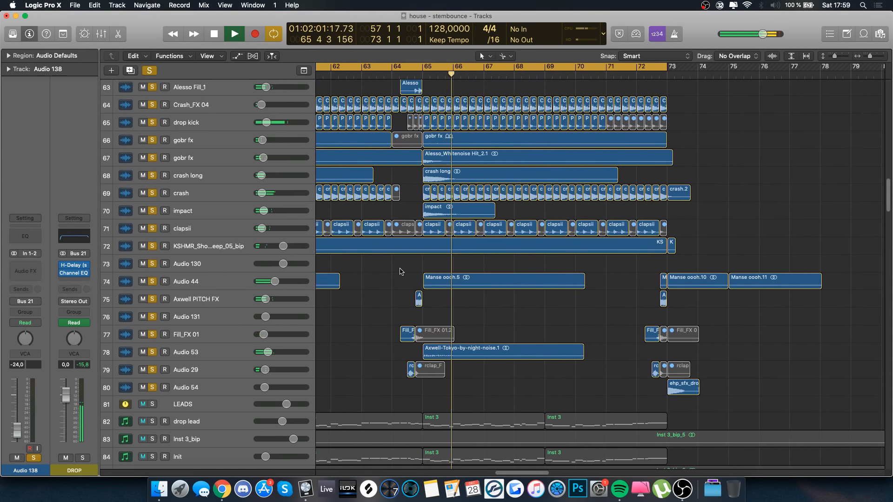
pyautogui.click(649, 66)
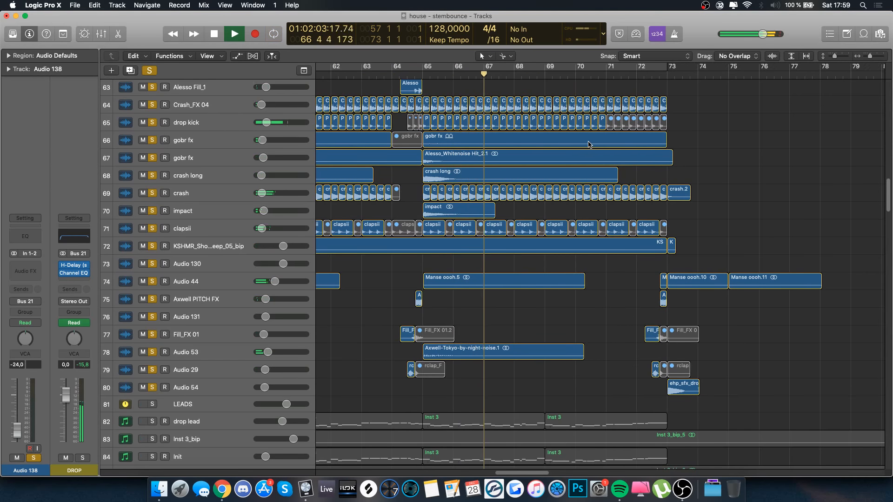
pyautogui.hscroll(-3, 583, 145)
pyautogui.click(197, 120)
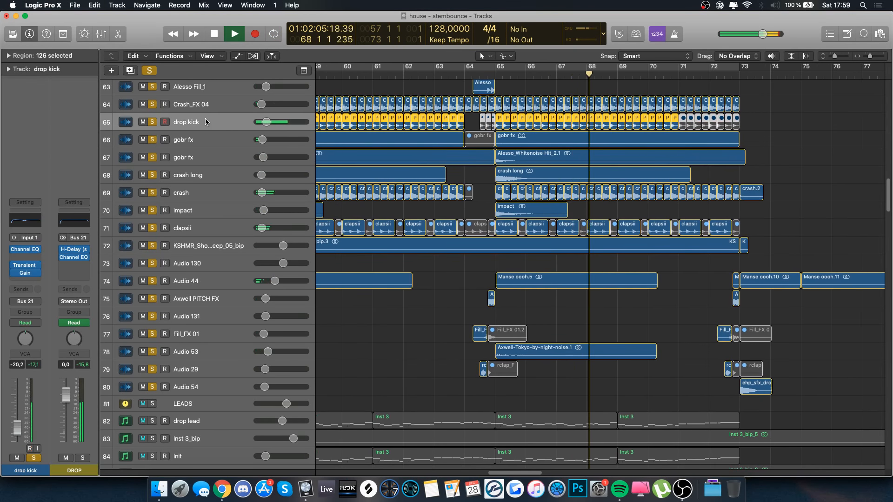
pyautogui.press('space')
pyautogui.click(145, 71)
pyautogui.hscroll(-3, 372, 183)
pyautogui.press('s')
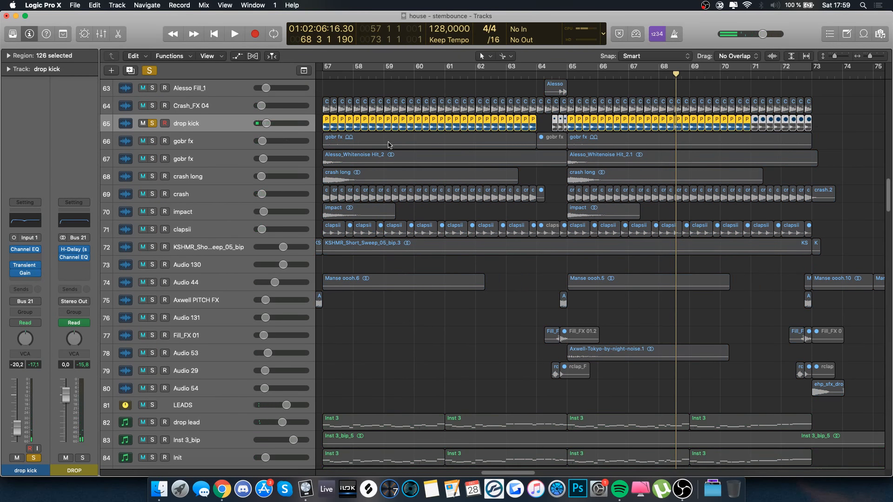
# - Inspect the settings of the drop kick's Channel EQ, Transient Shaper and Gain plug-ins
pyautogui.click(26, 250)
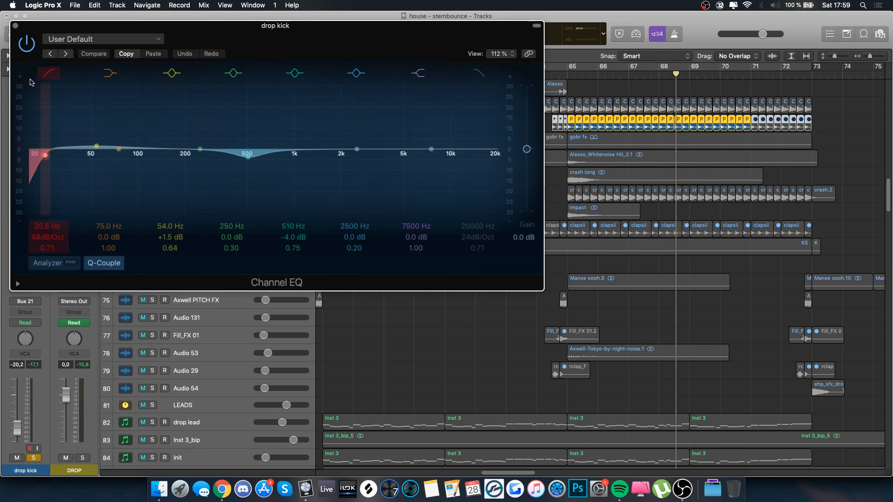
pyautogui.click(16, 26)
pyautogui.click(25, 267)
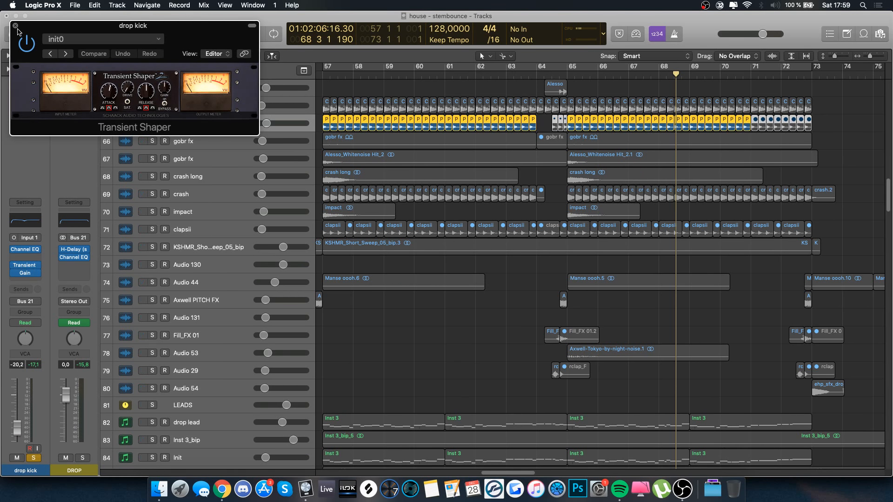
pyautogui.click(16, 26)
pyautogui.click(31, 272)
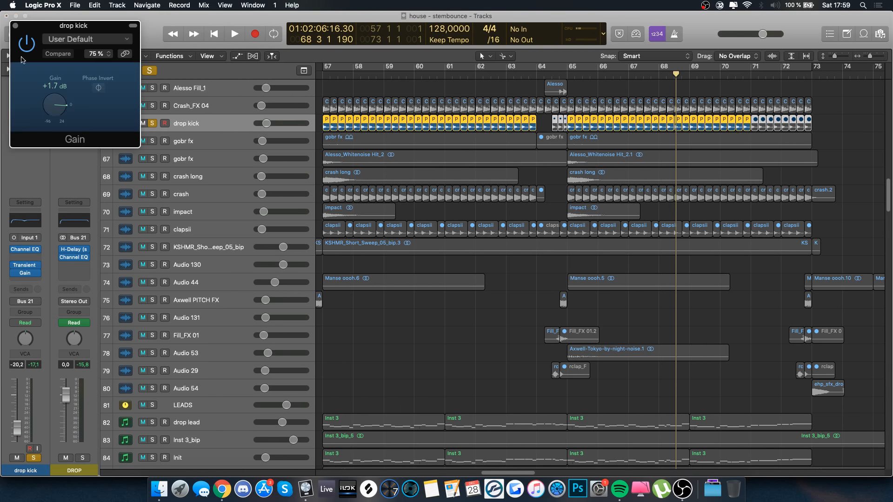
pyautogui.click(15, 26)
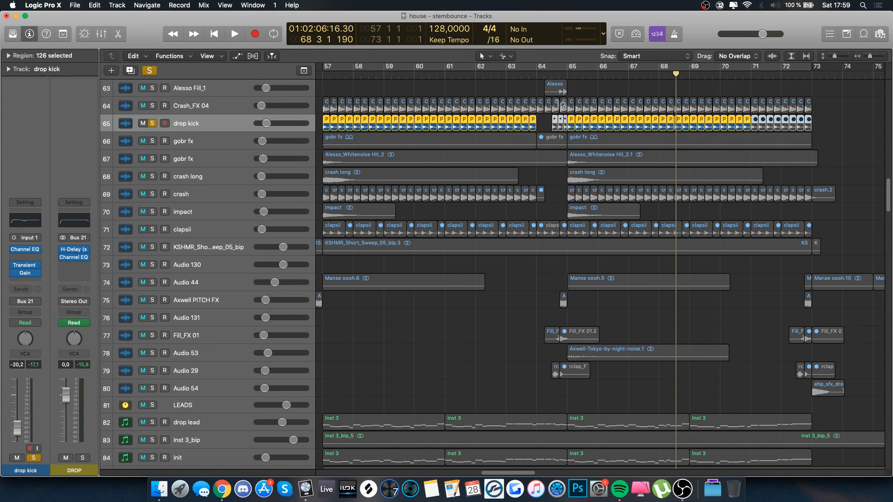
# - Turn off the drop kick's solo and set an active cycle range from bar 72 to bar 82
pyautogui.moveTo(325, 66); pyautogui.dragTo(339, 66)
pyautogui.scroll(5, 424, 154)
pyautogui.press('s')
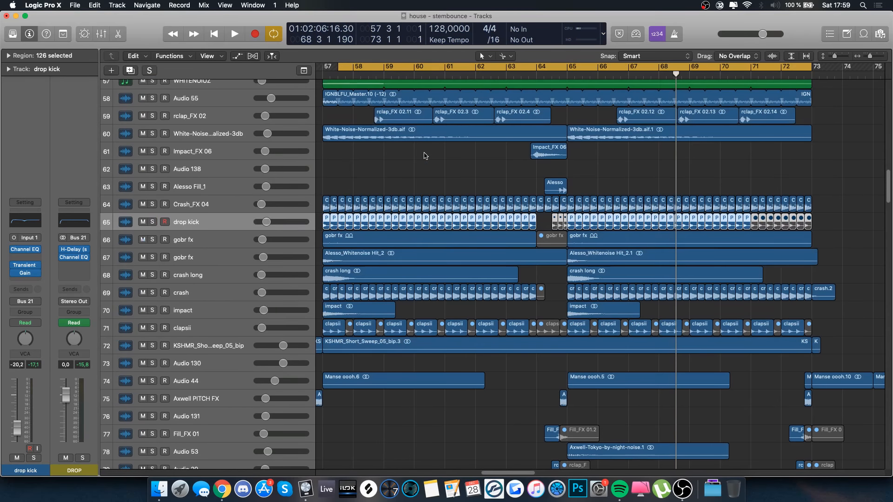
pyautogui.hscroll(10, 424, 153)
pyautogui.hscroll(10, 425, 153)
pyautogui.scroll(-5, 425, 153)
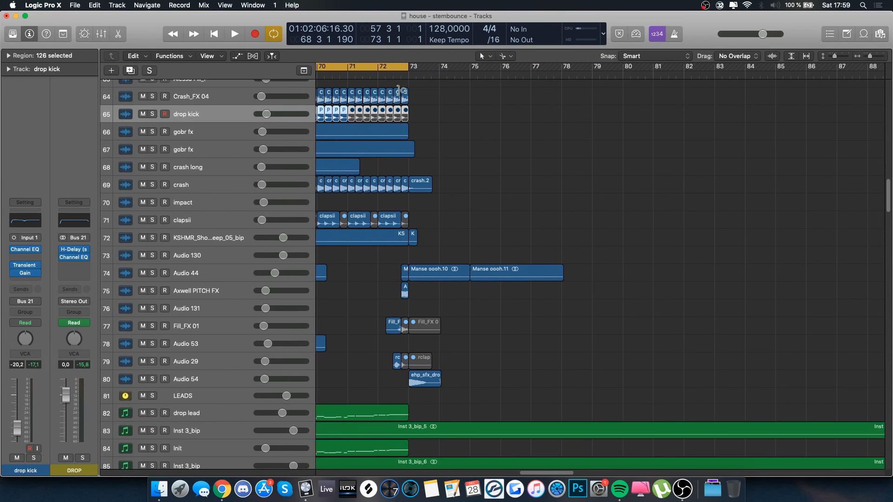
pyautogui.moveTo(391, 67); pyautogui.dragTo(683, 67)
# - Examine the tracks around bar 73 where the drop ends, selecting Audio 54, Inst 43 and Audio 101 along the way
pyautogui.scroll(-5, 327, 309)
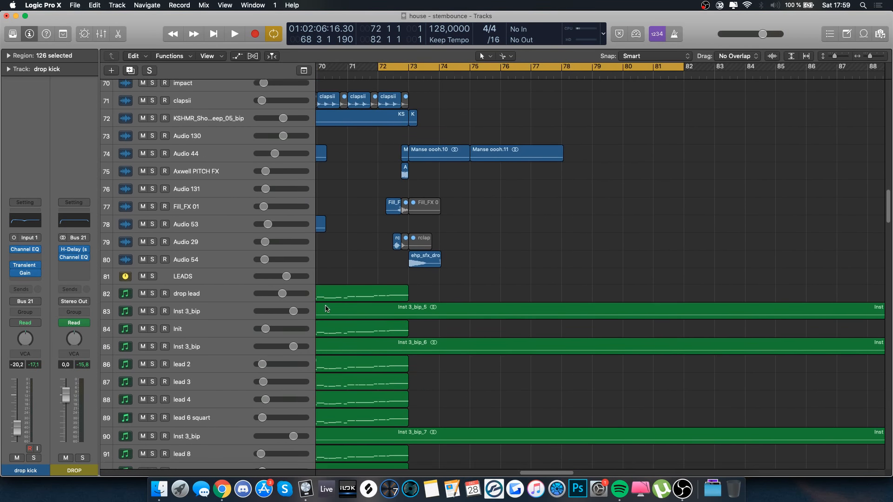
pyautogui.click(211, 257)
pyautogui.scroll(-20, 279, 279)
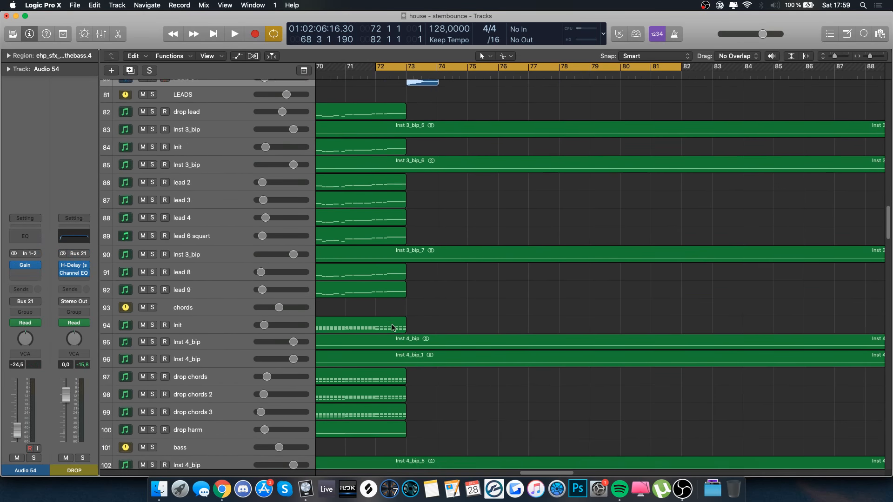
pyautogui.scroll(-20, 393, 328)
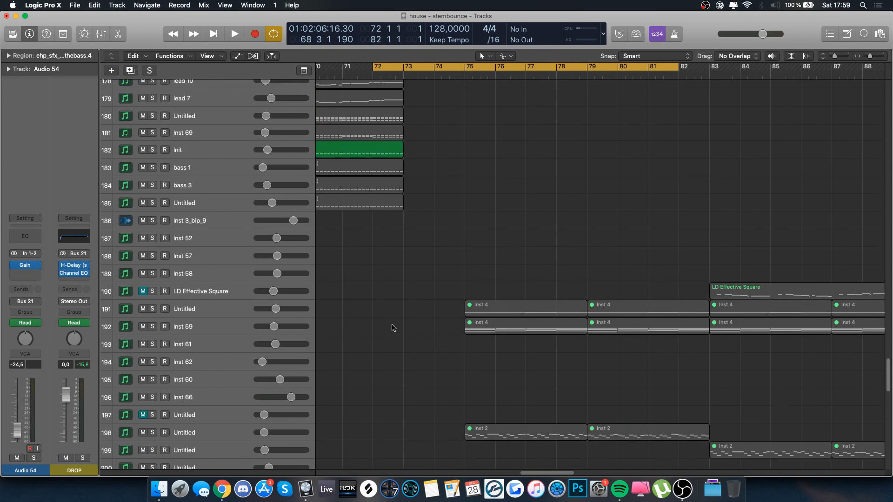
pyautogui.scroll(3, 393, 328)
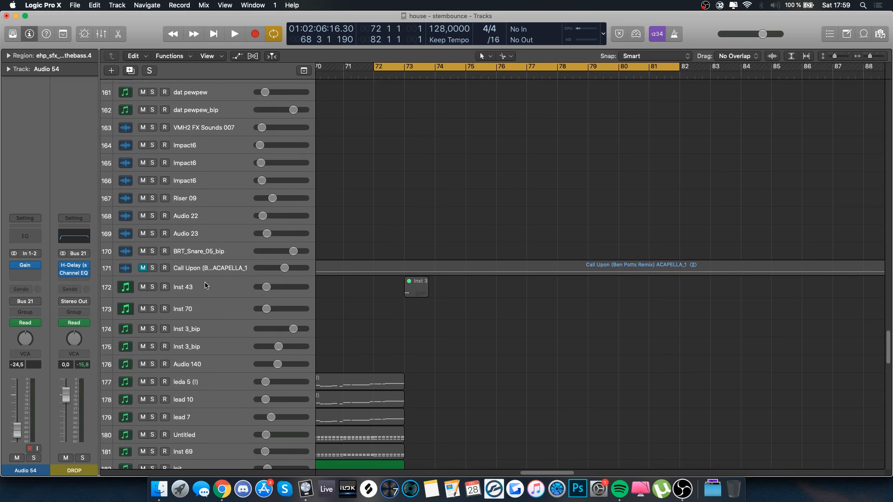
pyautogui.click(207, 286)
pyautogui.scroll(10, 413, 365)
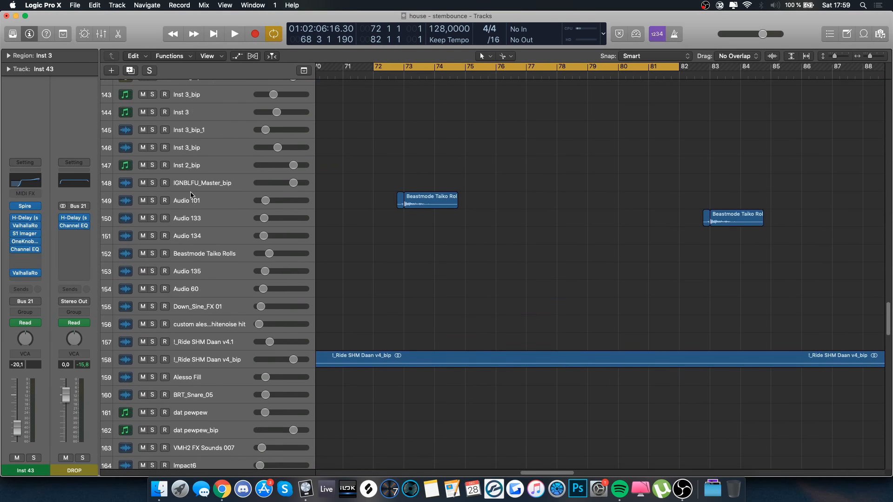
pyautogui.click(190, 196)
pyautogui.scroll(-20, 468, 316)
pyautogui.scroll(20, 467, 316)
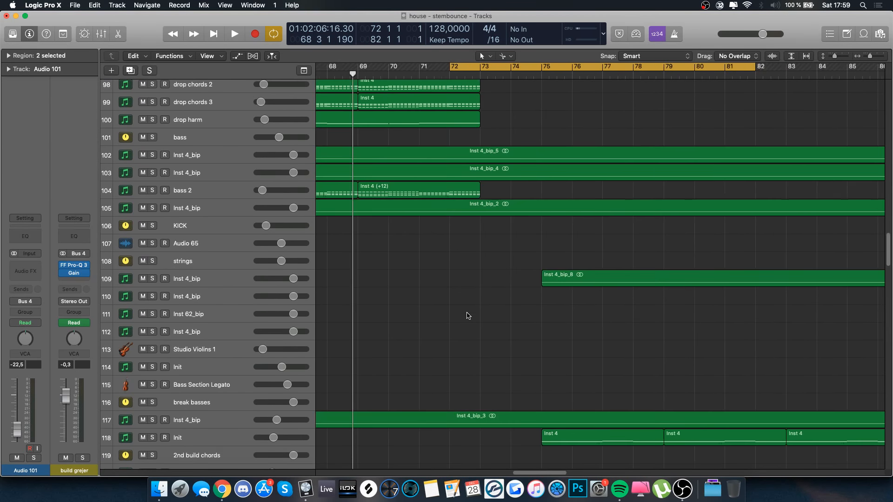
pyautogui.scroll(4, 468, 316)
pyautogui.hscroll(3, 467, 316)
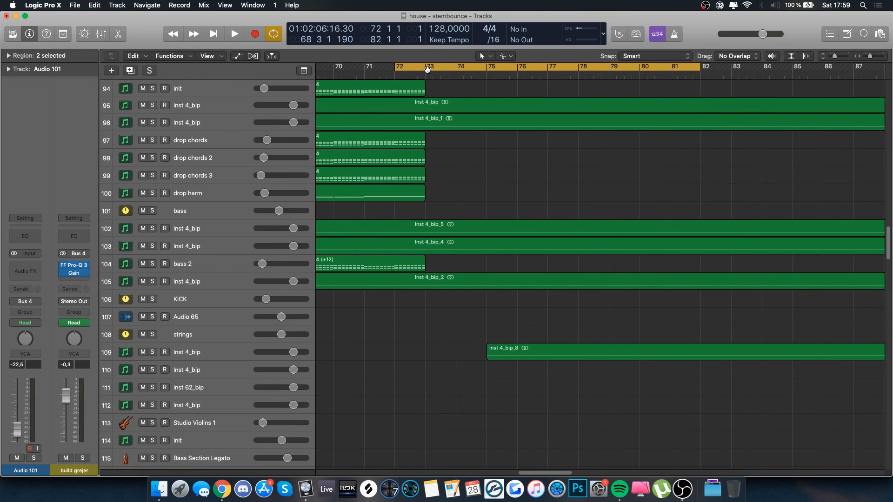
# - Play from bar 72 into the break and review its tracks up to the KY Mid Range Piano
pyautogui.press('space')
pyautogui.hscroll(3, 481, 220)
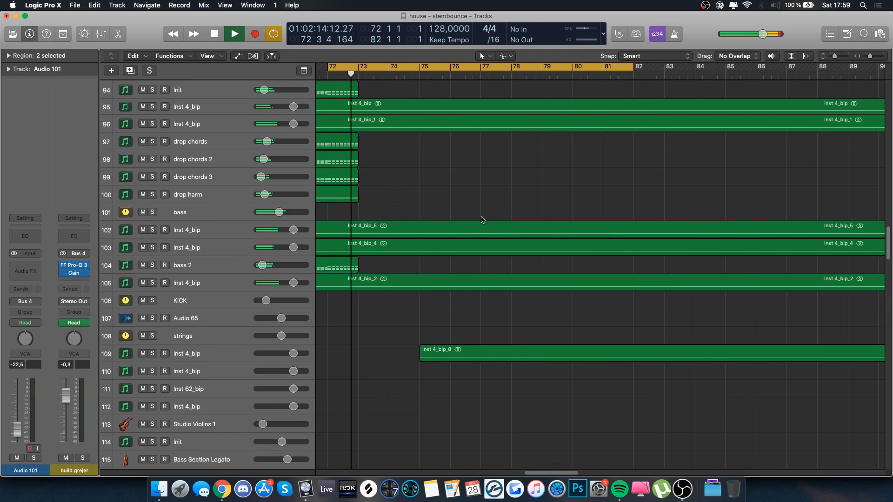
pyautogui.hscroll(2, 482, 220)
pyautogui.scroll(3, 481, 220)
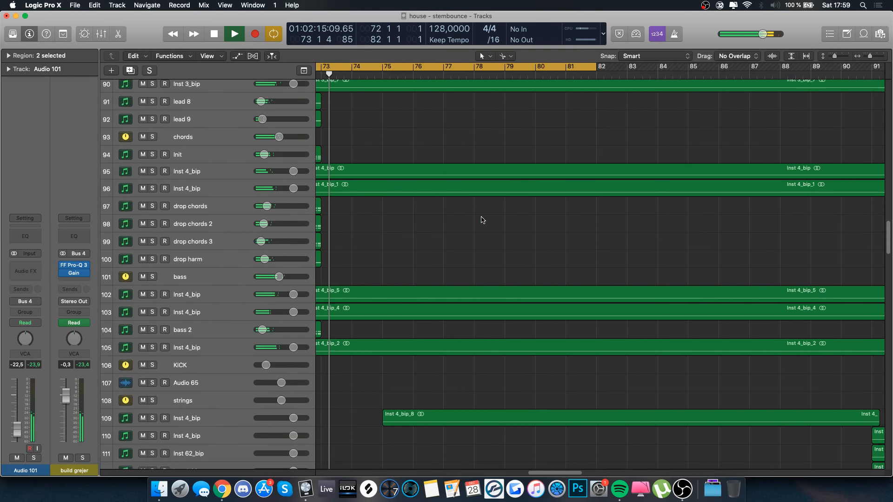
pyautogui.scroll(20, 418, 200)
pyautogui.hscroll(2, 418, 203)
pyautogui.scroll(7, 418, 202)
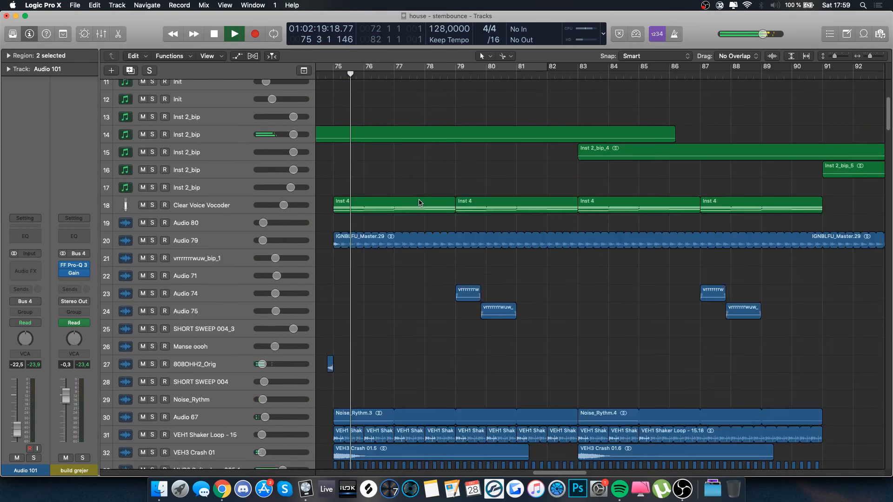
pyautogui.scroll(2, 419, 203)
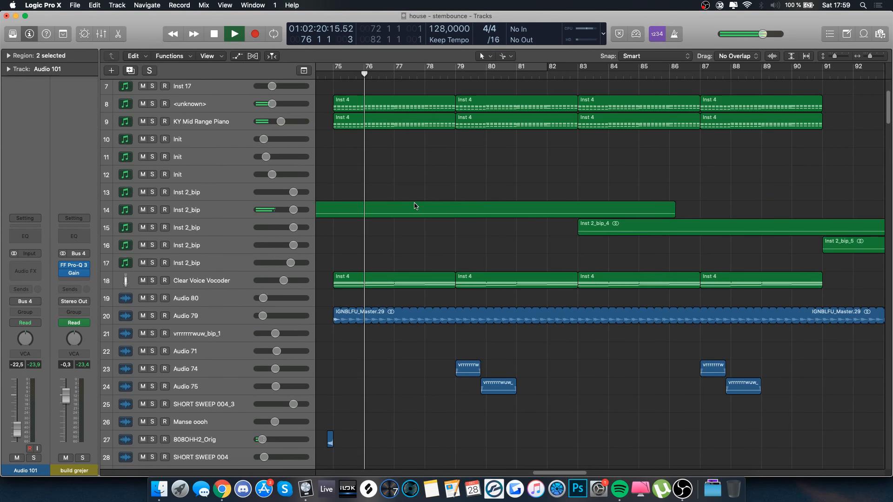
# - Review the arrangement down to the LEADS and chords tracks and toggle the automation view
pyautogui.scroll(-20, 415, 206)
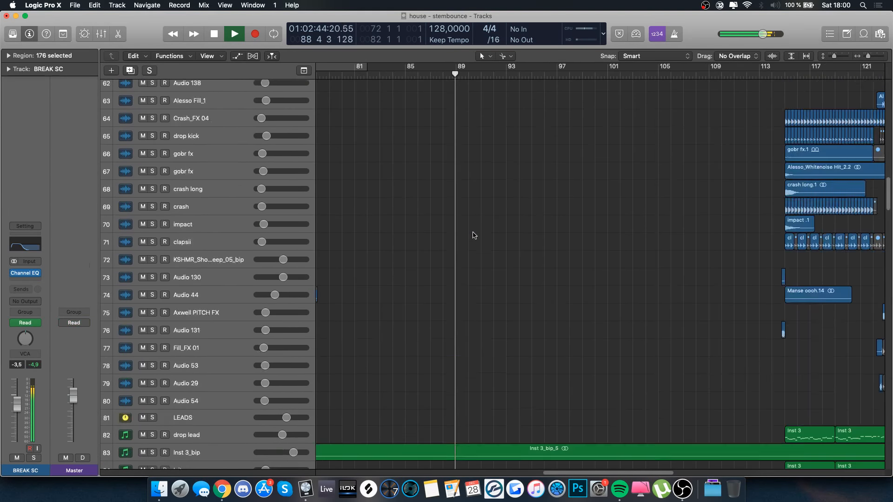
pyautogui.scroll(-8, 475, 235)
pyautogui.click(423, 259)
pyautogui.press('a')
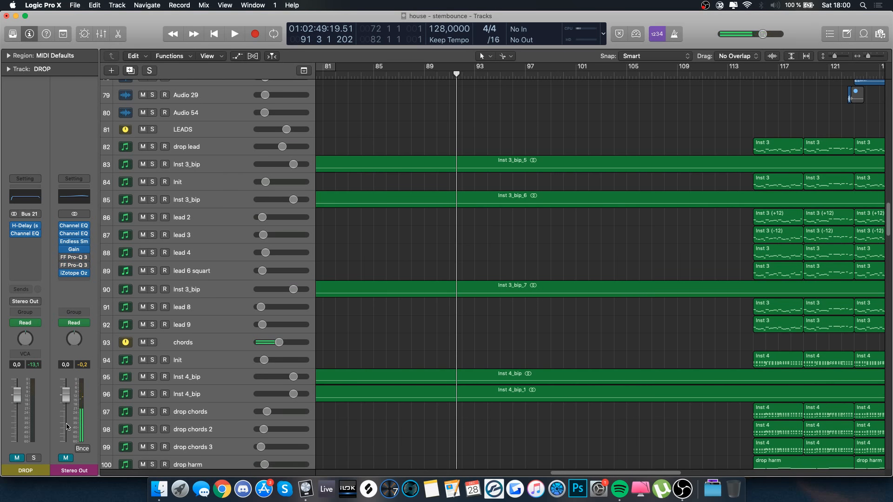
# - Select the chords track and review the tracks below it down to the Init track in the strings group
pyautogui.click(215, 344)
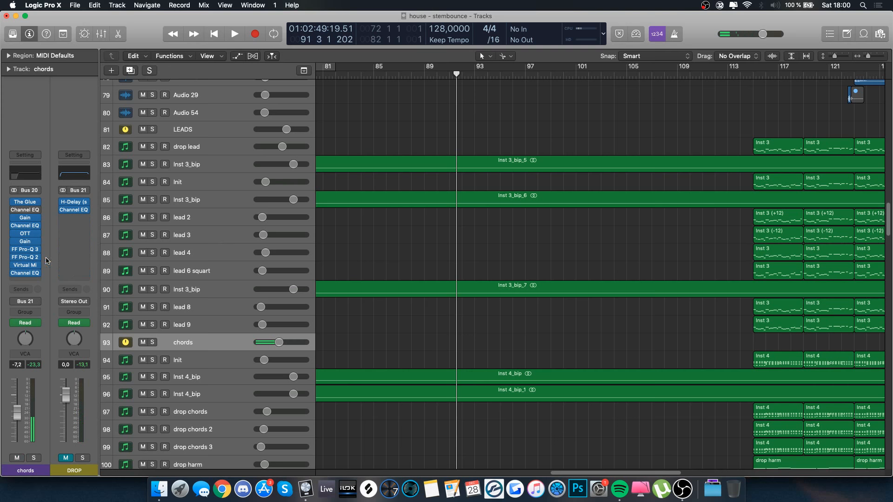
pyautogui.scroll(5, 192, 256)
pyautogui.scroll(-8, 192, 256)
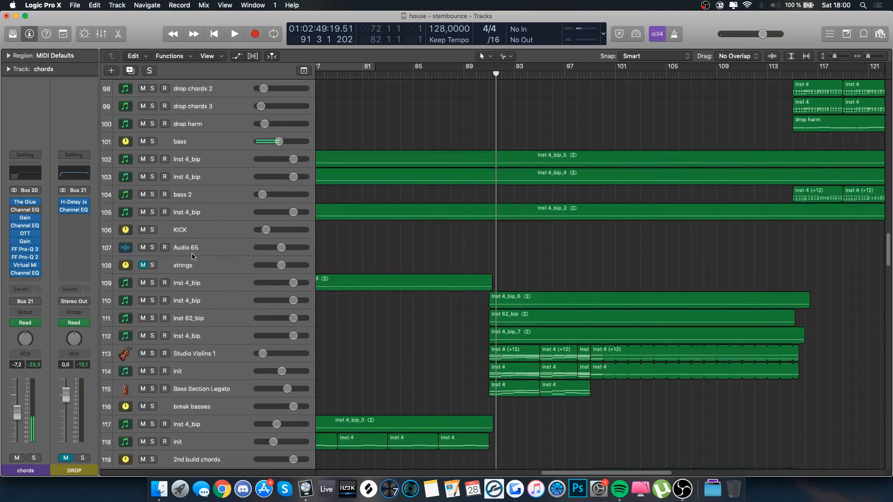
pyautogui.click(175, 374)
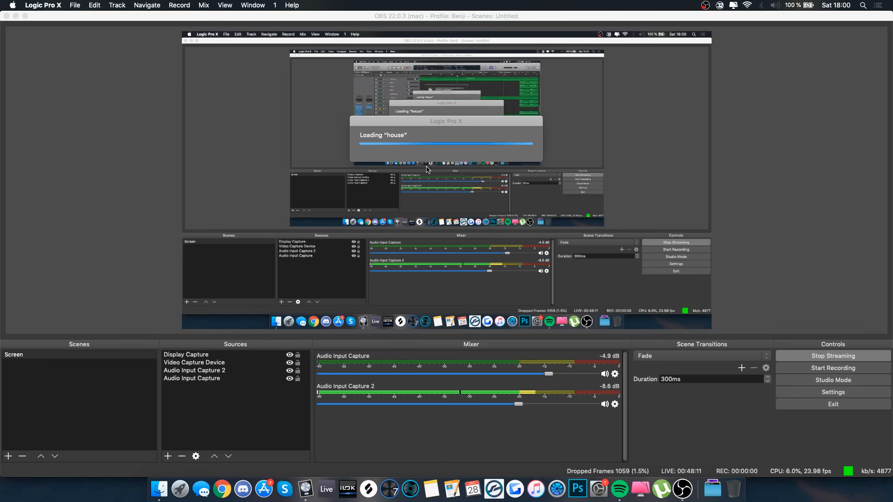
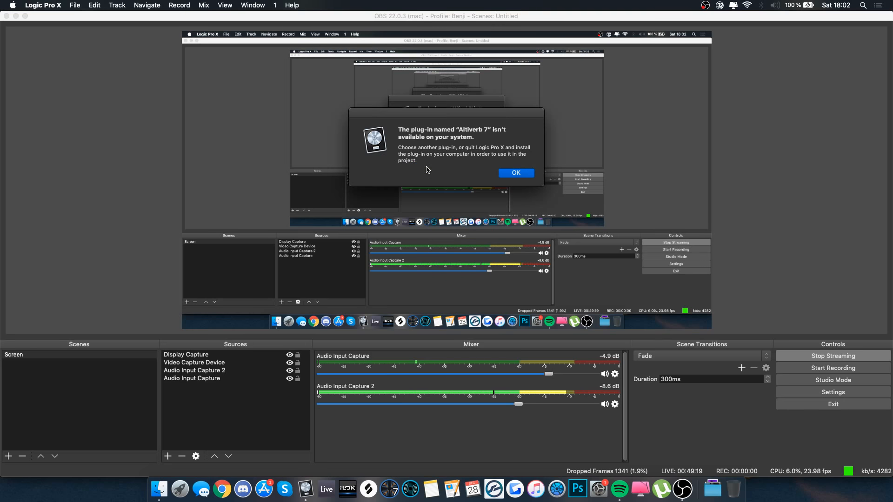
# - Dismiss the missing Altiverb 7 plug-in alert and examine the reloaded project's tracks around the first break, bars 33 to 57
pyautogui.click(516, 173)
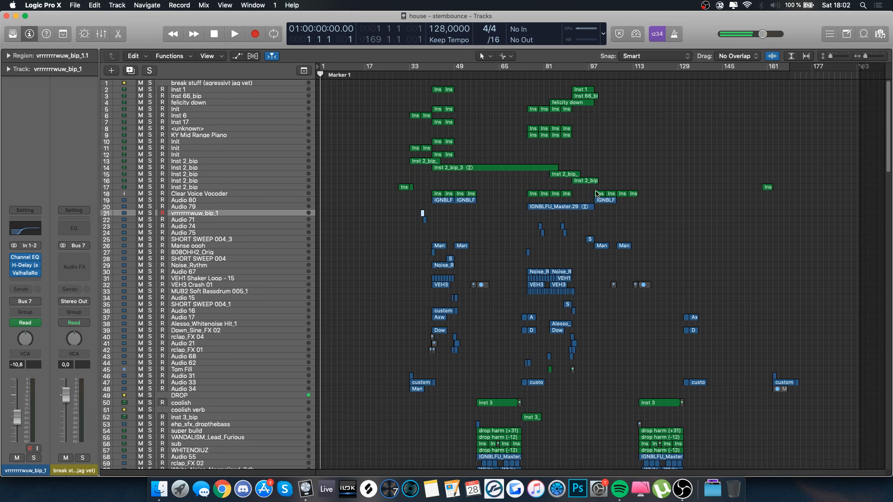
pyautogui.scroll(5, 597, 191)
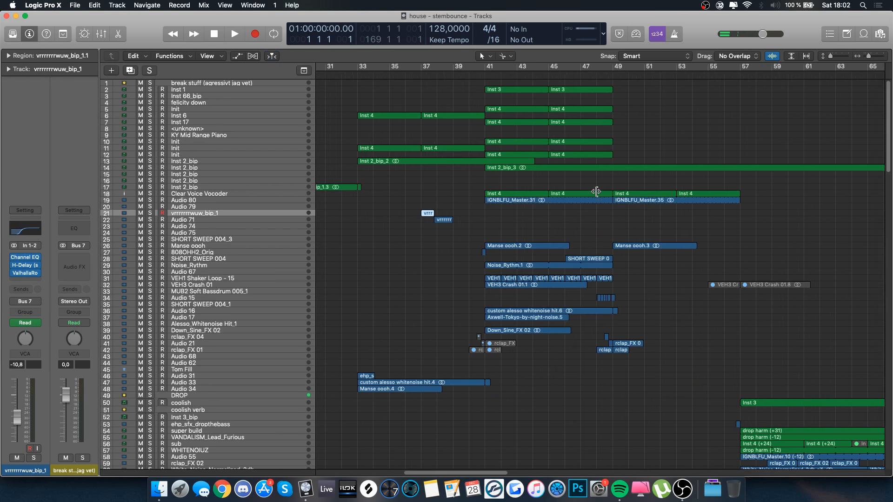
pyautogui.scroll(-20, 597, 193)
pyautogui.scroll(-20, 597, 194)
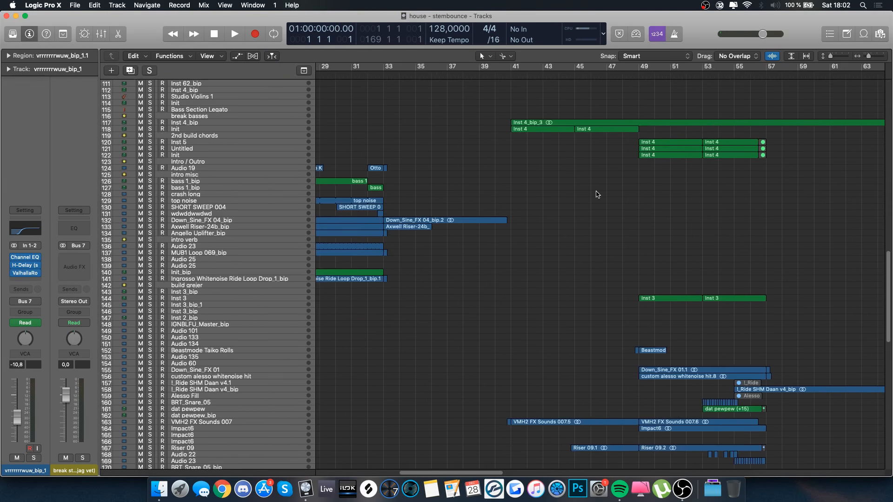
pyautogui.hscroll(2, 596, 194)
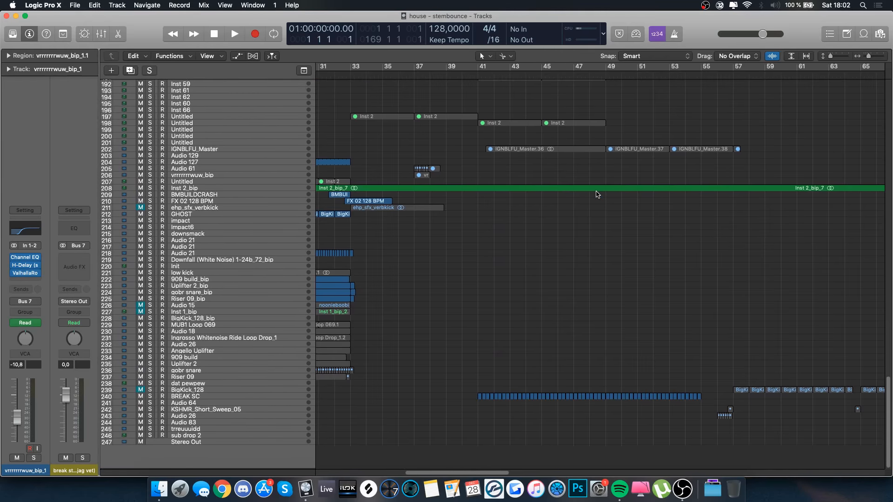
pyautogui.scroll(15, 596, 195)
pyautogui.hscroll(5, 596, 194)
pyautogui.scroll(-15, 597, 194)
pyautogui.scroll(20, 597, 194)
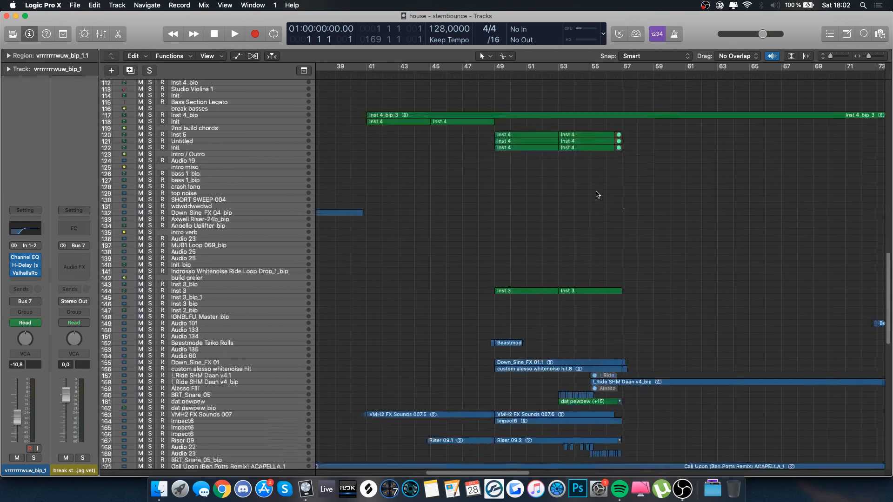
pyautogui.hscroll(-6, 597, 194)
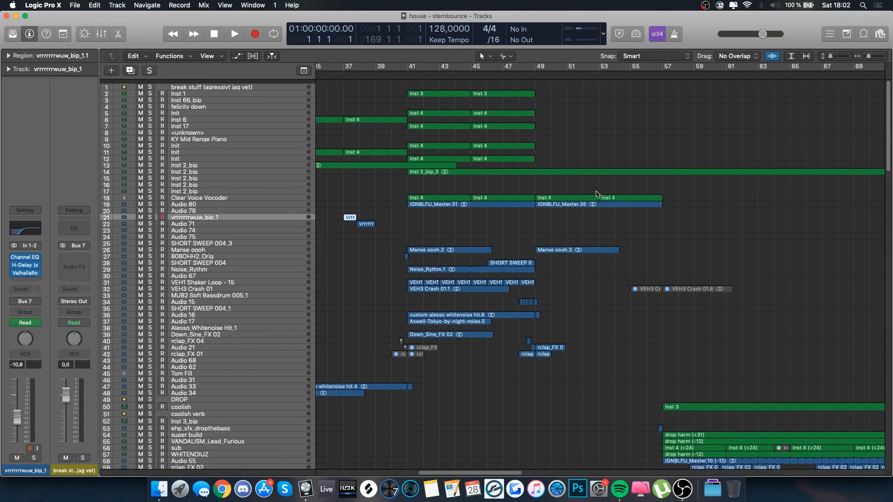
pyautogui.hscroll(1, 596, 194)
pyautogui.hscroll(-8, 396, 125)
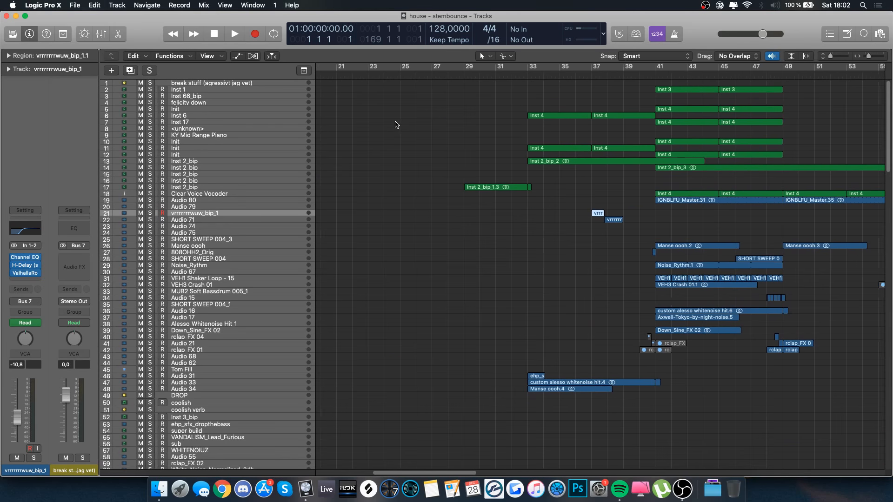
# - Set an active cycle range from bar 91 to bar 119, starting where the second break's strings come in
pyautogui.scroll(-5, 397, 125)
pyautogui.hscroll(1, 554, 139)
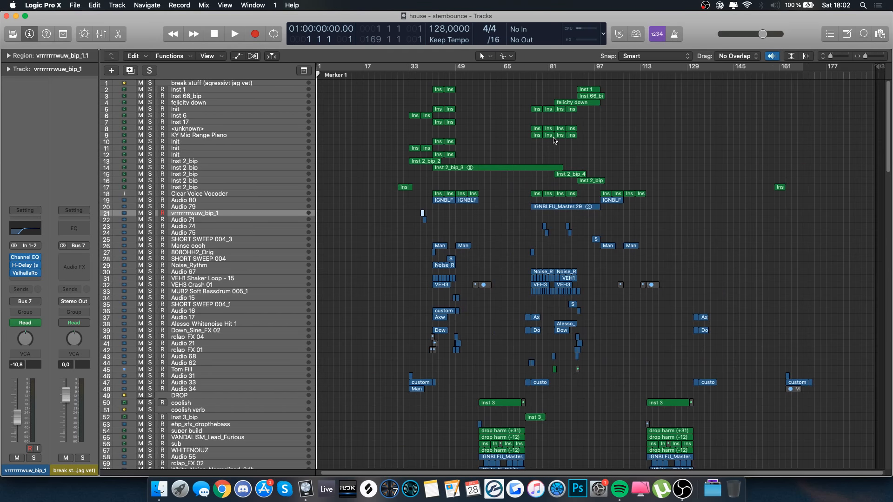
pyautogui.scroll(8, 553, 140)
pyautogui.hscroll(2, 554, 140)
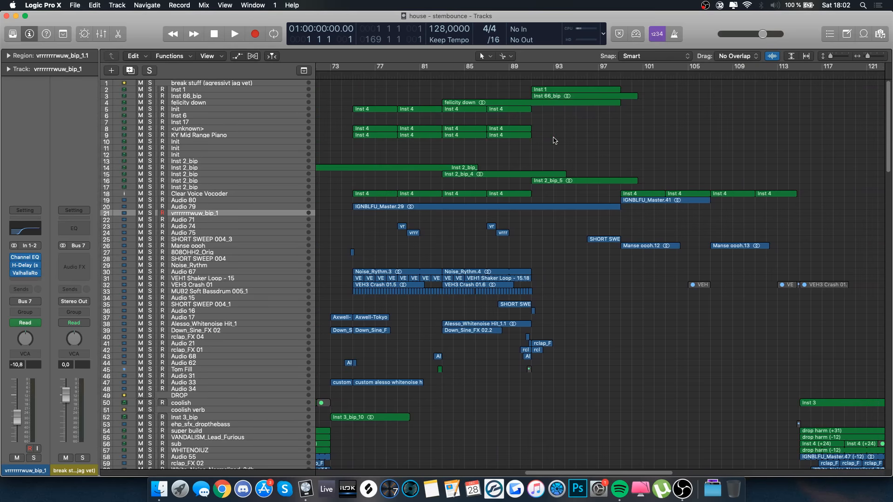
pyautogui.scroll(-20, 553, 140)
pyautogui.hscroll(2, 549, 135)
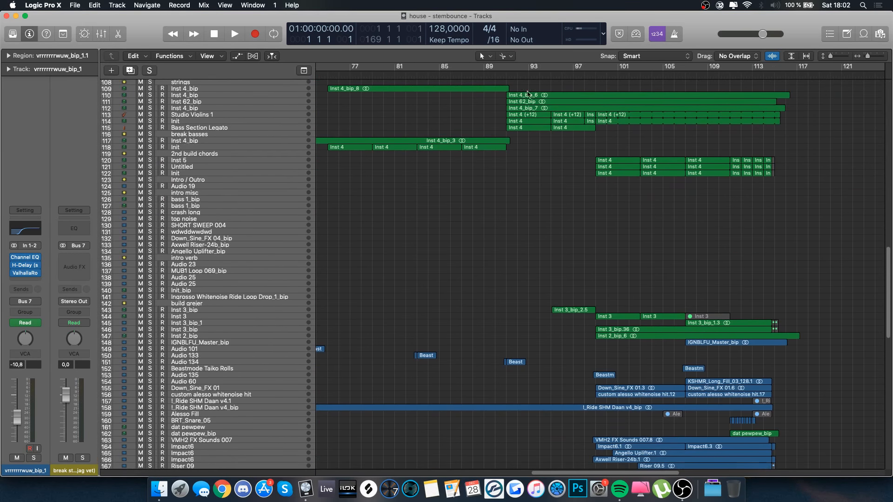
pyautogui.moveTo(508, 68); pyautogui.dragTo(823, 68)
# - Examine all tracks that have regions between bars 91 and 119, selecting Studio Violins 1 along the way
pyautogui.scroll(-4, 618, 322)
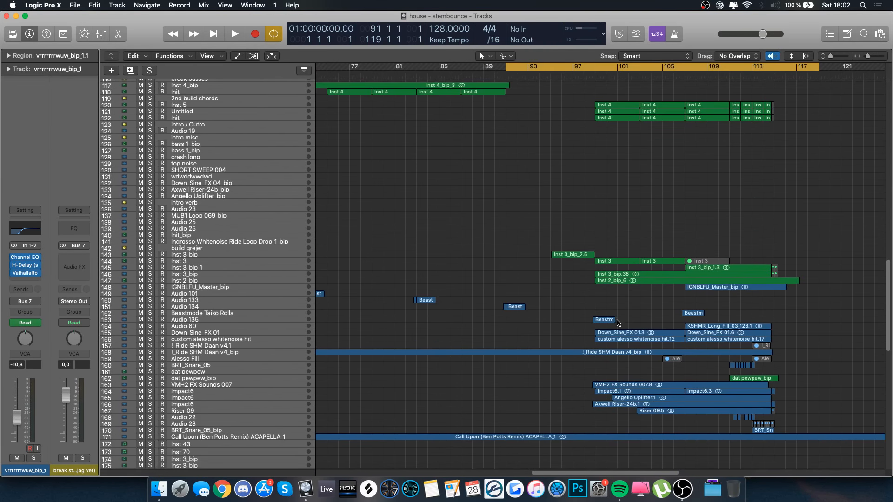
pyautogui.scroll(-20, 618, 322)
pyautogui.hscroll(5, 619, 323)
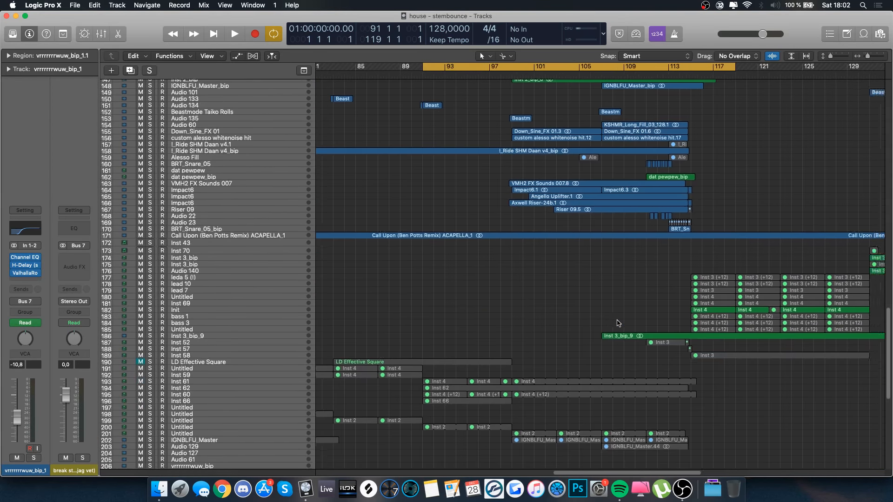
pyautogui.scroll(-3, 618, 323)
pyautogui.scroll(20, 537, 274)
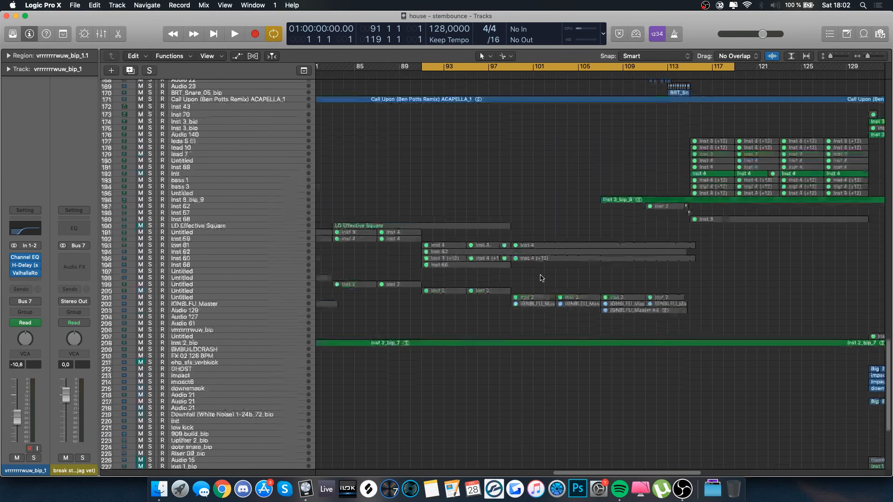
pyautogui.click(268, 345)
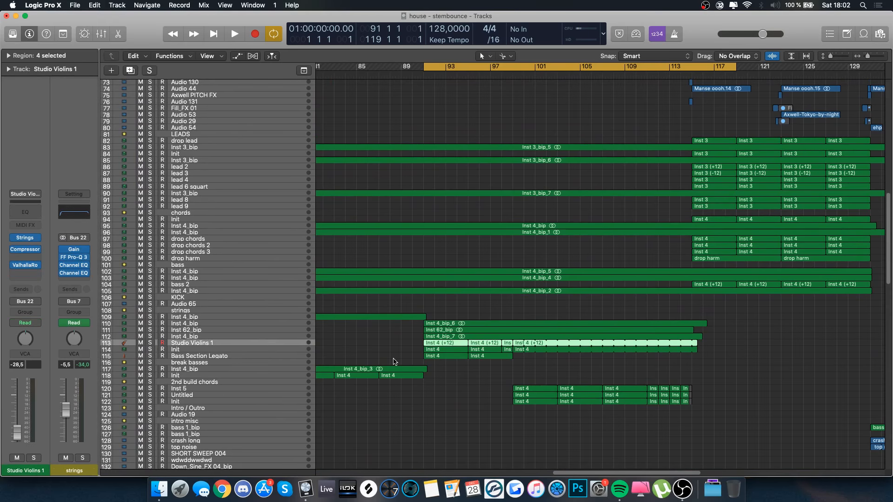
pyautogui.scroll(12, 395, 367)
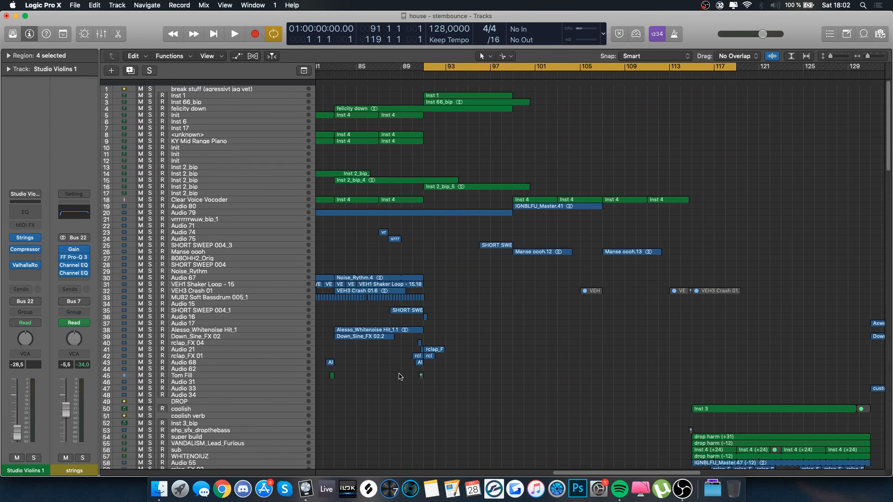
# - Play from bar 91 and select the Inst 1, Inst 66_bip and Inst 2_bip tracks whose regions start there
pyautogui.press('space')
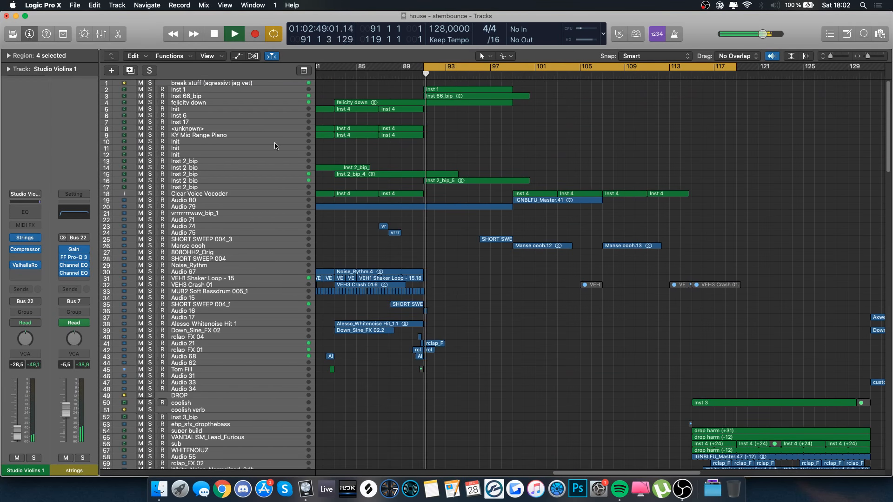
pyautogui.click(253, 96)
pyautogui.press('a')
pyautogui.scroll(4, 404, 129)
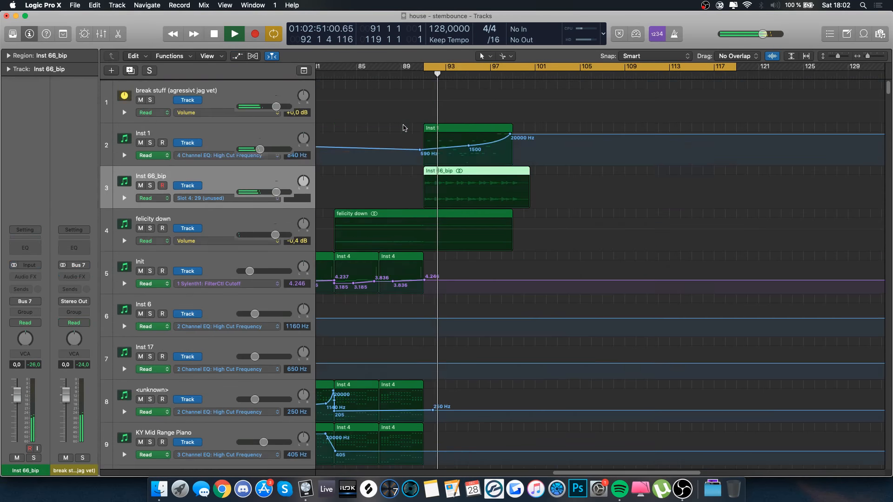
pyautogui.press('a')
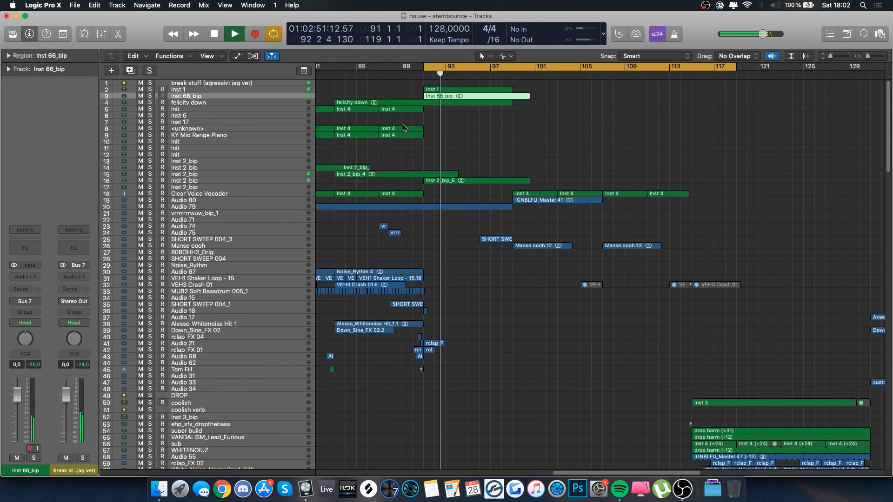
pyautogui.keyDown('super'); pyautogui.click(241, 90); pyautogui.keyUp('super')
pyautogui.keyDown('super'); pyautogui.click(226, 180); pyautogui.keyUp('super')
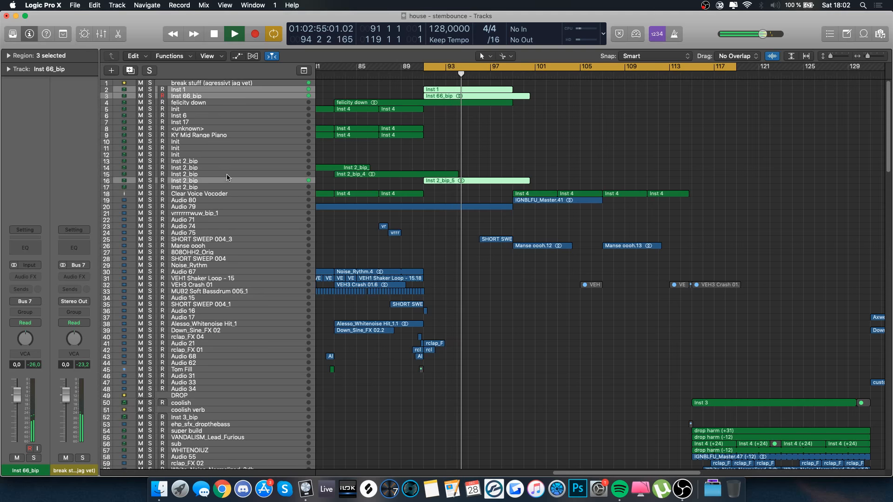
# - Add the strings tracks 110 to 115, from Inst 4_bip through Bass Section Legato, and break basses to the selection
pyautogui.scroll(-20, 227, 174)
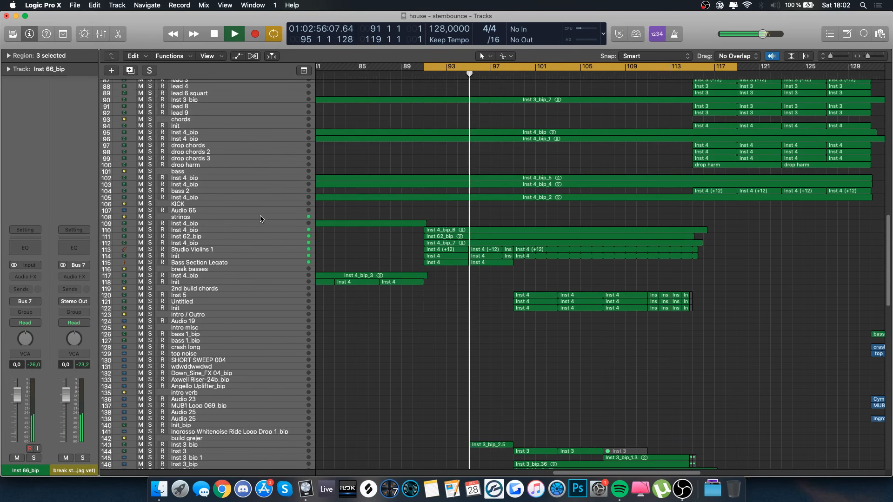
pyautogui.scroll(7, 260, 219)
pyautogui.keyDown('super'); pyautogui.click(228, 386); pyautogui.keyUp('super')
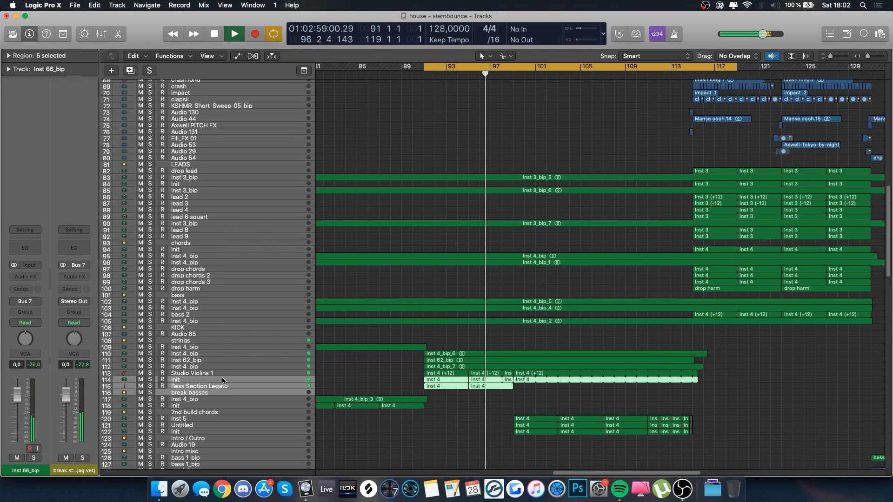
pyautogui.keyDown('super'); pyautogui.click(222, 380); pyautogui.keyUp('super')
pyautogui.keyDown('super'); pyautogui.click(217, 373); pyautogui.keyUp('super')
pyautogui.keyDown('super'); pyautogui.click(217, 366); pyautogui.keyUp('super')
pyautogui.keyDown('super'); pyautogui.click(213, 360); pyautogui.keyUp('super')
pyautogui.keyDown('super'); pyautogui.click(210, 354); pyautogui.keyUp('super')
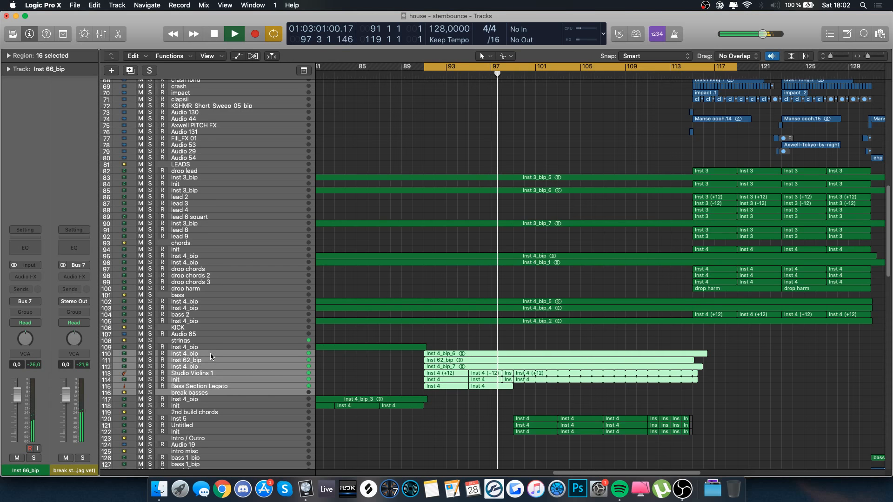
# - Move the selected break tracks up together so they sit directly below clapsii, and clear the region selection
pyautogui.moveTo(210, 353); pyautogui.dragTo(210, 103)
pyautogui.scroll(7, 430, 255)
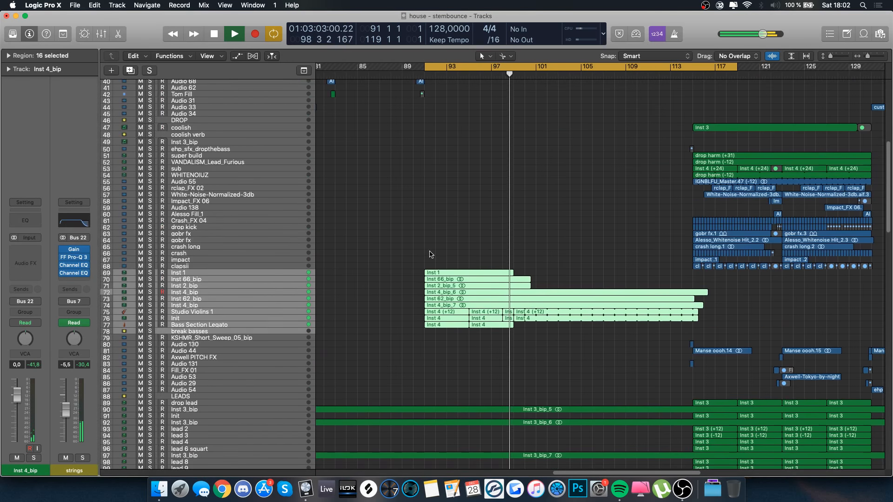
pyautogui.click(463, 222)
pyautogui.scroll(-4, 463, 221)
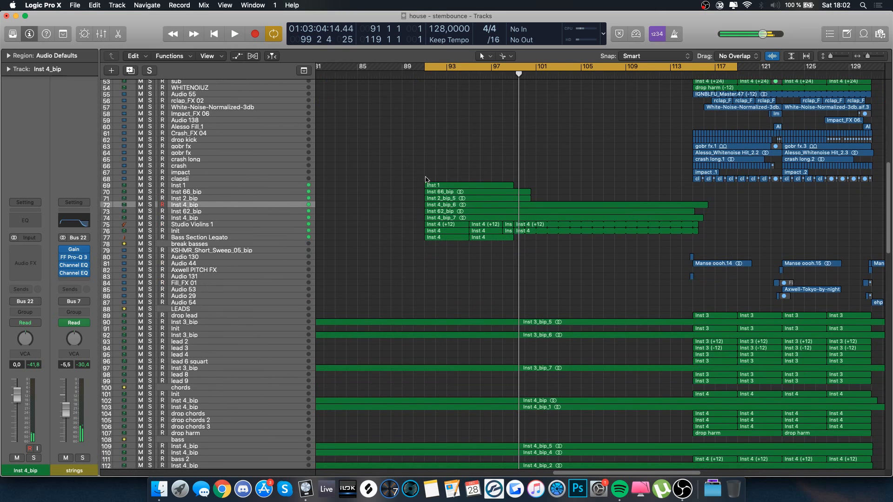
# - Turn off the cycle, play from bar 90 into the break and zoom in on its regrouped tracks
pyautogui.click(442, 69)
pyautogui.click(414, 74)
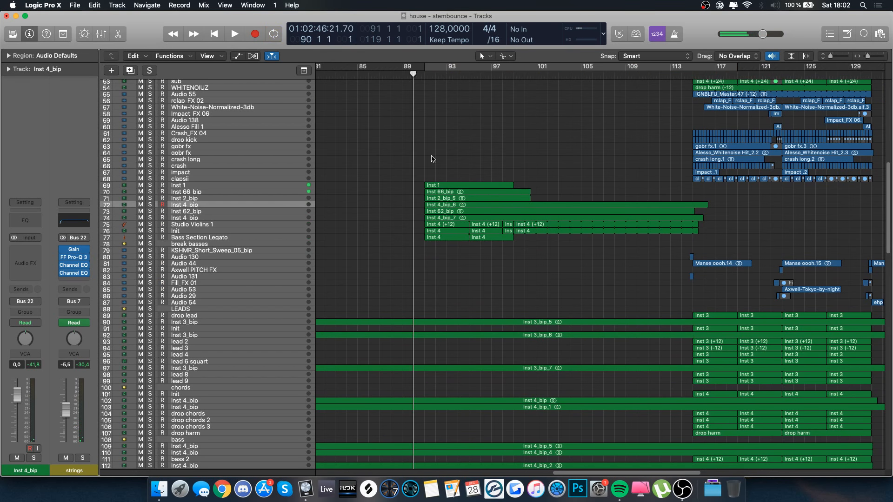
pyautogui.press('space')
pyautogui.moveTo(866, 56); pyautogui.dragTo(836, 57)
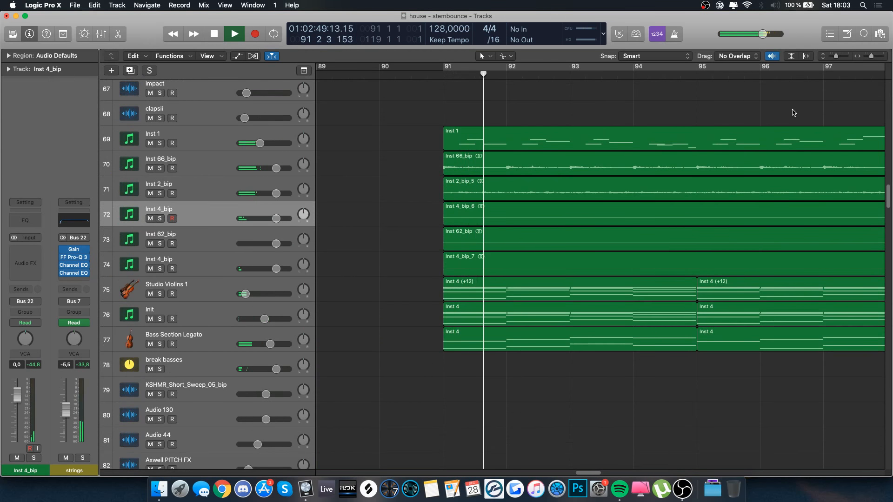
pyautogui.press('space')
# - Show the whole of the Inst 1 region and set an active cycle range from bar 91 to bar 99
pyautogui.press('super+Left')
pyautogui.press('super+Right')
pyautogui.press('super+Right')
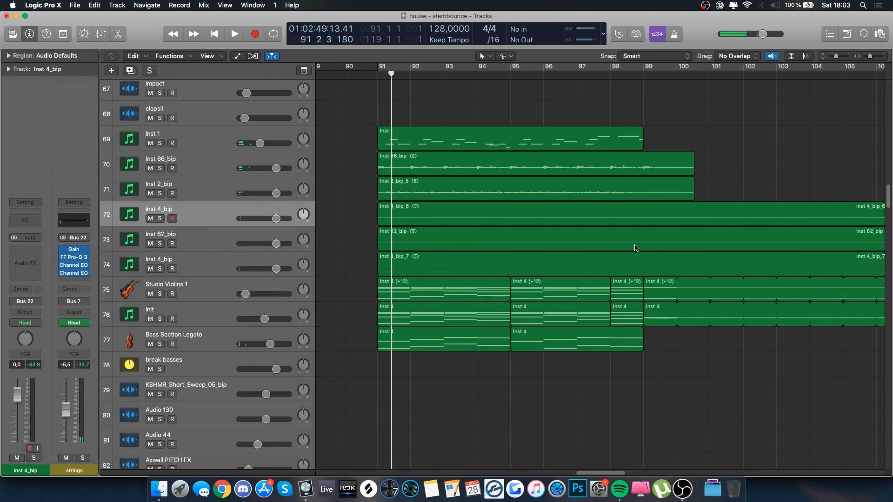
pyautogui.moveTo(645, 71); pyautogui.dragTo(377, 72)
pyautogui.click(210, 146)
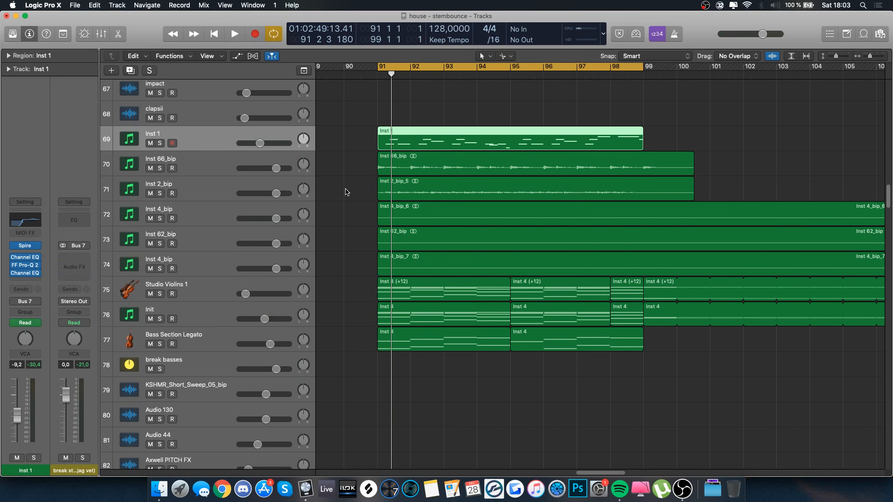
pyautogui.press('s')
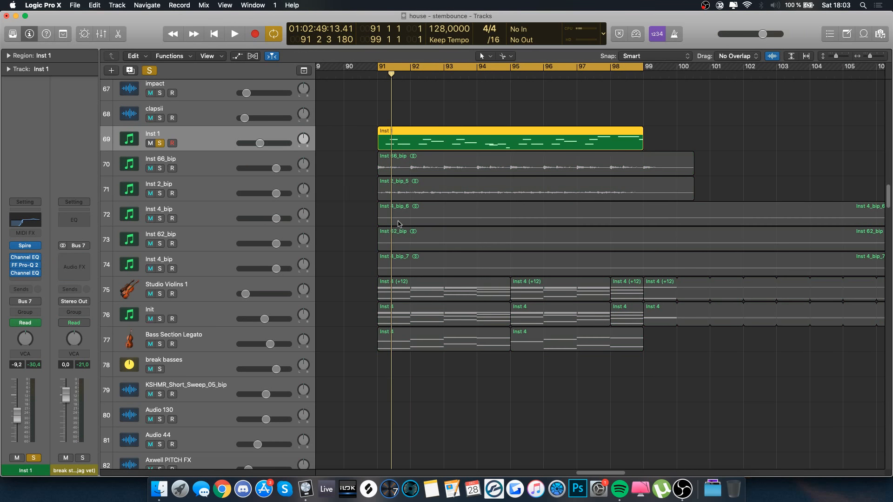
pyautogui.press('s')
# - Solo Studio Violins 1, play the cycle, and add the Init and Bass Section Legato tracks to the solo
pyautogui.click(208, 290)
pyautogui.press('s')
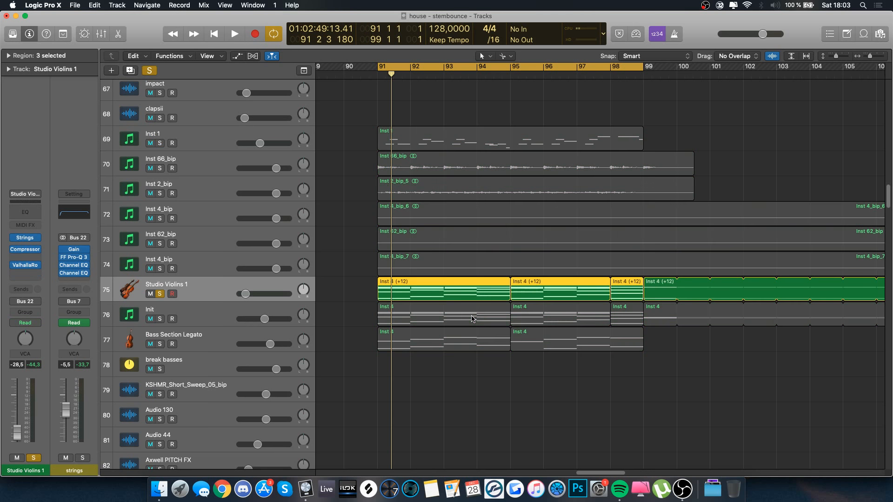
pyautogui.press('space')
pyautogui.click(160, 319)
pyautogui.click(193, 322)
pyautogui.click(160, 344)
pyautogui.click(209, 342)
# - Add the bounced Inst 4_bip, Inst 62_bip and Inst 4_bip tracks above Studio Violins 1 to the solo
pyautogui.moveTo(159, 269); pyautogui.dragTo(160, 219)
pyautogui.scroll(3, 402, 167)
pyautogui.scroll(1, 403, 167)
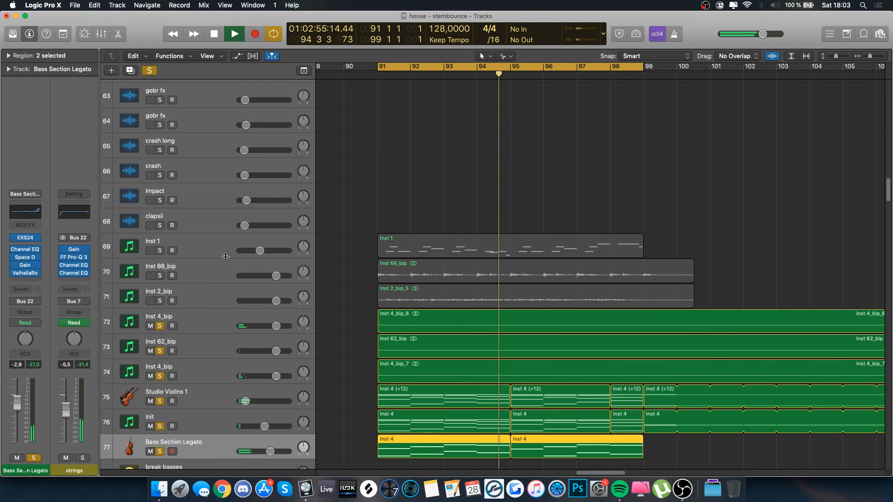
# - Add the Inst 66_bip and Inst 2_bip tracks below Inst 1 to the solo and play the cycle
pyautogui.click(170, 287)
pyautogui.moveTo(162, 276); pyautogui.dragTo(159, 301)
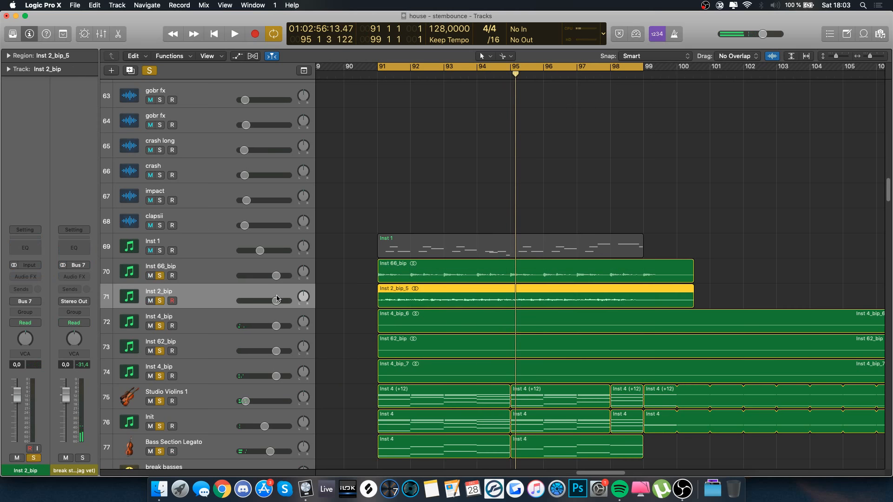
pyautogui.press('space')
# - Add the felicity down track to the solo
pyautogui.scroll(20, 358, 208)
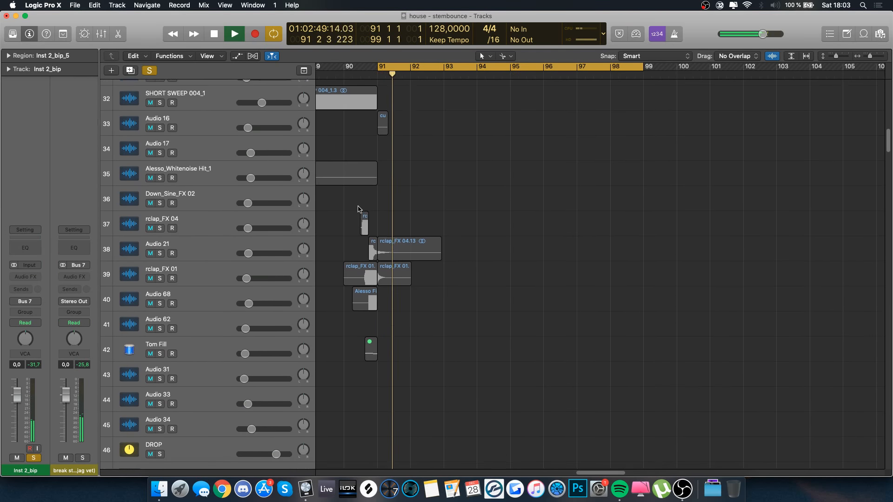
pyautogui.scroll(8, 358, 209)
pyautogui.click(200, 111)
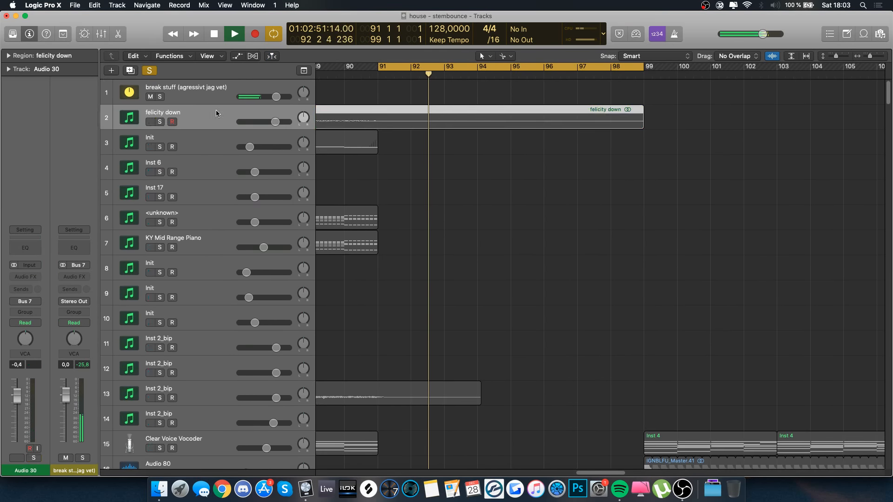
pyautogui.press('s')
# - Add the chords, drop chords, bass and KICK tracks further down the project to the solo and stop playback
pyautogui.scroll(-15, 509, 233)
pyautogui.scroll(-20, 509, 233)
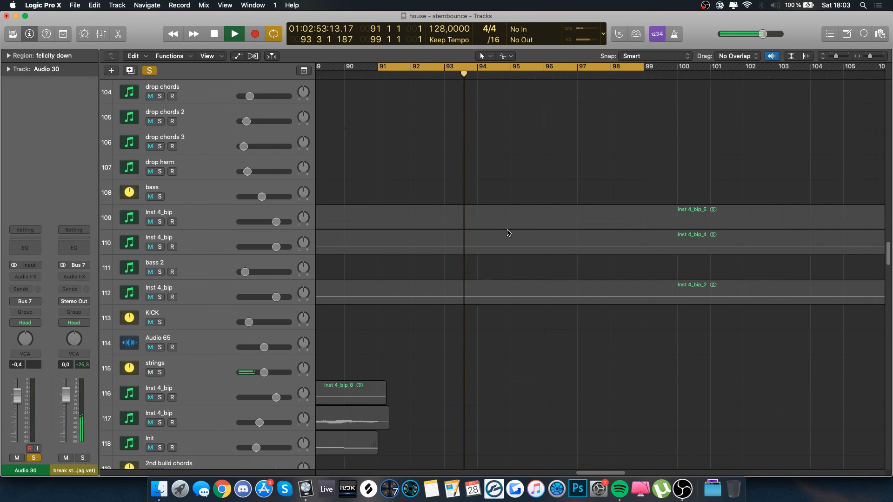
pyautogui.scroll(-3, 508, 232)
pyautogui.scroll(-12, 511, 294)
pyautogui.scroll(-20, 511, 294)
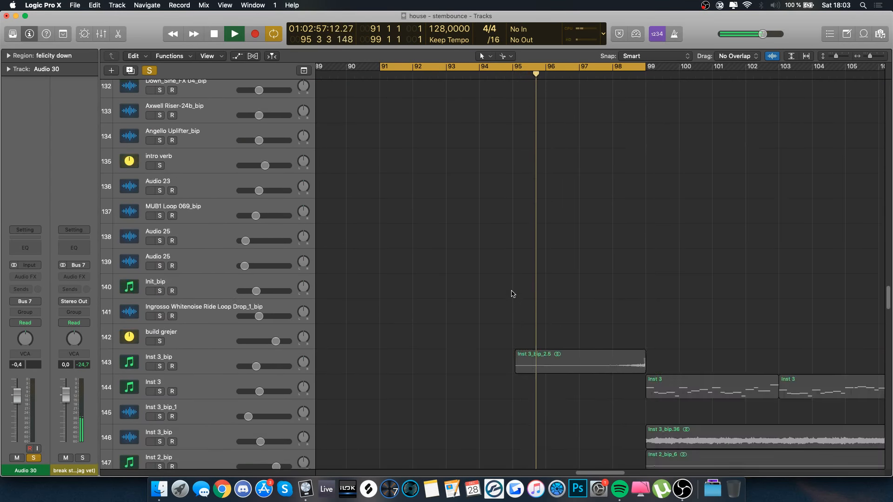
pyautogui.scroll(20, 512, 294)
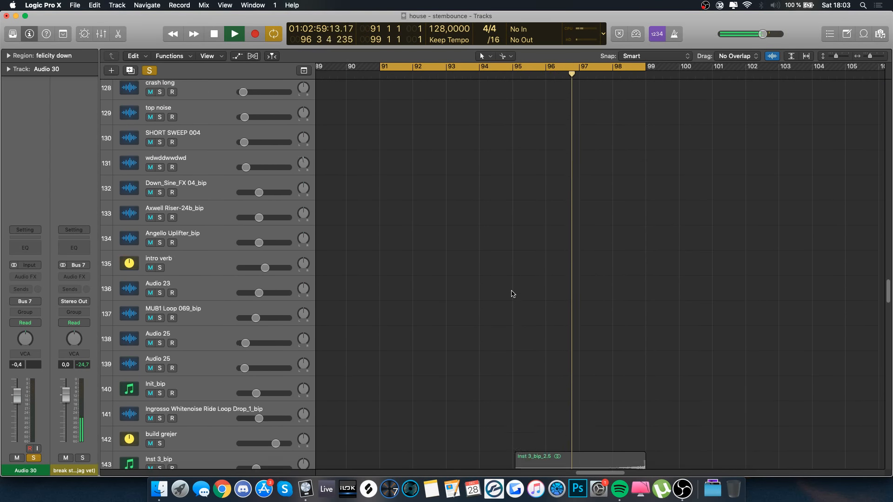
pyautogui.scroll(20, 512, 294)
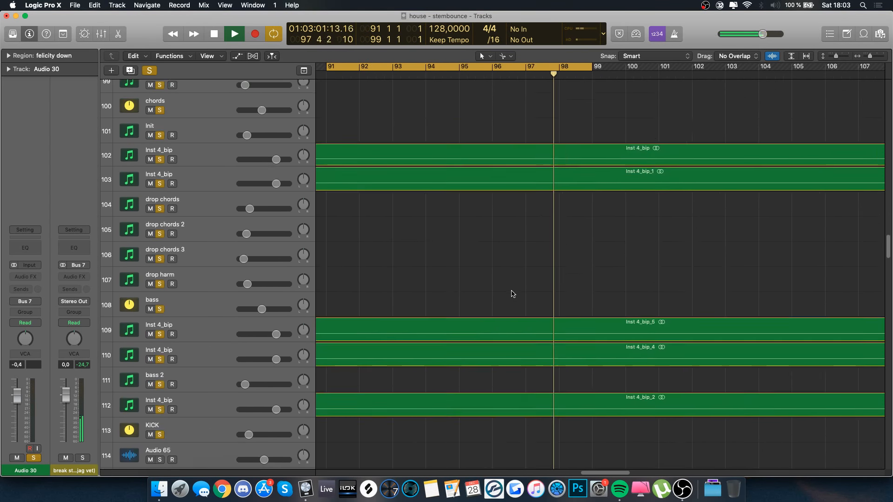
pyautogui.press('space')
# - Add the Inst 1 melody track to the soloed break layers
pyautogui.scroll(8, 511, 294)
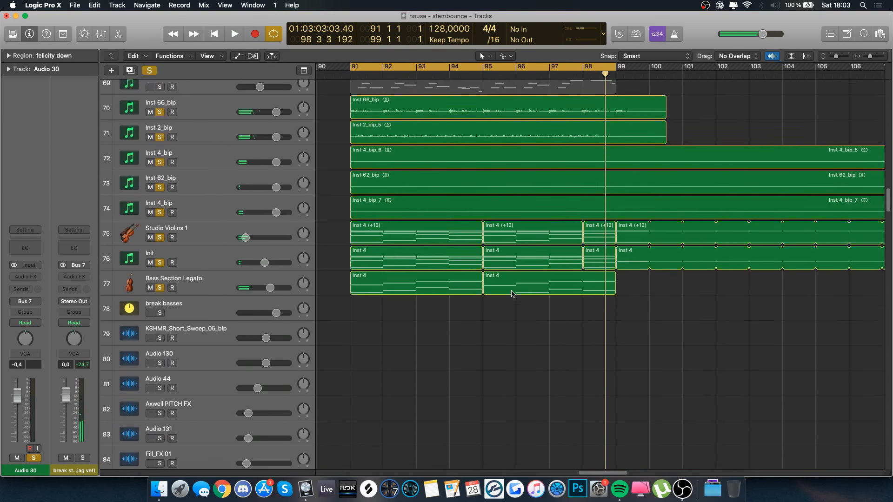
pyautogui.click(192, 133)
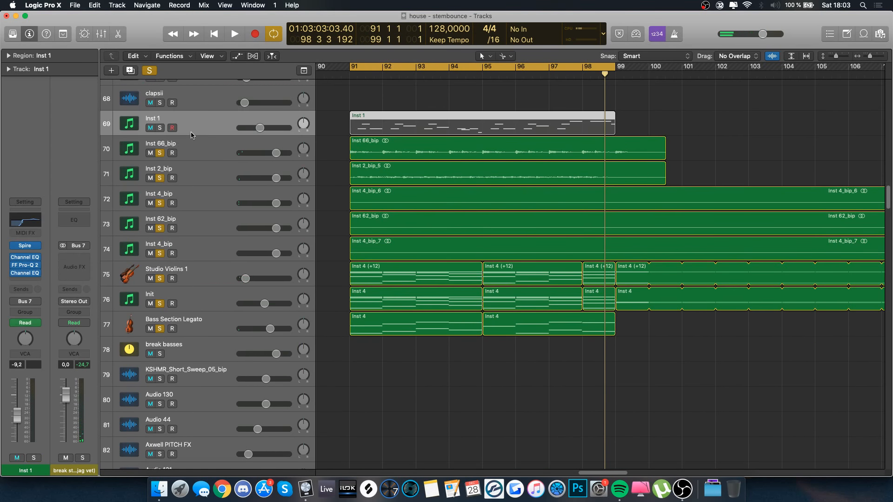
pyautogui.hscroll(-1, 427, 181)
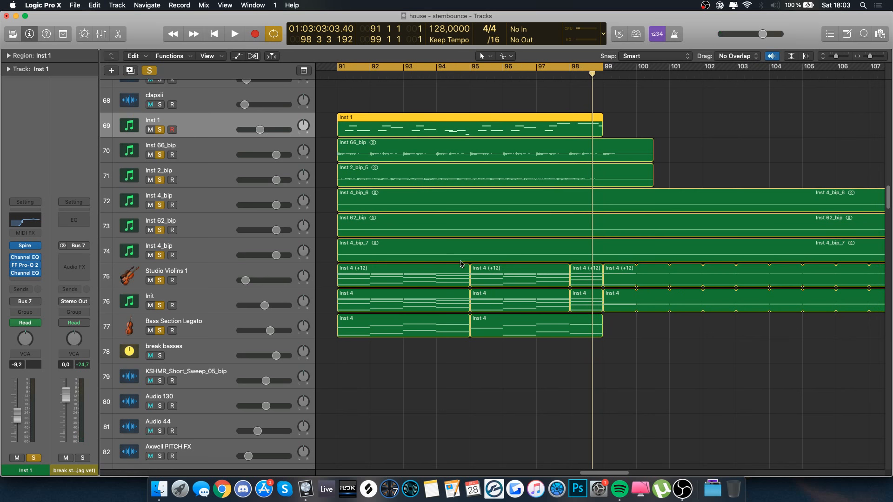
# - Show the full length of the break regions and set the cycle range from bar 95 to bar 116
pyautogui.press('super+Left')
pyautogui.press('super+Left')
pyautogui.hscroll(3, 460, 264)
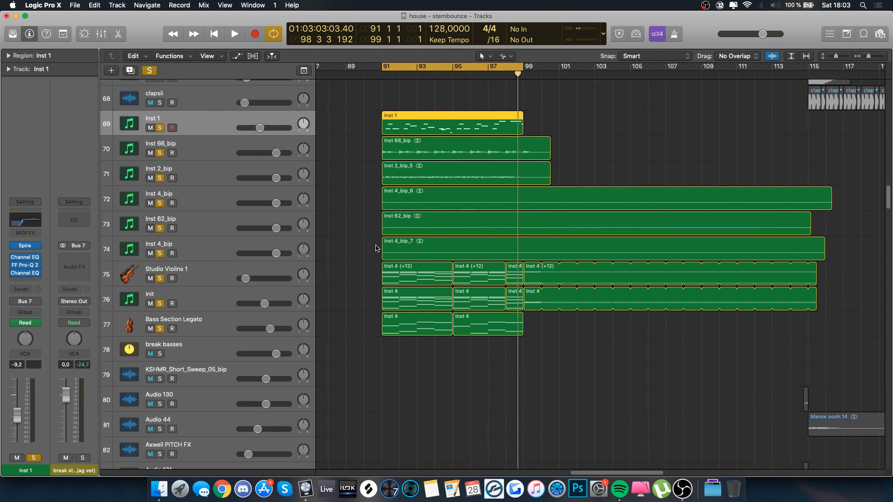
pyautogui.moveTo(823, 72); pyautogui.dragTo(454, 70)
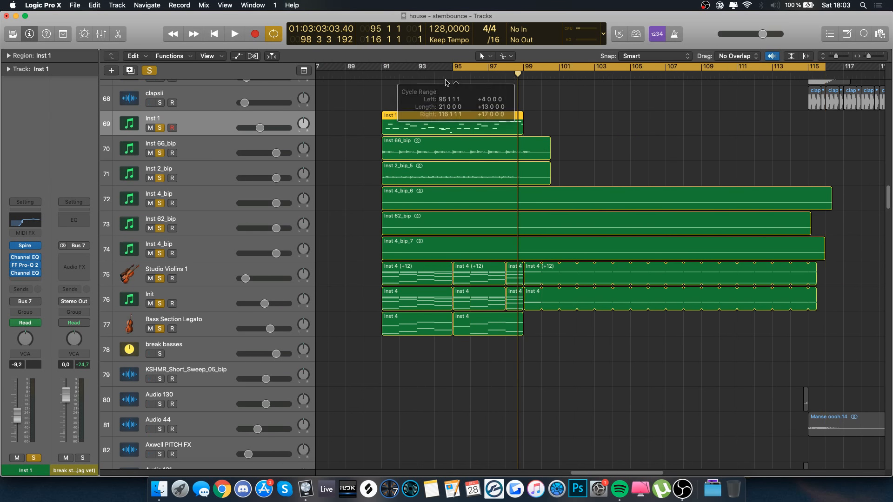
# - Clear all solos and solo only the Studio Violins 1 and Init tracks
pyautogui.click(154, 73)
pyautogui.click(203, 263)
pyautogui.press('s')
pyautogui.click(205, 312)
pyautogui.click(202, 309)
pyautogui.press('s')
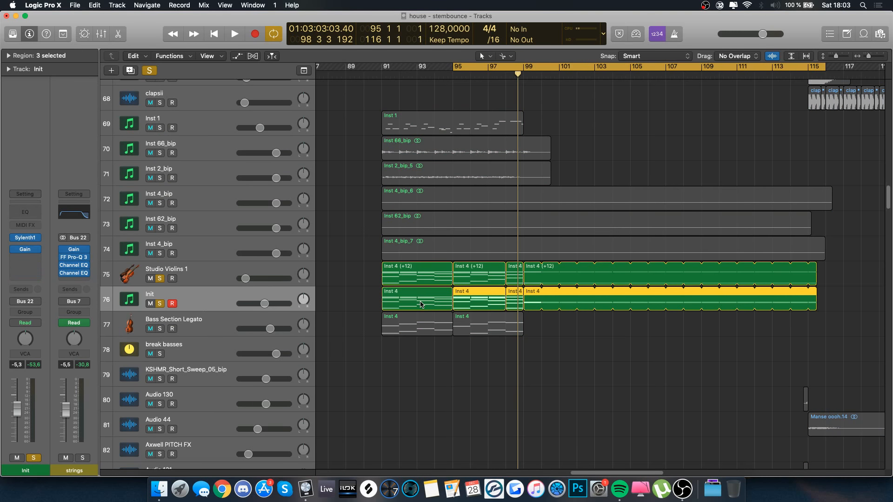
# - Play the two soloed tracks and set the Filter Control cutoff in Init's Sylenth1 to about 4.12
pyautogui.press('space')
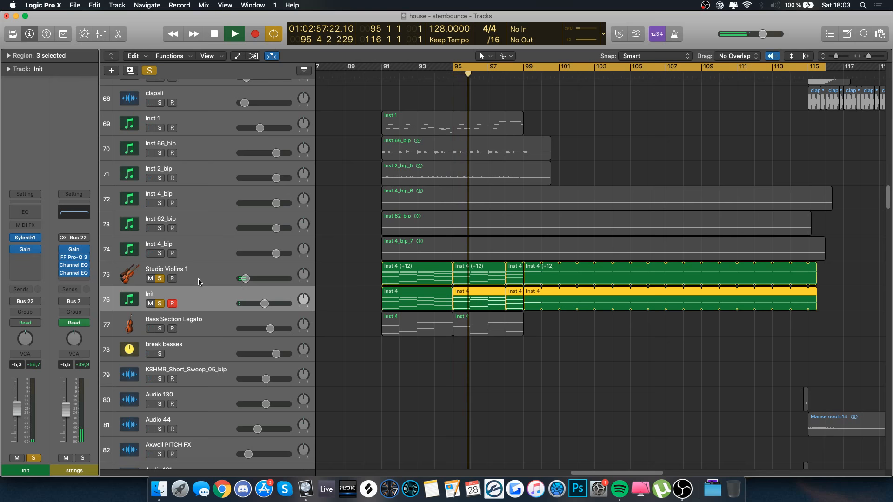
pyautogui.click(24, 237)
pyautogui.moveTo(40, 205); pyautogui.dragTo(40, 201)
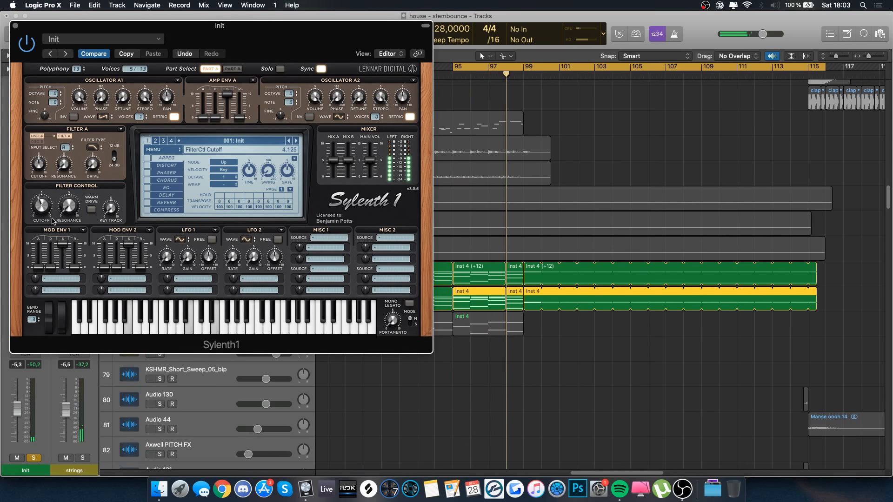
pyautogui.click(15, 26)
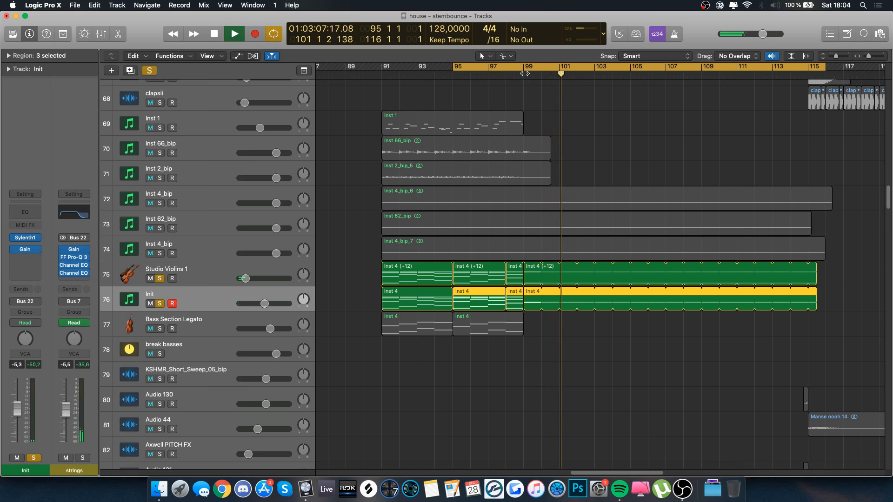
# - Stop playback, set the cycle range from bar 91 to bar 99 and clear all solos
pyautogui.press('space')
pyautogui.moveTo(525, 73); pyautogui.dragTo(382, 73)
pyautogui.click(149, 70)
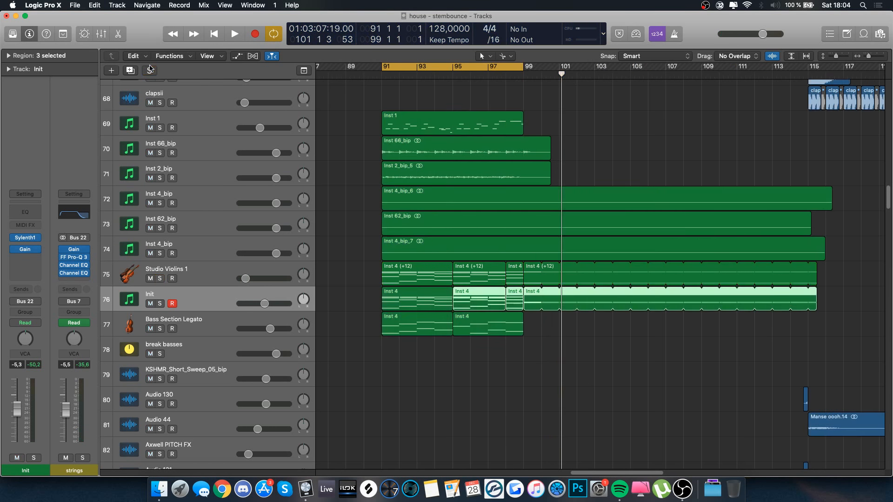
# - Solo the Inst 1 track and open its melody region in the Piano Roll
pyautogui.click(203, 133)
pyautogui.scroll(3, 499, 259)
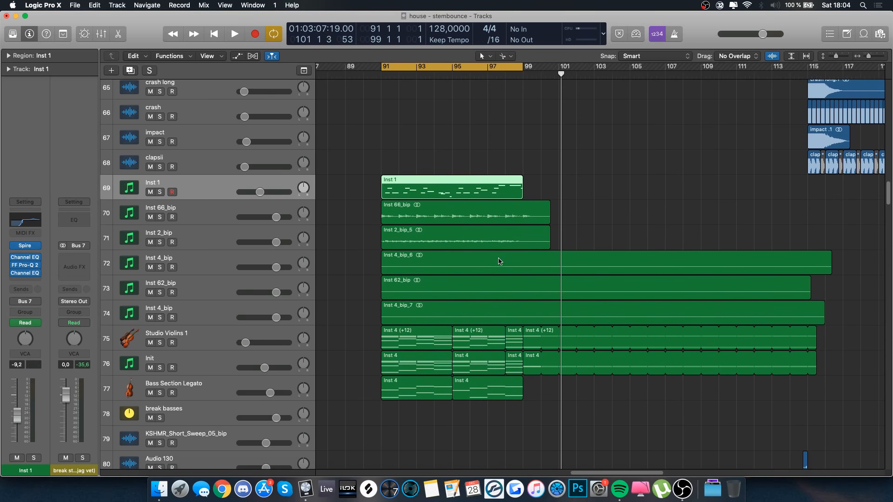
pyautogui.press('s')
pyautogui.doubleClick(385, 178)
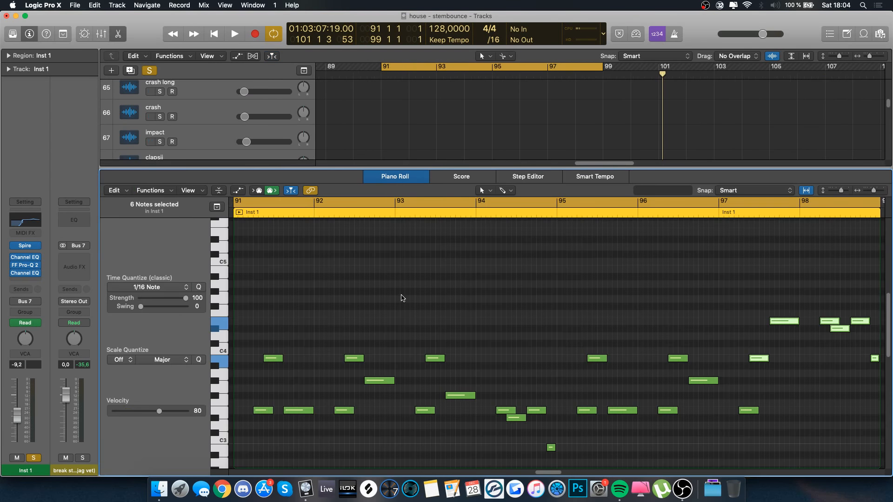
# - Play the melody, close the Piano Roll and add the tracks from Inst 66_bip through break basses to the solo
pyautogui.press('space')
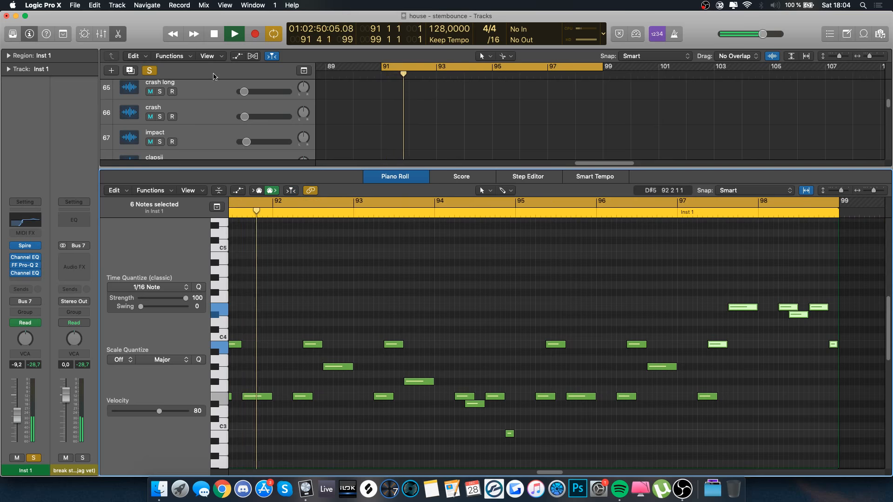
pyautogui.click(124, 37)
pyautogui.moveTo(160, 217); pyautogui.dragTo(165, 414)
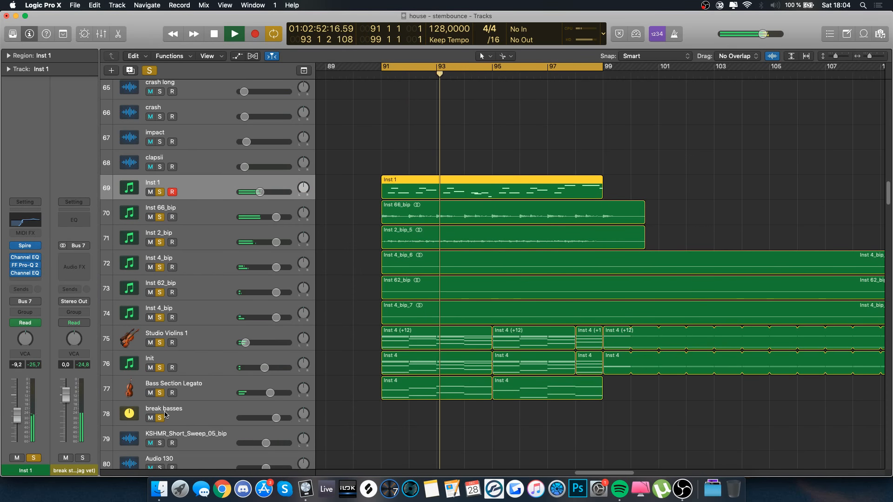
# - Clear all solos and set the cycle range over the build section from bar 98 to bar 114
pyautogui.click(149, 71)
pyautogui.scroll(-15, 384, 197)
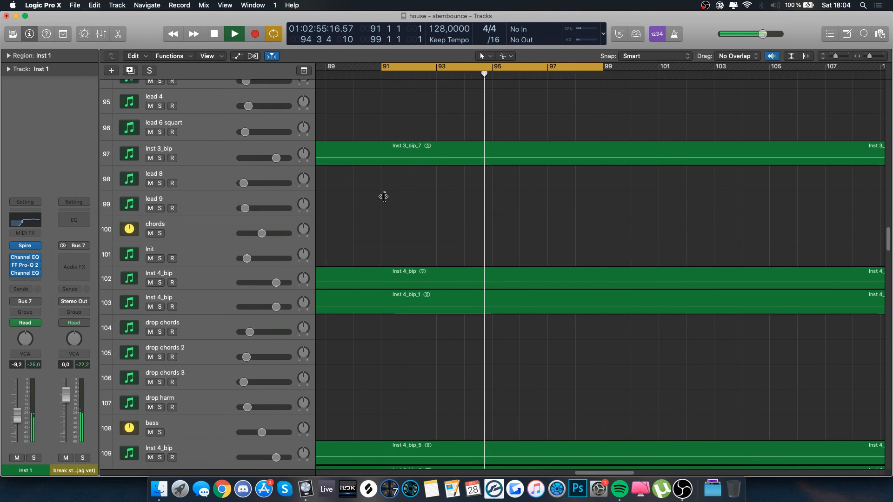
pyautogui.scroll(-20, 384, 196)
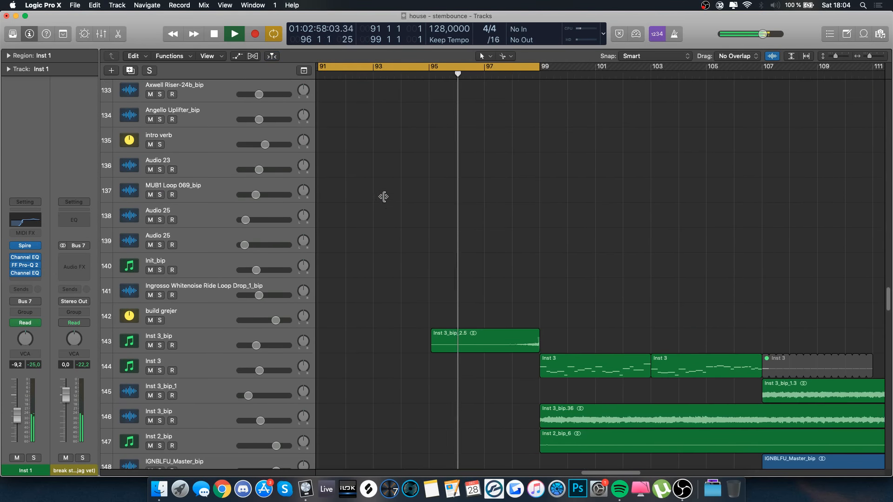
pyautogui.moveTo(466, 66); pyautogui.dragTo(883, 66)
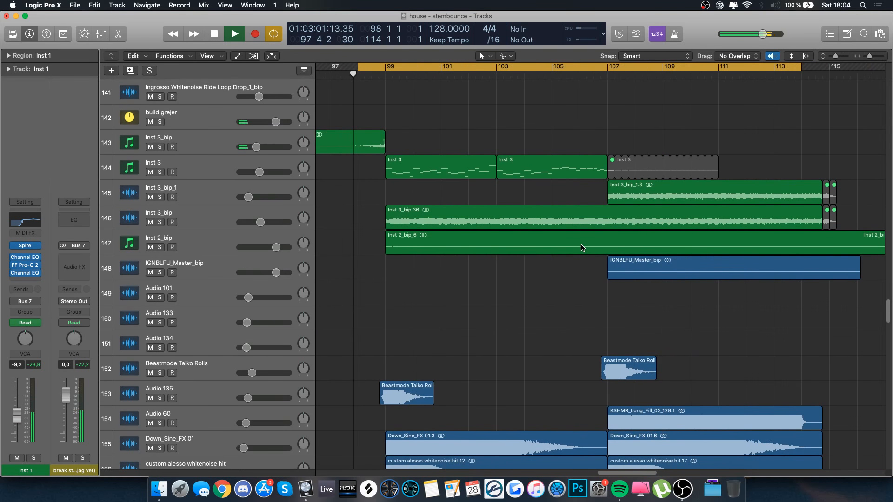
pyautogui.scroll(-13, 582, 248)
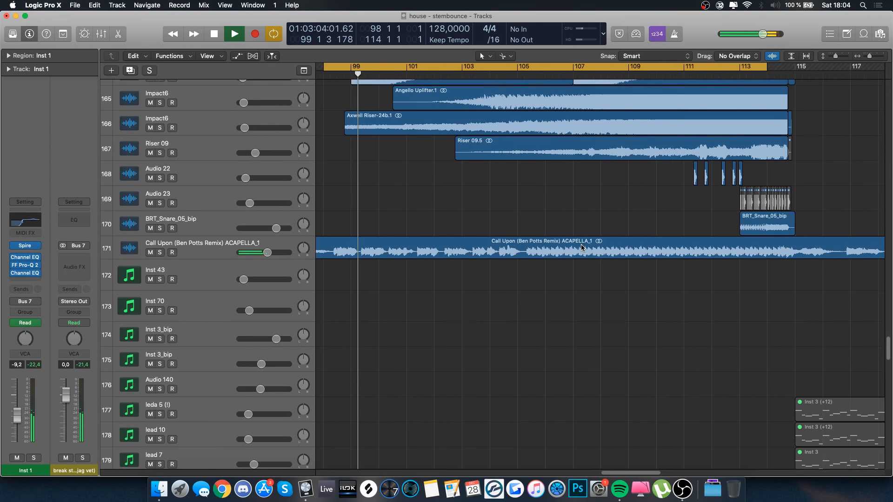
# - Stop playback and solo the Call Upon acapella track
pyautogui.scroll(3, 581, 248)
pyautogui.press('space')
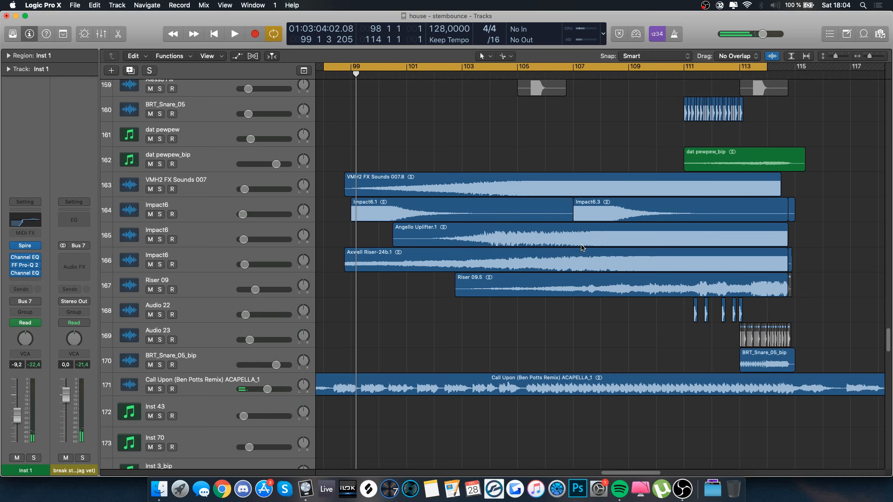
pyautogui.scroll(-8, 582, 247)
pyautogui.click(215, 196)
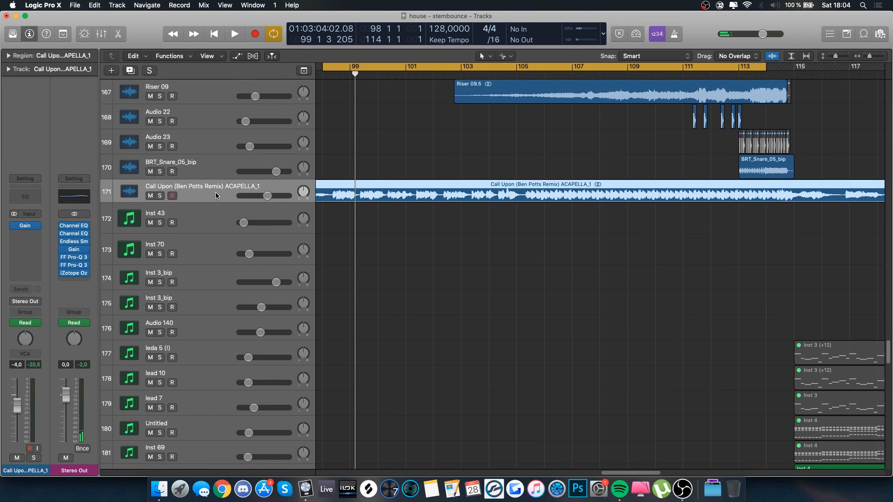
pyautogui.press('s')
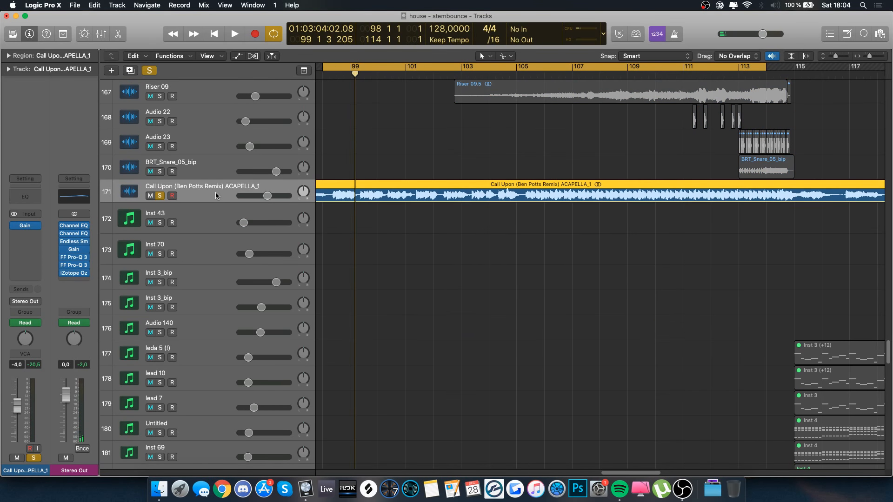
# - Turn off the cycle and play the soloed acapella from bar 103
pyautogui.click(517, 65)
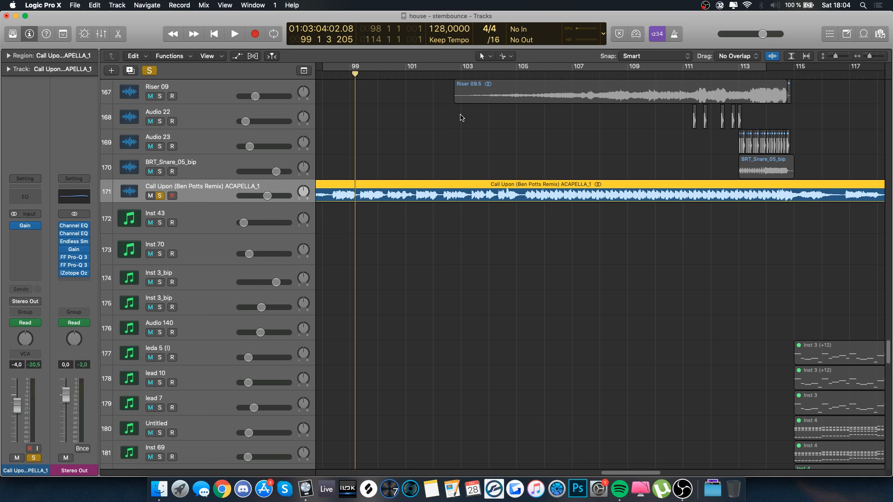
pyautogui.click(503, 74)
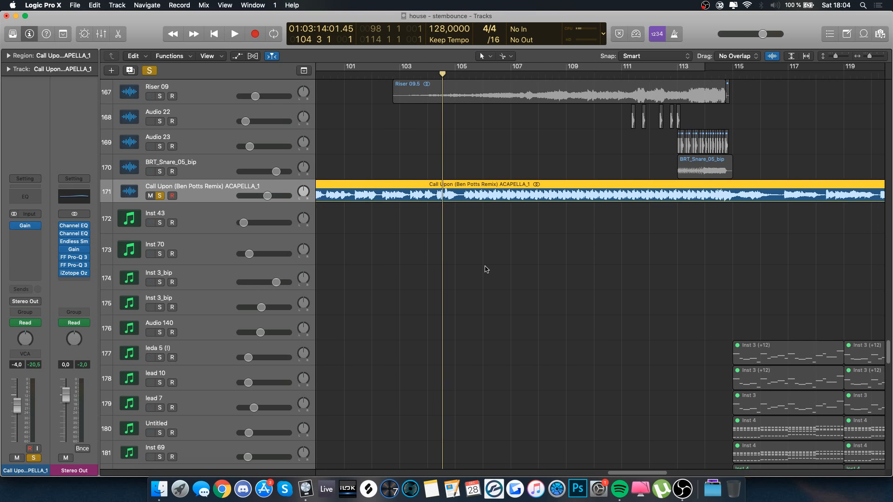
pyautogui.hscroll(2, 484, 269)
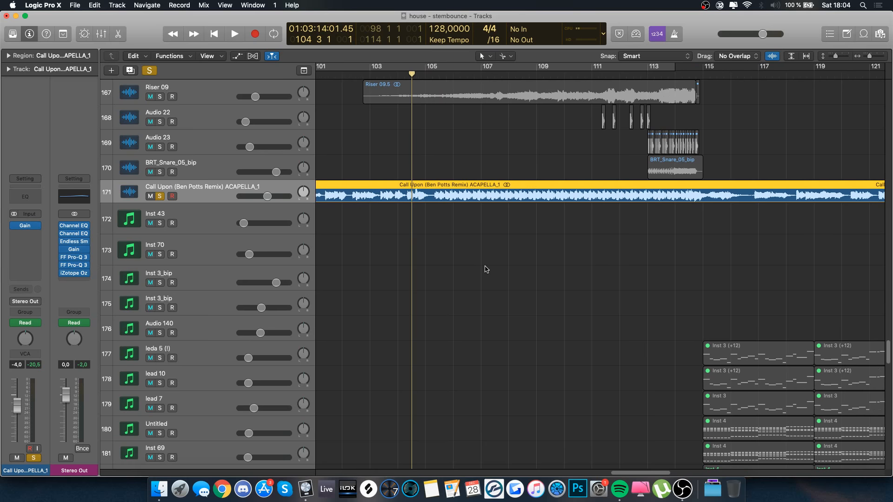
pyautogui.click(361, 74)
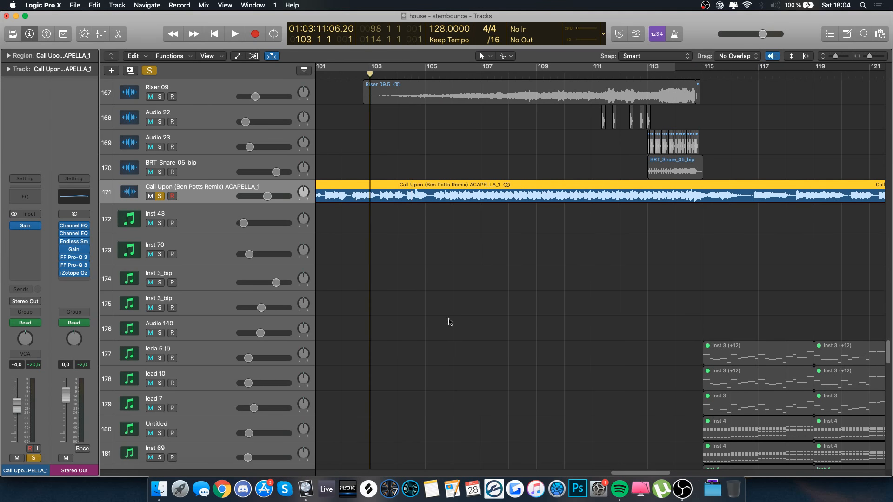
pyautogui.press('space')
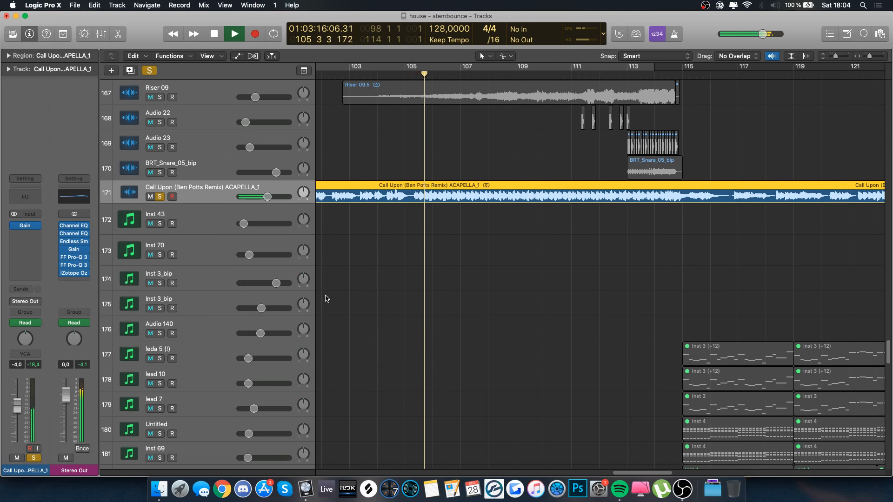
# - Add the second build chord tracks from Inst 5 through Audio 19 to the solo while playback continues
pyautogui.scroll(1, 382, 240)
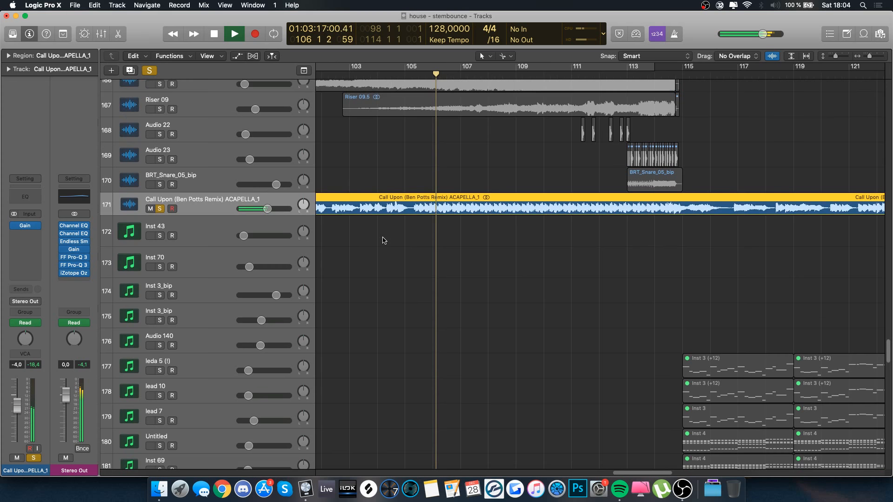
pyautogui.scroll(10, 383, 240)
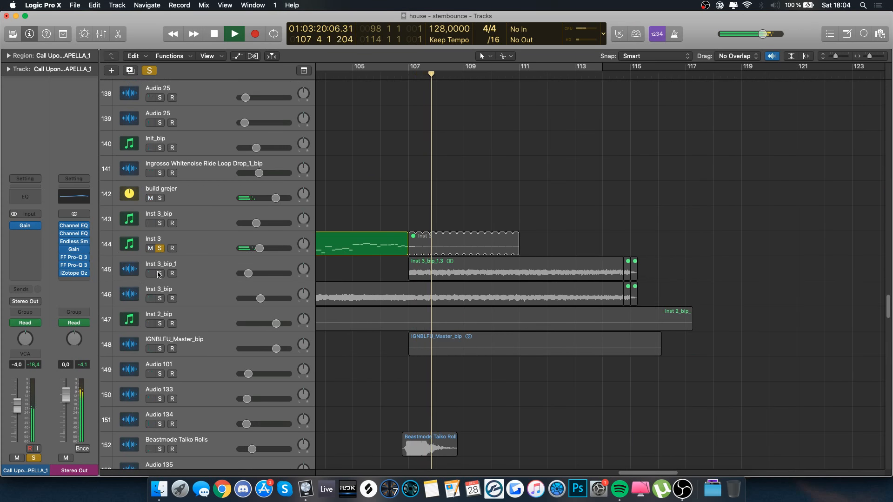
pyautogui.scroll(9, 488, 209)
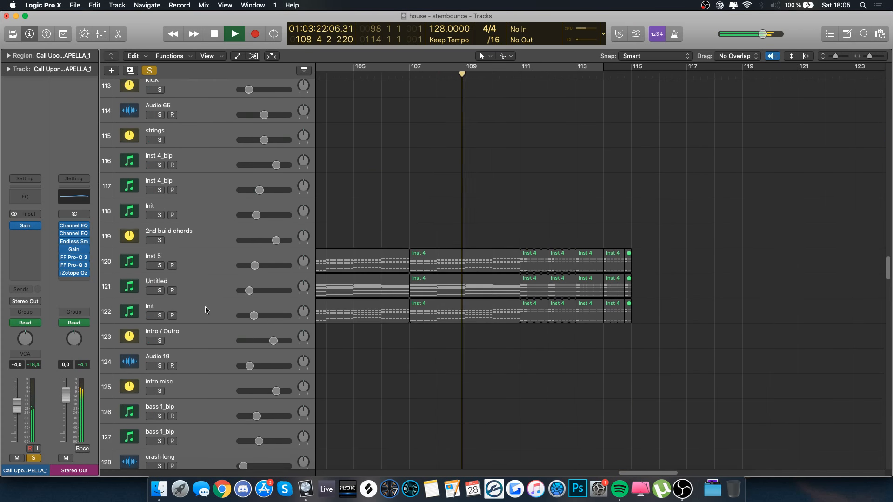
pyautogui.moveTo(161, 268); pyautogui.dragTo(160, 367)
pyautogui.hscroll(-6, 420, 255)
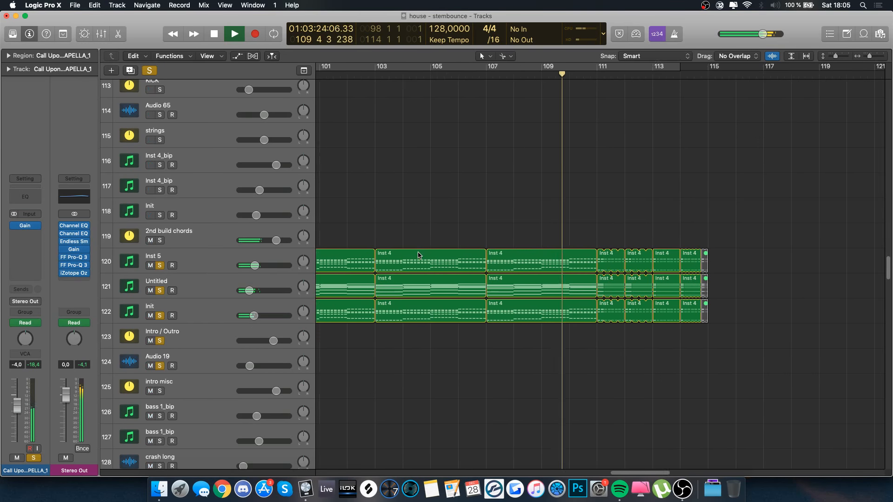
pyautogui.hscroll(3, 420, 254)
pyautogui.scroll(-3, 420, 255)
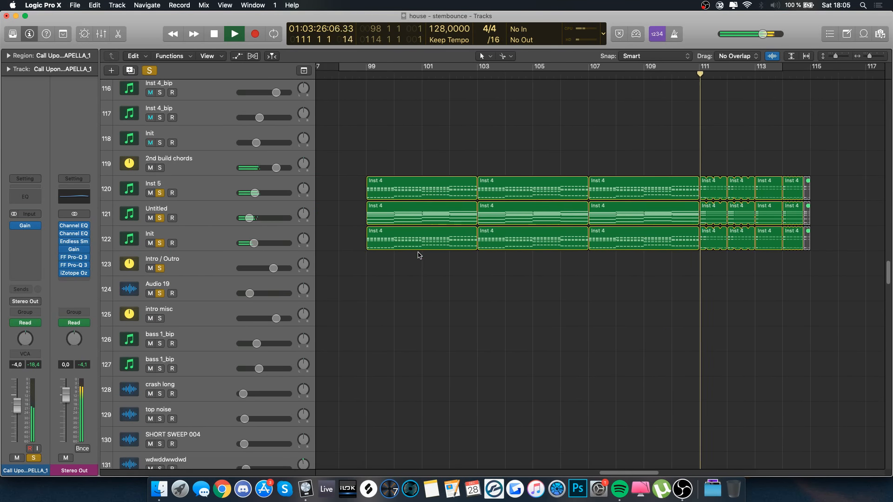
# - Stop playback, clear all solos and set the cycle range from bar 98 to bar 115
pyautogui.press('space')
pyautogui.click(151, 74)
pyautogui.hscroll(-4, 536, 197)
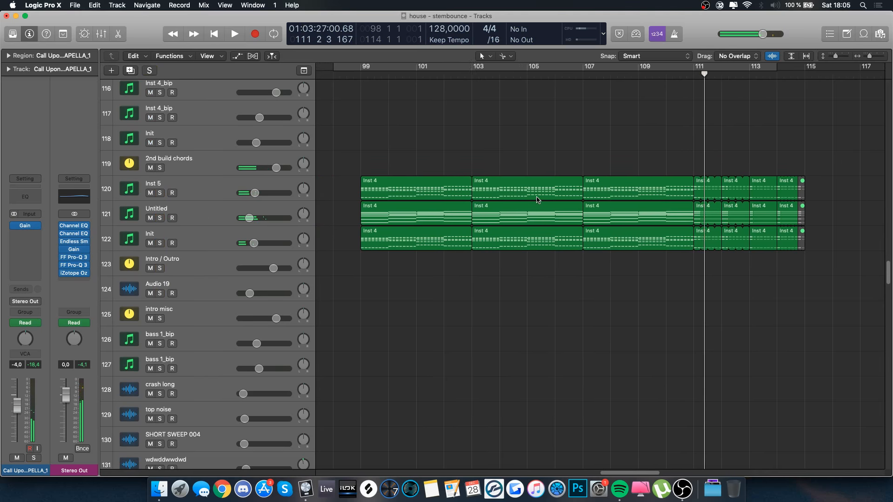
pyautogui.scroll(-2, 536, 197)
pyautogui.press('super+Left')
pyautogui.hscroll(5, 671, 86)
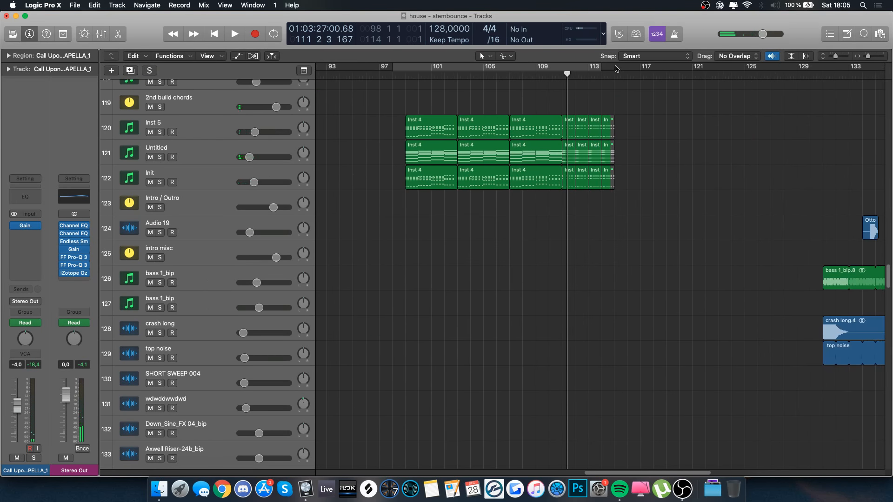
pyautogui.moveTo(615, 69); pyautogui.dragTo(396, 83)
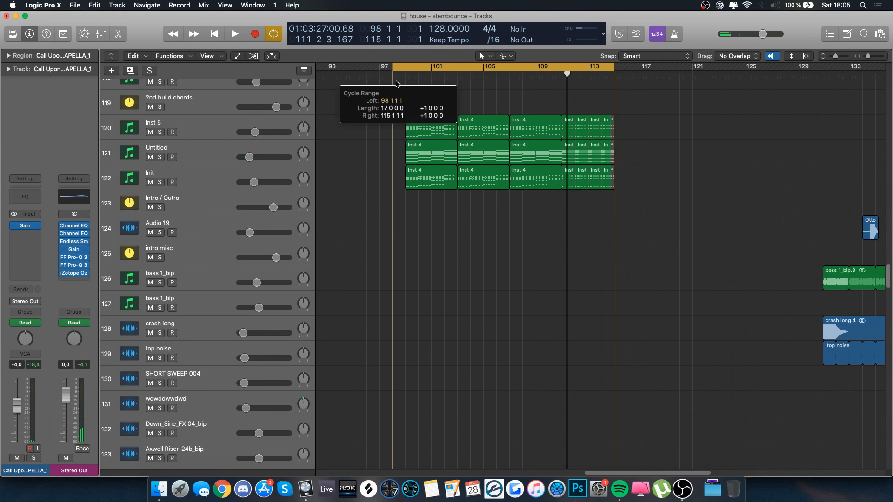
pyautogui.scroll(-15, 411, 318)
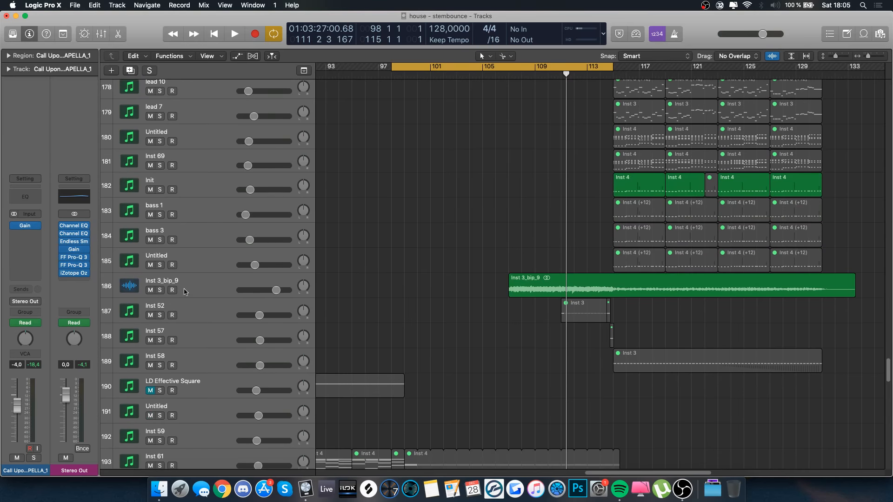
pyautogui.click(185, 292)
pyautogui.press('a')
pyautogui.scroll(-10, 350, 390)
pyautogui.scroll(-6, 350, 390)
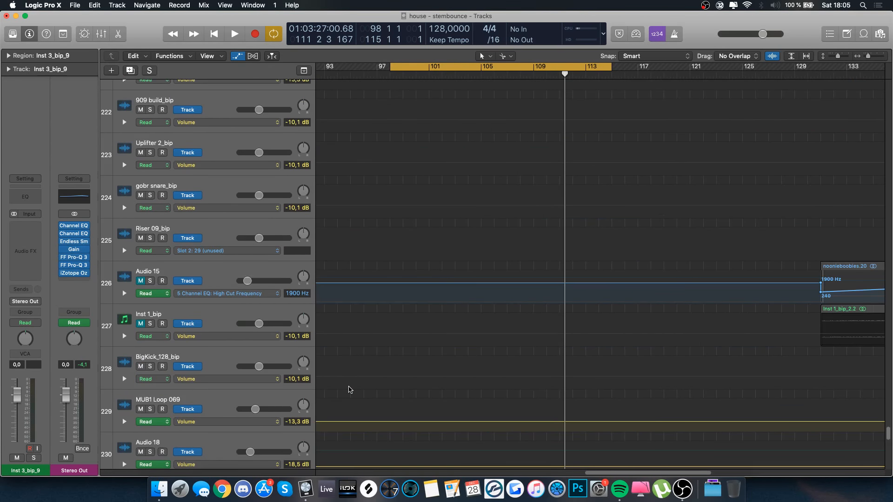
pyautogui.press('a')
# - Show track automation and expand the automation lanes of the 2nd build chords, Inst 5 and adjacent Untitled tracks
pyautogui.scroll(20, 350, 390)
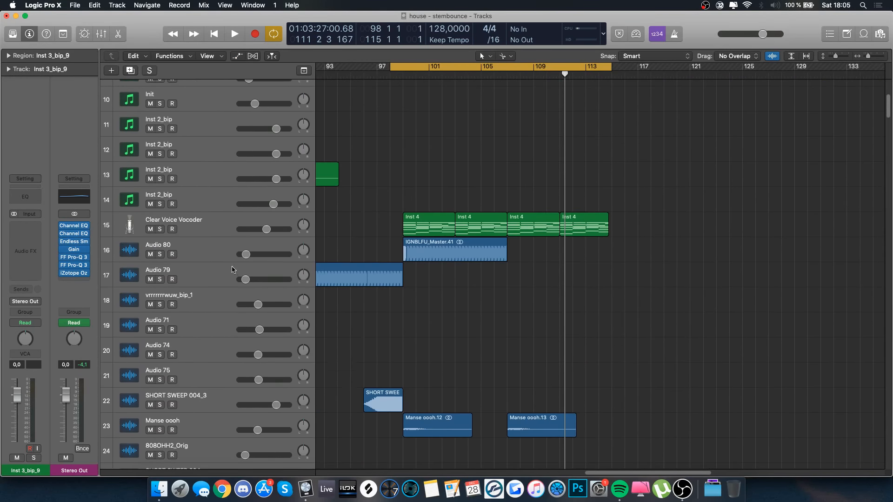
pyautogui.click(225, 234)
pyautogui.press('a')
pyautogui.scroll(5, 331, 201)
pyautogui.scroll(-15, 331, 201)
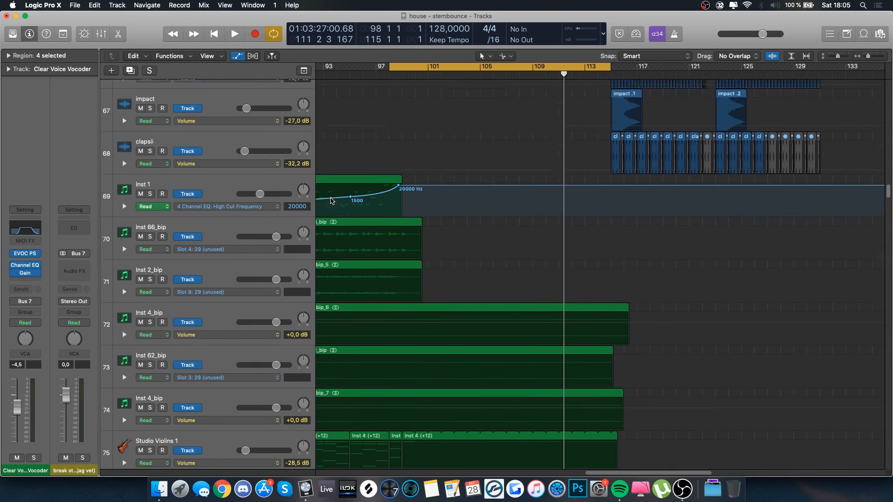
pyautogui.scroll(-10, 331, 201)
pyautogui.scroll(-10, 331, 200)
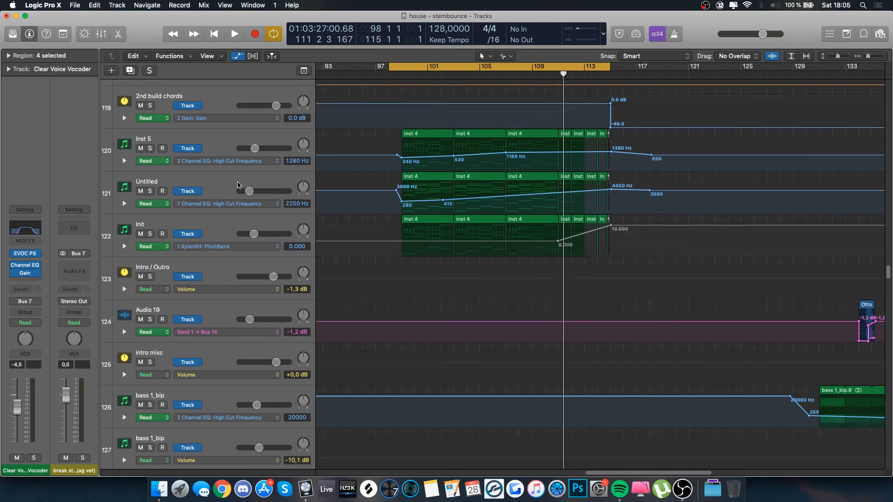
pyautogui.click(123, 204)
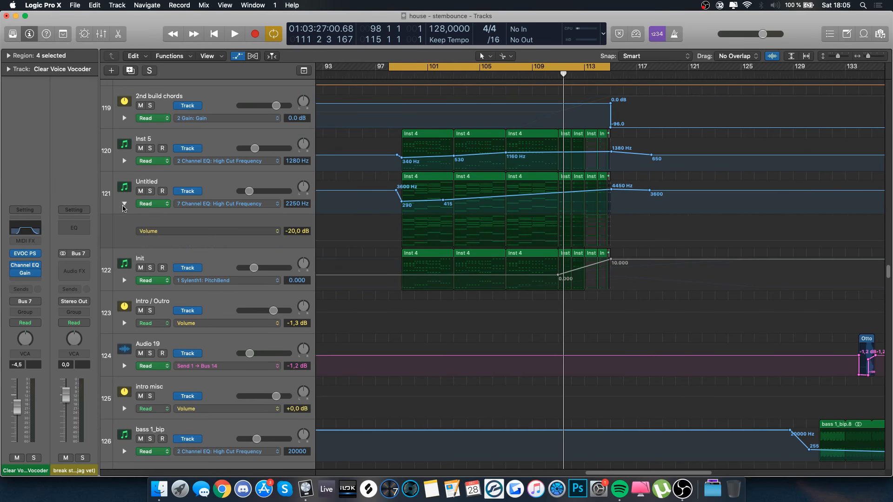
pyautogui.click(124, 161)
pyautogui.scroll(1, 204, 200)
pyautogui.click(124, 158)
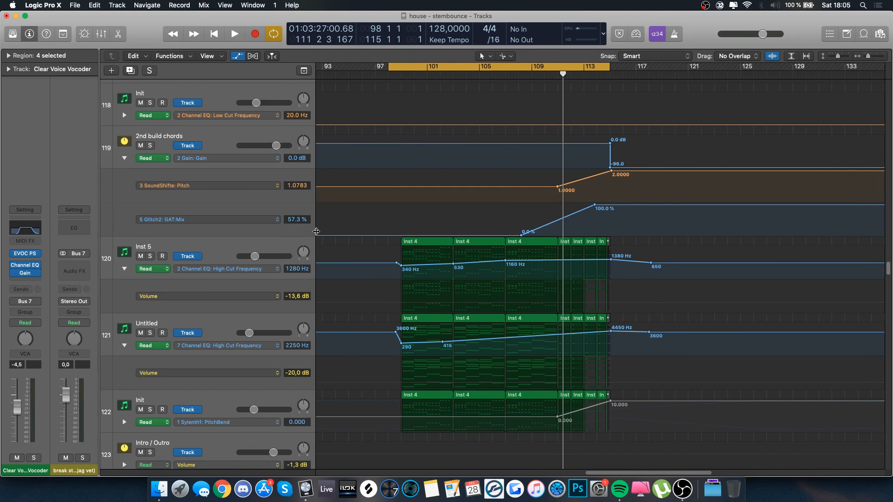
# - Solo the 2nd build chords track, play it from about bar 111, and stop with the solo cleared
pyautogui.click(252, 136)
pyautogui.press('s')
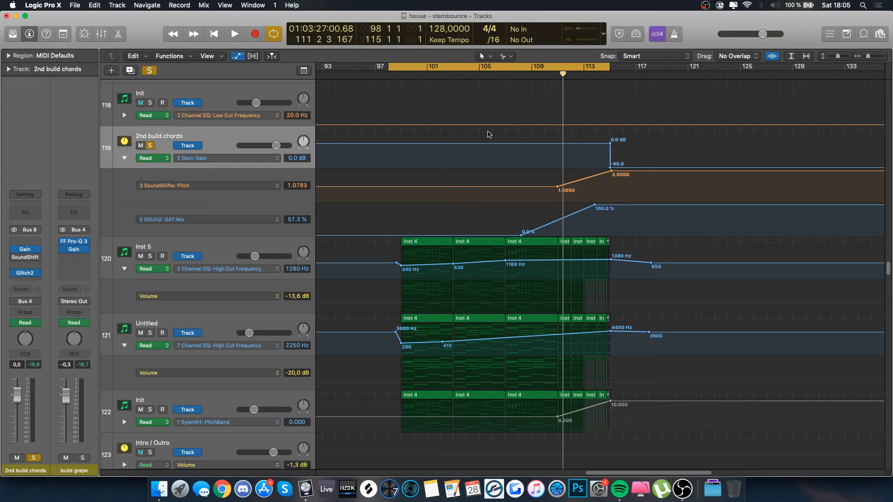
pyautogui.press('space')
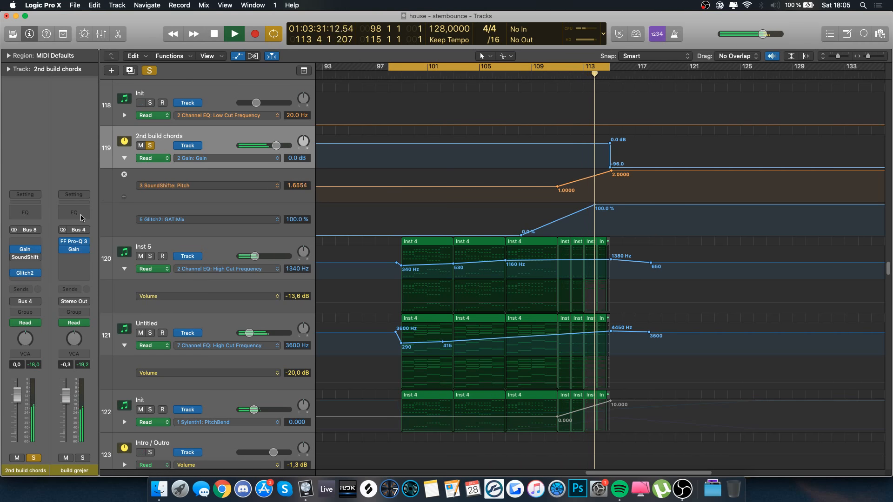
pyautogui.hotkey('ctrl', 's')
# - Solo the Inst 3_bip track carrying the Balance automation and play it from the start of the cycle
pyautogui.scroll(-1, 456, 209)
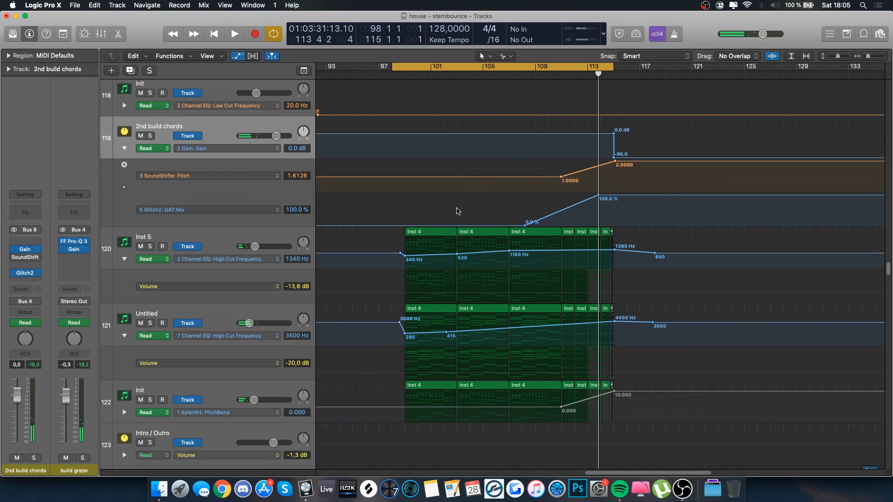
pyautogui.scroll(-20, 456, 210)
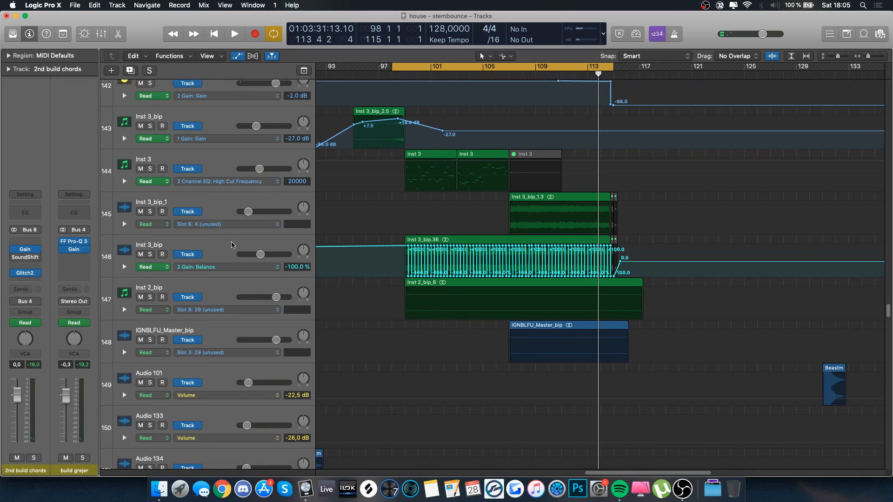
pyautogui.click(231, 245)
pyautogui.hotkey('ctrl', 's')
pyautogui.press('z')
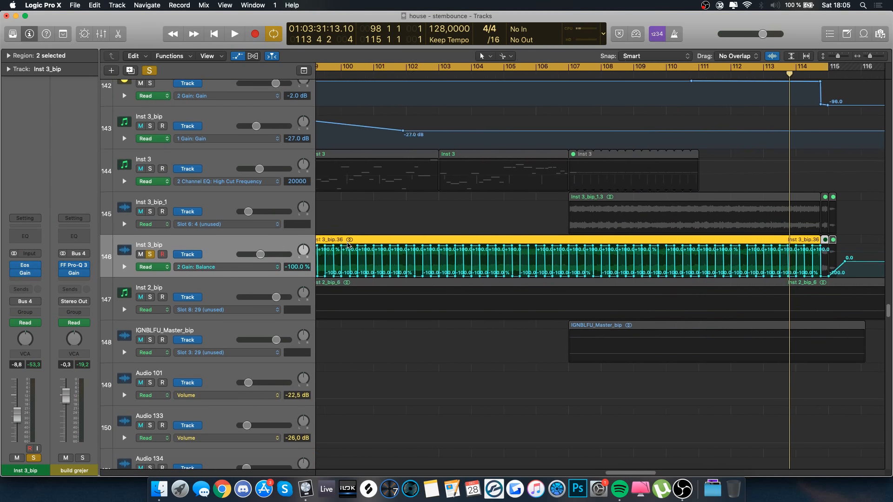
pyautogui.hscroll(-3, 347, 245)
pyautogui.press('z')
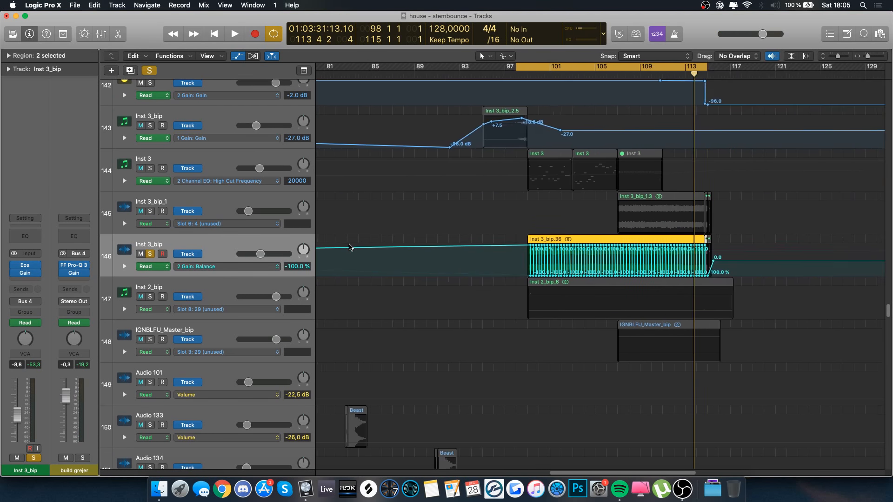
pyautogui.press('space')
pyautogui.hscroll(3, 528, 269)
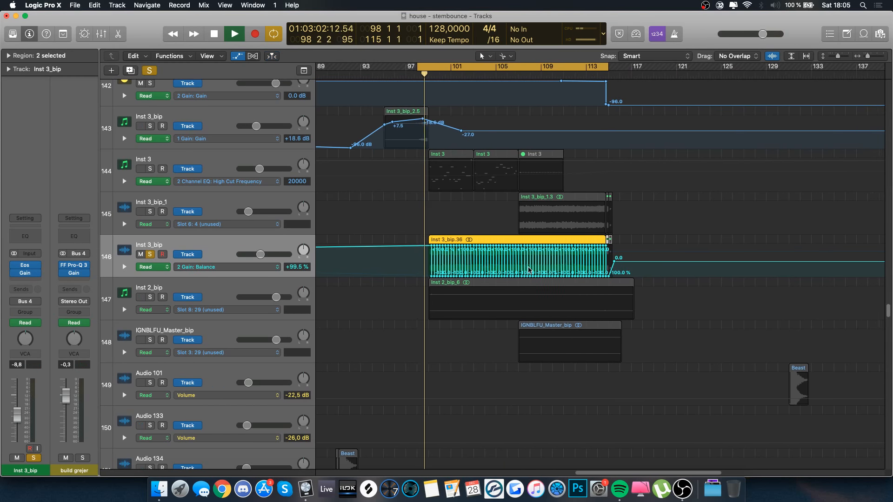
# - Examine the Balance automation on the soloed Inst 3_bip track and move playback ahead to about bar 110
pyautogui.press('super+Right')
pyautogui.press('super+Right')
pyautogui.press('super+Right')
pyautogui.press('super+Right')
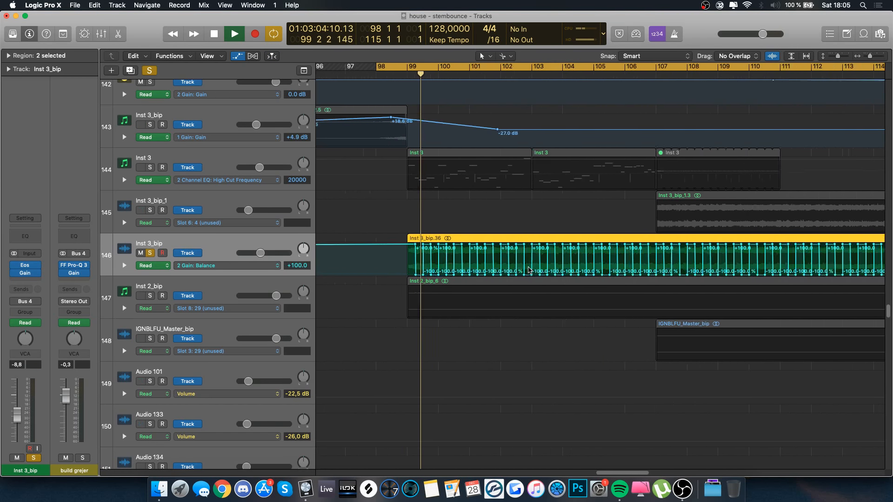
pyautogui.press('super+Left')
pyautogui.press('super+Left')
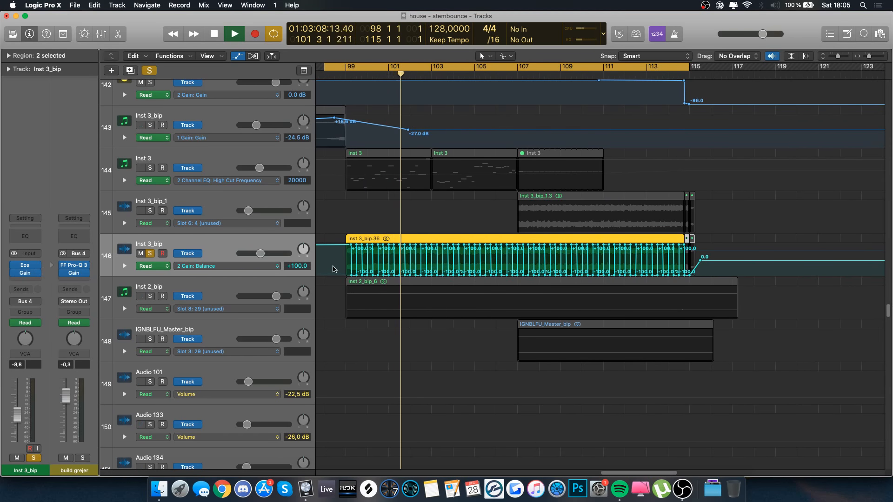
pyautogui.scroll(2, 348, 181)
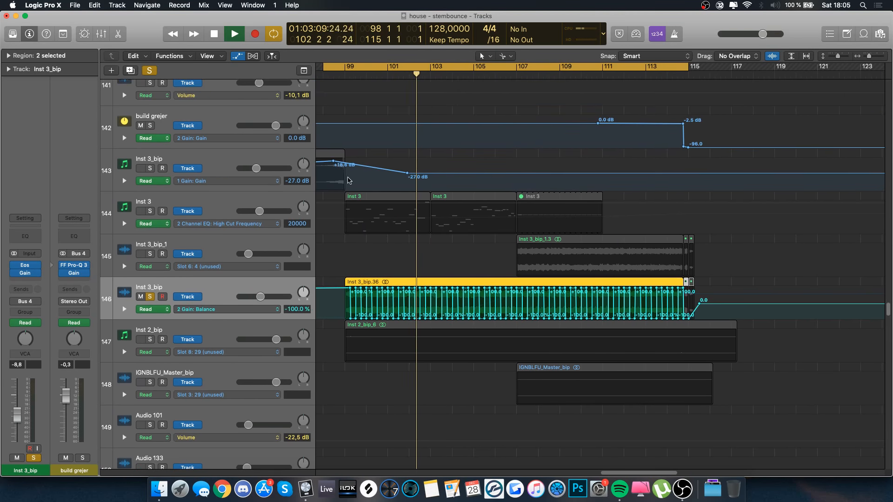
pyautogui.click(217, 121)
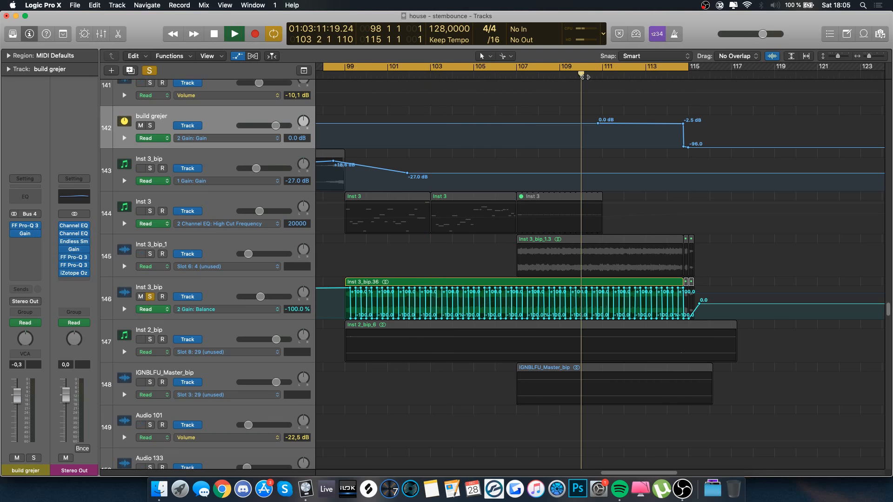
pyautogui.click(254, 289)
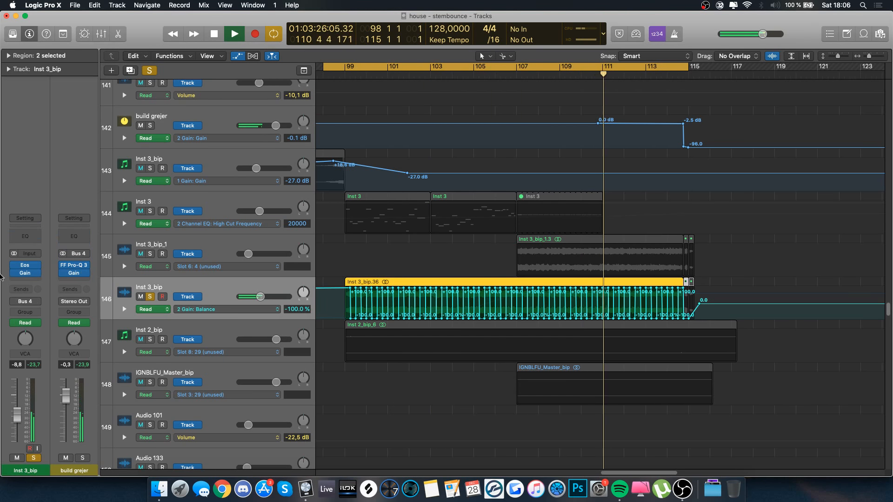
# - View the Gain plug-in on the Inst 3_bip track, and stop playback with the solo cleared
pyautogui.click(25, 273)
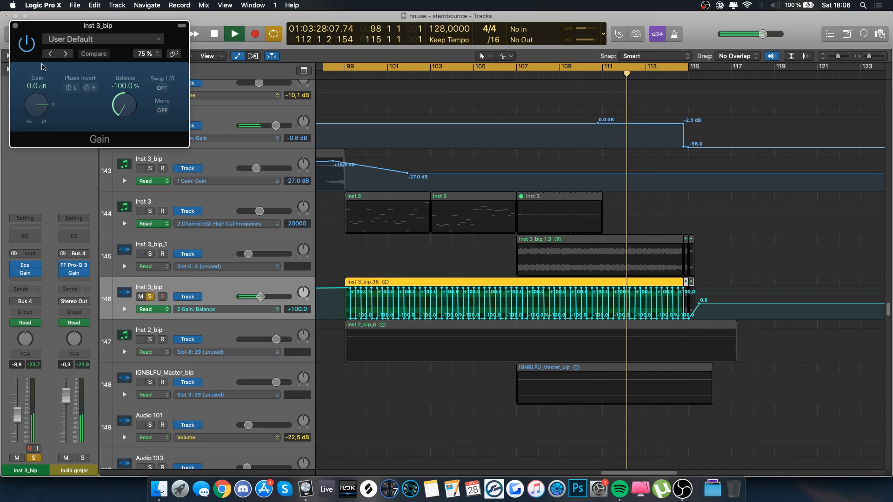
pyautogui.click(15, 25)
pyautogui.press('space')
pyautogui.press('s')
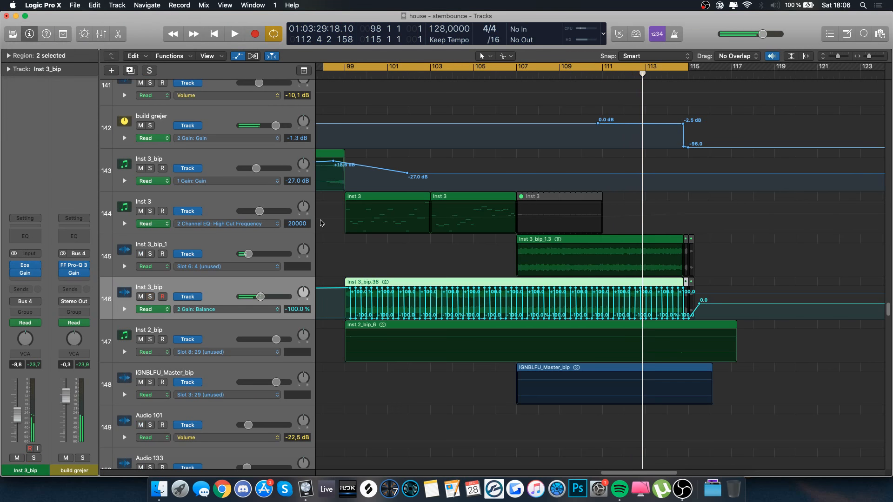
# - Set the cycle range from bar 107 to bar 120 and audition the Inst 3_bip_1 track in solo
pyautogui.click(201, 246)
pyautogui.press('s')
pyautogui.click(513, 65)
pyautogui.moveTo(515, 66); pyautogui.dragTo(795, 67)
pyautogui.press('space')
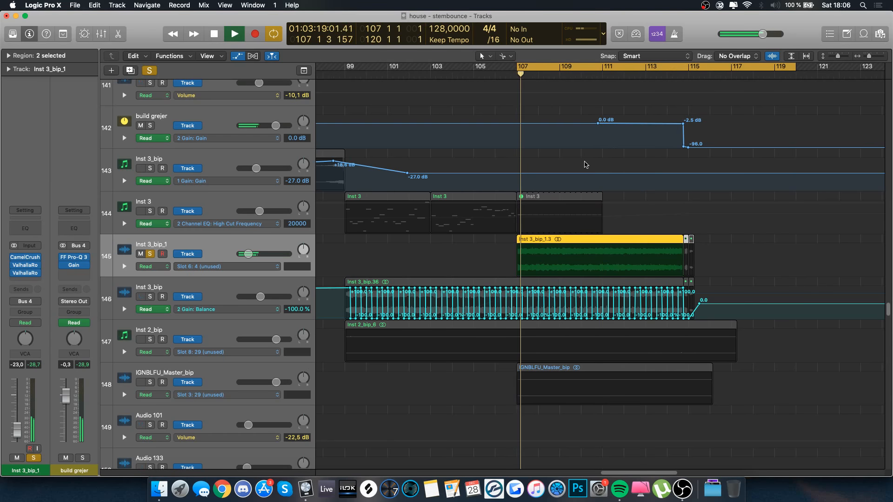
pyautogui.press('space')
pyautogui.press('s')
# - Look through the build's effect tracks and expand the automation lanes of the dat pewpew track
pyautogui.scroll(-6, 579, 167)
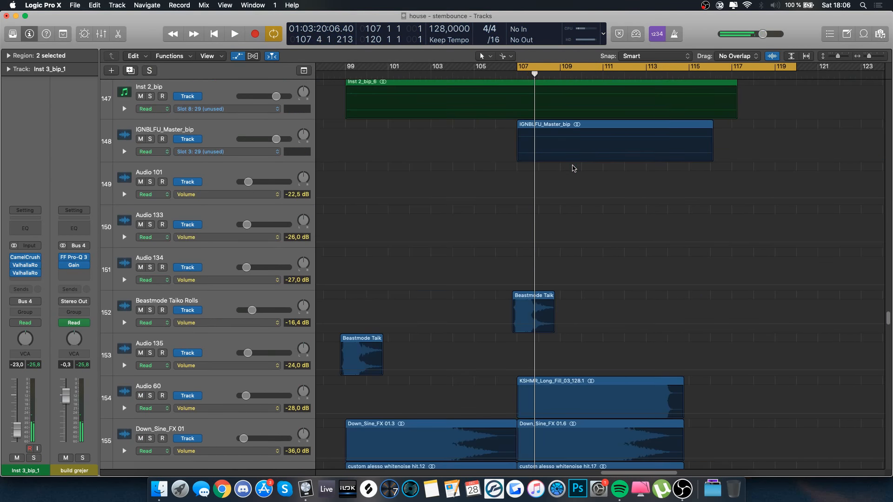
pyautogui.scroll(-8, 573, 168)
pyautogui.click(231, 183)
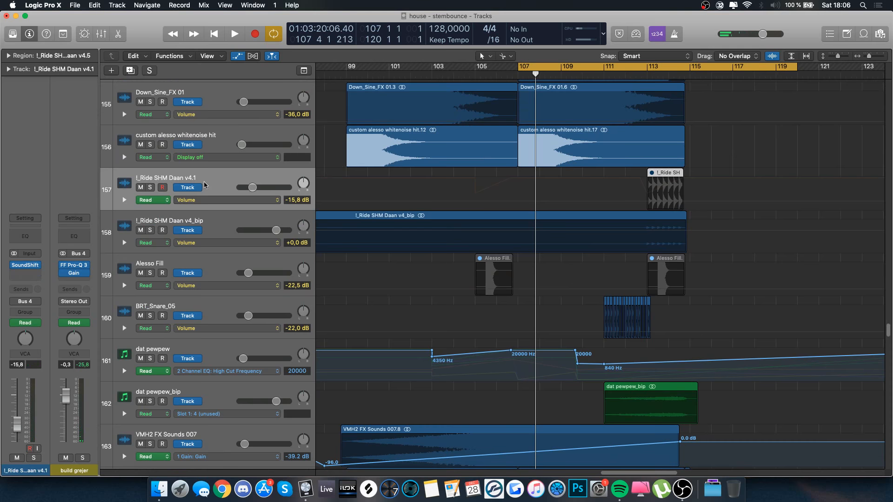
pyautogui.scroll(-3, 417, 265)
pyautogui.click(181, 256)
pyautogui.click(124, 267)
# - Select the first Impact6 track and examine the automation on the riser and snare tracks below it
pyautogui.scroll(-10, 567, 274)
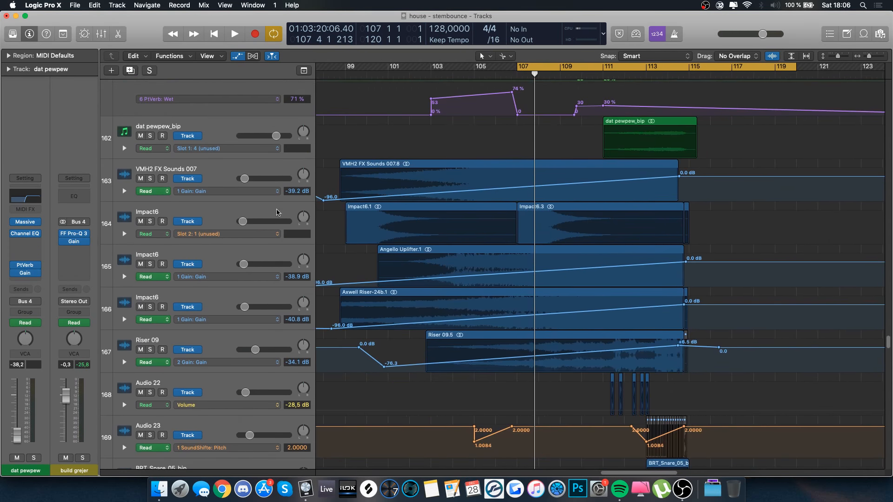
pyautogui.click(210, 222)
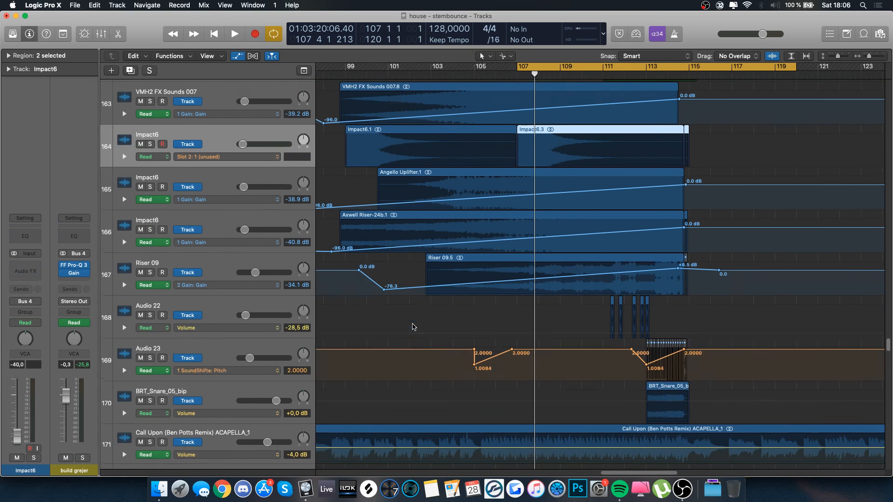
pyautogui.scroll(-5, 414, 327)
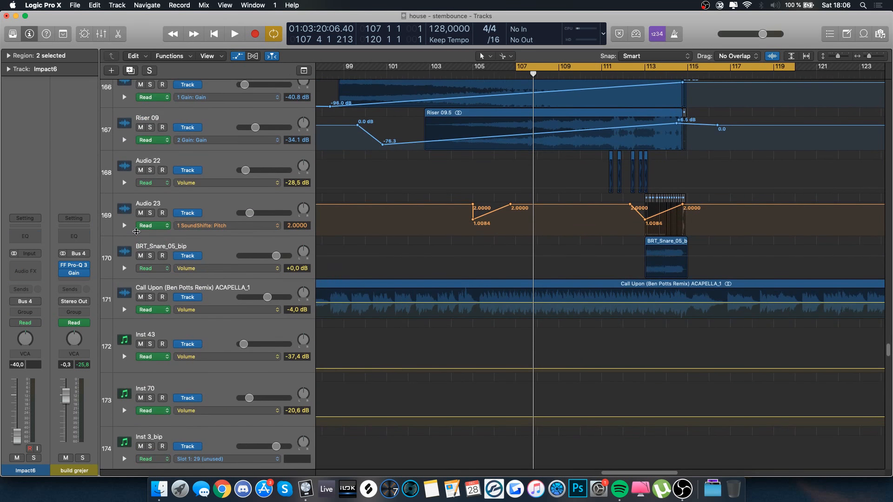
# - Look down through the remaining build tracks from BRT_Snare_05_bip and select the sub drop 2 track
pyautogui.click(212, 243)
pyautogui.scroll(-15, 350, 298)
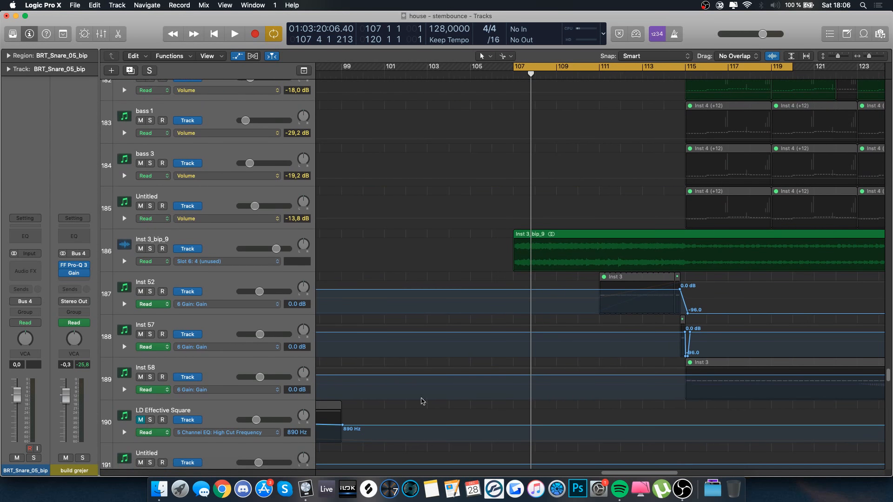
pyautogui.scroll(-15, 421, 401)
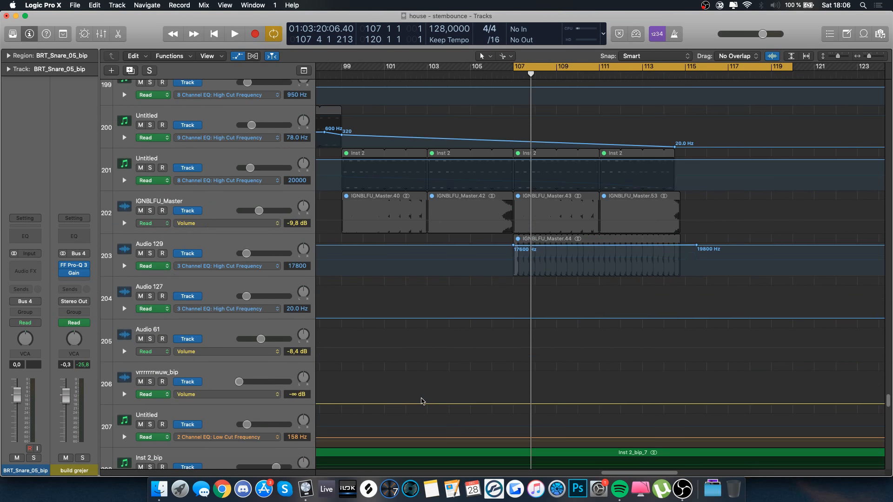
pyautogui.scroll(-20, 422, 401)
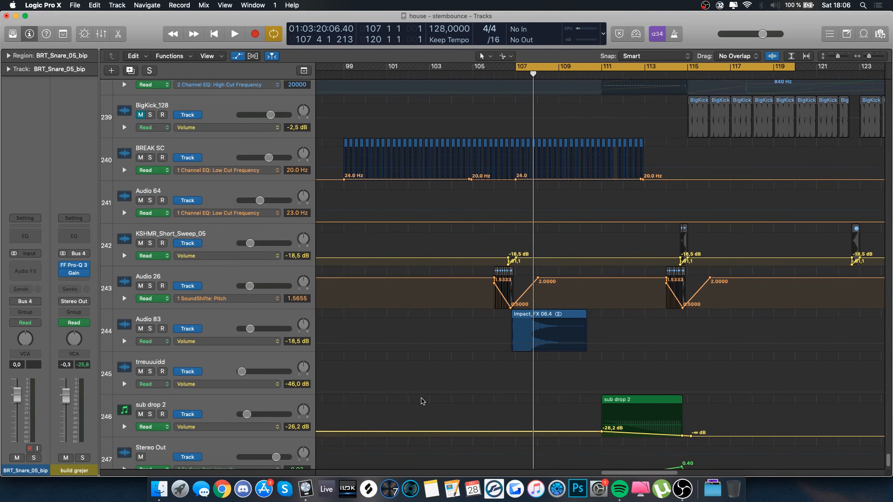
pyautogui.scroll(-2, 421, 401)
pyautogui.click(219, 380)
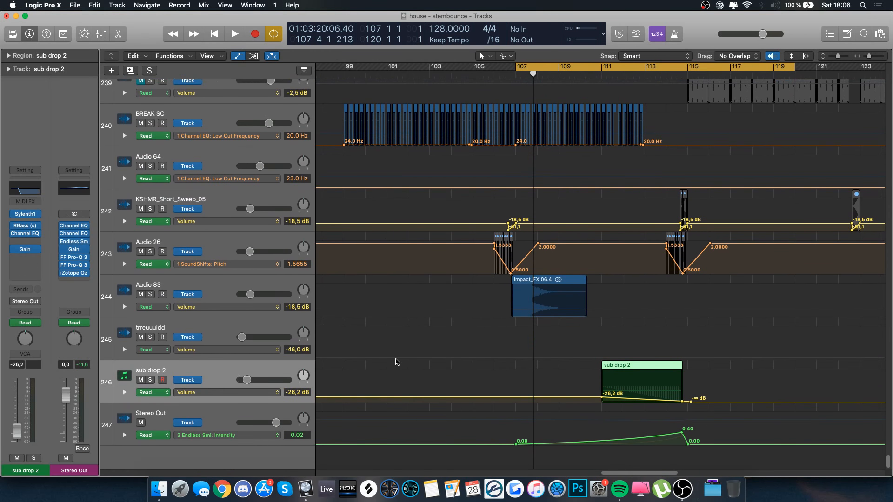
# - Set the cycle range from bar 98 to bar 132 and play the second build with all tracks unsoloed
pyautogui.press('super+Left')
pyautogui.press('super+Left')
pyautogui.press('super+Left')
pyautogui.press('super+Right')
pyautogui.press('super+Right')
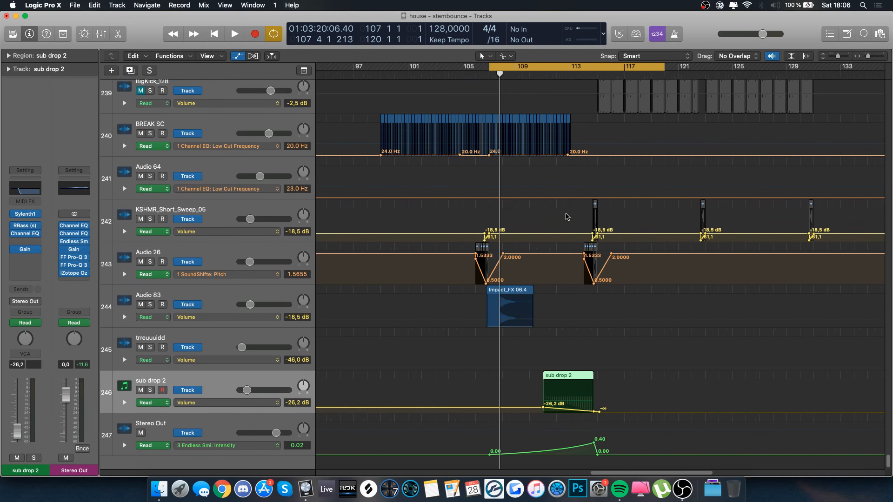
pyautogui.moveTo(365, 74); pyautogui.dragTo(826, 69)
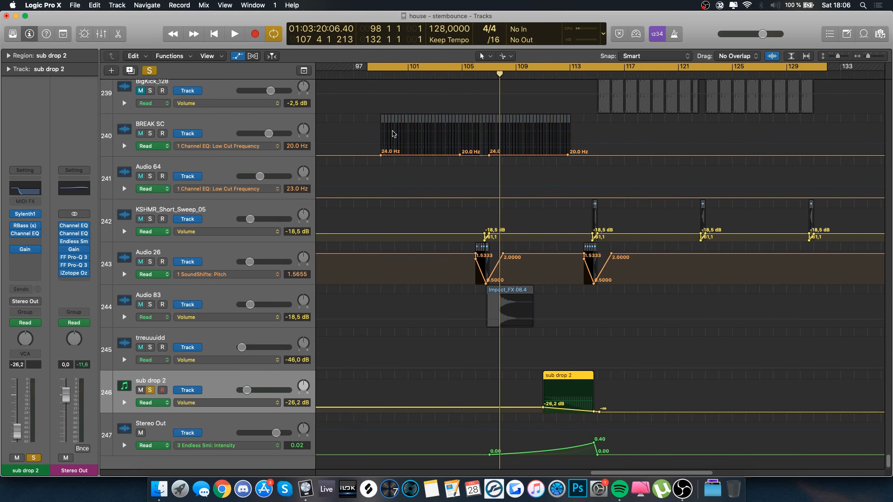
pyautogui.press('space')
pyautogui.scroll(20, 580, 268)
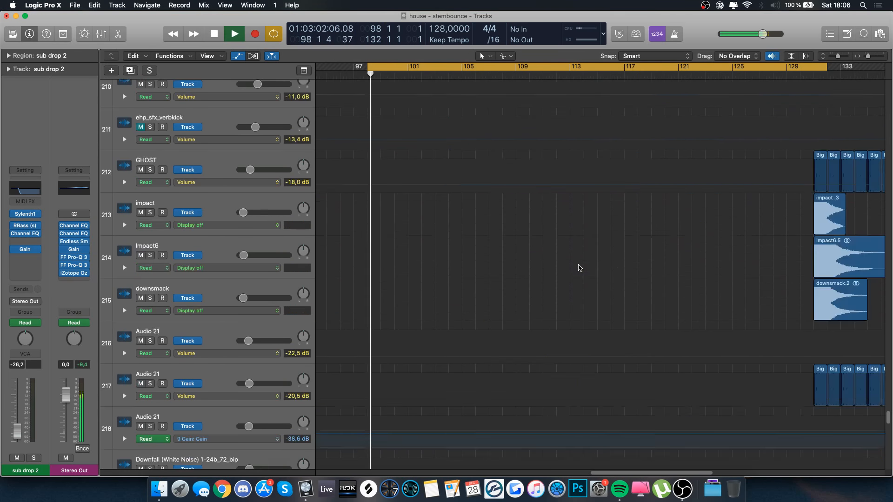
pyautogui.scroll(-10, 580, 268)
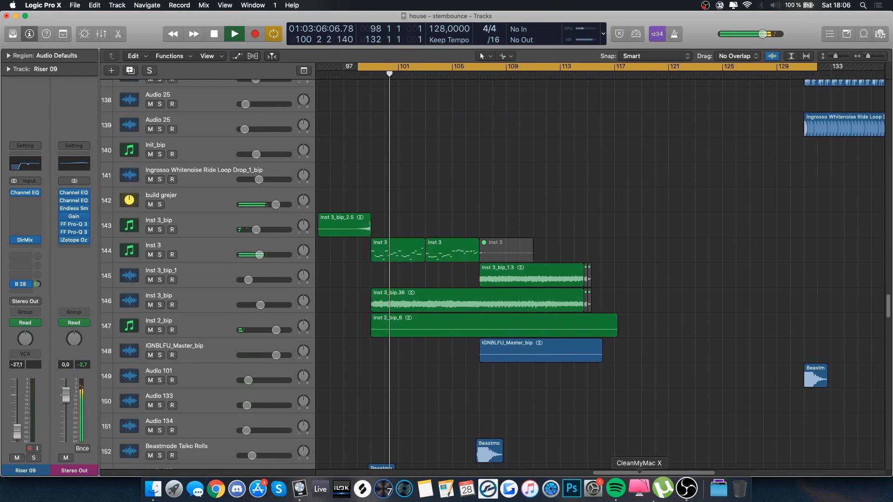
# - Switch to OBS to check the audio input levels, and return to Logic Pro
pyautogui.click(683, 489)
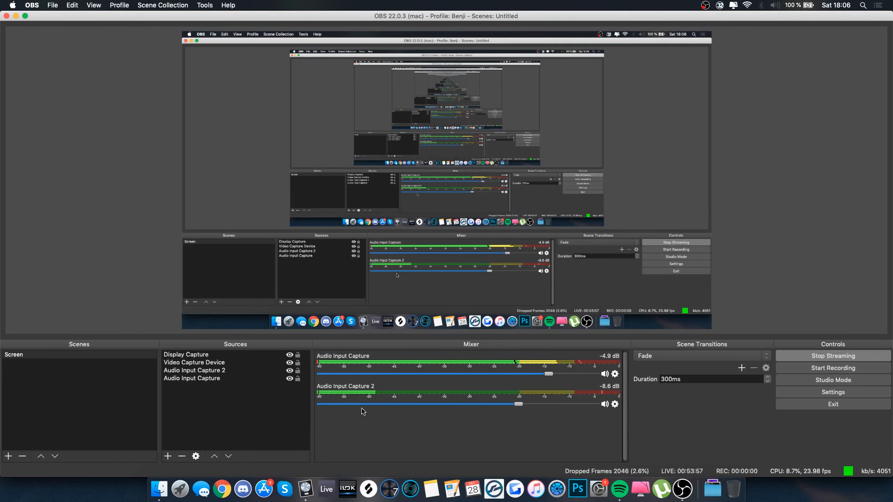
pyautogui.click(305, 490)
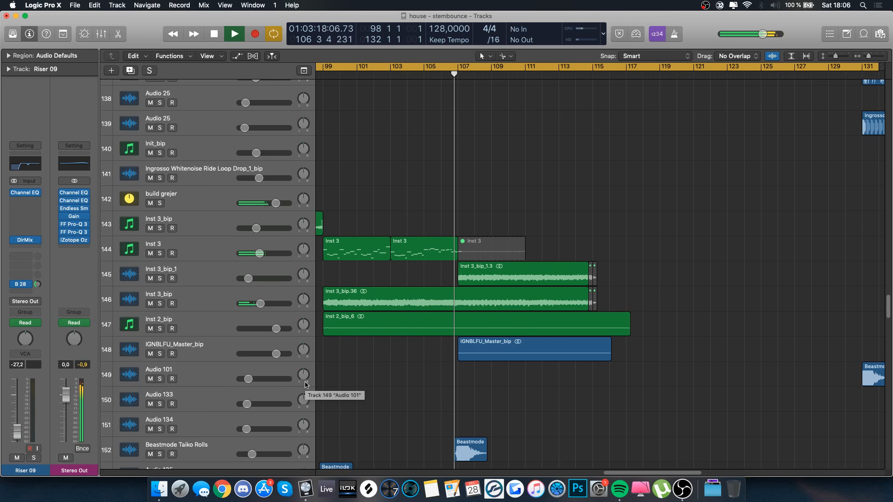
# - Follow the build's layers during playback, from the Inst 3 chords through the risers and snares to the acapella
pyautogui.scroll(-2, 492, 260)
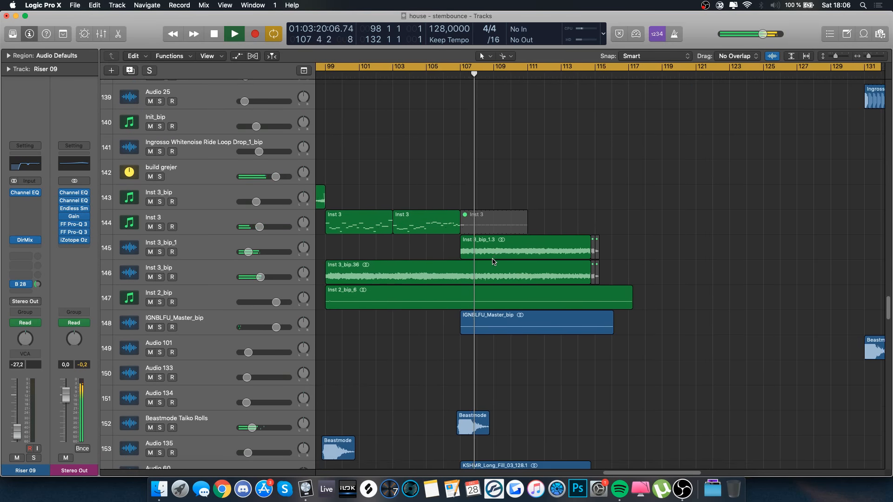
pyautogui.press('super+Left')
pyautogui.scroll(-4, 493, 262)
pyautogui.scroll(-6, 492, 262)
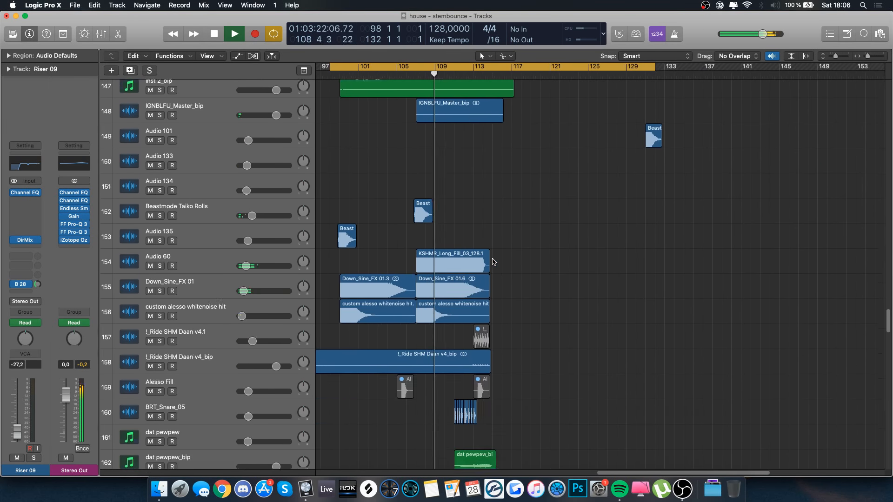
pyautogui.scroll(-5, 494, 262)
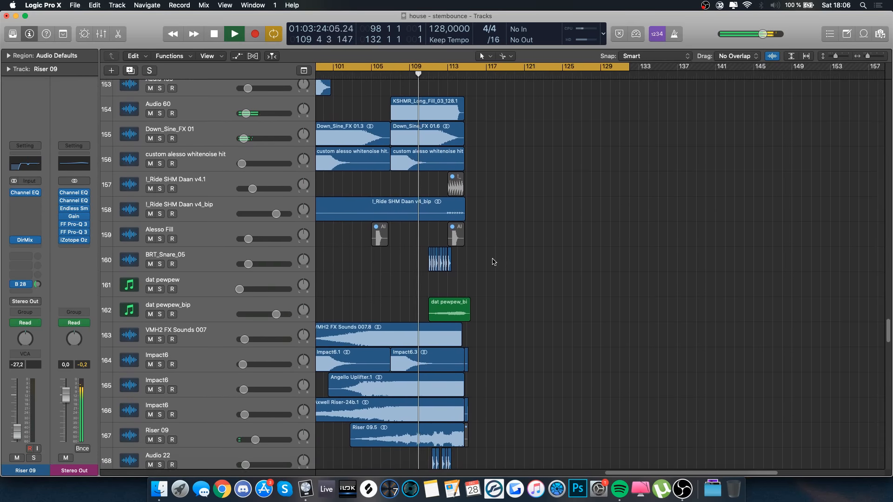
pyautogui.press('super+Right')
pyautogui.scroll(-7, 494, 262)
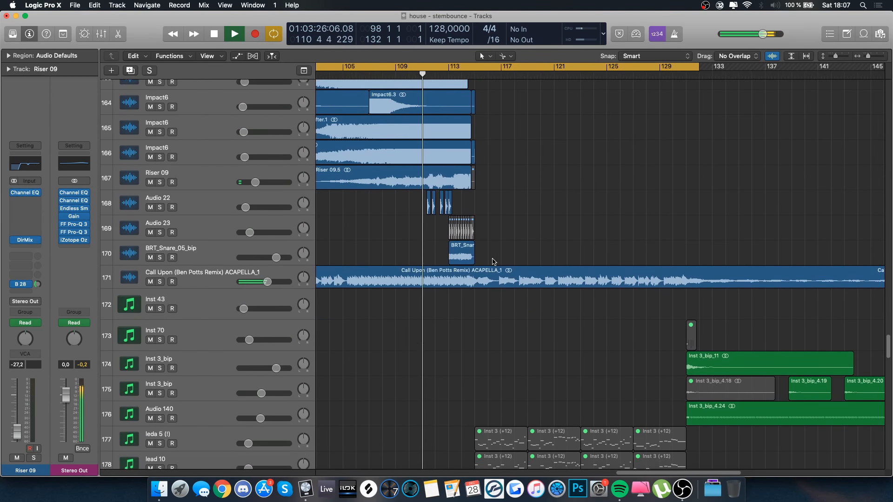
pyautogui.hscroll(3, 494, 209)
# - Turn off the cycle range, play into the drop while viewing its lead, chord and bass tracks, and stop playback
pyautogui.click(476, 71)
pyautogui.click(472, 68)
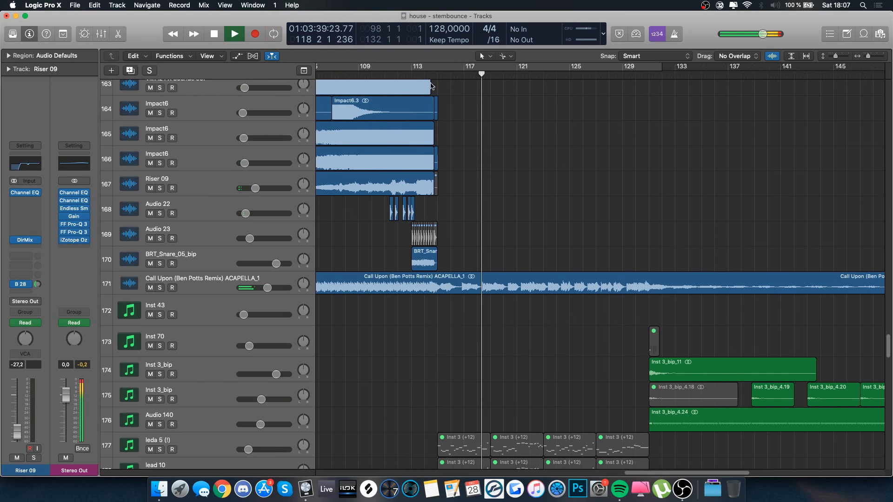
pyautogui.scroll(-10, 493, 274)
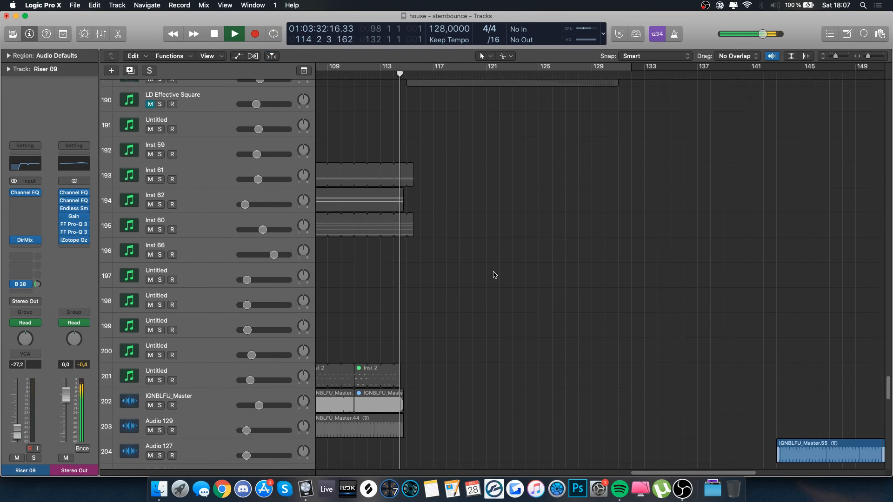
pyautogui.scroll(20, 494, 275)
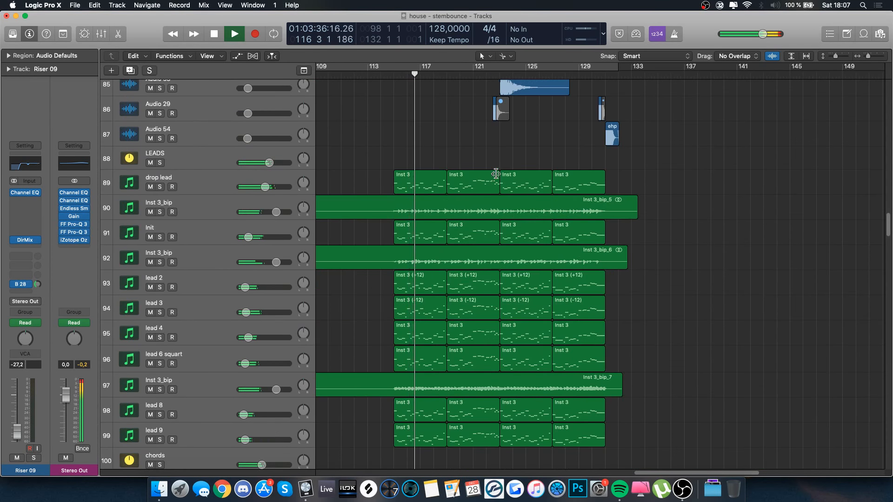
pyautogui.scroll(4, 495, 174)
pyautogui.scroll(-12, 496, 175)
pyautogui.press('space')
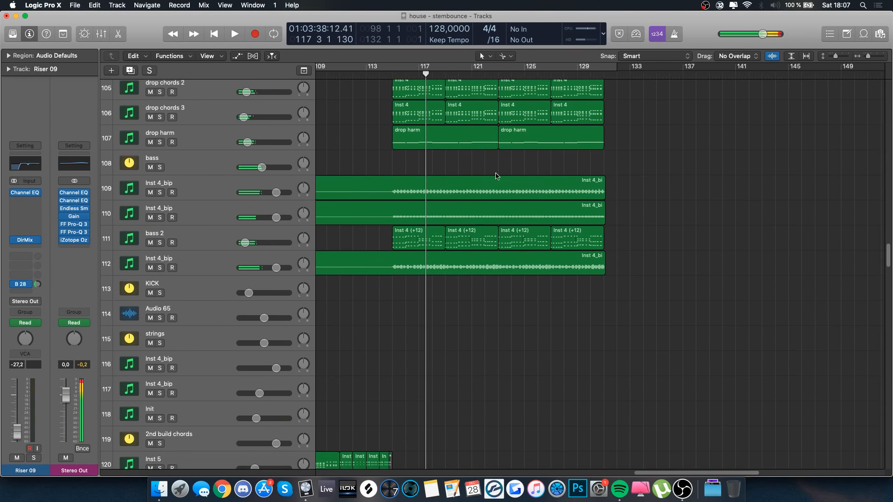
# - Solo the Call Upon (Ben Potts Remix) ACAPELLA_1 track and place the playhead at bar 121
pyautogui.click(379, 73)
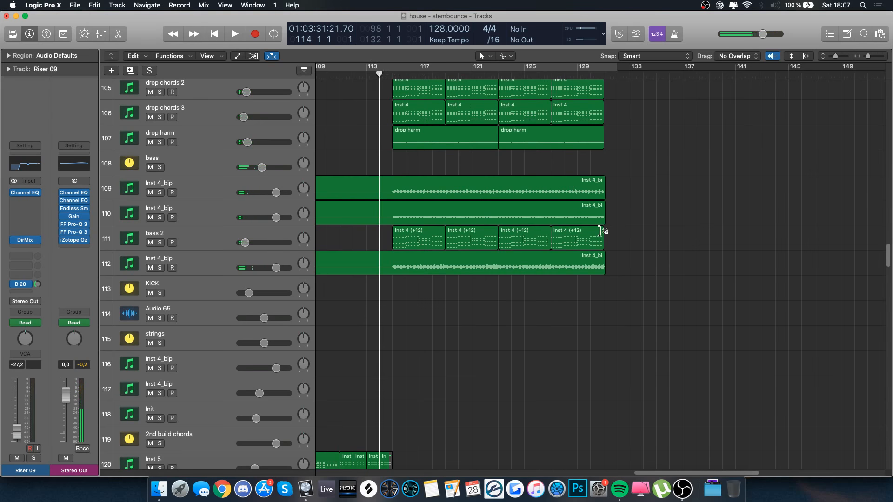
pyautogui.scroll(-20, 599, 231)
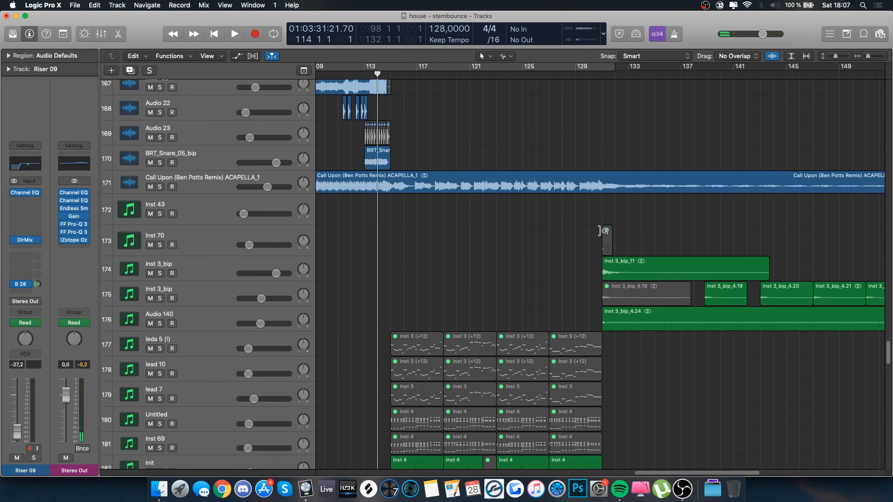
pyautogui.click(259, 175)
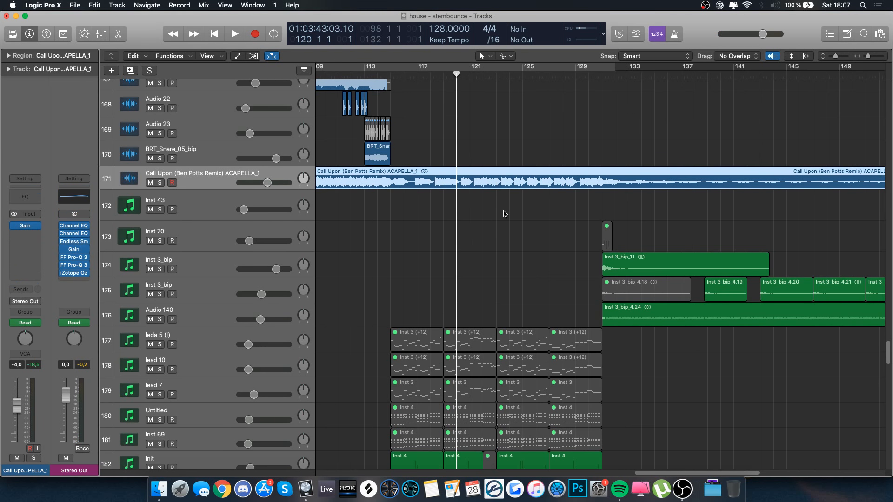
pyautogui.press('s')
pyautogui.click(466, 76)
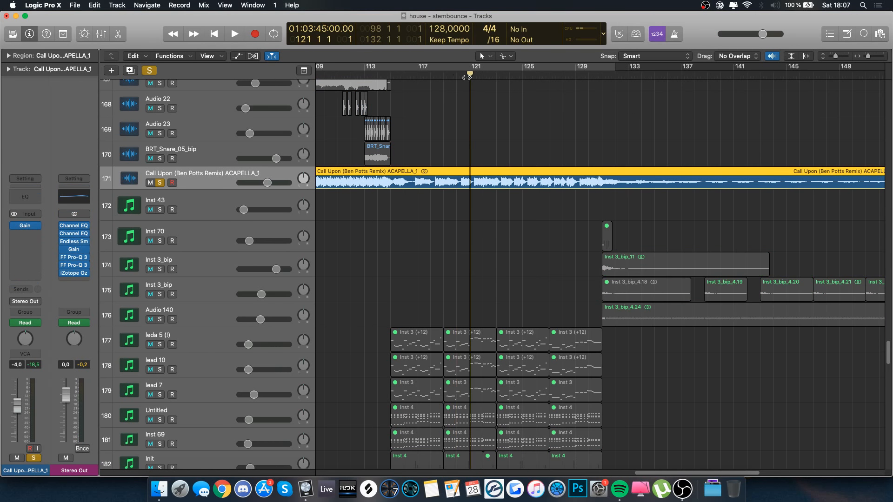
# - Clear the acapella solo, select the Inst 3_bip_9 track and examine the automation on the tracks around it
pyautogui.scroll(-6, 514, 161)
pyautogui.scroll(4, 513, 160)
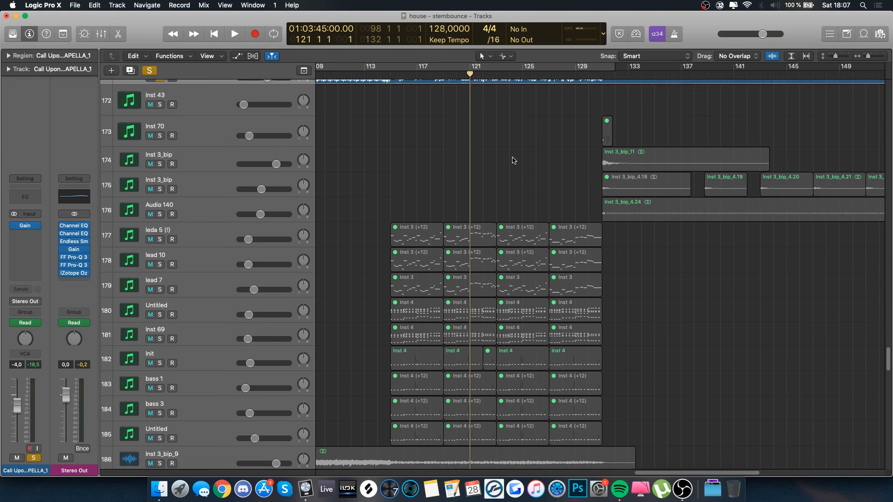
pyautogui.scroll(-4, 513, 160)
pyautogui.scroll(1, 514, 161)
pyautogui.scroll(-1, 513, 160)
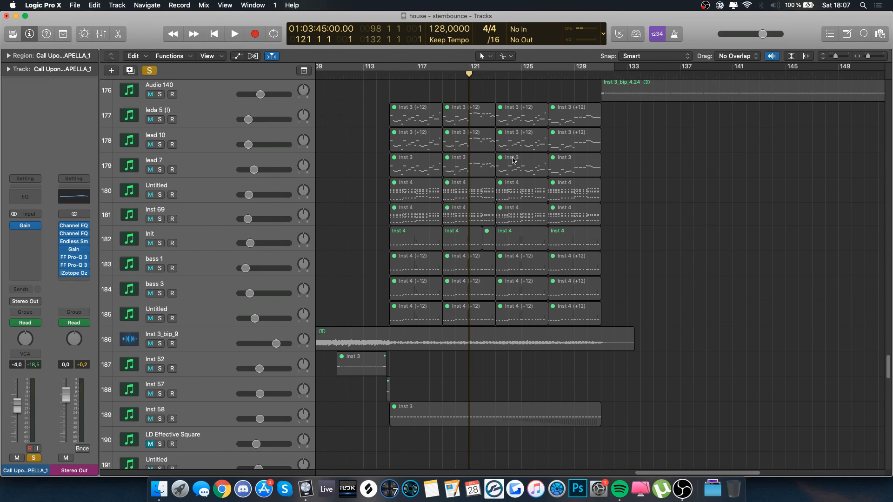
pyautogui.press('a')
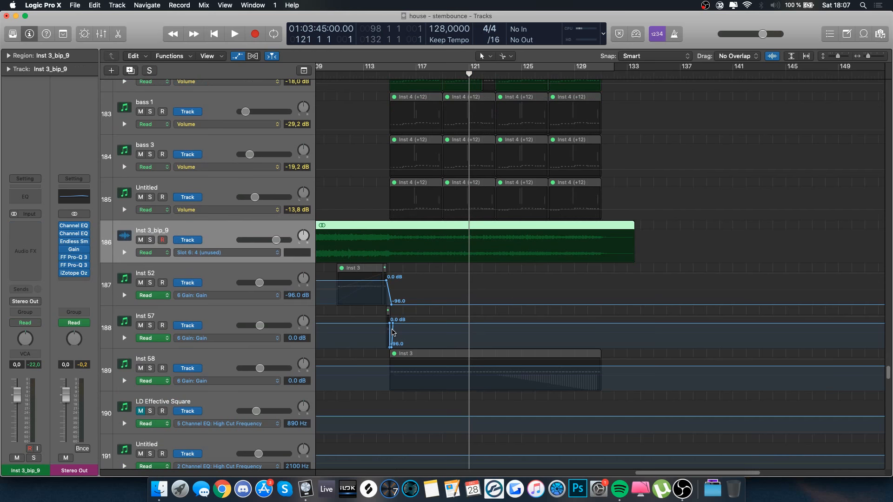
pyautogui.press('a')
# - Audition the Inst 3_bip_9 track in solo from just before the drop, and stop with the playhead at bar 121
pyautogui.press('s')
pyautogui.click(382, 74)
pyautogui.press('space')
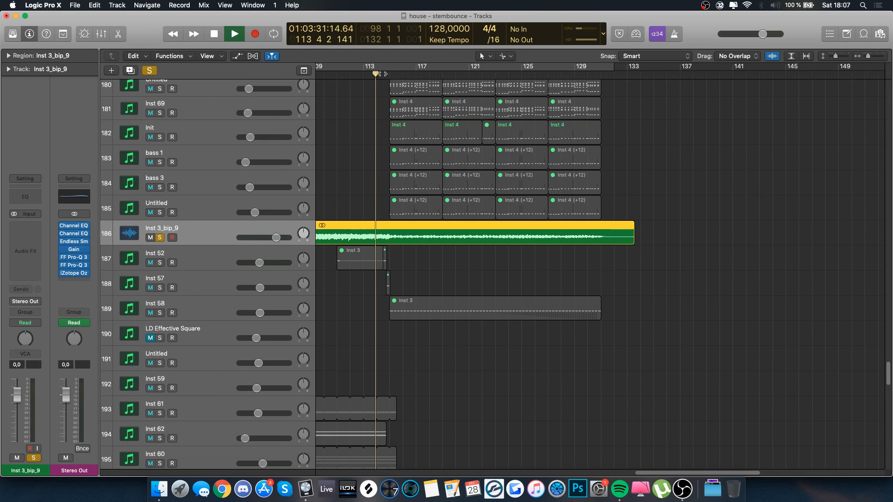
pyautogui.scroll(-1, 495, 355)
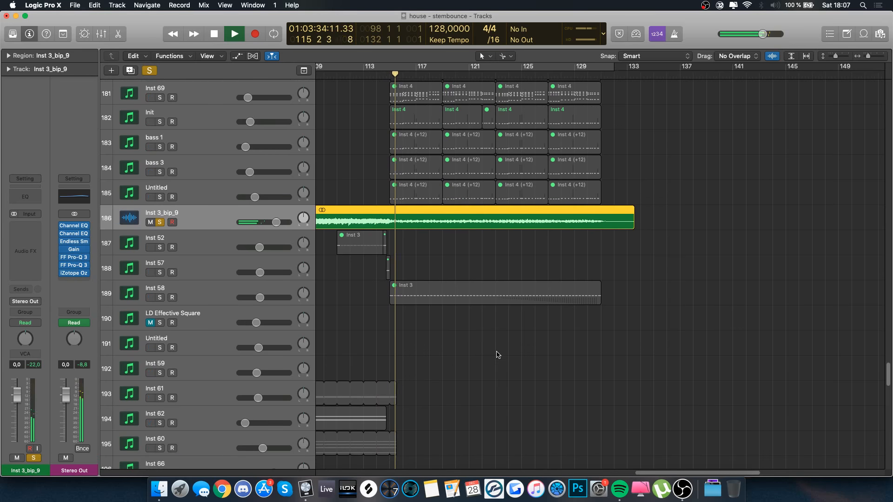
pyautogui.press('s')
pyautogui.click(467, 73)
pyautogui.press('s')
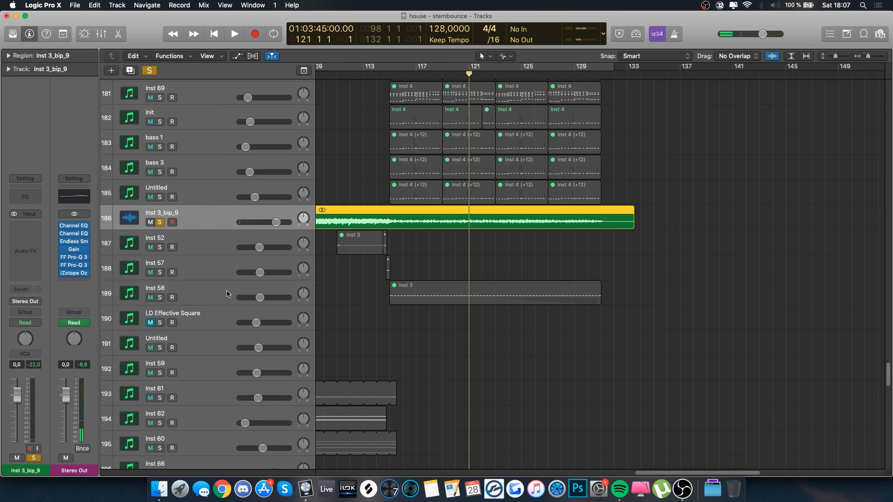
# - Move the solo from Inst 3_bip_9 to the Inst 58 track and unmute its Inst 3 region
pyautogui.click(534, 293)
pyautogui.press('a')
pyautogui.press('a')
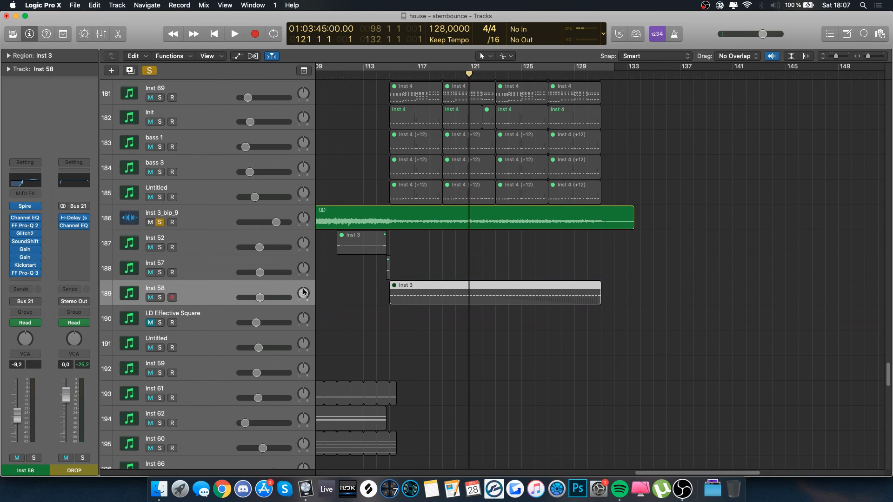
pyautogui.click(156, 218)
pyautogui.press('s')
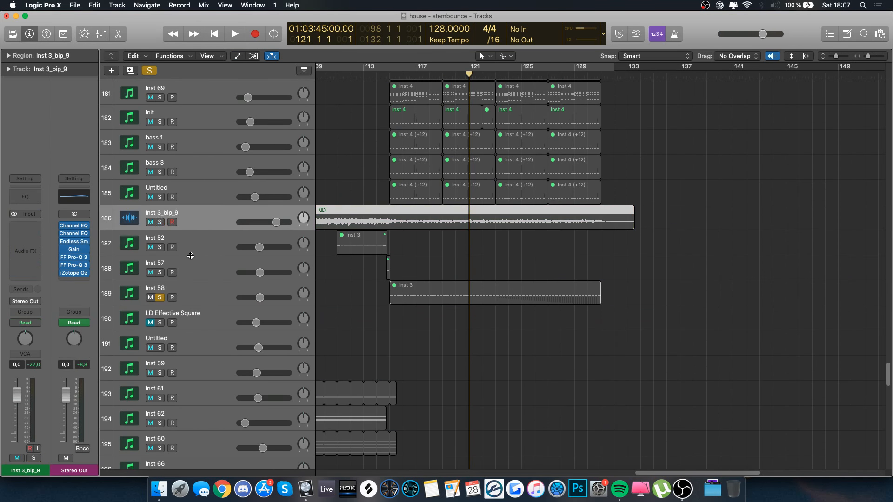
pyautogui.click(203, 295)
# - Set the cycle range from bar 115 to bar 136 and audition Inst 58, continuing from about bar 123
pyautogui.moveTo(396, 70); pyautogui.dragTo(668, 110)
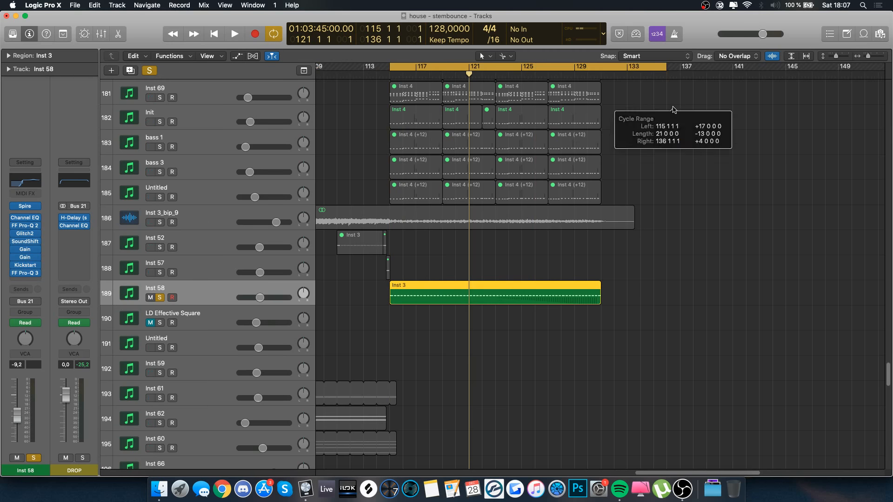
pyautogui.press('a')
pyautogui.press('space')
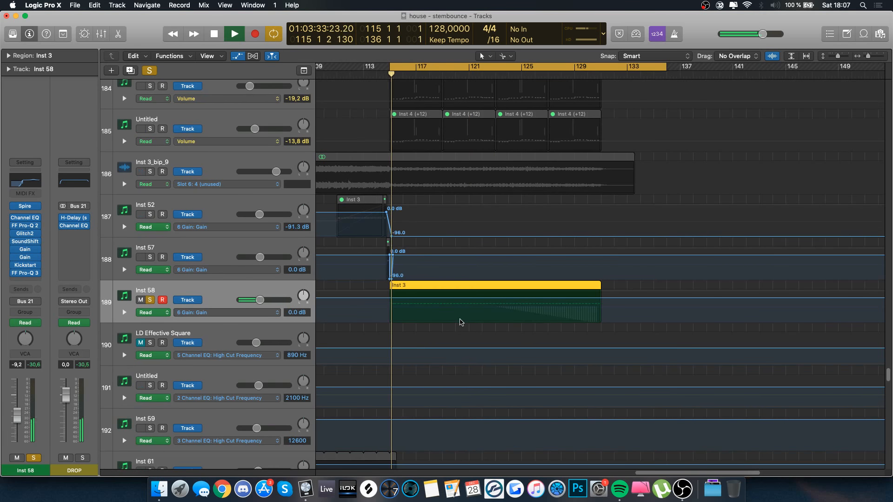
pyautogui.press('a')
pyautogui.click(495, 76)
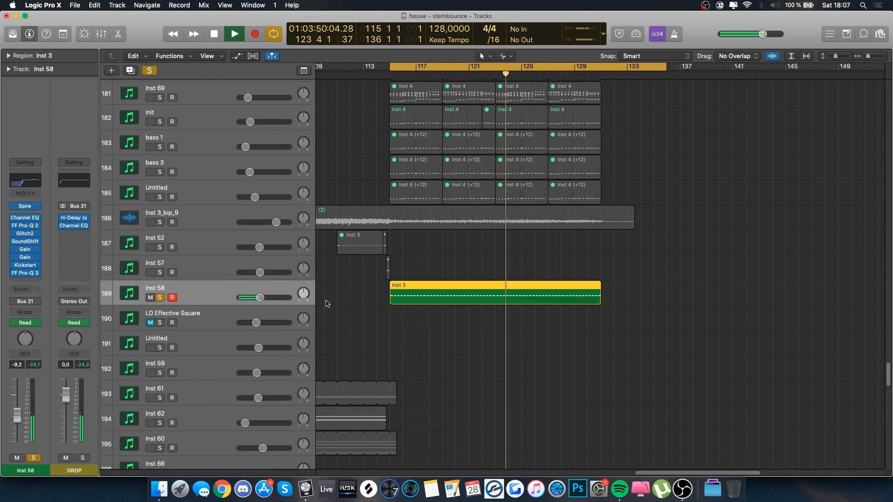
# - Stop playback, mute the Inst 58 region again and move the solo back to the Inst 3_bip_9 track
pyautogui.press('space')
pyautogui.press('s')
pyautogui.hotkey('ctrl', 'm')
pyautogui.click(221, 213)
pyautogui.press('s')
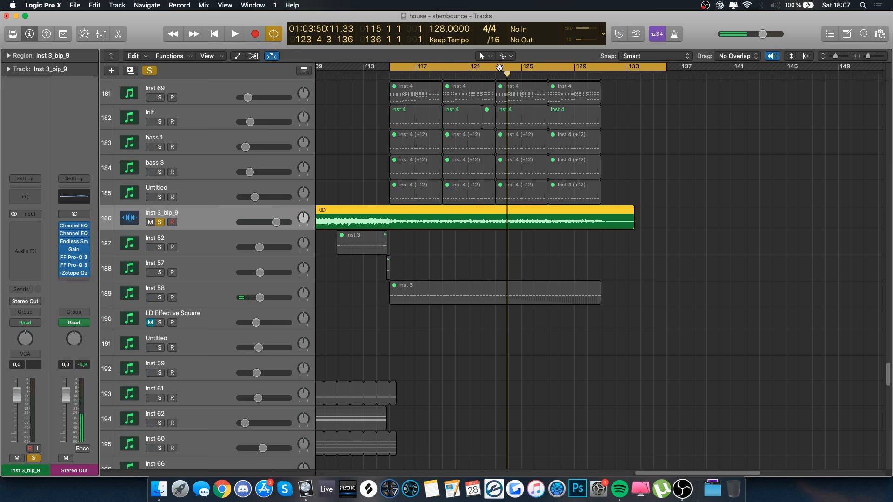
# - Set the cycle range from bar 123 to bar 142 and play the soloed Inst 3_bip_9 track with automation shown
pyautogui.moveTo(747, 68); pyautogui.dragTo(500, 67)
pyautogui.press('space')
pyautogui.press('a')
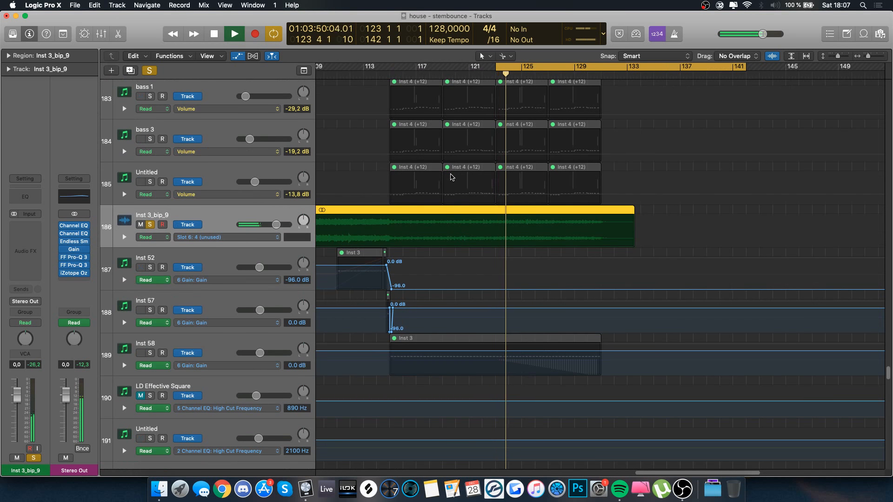
# - Hide the track automation and audition the chords stack with a temporary solo, ending with playback stopped and all solos cleared
pyautogui.press('a')
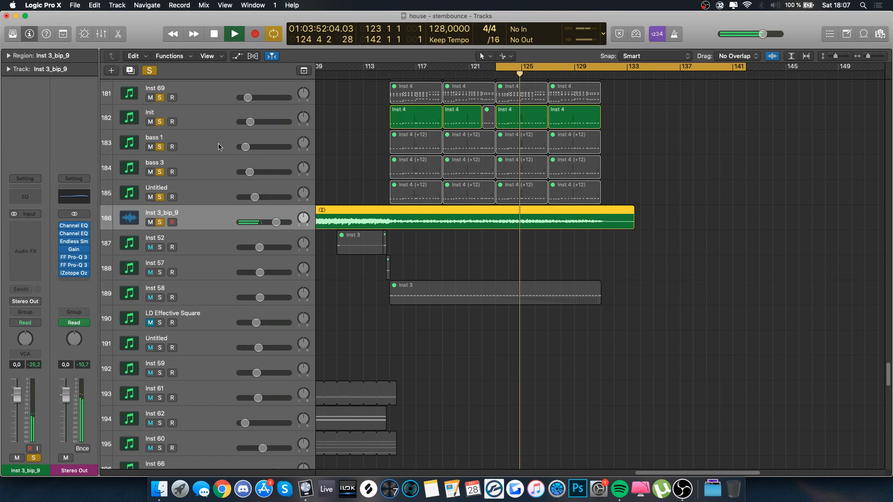
pyautogui.scroll(20, 218, 147)
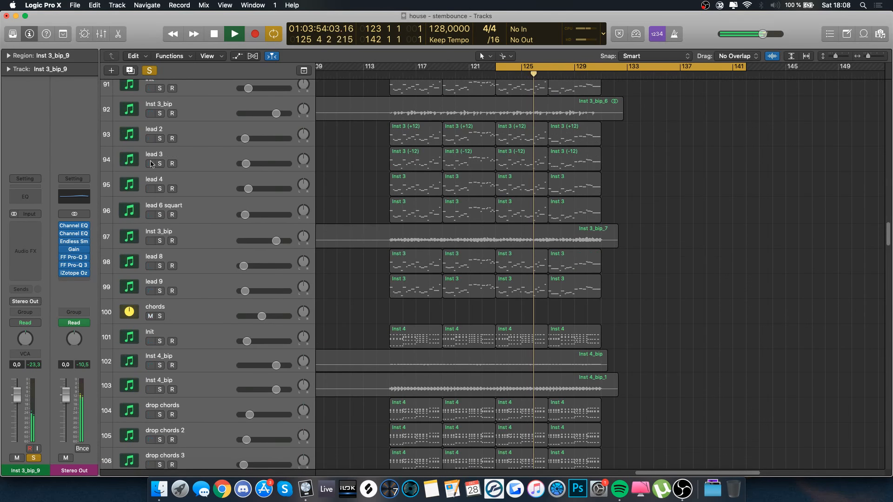
pyautogui.click(159, 316)
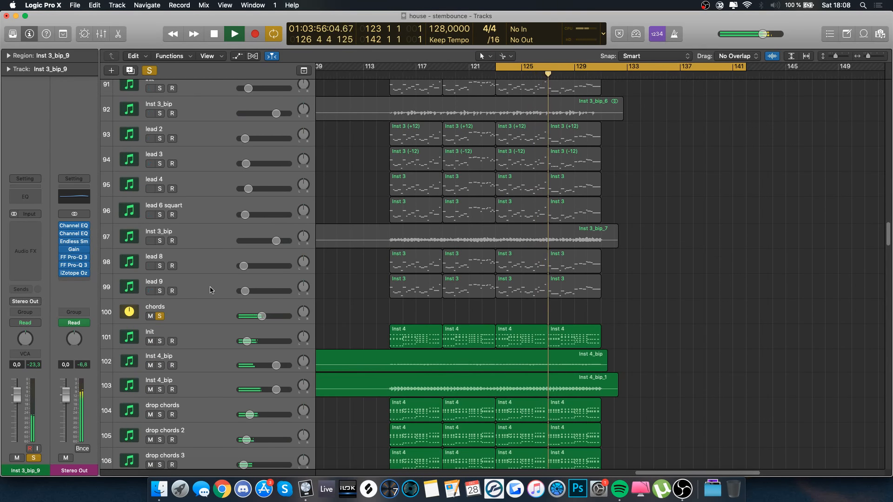
pyautogui.click(160, 316)
pyautogui.press('space')
pyautogui.scroll(5, 437, 152)
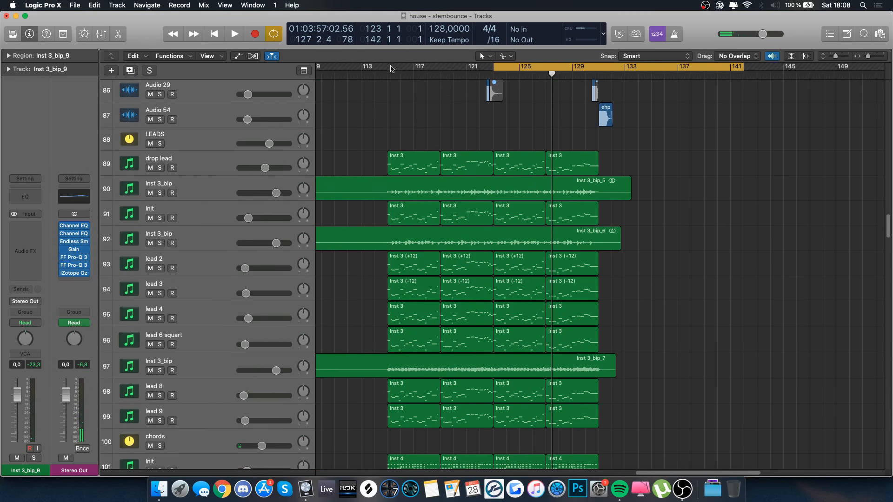
# - Set the cycle range from bar 121 to bar 153, start playback there and switch cycle mode off
pyautogui.moveTo(390, 68); pyautogui.dragTo(823, 70)
pyautogui.scroll(-20, 721, 261)
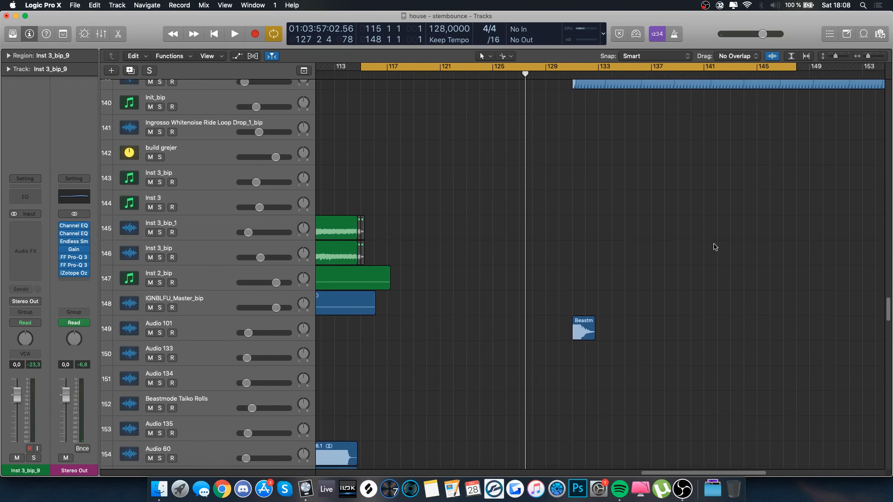
pyautogui.moveTo(457, 69); pyautogui.dragTo(862, 70)
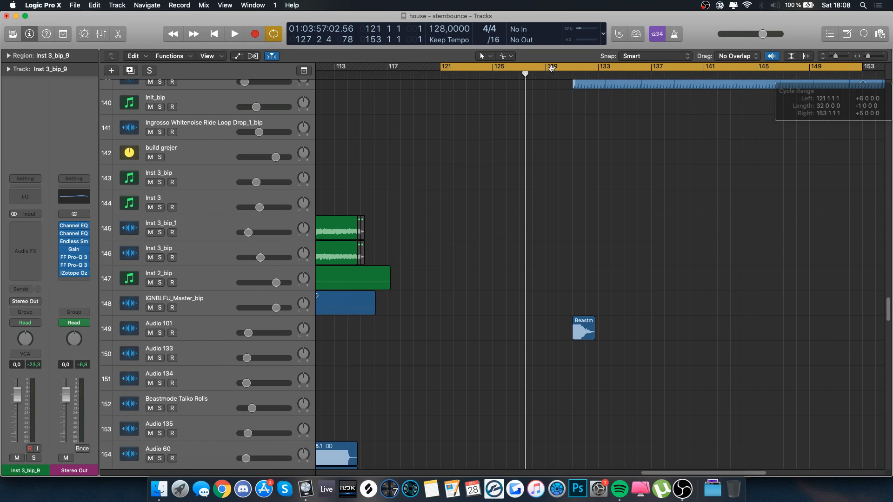
pyautogui.moveTo(551, 68); pyautogui.dragTo(549, 79)
pyautogui.press('space')
pyautogui.press('c')
# - Inspect the channel strips of the Call Upon acapella, Inst 3_bip_9 and Inst 58 tracks during playback
pyautogui.scroll(-15, 524, 305)
pyautogui.scroll(-10, 524, 305)
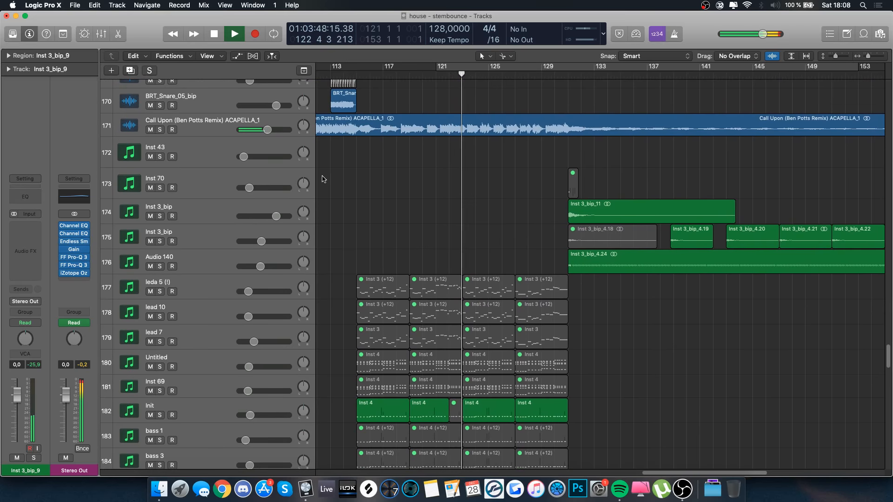
pyautogui.click(211, 124)
pyautogui.scroll(-5, 406, 366)
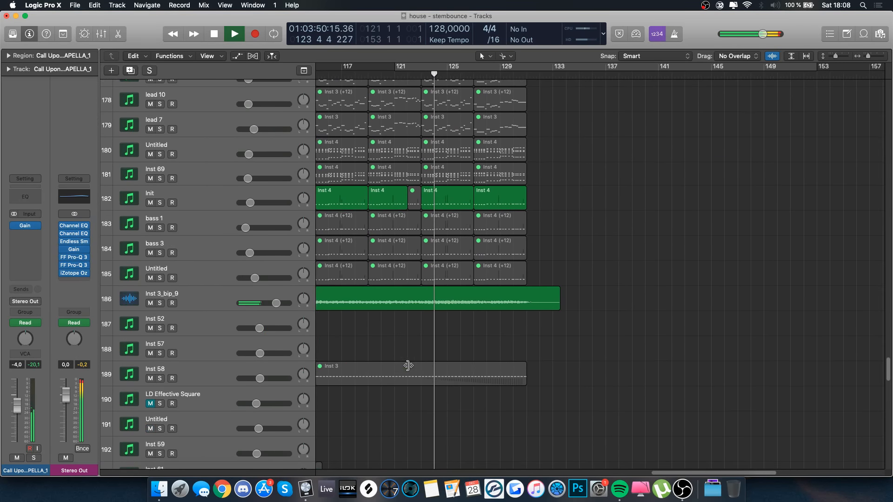
pyautogui.click(212, 298)
pyautogui.click(209, 371)
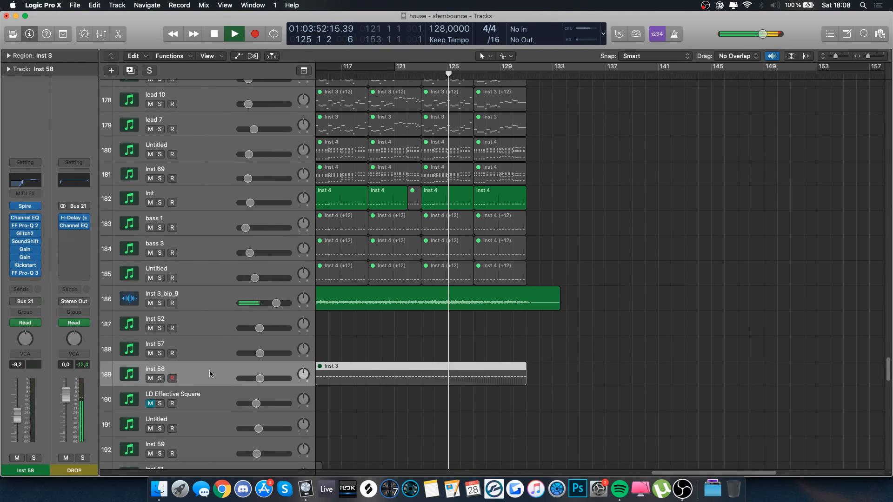
# - View the channel 1 Pitch Bend automation of Inst 58's Inst 3 region in the Piano Roll, and close the editor
pyautogui.press('p')
pyautogui.click(238, 191)
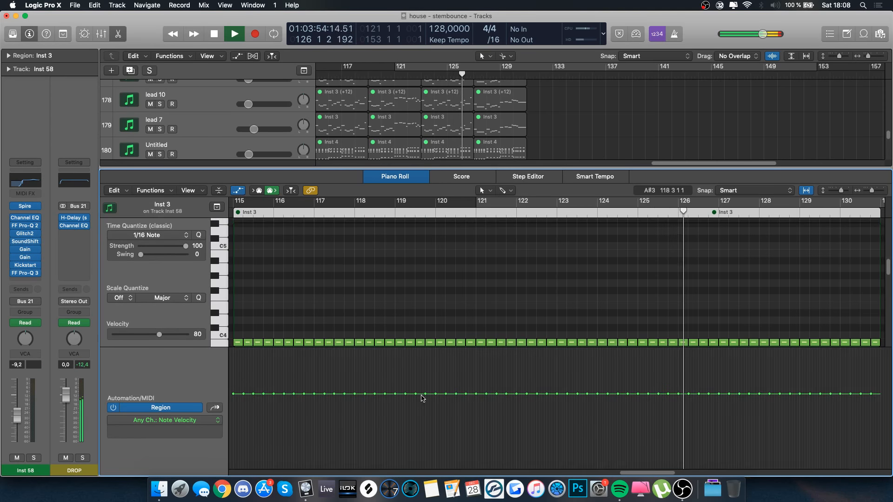
pyautogui.click(195, 427)
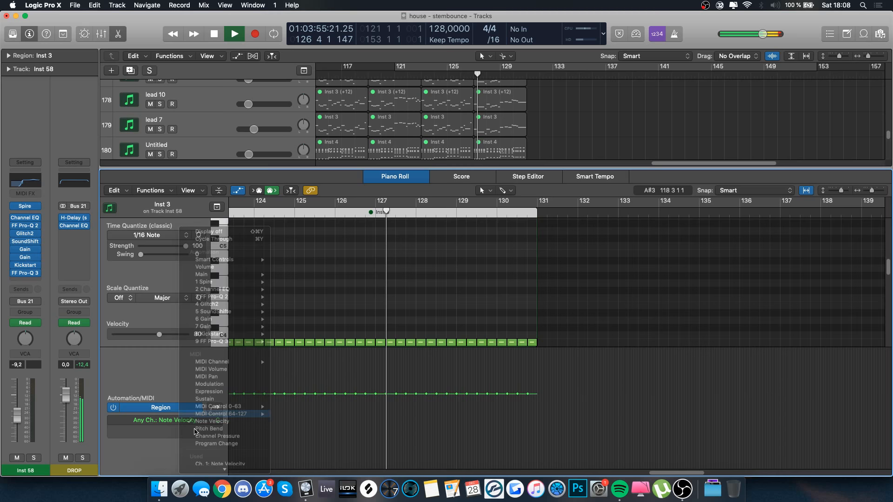
pyautogui.click(219, 466)
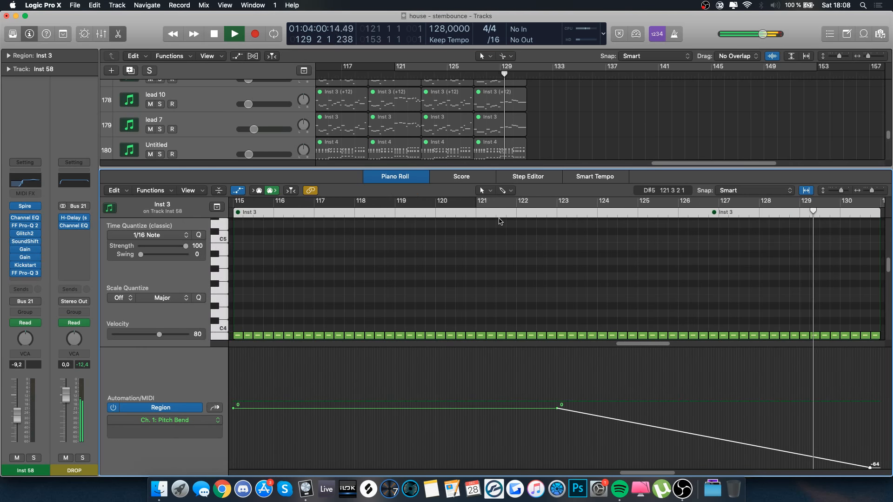
pyautogui.press('p')
# - Examine which tracks play in the outro section from about bar 131 to bar 163 as playback continues
pyautogui.hscroll(4, 529, 140)
pyautogui.scroll(18, 529, 139)
pyautogui.scroll(-5, 530, 140)
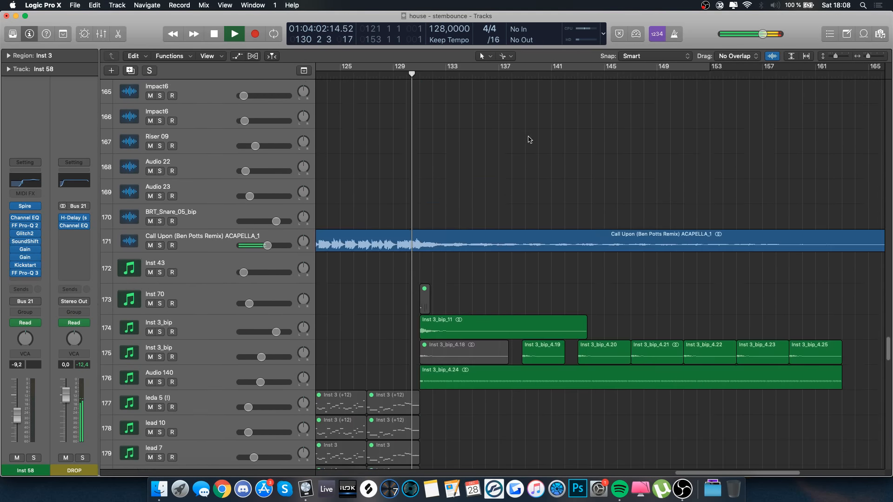
pyautogui.scroll(-2, 529, 139)
pyautogui.scroll(15, 528, 140)
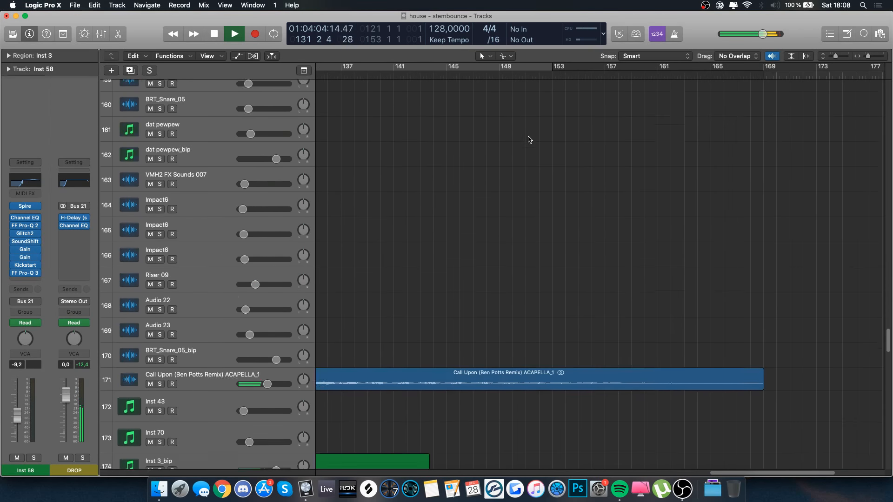
pyautogui.hscroll(-2, 529, 140)
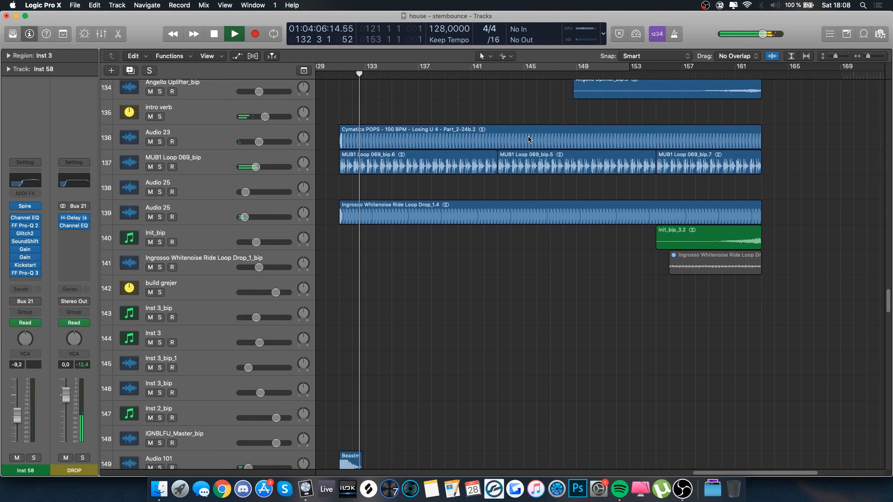
pyautogui.scroll(15, 529, 139)
pyautogui.scroll(1, 528, 140)
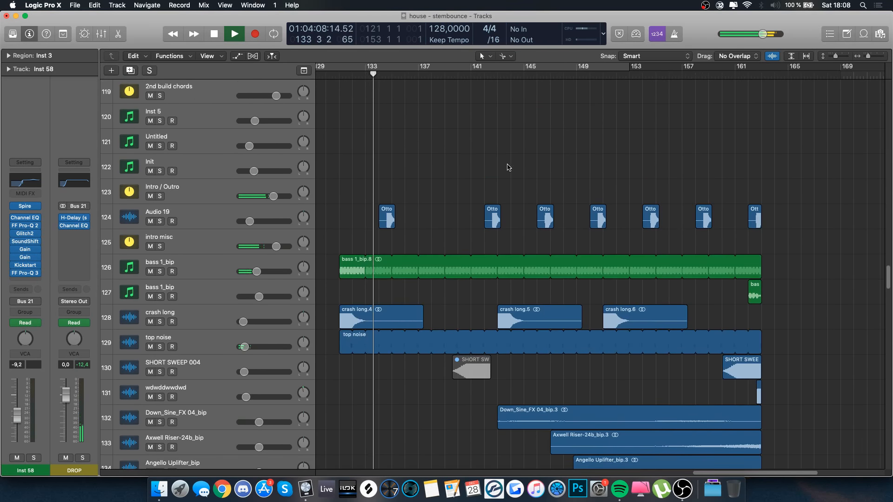
pyautogui.press('cmd+Left')
pyautogui.scroll(1, 508, 167)
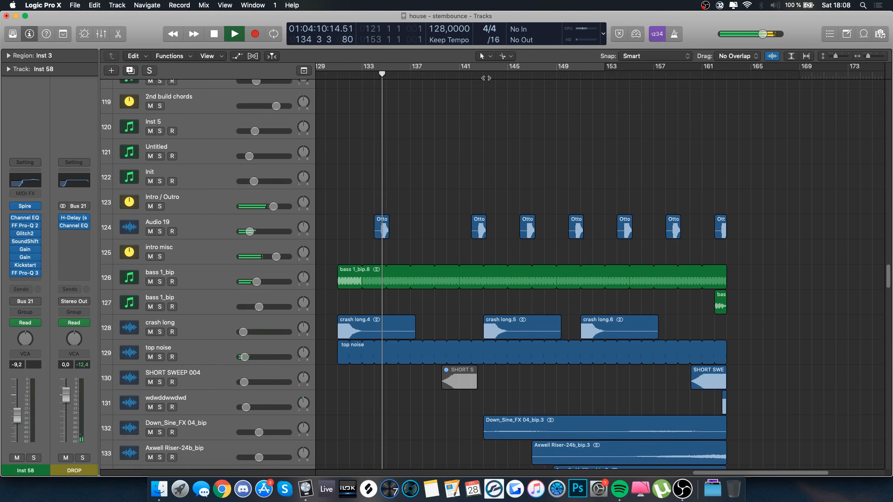
pyautogui.scroll(15, 437, 256)
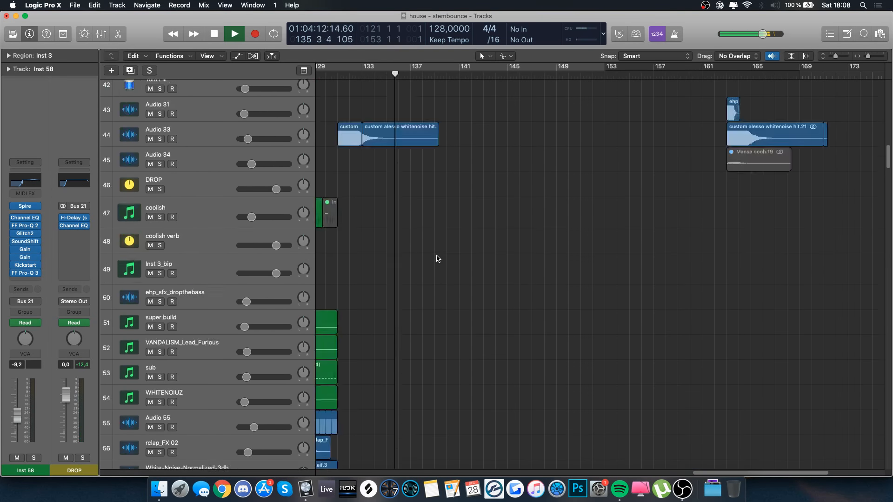
pyautogui.scroll(-20, 436, 259)
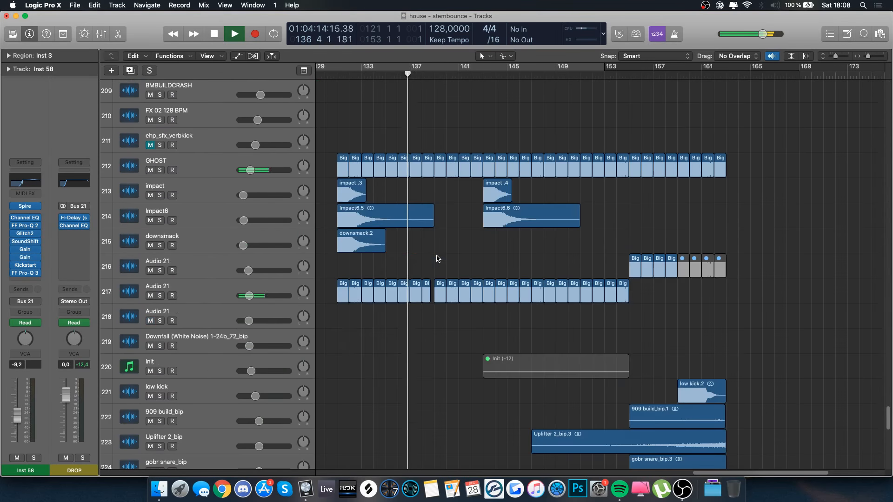
pyautogui.scroll(-10, 437, 259)
pyautogui.scroll(15, 437, 259)
pyautogui.scroll(8, 436, 259)
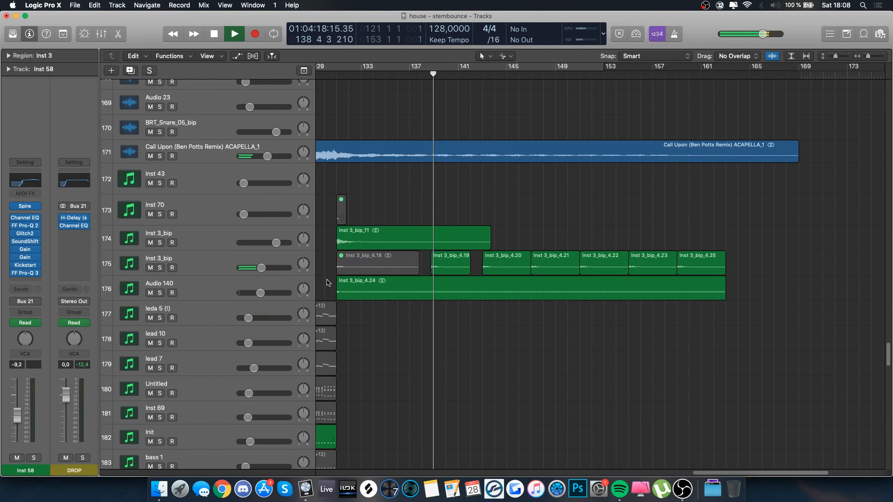
# - Select the Inst 3_bip track above Audio 140 and inspect its outro regions from Inst 3_bip_4.19 onward
pyautogui.click(203, 256)
pyautogui.scroll(8, 462, 267)
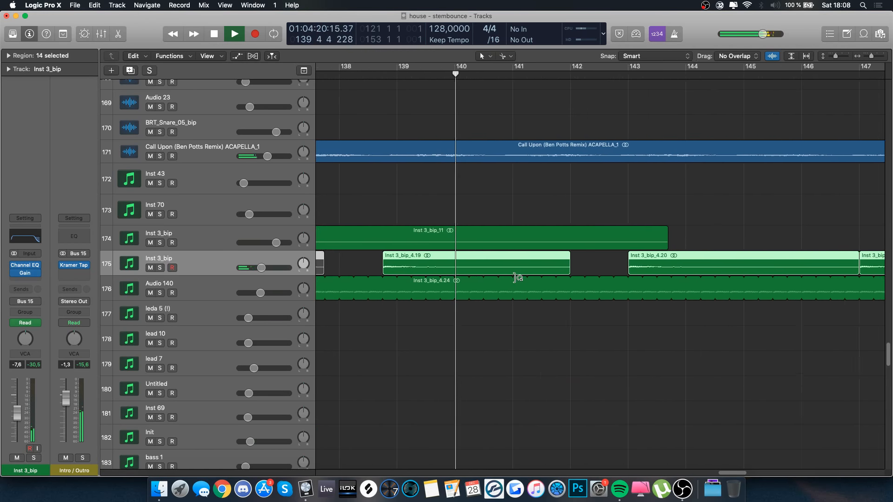
pyautogui.hscroll(3, 516, 278)
pyautogui.scroll(-8, 509, 240)
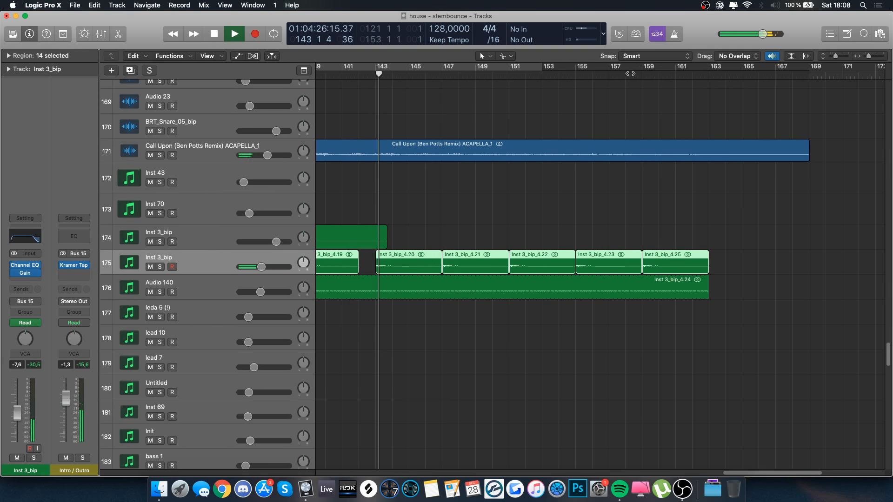
# - Continue playback near bar 158, select the low kick track and briefly check the automation around it
pyautogui.hscroll(3, 639, 279)
pyautogui.scroll(-10, 644, 297)
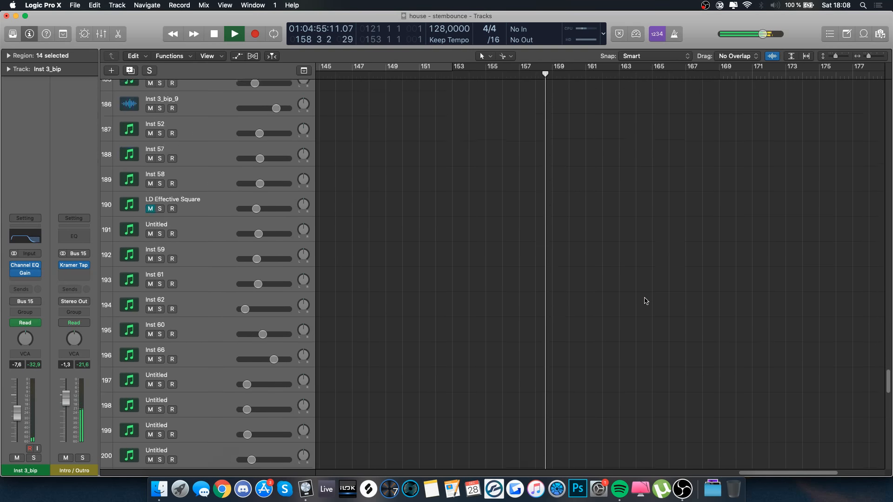
pyautogui.scroll(-10, 644, 297)
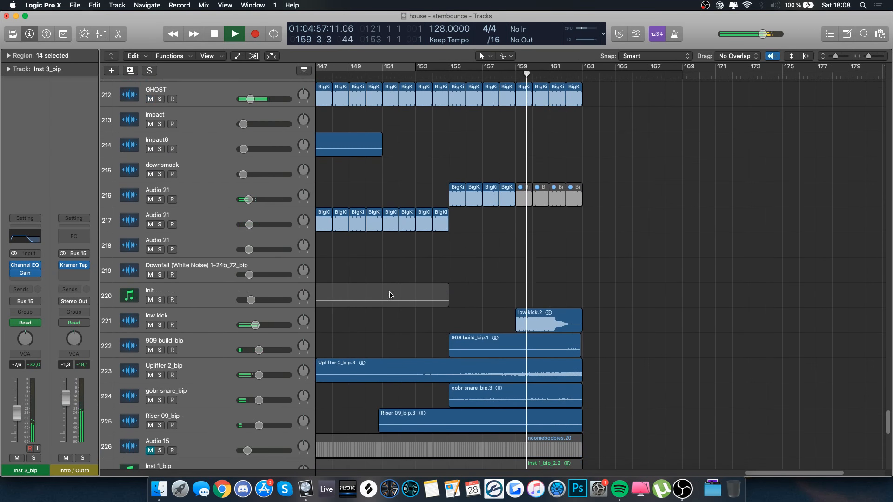
pyautogui.click(239, 320)
pyautogui.press('a')
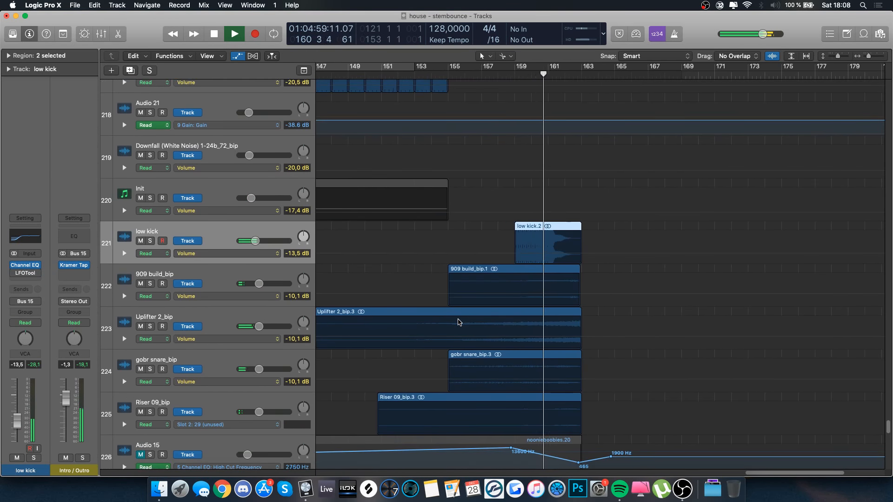
pyautogui.press('a')
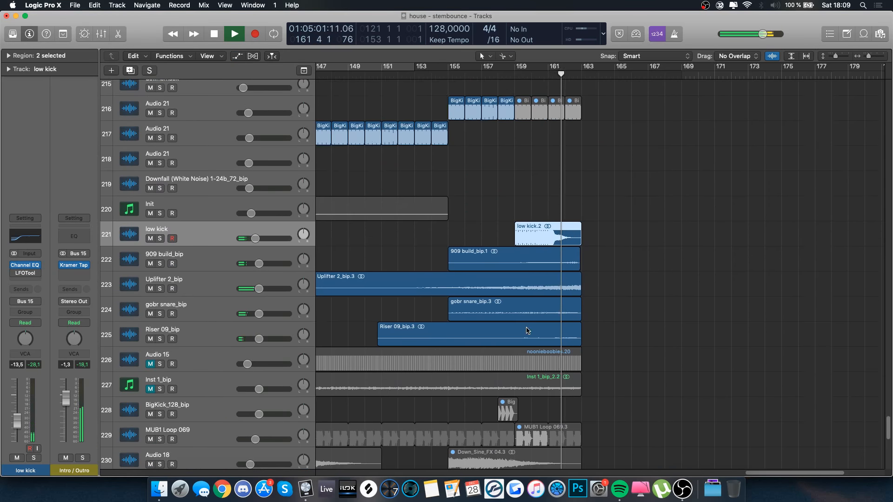
# - Play past the end of the outro, stop, and survey the whole arrangement with the tracks at minimum height
pyautogui.hscroll(5, 470, 328)
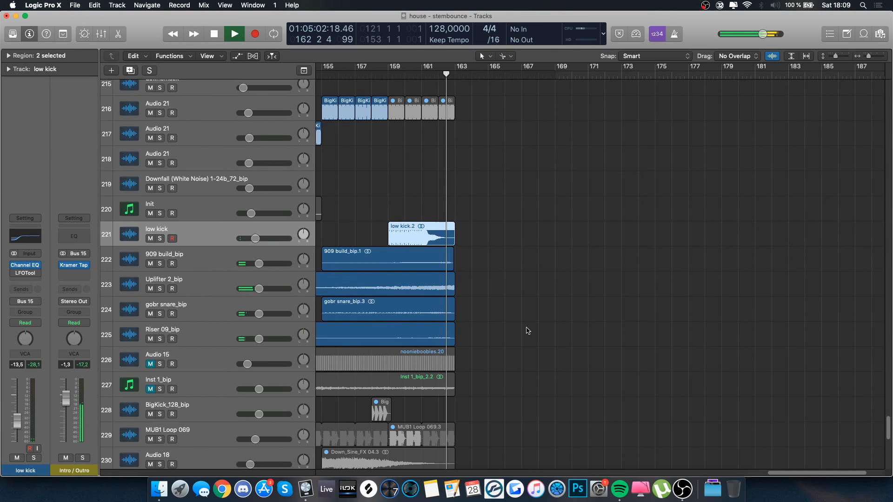
pyautogui.scroll(20, 527, 330)
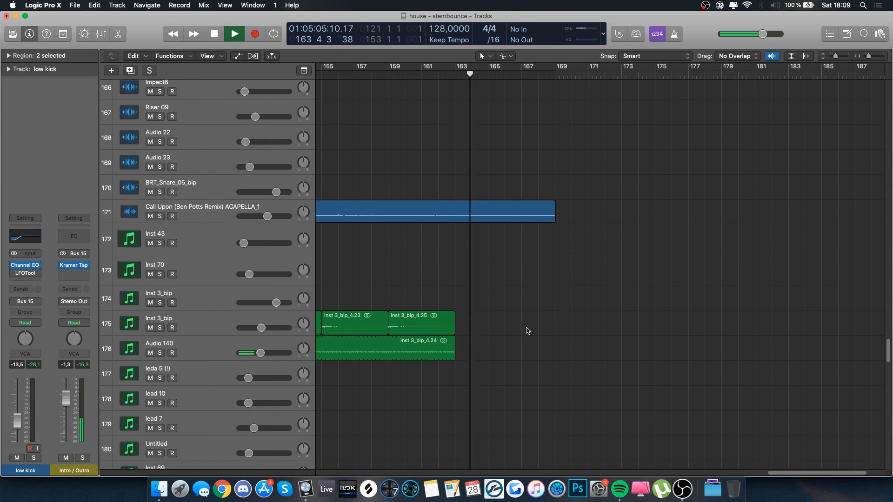
pyautogui.scroll(-8, 537, 316)
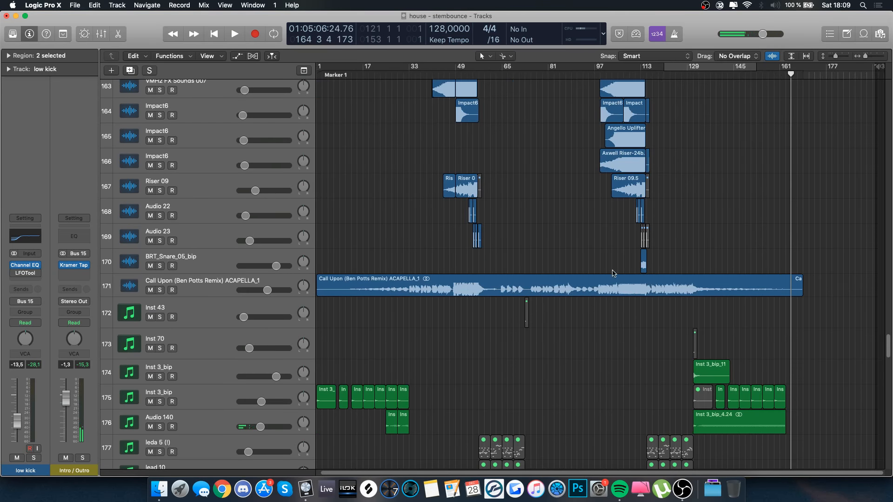
pyautogui.moveTo(839, 57); pyautogui.dragTo(685, 58)
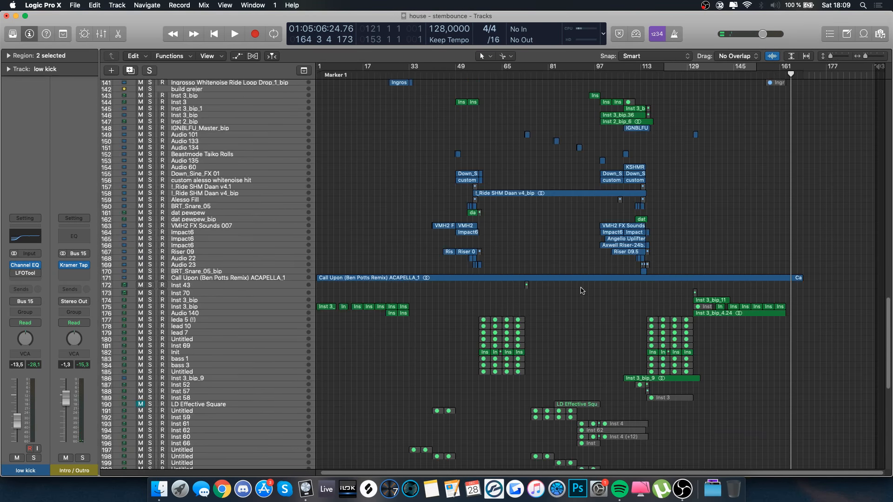
pyautogui.scroll(20, 582, 290)
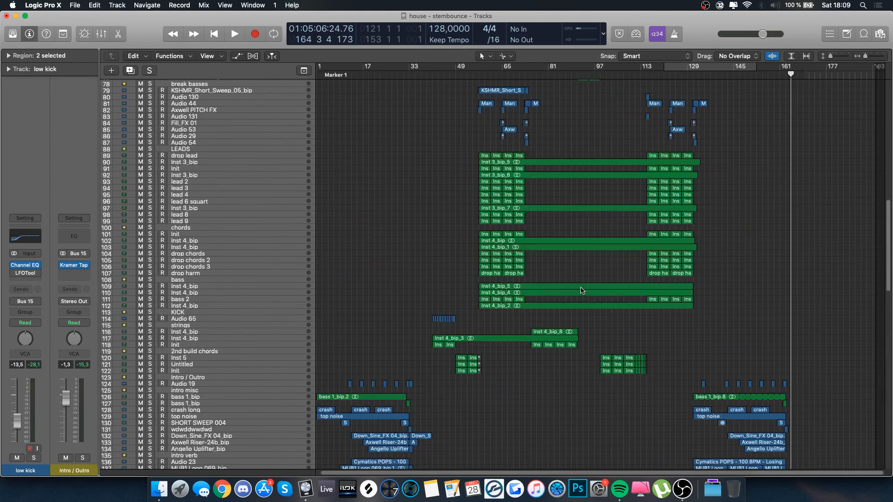
pyautogui.scroll(8, 581, 291)
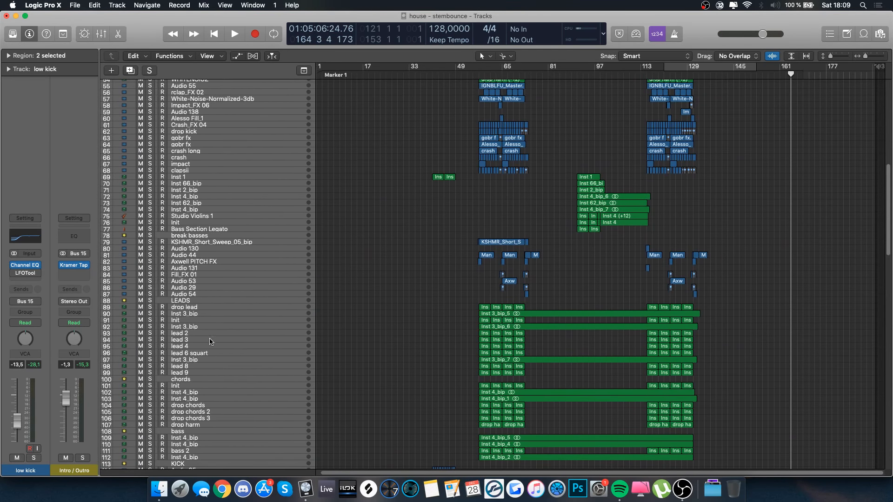
# - Select the sub track in the DROP group, place the playhead at bar 58 and show the track automation
pyautogui.click(210, 341)
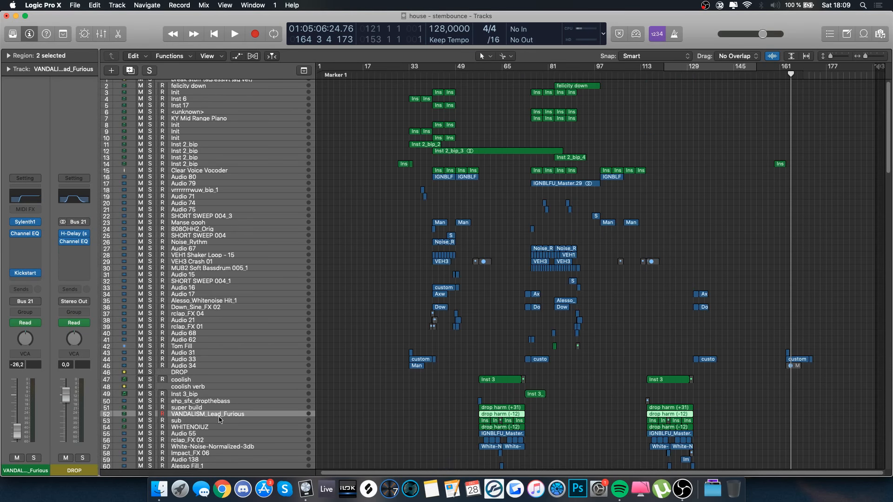
pyautogui.click(219, 420)
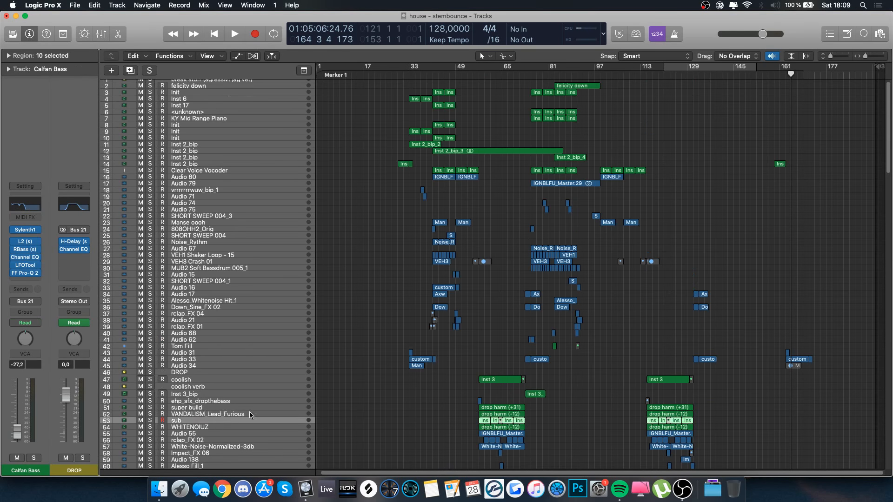
pyautogui.press('a')
pyautogui.scroll(-4, 434, 378)
pyautogui.press('a')
pyautogui.click(481, 74)
pyautogui.scroll(1, 461, 319)
pyautogui.press('a')
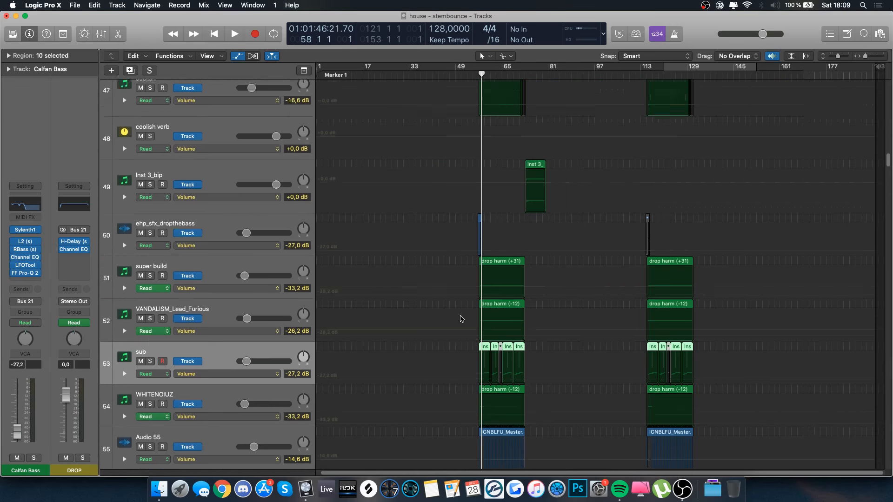
# - Hide the track automation and reduce the tracks to minimum height around the first drop
pyautogui.press('super+Down')
pyautogui.press('super+Down')
pyautogui.press('super+Down')
pyautogui.press('super+Right')
pyautogui.press('super+Right')
pyautogui.press('super+Right')
pyautogui.press('a')
pyautogui.press('super+Up')
pyautogui.press('super+Up')
pyautogui.press('super+Up')
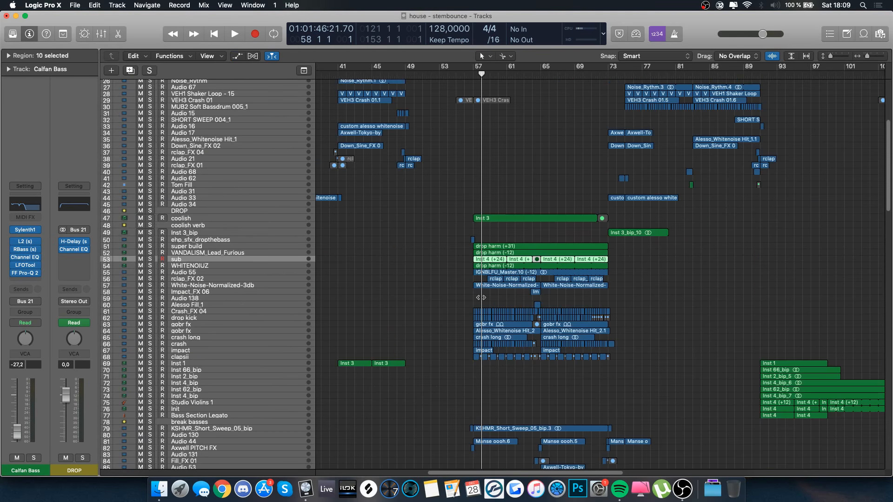
# - Survey the full arrangement from the first tracks down to the Stereo Out track and back to the DROP group
pyautogui.press('super+Left')
pyautogui.press('super+Left')
pyautogui.press('super+Left')
pyautogui.scroll(4, 480, 298)
pyautogui.scroll(6, 481, 298)
pyautogui.scroll(-2, 480, 298)
pyautogui.scroll(-20, 480, 298)
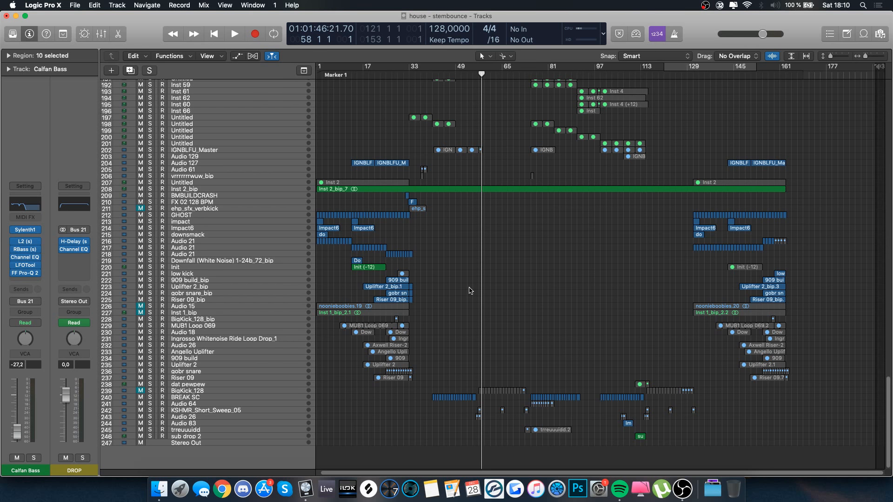
pyautogui.scroll(20, 469, 291)
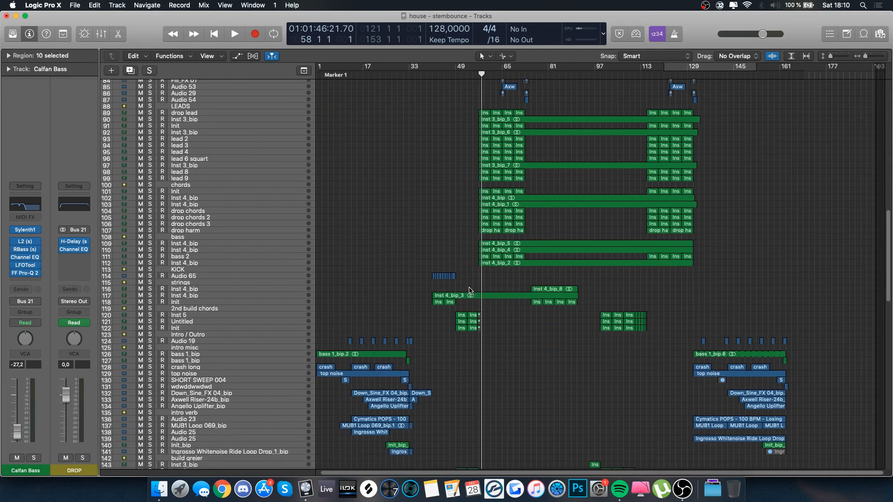
pyautogui.scroll(12, 470, 290)
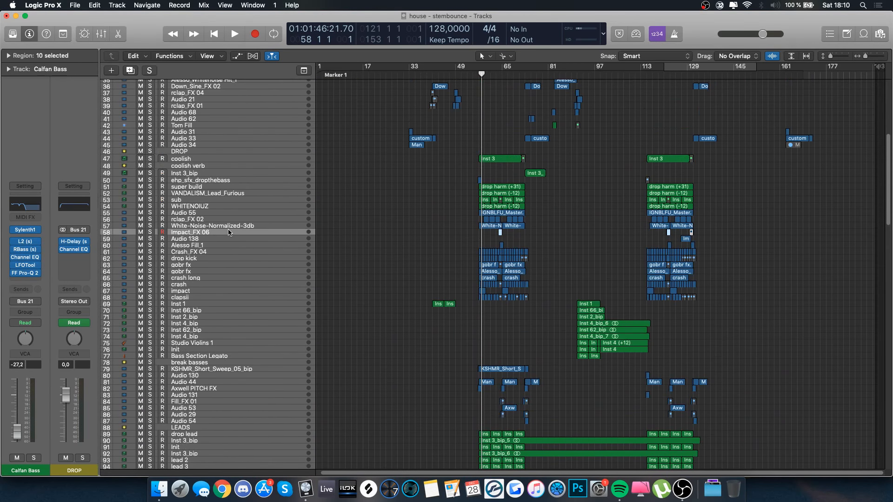
# - Solo the White-Noise-Normalized-3db track, audition it briefly near bar 58, stop playback and unsolo it
pyautogui.click(228, 227)
pyautogui.press('s')
pyautogui.scroll(8, 500, 258)
pyautogui.press('space')
pyautogui.hscroll(2, 500, 259)
pyautogui.hscroll(1, 500, 260)
pyautogui.press('space')
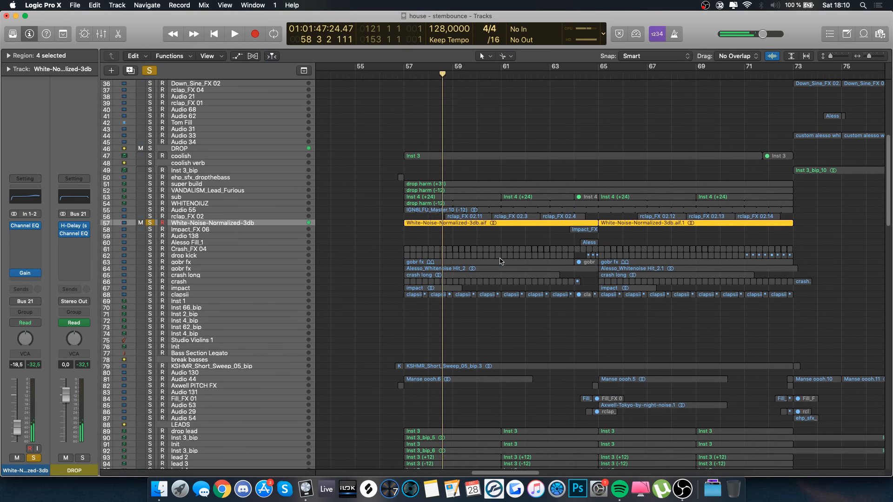
pyautogui.press('s')
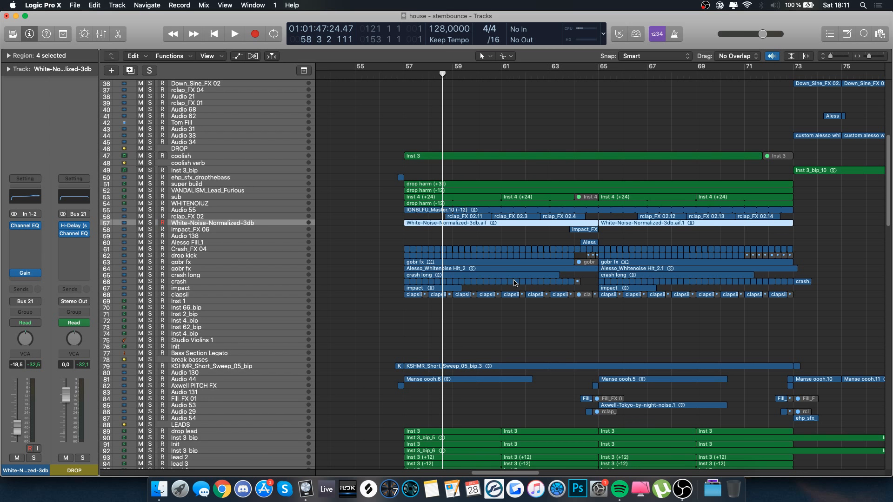
# - Set the cycle range to bars 49 to 57 over the second build and play its opening briefly
pyautogui.scroll(-5, 513, 283)
pyautogui.scroll(-10, 513, 283)
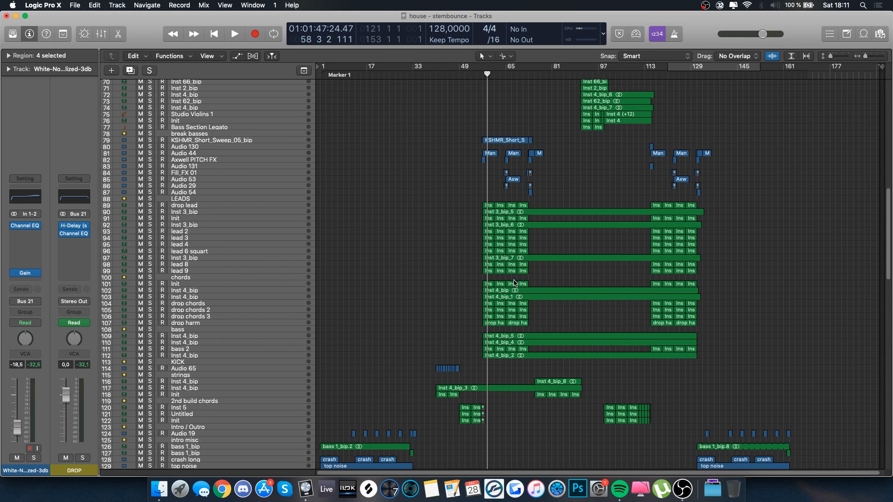
pyautogui.scroll(-10, 513, 283)
pyautogui.scroll(5, 513, 270)
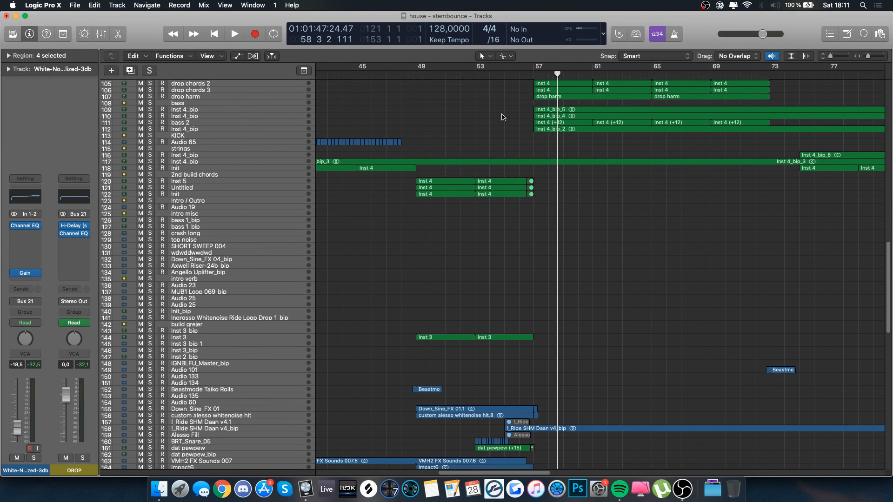
pyautogui.moveTo(534, 70); pyautogui.dragTo(416, 69)
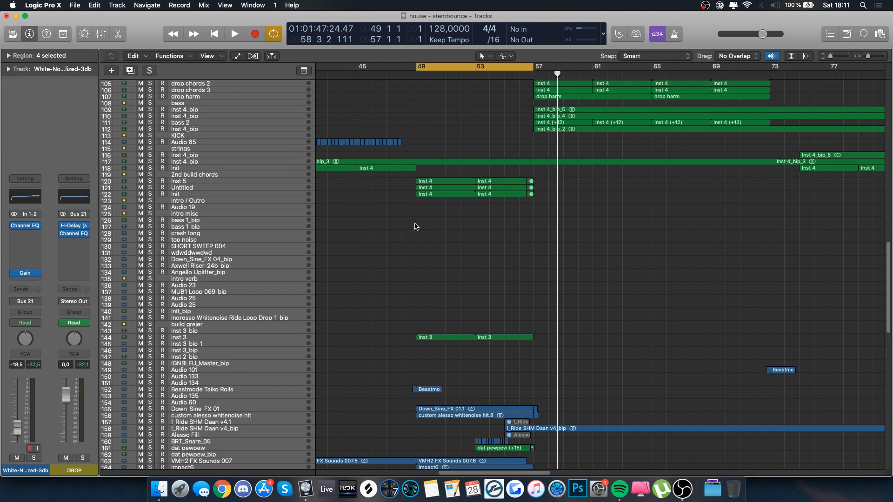
pyautogui.press('space')
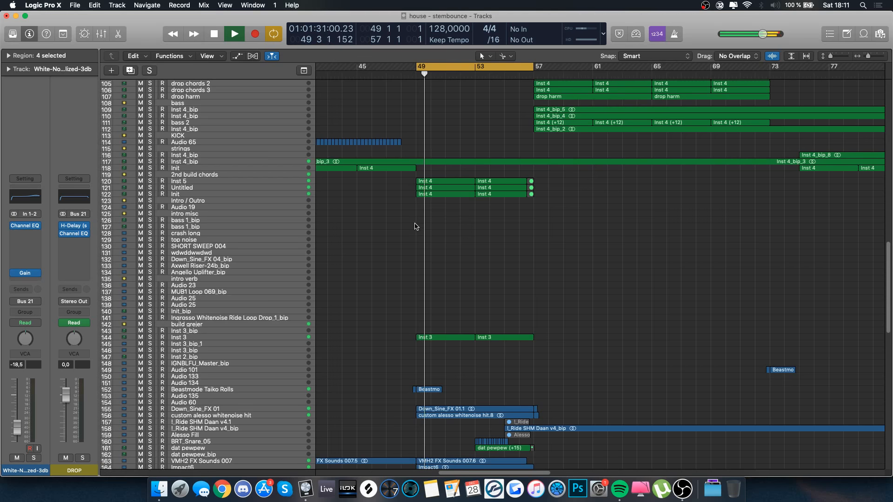
pyautogui.press('space')
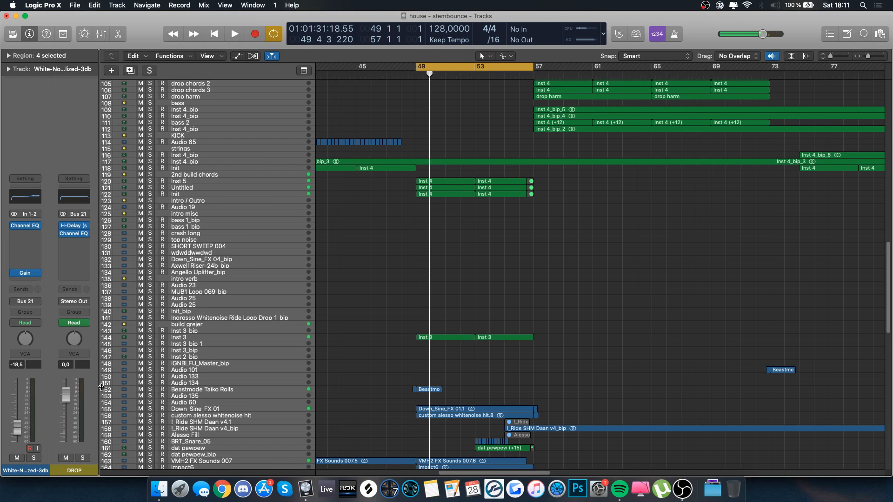
# - Look over the build chords, FX and muted layers across the arrangement, and return to the top of the track list
pyautogui.scroll(5, 234, 170)
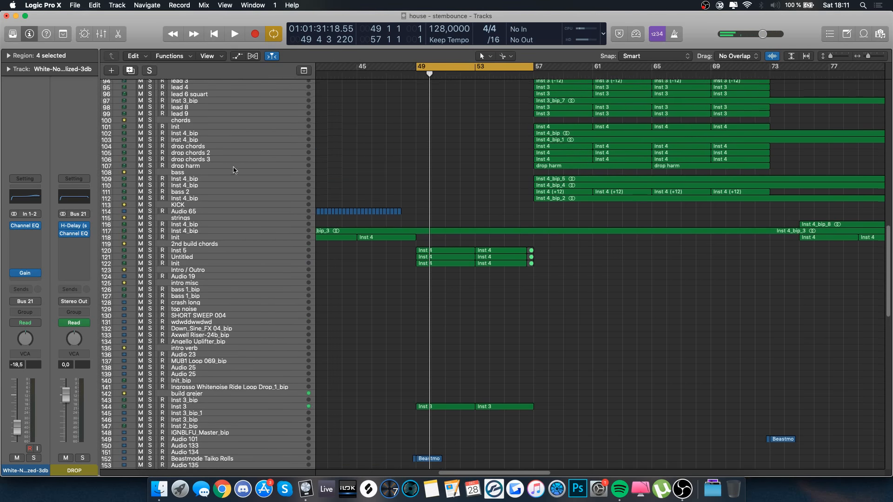
pyautogui.scroll(-3, 249, 323)
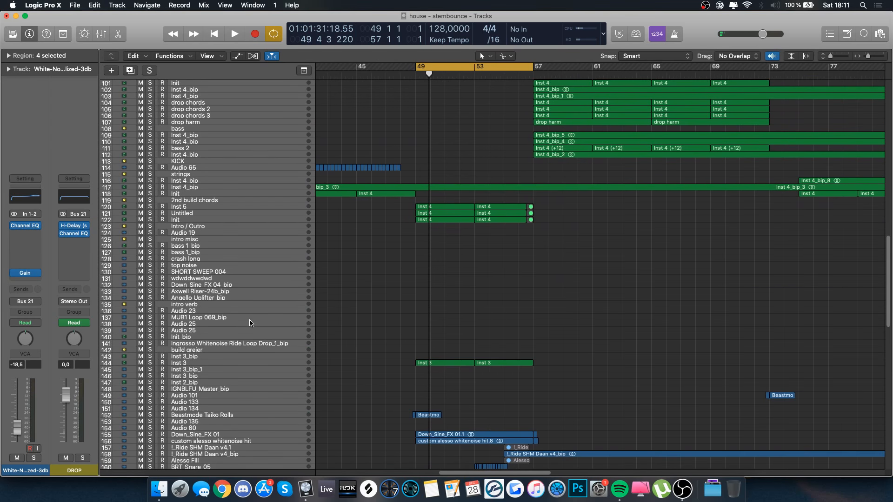
pyautogui.scroll(-3, 520, 325)
pyautogui.hscroll(-1, 519, 325)
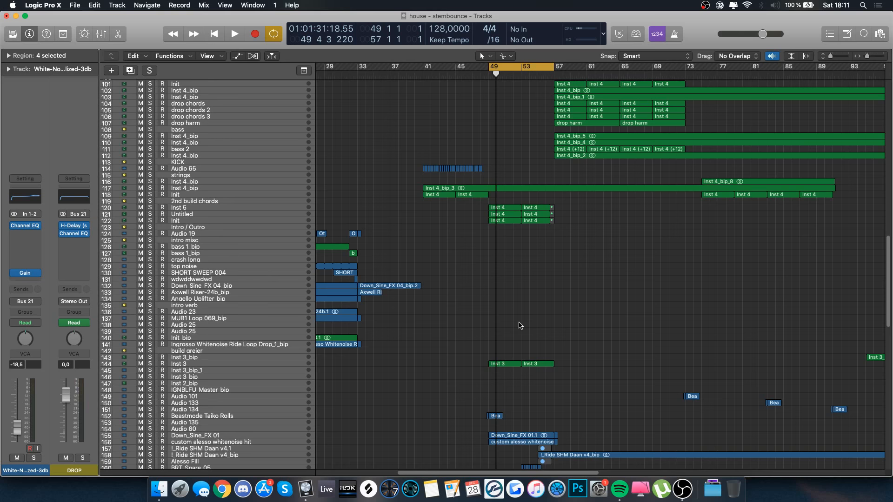
pyautogui.scroll(-15, 419, 179)
pyautogui.hscroll(-3, 419, 179)
pyautogui.hscroll(10, 417, 175)
pyautogui.scroll(1, 417, 176)
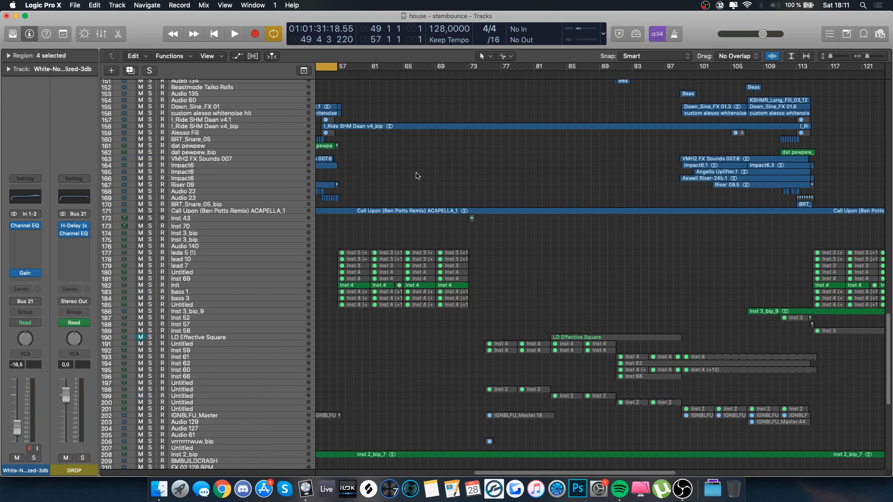
pyautogui.scroll(15, 417, 175)
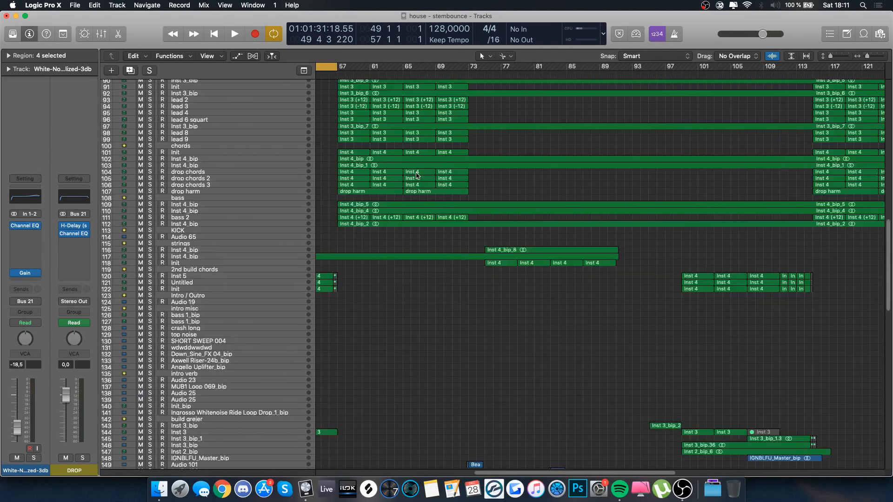
pyautogui.scroll(20, 417, 176)
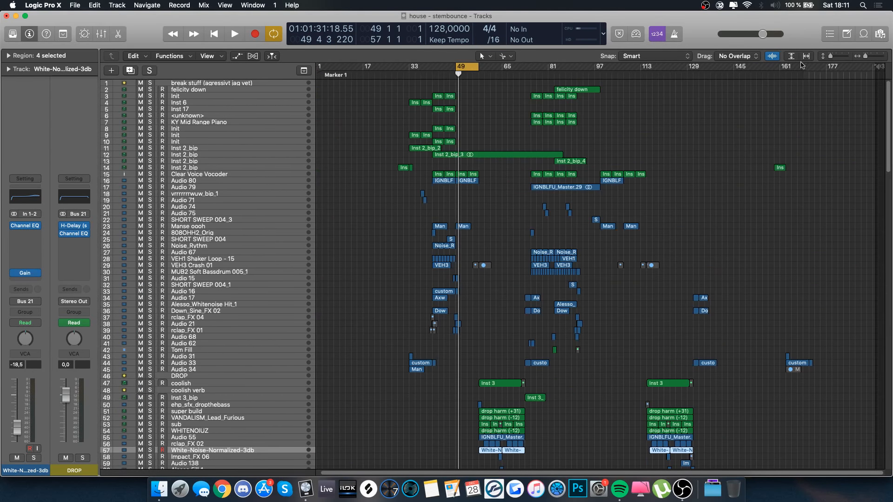
# - Set the cycle range to bars 1 to 166, spanning the whole song, and scan through the track list
pyautogui.moveTo(795, 68); pyautogui.dragTo(319, 68)
pyautogui.scroll(-20, 721, 414)
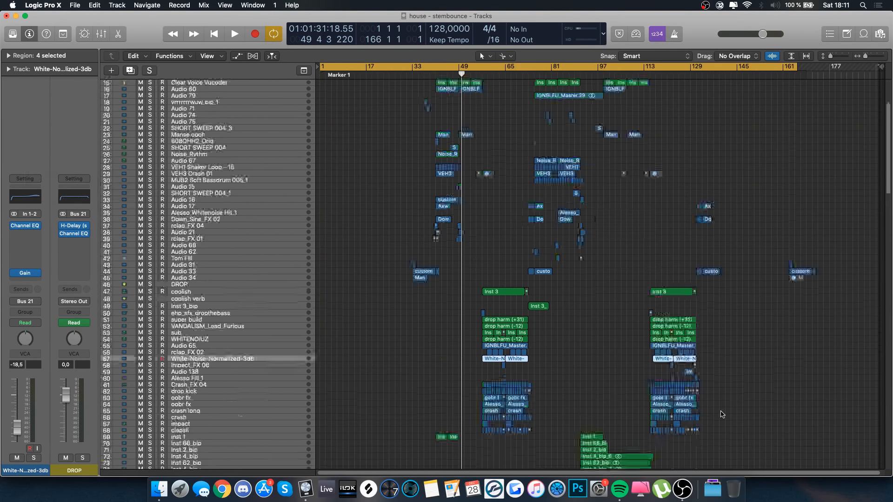
pyautogui.scroll(12, 669, 252)
pyautogui.scroll(-12, 668, 251)
pyautogui.scroll(1, 668, 252)
# - Examine the chord, bass and lead layers around the second build and first drop, from bar 41 to 73
pyautogui.scroll(5, 502, 147)
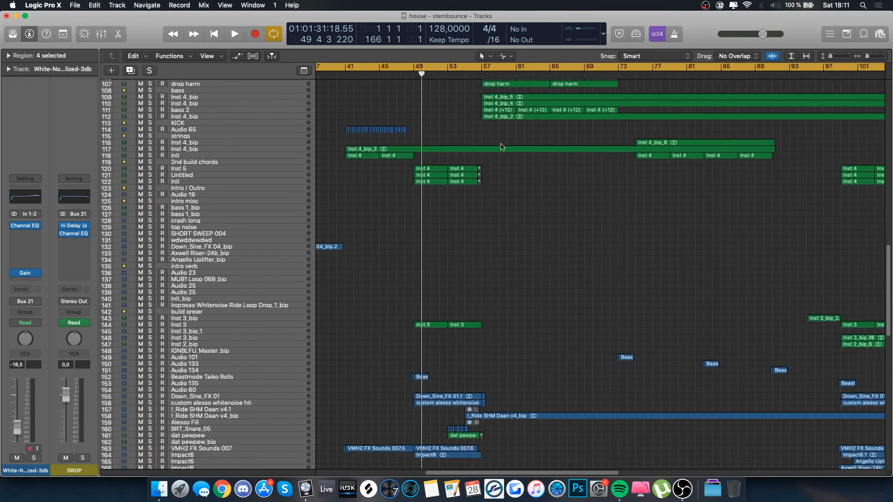
pyautogui.hscroll(-10, 502, 147)
pyautogui.scroll(1, 502, 147)
pyautogui.hscroll(6, 570, 90)
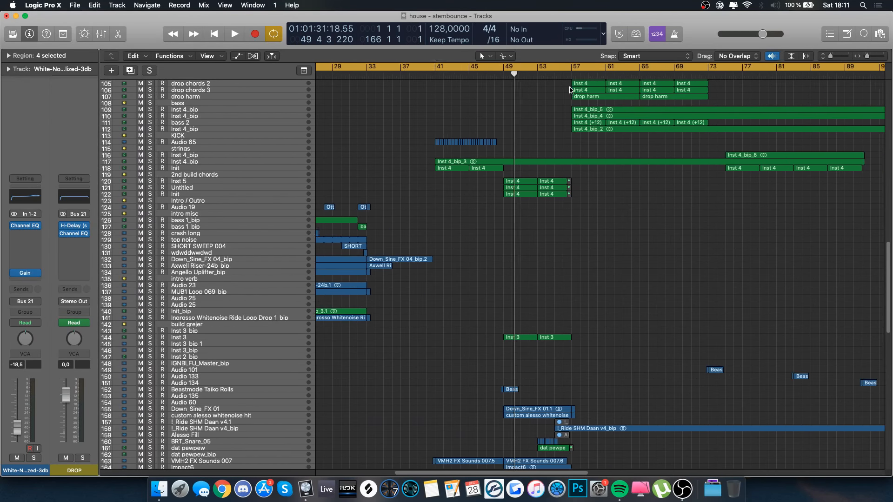
pyautogui.hscroll(2, 571, 90)
pyautogui.hscroll(4, 519, 197)
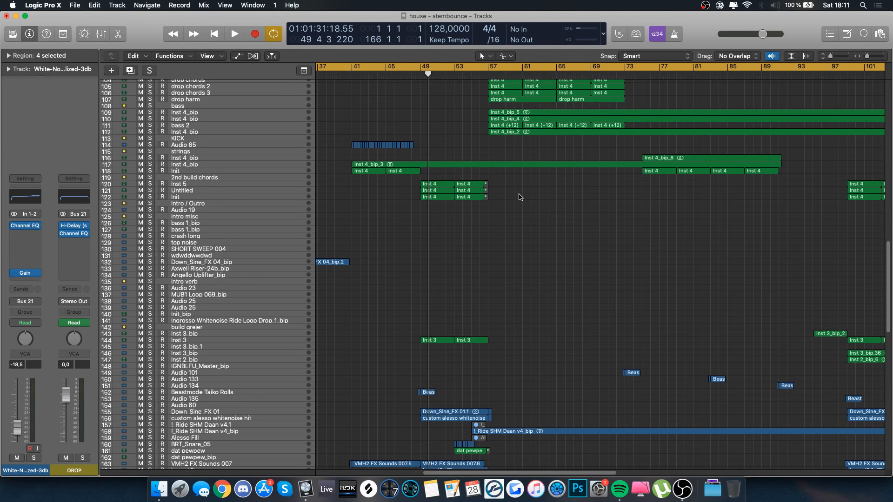
pyautogui.scroll(4, 519, 197)
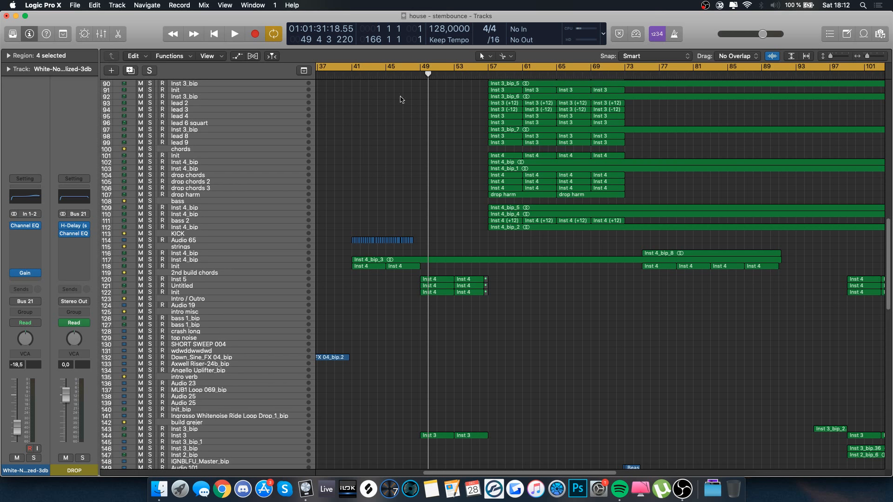
# - Set the cycle range to bars 40 to 48, leave cycling off and place the playhead at bar 48
pyautogui.click(415, 69)
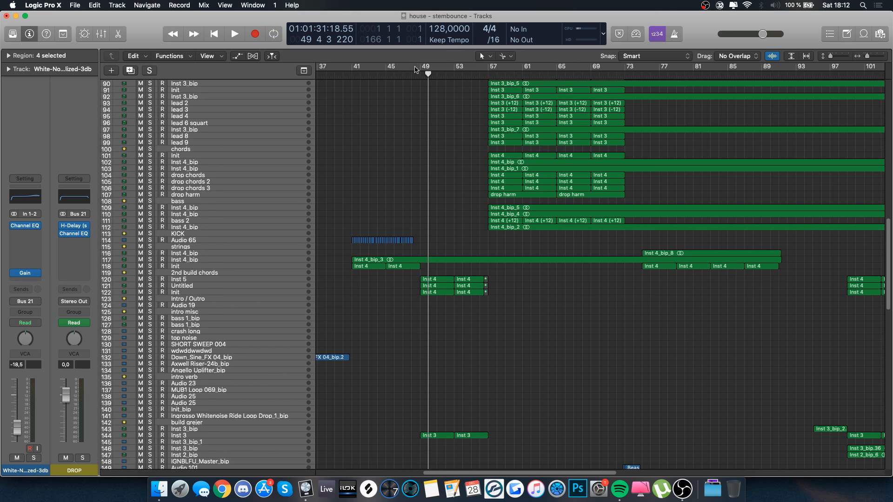
pyautogui.moveTo(415, 70)
pyautogui.mouseDown()
pyautogui.moveTo(346, 69)
pyautogui.moveTo(410, 74)
pyautogui.mouseUp()
pyautogui.click(356, 68)
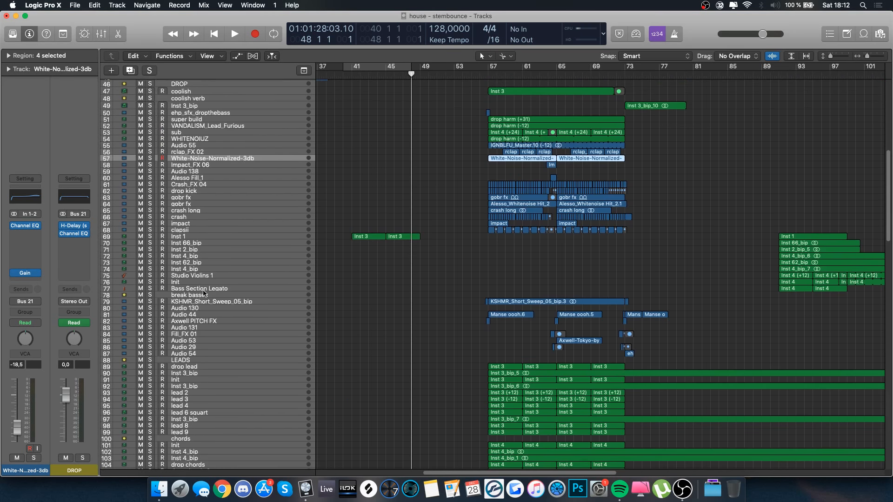
# - Select the break basses bus, bypass all effects on the Stereo Out channel and switch them back on
pyautogui.click(203, 295)
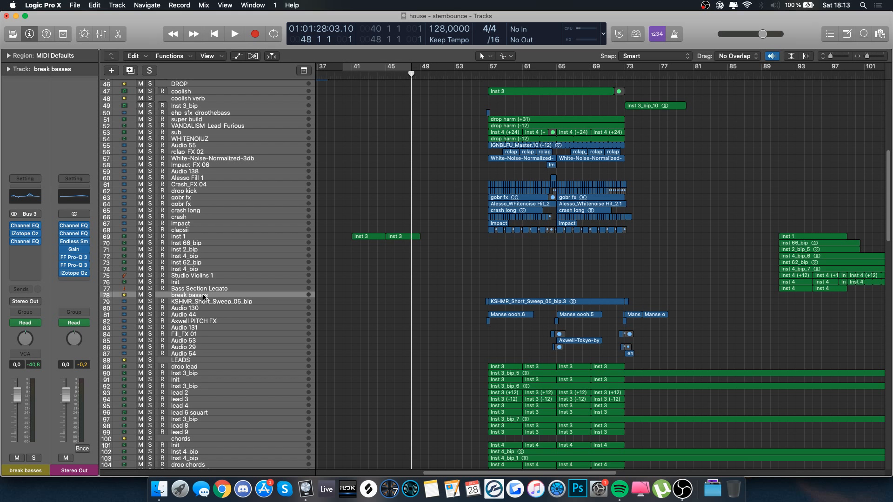
pyautogui.moveTo(62, 273); pyautogui.dragTo(62, 226)
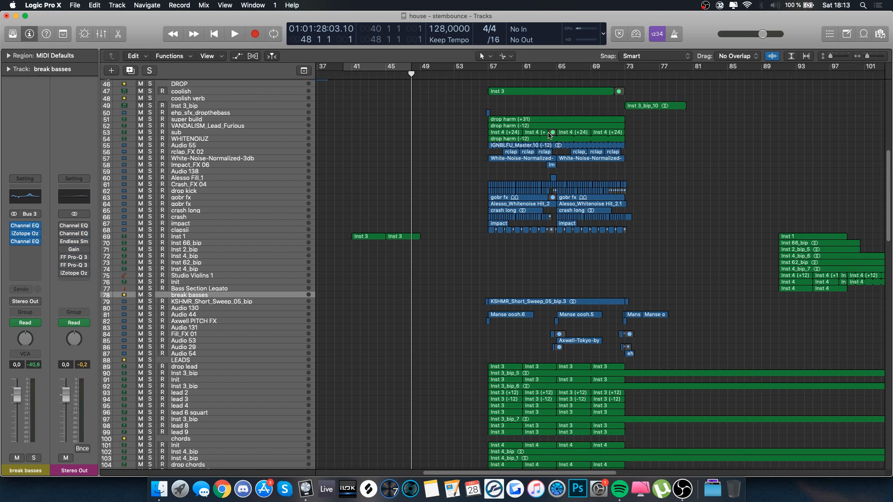
pyautogui.moveTo(62, 274); pyautogui.dragTo(62, 226)
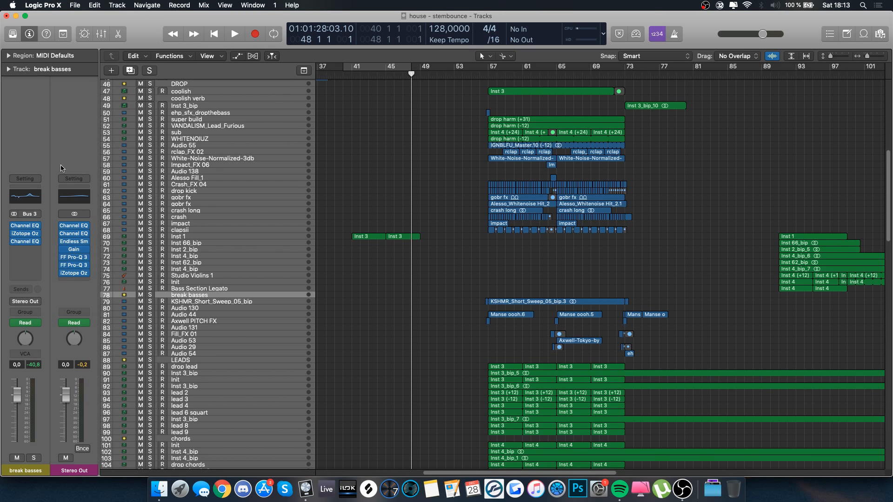
pyautogui.moveTo(75, 274)
# - Set the cycle range to bars 57 to 73 over the first drop and select the drop lead track
pyautogui.press('super+Left')
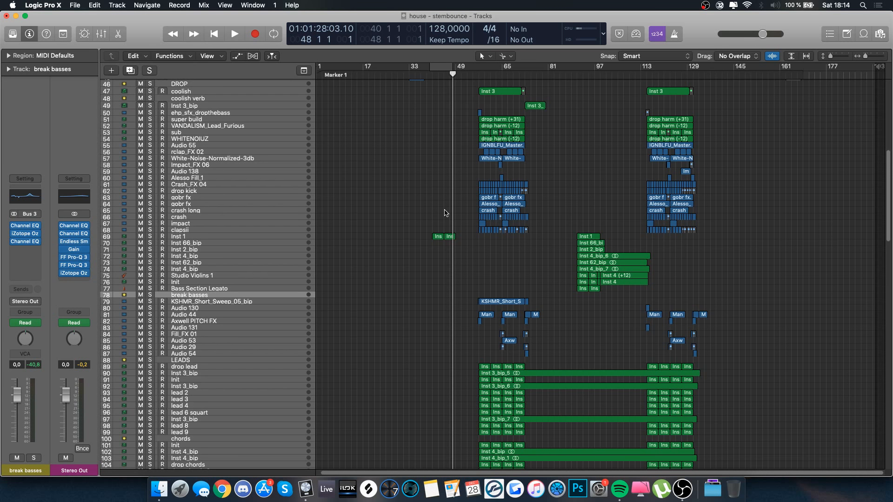
pyautogui.scroll(-8, 536, 261)
pyautogui.press('super+Right')
pyautogui.press('super+Right')
pyautogui.press('super+Right')
pyautogui.press('super+Right')
pyautogui.hscroll(5, 536, 249)
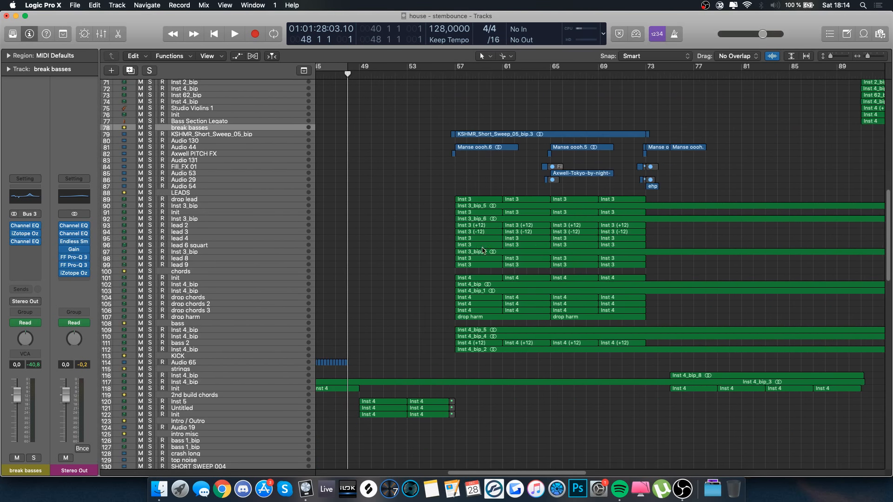
pyautogui.click(224, 207)
pyautogui.hscroll(2, 463, 170)
pyautogui.moveTo(610, 69); pyautogui.dragTo(415, 70)
pyautogui.click(223, 198)
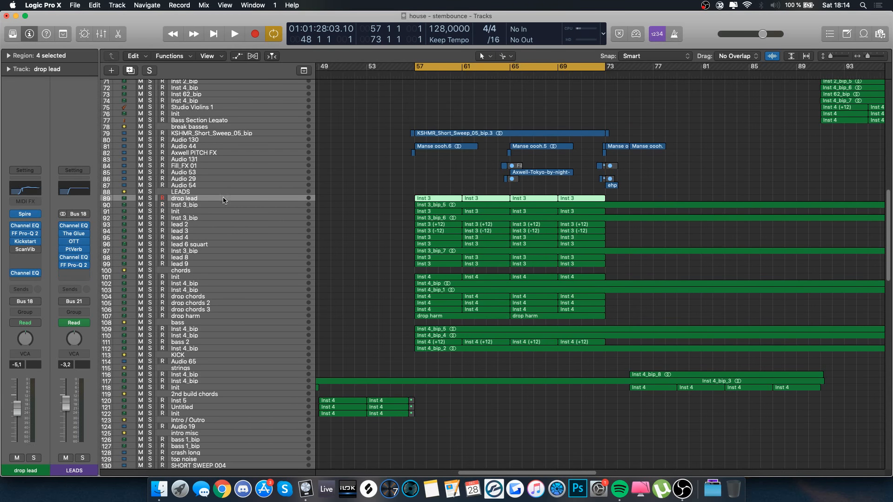
# - Open the Spire synth on the drop lead track, view its settings and close it
pyautogui.click(25, 214)
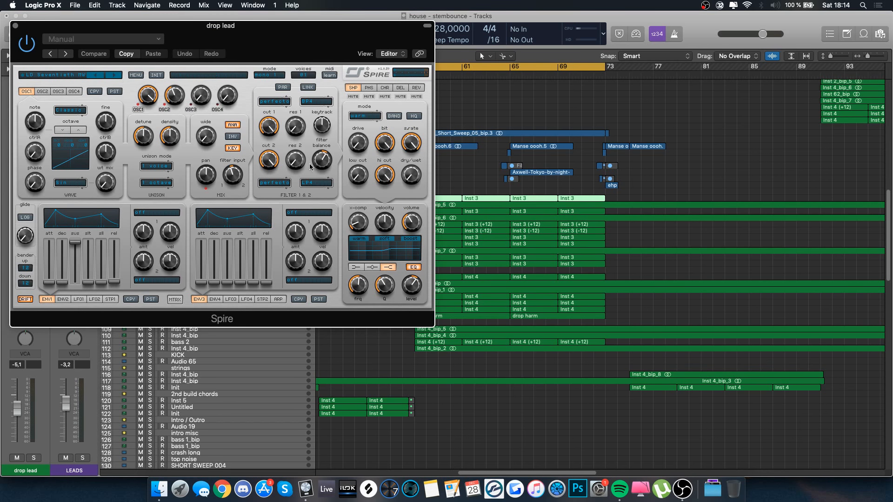
pyautogui.press('y')
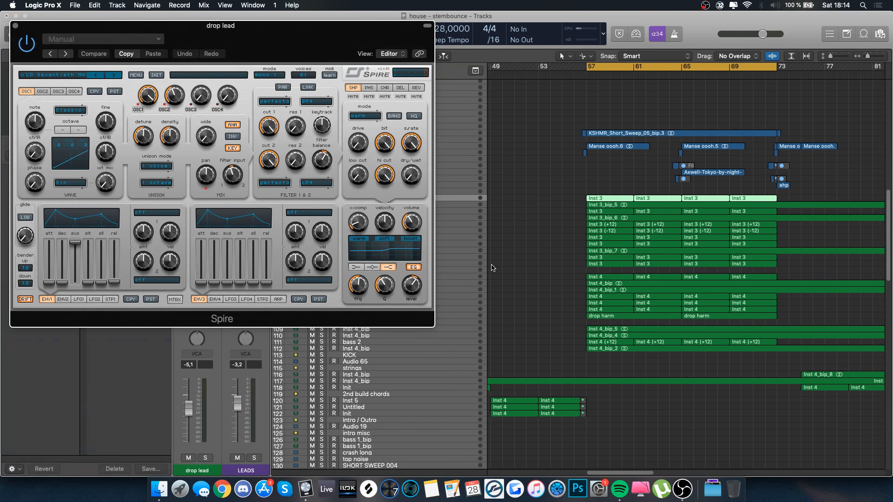
pyautogui.click(16, 26)
pyautogui.click(12, 34)
# - Enlarge the tracks, show automation and open the Sylenth1 instrument on the Init track below the drop lead
pyautogui.scroll(5, 473, 162)
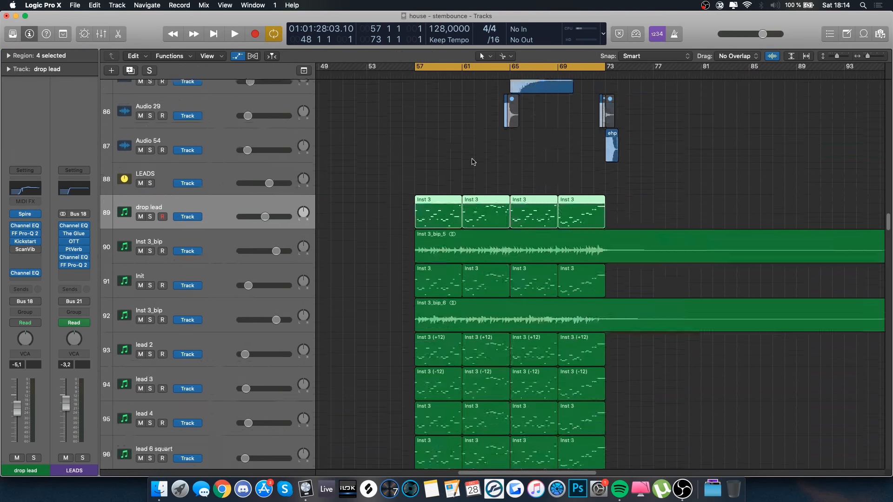
pyautogui.press('a')
pyautogui.click(200, 290)
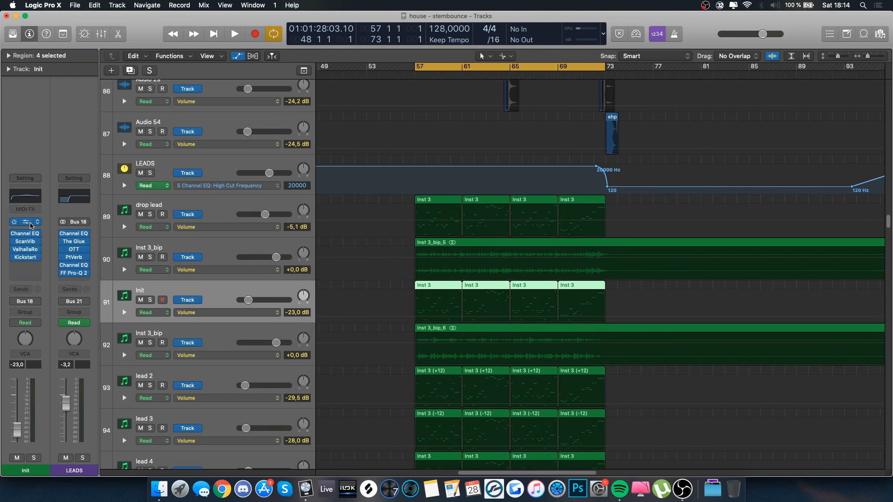
pyautogui.click(26, 222)
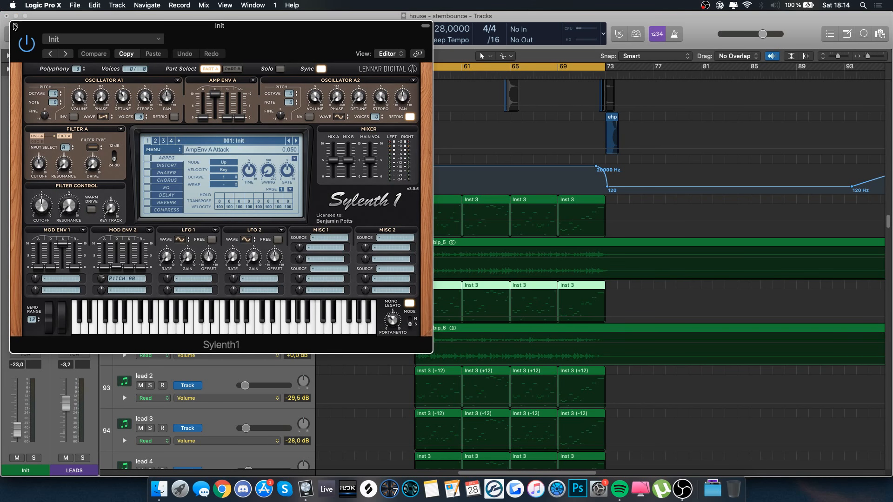
# - Close the Init track's synth, open Sylenth1 on the lead 2 track, compare its parts A and B, and close it
pyautogui.click(14, 26)
pyautogui.click(210, 387)
pyautogui.scroll(-3, 137, 288)
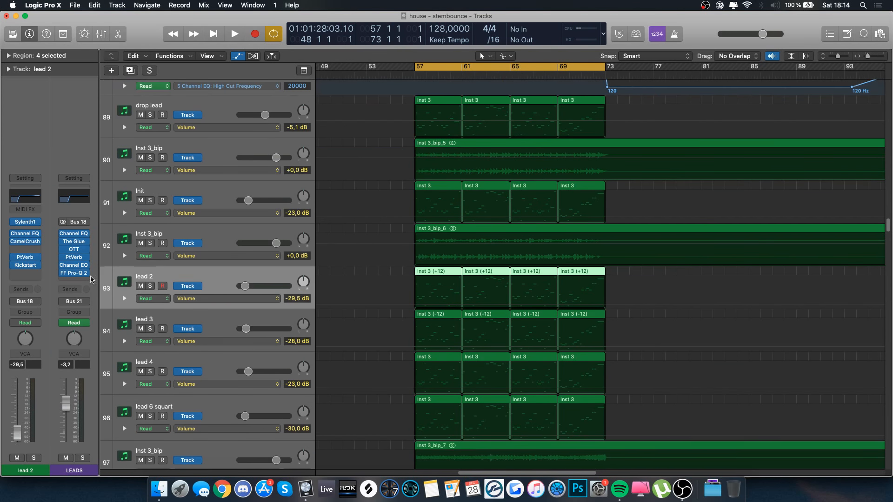
pyautogui.click(27, 222)
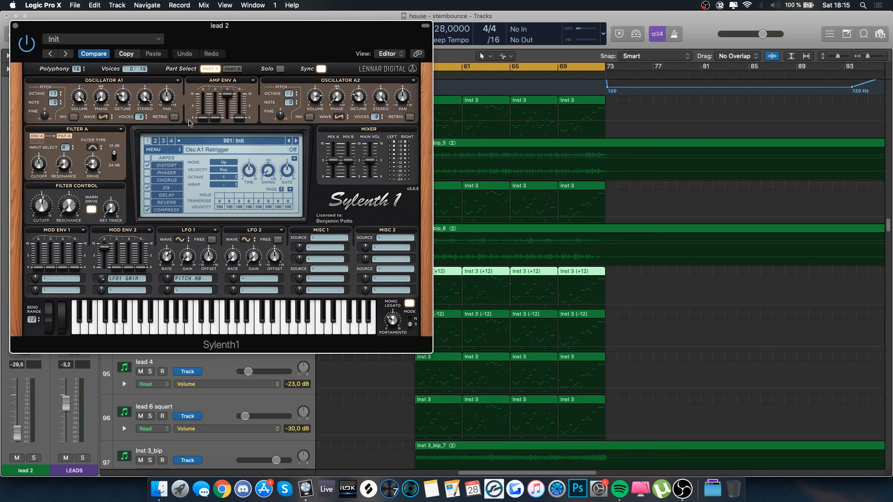
pyautogui.click(227, 69)
pyautogui.click(216, 70)
pyautogui.click(236, 69)
pyautogui.click(216, 69)
pyautogui.click(15, 26)
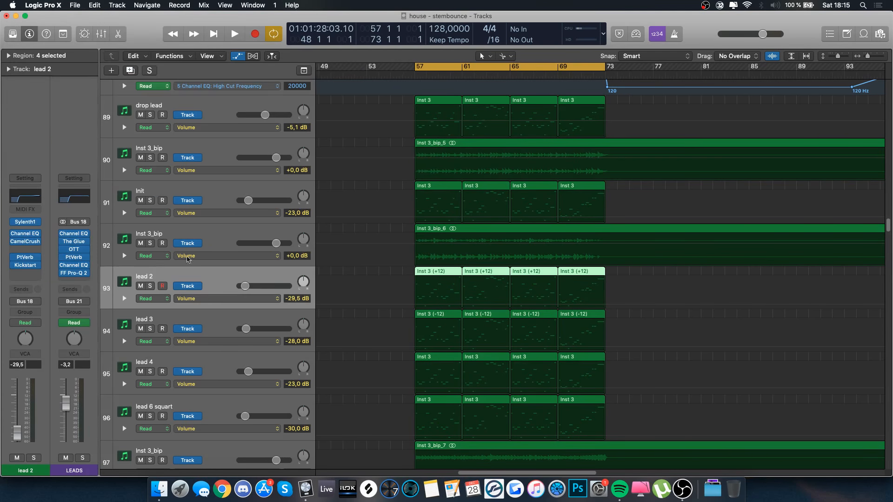
# - View the Sylenth1 settings on the lead 3 and lead 4 tracks, closing each synth window after viewing
pyautogui.click(205, 313)
pyautogui.click(27, 205)
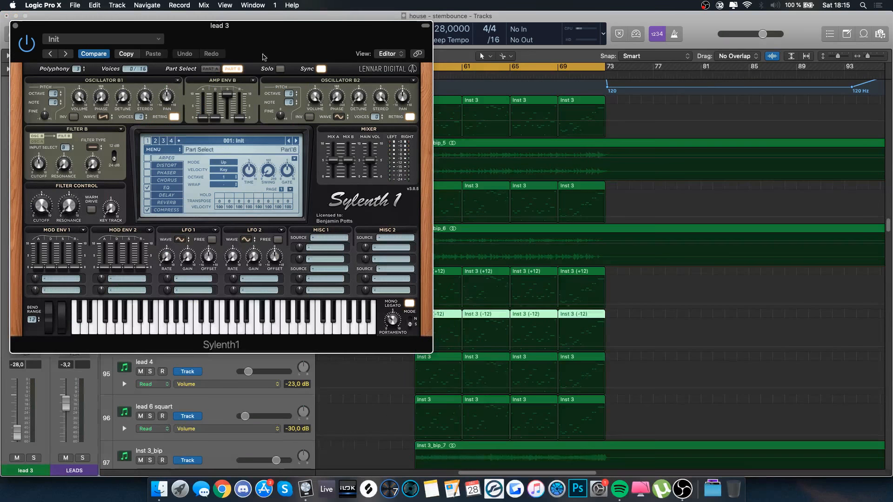
pyautogui.click(16, 25)
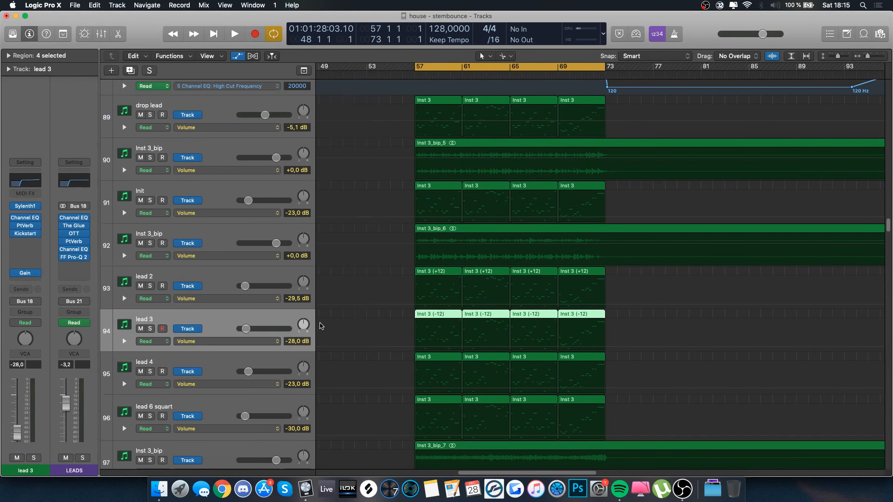
pyautogui.scroll(-5, 319, 325)
pyautogui.click(222, 251)
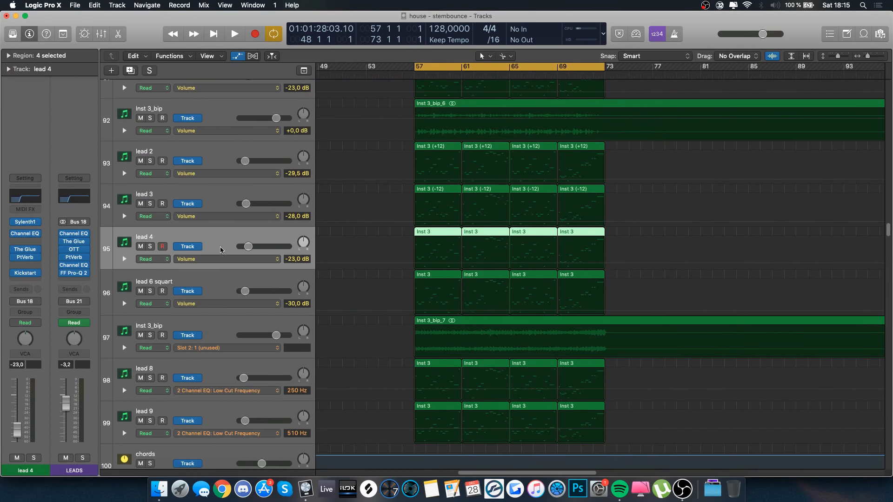
pyautogui.click(27, 222)
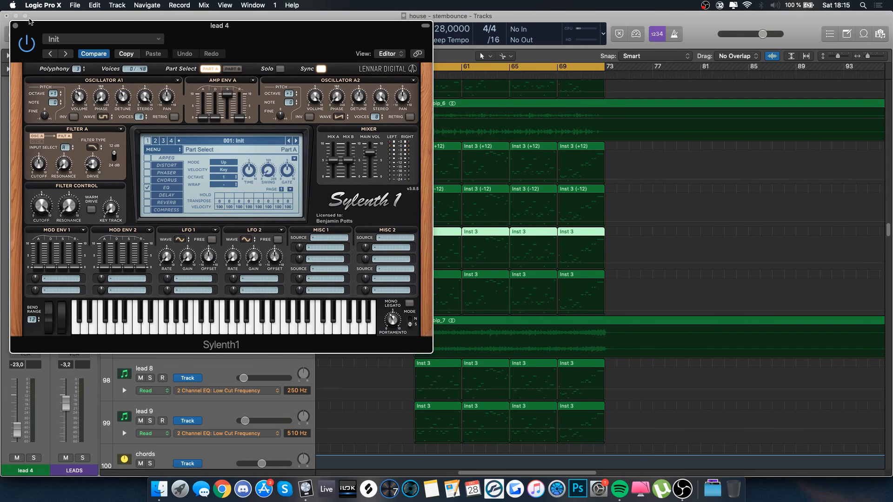
pyautogui.click(16, 25)
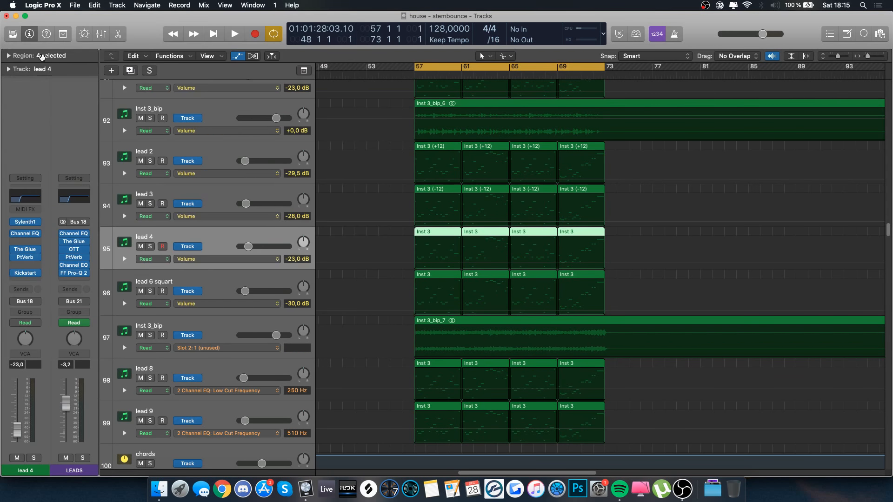
# - Move on past lead 6 squart to the lead 8 track, view parts A and B of its Sylenth1 and close it
pyautogui.press('Down')
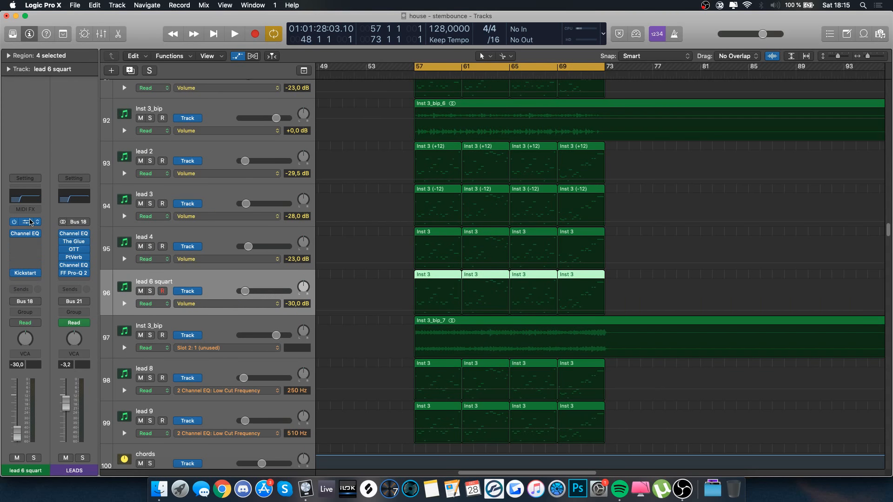
pyautogui.press('Down')
pyautogui.click(19, 223)
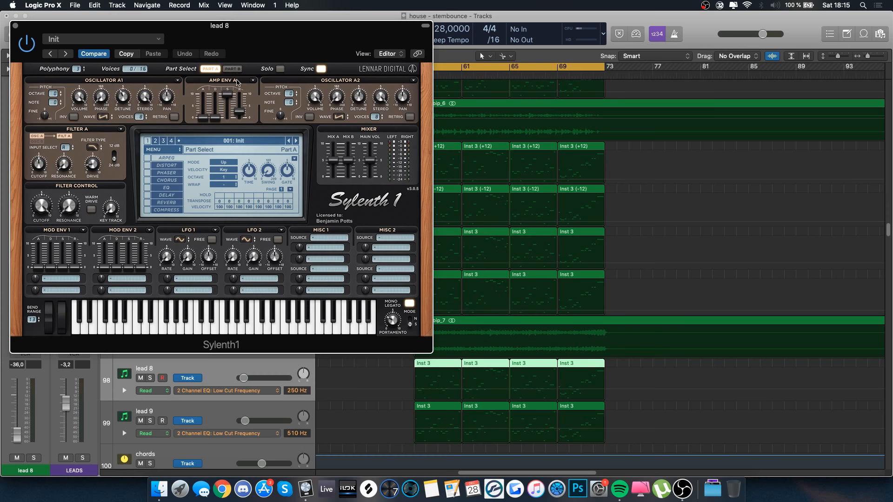
pyautogui.click(232, 69)
pyautogui.click(16, 26)
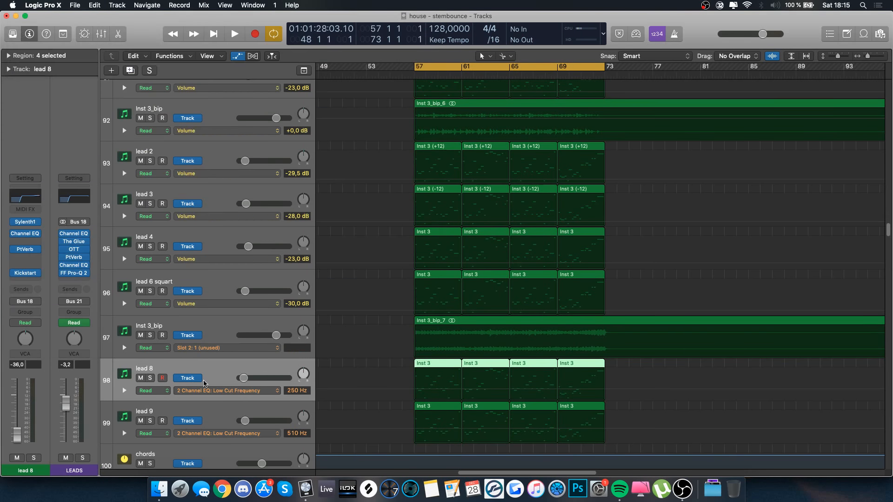
# - View the Sylenth1 settings on the lead 9 track, close the synth and hide the track automation
pyautogui.press('Down')
pyautogui.click(31, 223)
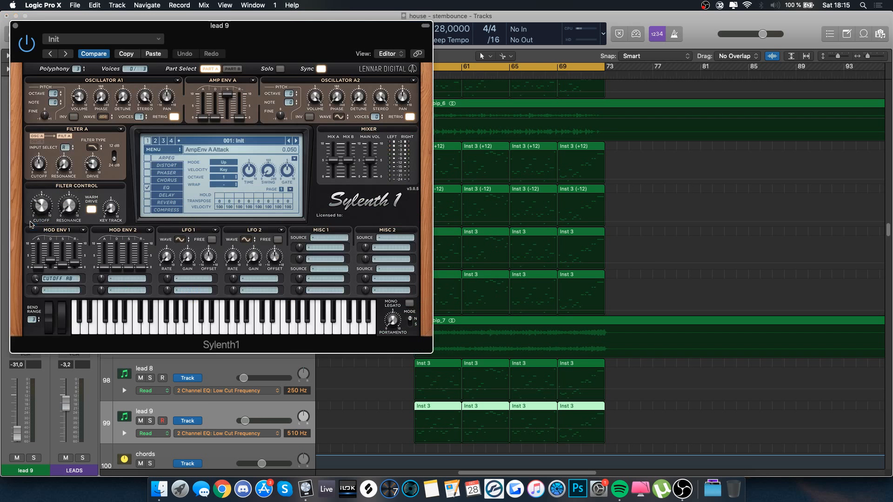
pyautogui.click(16, 26)
pyautogui.press('a')
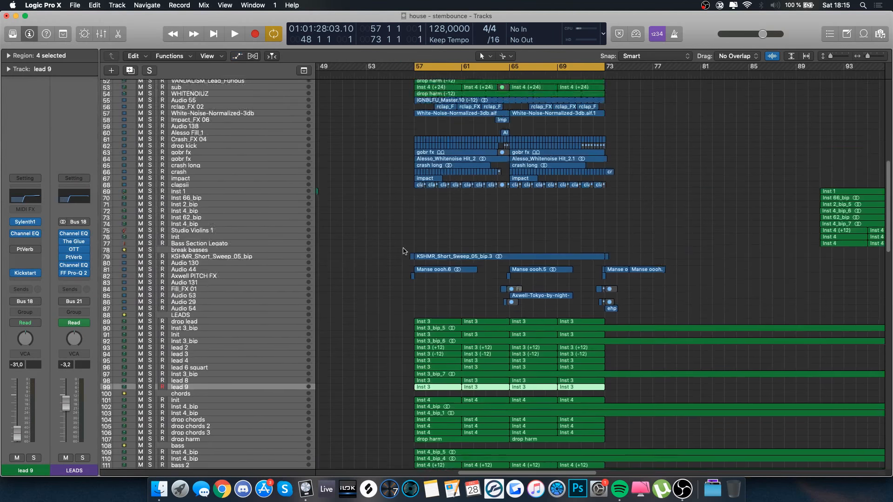
# - Look through the full track list, selecting coolish, an Inst 2_bip track and WHITENOIUZ to view their channel strips
pyautogui.scroll(-5, 404, 251)
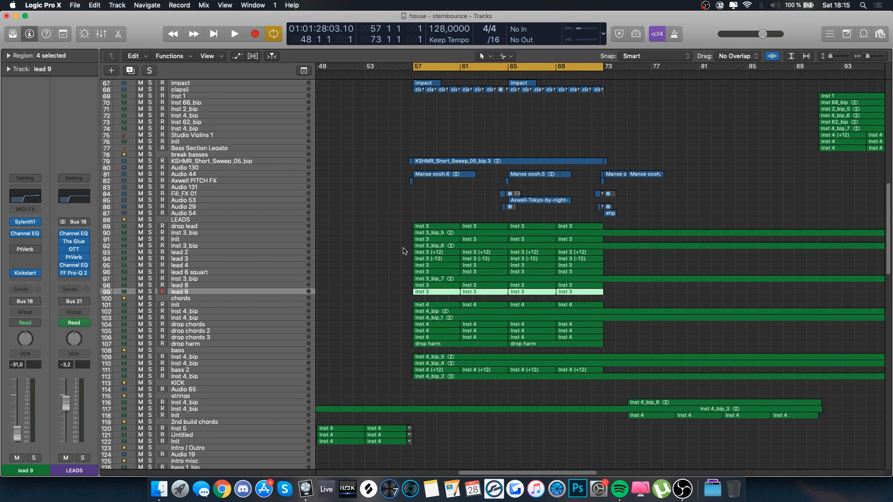
pyautogui.click(252, 306)
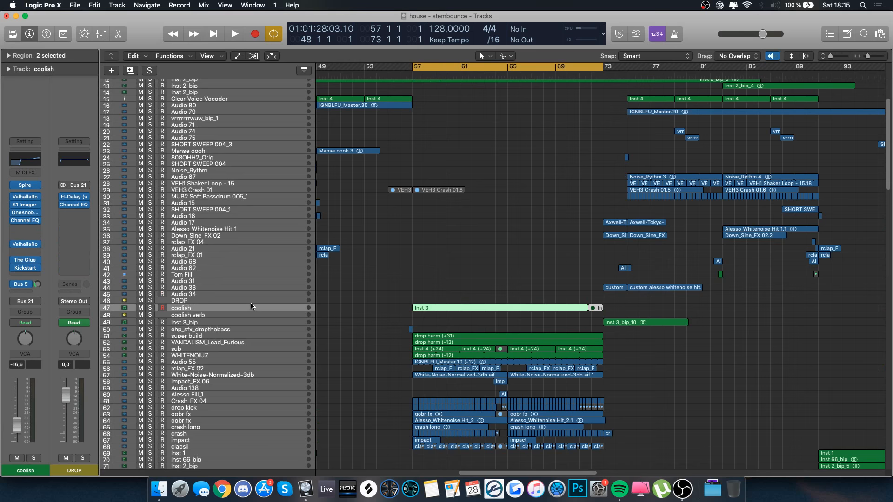
pyautogui.scroll(5, 265, 250)
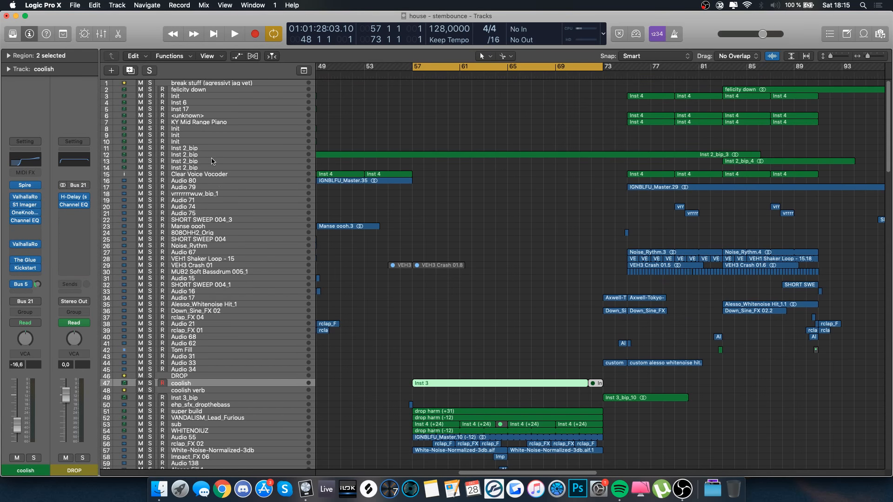
pyautogui.click(212, 155)
pyautogui.scroll(-10, 246, 242)
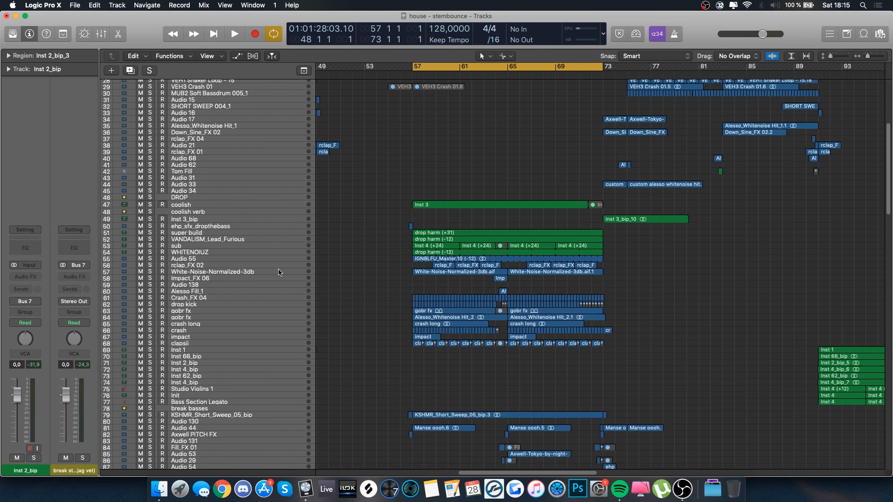
pyautogui.click(246, 240)
pyautogui.click(246, 247)
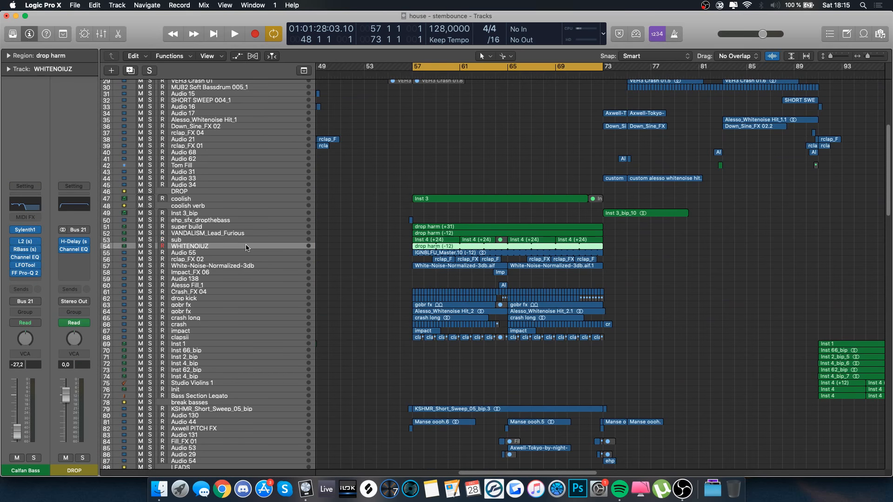
# - Mute Stereo Out from the DROP bus's channel view, open its first Channel EQ during playback and move the EQ window aside
pyautogui.click(78, 452)
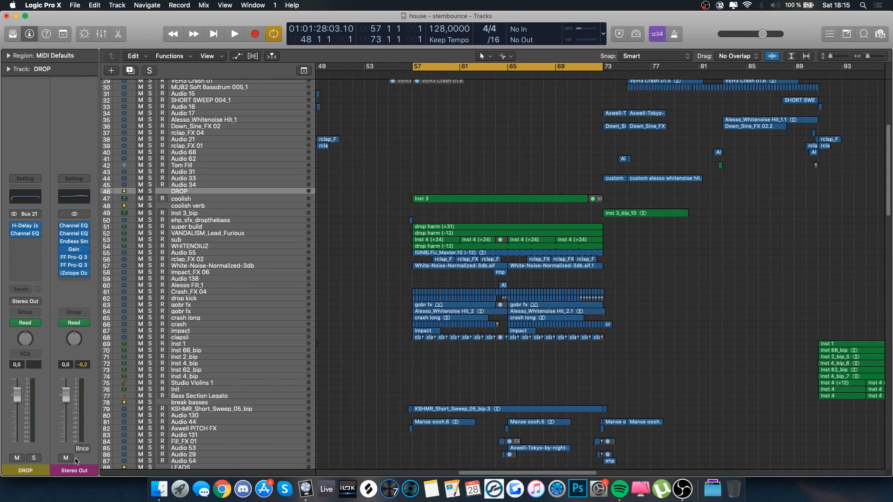
pyautogui.click(71, 458)
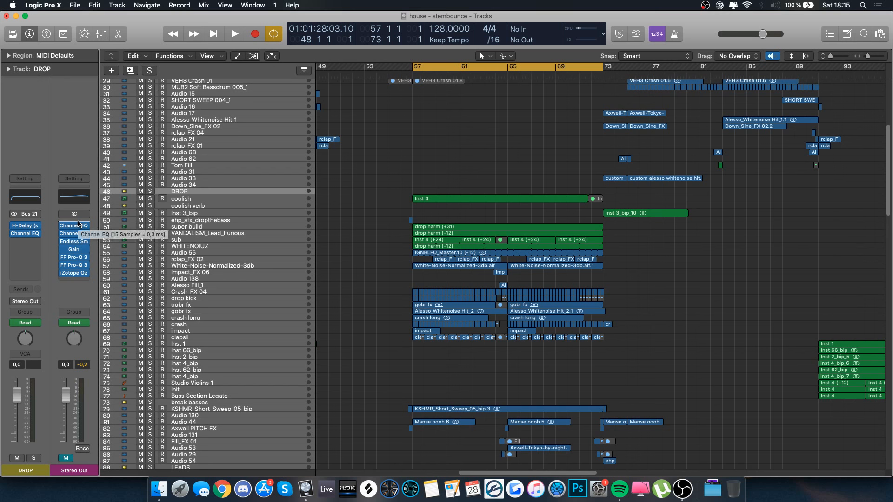
pyautogui.click(72, 227)
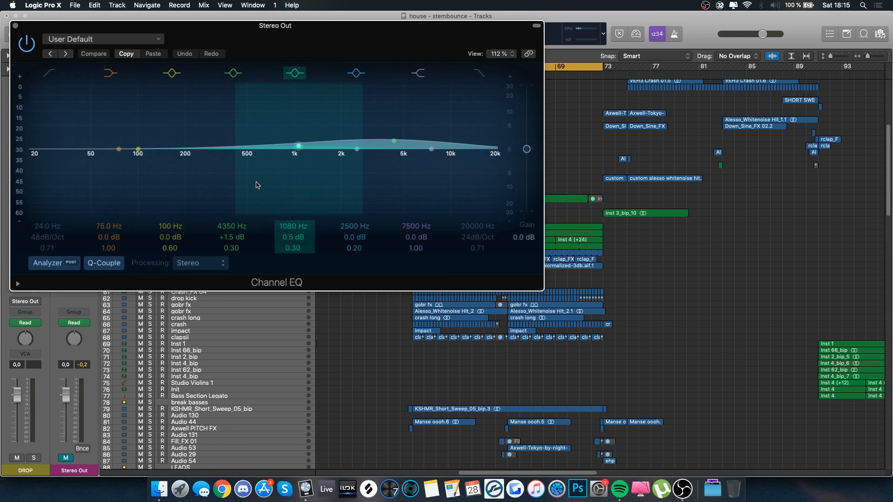
pyautogui.press('space')
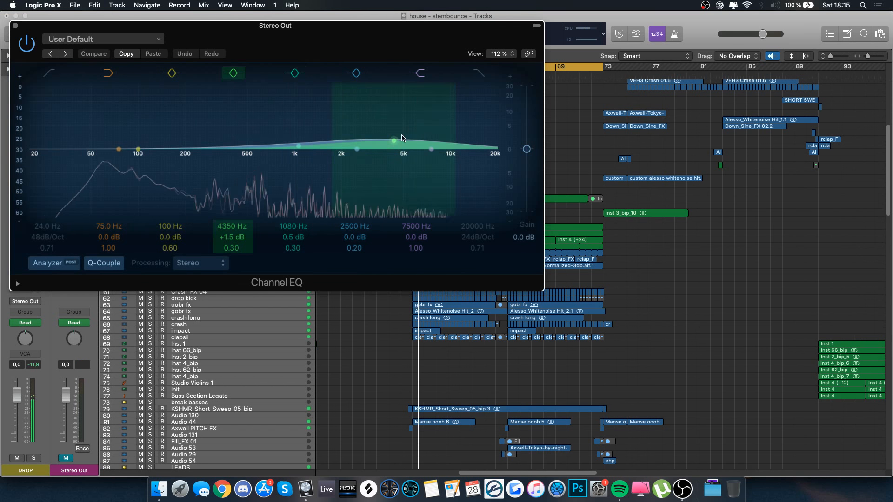
pyautogui.moveTo(260, 44); pyautogui.dragTo(537, 99)
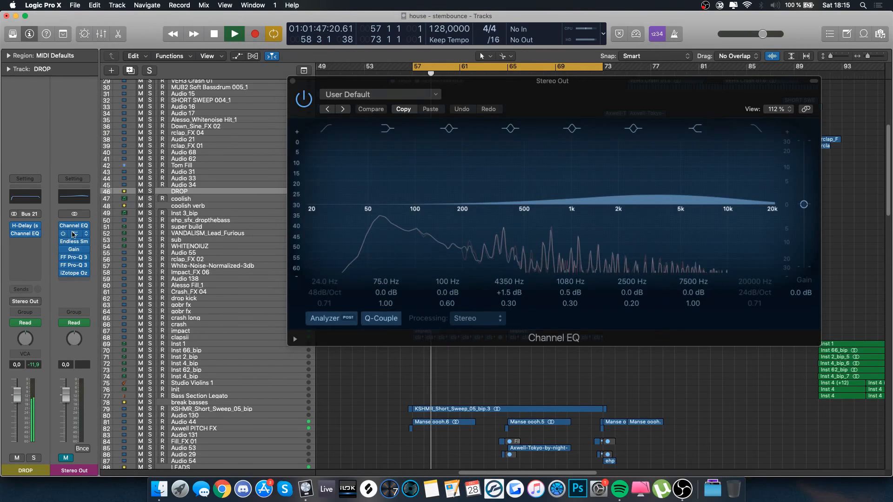
# - Open the second Channel EQ on Stereo Out, lower its low cut frequency to 32 Hz and close it
pyautogui.click(66, 234)
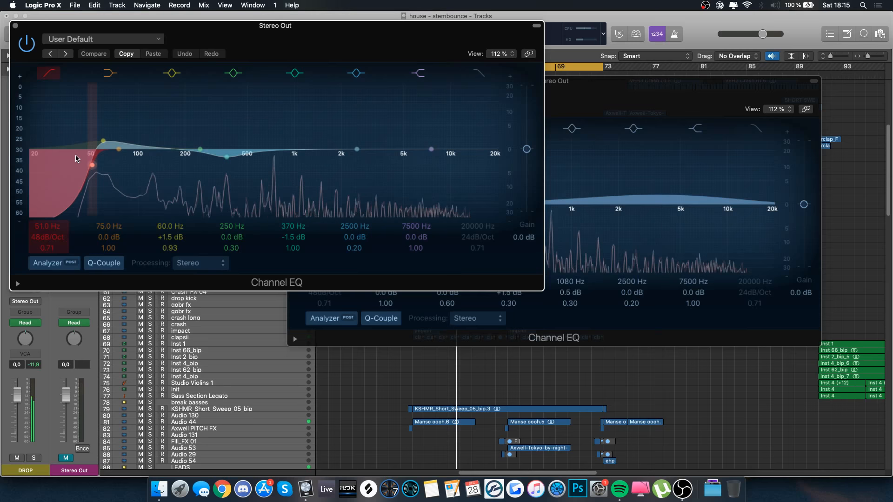
pyautogui.moveTo(77, 159); pyautogui.dragTo(45, 157)
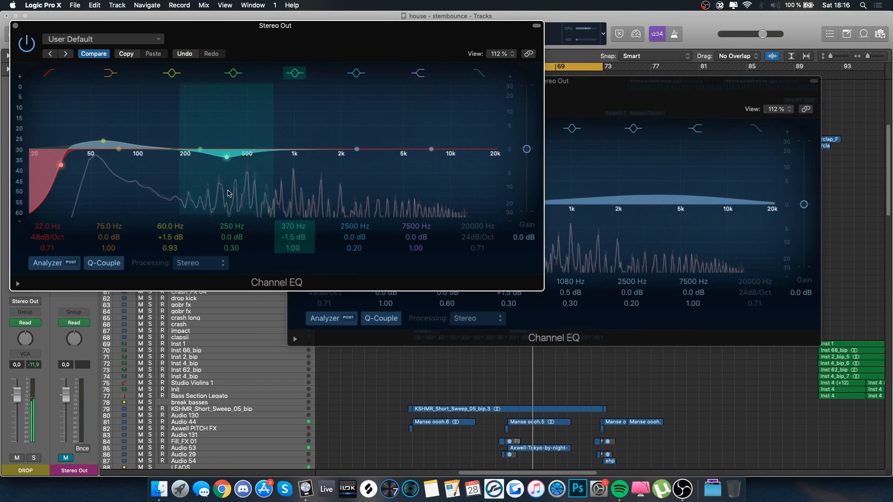
pyautogui.click(16, 25)
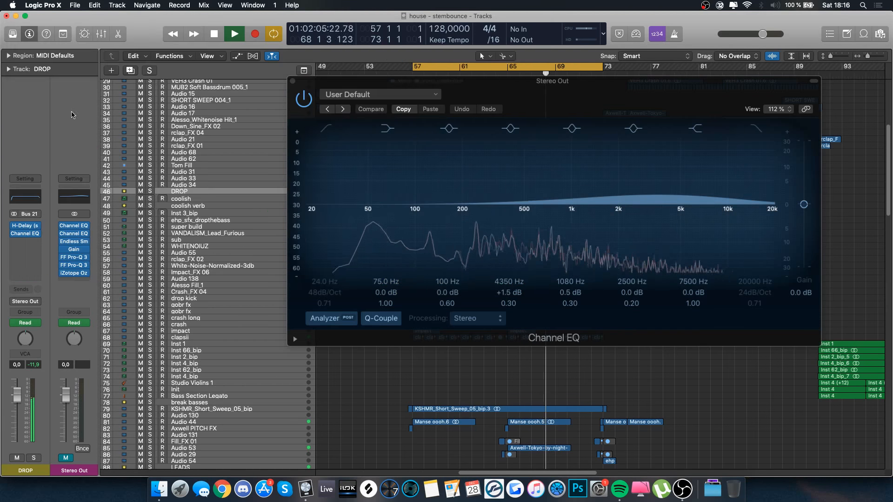
# - View the Endless Smile effect on Stereo Out, close it and open the Gain plug-in
pyautogui.click(74, 242)
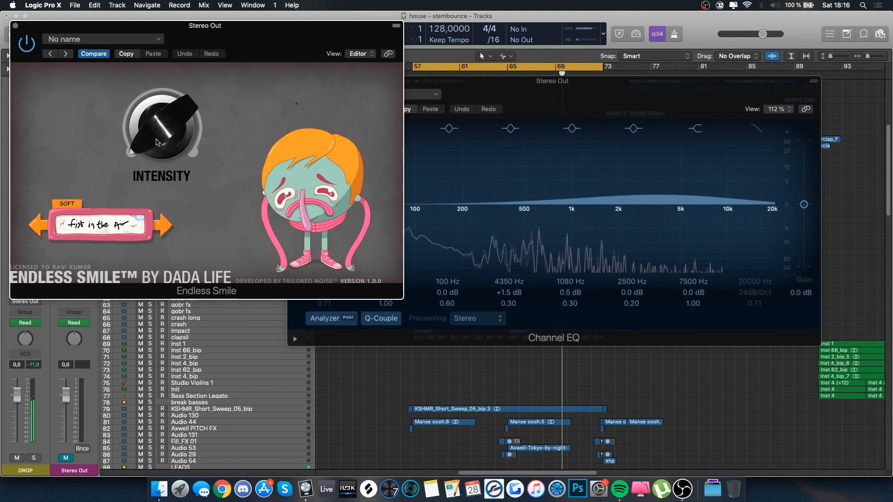
pyautogui.click(15, 26)
pyautogui.click(74, 249)
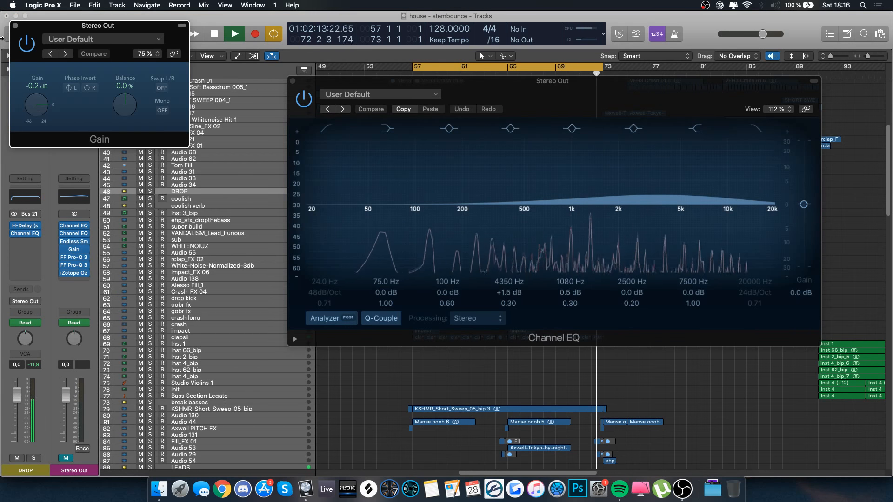
# - Set the cycle range to bars 54 to 71 and play the transition into the drop with the Gain plug-in open
pyautogui.press('space')
pyautogui.moveTo(377, 67); pyautogui.dragTo(576, 78)
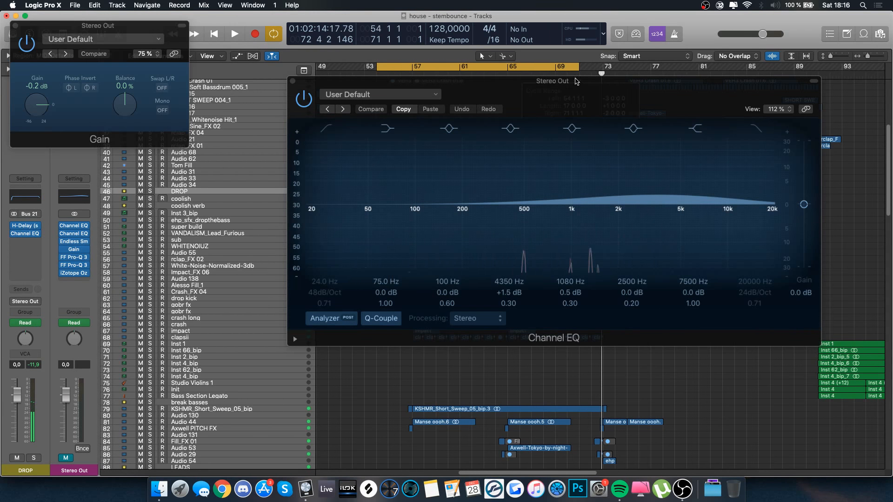
pyautogui.press('space')
pyautogui.moveTo(44, 87); pyautogui.dragTo(41, 95)
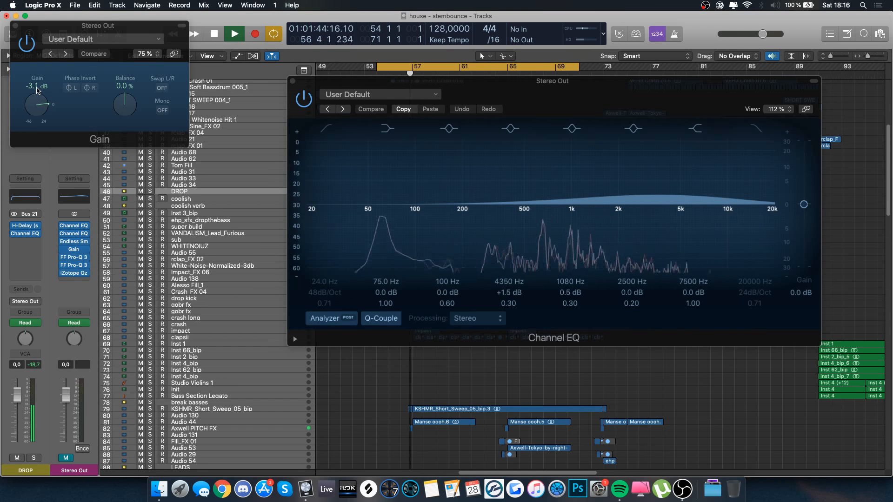
pyautogui.press('space')
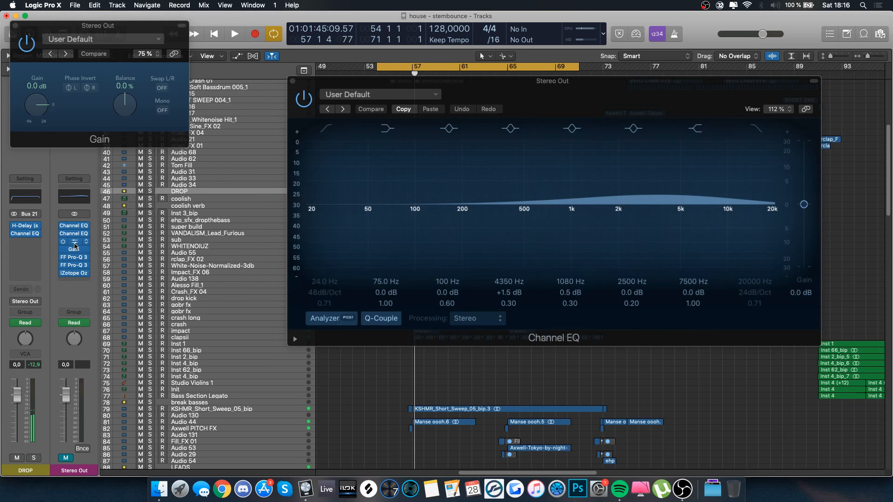
# - Reopen Stereo Out's second Channel EQ during playback, examine the Stereo Out track's automation lanes and hide the automation
pyautogui.click(74, 243)
pyautogui.press('space')
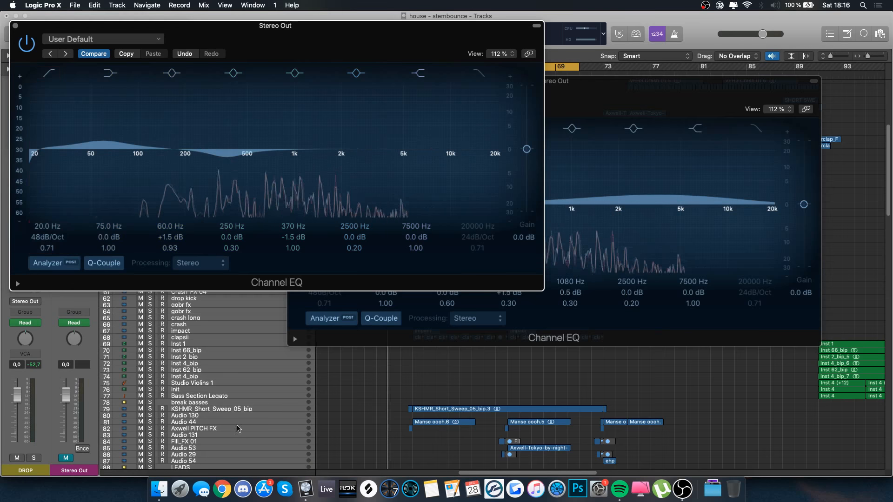
pyautogui.scroll(-20, 232, 419)
pyautogui.click(220, 444)
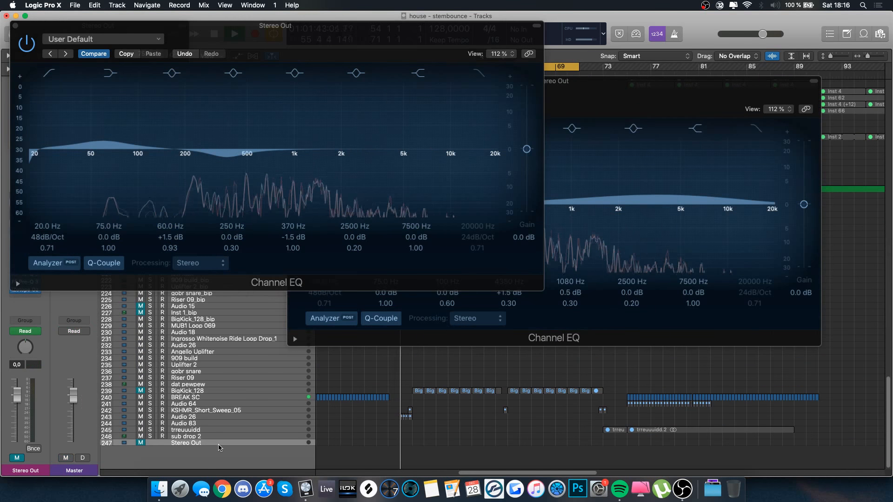
pyautogui.press('a')
pyautogui.click(124, 436)
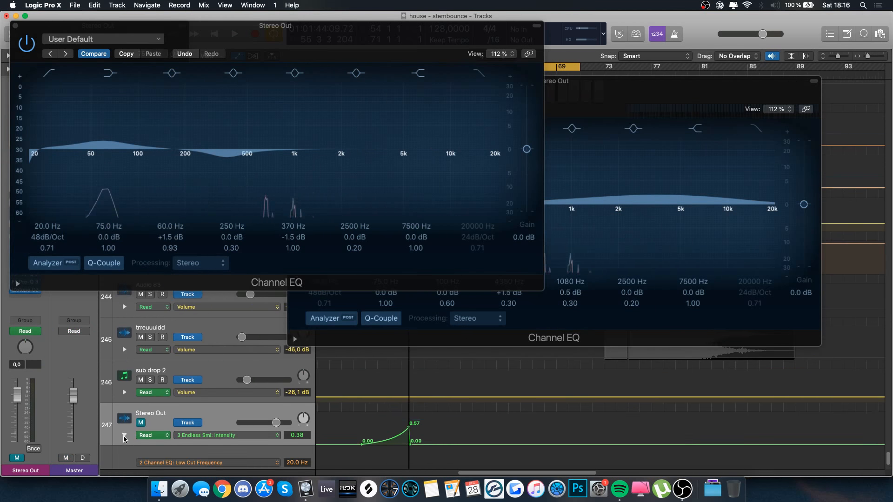
pyautogui.scroll(-5, 213, 412)
pyautogui.press('a')
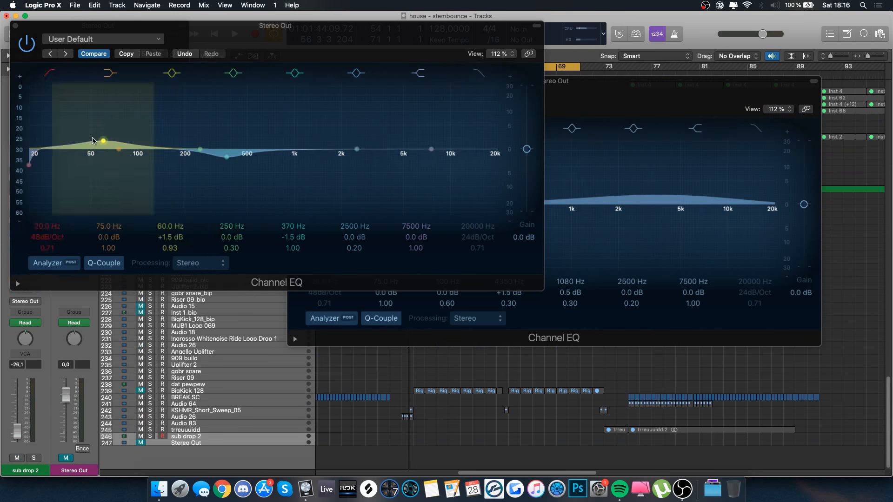
# - Close the two Channel EQ windows and the Gain plug-in window of Stereo Out
pyautogui.click(17, 26)
pyautogui.click(287, 83)
pyautogui.click(291, 81)
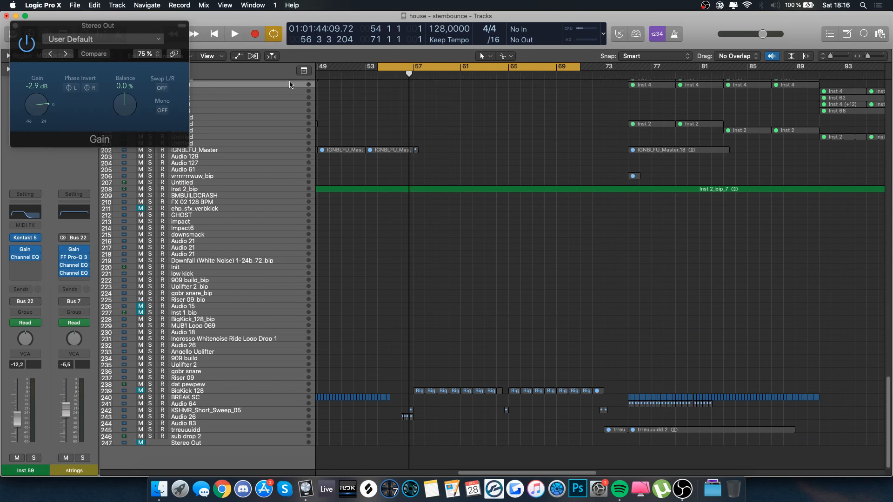
pyautogui.click(16, 25)
# - Show the Stereo Out track's automation and examine its Endless Smile intensity, Channel EQ low cut and Gain lanes
pyautogui.click(211, 443)
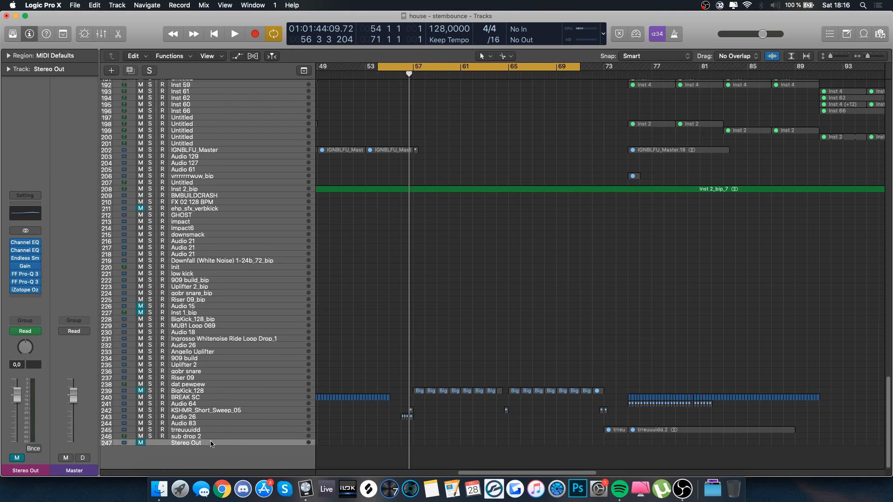
pyautogui.press('a')
pyautogui.click(124, 431)
pyautogui.scroll(-3, 342, 418)
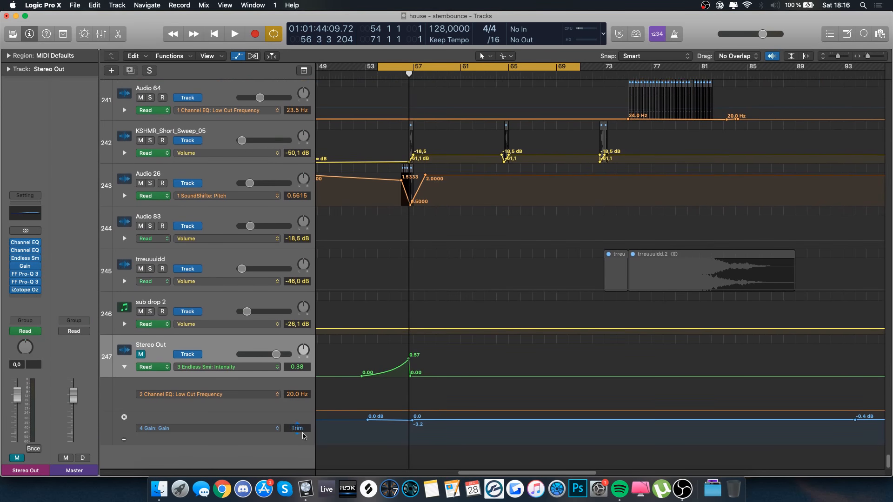
pyautogui.hscroll(-2, 342, 418)
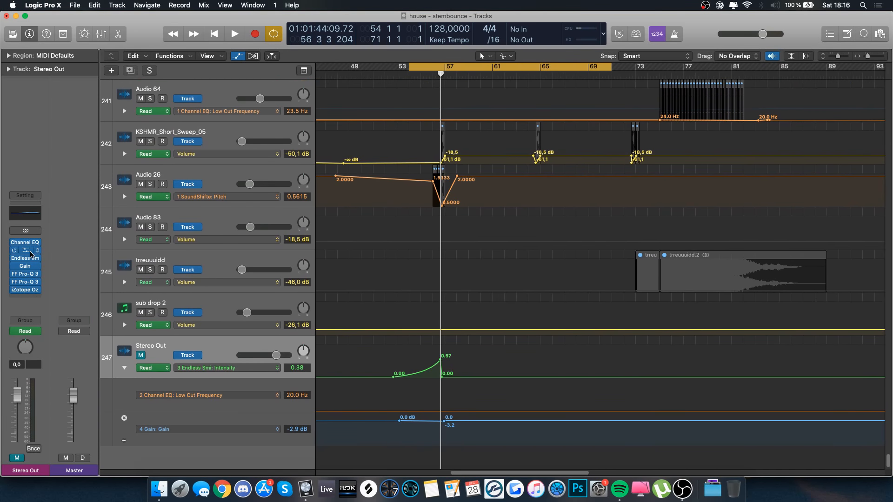
# - Play the transition into the drop while viewing both Channel EQs on Stereo Out, stop playback and close the EQ window
pyautogui.click(30, 254)
pyautogui.press('space')
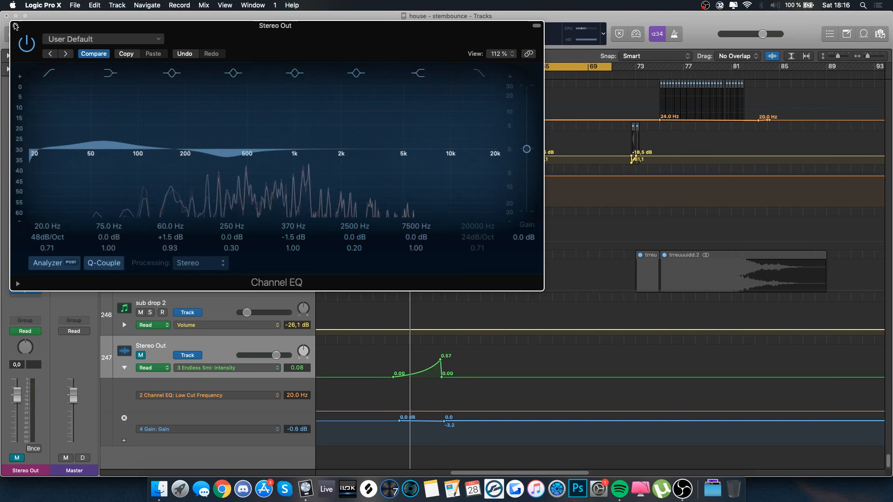
pyautogui.click(15, 26)
pyautogui.click(26, 251)
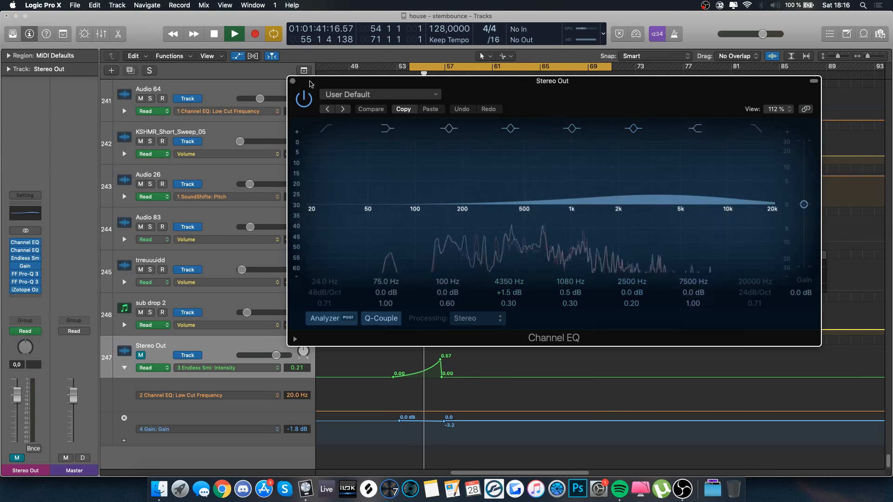
pyautogui.click(26, 251)
pyautogui.click(26, 252)
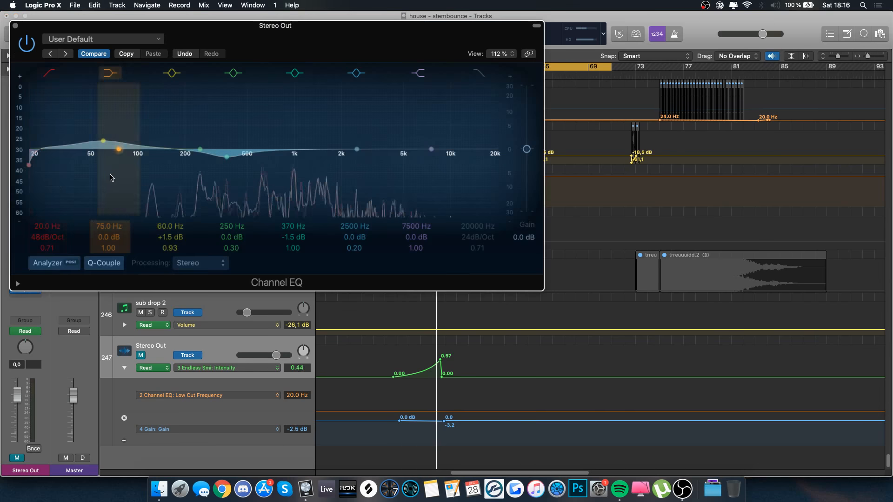
pyautogui.press('space')
pyautogui.click(15, 25)
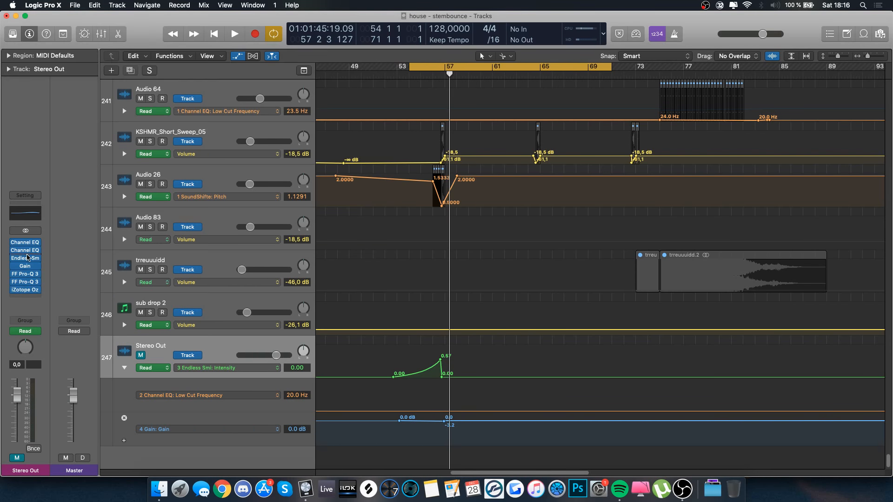
# - Hide the automation and view the curves of the two FF Pro-Q 3 equalizers on Stereo Out
pyautogui.press('a')
pyautogui.press('Up')
pyautogui.press('super+Up')
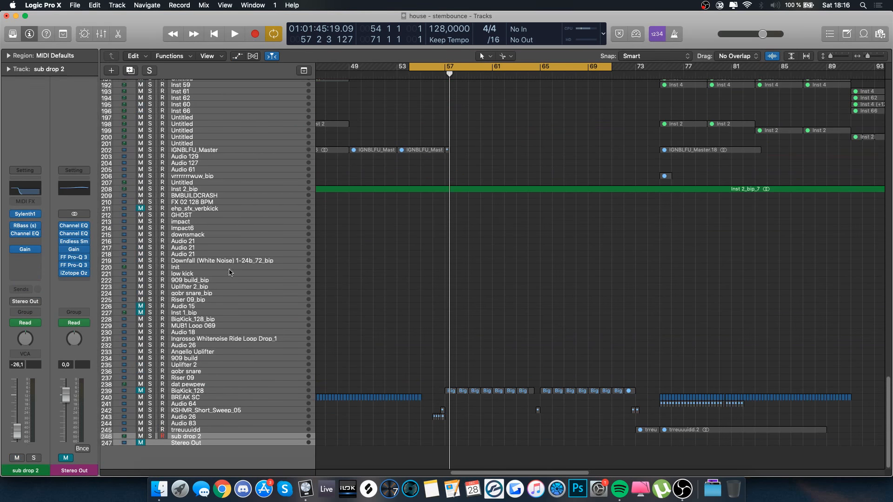
pyautogui.click(77, 258)
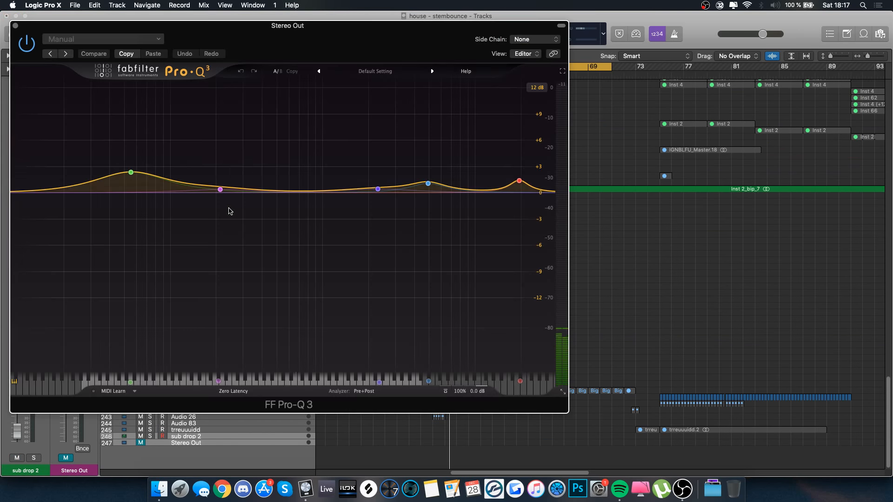
pyautogui.click(15, 26)
pyautogui.press('v')
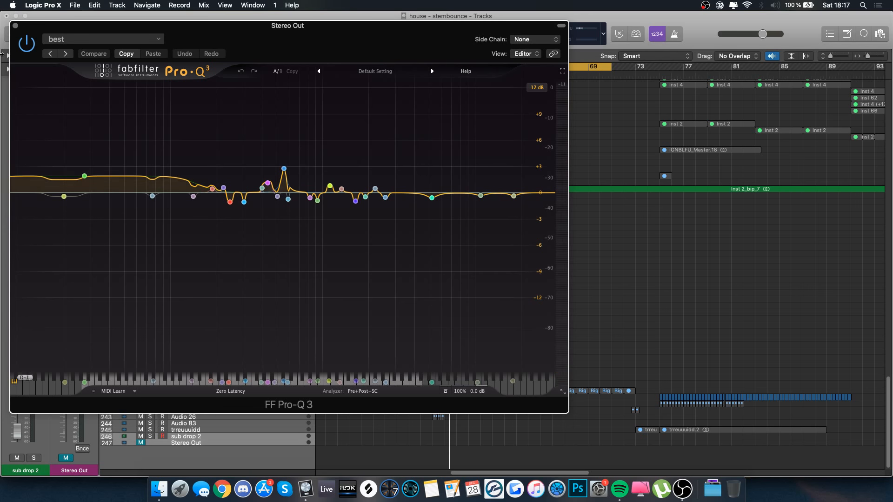
pyautogui.click(14, 26)
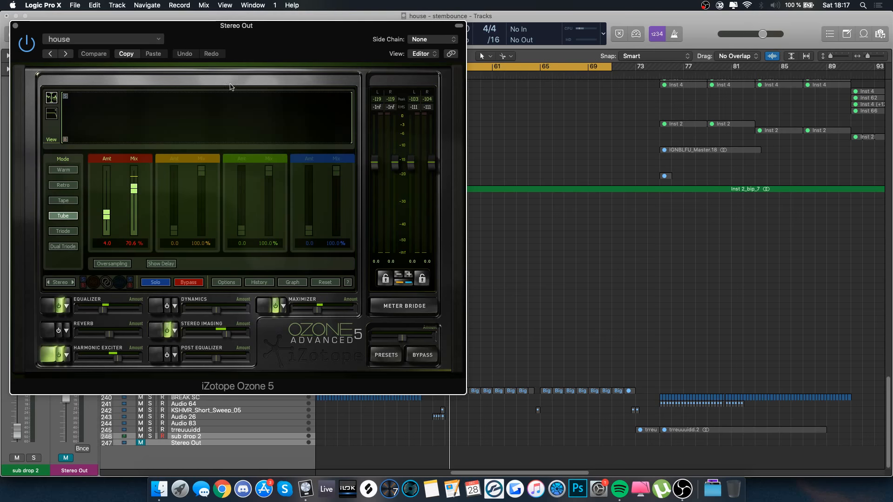
# - Show the Equalizer module of iZotope Ozone 5 on Stereo Out and lower its amount slightly
pyautogui.moveTo(249, 49); pyautogui.dragTo(384, 76)
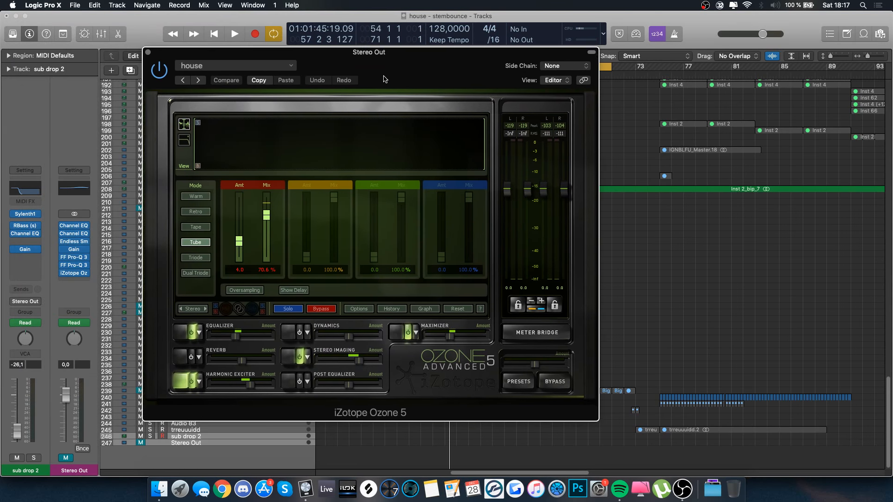
pyautogui.click(178, 335)
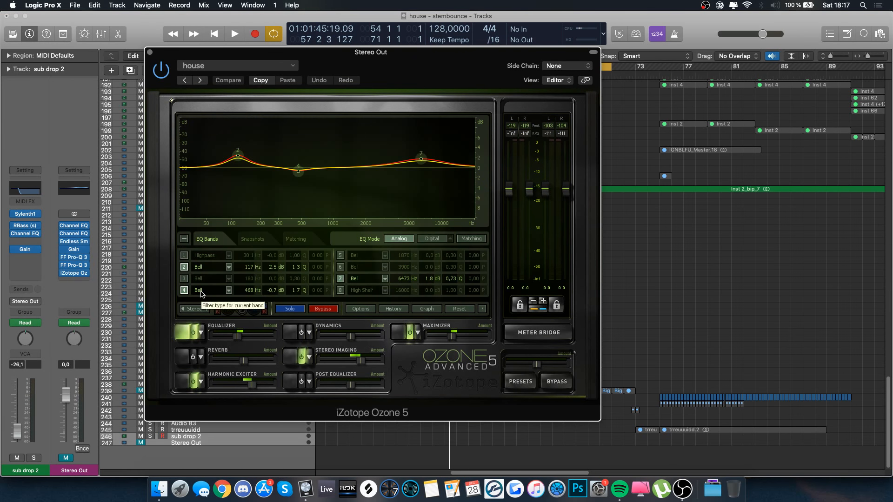
pyautogui.moveTo(240, 339)
pyautogui.mouseDown()
pyautogui.moveTo(245, 331)
pyautogui.moveTo(216, 327)
pyautogui.moveTo(248, 325)
pyautogui.moveTo(237, 328)
pyautogui.mouseUp()
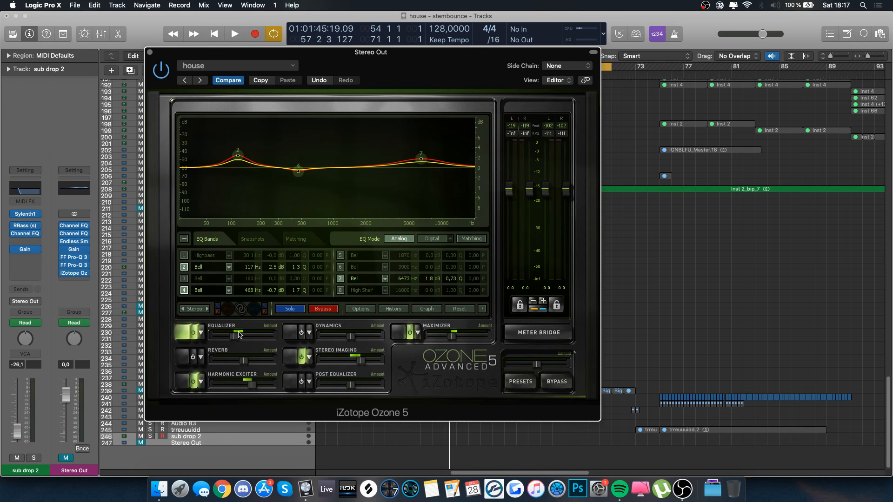
pyautogui.moveTo(234, 339); pyautogui.dragTo(234, 340)
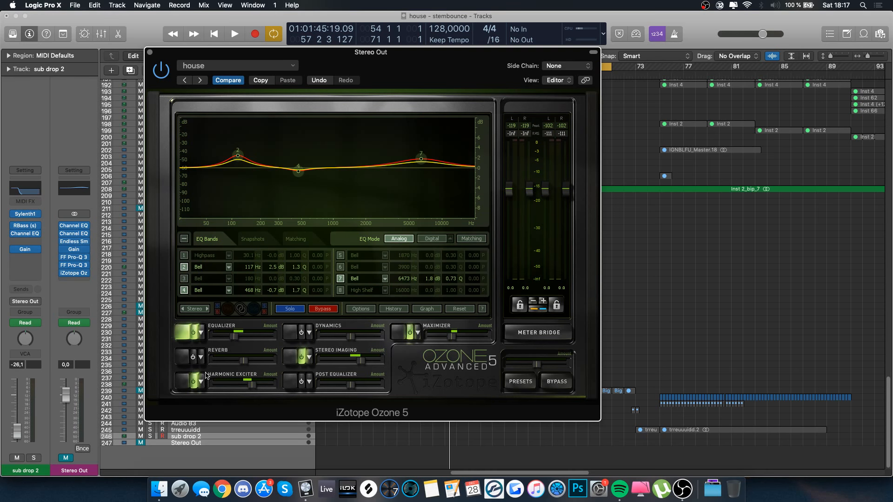
# - View Ozone 5's Harmonic Exciter, and audition Stereo Imaging with the Band 1 width raised to -3.1 % and returned to -100 %
pyautogui.click(178, 383)
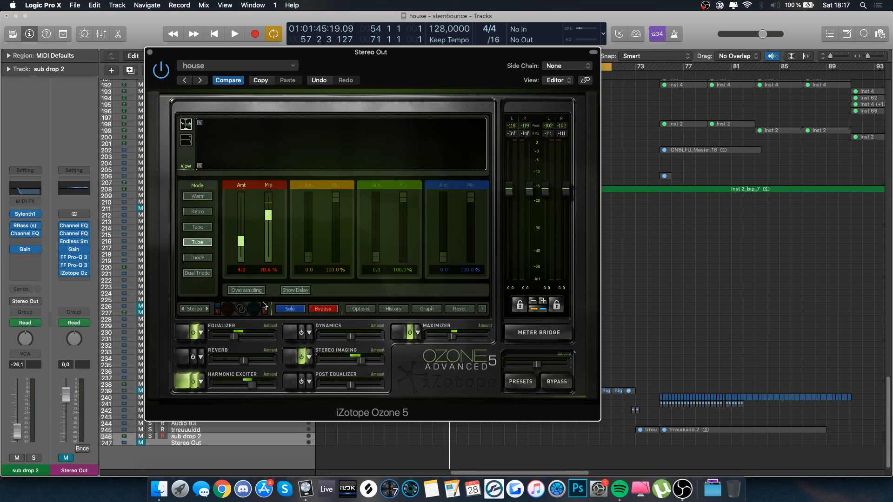
pyautogui.click(293, 354)
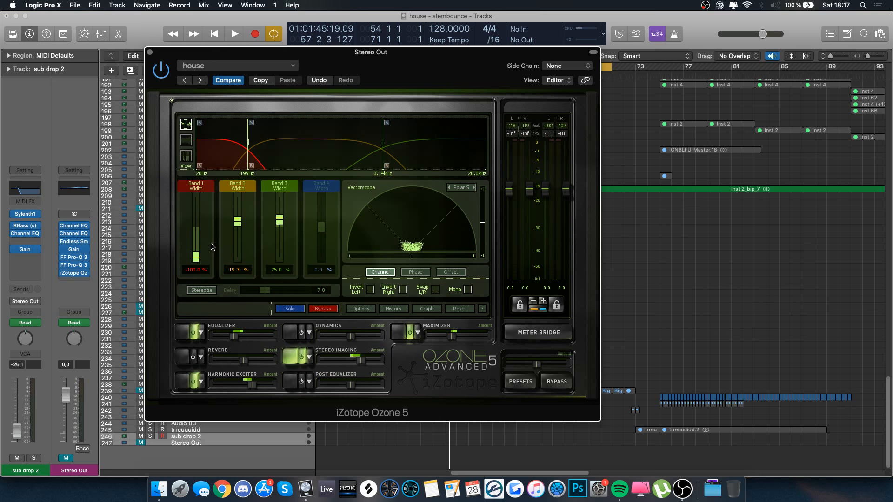
pyautogui.press('space')
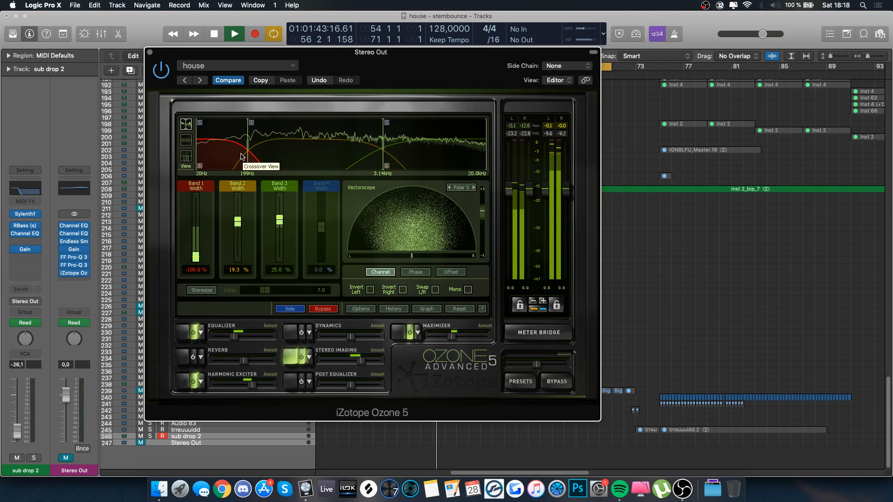
pyautogui.click(203, 231)
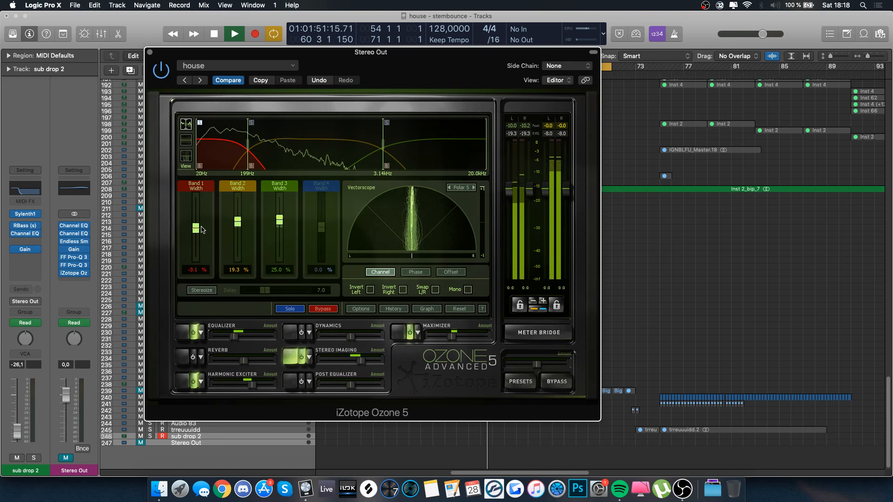
pyautogui.moveTo(199, 227); pyautogui.dragTo(199, 264)
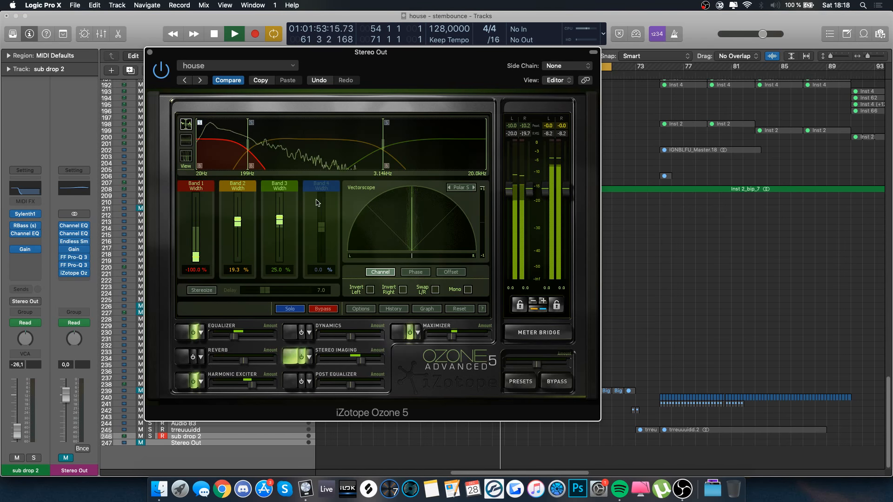
pyautogui.press('space')
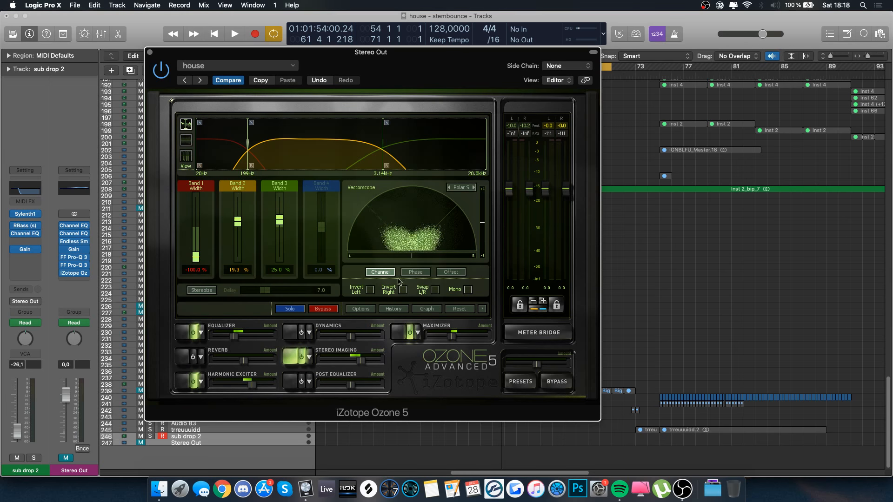
# - Show Ozone 5's Maximizer module and watch its limiting while the drop plays, moving the plug-in window aside
pyautogui.click(399, 334)
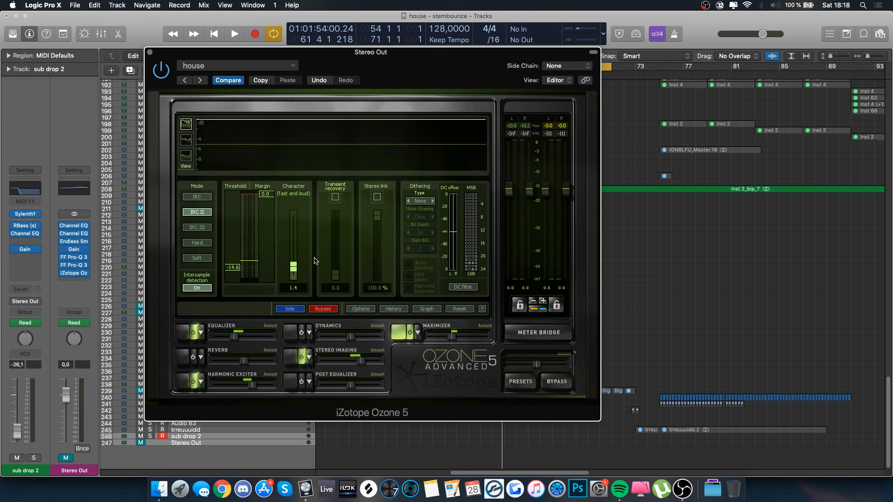
pyautogui.press('space')
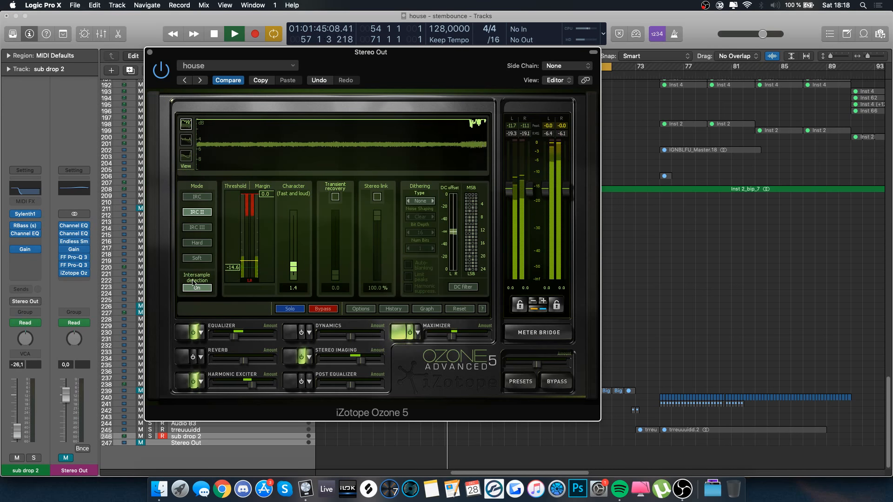
pyautogui.moveTo(466, 69); pyautogui.dragTo(419, 114)
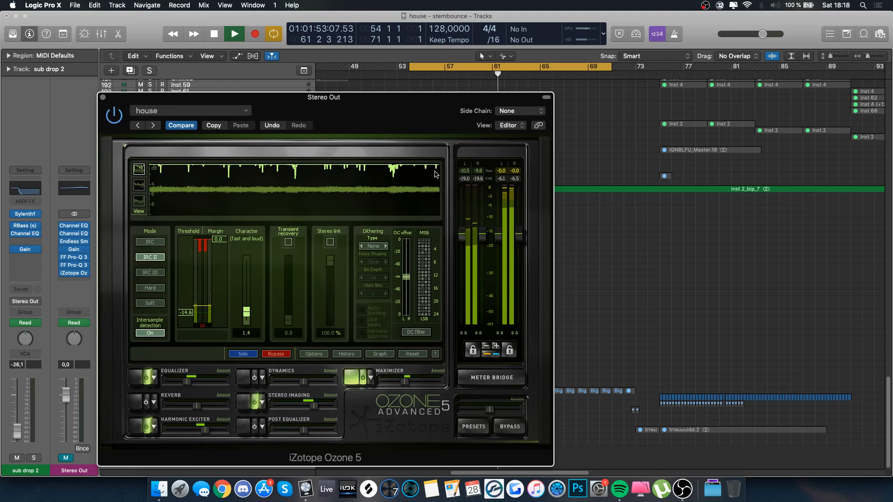
pyautogui.moveTo(420, 122); pyautogui.dragTo(534, 119)
pyautogui.scroll(20, 568, 153)
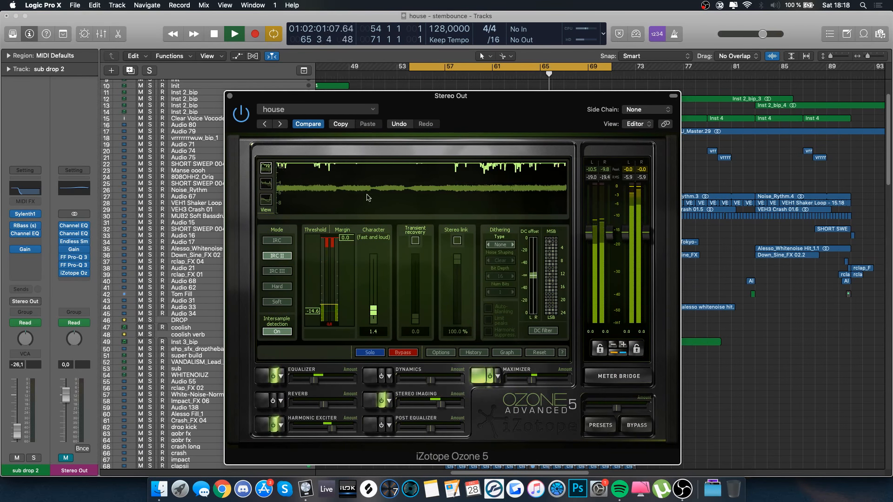
# - Unmute Stereo Out, stop playback and close the Ozone 5 window to return to the first drop's tracks
pyautogui.click(67, 458)
pyautogui.press('space')
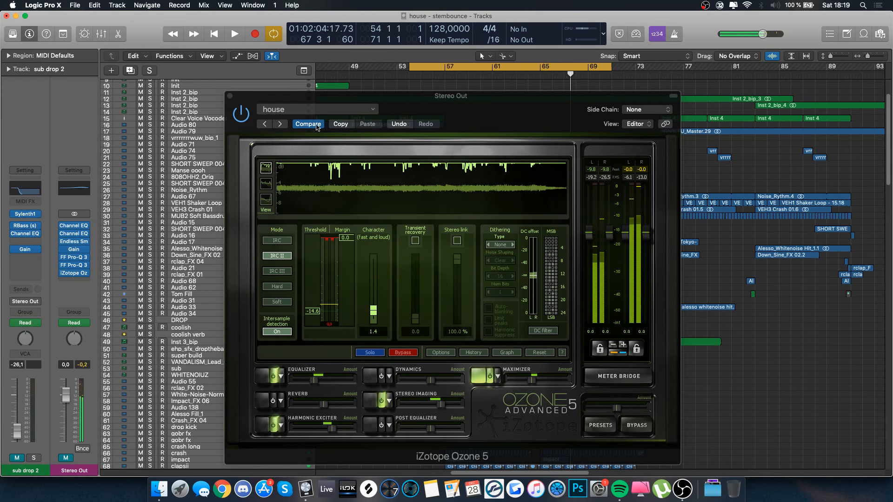
pyautogui.click(229, 96)
pyautogui.hscroll(5, 365, 264)
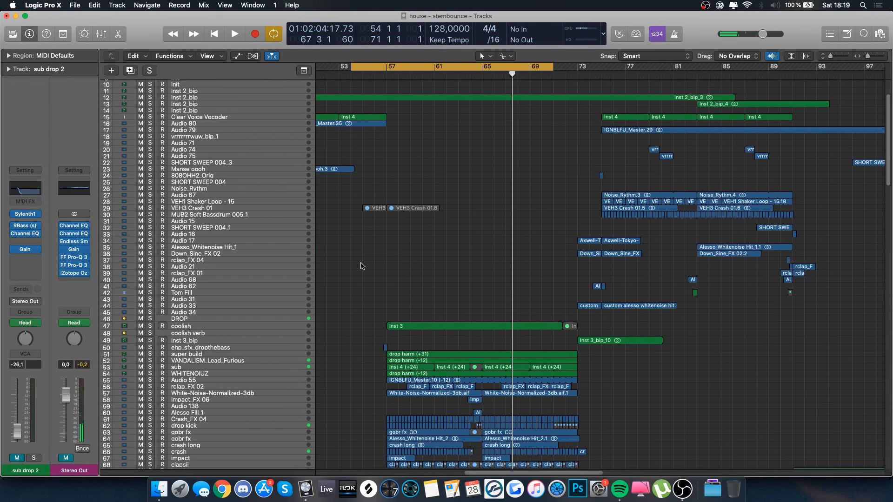
pyautogui.scroll(-10, 289, 307)
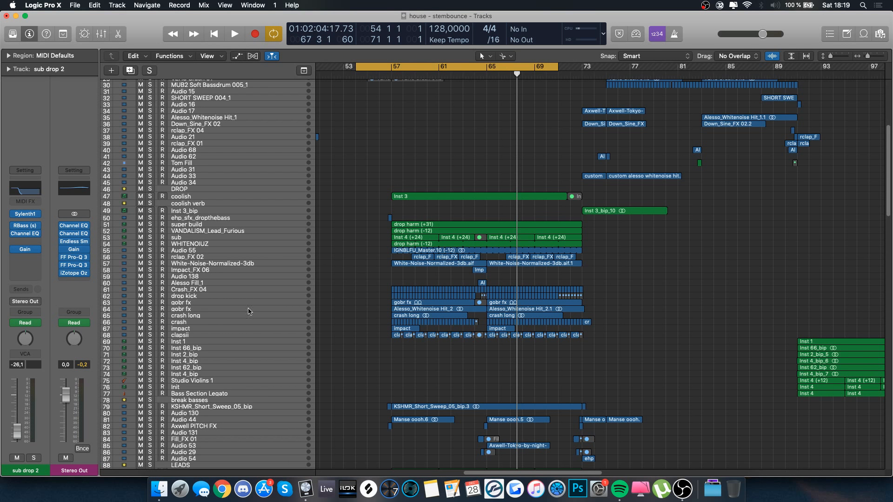
# - Play the first drop with the effects bypassed, unmute Stereo Out, bring the master volume up to -0.2 dB and stop playback
pyautogui.click(66, 458)
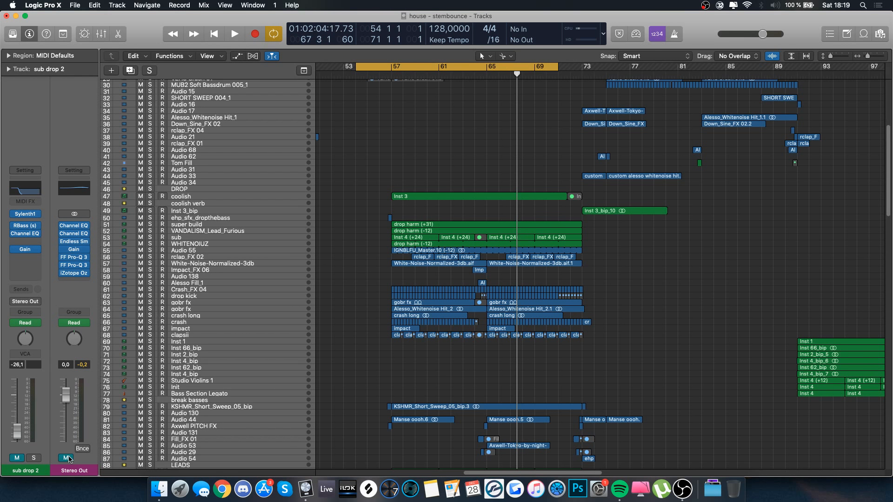
pyautogui.press('space')
pyautogui.click(387, 75)
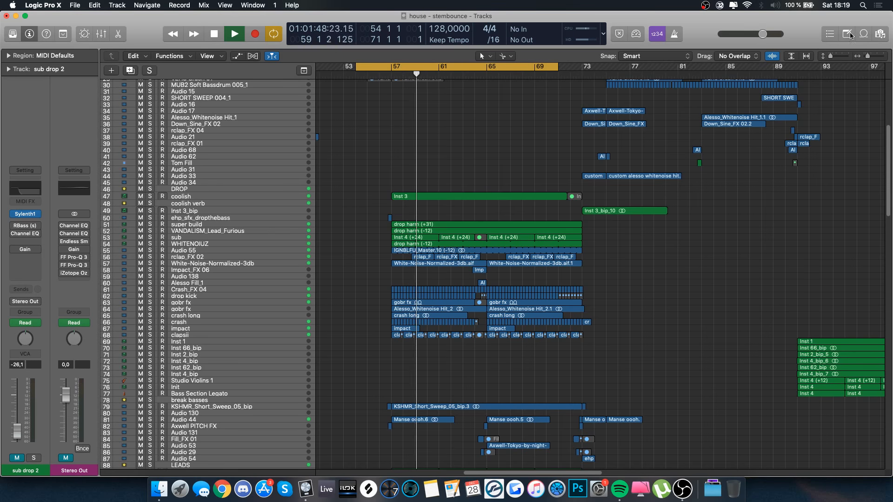
pyautogui.moveTo(762, 34); pyautogui.dragTo(720, 33)
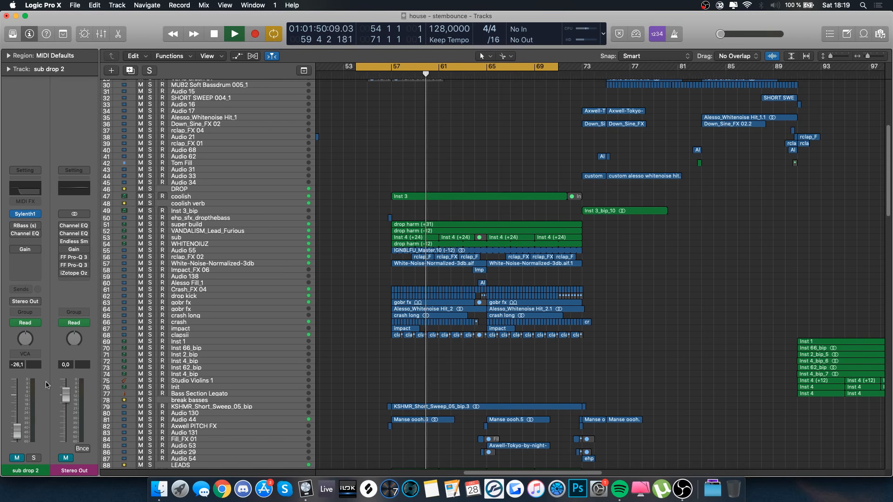
pyautogui.click(65, 458)
pyautogui.click(754, 34)
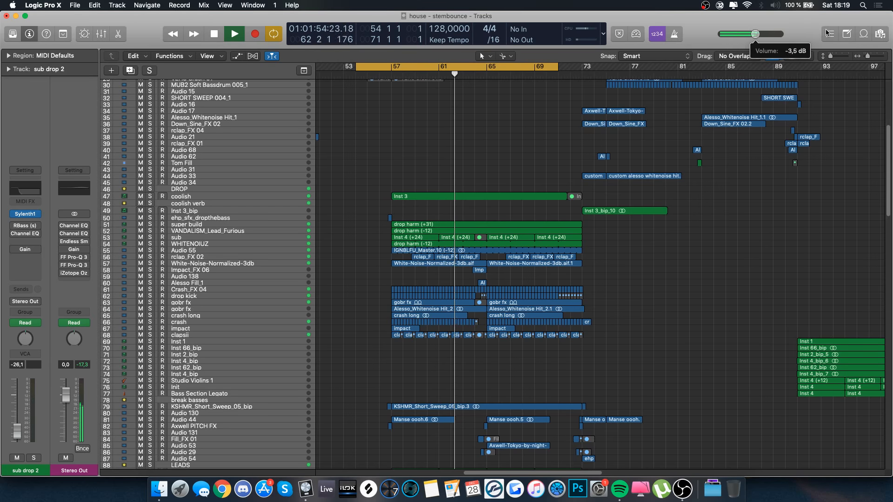
pyautogui.moveTo(755, 34); pyautogui.dragTo(763, 34)
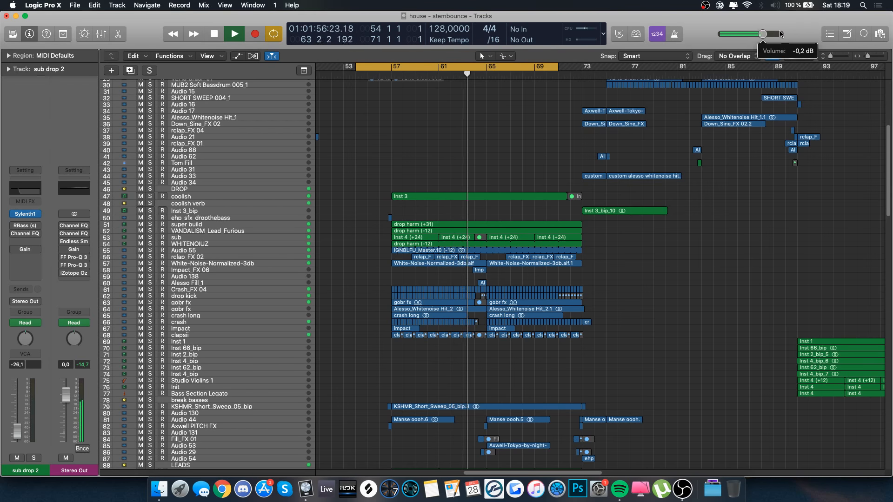
pyautogui.press('space')
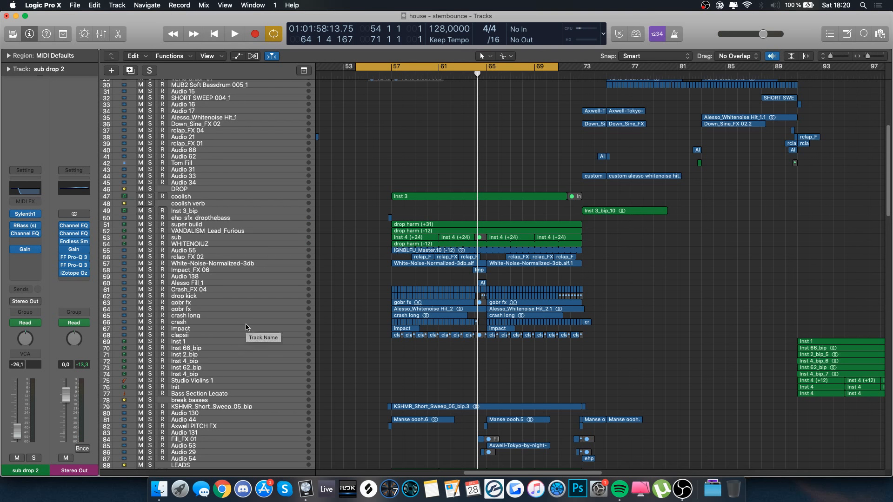
# - Watch Ozone 5's Maximizer on Stereo Out while playing into the first drop from about bar 56, and close the plug-in window
pyautogui.press('space')
pyautogui.press('space')
pyautogui.click(74, 273)
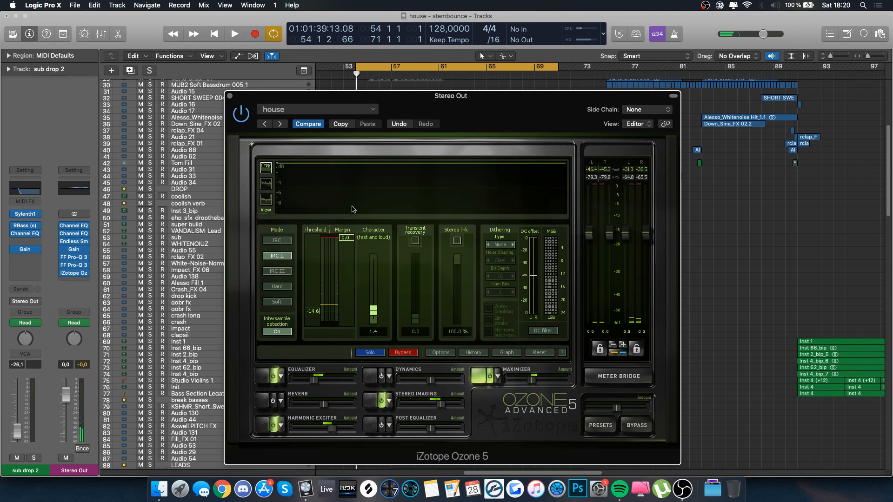
pyautogui.press('space')
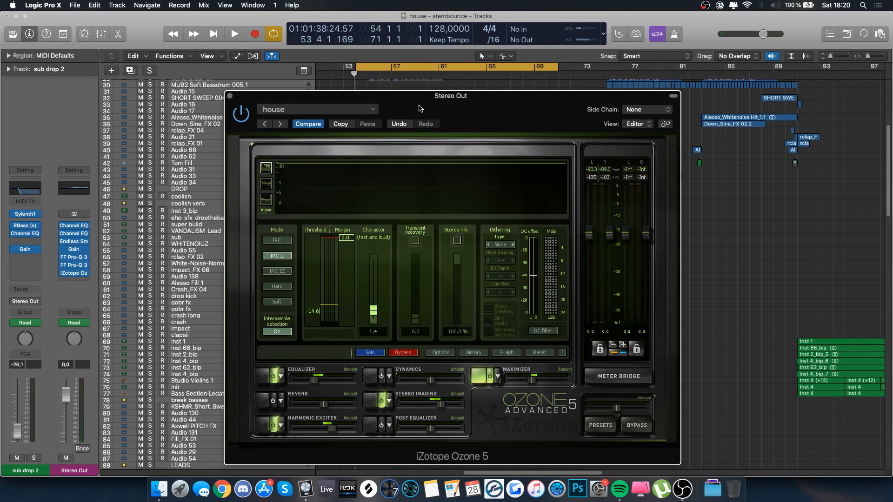
pyautogui.click(383, 74)
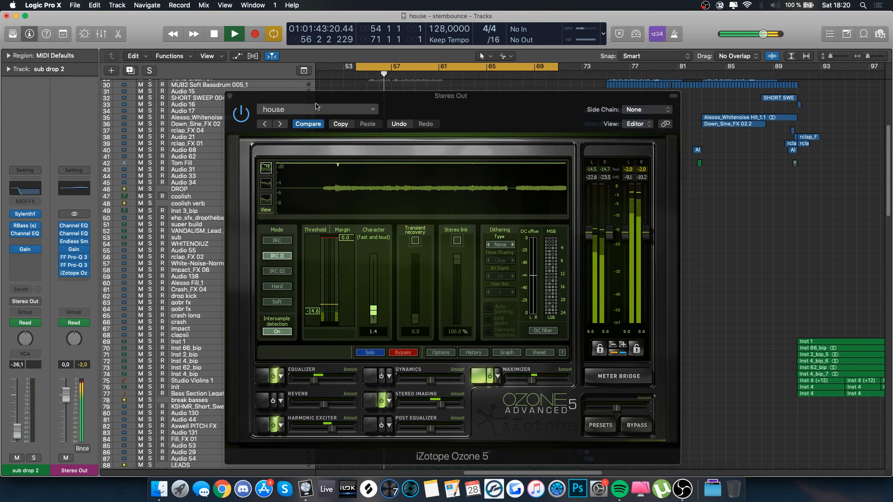
pyautogui.press('space')
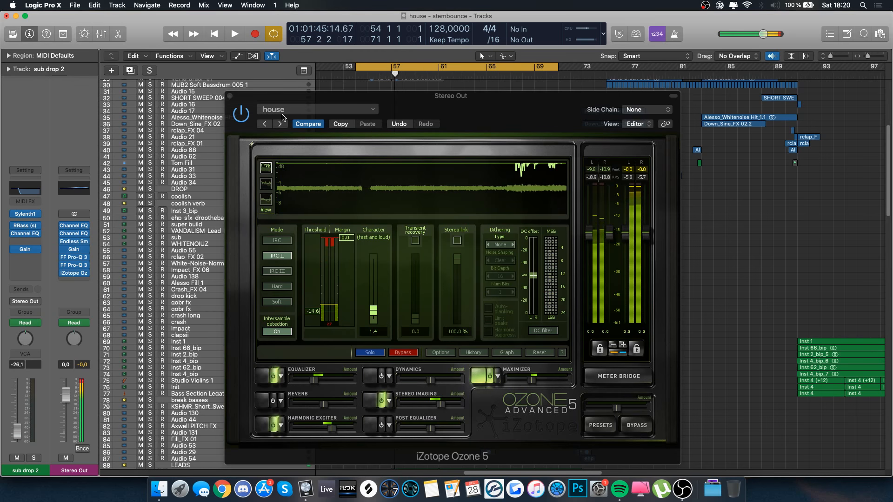
pyautogui.click(66, 458)
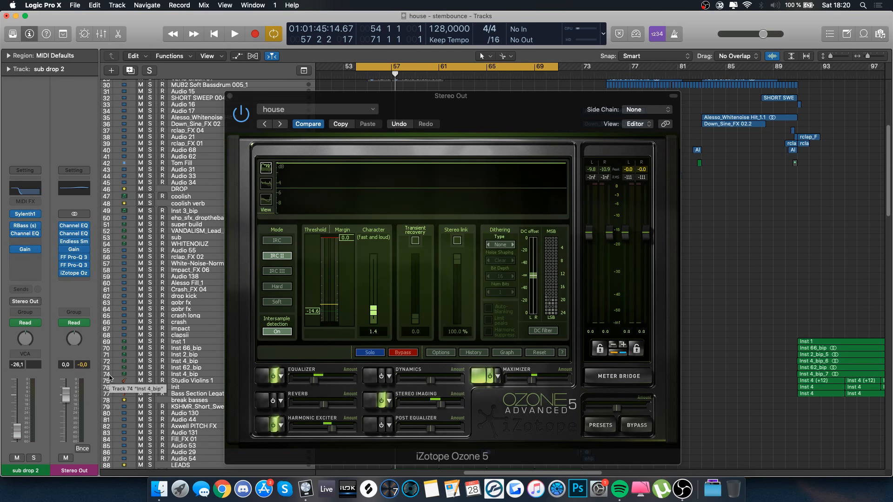
pyautogui.click(230, 96)
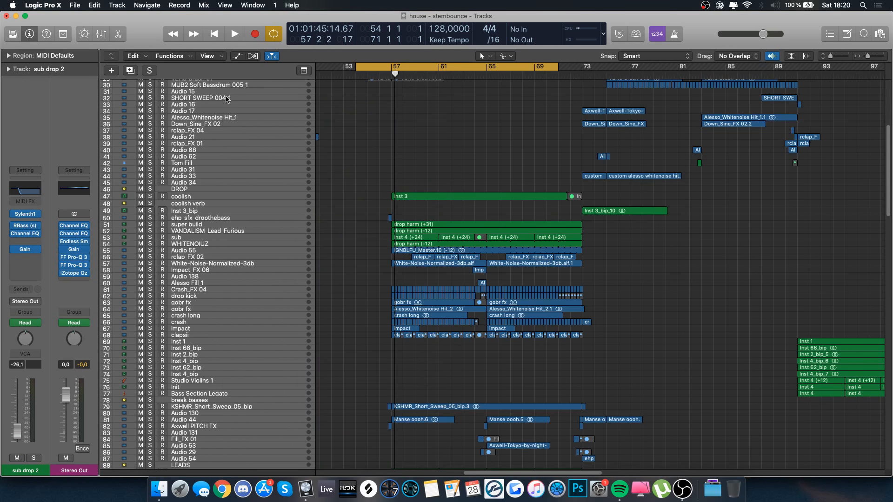
# - Solo the LEADS bus and enlarge the track heights to show the individual lead tracks of the first drop
pyautogui.scroll(-5, 284, 214)
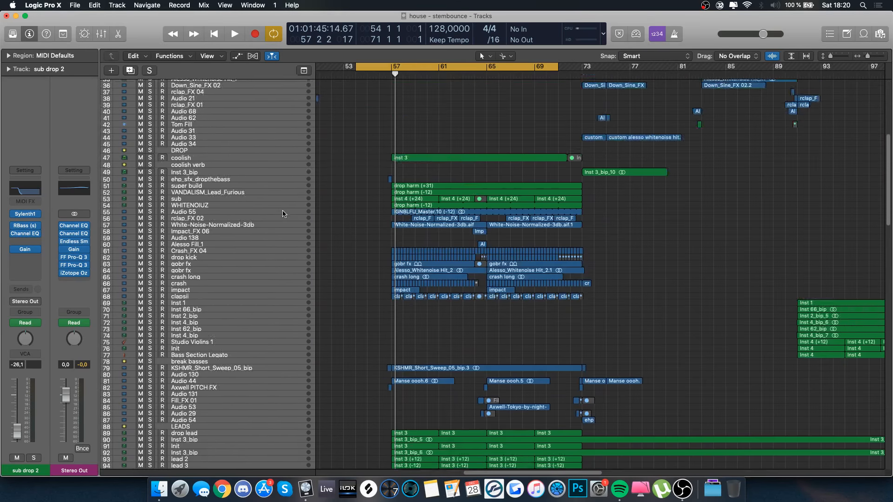
pyautogui.scroll(-2, 284, 213)
pyautogui.click(222, 281)
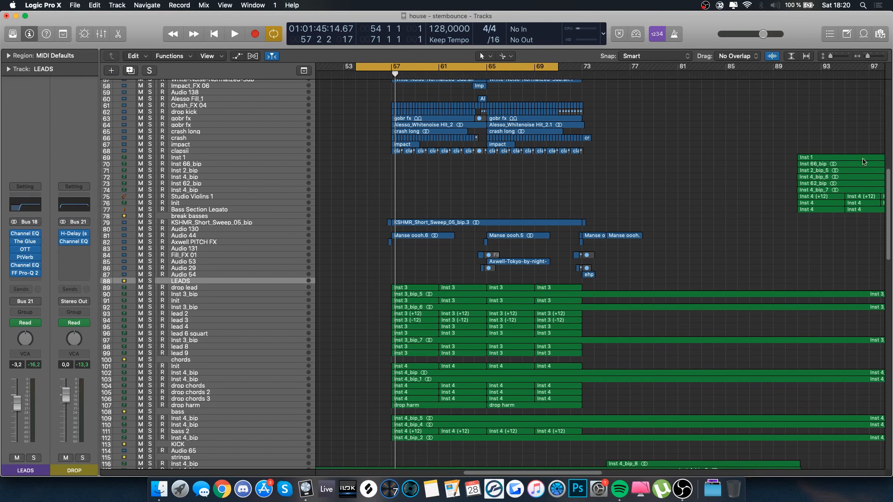
pyautogui.press('s')
pyautogui.moveTo(830, 56)
pyautogui.mouseDown()
pyautogui.moveTo(843, 57)
pyautogui.moveTo(828, 56)
pyautogui.mouseUp()
pyautogui.scroll(-8, 634, 254)
pyautogui.scroll(-2, 365, 322)
pyautogui.scroll(-2, 250, 357)
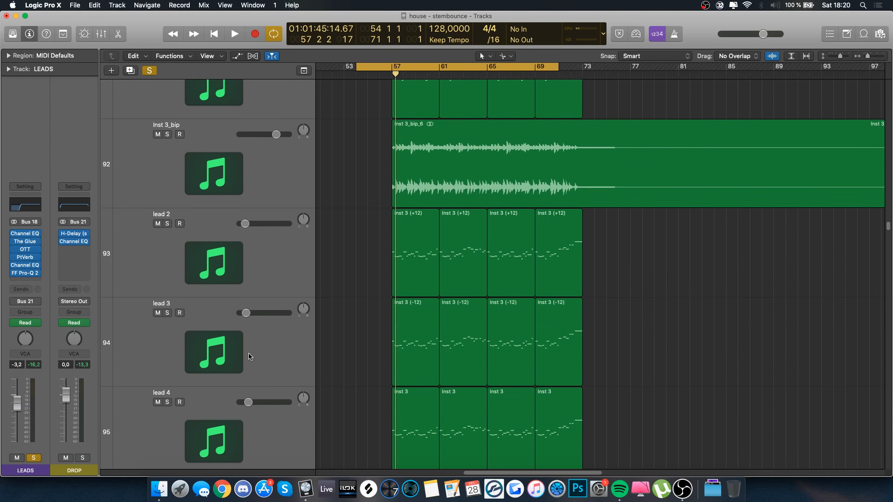
# - Reduce the track heights until the lead, chord and bass tracks fit on screen together, and unsolo the LEADS bus
pyautogui.click(248, 358)
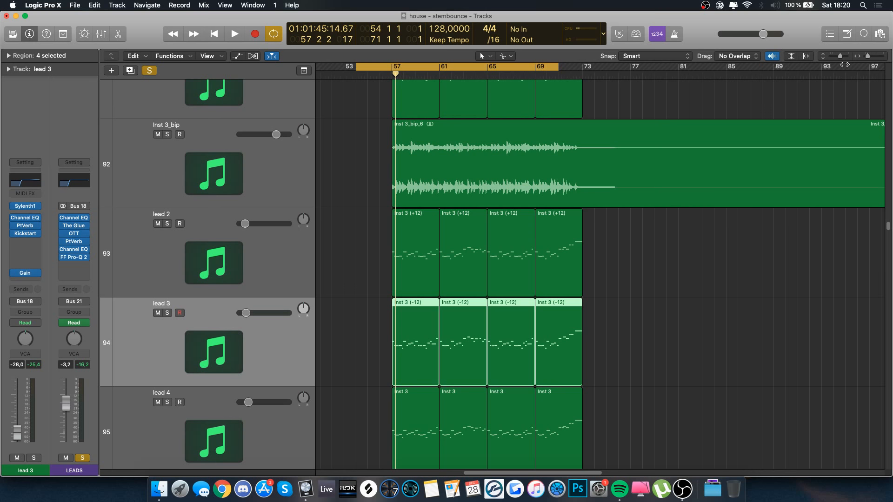
pyautogui.moveTo(840, 56); pyautogui.dragTo(833, 56)
pyautogui.click(150, 101)
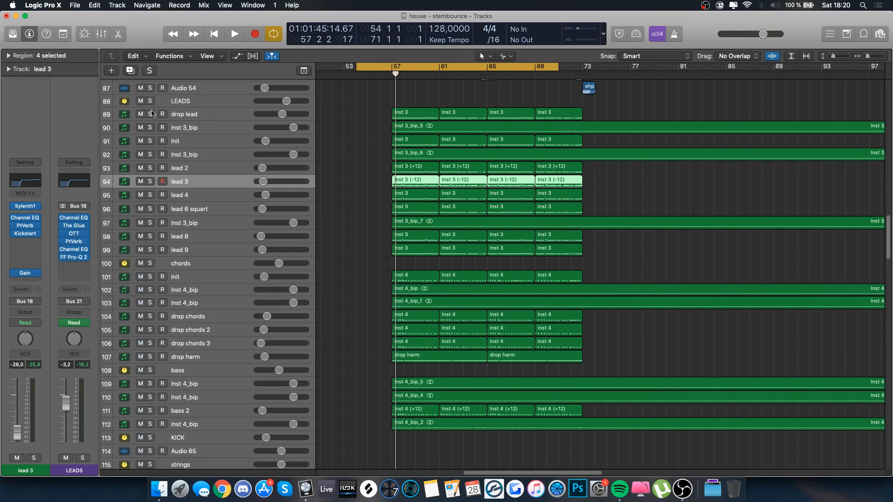
# - Set the cycle range to bars 57–73 across the first drop while the chords bus is soloed, and unsolo it
pyautogui.click(210, 268)
pyautogui.press('s')
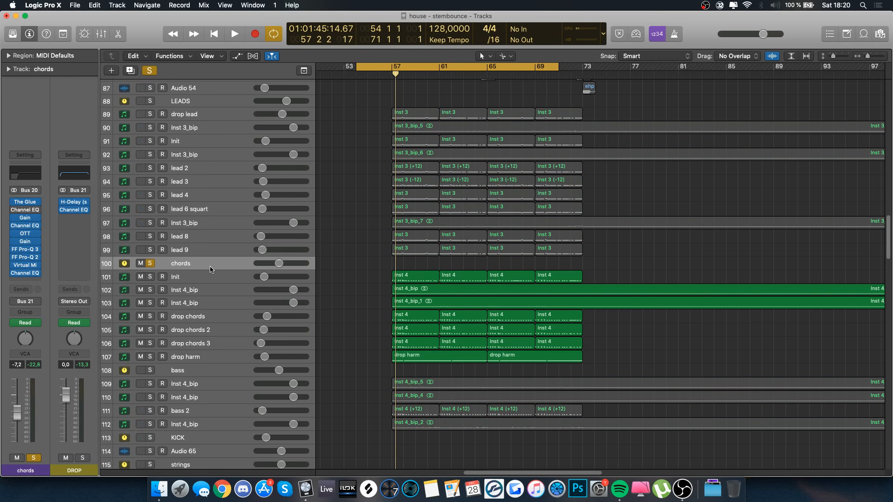
pyautogui.moveTo(582, 69); pyautogui.dragTo(396, 73)
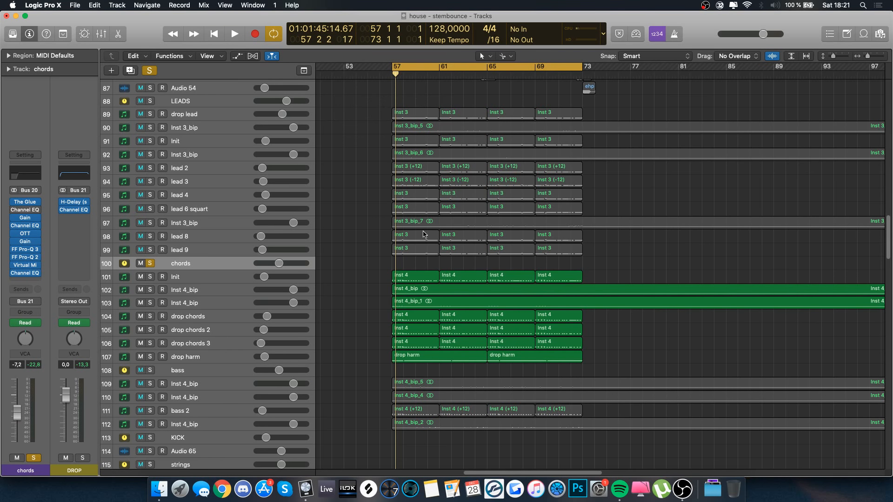
pyautogui.press('s')
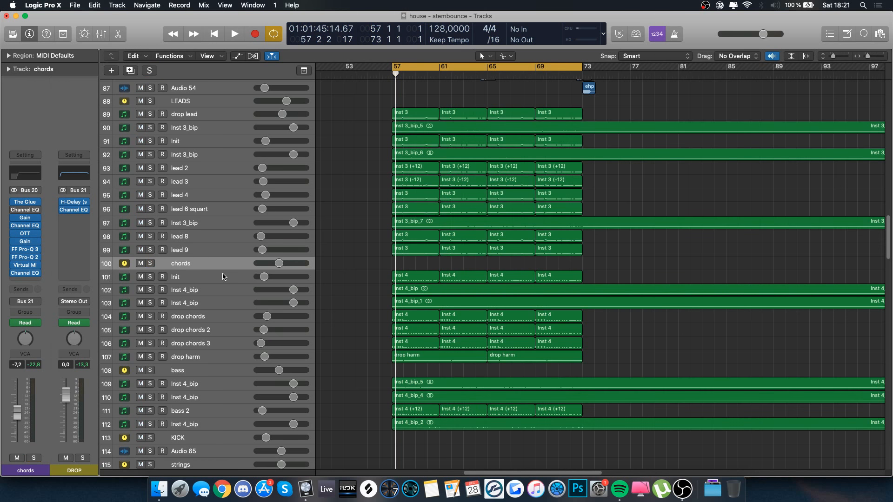